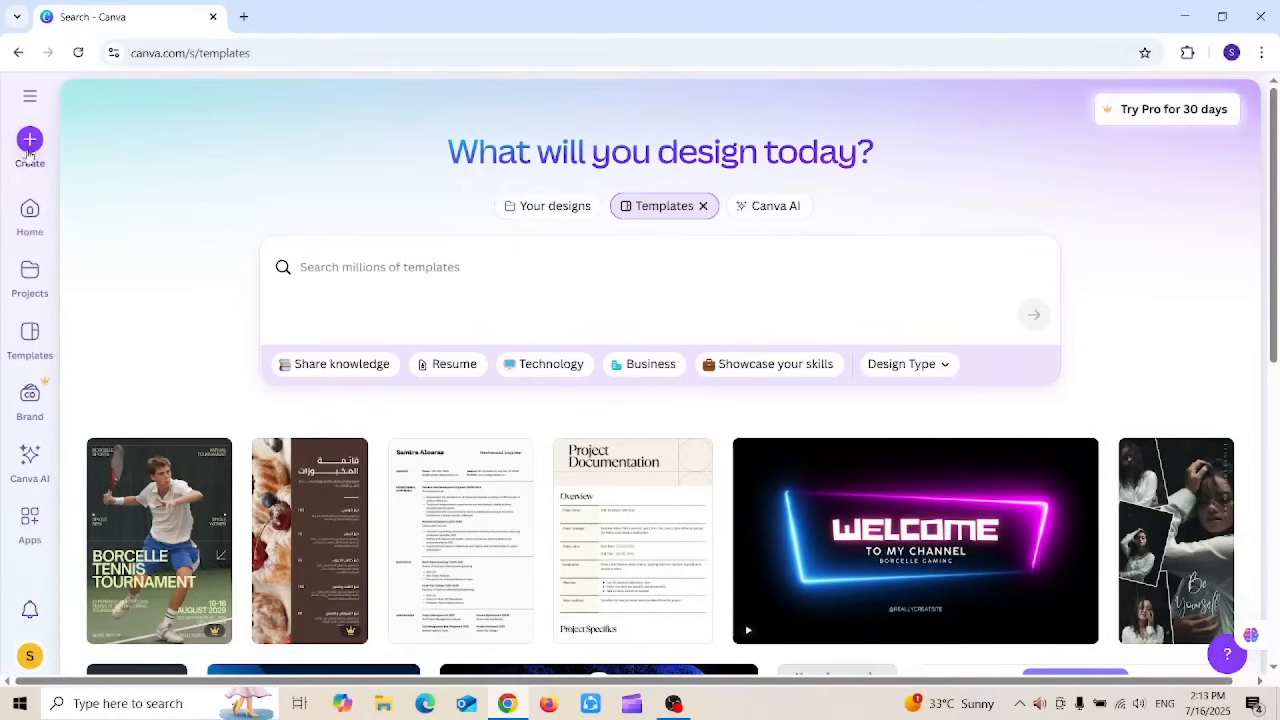
Step: Search 'resume' under Create and start a new Resume (A4 Portrait) design
left_click(29, 148)
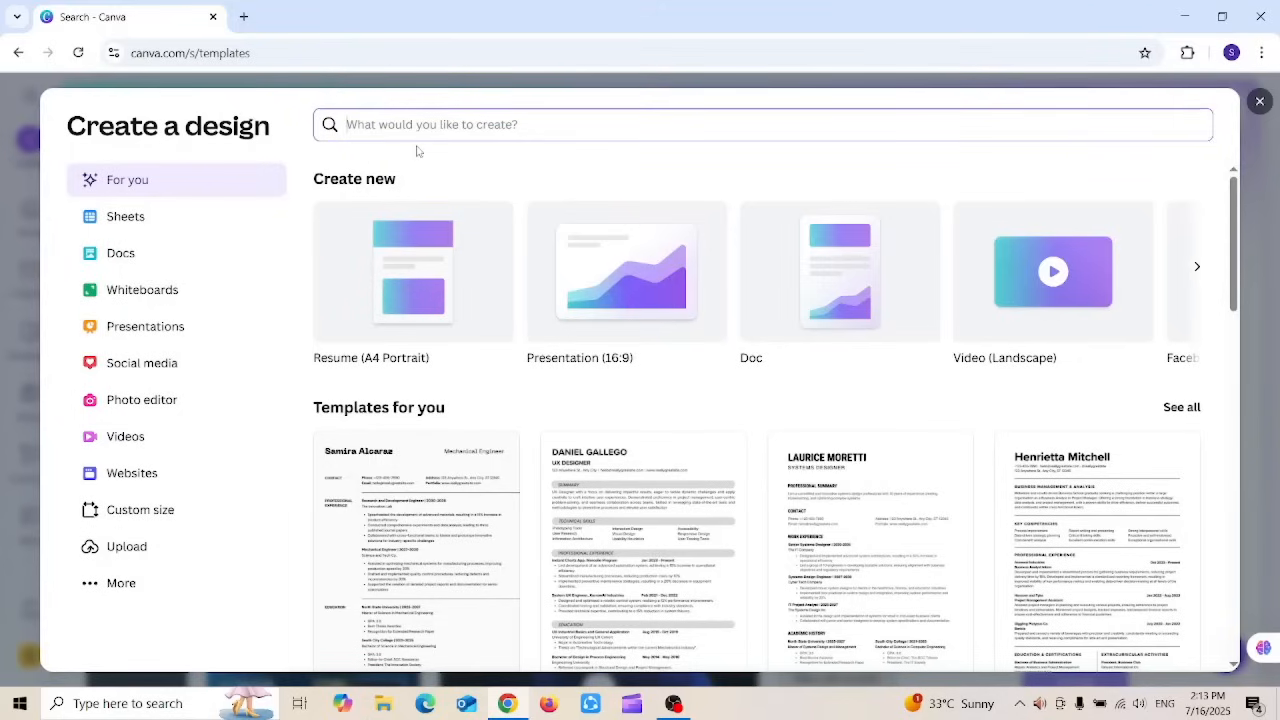
type("resume")
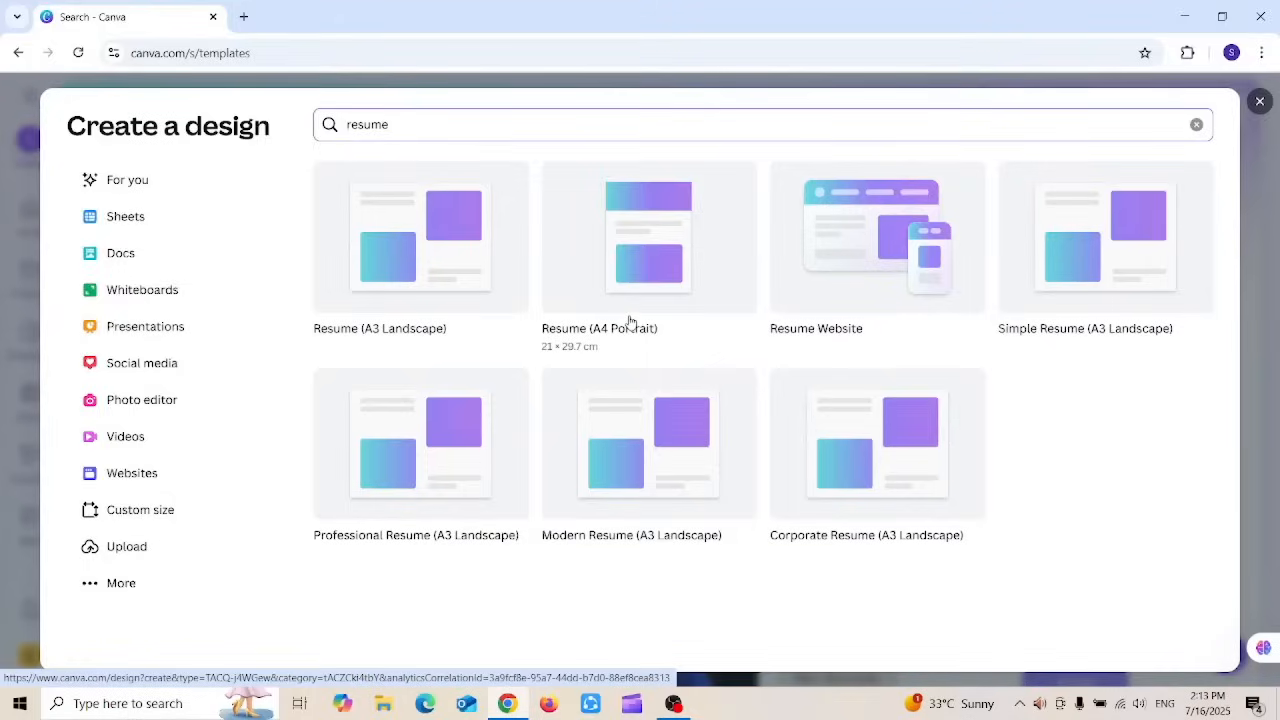
left_click(622, 285)
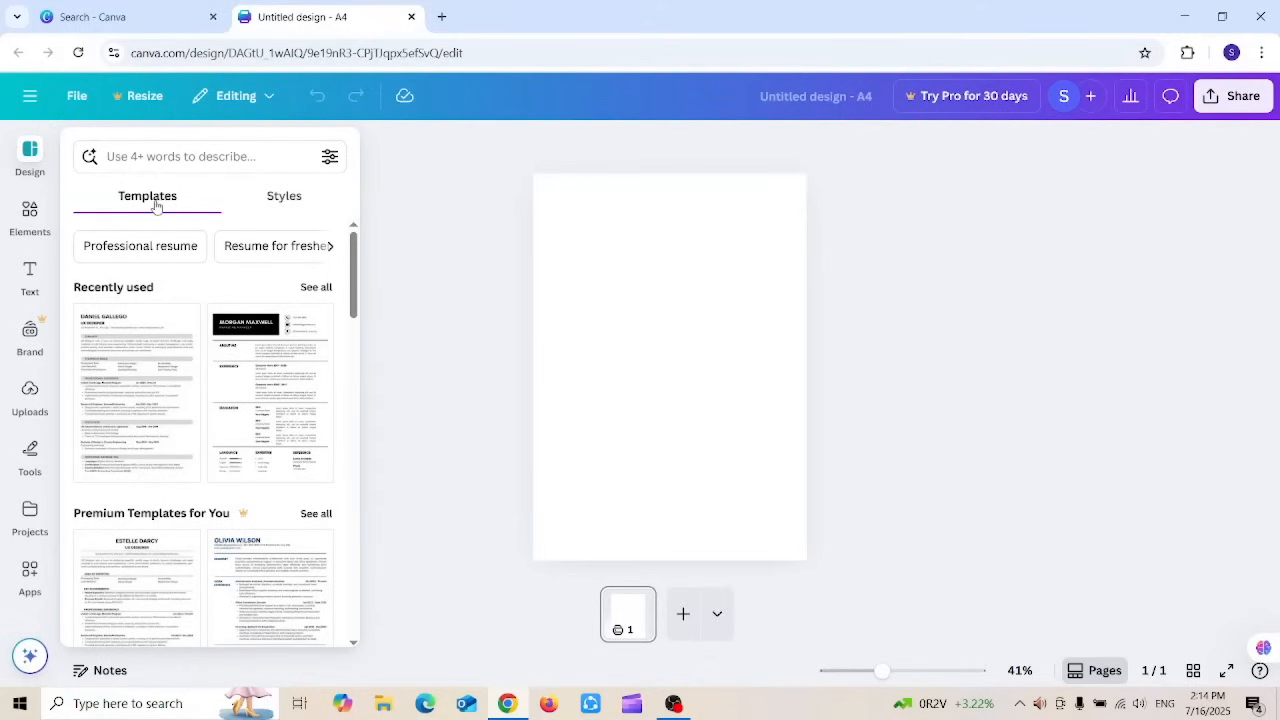
Step: Browse the Templates panel and apply the graphic designer resume template to the page
left_click_drag(357, 262, 352, 457)
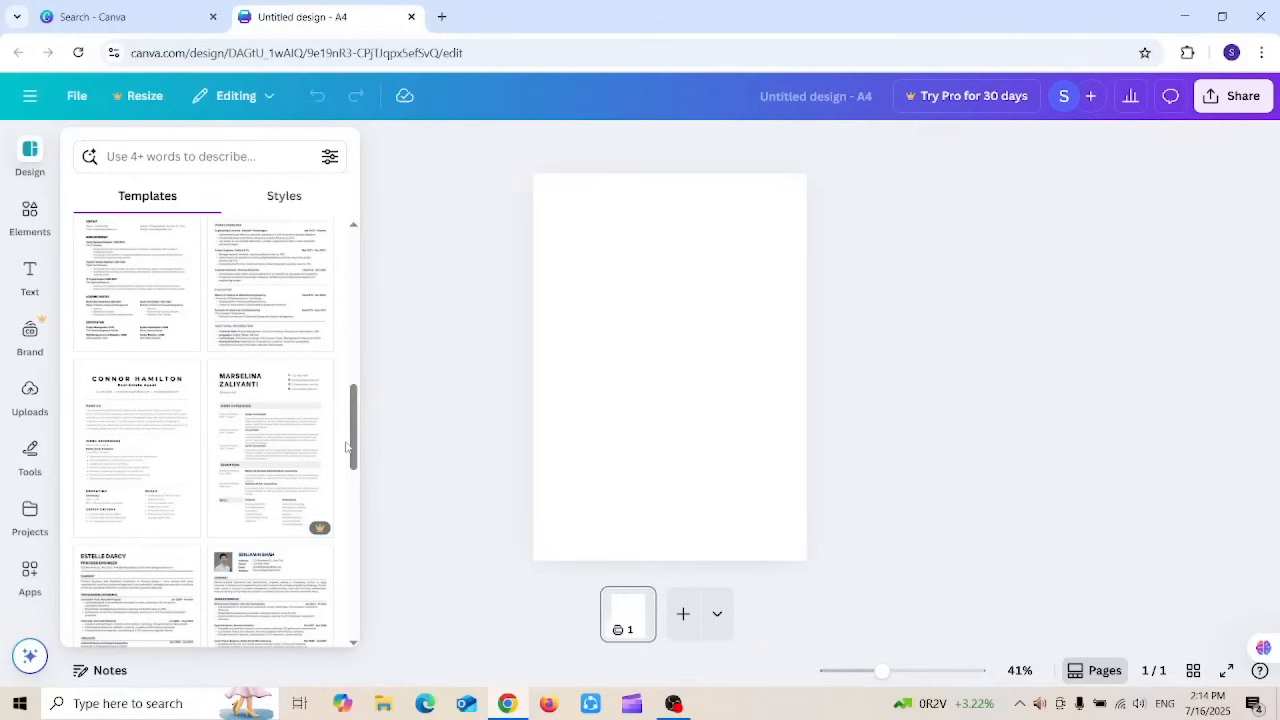
scroll(350, 440, "up", 1)
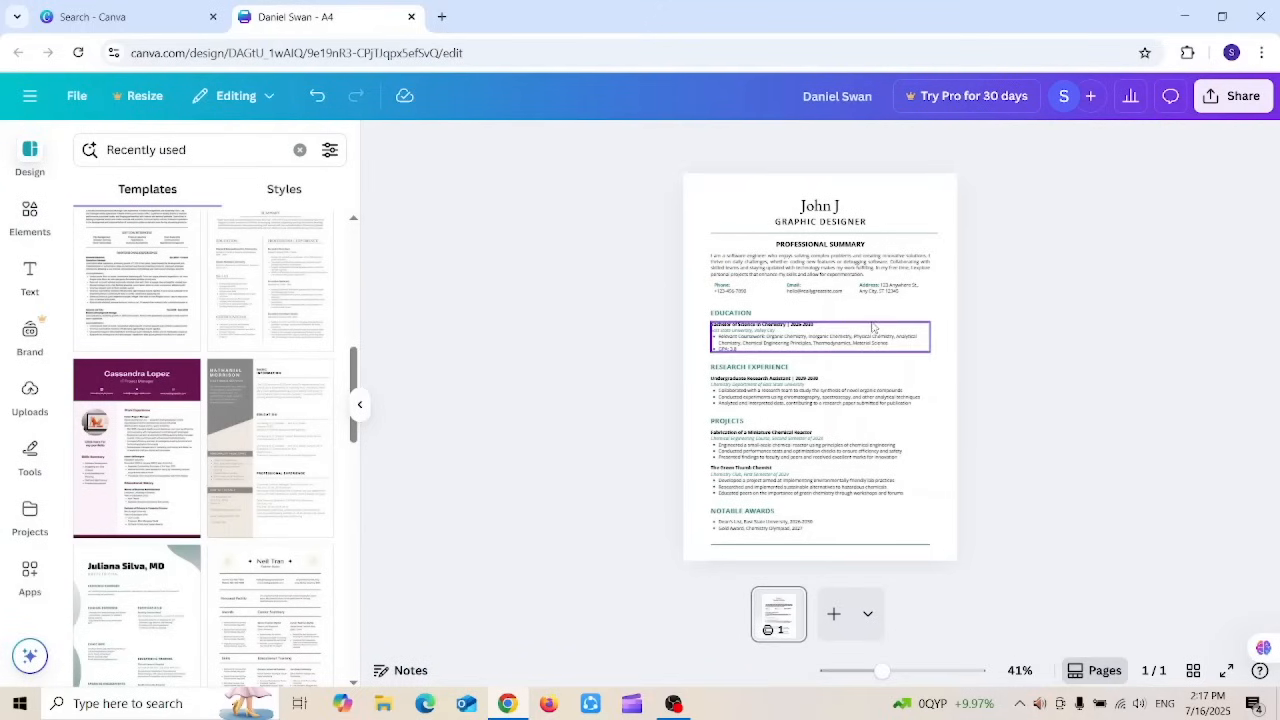
Step: Zoom the page to Fill and scroll up to the name heading and GRAPHIC DESIGNER title
left_click(760, 289)
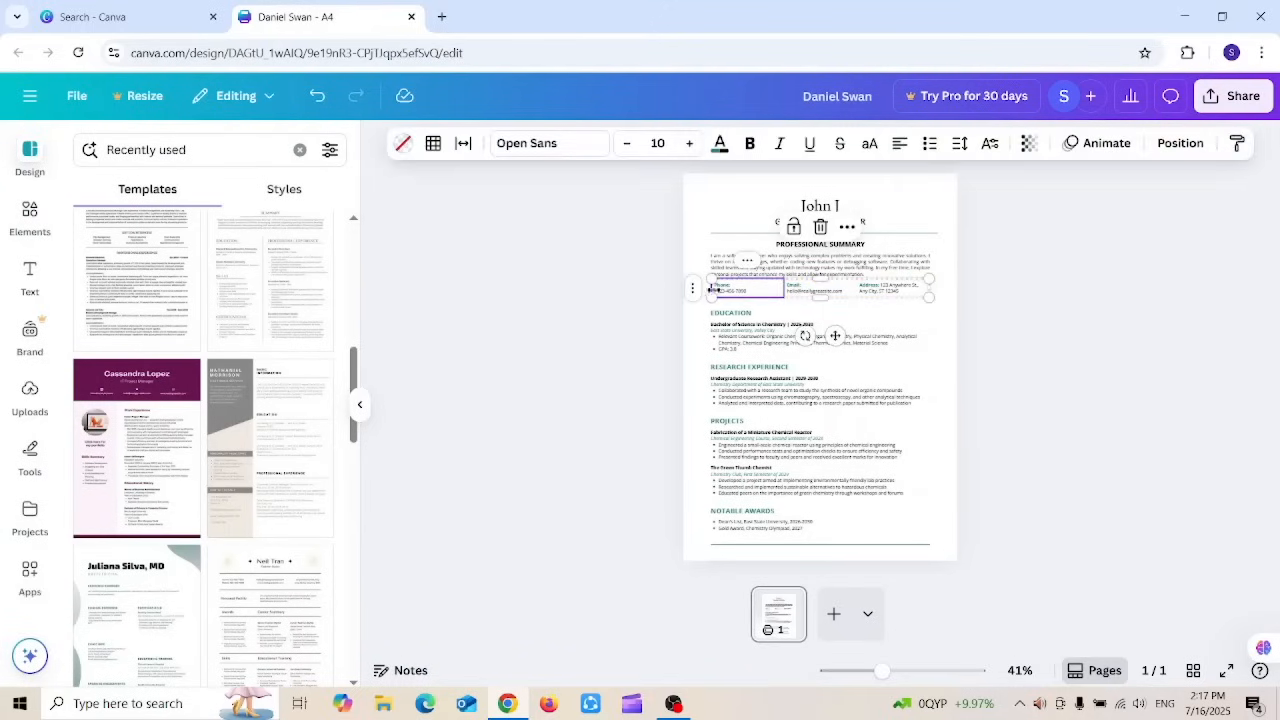
left_click(1050, 306)
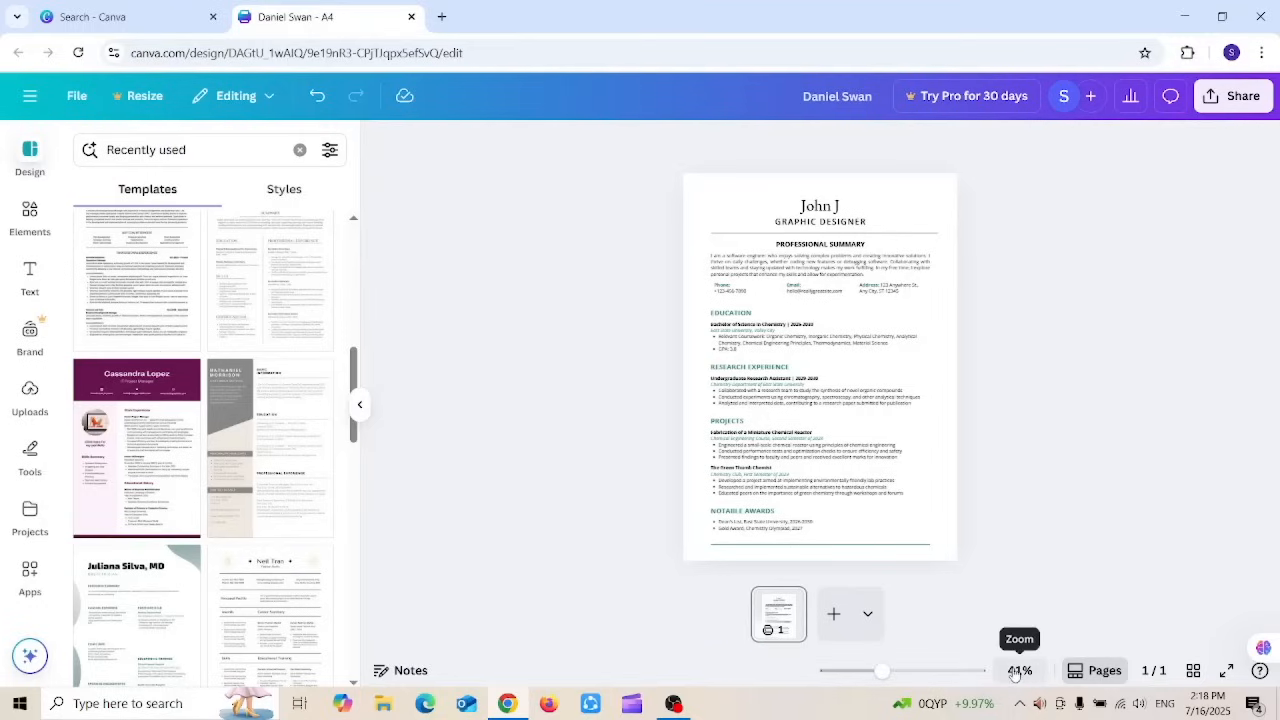
mouse_move(884, 672)
left_mouse_down()
mouse_move(943, 672)
mouse_move(893, 671)
left_mouse_up()
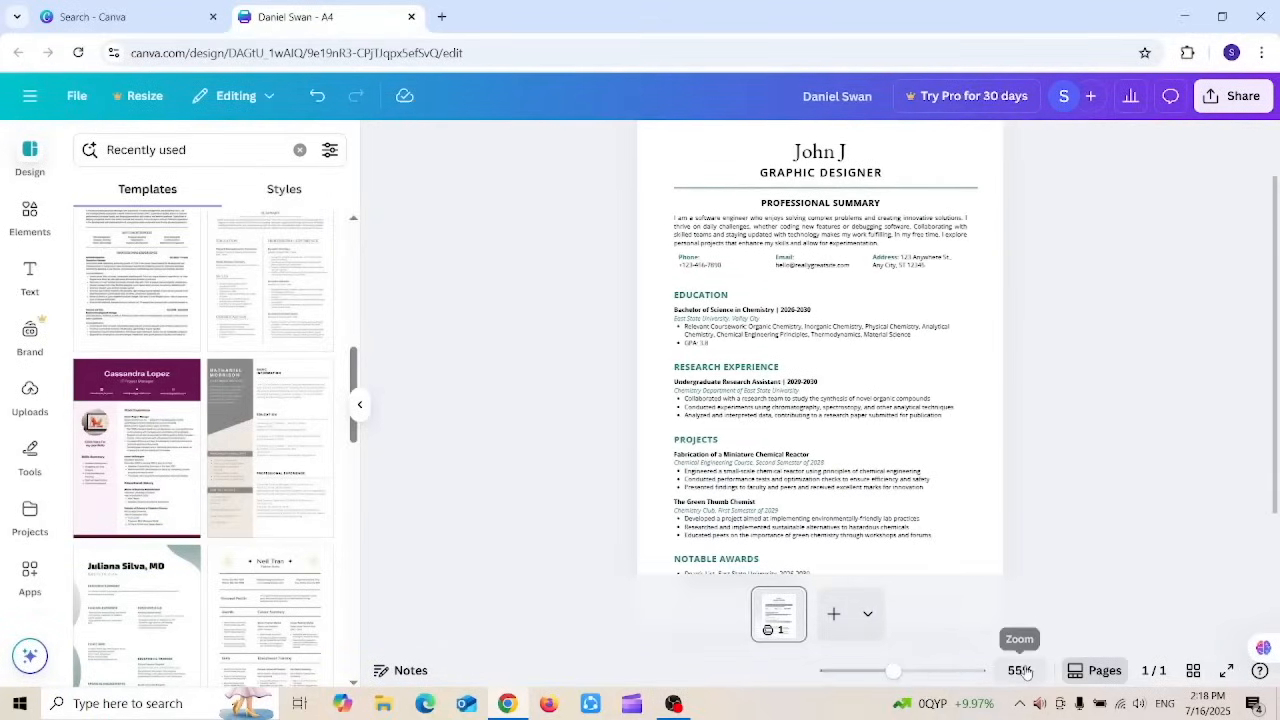
left_click(1021, 672)
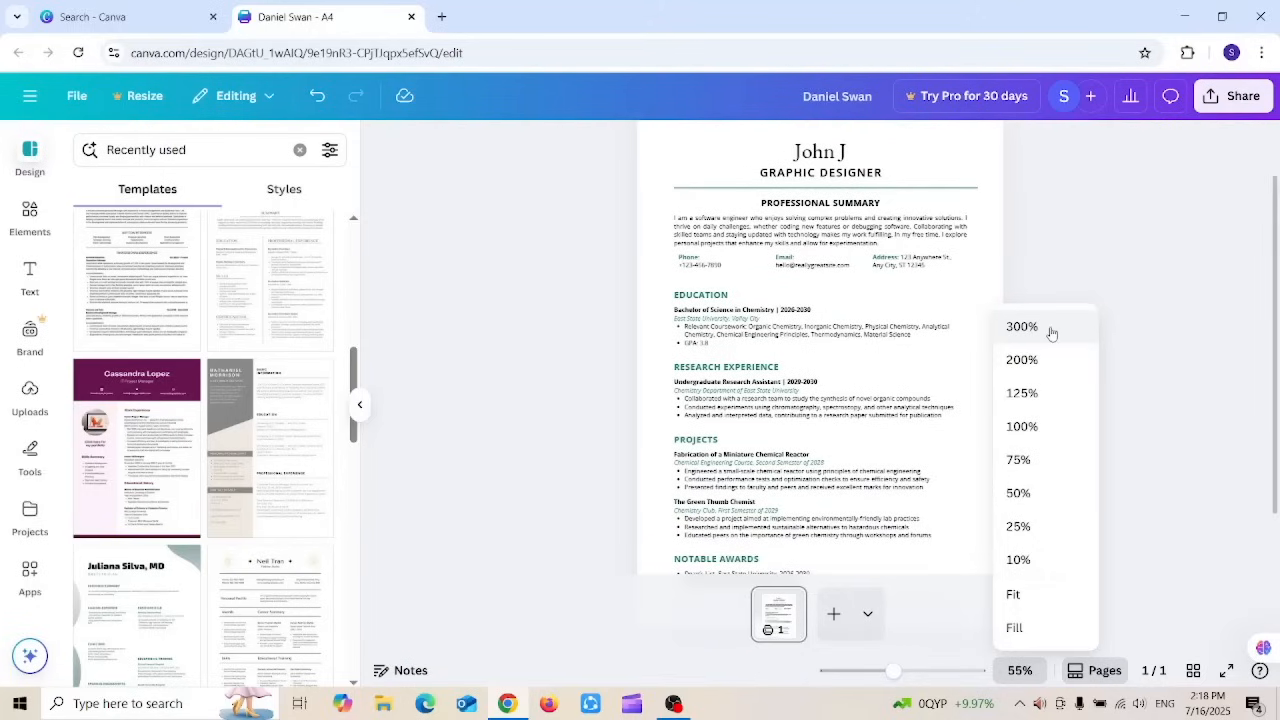
left_click(1018, 627)
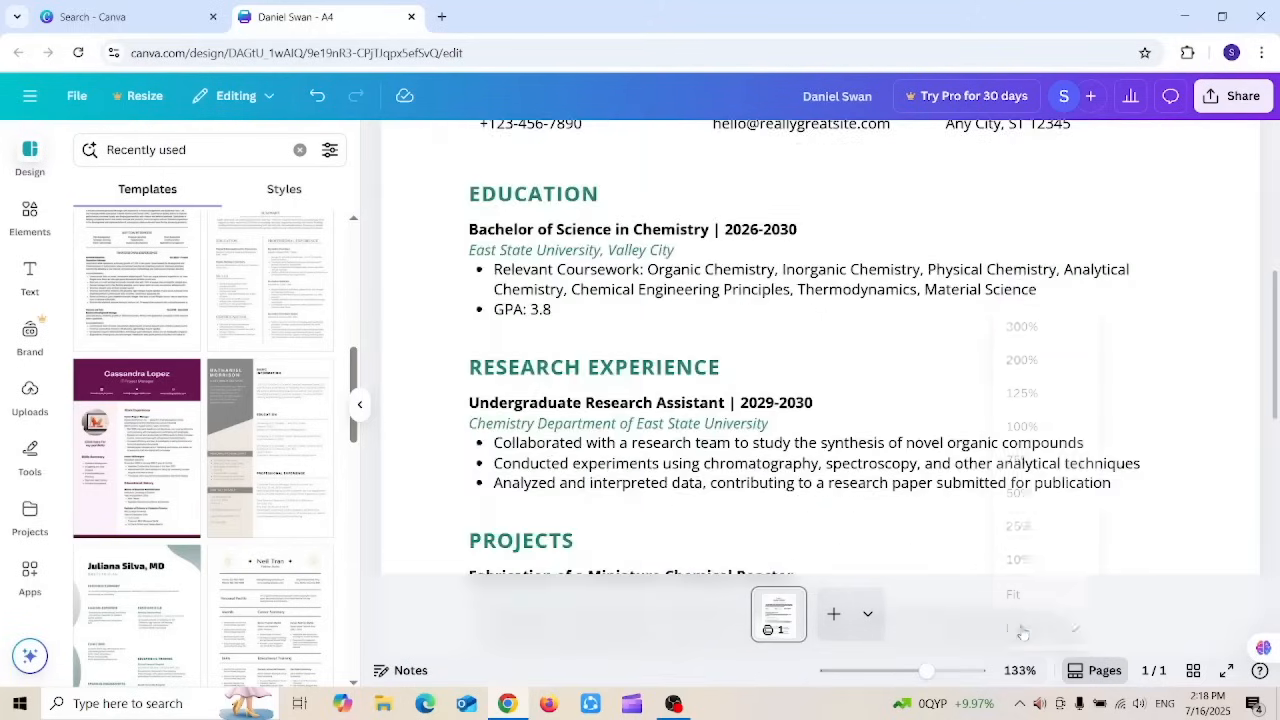
left_click_drag(1275, 324, 1273, 221)
left_click_drag(1274, 200, 1275, 128)
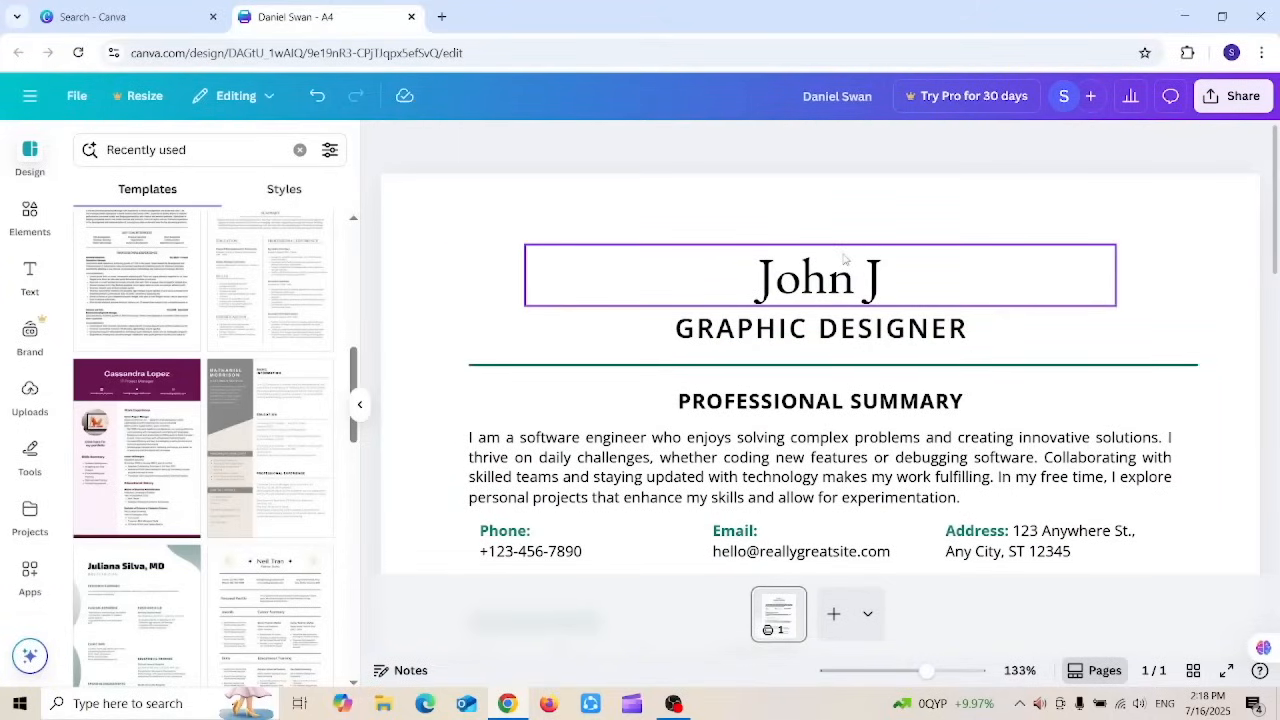
Step: Replace the resume's name heading with the owner's full name
left_click(870, 264)
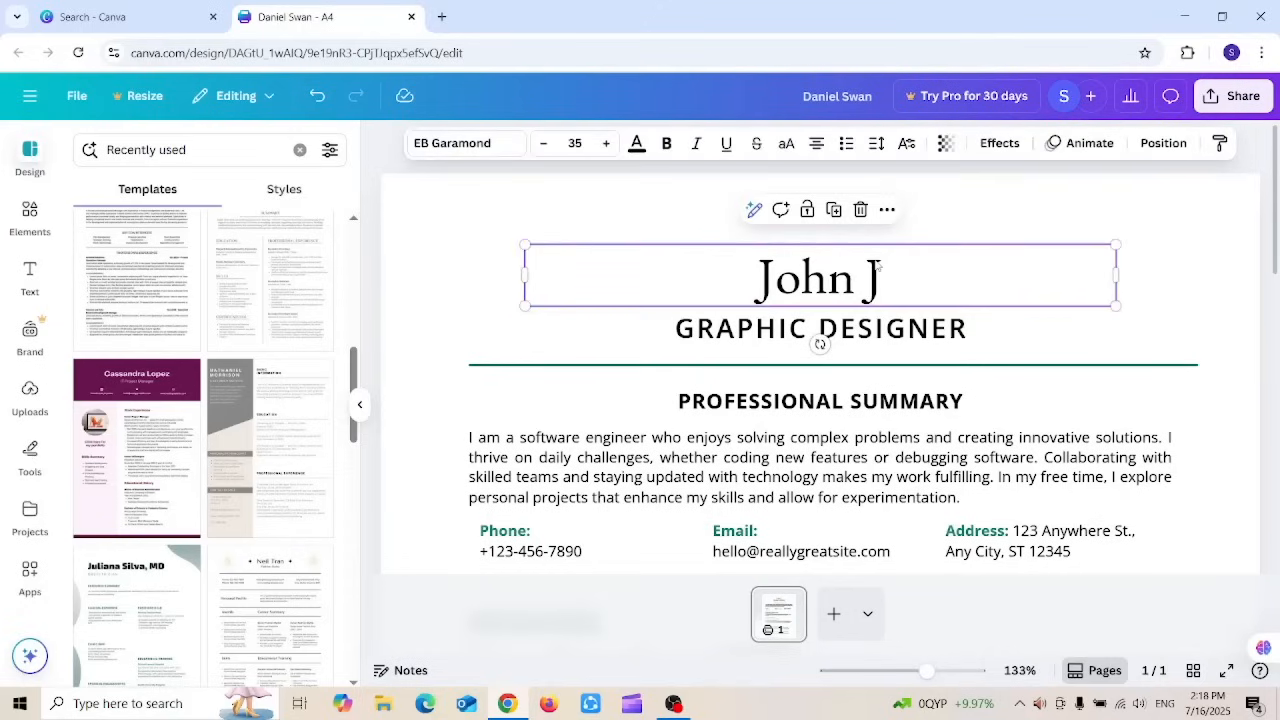
double_click(892, 266)
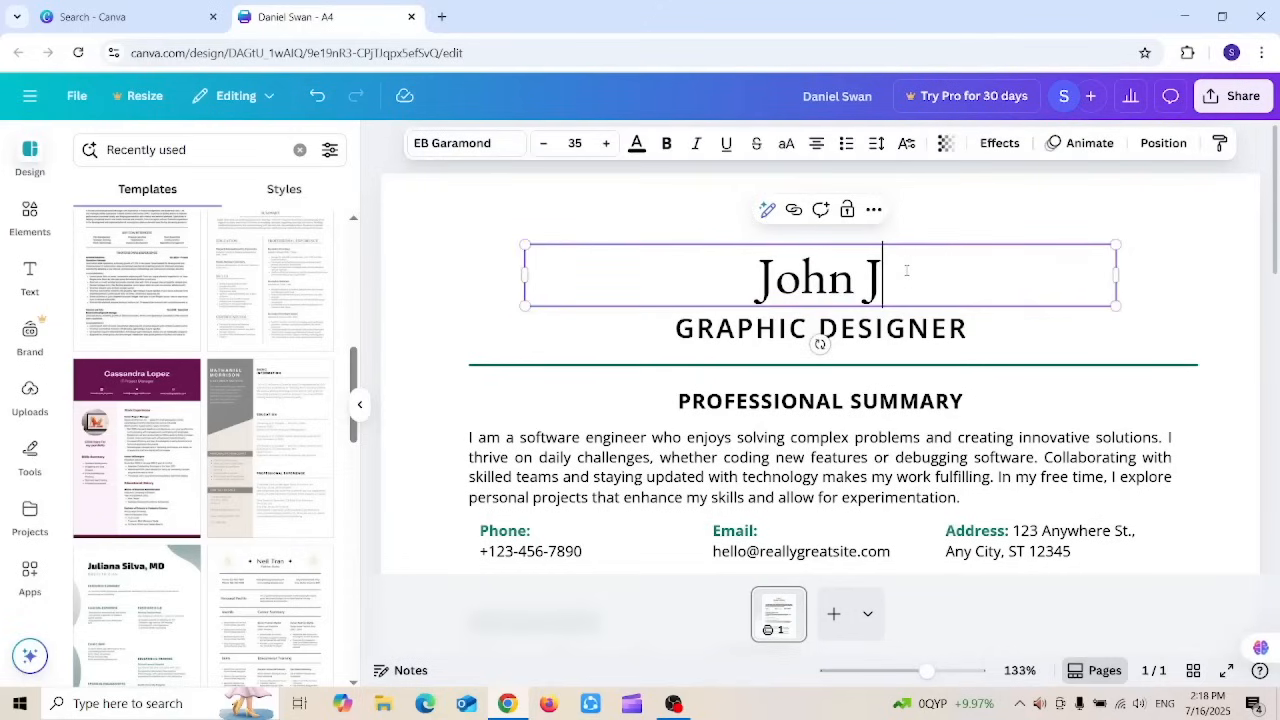
left_click_drag(890, 268, 756, 268)
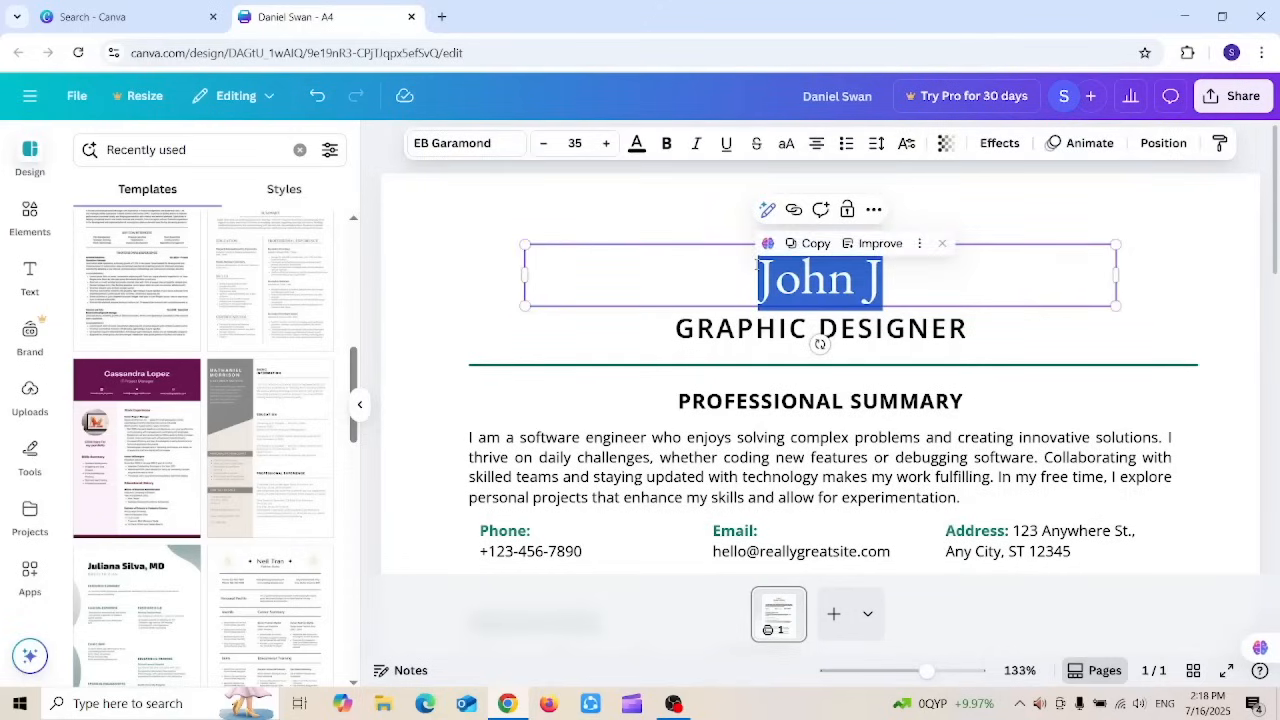
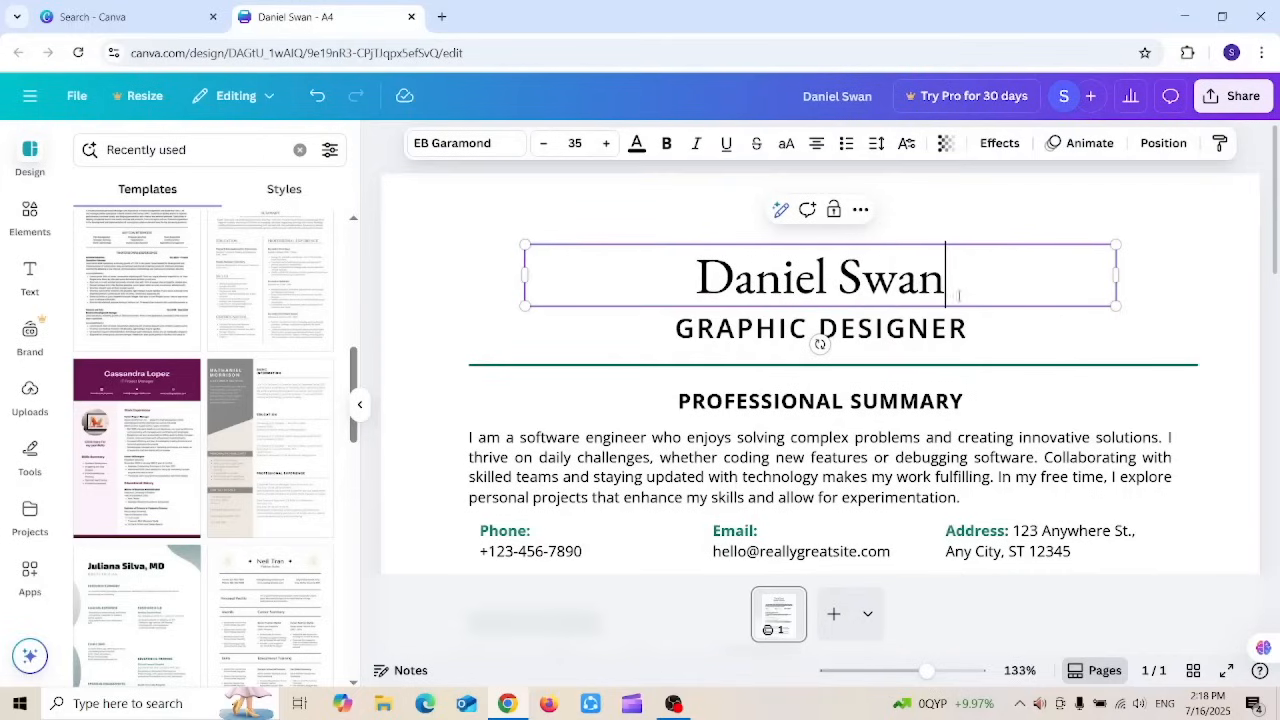
left_click_drag(958, 293, 652, 257)
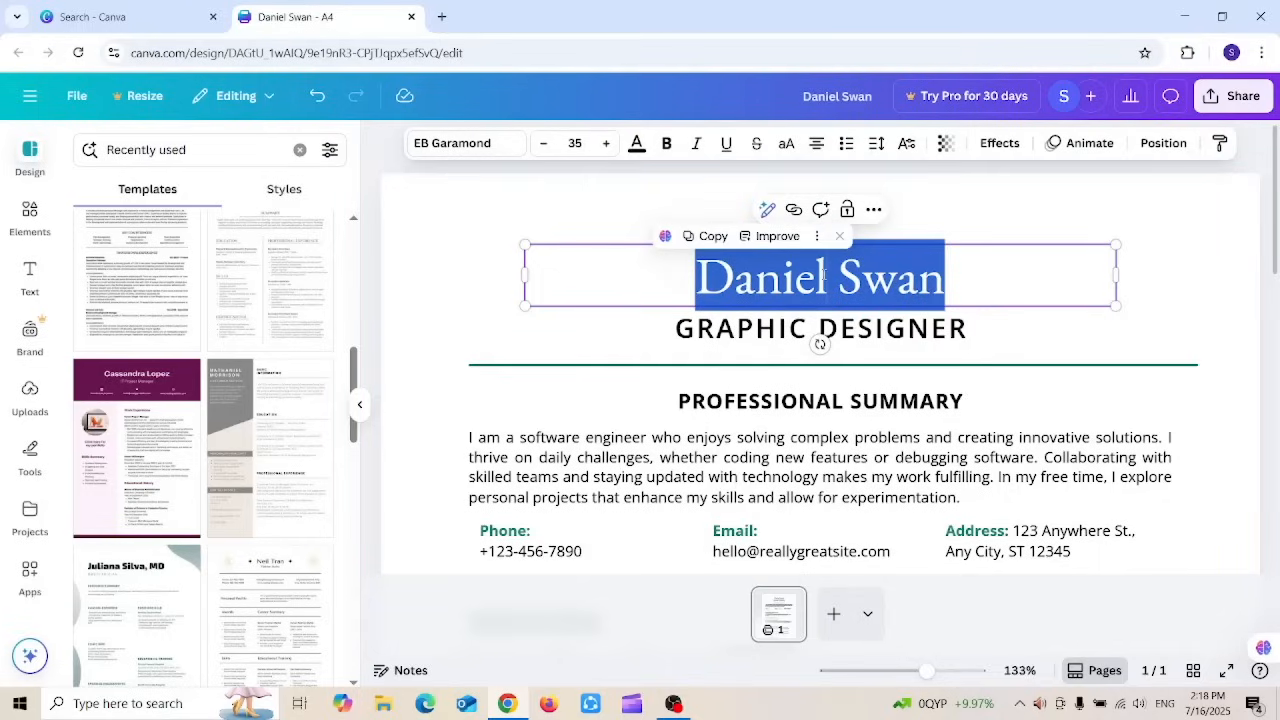
Step: Browse the font list and settle the name heading's font size at 35
left_click(488, 143)
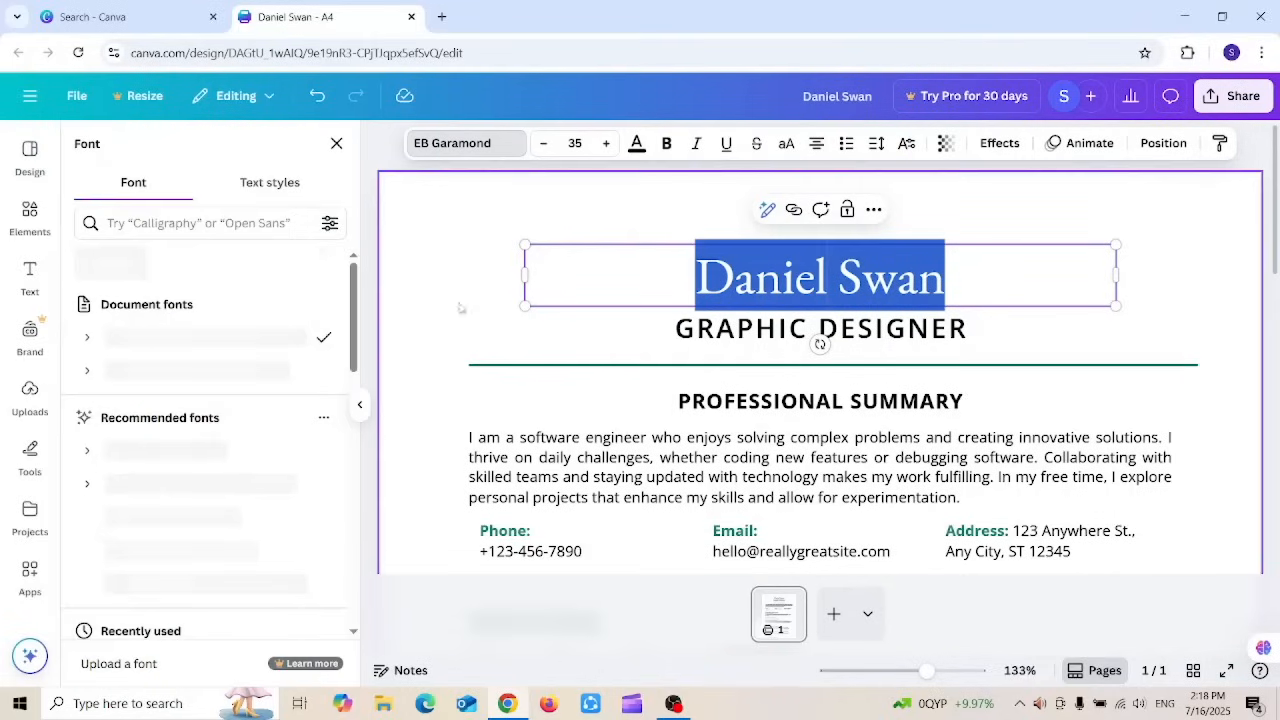
left_click(474, 143)
left_click(474, 143)
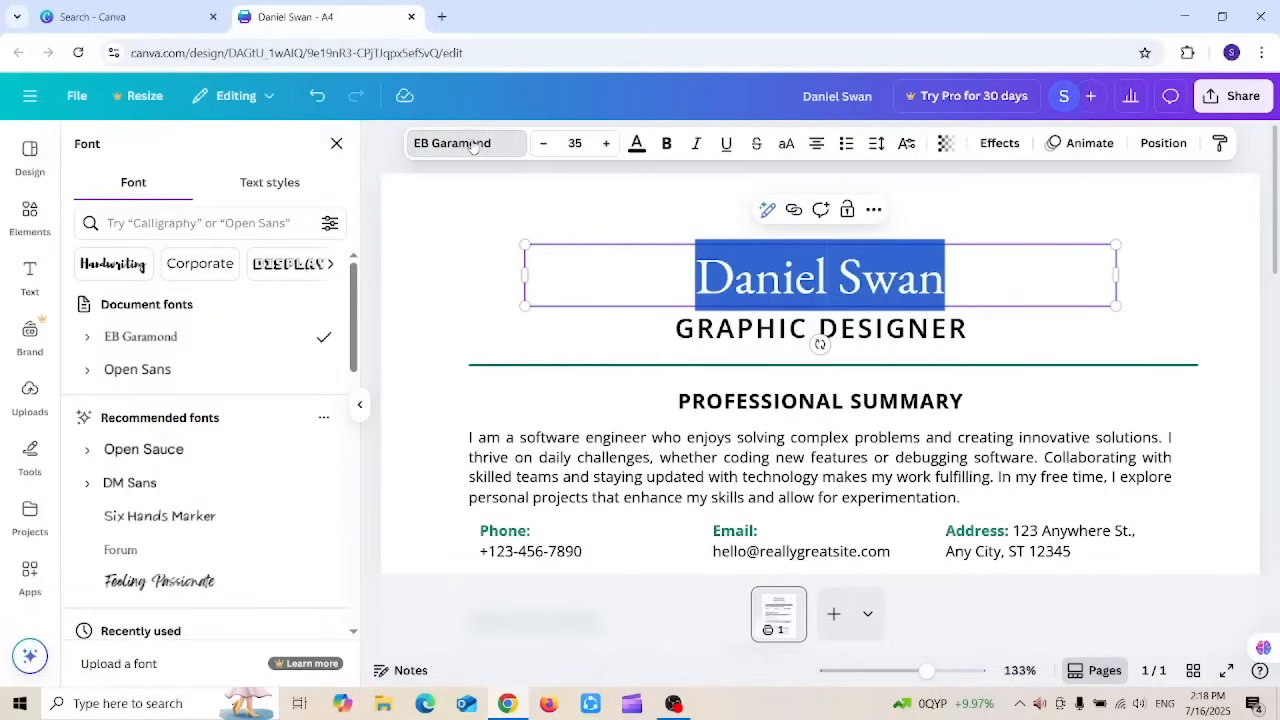
mouse_move(353, 287)
left_mouse_down()
mouse_move(357, 378)
mouse_move(362, 268)
left_mouse_up()
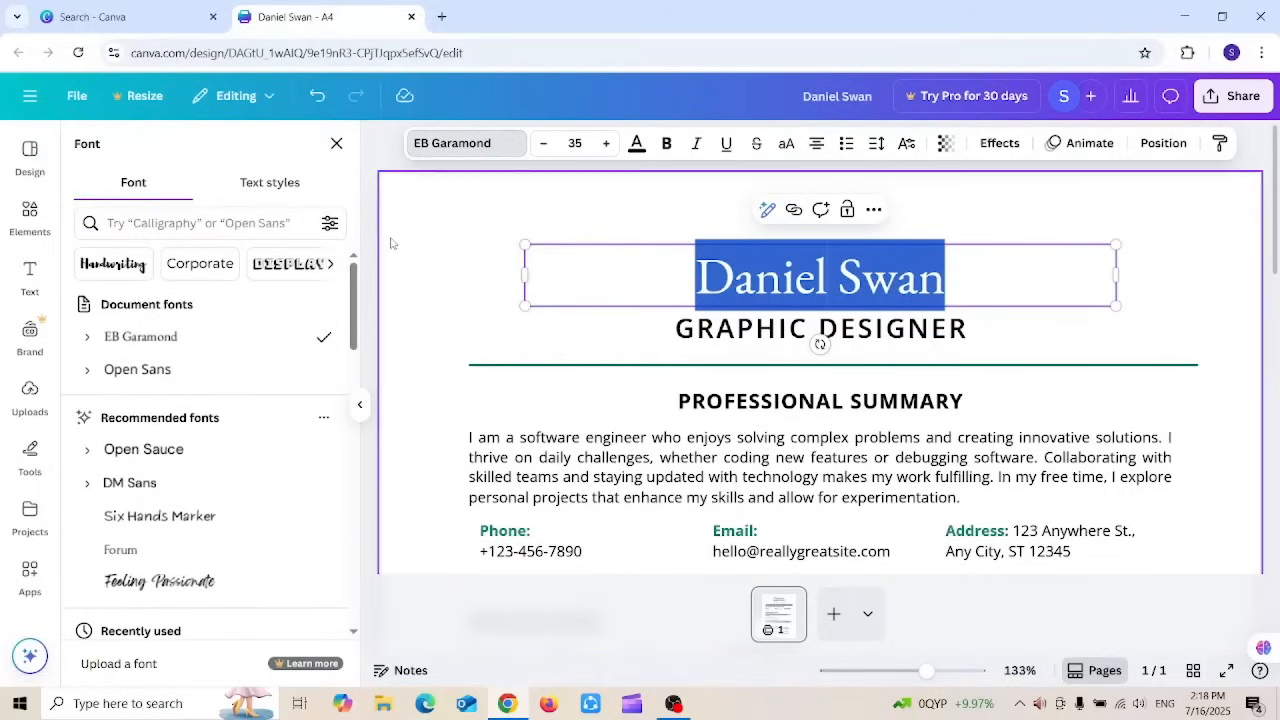
left_click(606, 143)
left_click(606, 143)
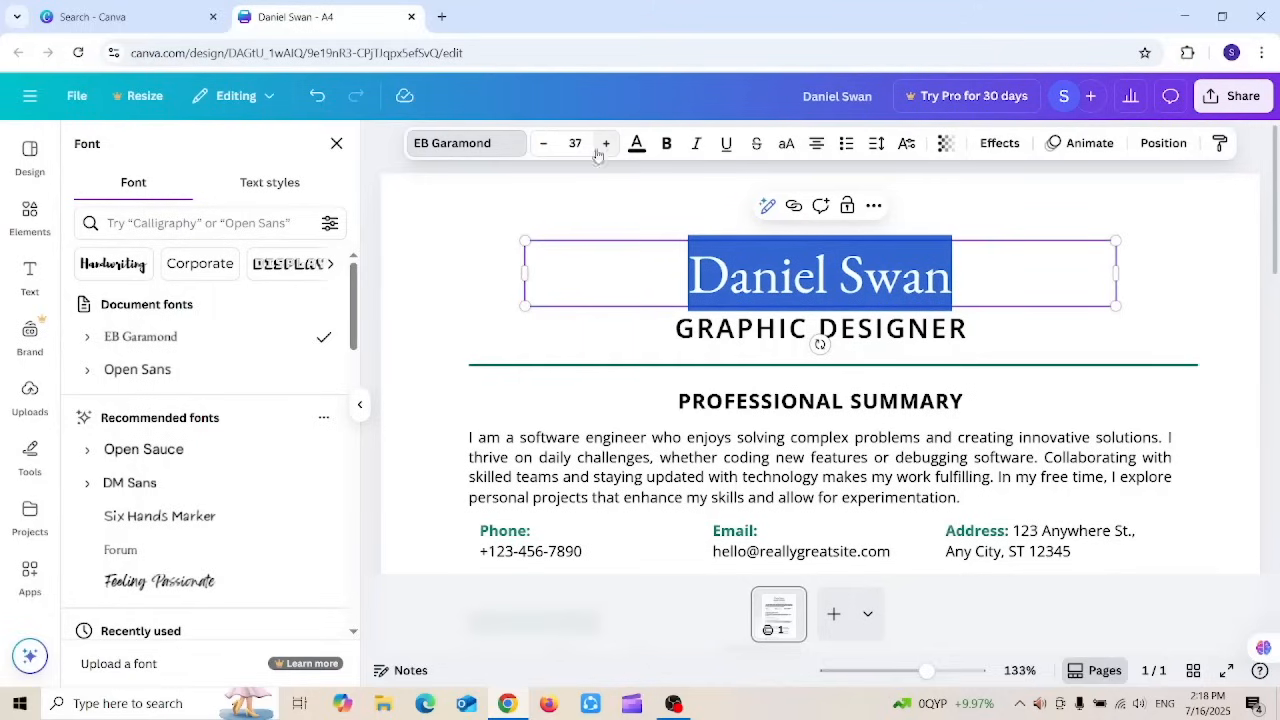
left_click(543, 143)
left_click(543, 143)
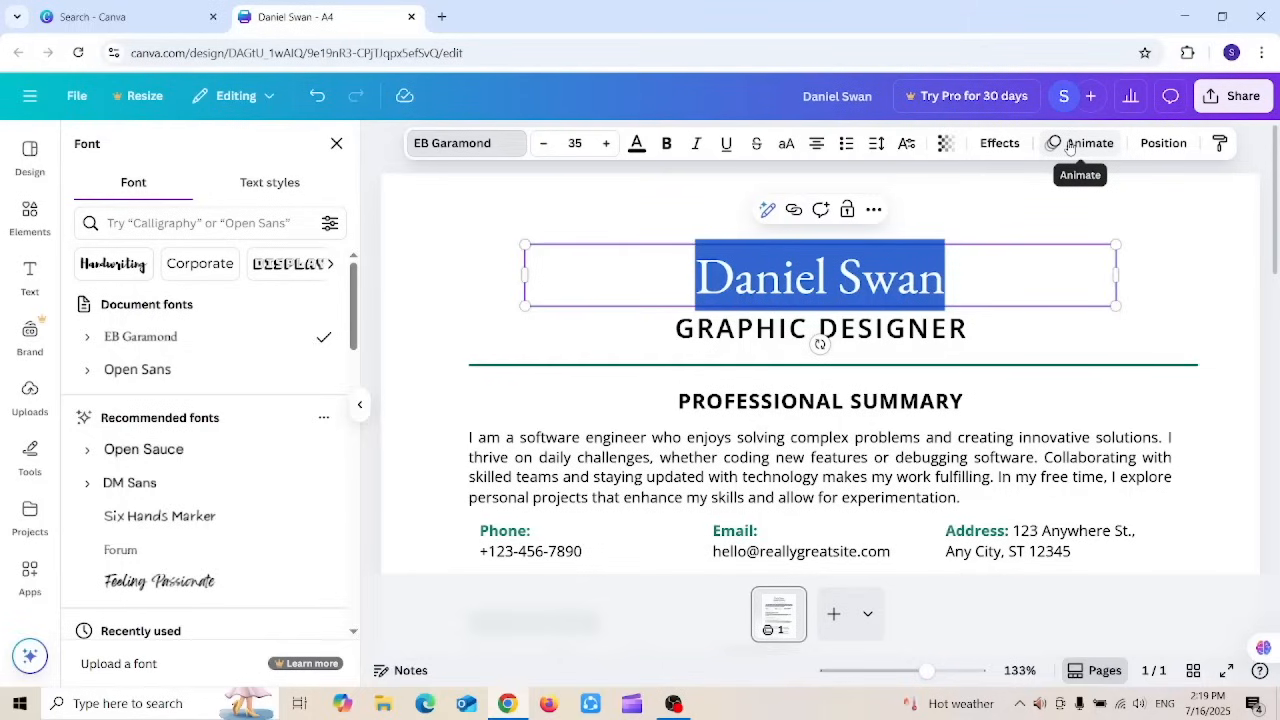
Step: Change the job title from GRAPHIC DESIGNER to SOFTWARE ENGINEER
left_click(897, 336)
left_click_drag(983, 328, 597, 330)
type("SOFTW")
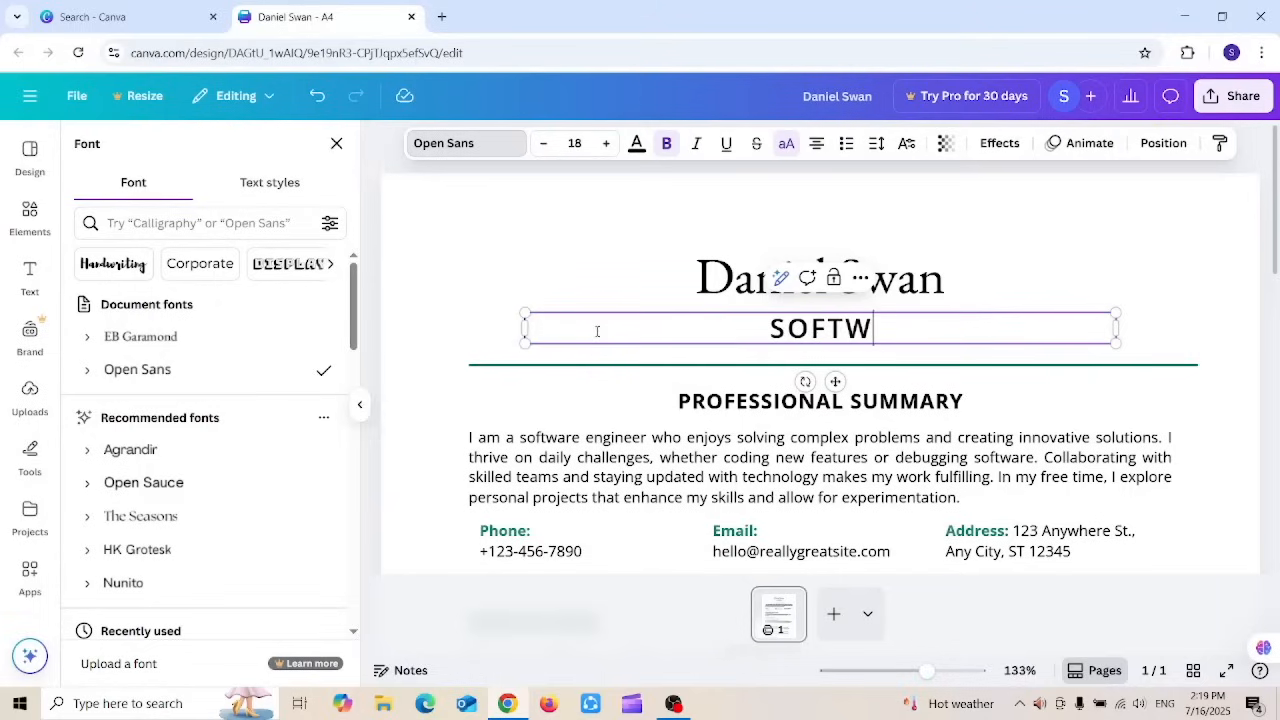
type("ARE ENGINEER")
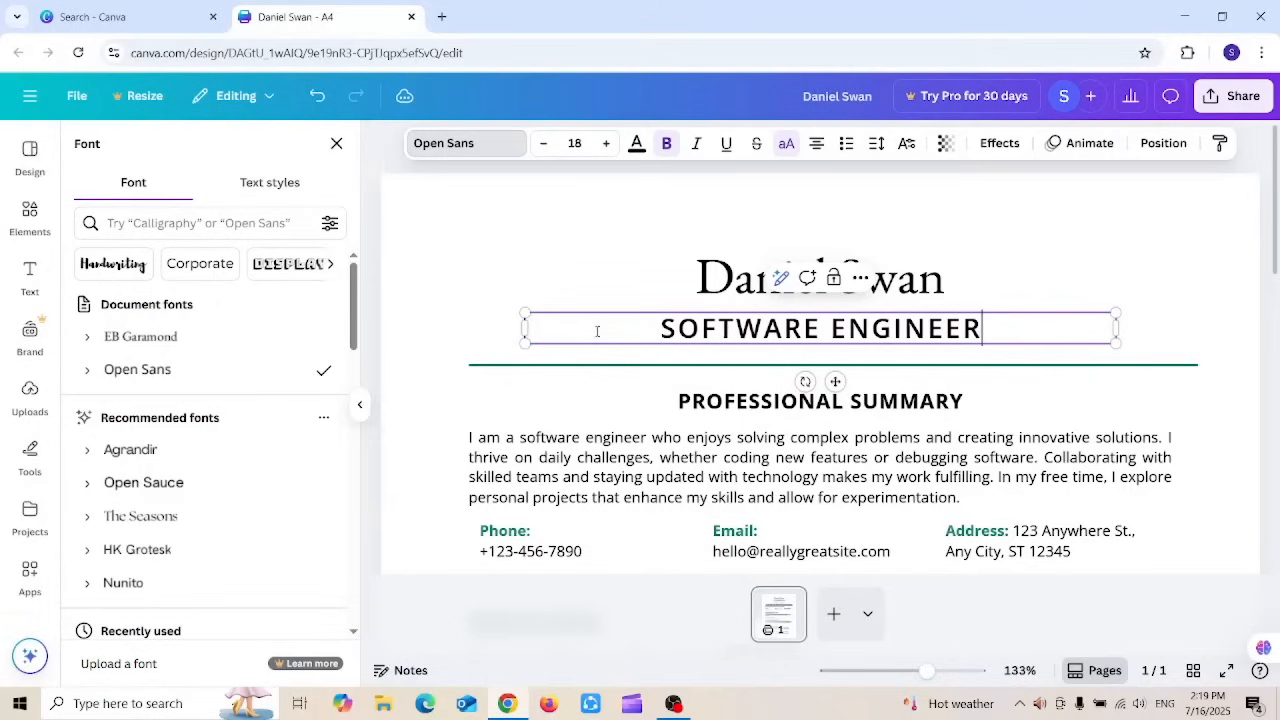
left_click(549, 410)
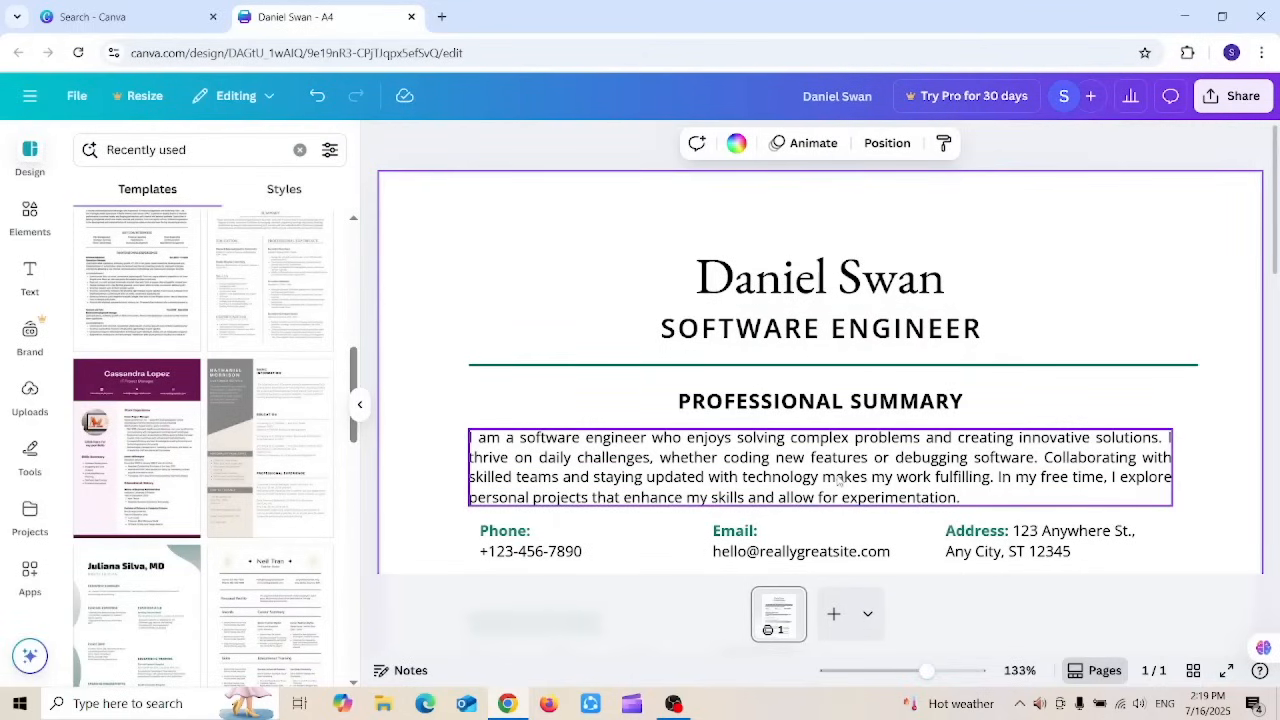
Step: Extend the summary with Magic Write's continued text and remove a stray space before the comma
left_click(975, 488)
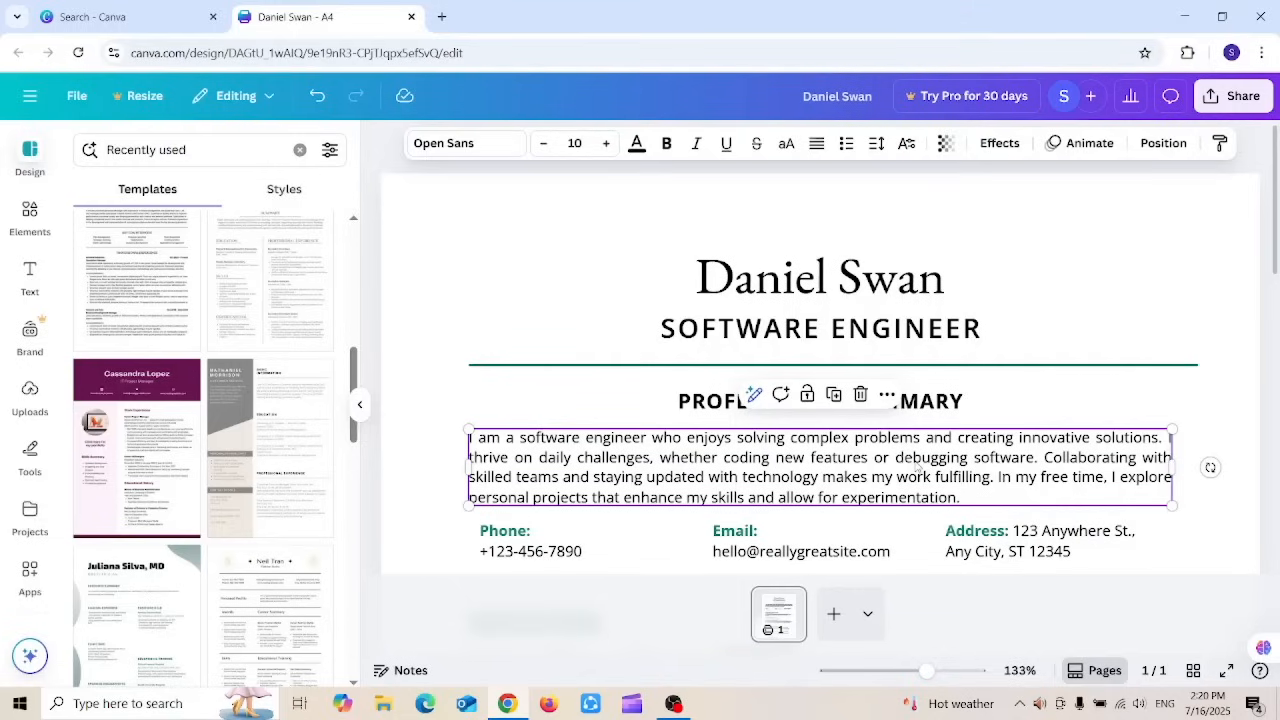
double_click(916, 466)
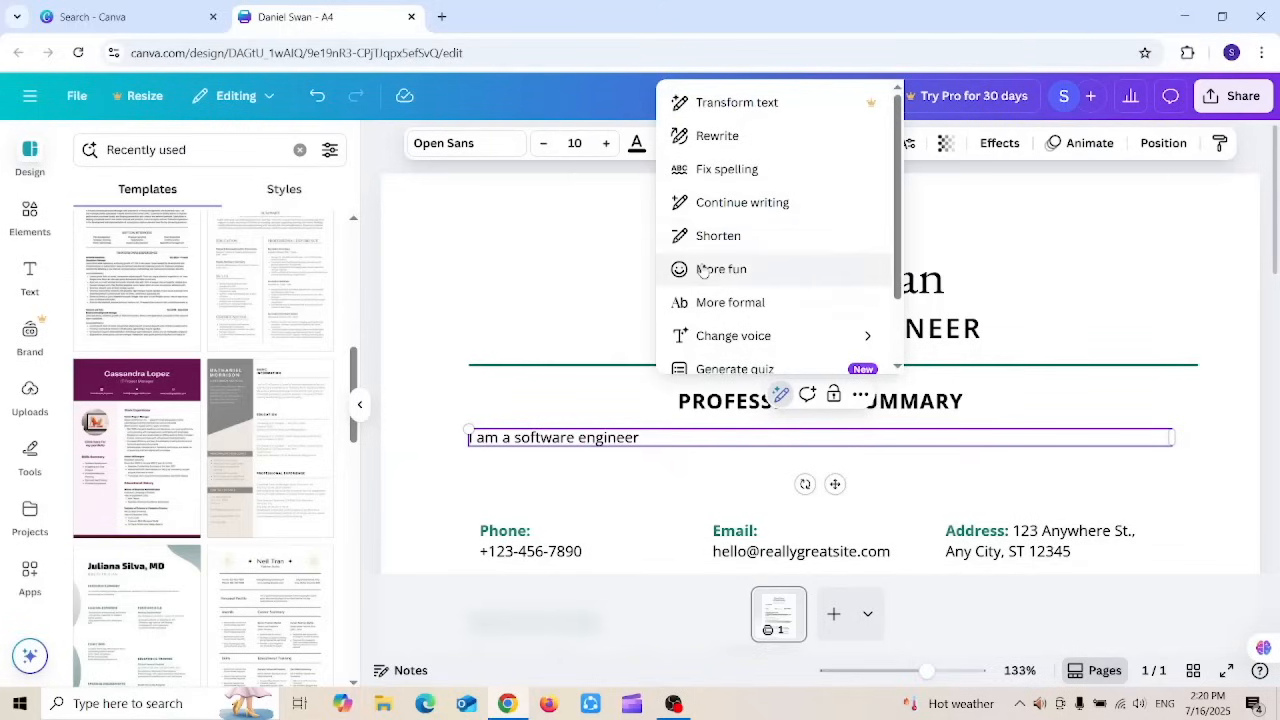
left_click(742, 202)
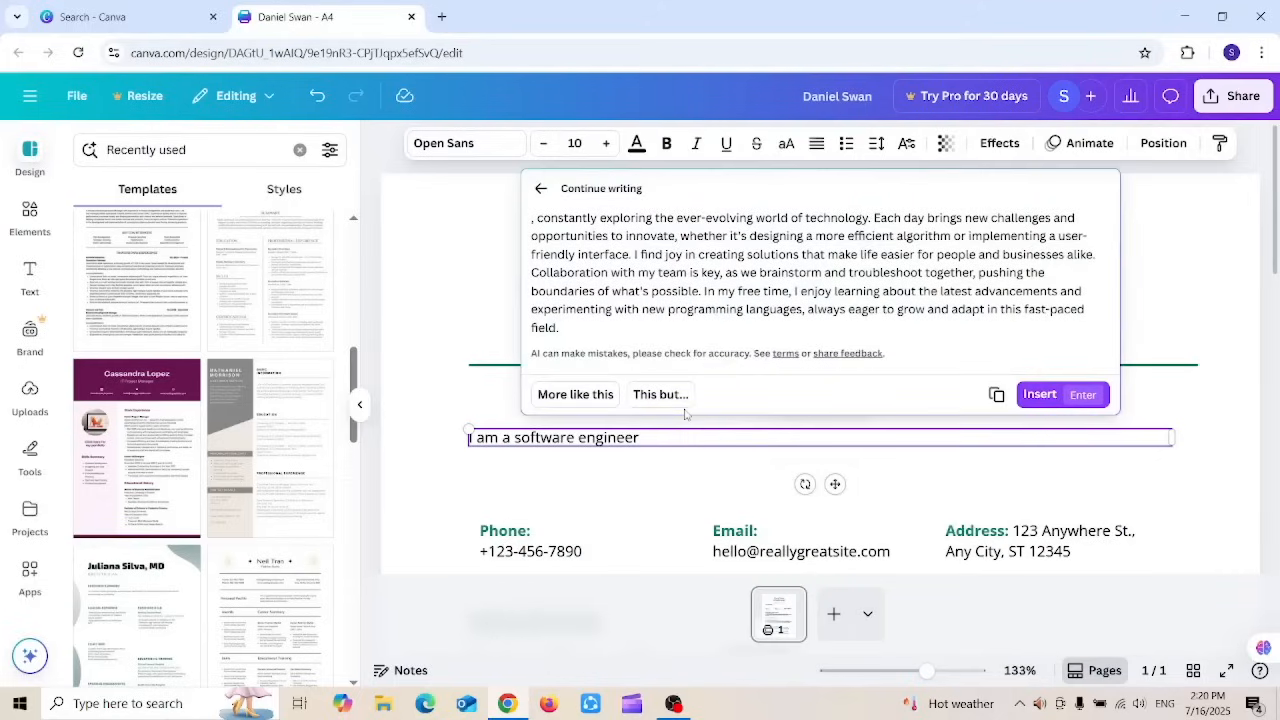
left_click(1039, 394)
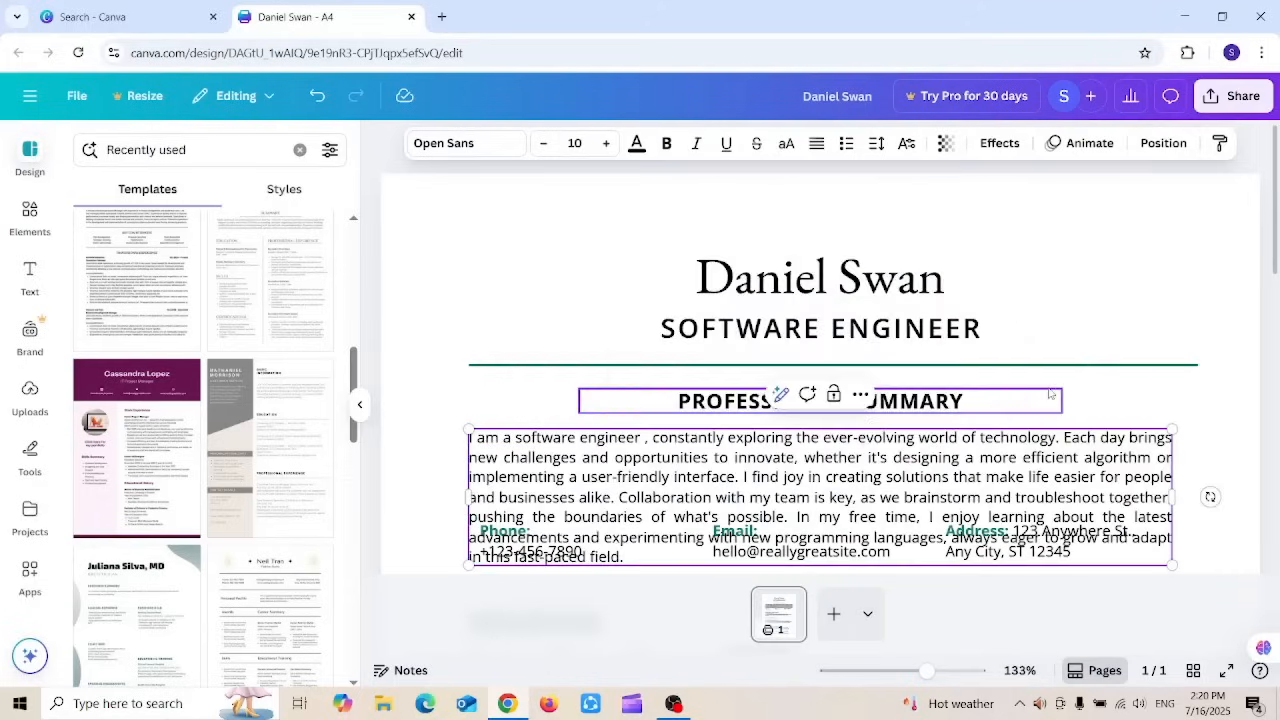
left_click(644, 437)
key("BackSpace")
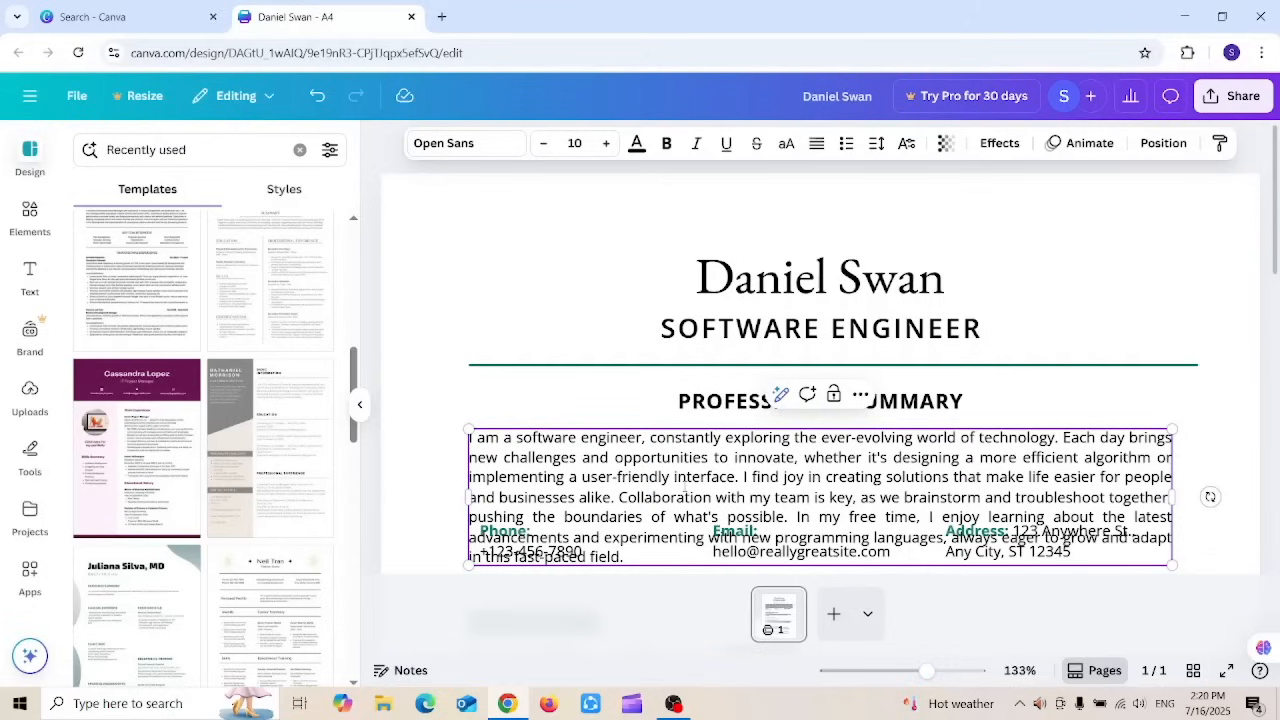
Step: Replace the entire summary paragraph with Magic Write's shortened version
left_click_drag(624, 556, 620, 500)
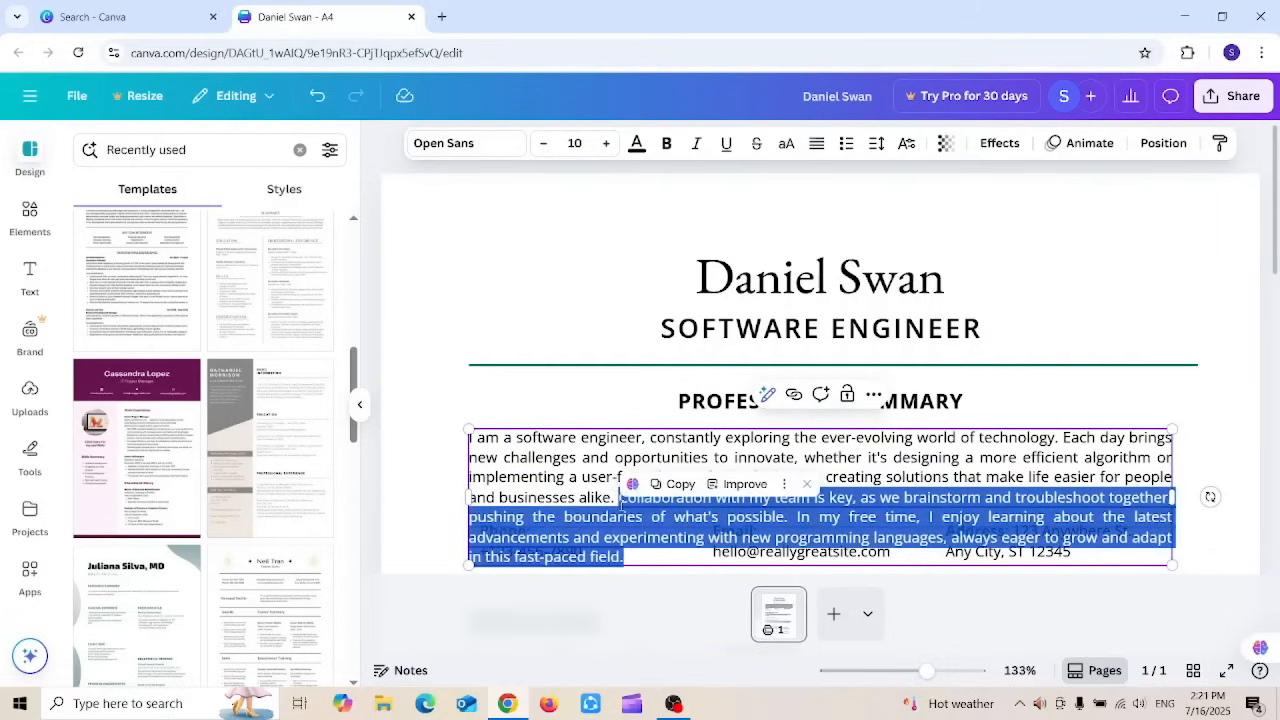
key("BackSpace")
key("ctrl+z")
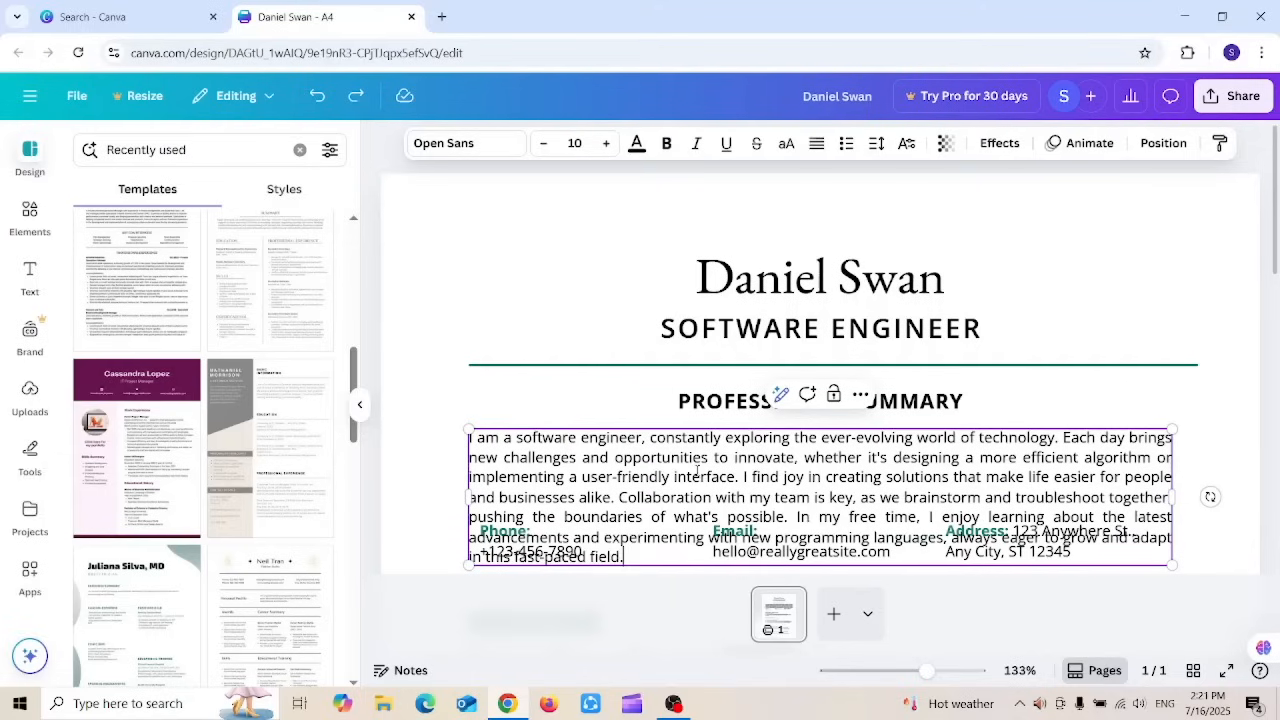
left_click_drag(636, 552, 463, 428)
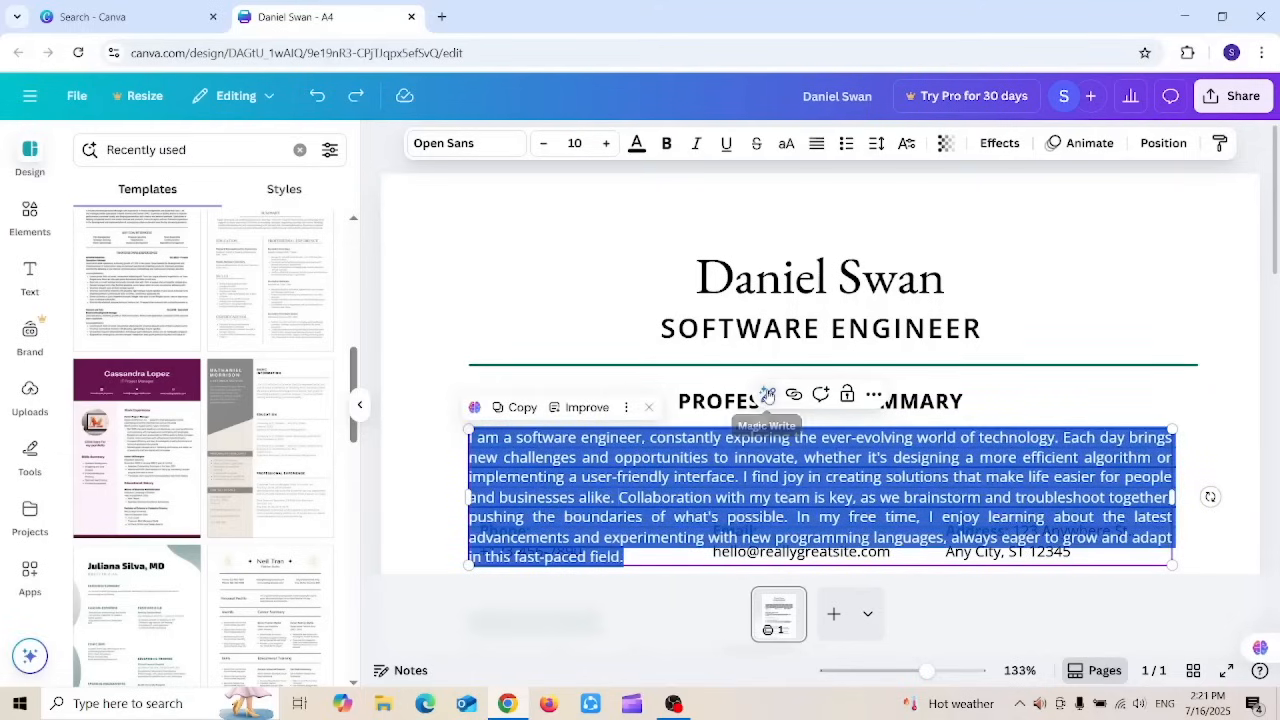
left_click(766, 394)
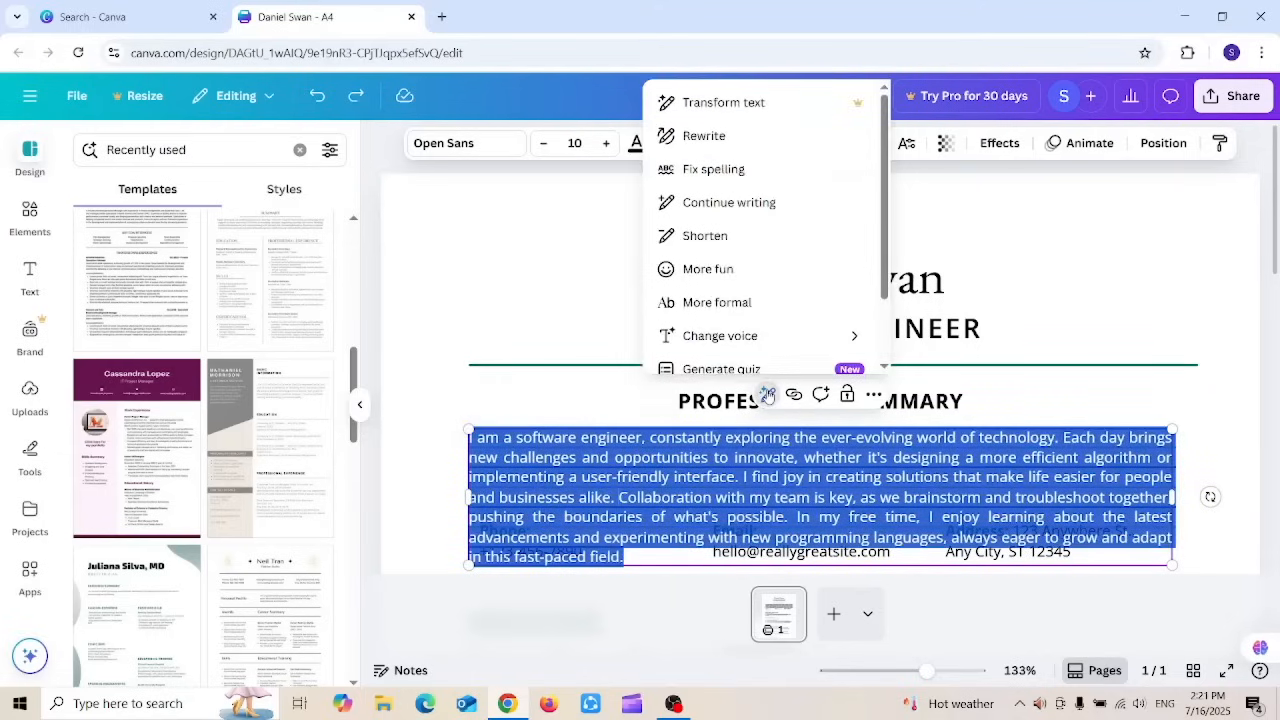
left_click(726, 240)
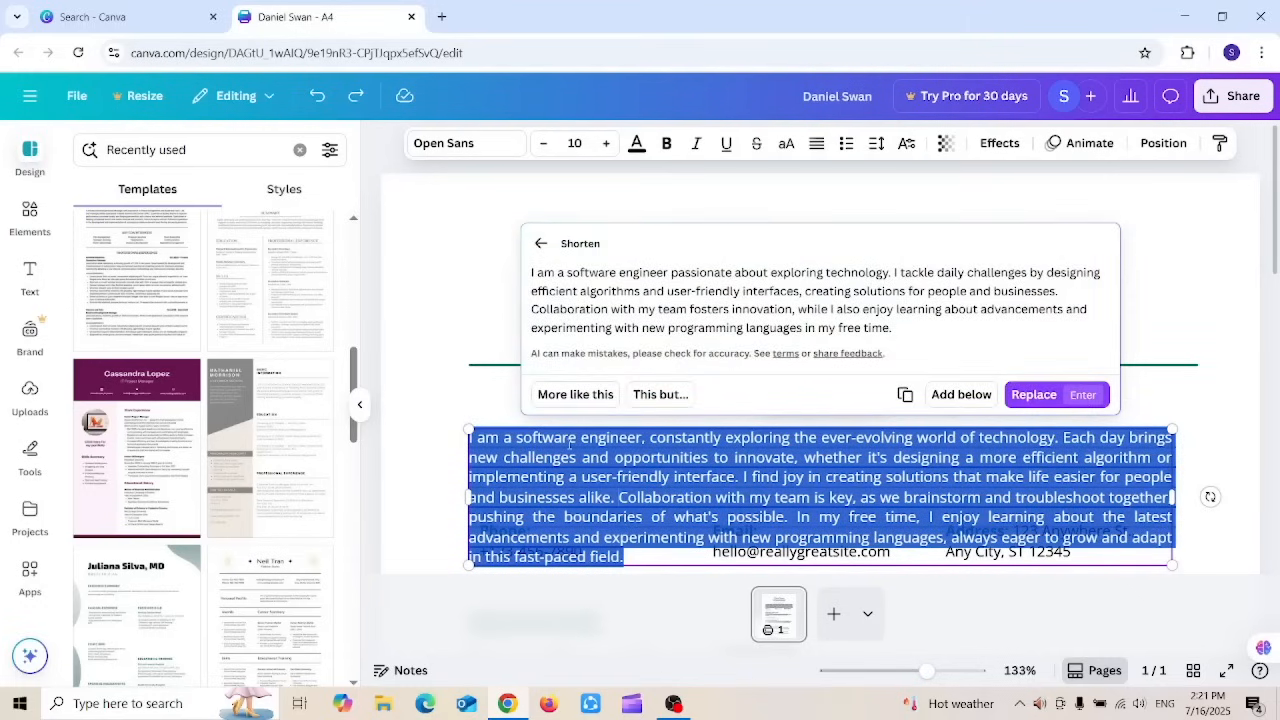
left_click(1031, 394)
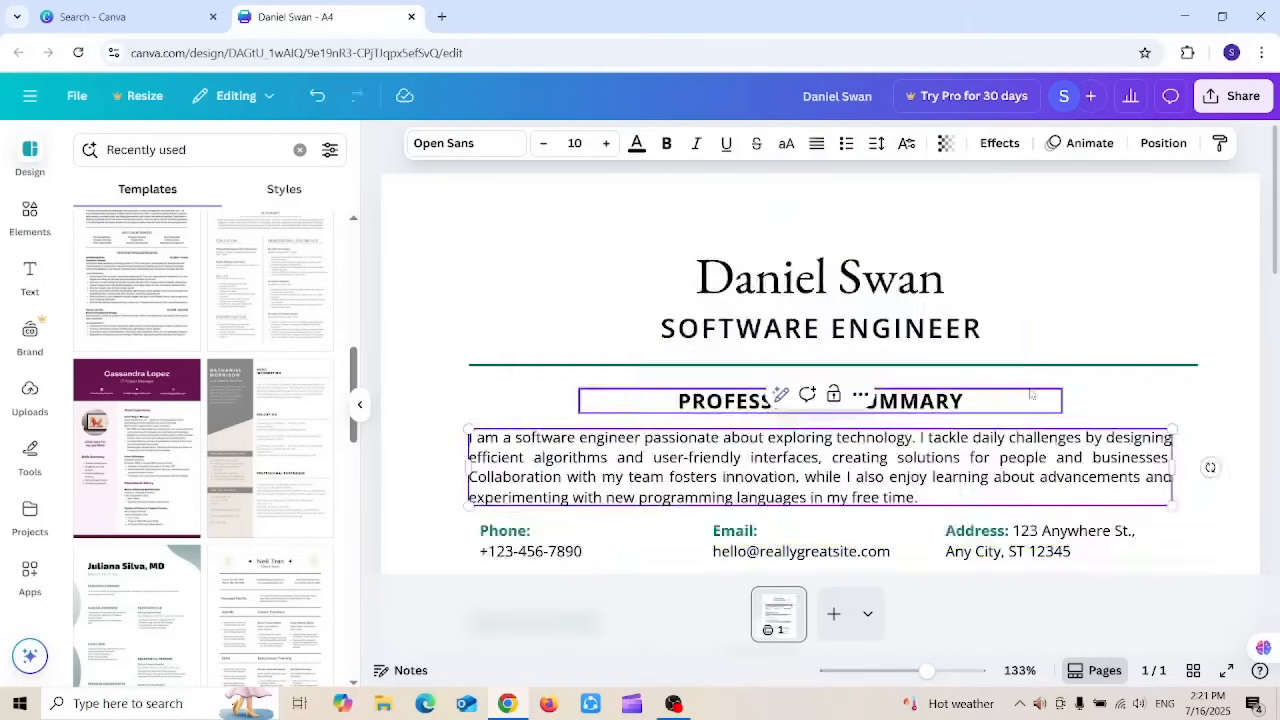
left_click(452, 273)
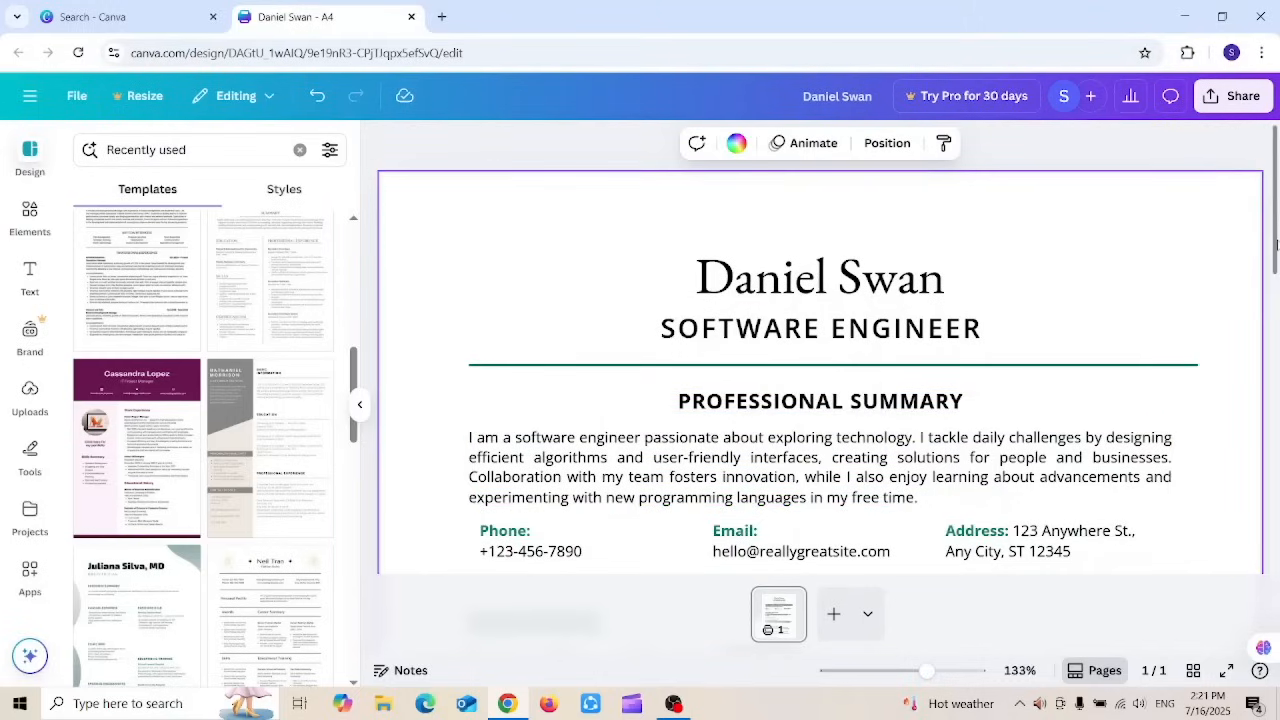
left_click_drag(1276, 243, 1276, 315)
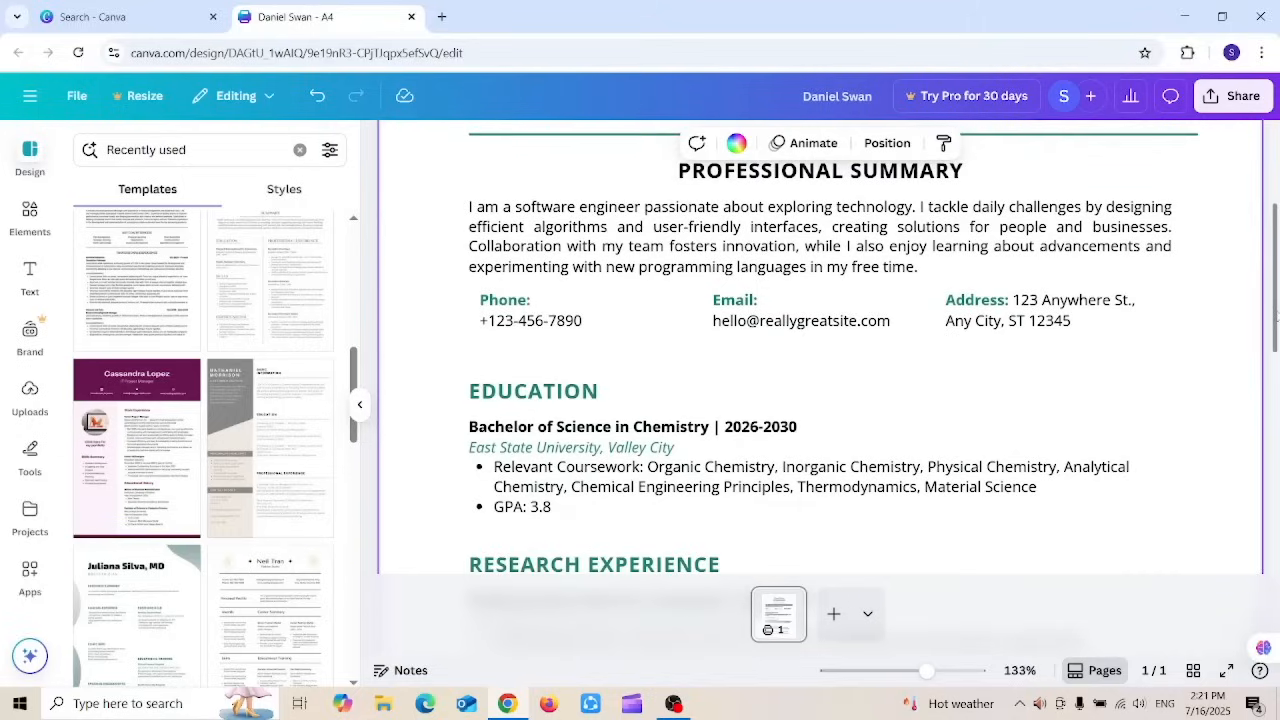
left_click(512, 306)
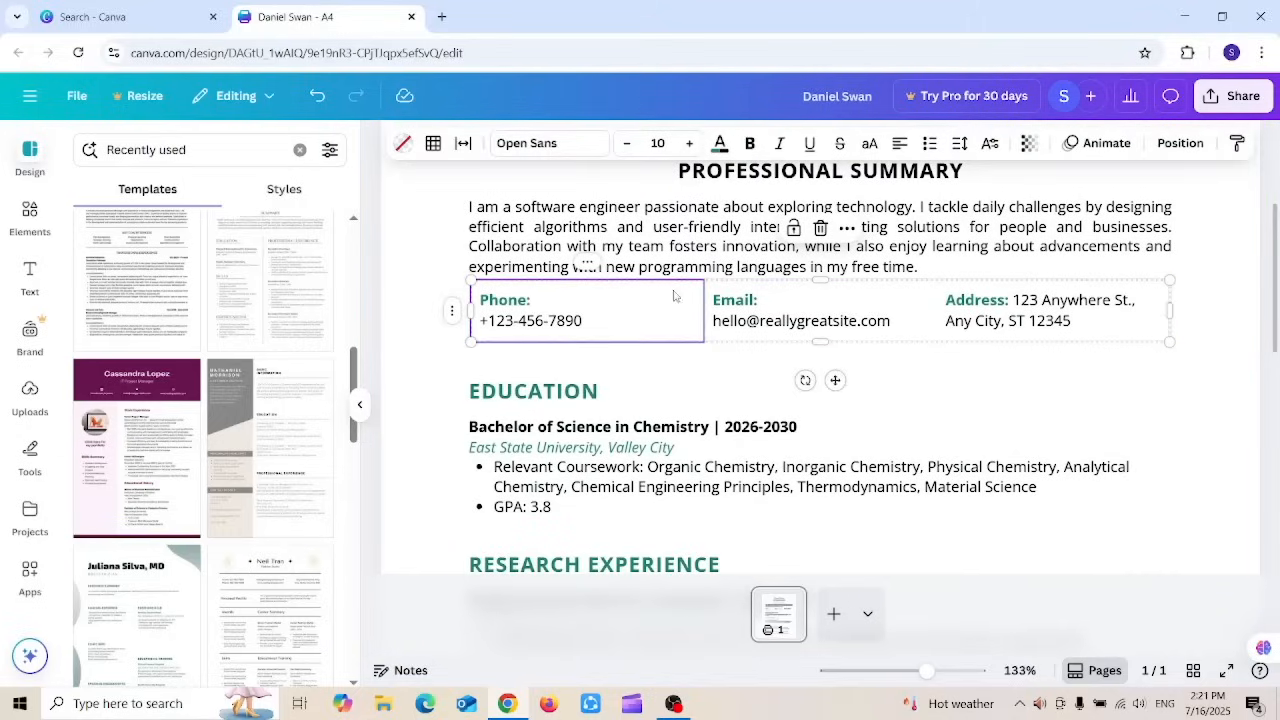
double_click(590, 319)
left_click(590, 319)
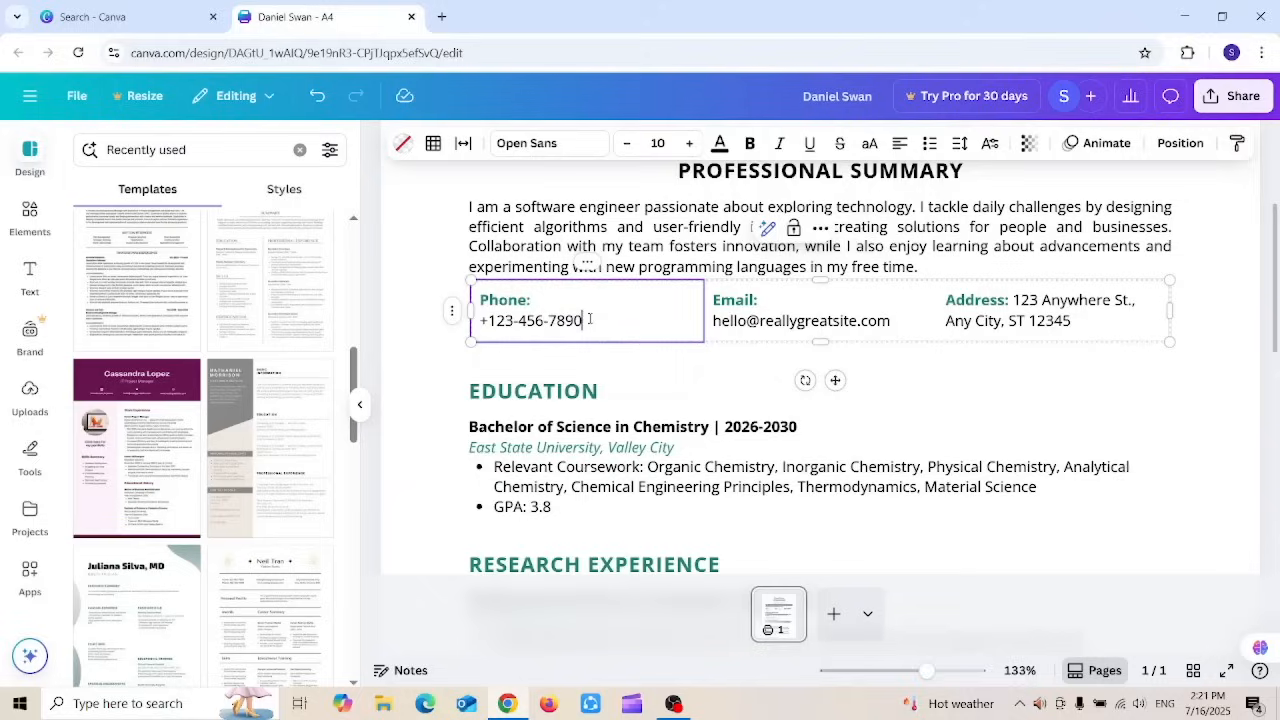
left_click_drag(590, 319, 477, 320)
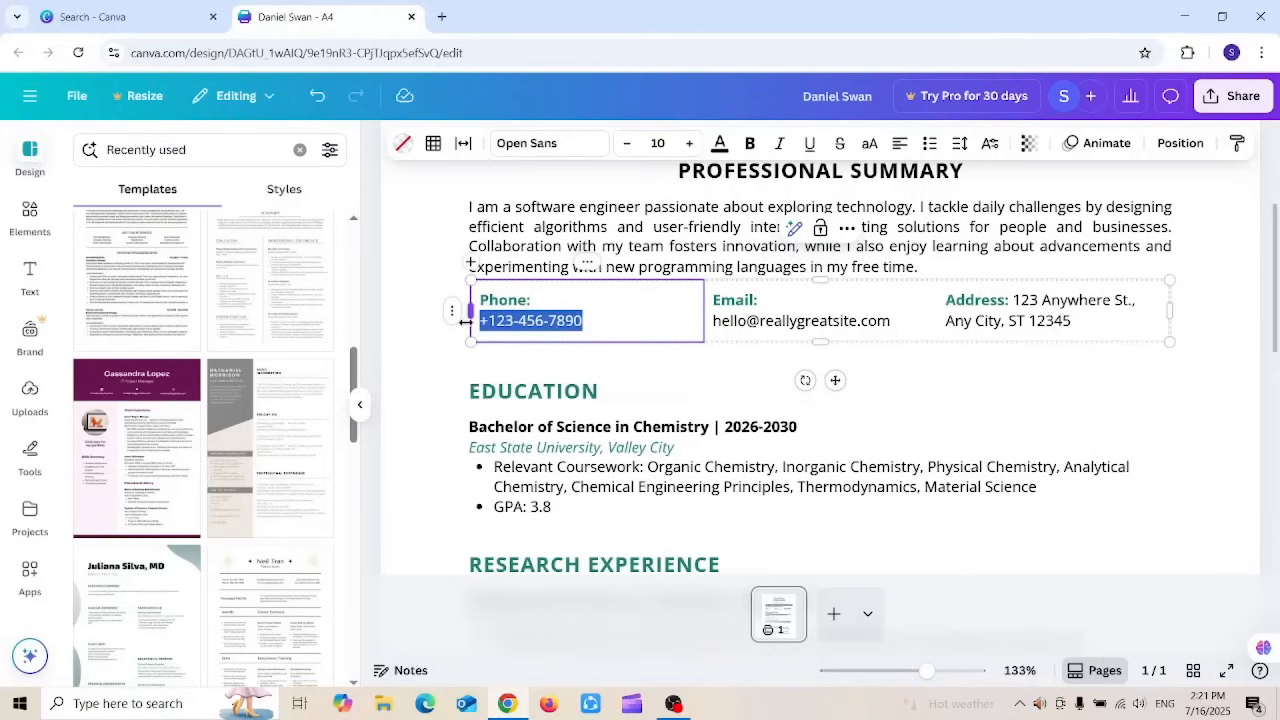
left_click(640, 343)
left_click(775, 323)
left_click(777, 325)
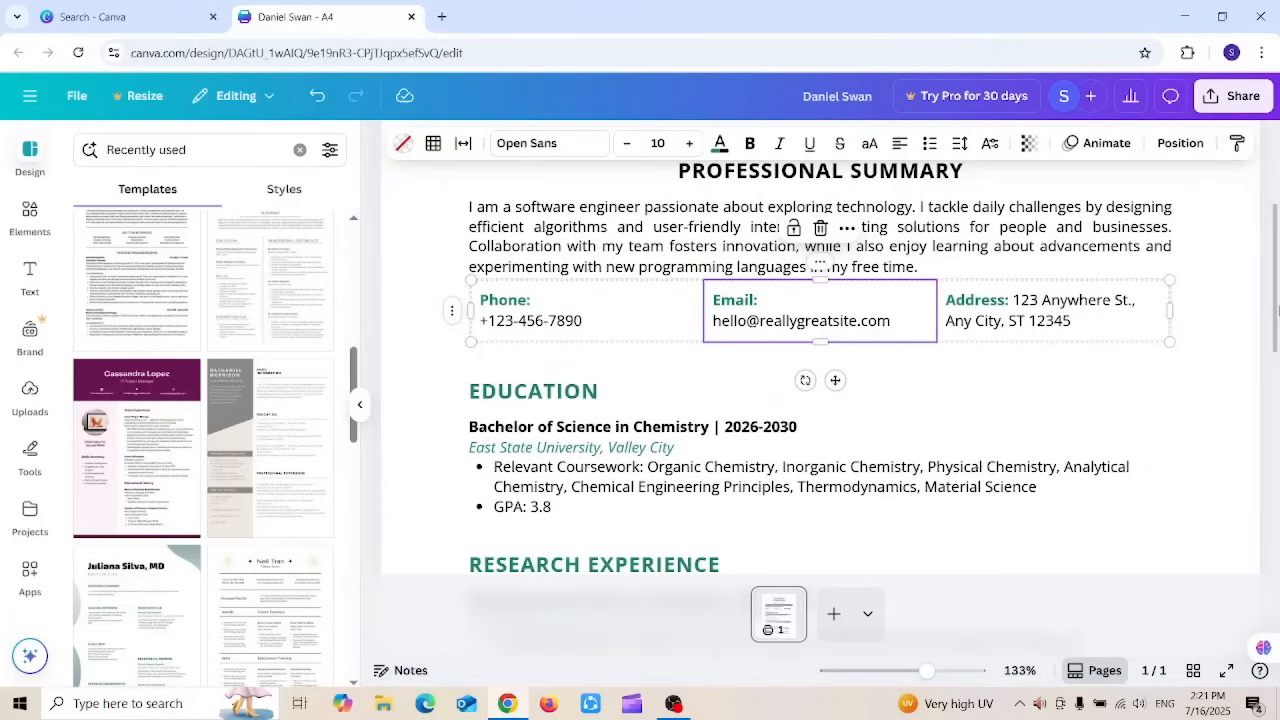
left_click_drag(1277, 315, 1233, 341)
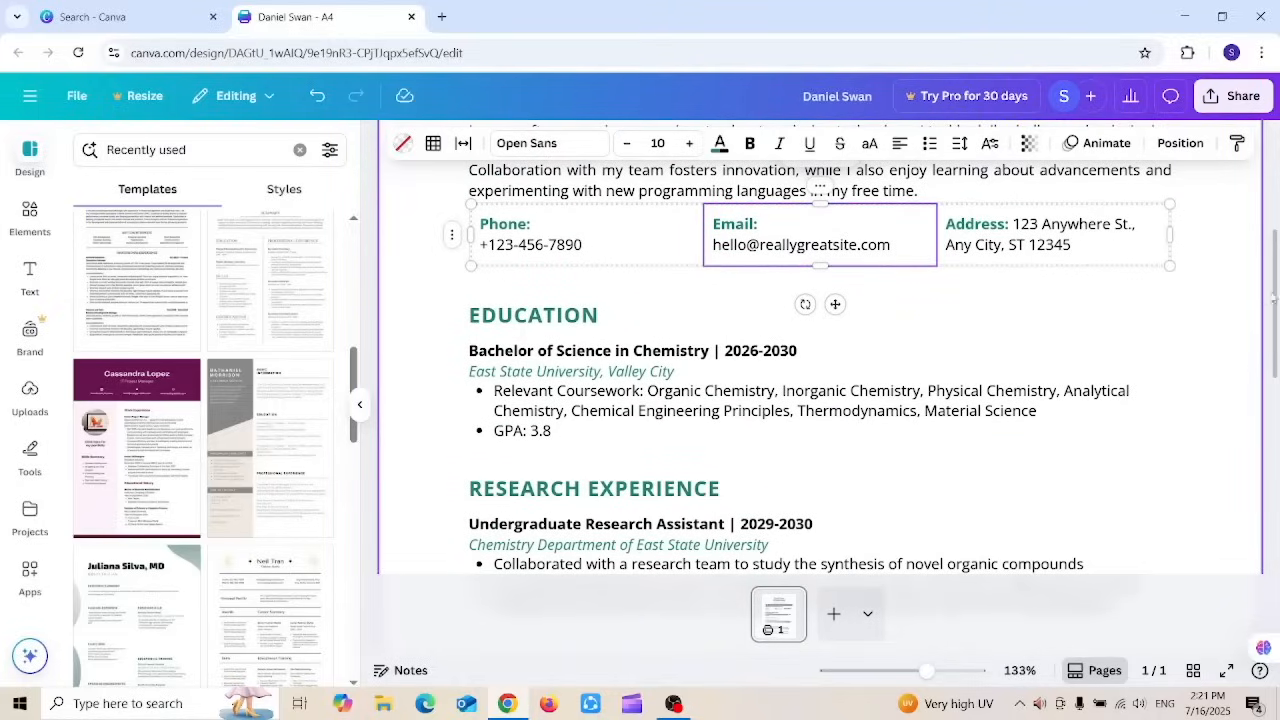
left_click_drag(1276, 299, 1277, 316)
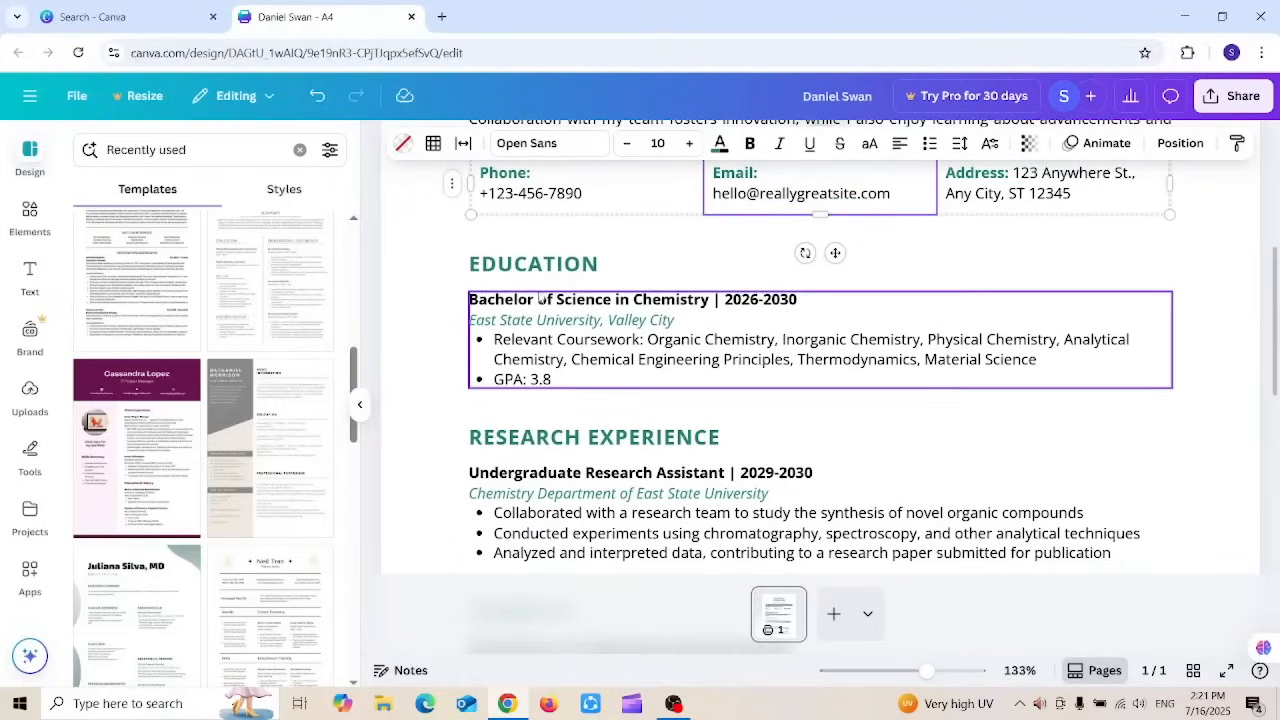
Step: Select Education through Notable Awards and nudge the block down three times
left_click(527, 266)
left_click(554, 302, "shift")
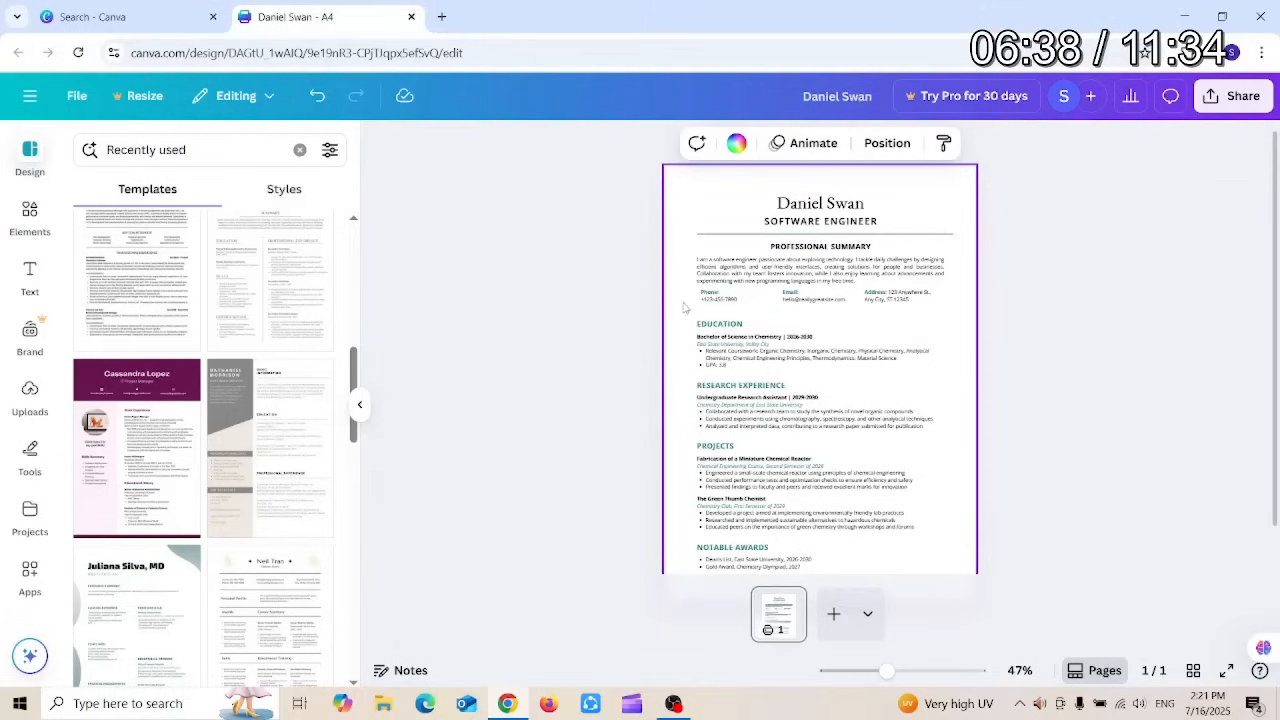
left_click_drag(679, 313, 973, 685)
key("Down")
key("Down")
key("Down")
key("Down")
key("Down")
key("Down")
key("Down")
key("Down")
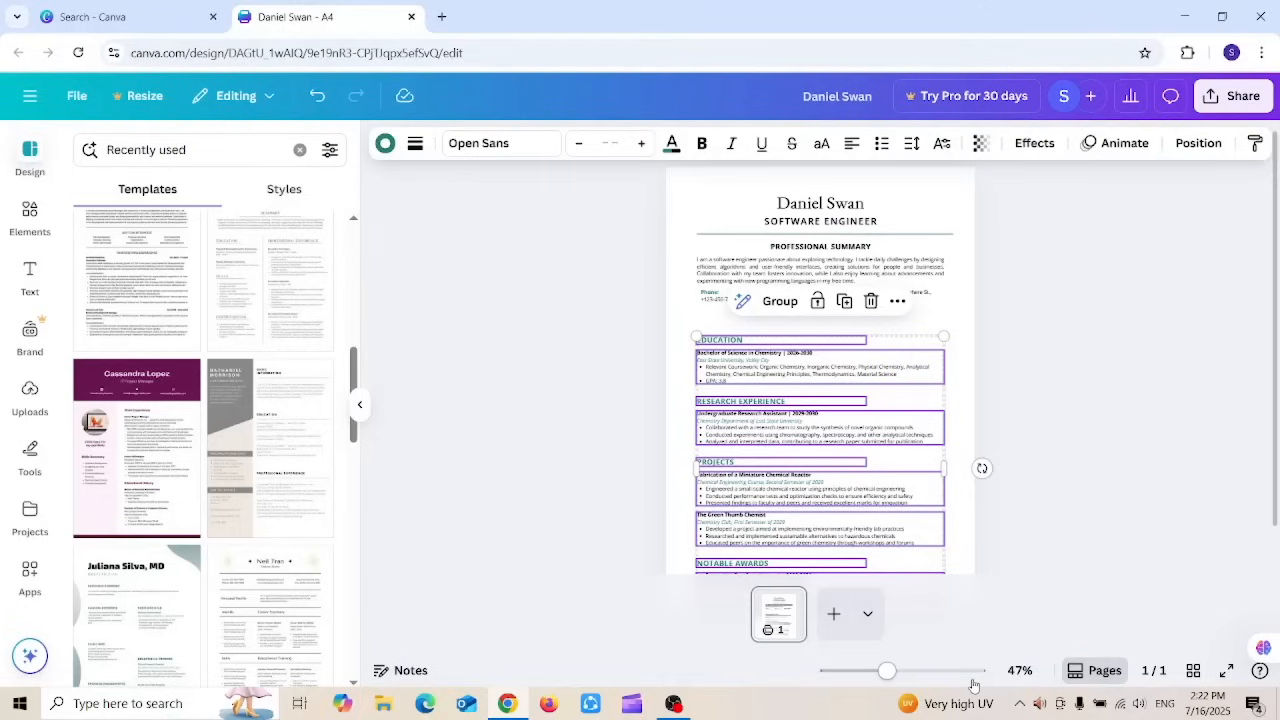
key("Down")
key("Down")
key("Down")
key("Down")
key("Down")
key("Down")
key("Down")
key("Down")
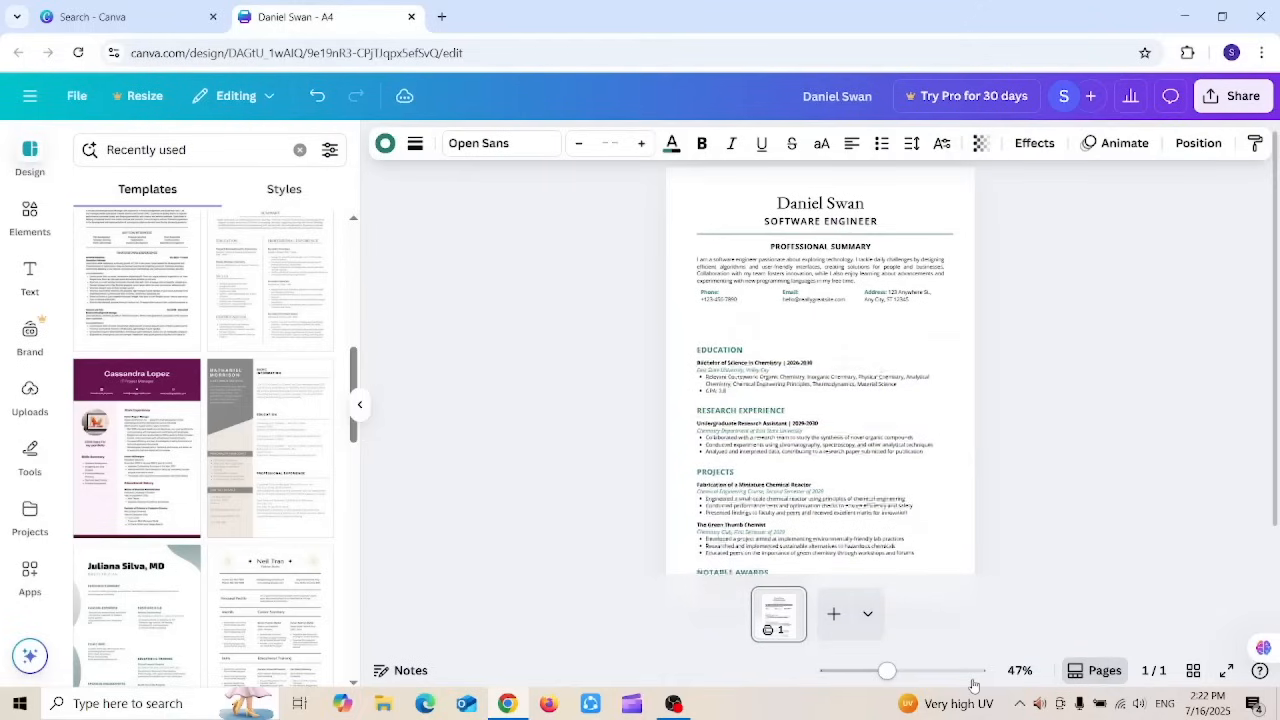
key("Down")
key("Down")
key("Down")
key("Down")
key("Down")
key("Down")
key("Down")
key("Down")
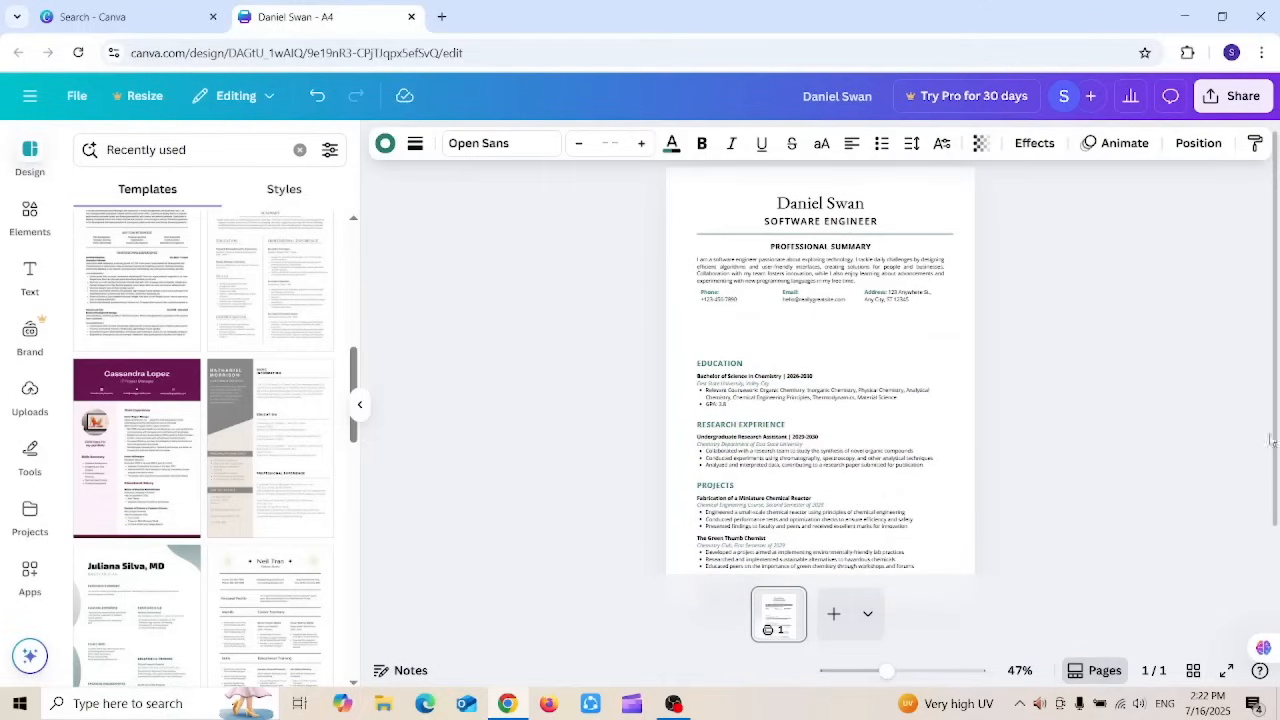
scroll(713, 298, "up", 1)
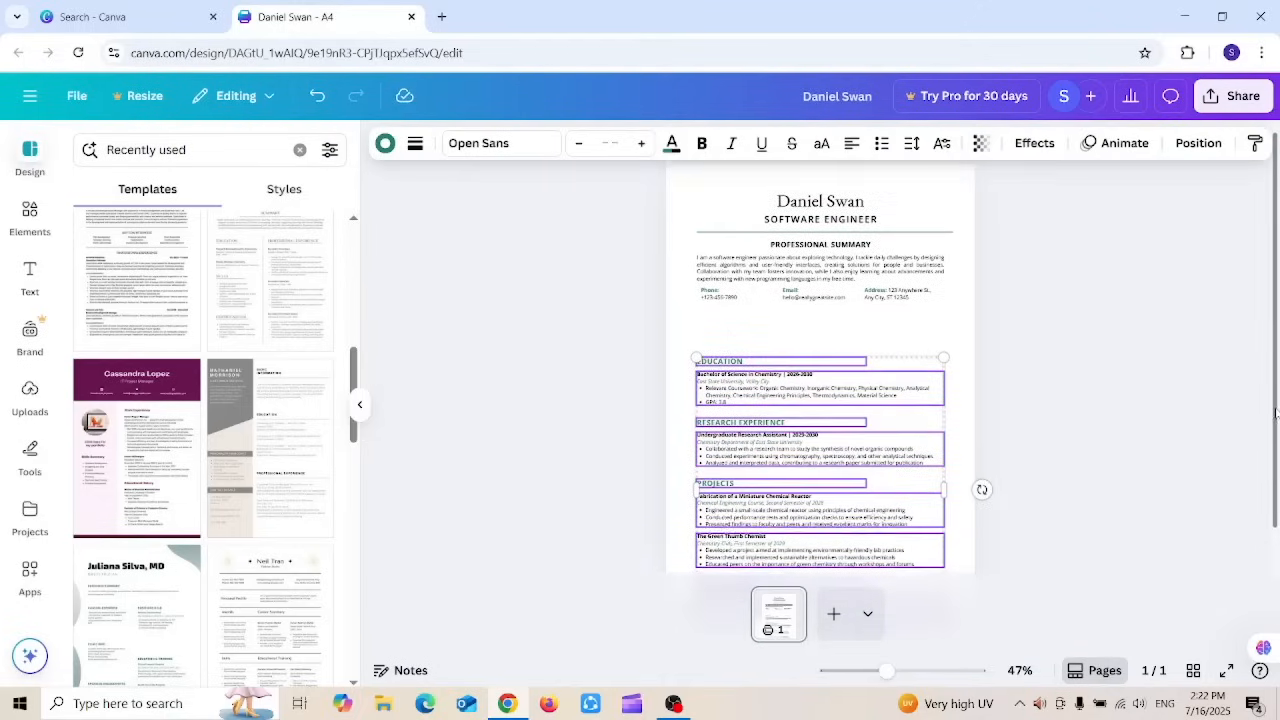
left_click(713, 298)
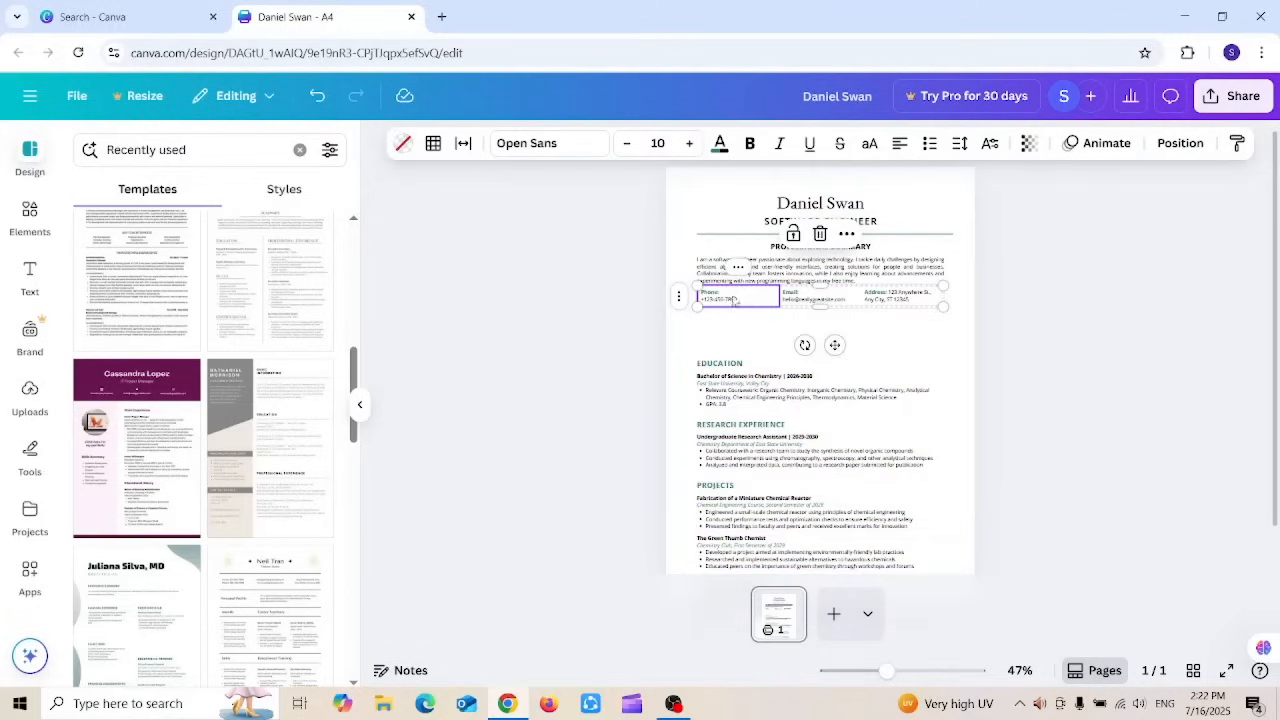
Step: Zoom to Fill and merge the contact row's Phone, Email and Address cells into one cell
left_click(1019, 672)
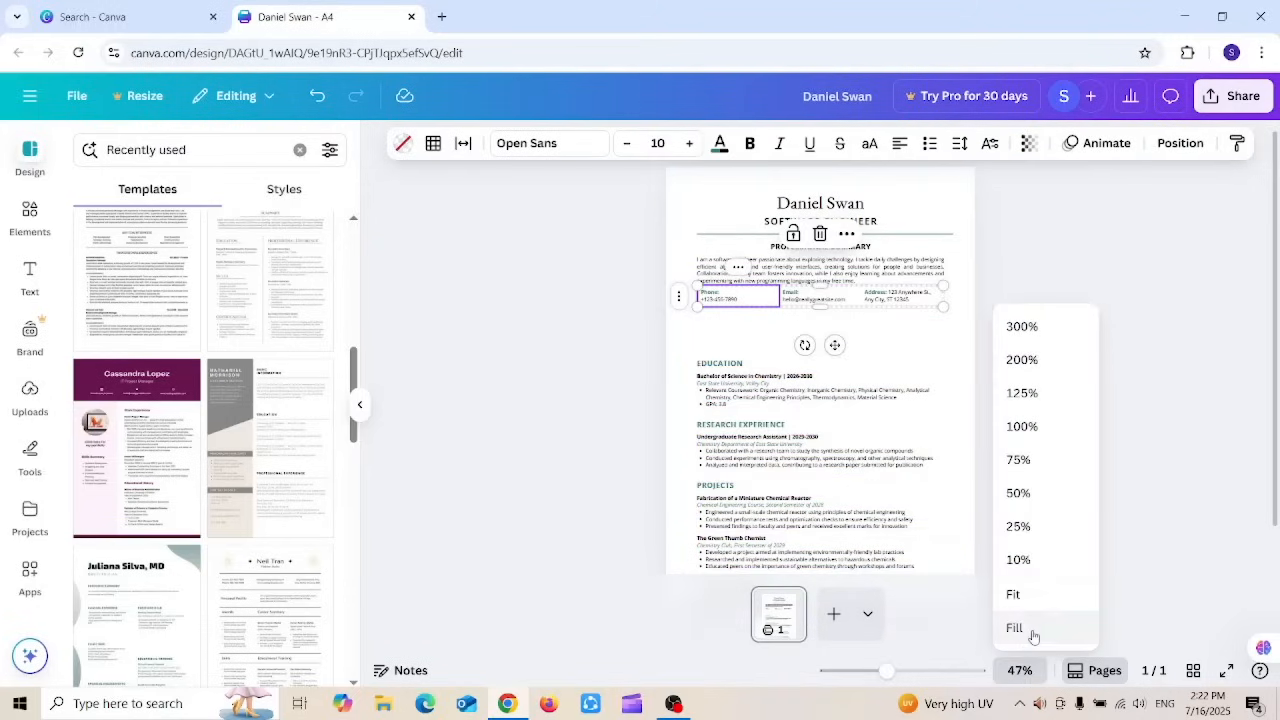
left_click(1020, 627)
scroll(1276, 325, "up", 3)
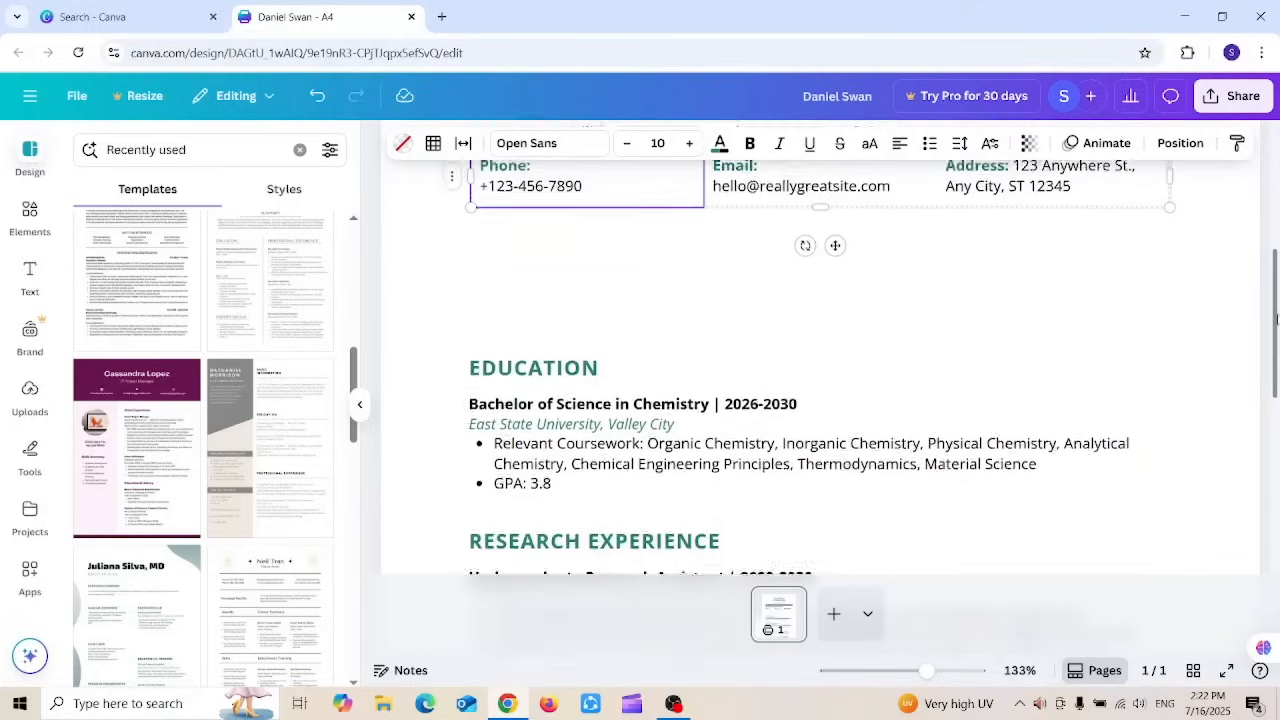
left_click(760, 287)
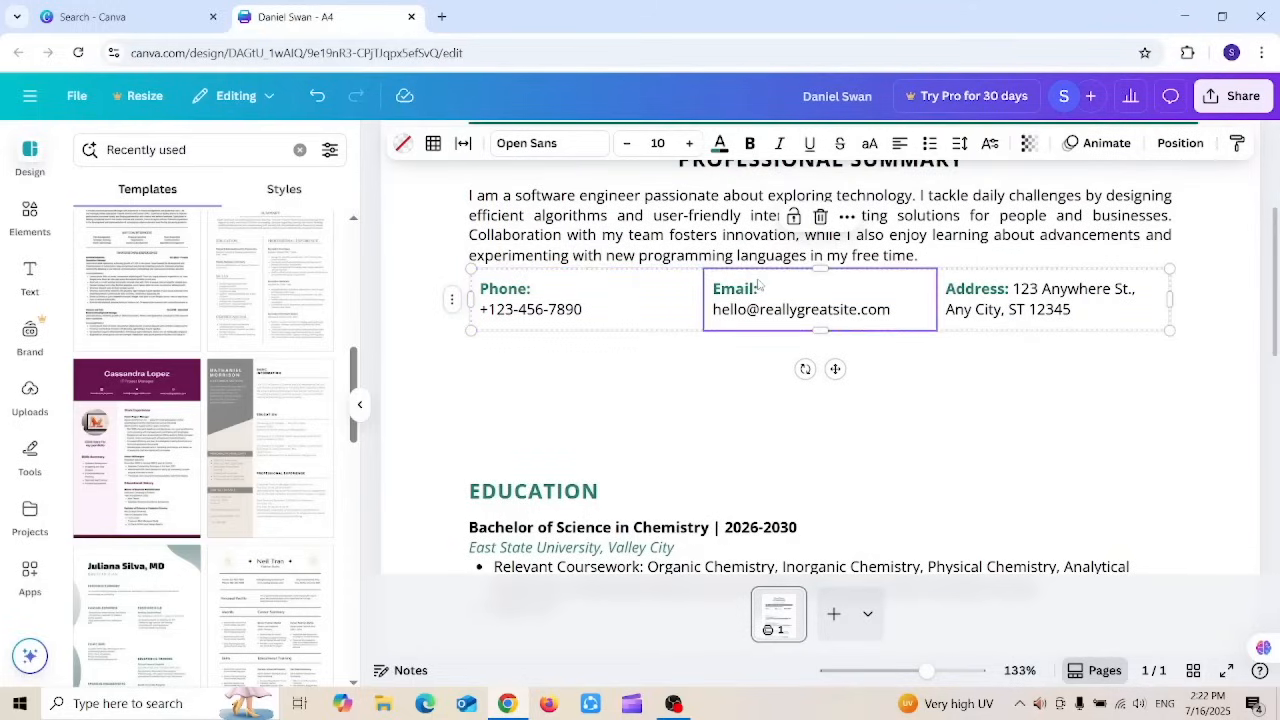
left_click_drag(759, 290, 646, 387)
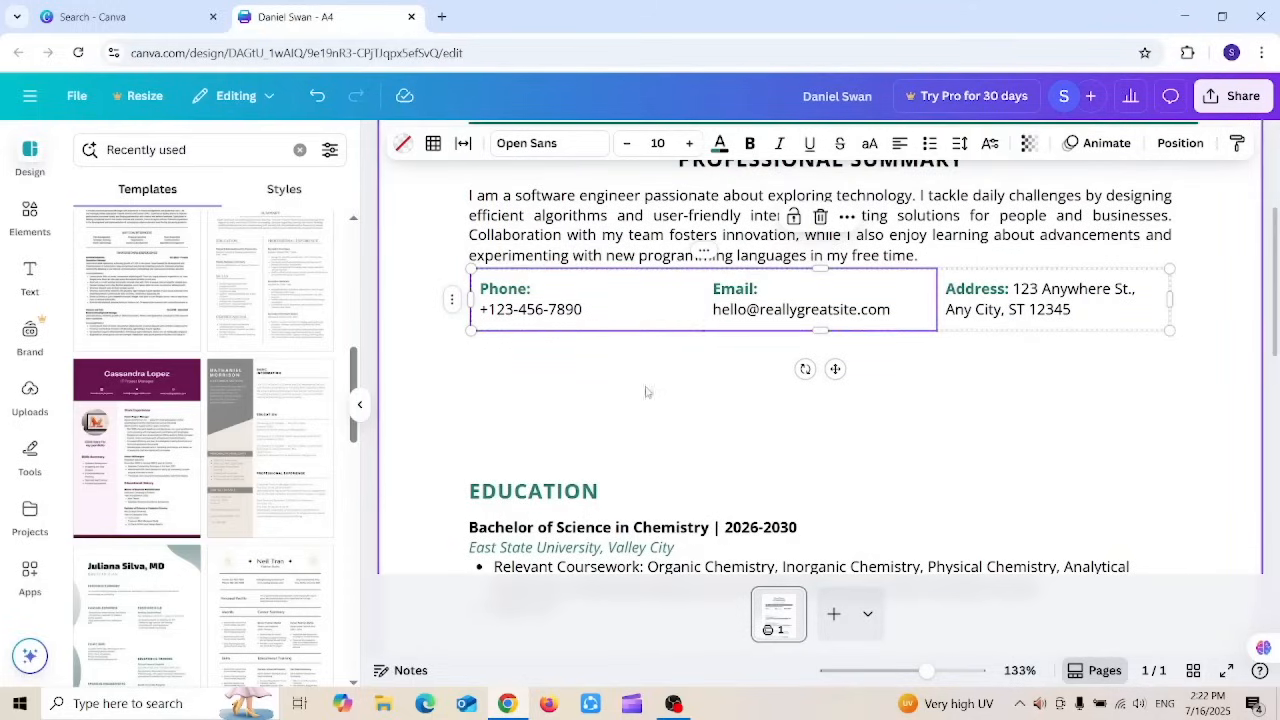
left_click(738, 293)
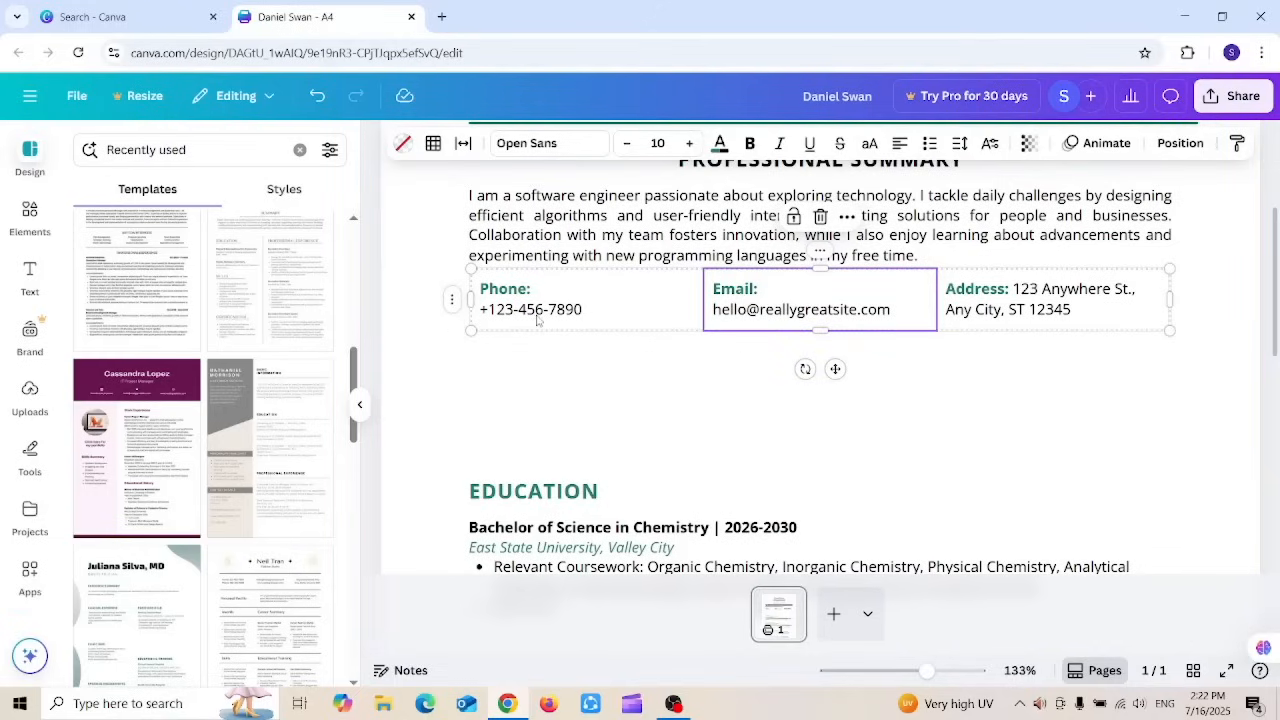
left_click(579, 300)
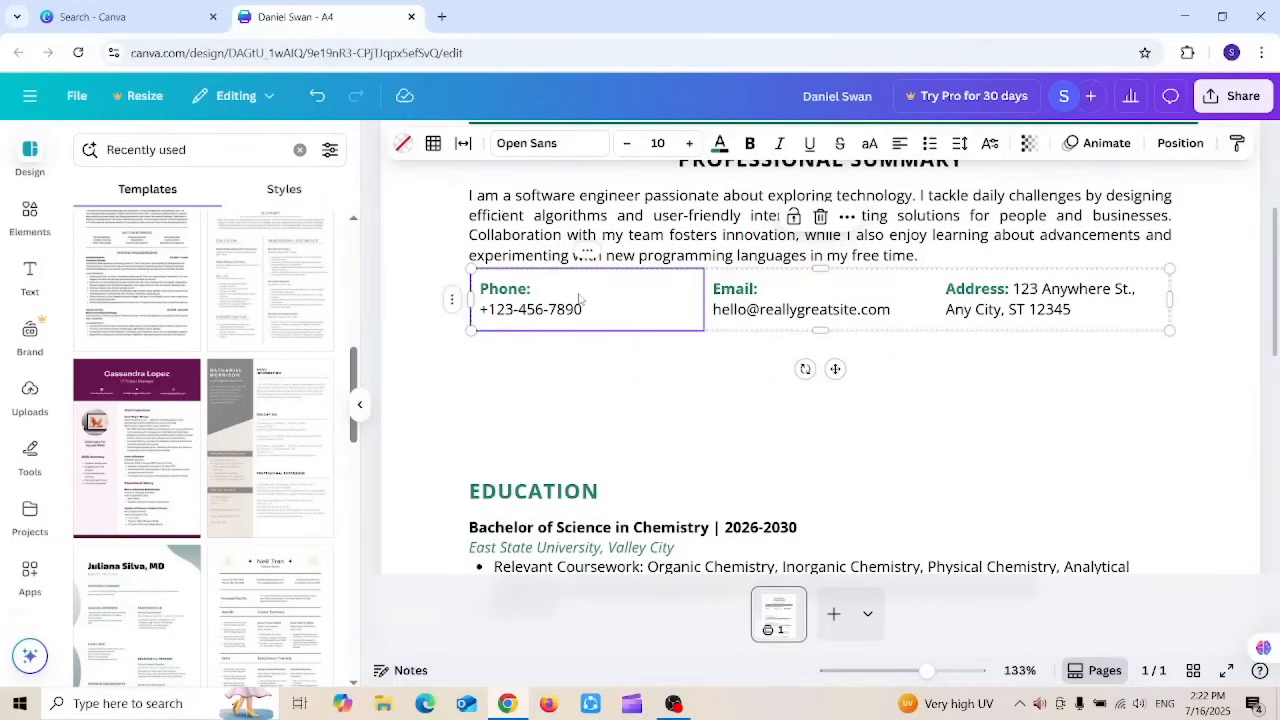
left_click(799, 283)
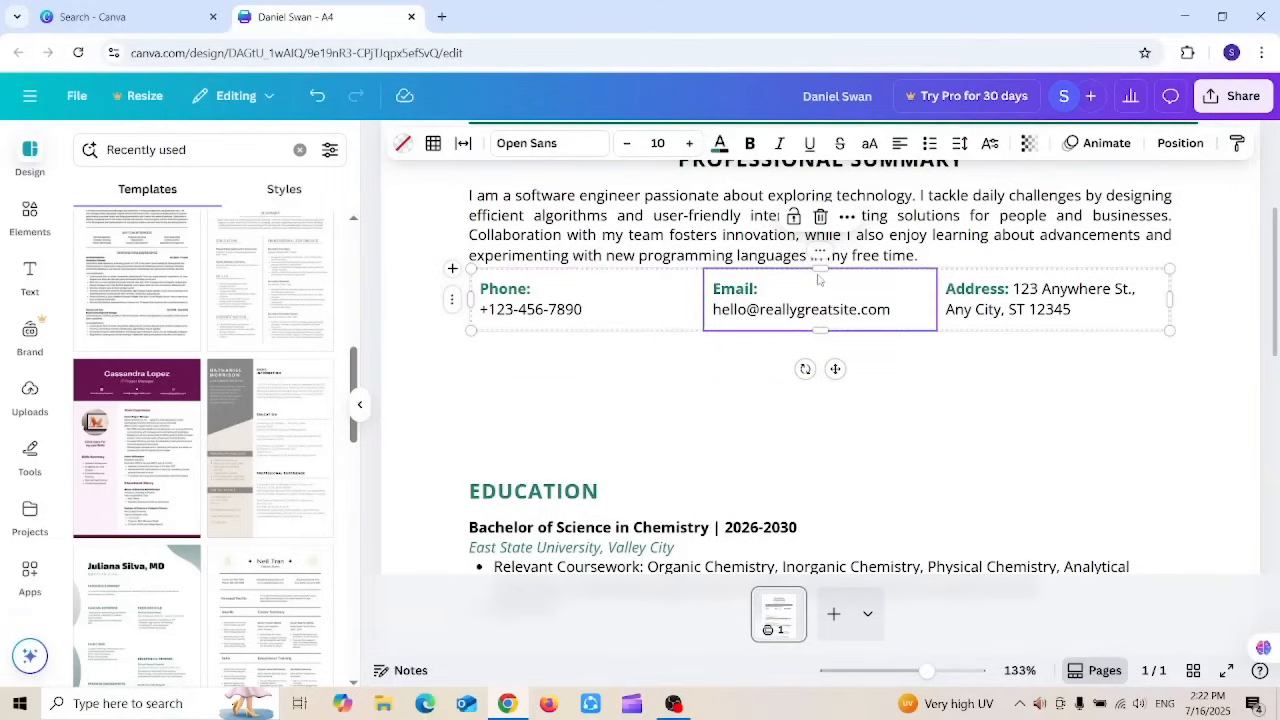
left_click(1169, 268)
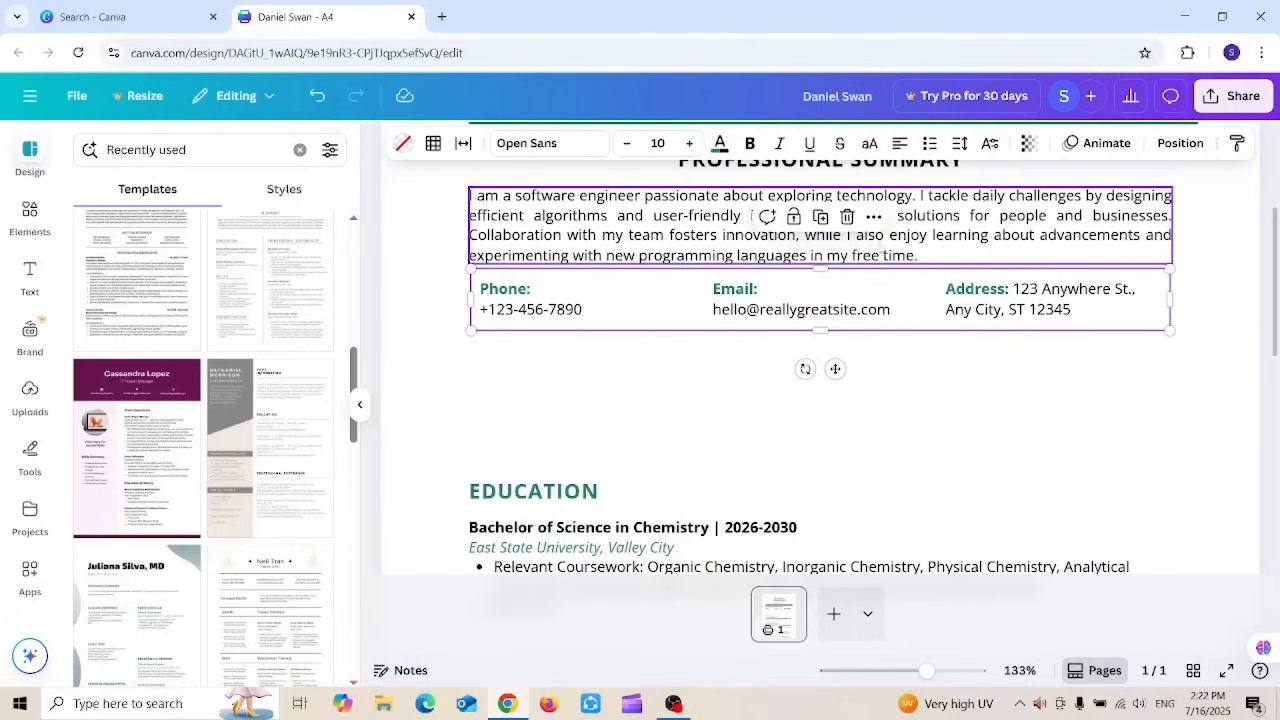
left_click(873, 216)
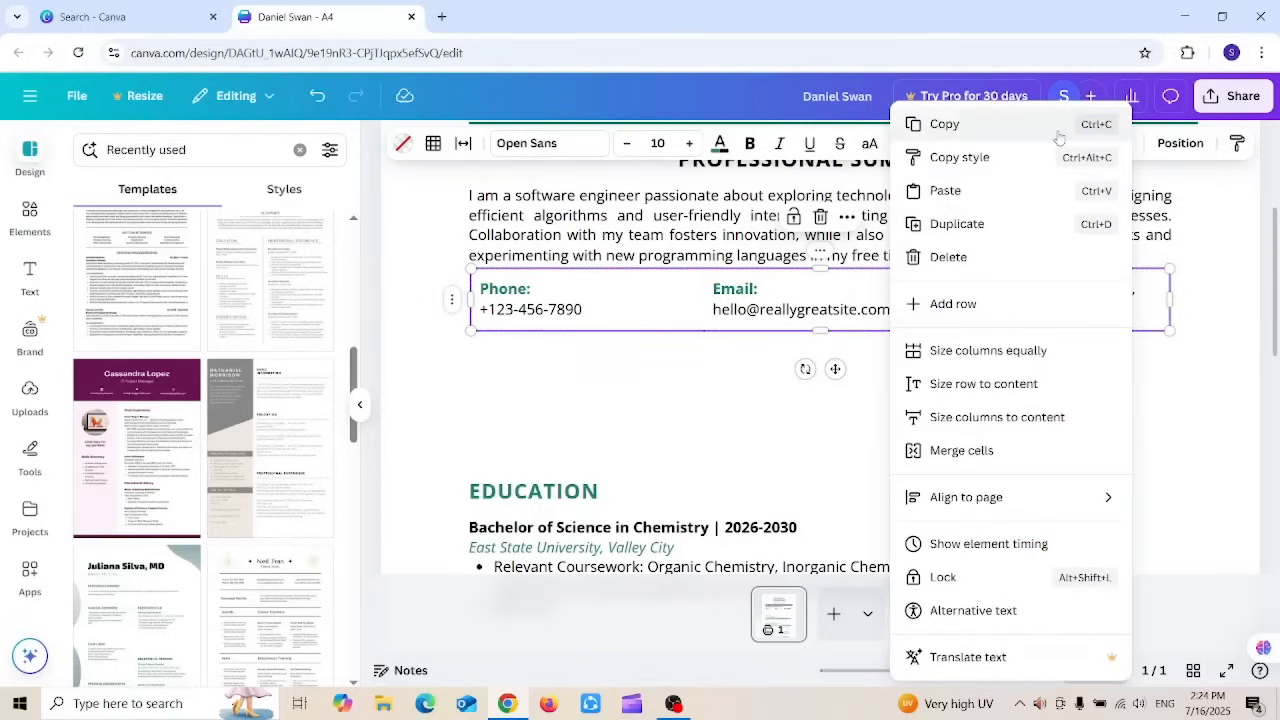
left_click(977, 452)
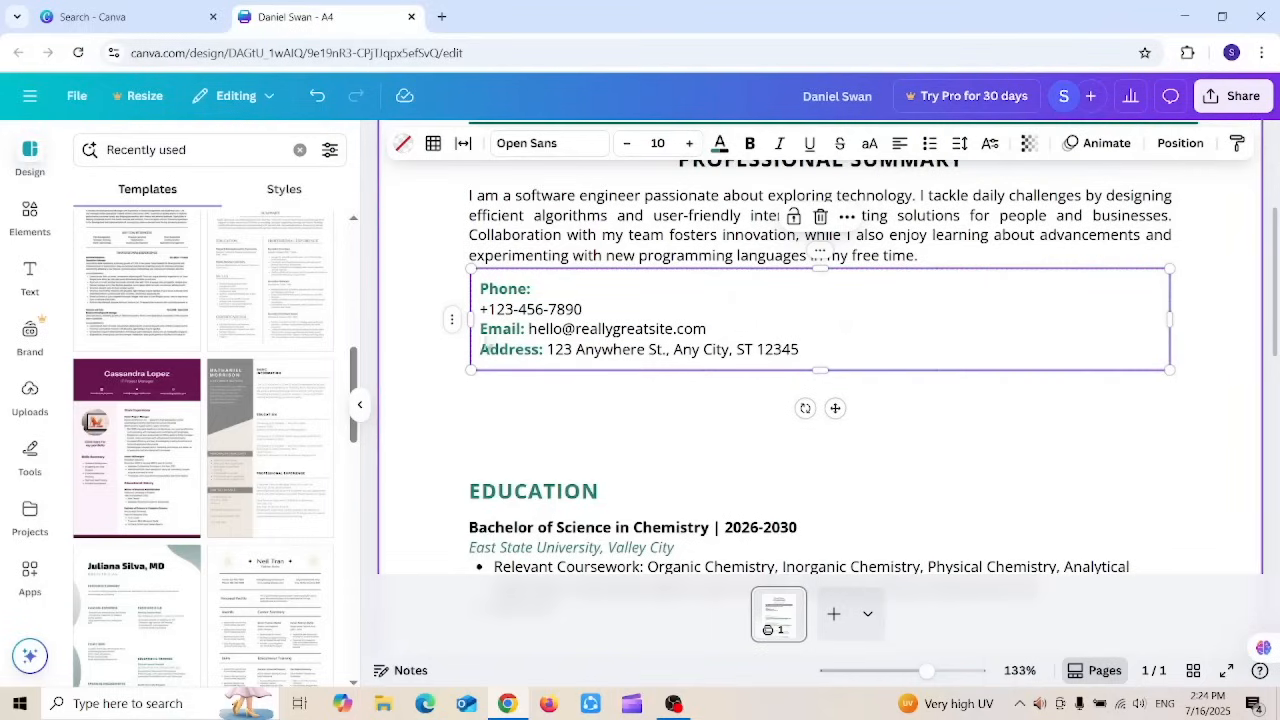
Step: Join the phone number onto the Phone: line in the merged contact cell
double_click(489, 309)
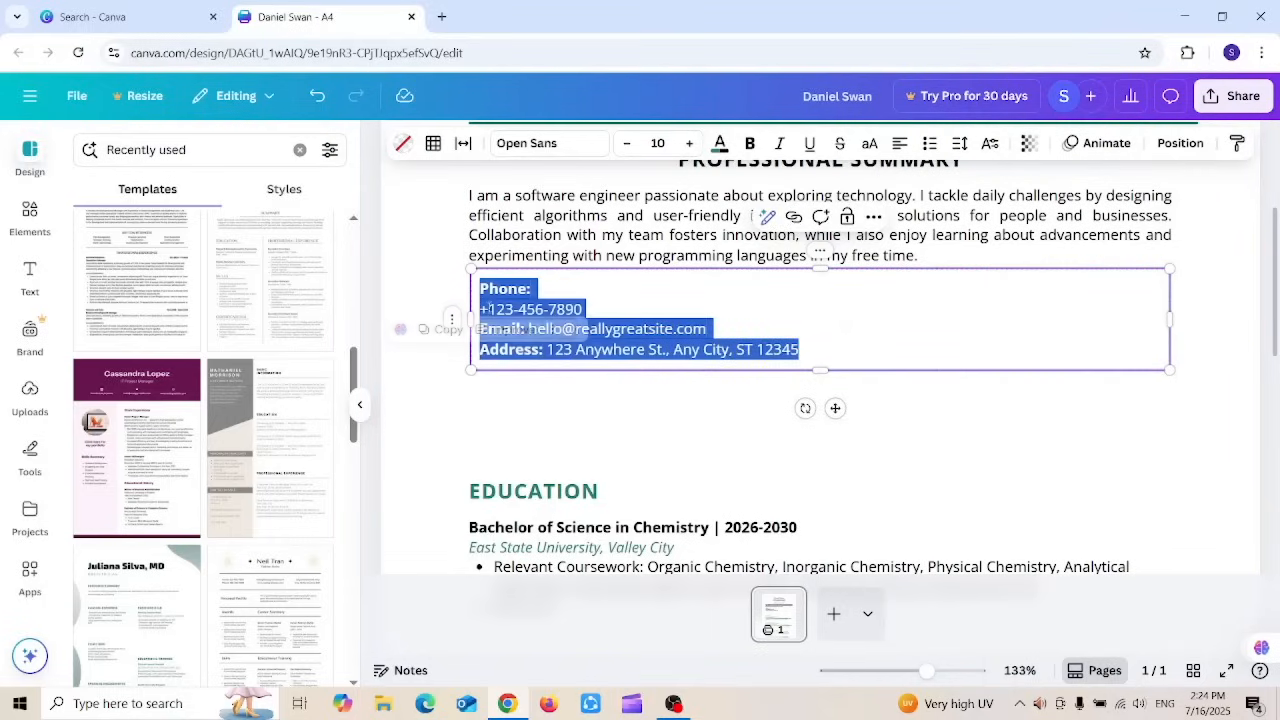
left_click(487, 309)
key("BackSpace")
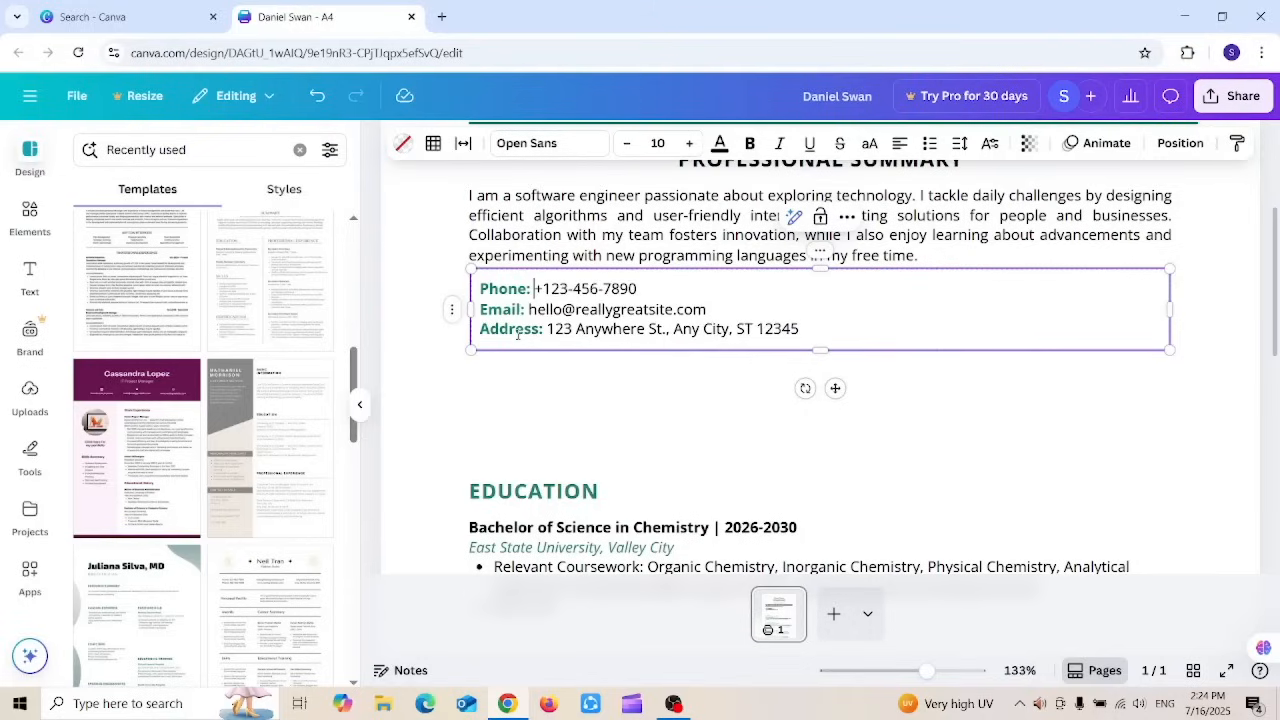
left_click(571, 388)
Step: Undo three times, restoring separate contact columns and the long summary
left_click_drag(1276, 313, 1276, 278)
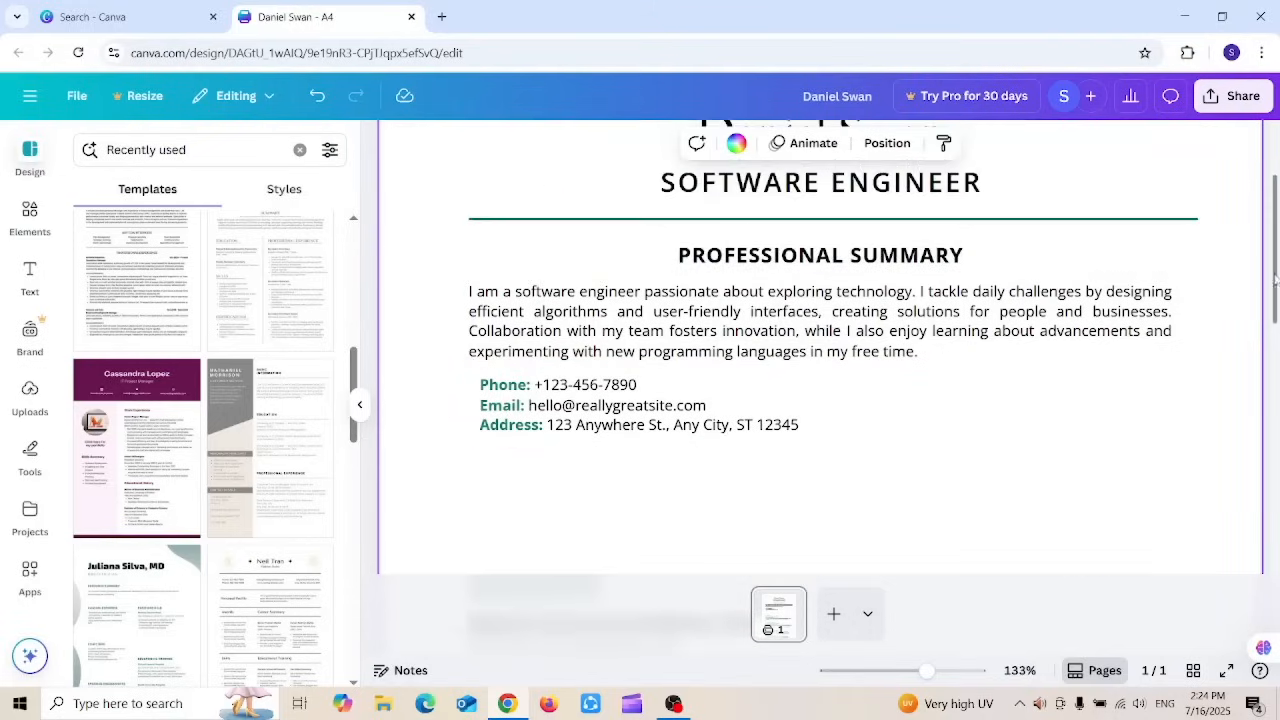
left_click_drag(525, 399, 519, 412)
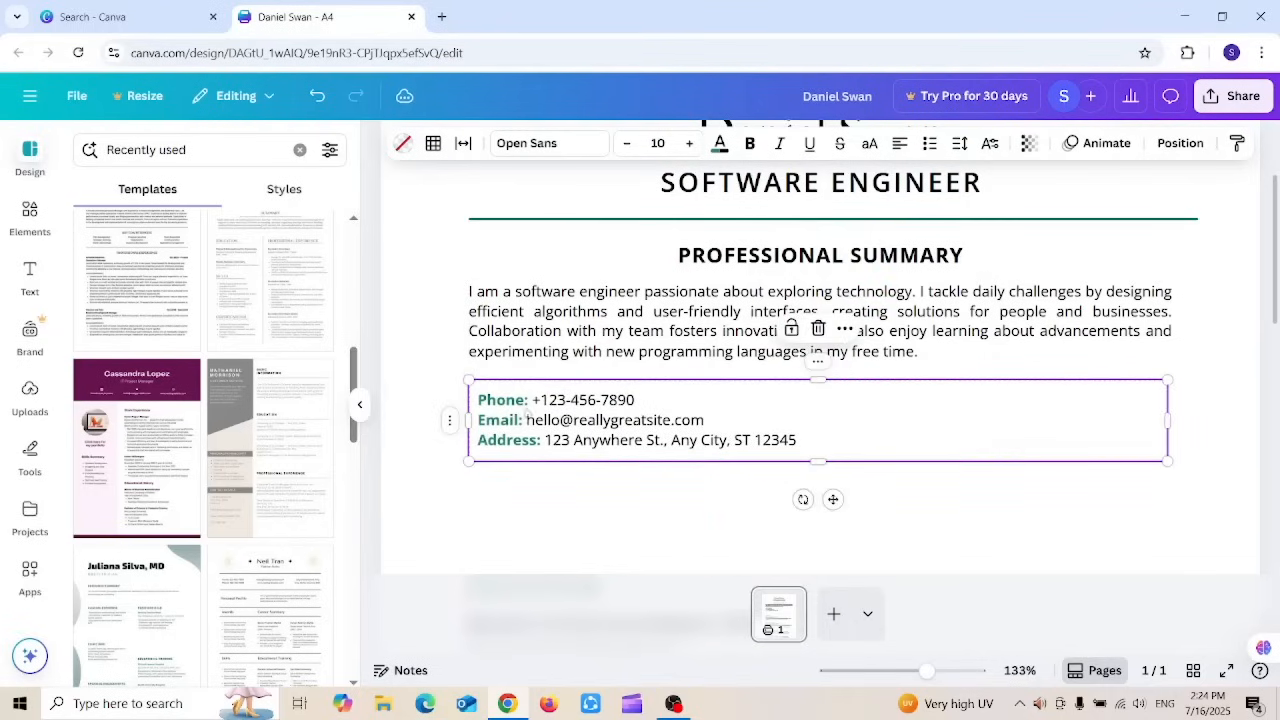
mouse_move(1276, 286)
left_mouse_down()
mouse_move(1276, 235)
mouse_move(1276, 298)
left_mouse_up()
left_click(540, 463)
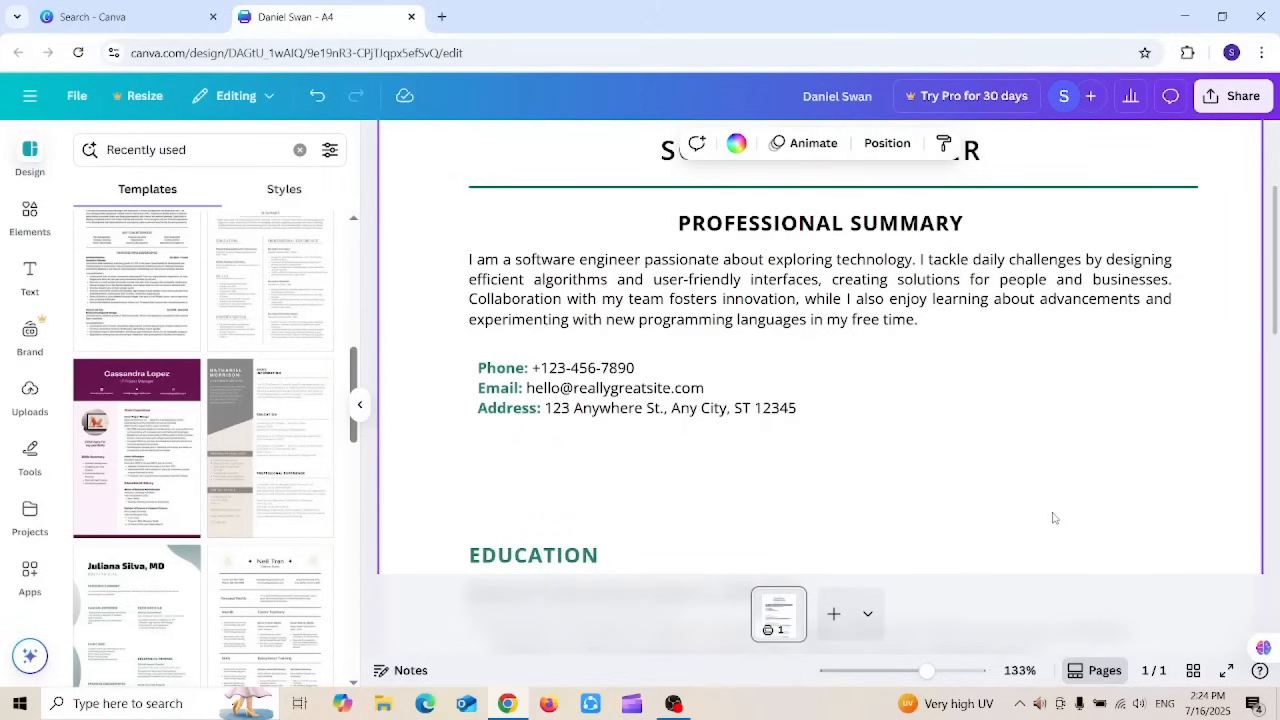
key("ctrl+z")
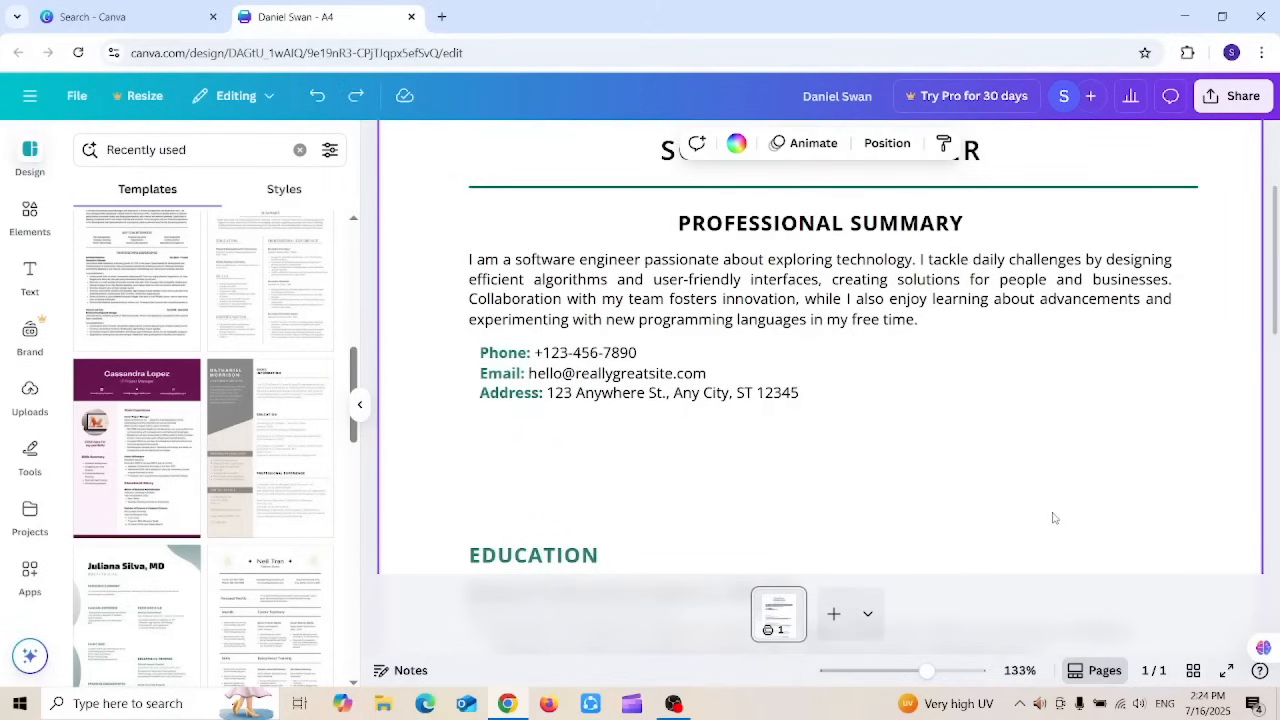
key("ctrl+z")
key("ctrl+z")
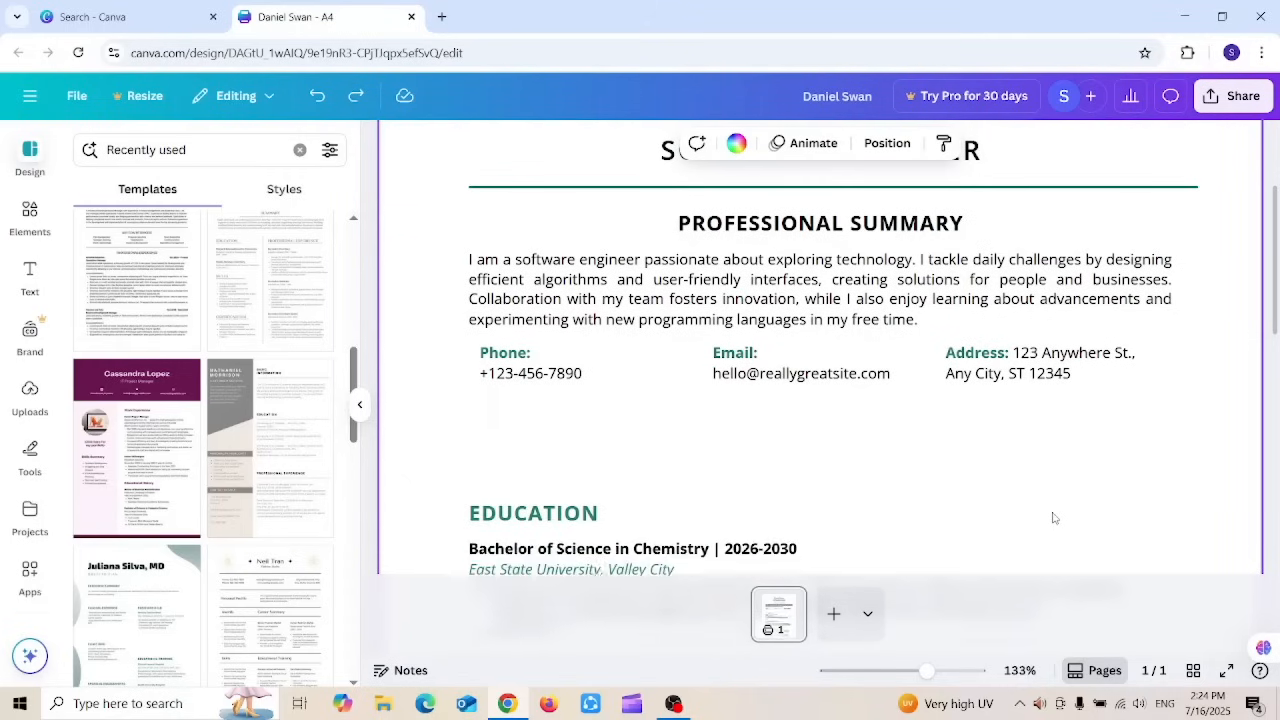
key("ctrl+z")
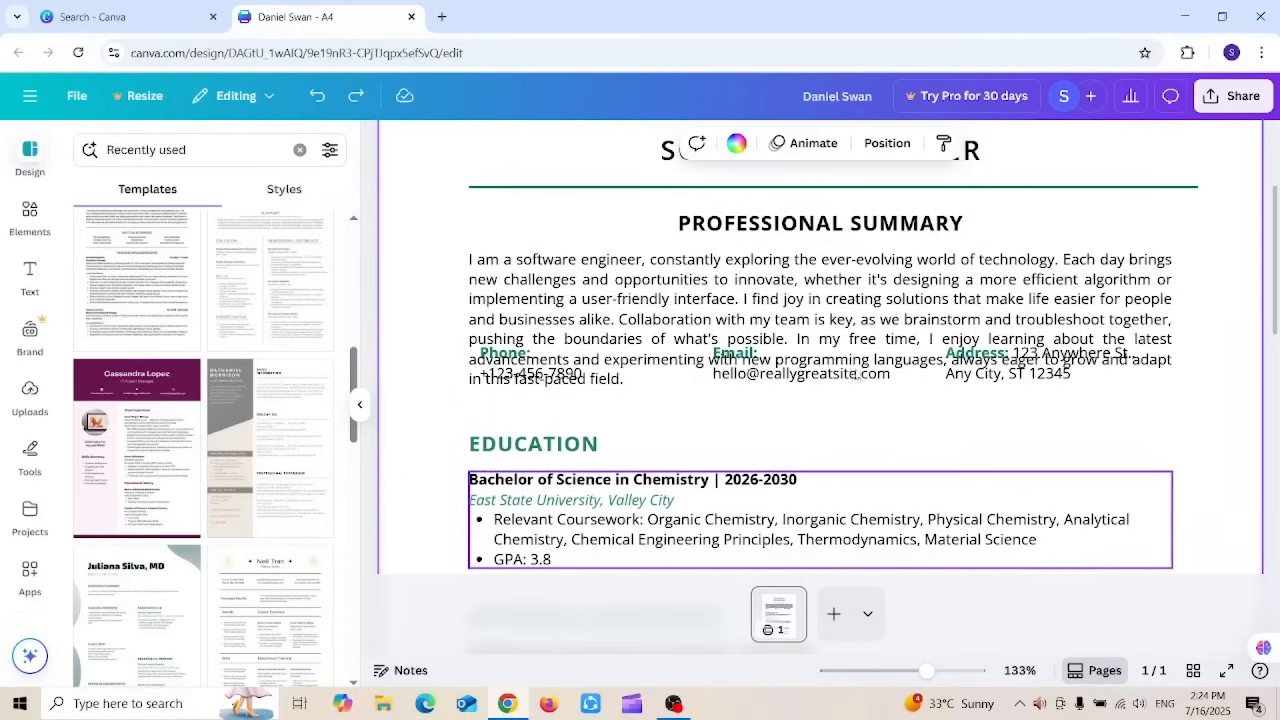
Step: Redo to bring back the shortened summary, then scroll down through Education to Notable Awards
left_click(355, 95)
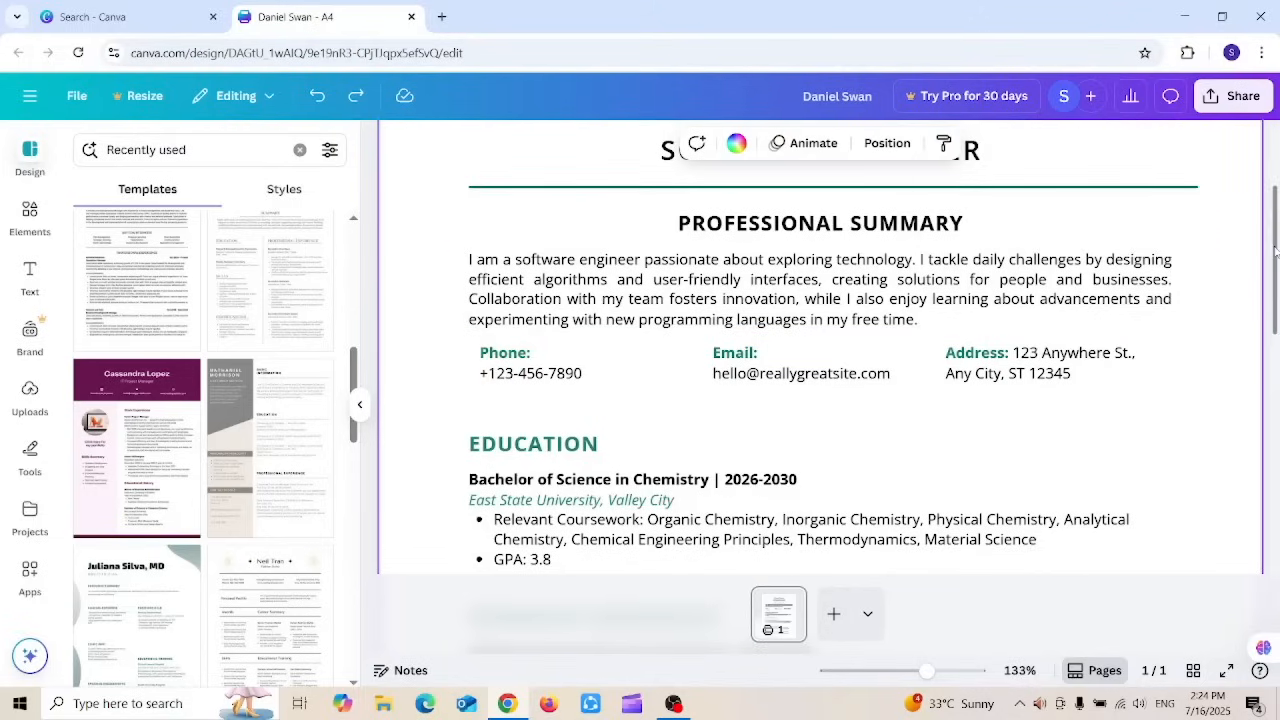
left_click_drag(1277, 254, 1277, 313)
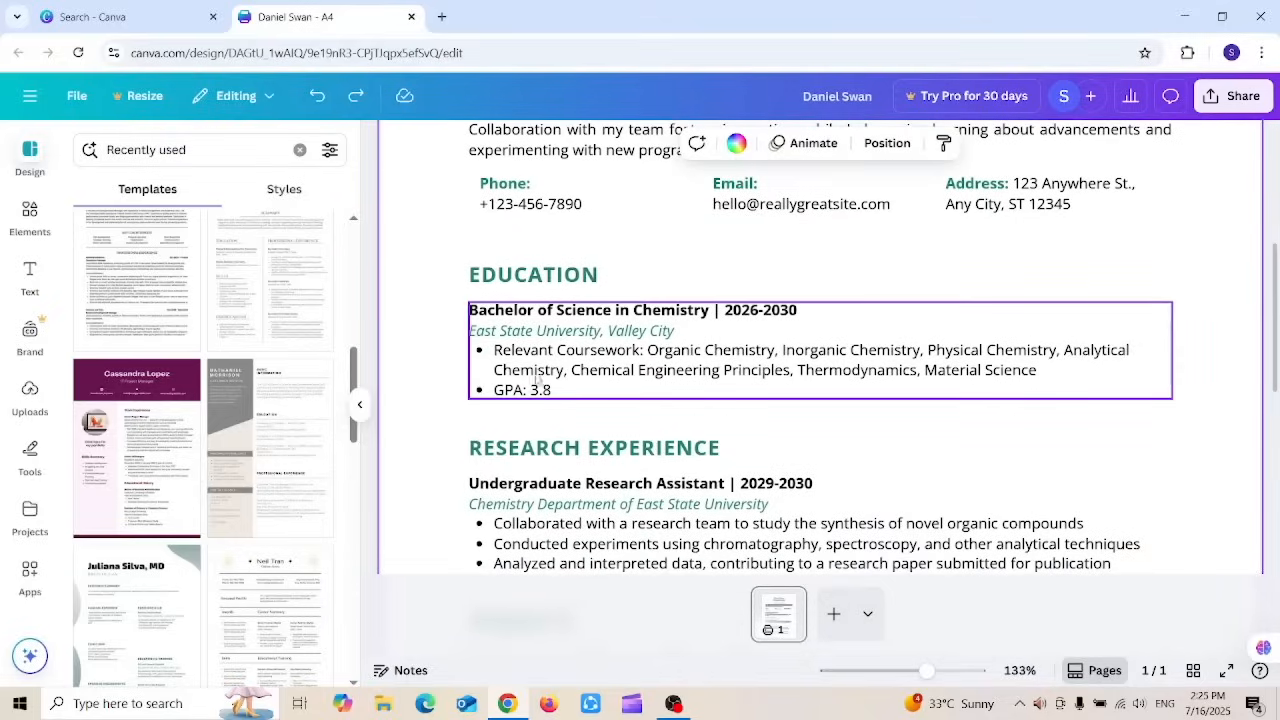
left_click(597, 360)
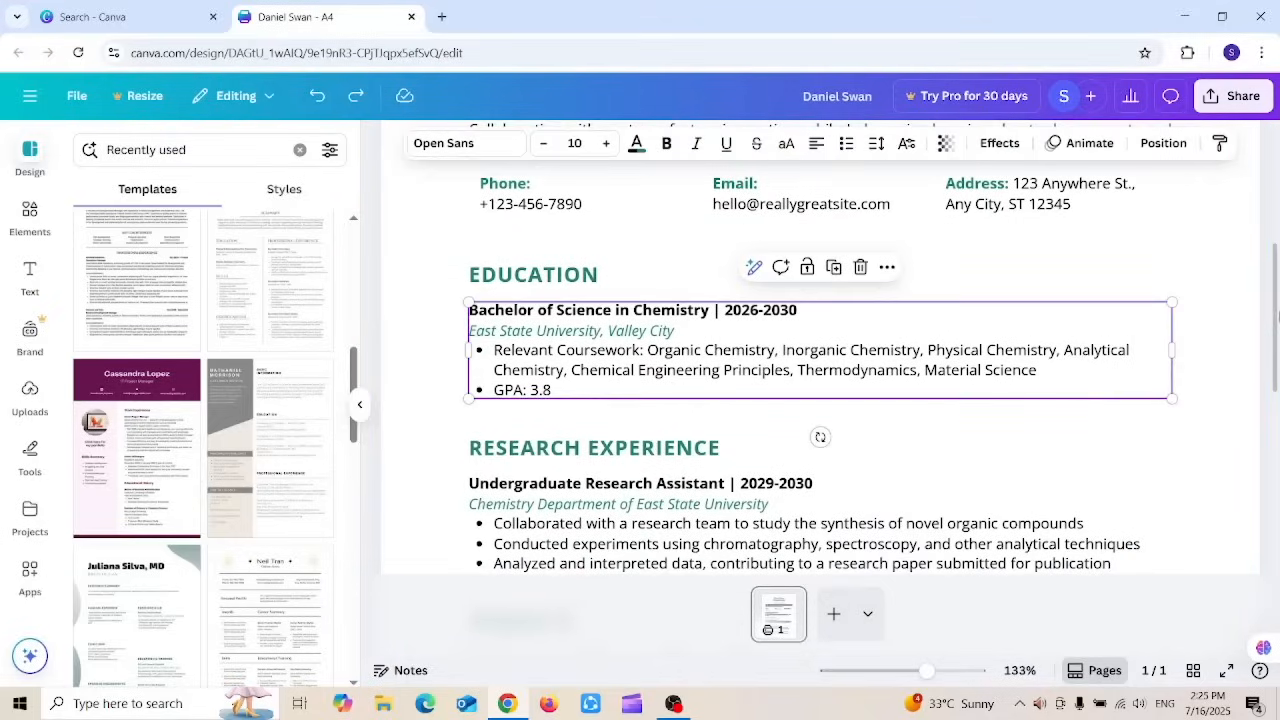
scroll(851, 370, "down", 3)
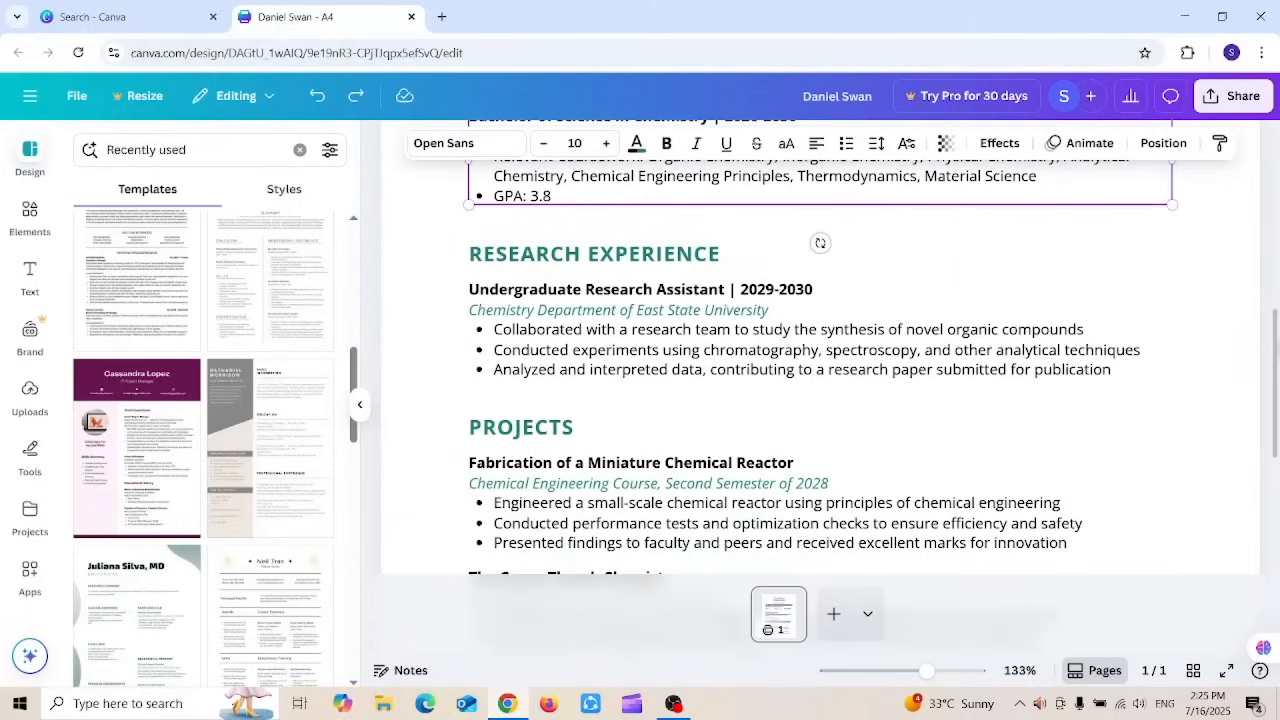
left_click_drag(1276, 347, 1276, 455)
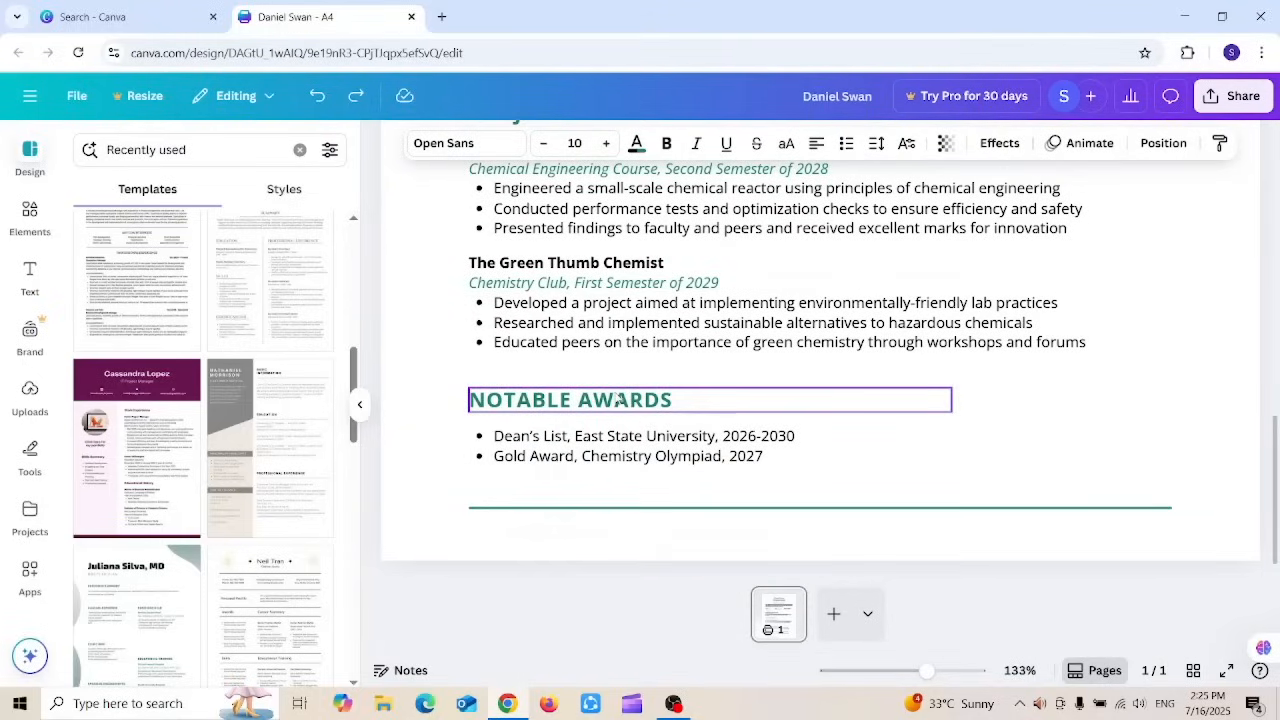
mouse_move(1274, 444)
left_mouse_down()
mouse_move(1276, 174)
mouse_move(1277, 432)
left_mouse_up()
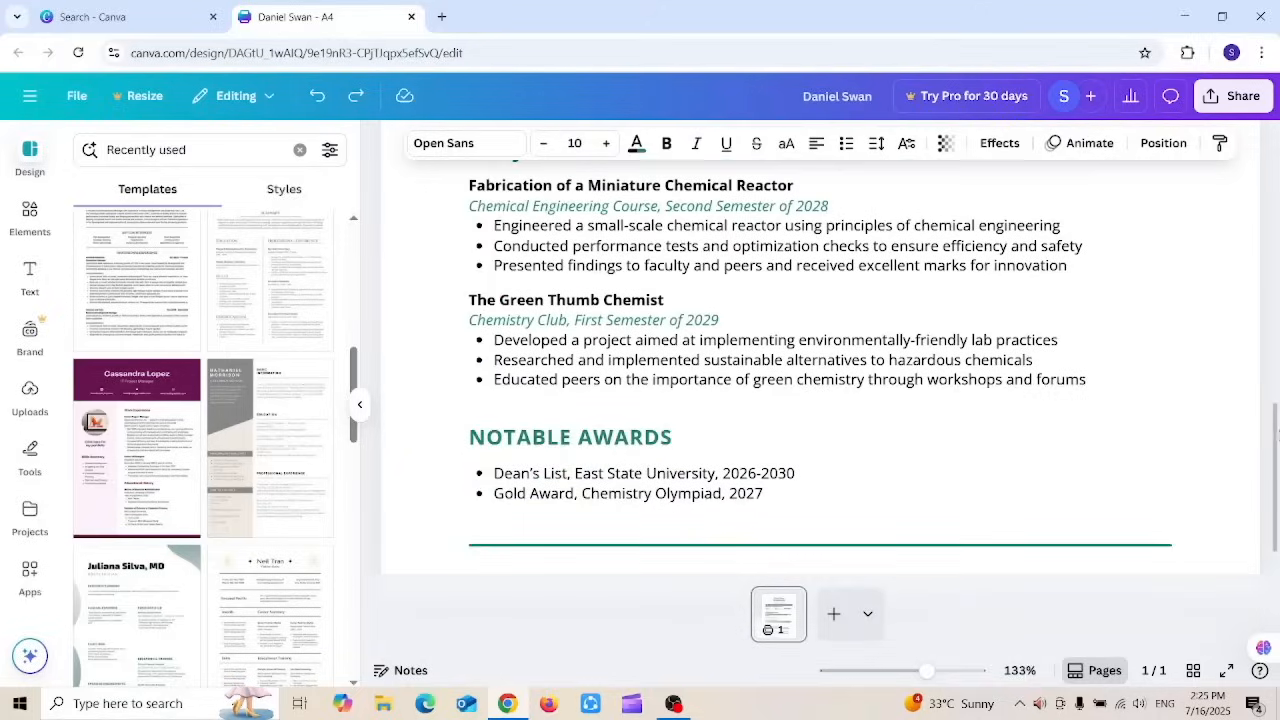
Step: Add a blank second page below the resume
left_click(830, 611)
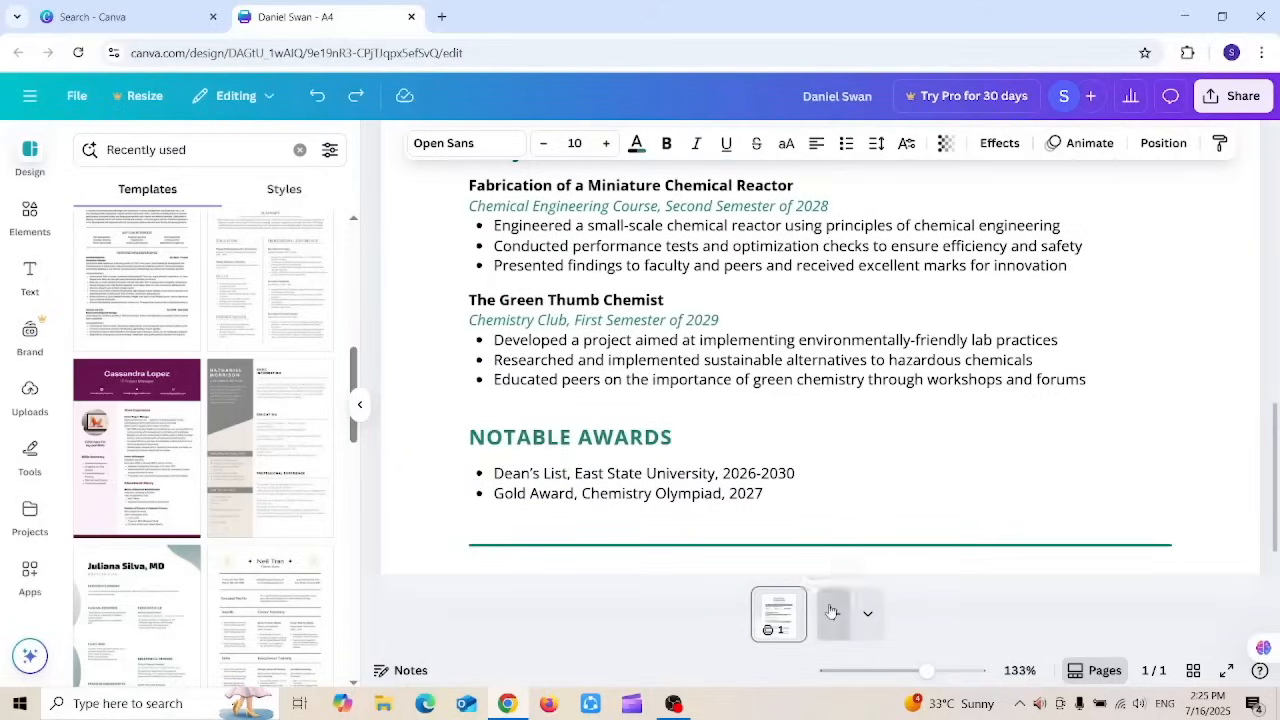
left_click(638, 241)
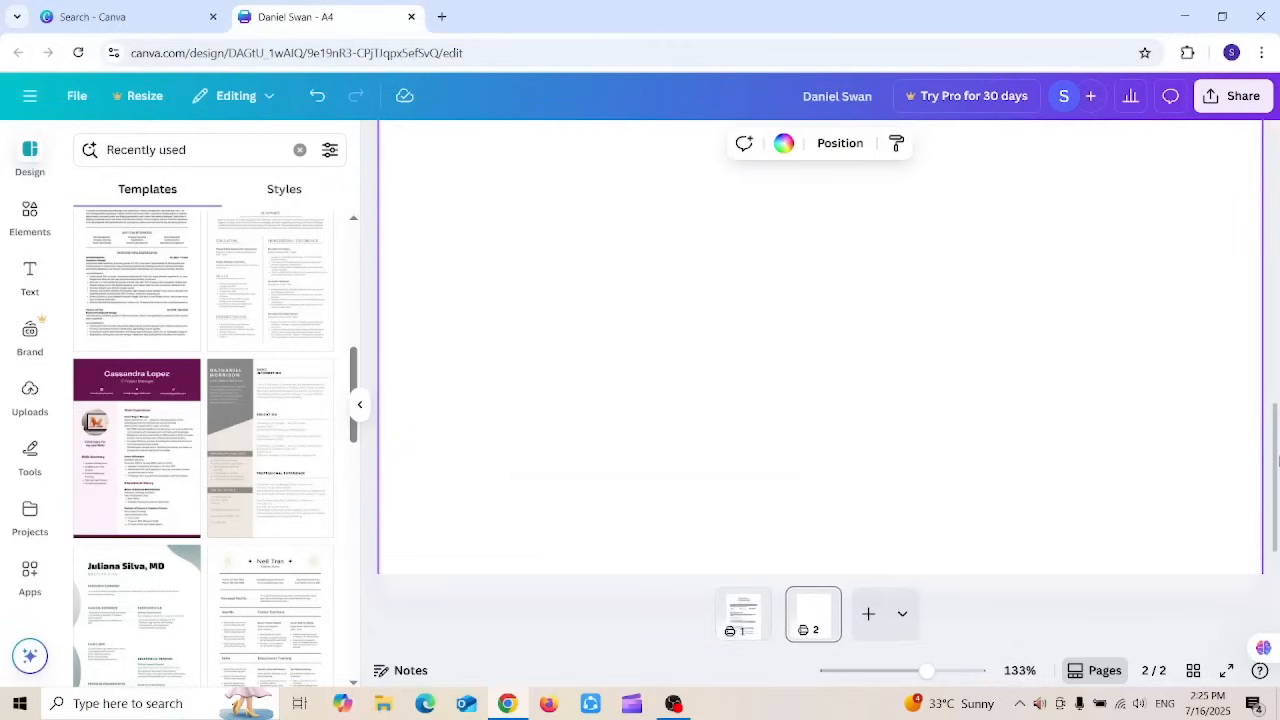
left_click_drag(1275, 466, 1229, 211)
left_click_drag(1215, 158, 1194, 379)
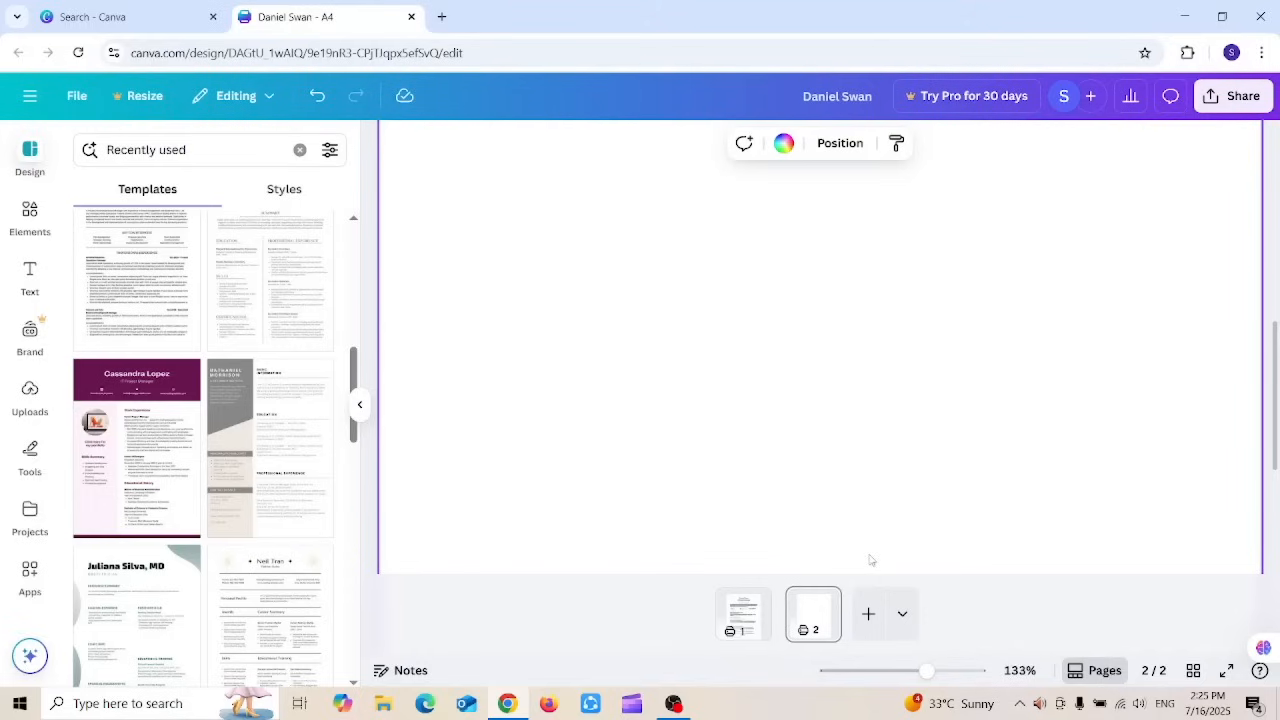
Step: Delete the blank page 2 and duplicate the resume page instead
right_click(820, 611)
left_click(812, 606)
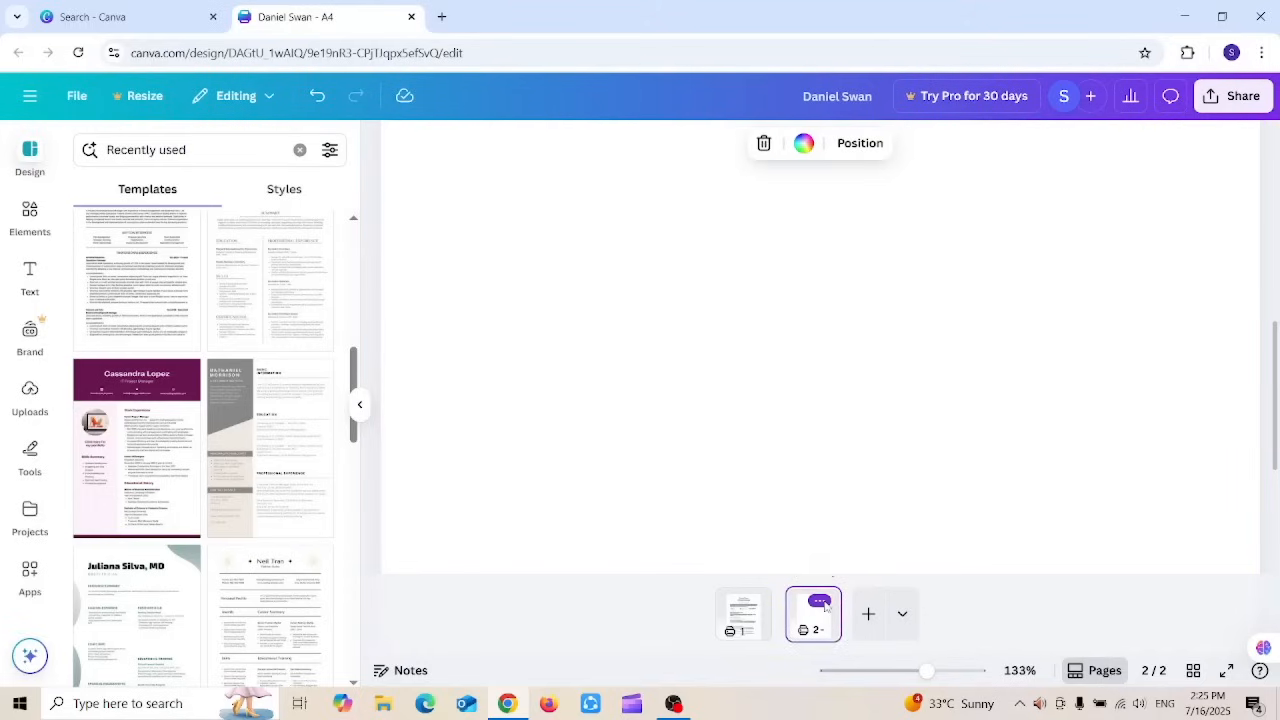
left_click(819, 603)
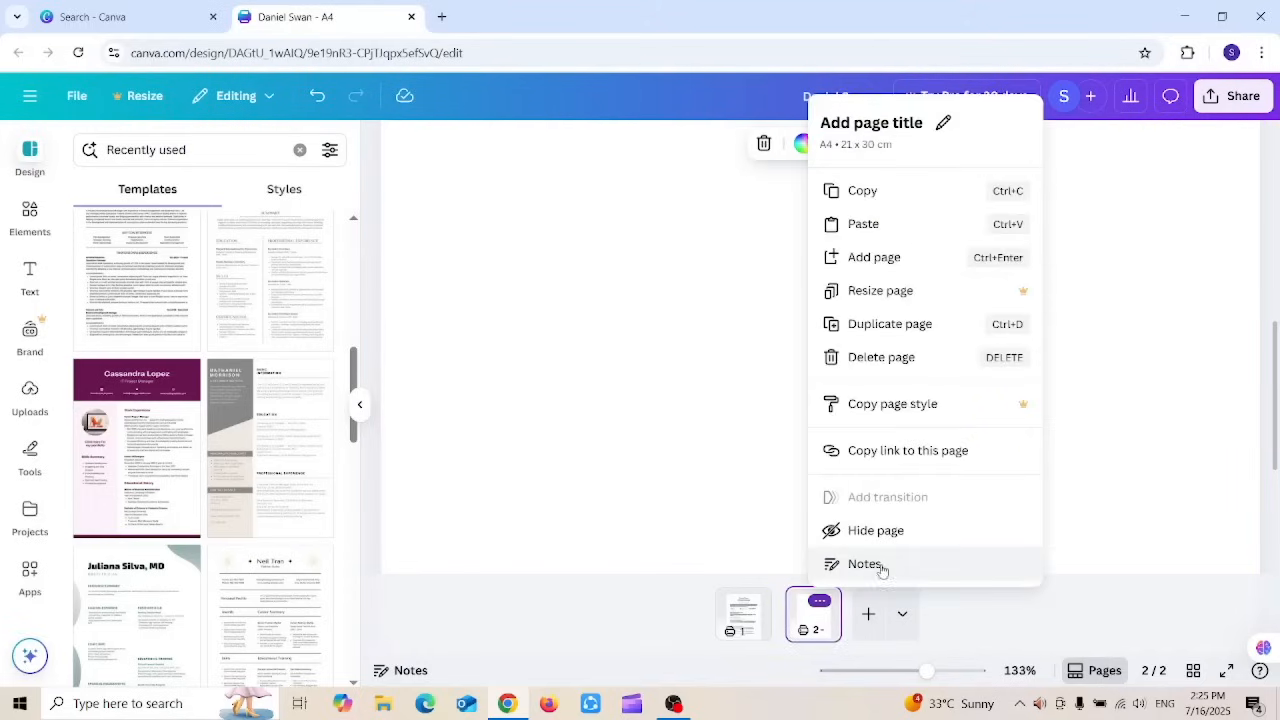
left_click(881, 357)
left_click(790, 601)
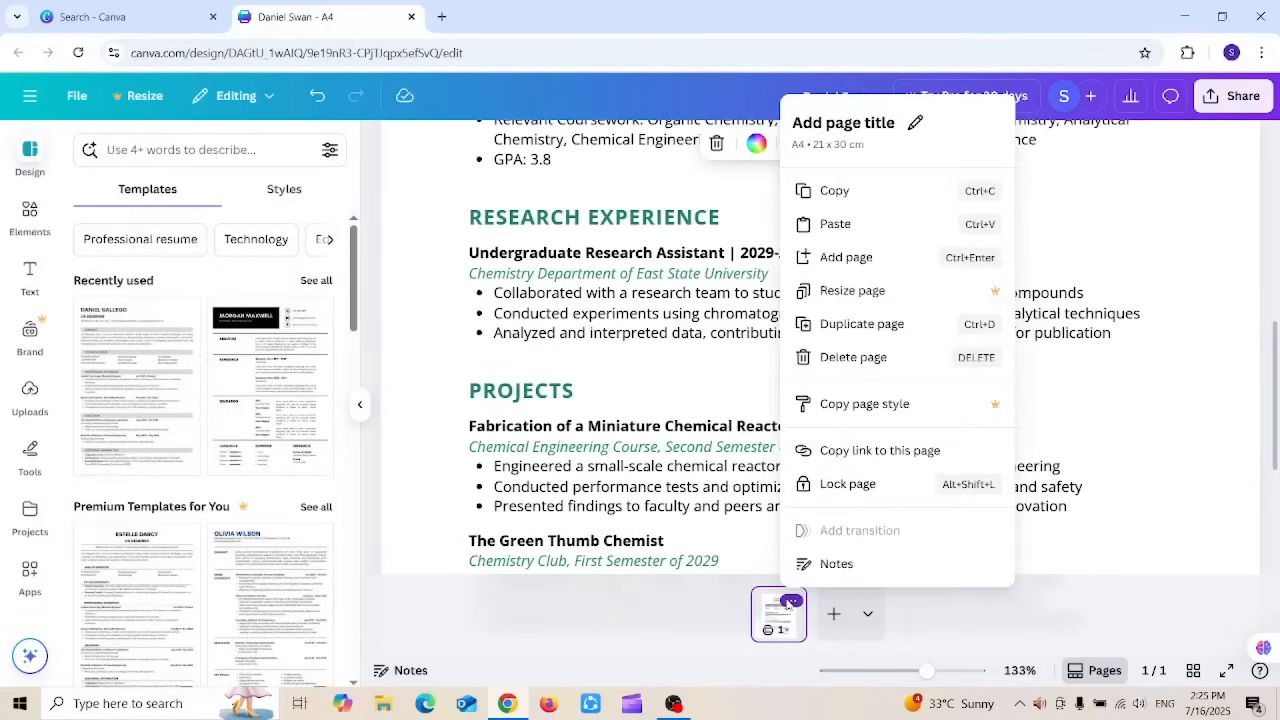
left_click(858, 321)
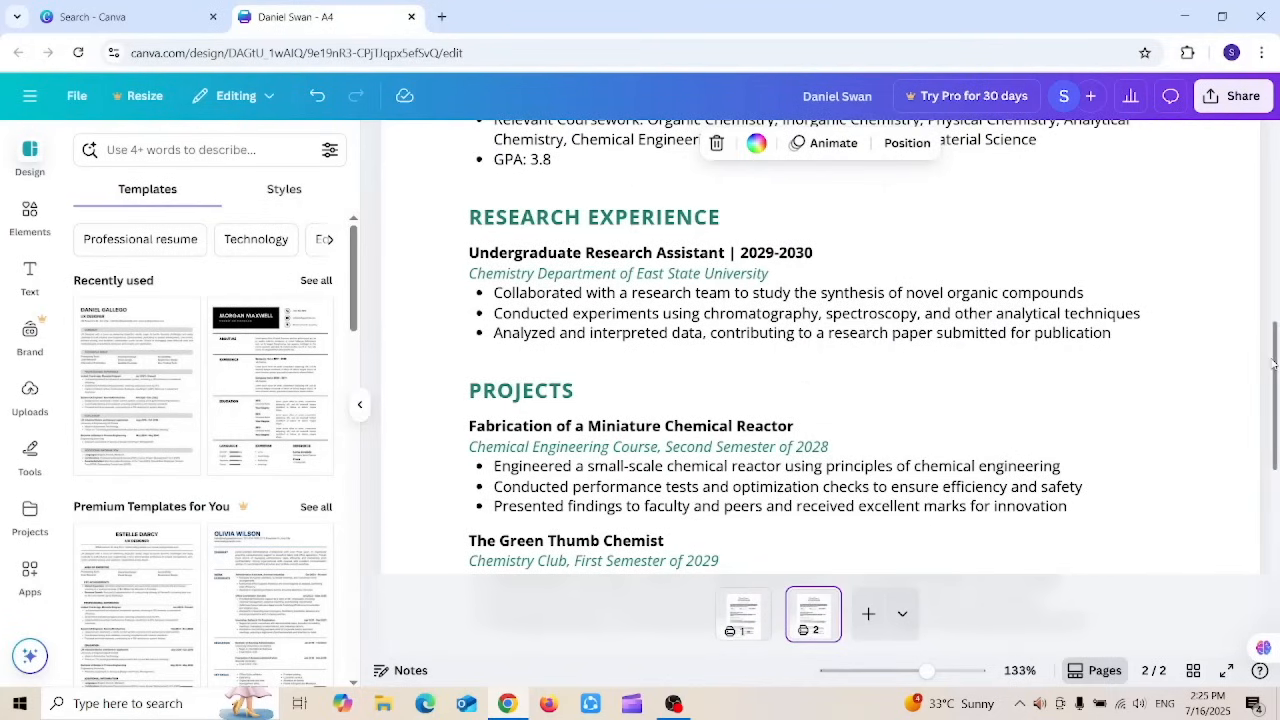
Step: Delete the header, summary and contact elements on page 2, then zoom out to view the page
left_click_drag(1272, 368, 1243, 173)
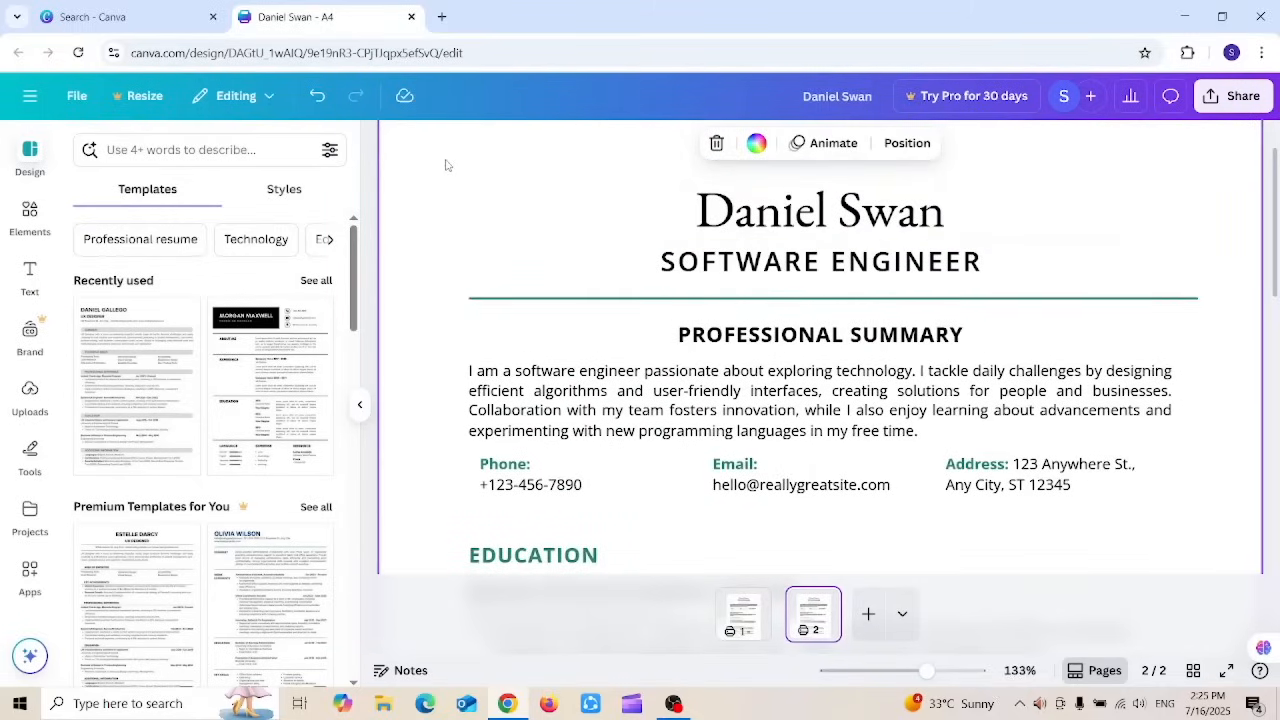
left_click_drag(446, 160, 1228, 517)
key("Delete")
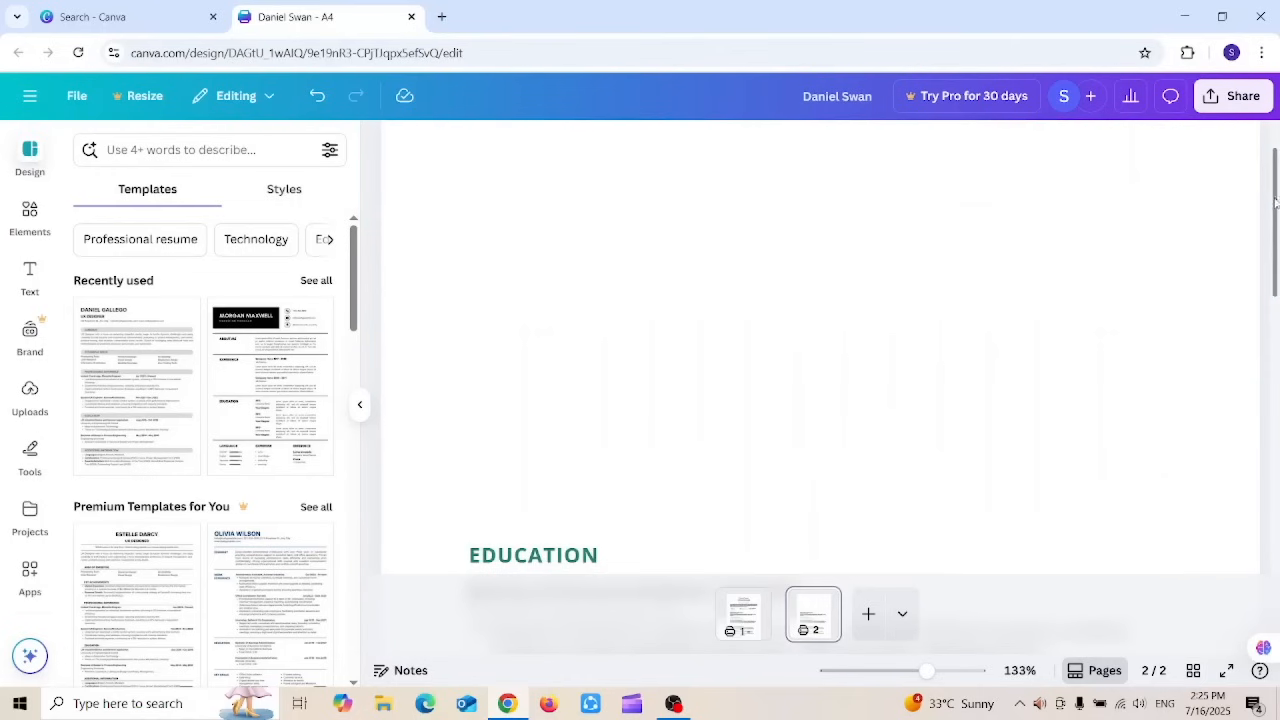
scroll(1275, 203, "down", 3)
left_click_drag(421, 281, 1266, 590)
left_click(1240, 332)
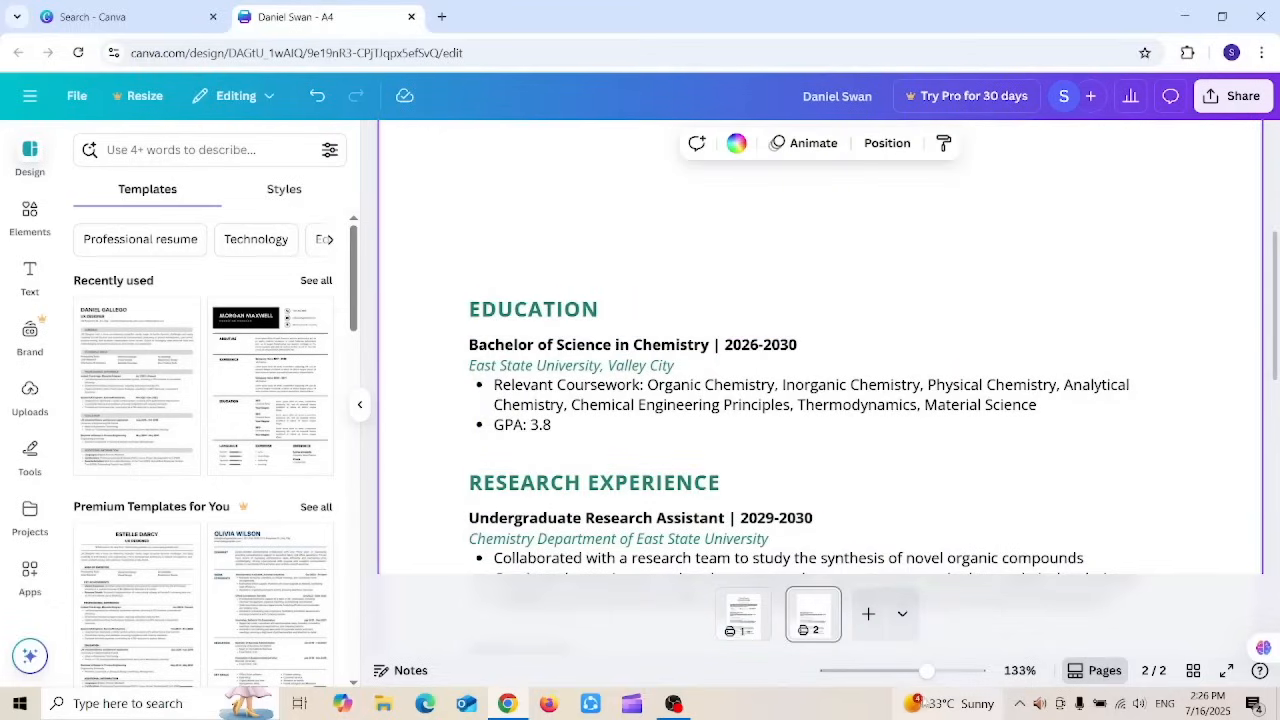
left_click_drag(926, 670, 884, 670)
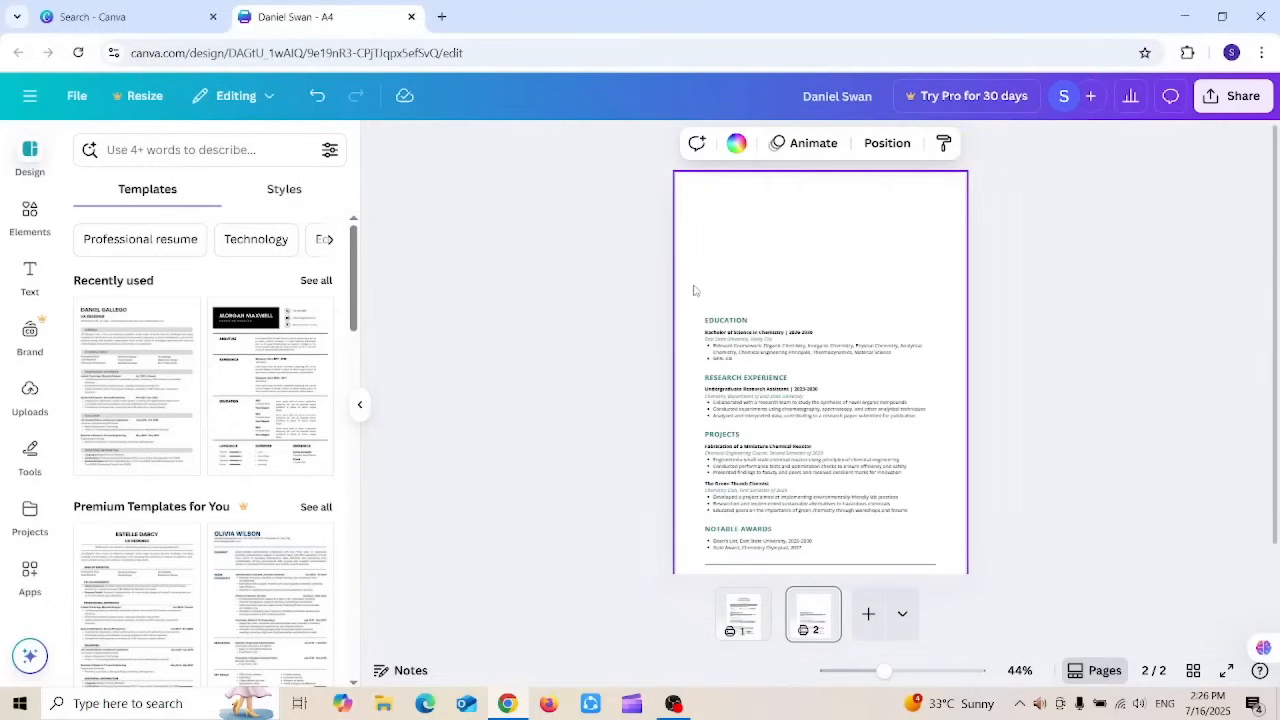
Step: Nudge and drag the Education through Notable Awards group up to page 2's top
left_click_drag(694, 290, 977, 604)
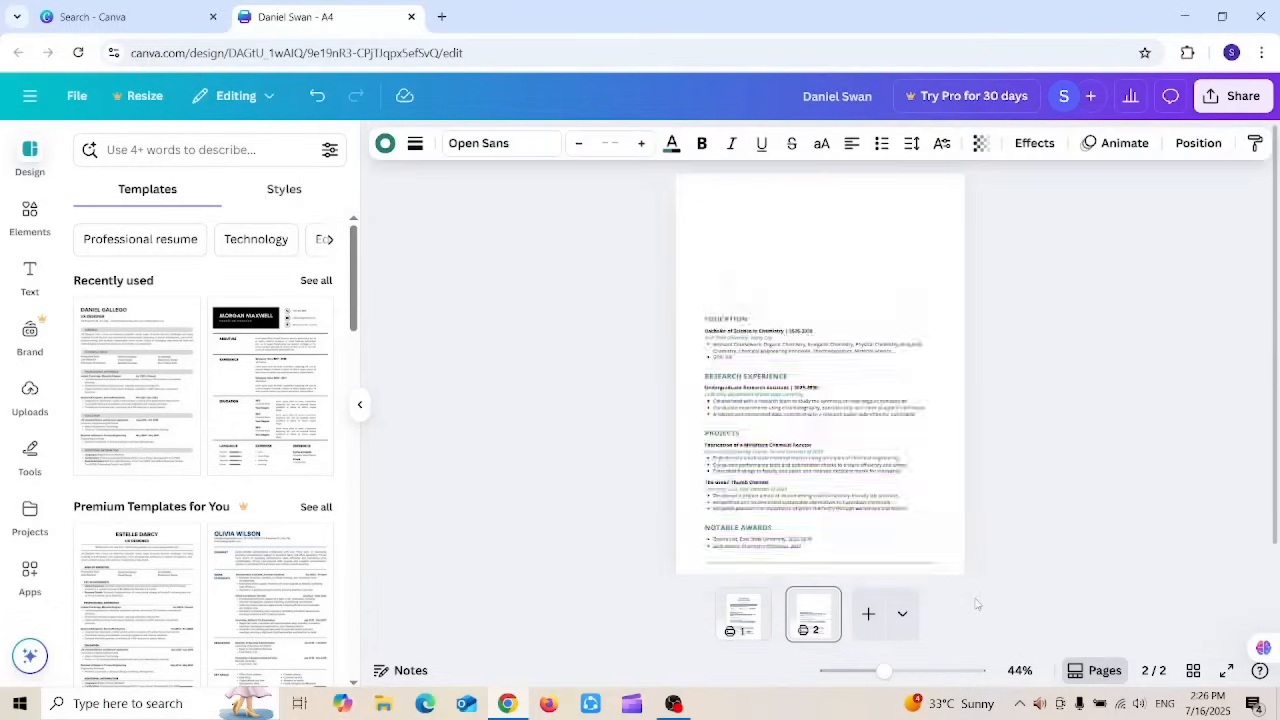
key("Up")
key("Up")
key("Up")
key("Up")
key("Up")
key("Up")
key("Up")
key("Up")
key("Up")
key("Up")
key("Up")
key("Up")
key("Up")
key("Up")
key("Up")
key("Up")
key("Up")
key("Up")
key("Up")
key("Up")
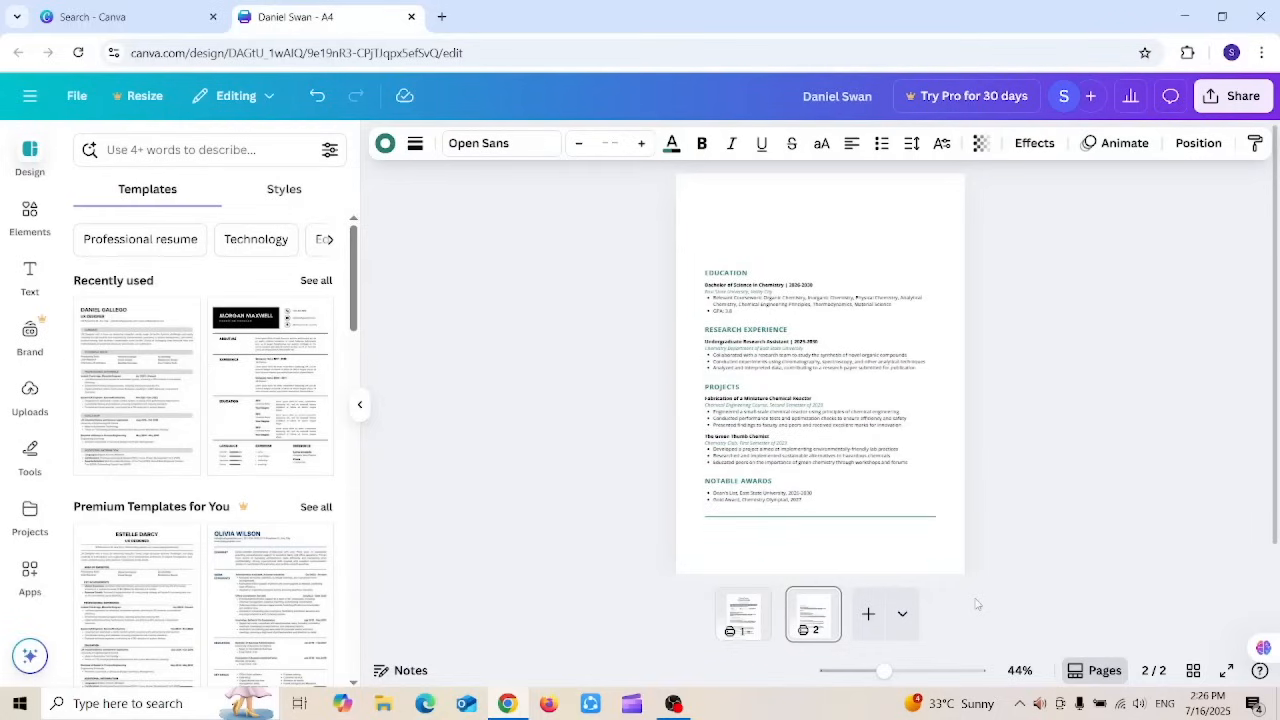
key("Up")
key("Up")
key("Up")
key("Up")
key("Up")
key("Up")
key("Up")
key("Up")
key("Up")
key("Up")
key("Up")
key("Up")
key("Up")
key("Up")
key("Up")
key("Up")
key("Up")
key("Up")
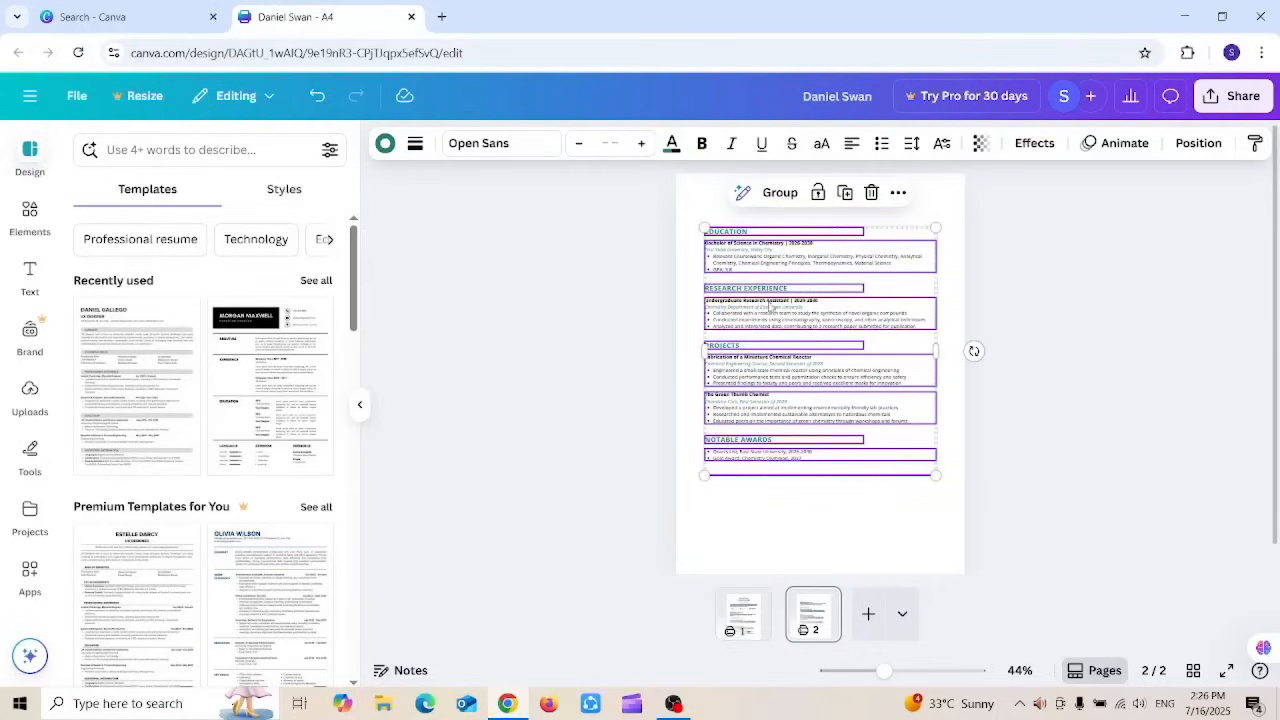
mouse_move(757, 310)
left_mouse_down()
mouse_move(754, 272)
mouse_move(761, 328)
left_mouse_up()
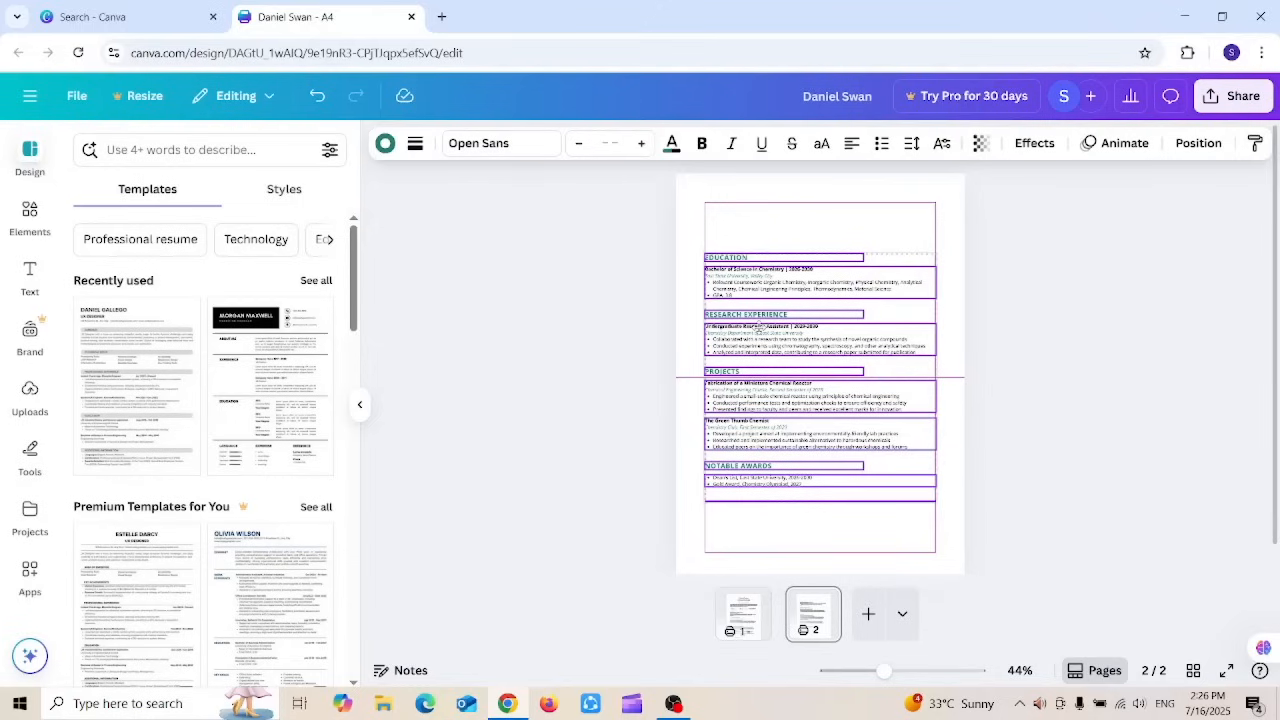
left_click_drag(760, 329, 762, 280)
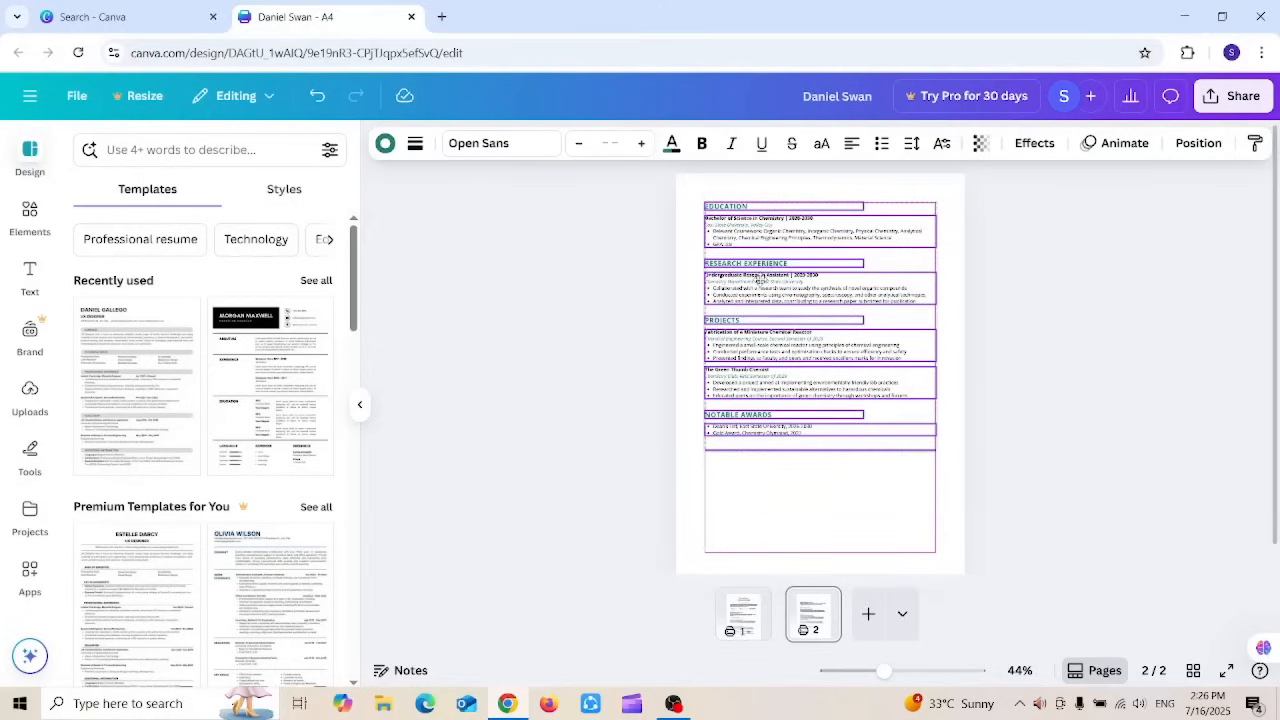
left_click(1165, 425)
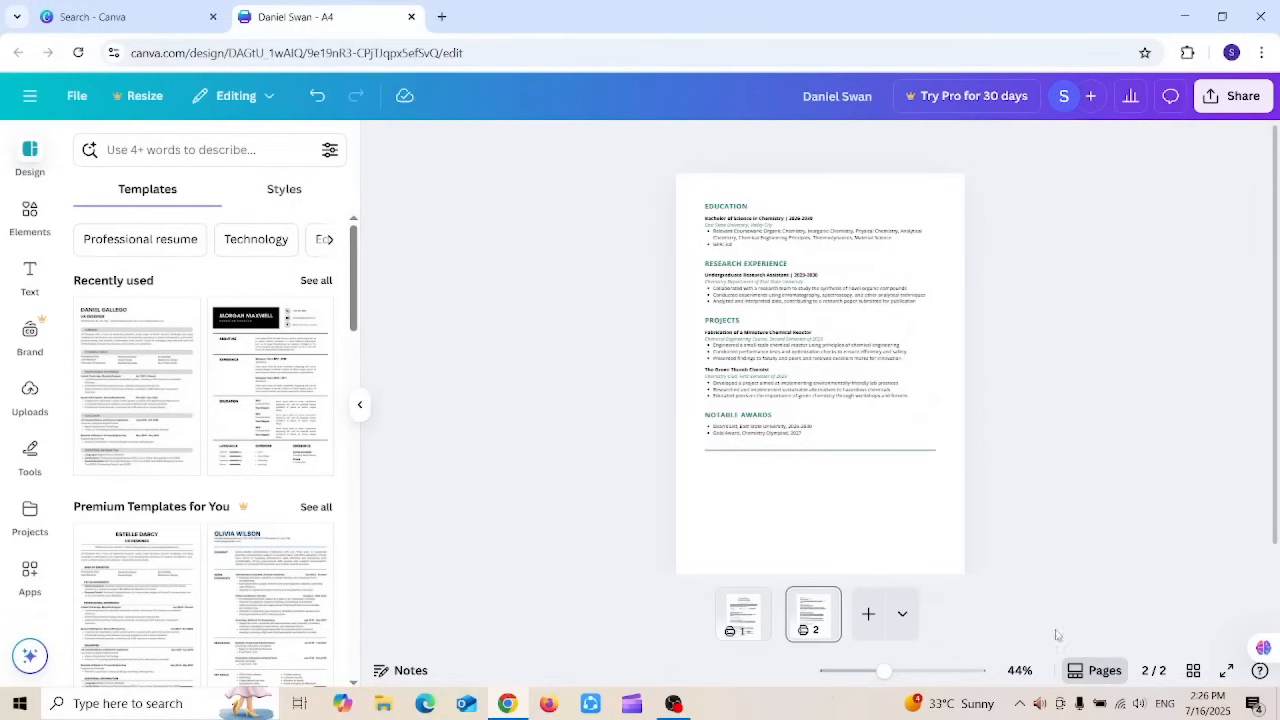
Step: Set the zoom to Fill and start editing page 2's EDUCATION heading
left_click(1019, 670)
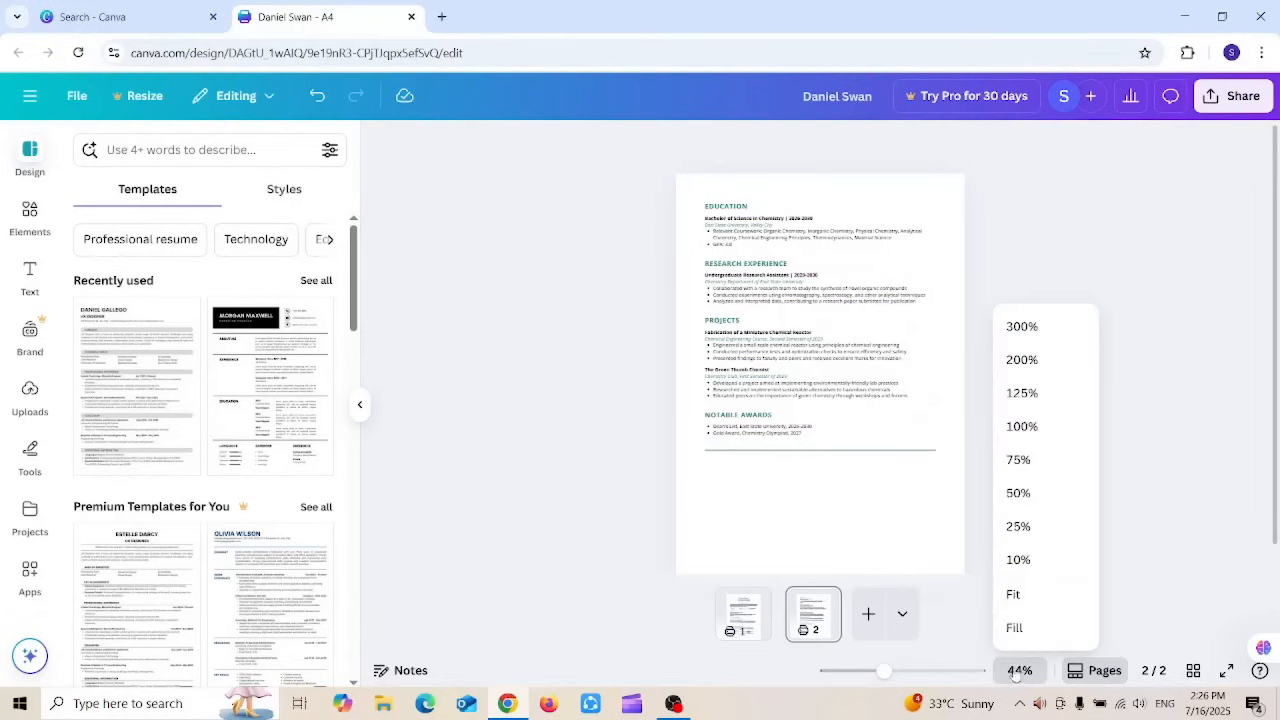
left_click(1014, 627)
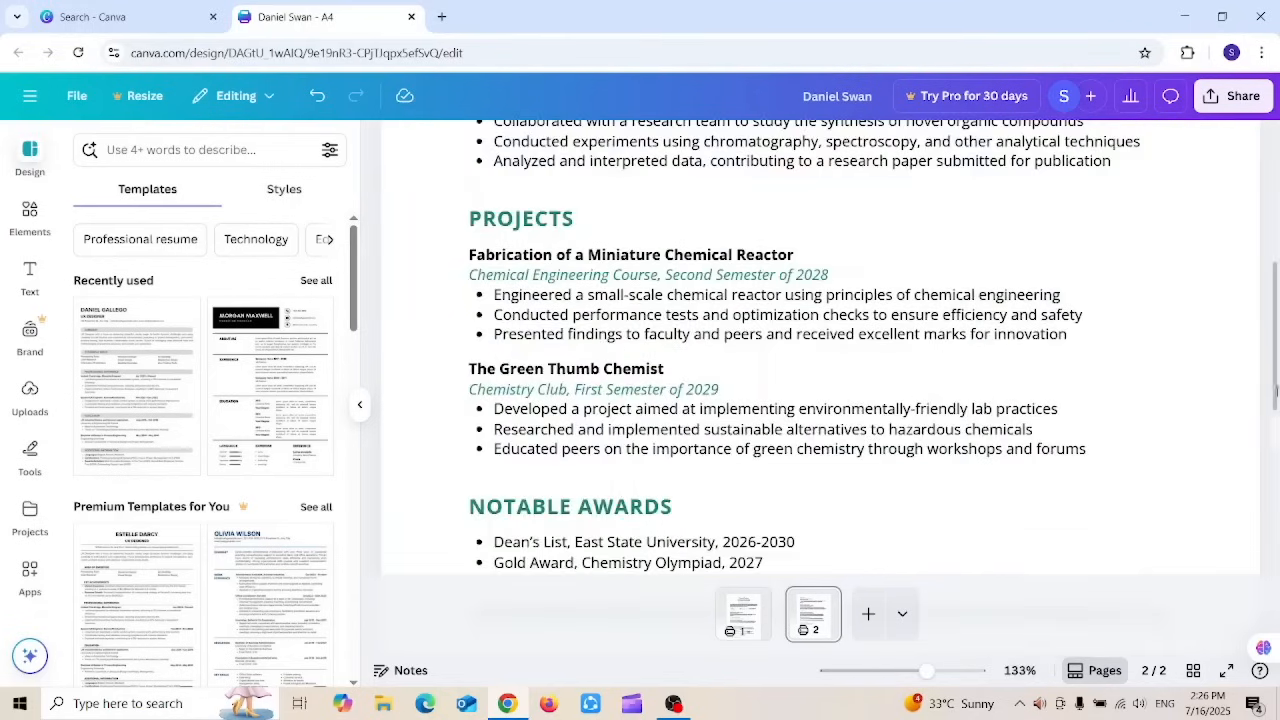
left_click_drag(1276, 385, 1276, 245)
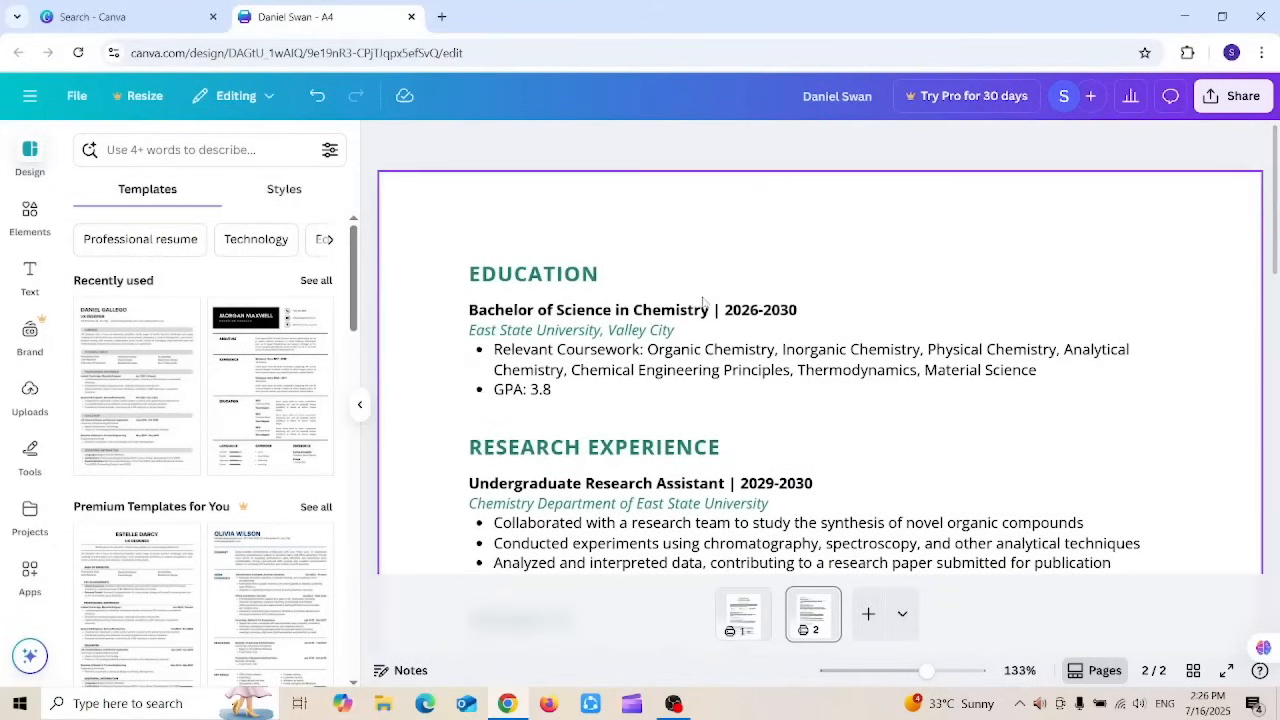
double_click(533, 274)
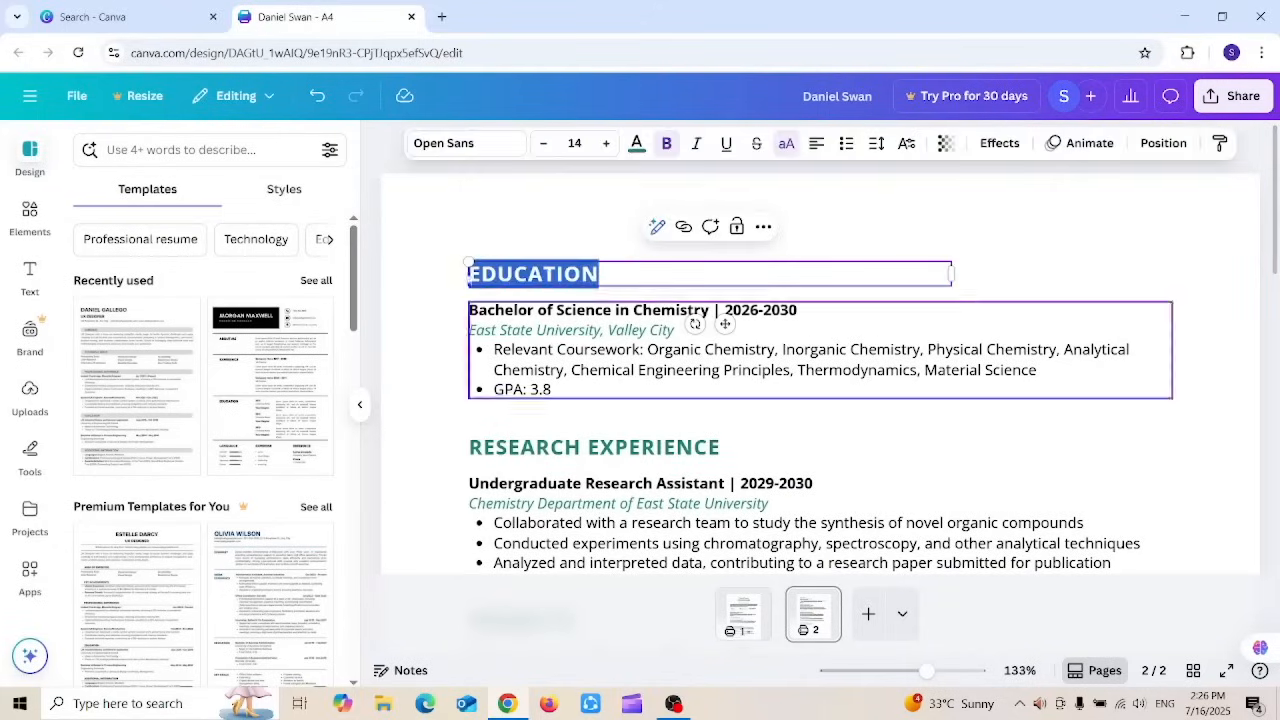
Step: Review page 1, then return to page 2 and select the EDUCATION heading
left_click(757, 626)
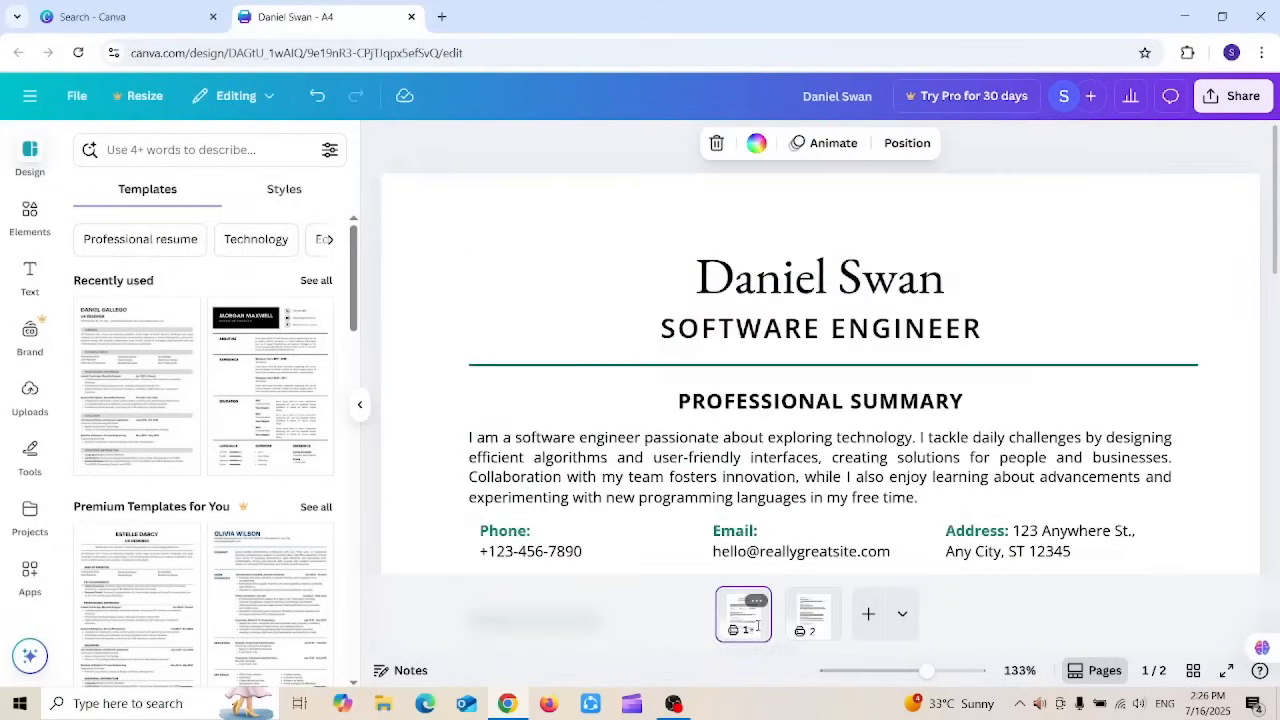
left_click_drag(1276, 233, 1278, 330)
left_click_drag(1278, 382, 1277, 572)
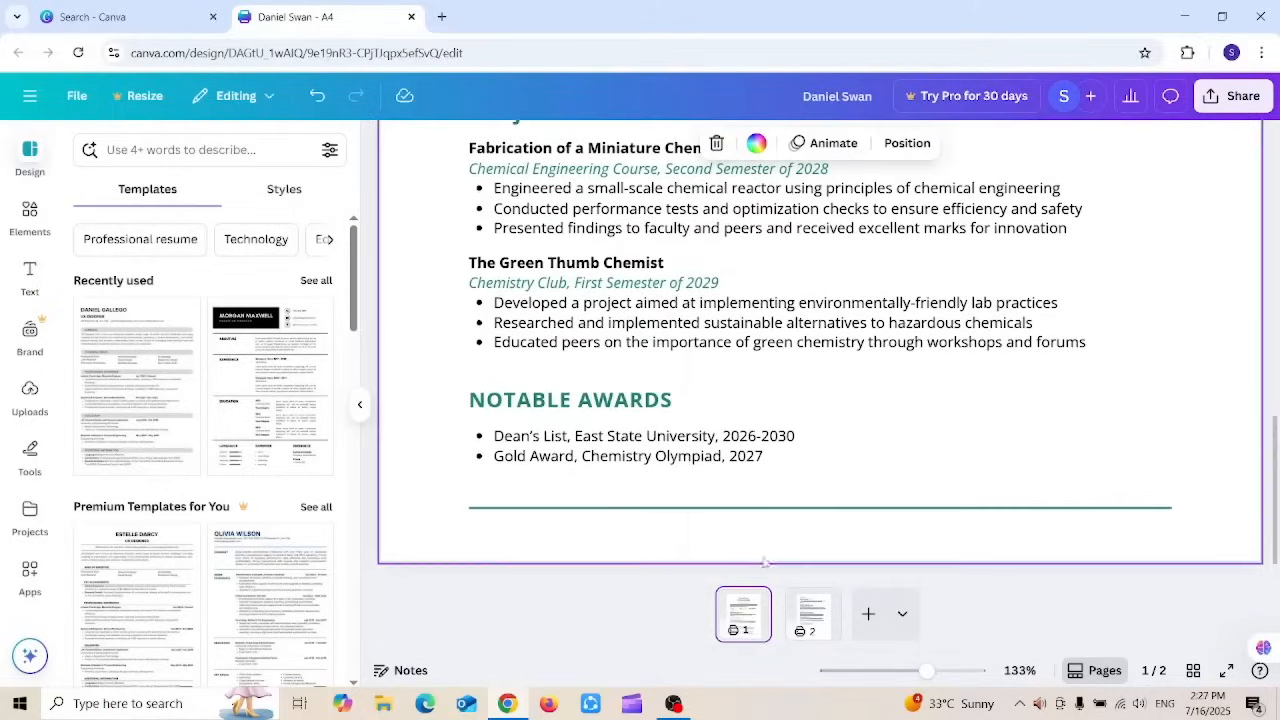
left_click(806, 610)
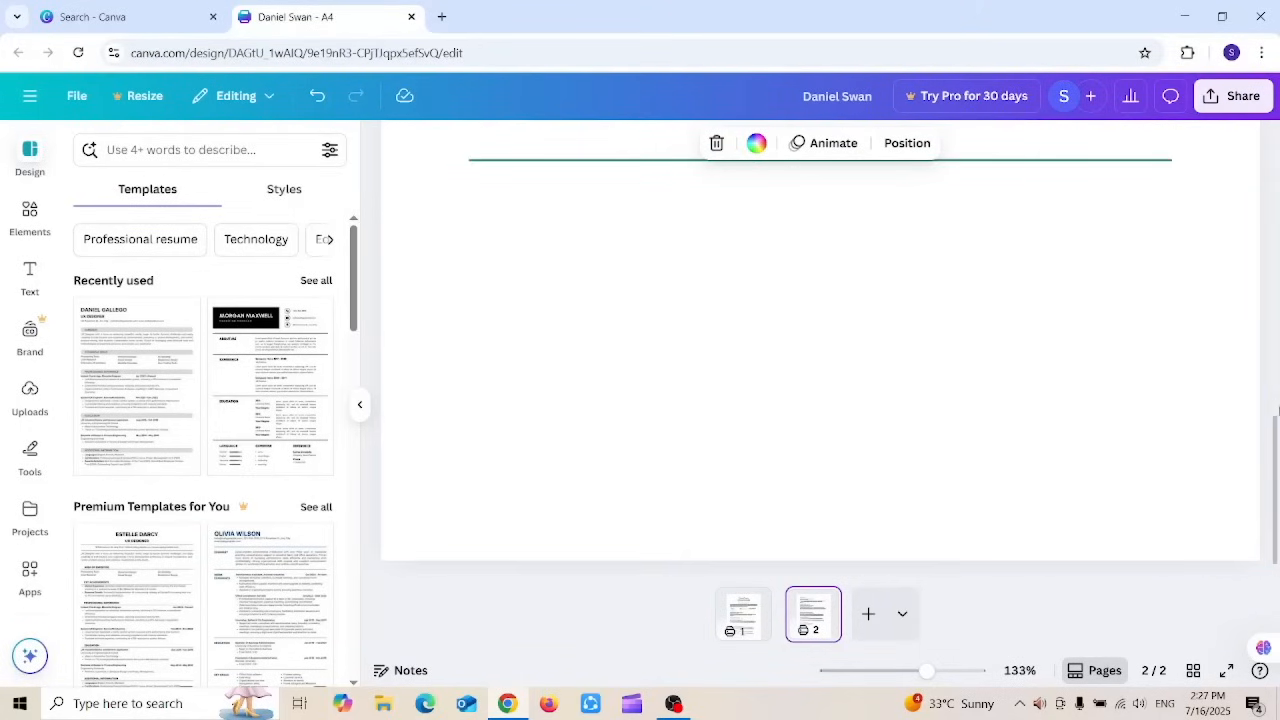
left_click_drag(1274, 420, 1266, 140)
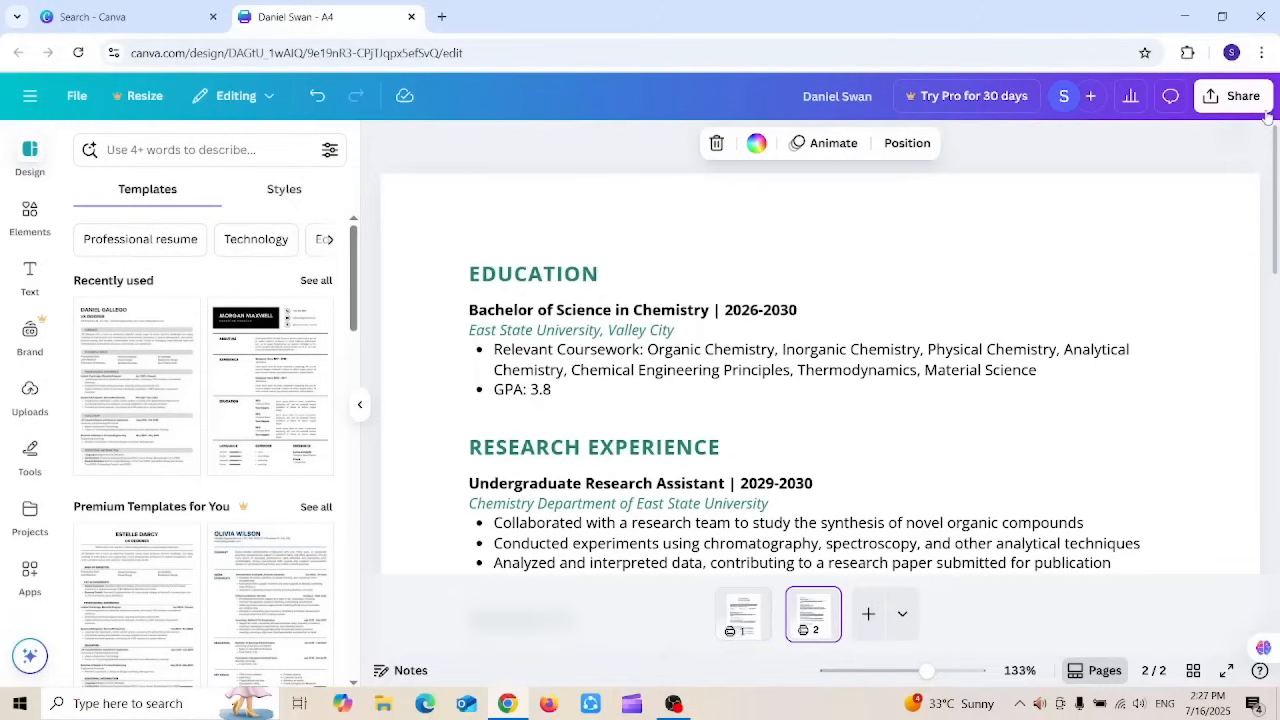
left_click(535, 273)
Step: Retitle the EDUCATION heading on page 2 as SKILLS
double_click(535, 273)
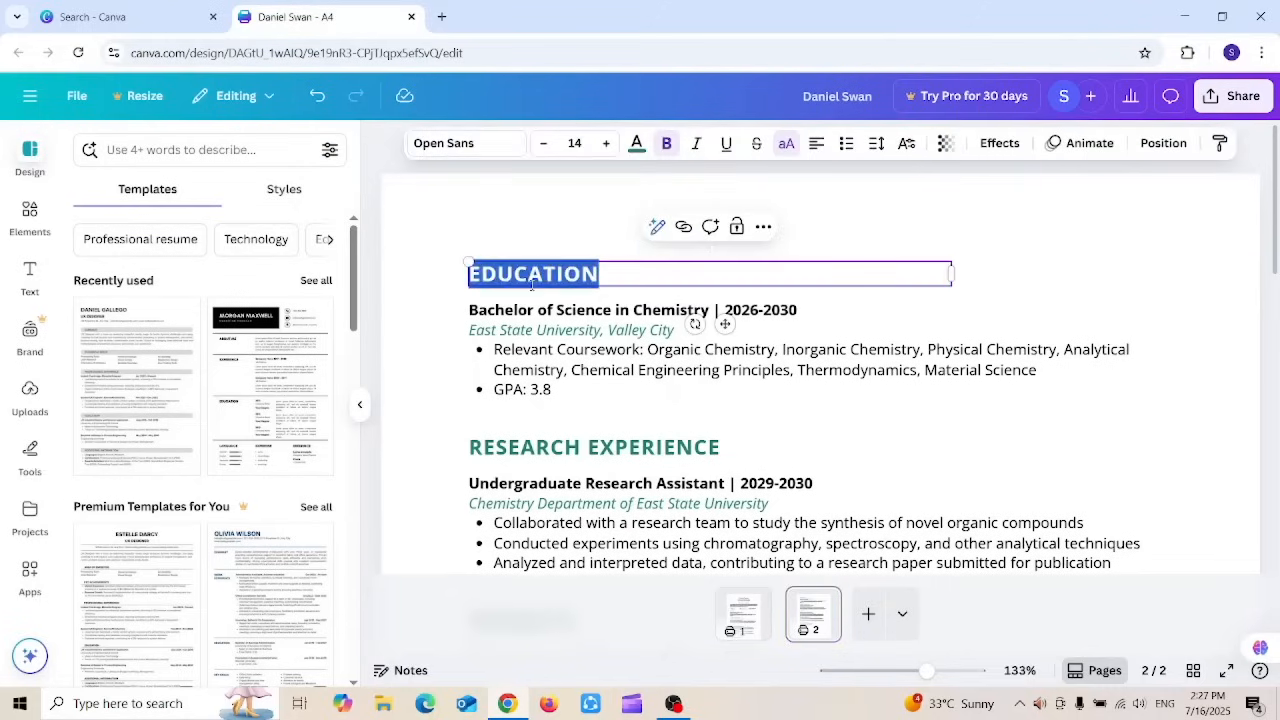
type("SKILLS")
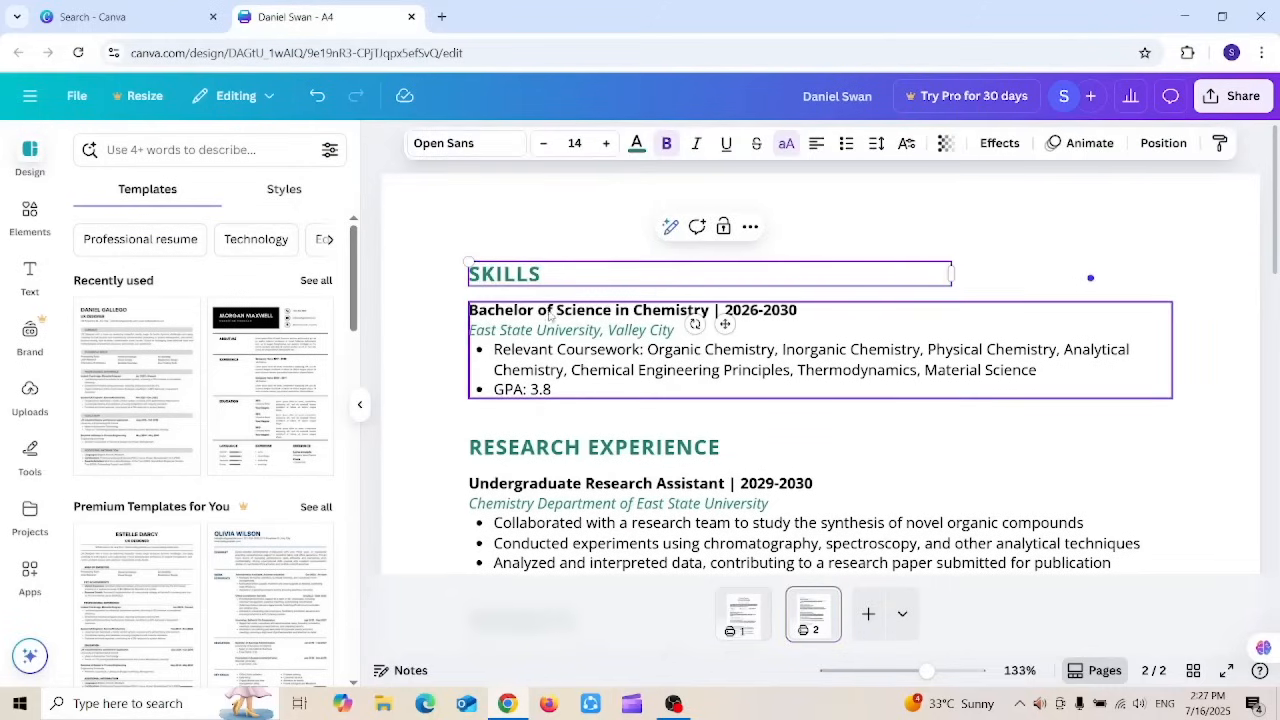
left_click(551, 378)
Step: Retitle RESEARCH EXPERIENCE as LANGUAGES and return to the first page
left_click(603, 458)
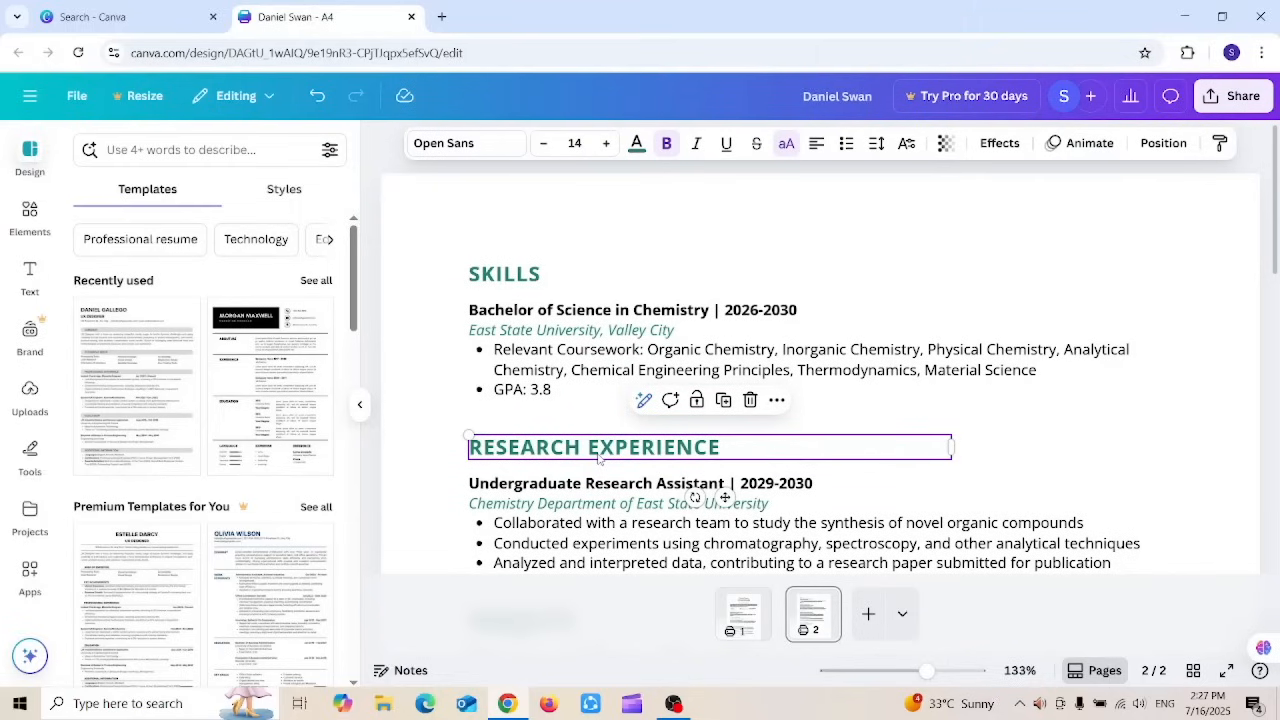
double_click(684, 452)
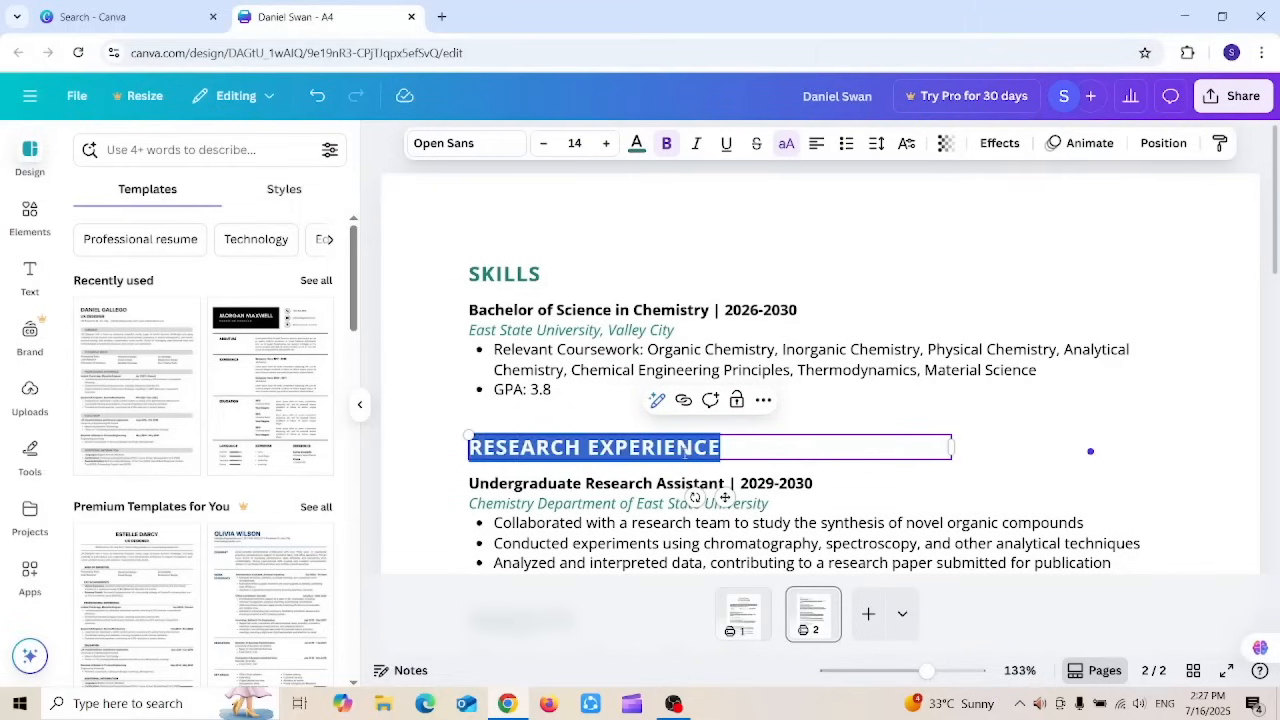
type("LANGUAGES")
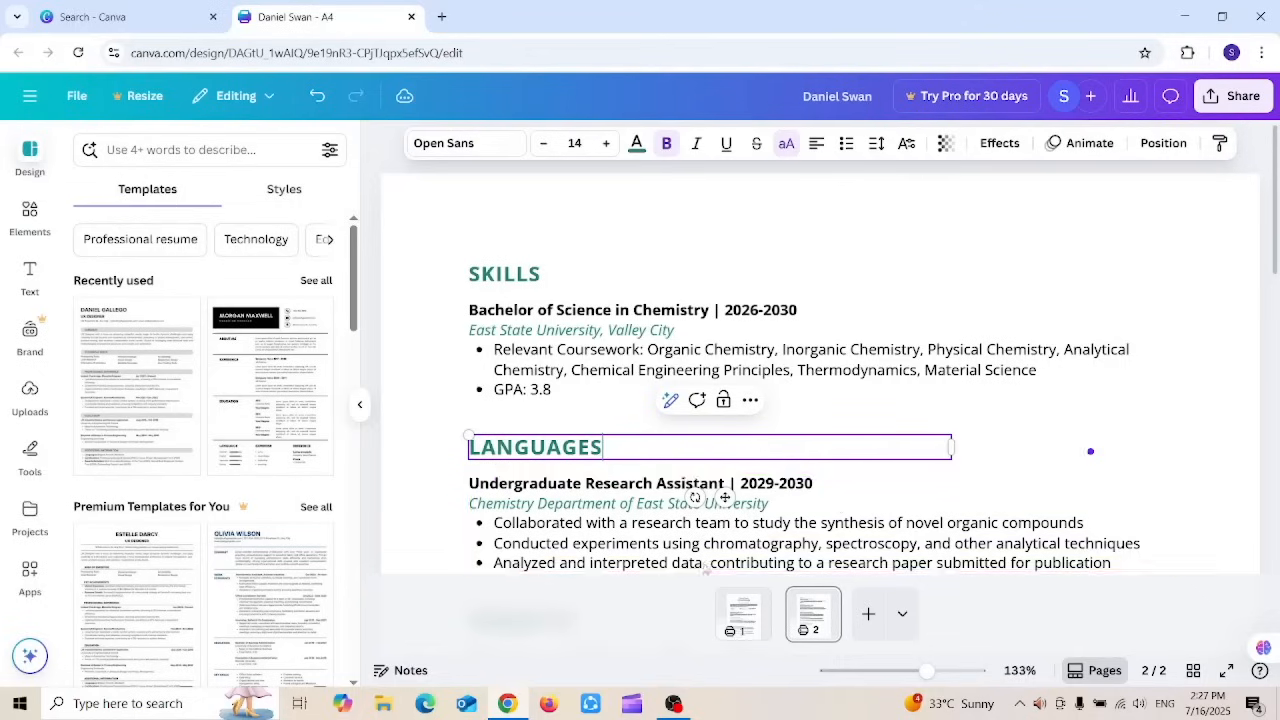
left_click(840, 506)
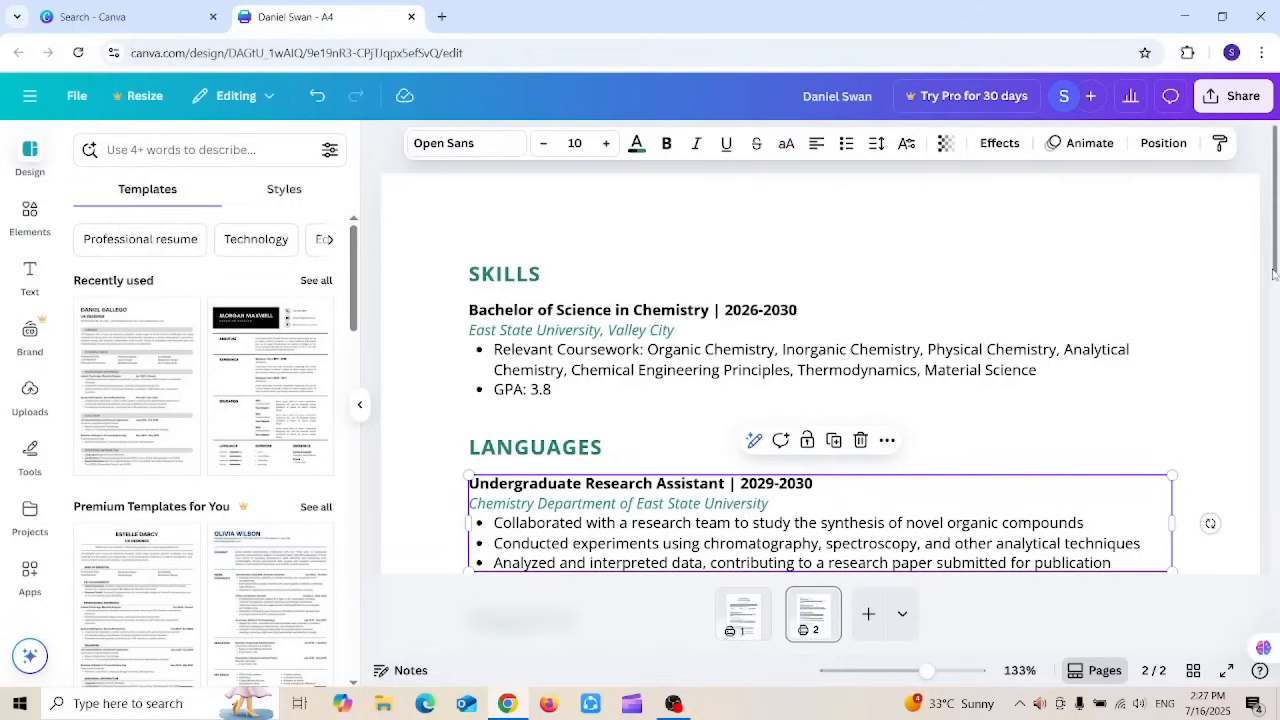
left_click_drag(1275, 274, 1278, 220)
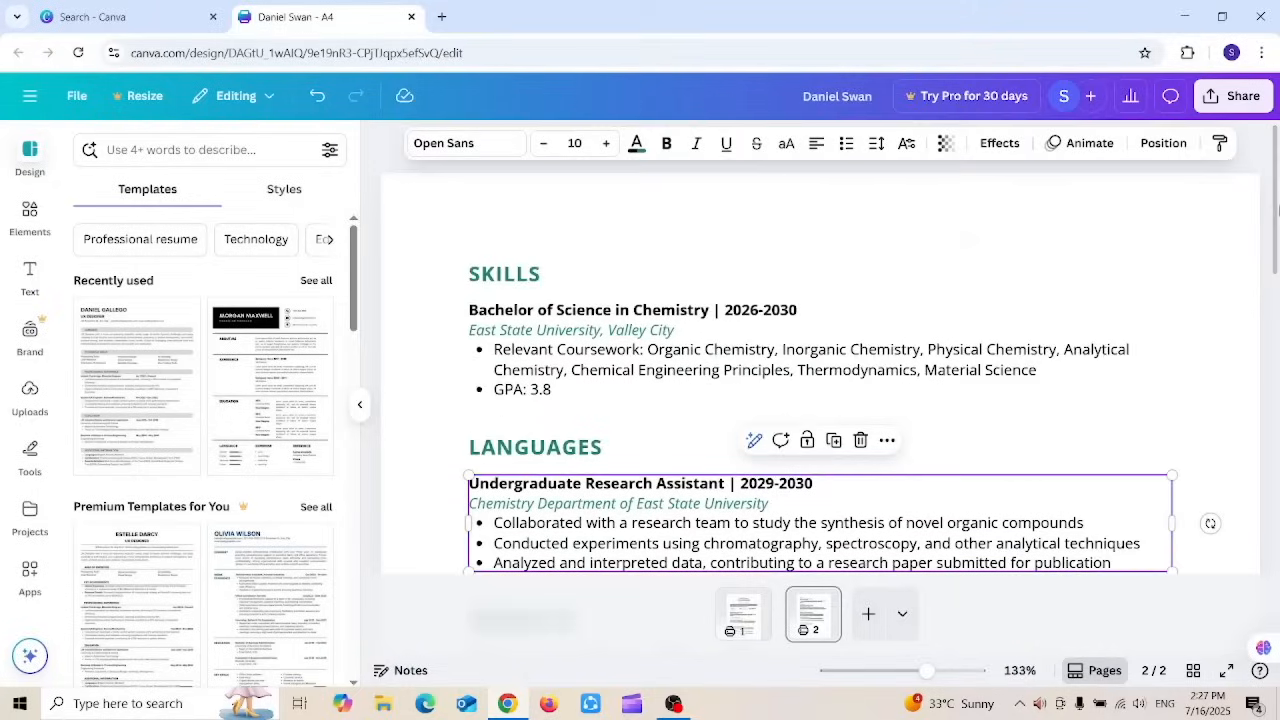
left_click(744, 610)
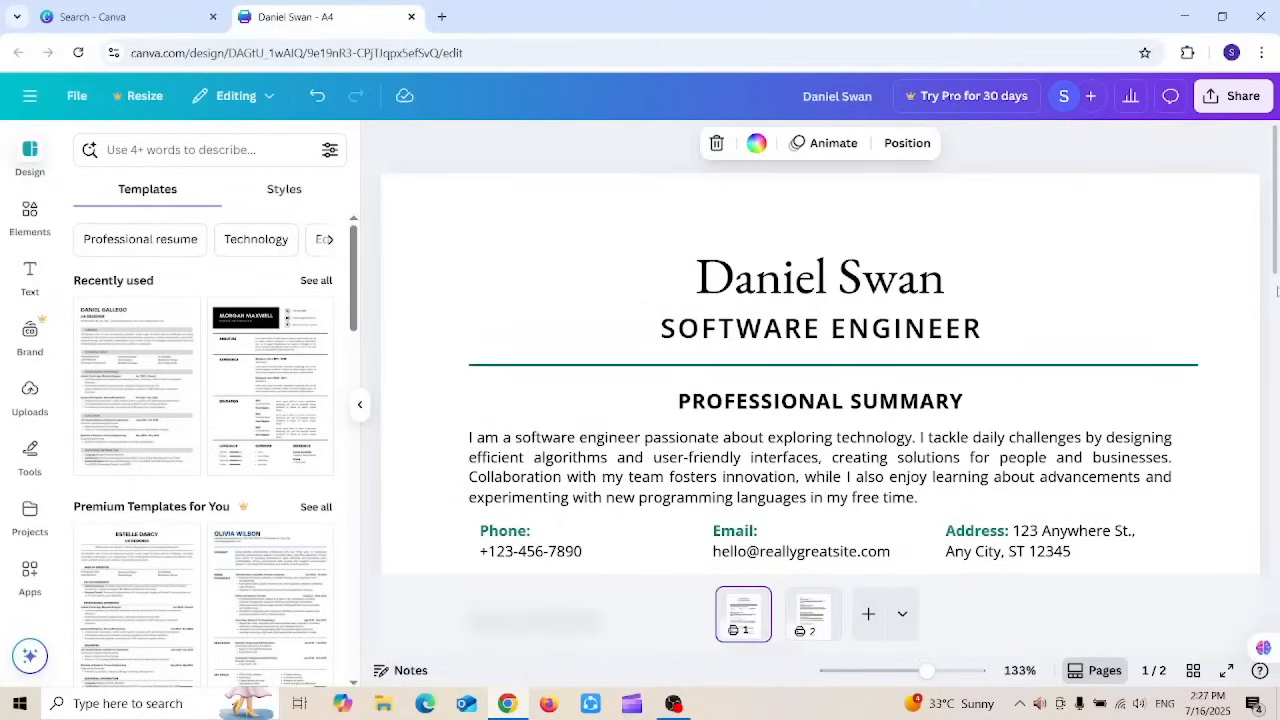
Step: Scroll down page 1 and box-select the Projects section content
left_click_drag(1277, 210, 1277, 396)
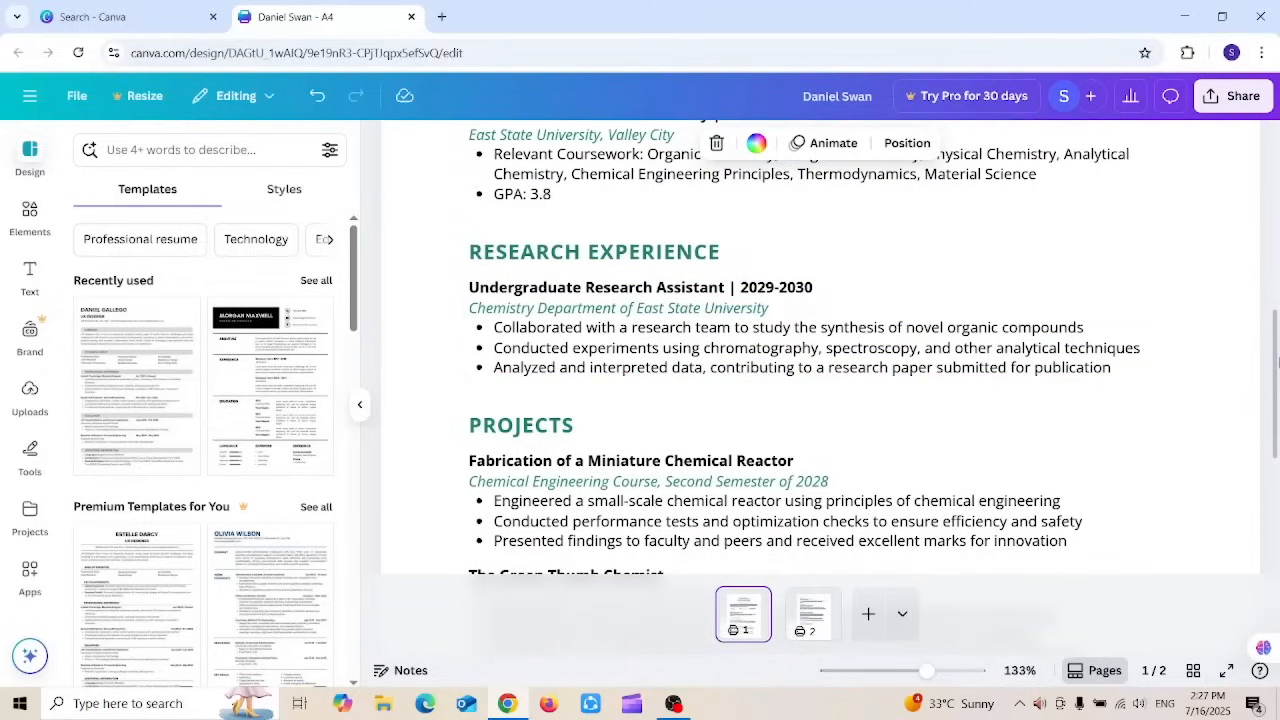
scroll(1276, 364, "down", 2)
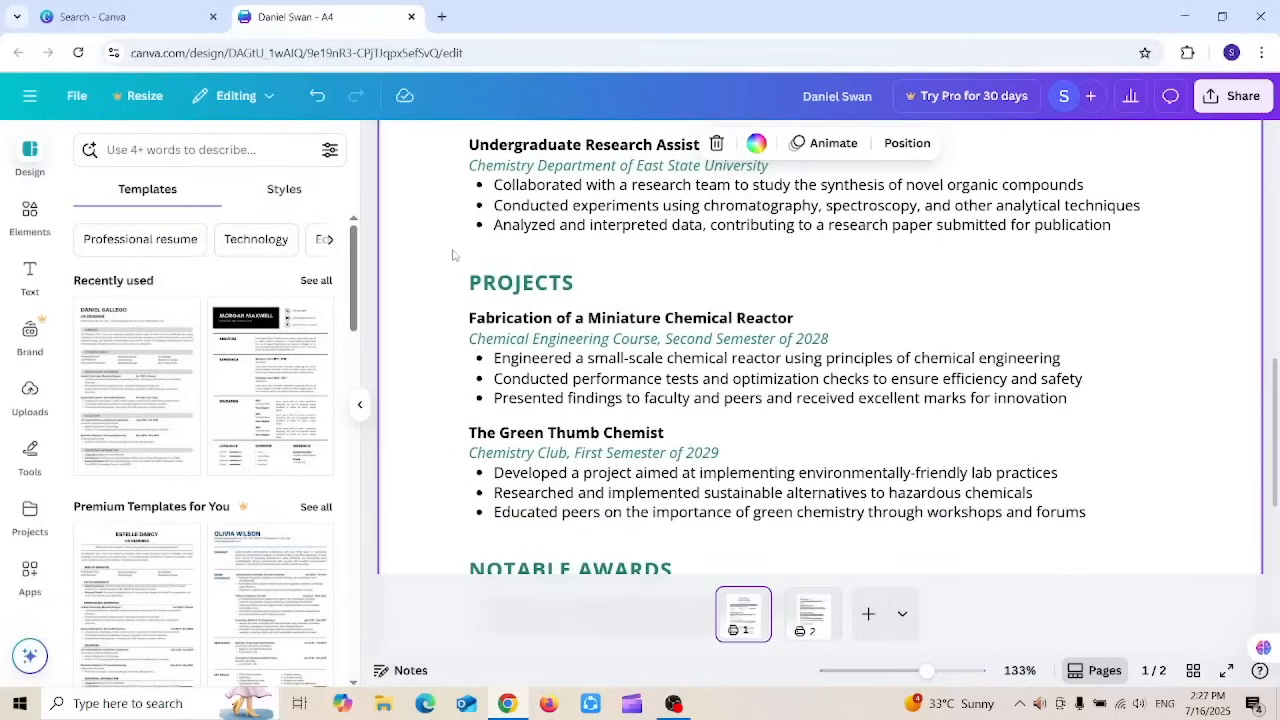
left_click_drag(451, 254, 1165, 706)
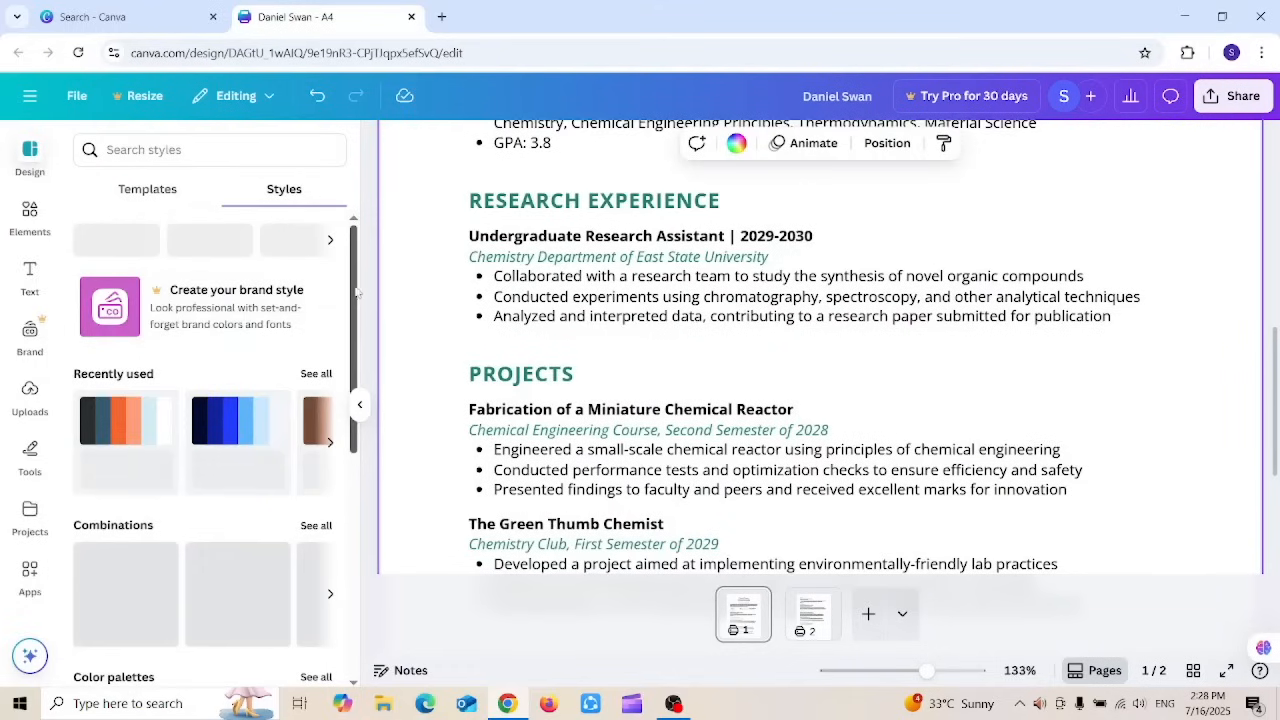
Step: Apply the first Styles colour palette, turning the teal headings dark slate, then show Elements
left_click_drag(354, 292, 337, 391)
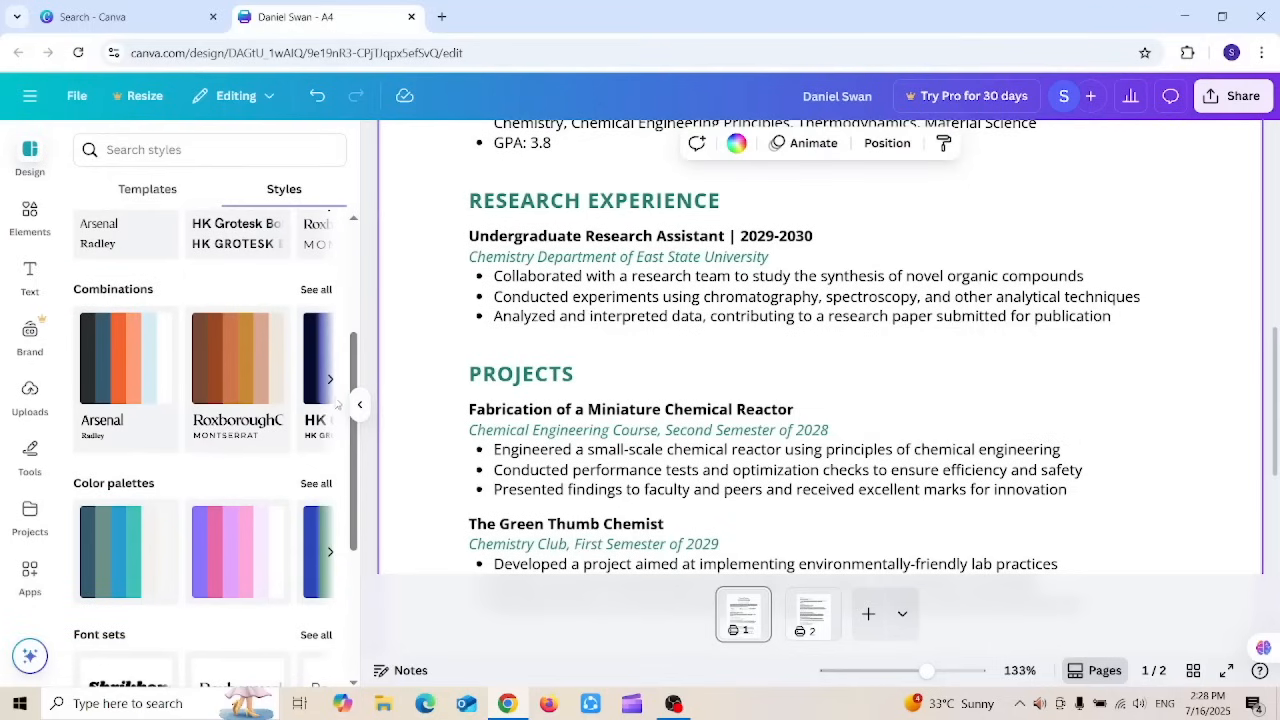
left_click(121, 544)
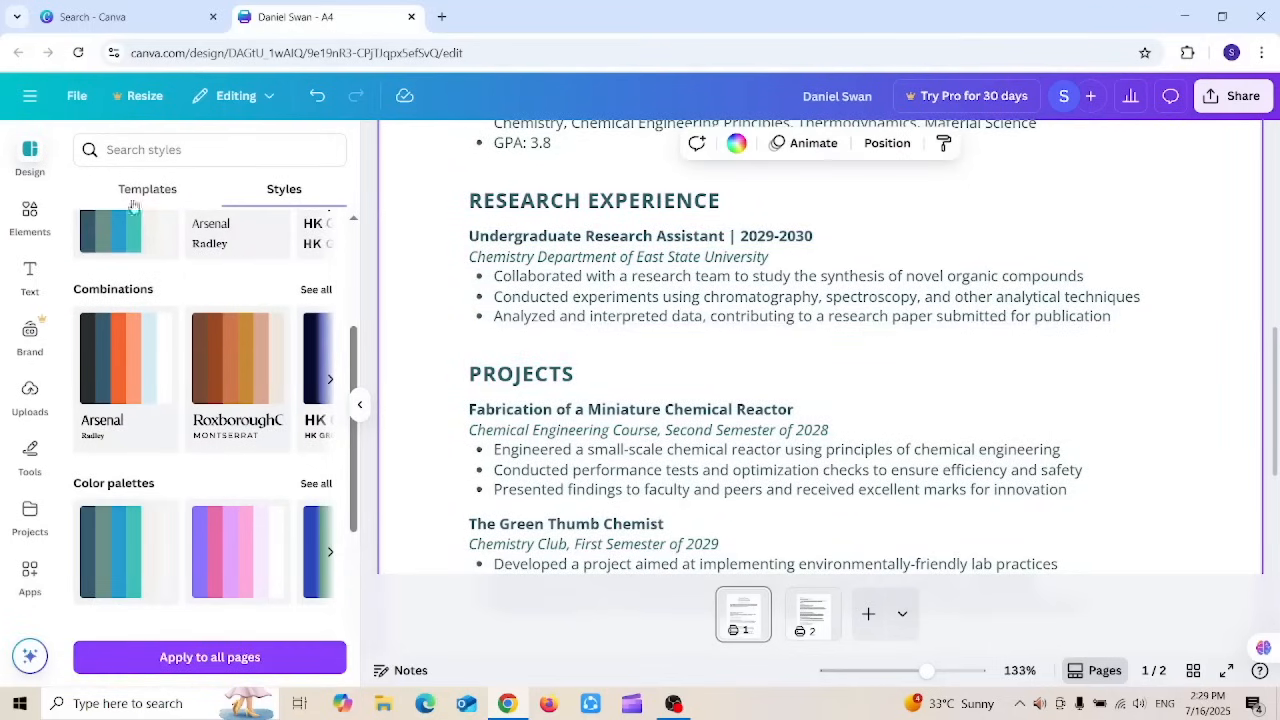
left_click(155, 155)
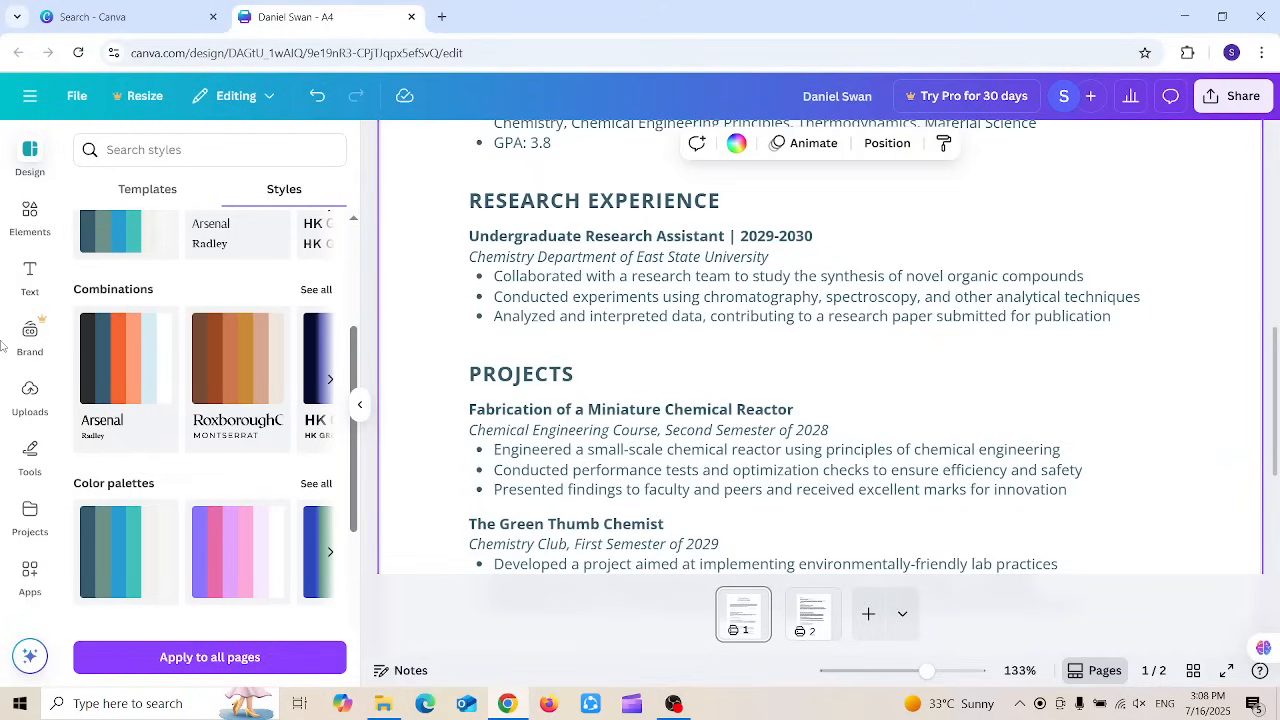
left_click(26, 208)
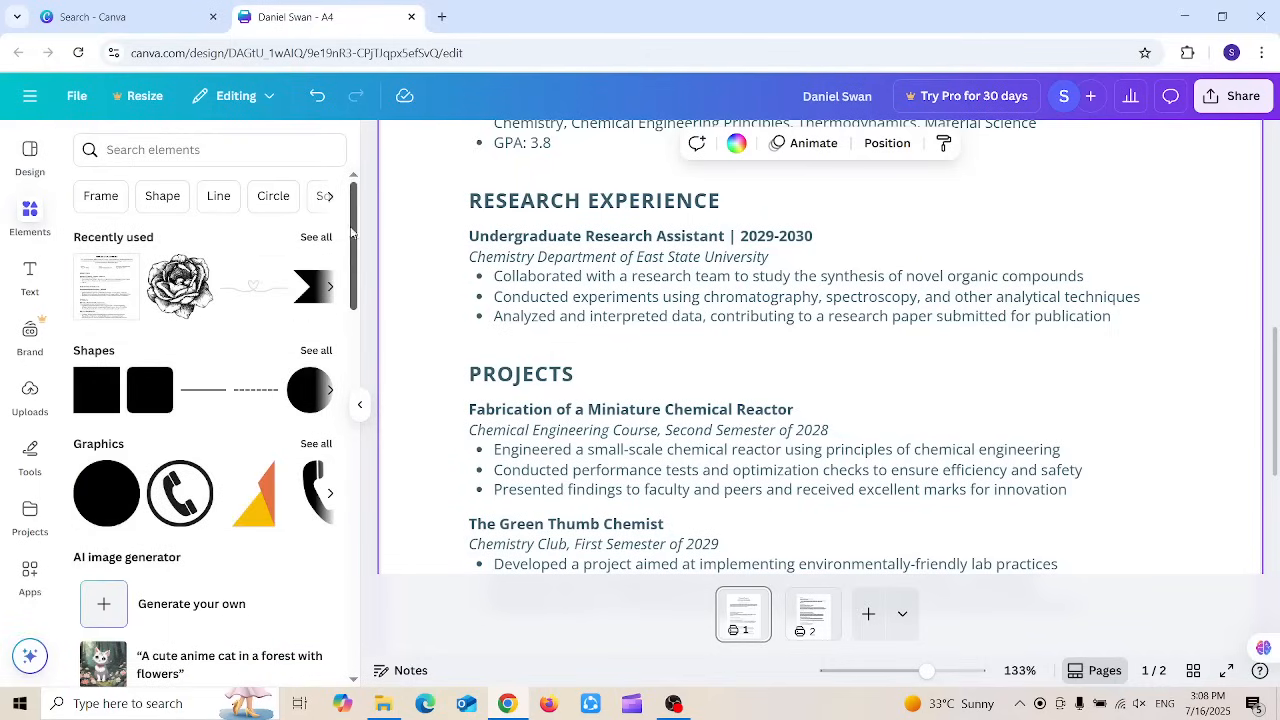
Step: Select the contact details group and undo the previous colour change
mouse_move(351, 233)
left_mouse_down()
mouse_move(354, 267)
mouse_move(355, 250)
left_mouse_up()
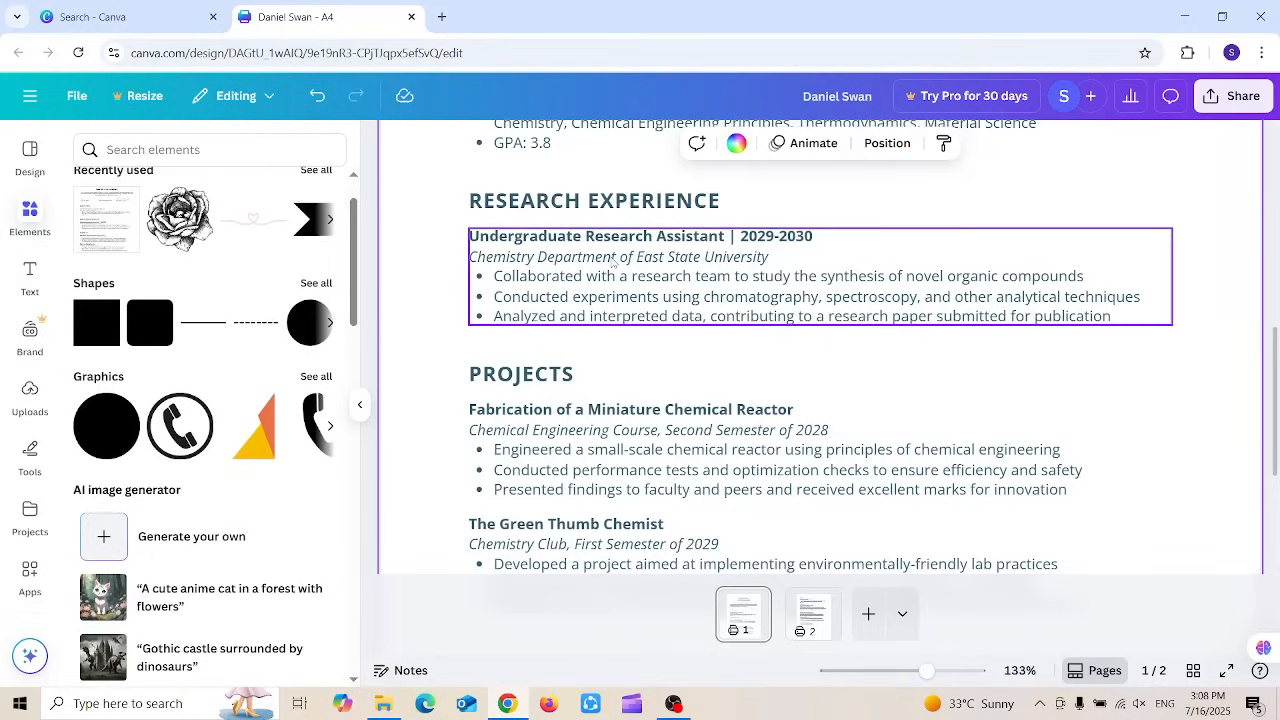
left_click_drag(1274, 369, 1268, 252)
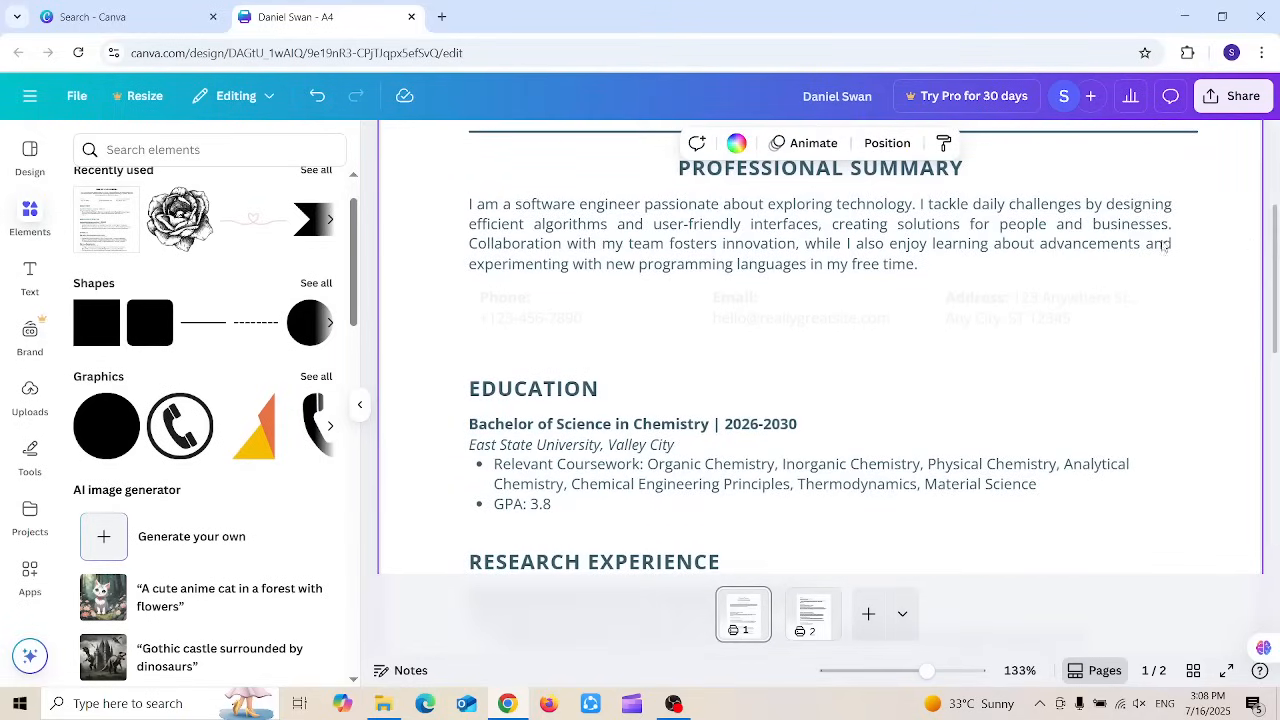
left_click(557, 301)
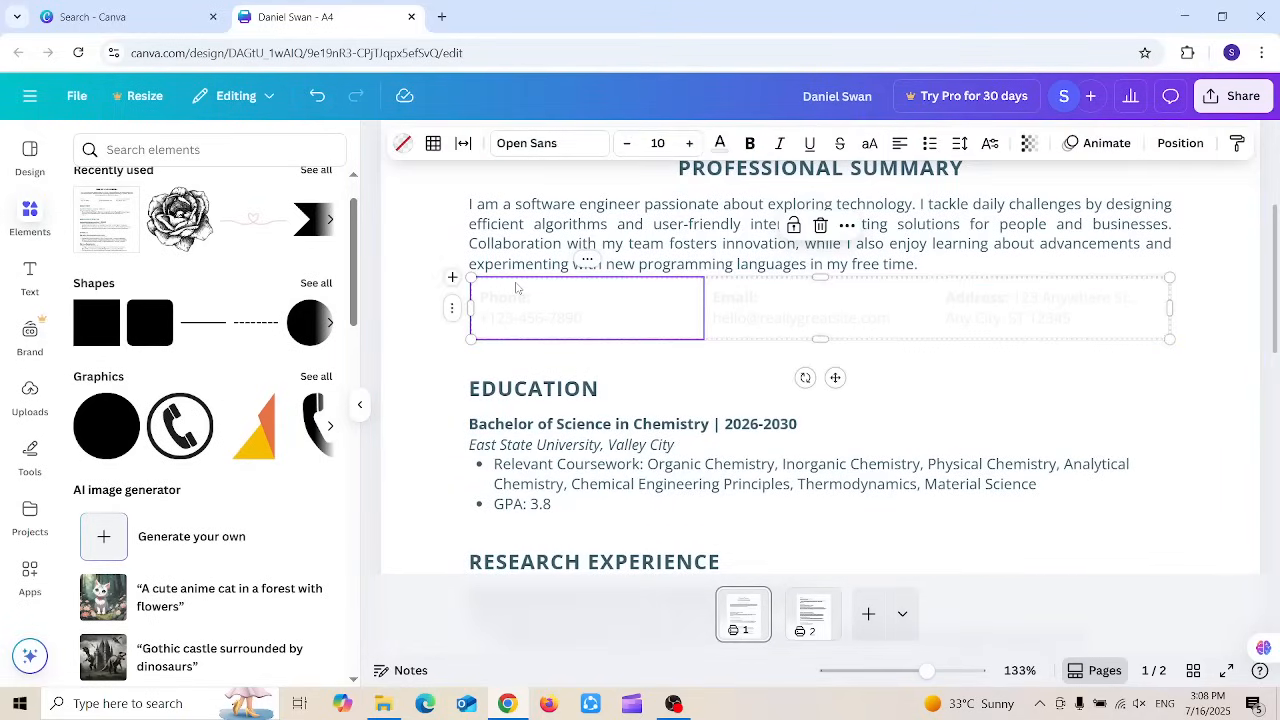
key("ctrl+z")
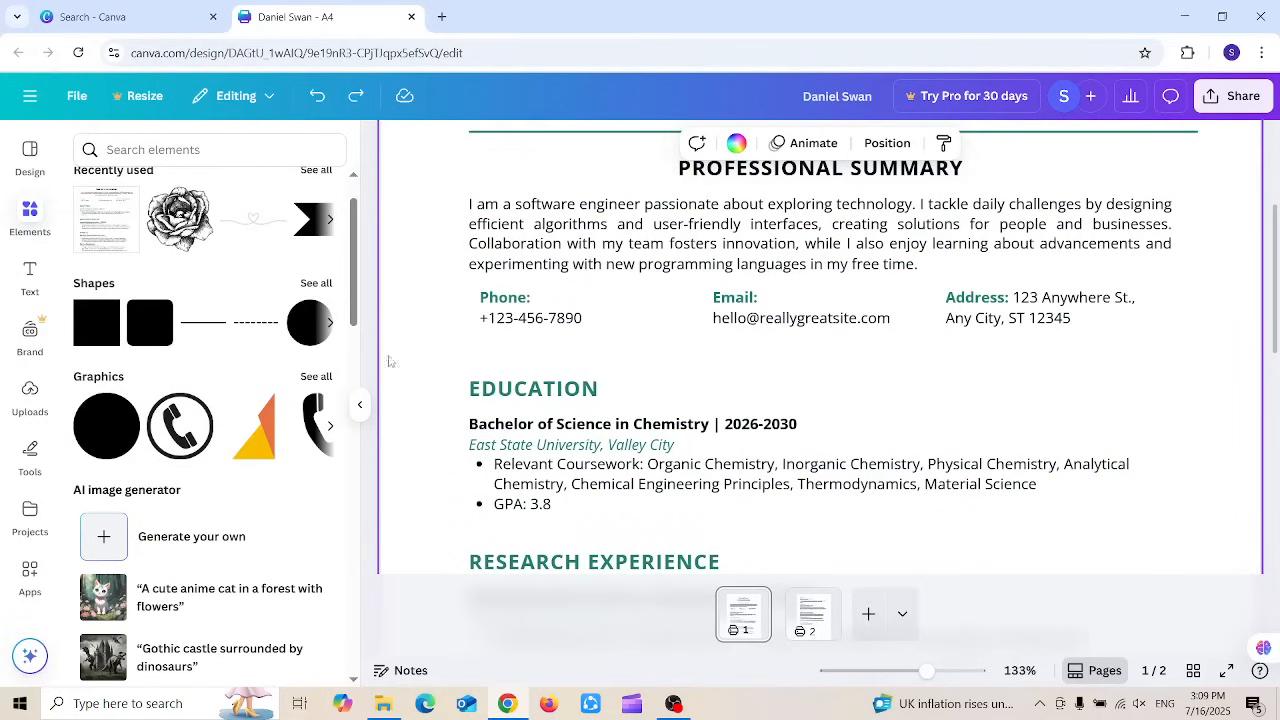
Step: Add a small phone graphic beside the Phone: label
left_click_drag(195, 410, 475, 300)
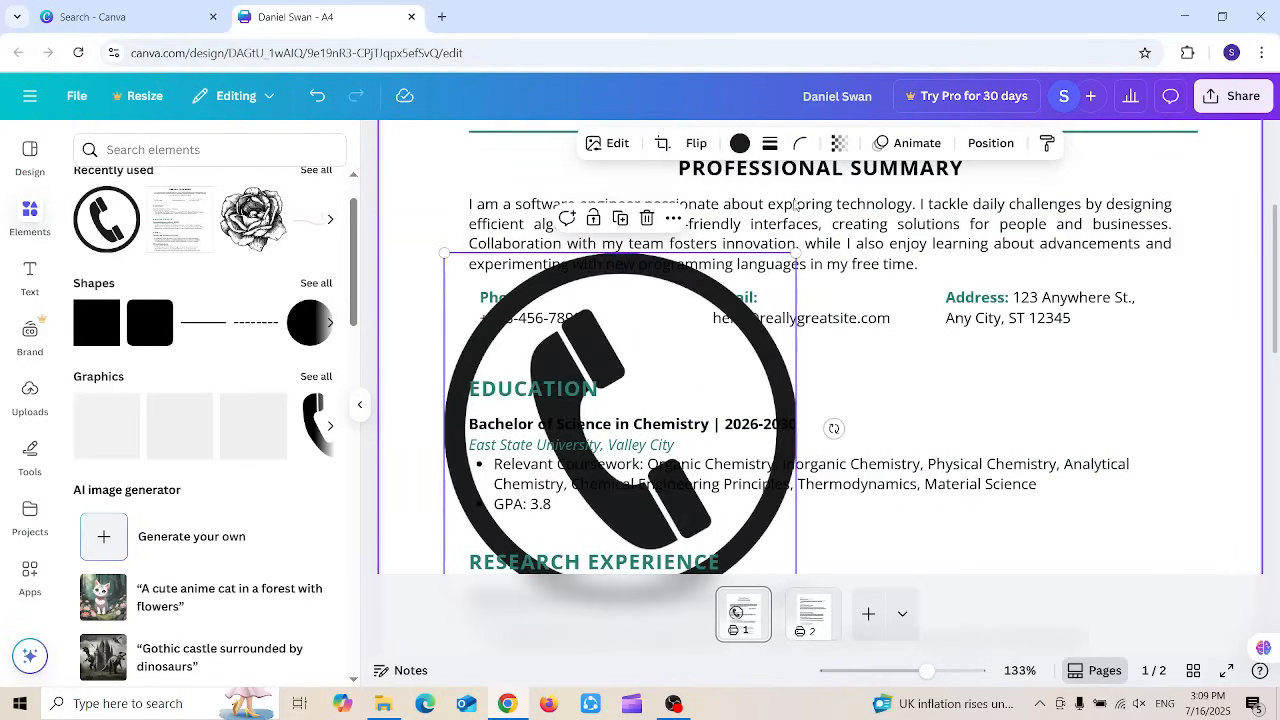
left_click_drag(797, 253, 457, 563)
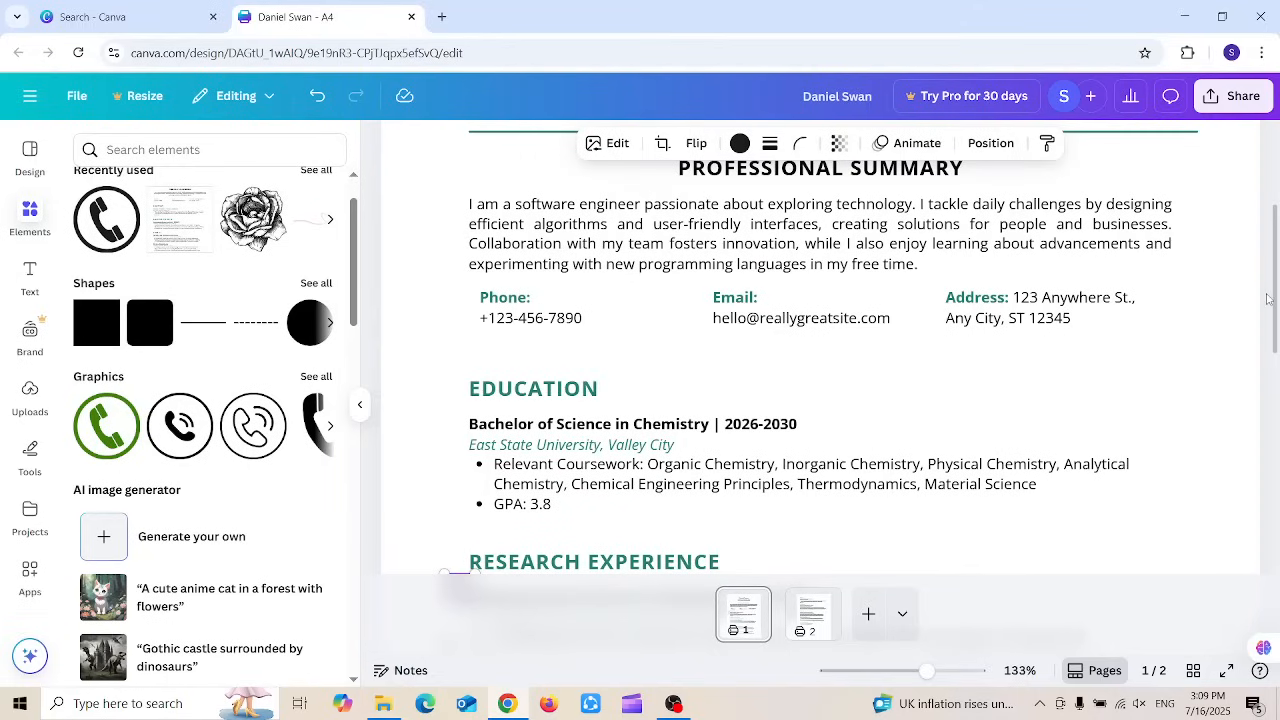
scroll(1273, 302, "down", 1)
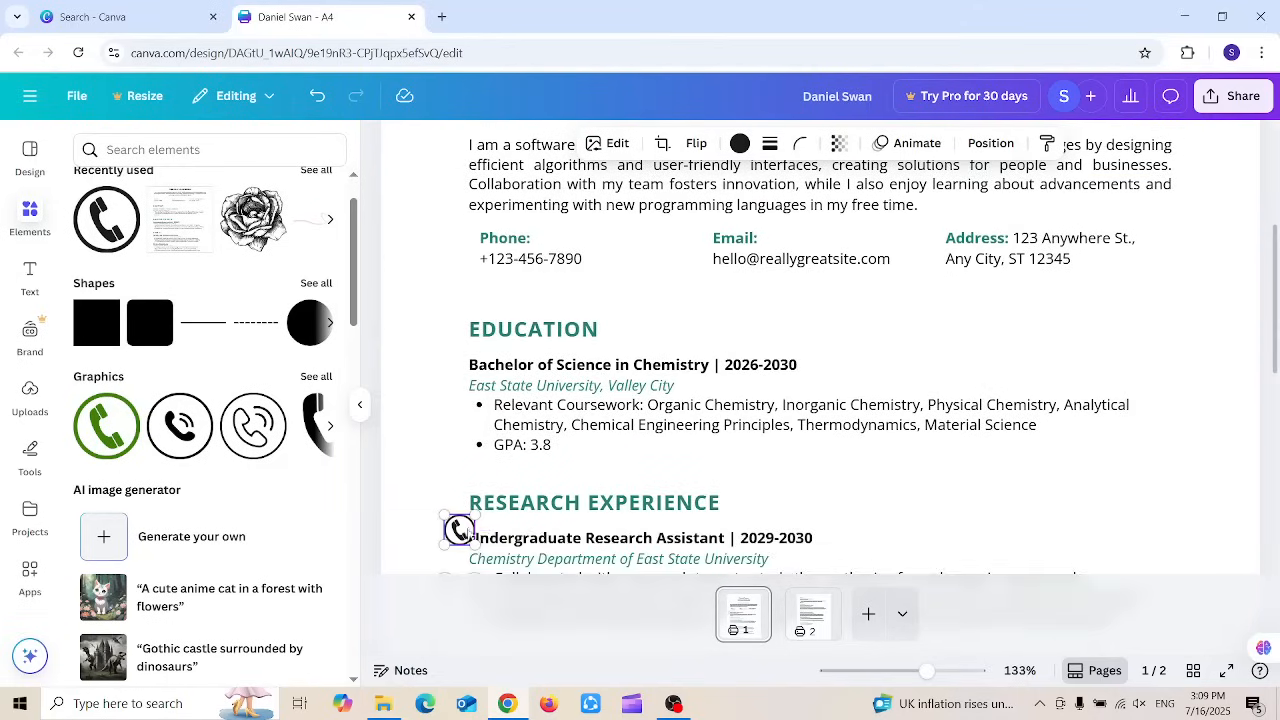
left_click_drag(470, 533, 468, 243)
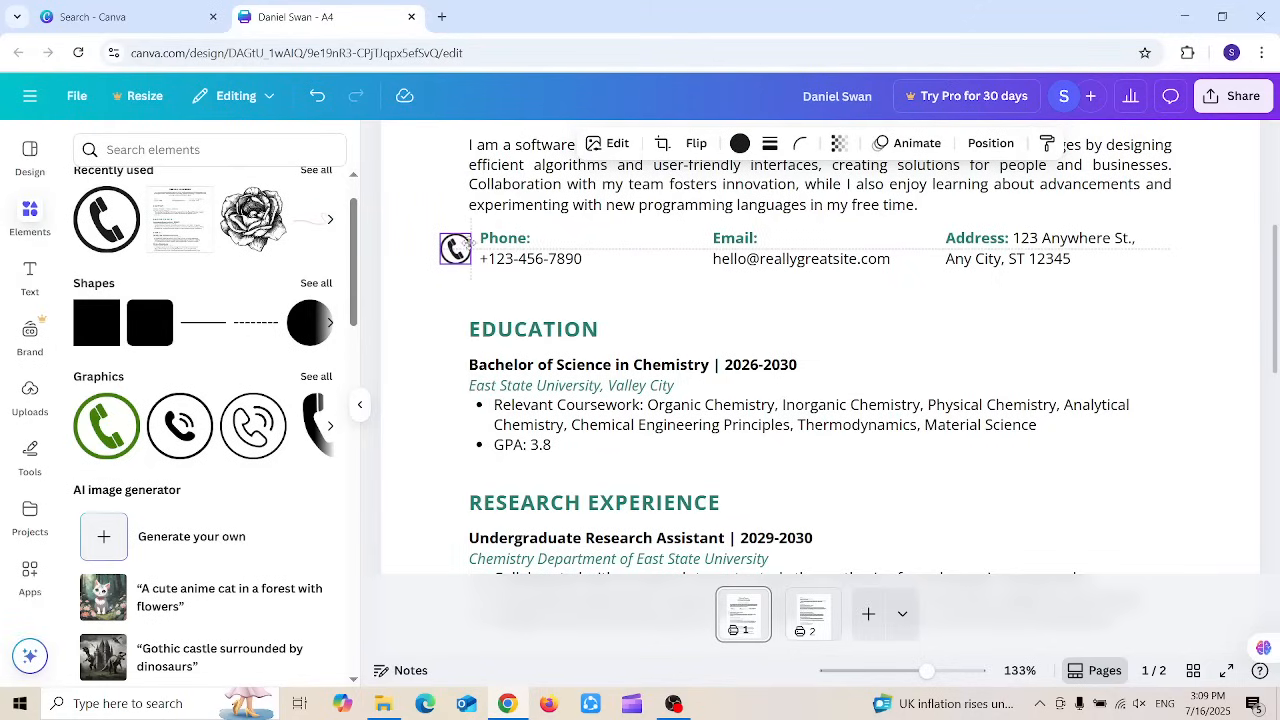
left_click(533, 290)
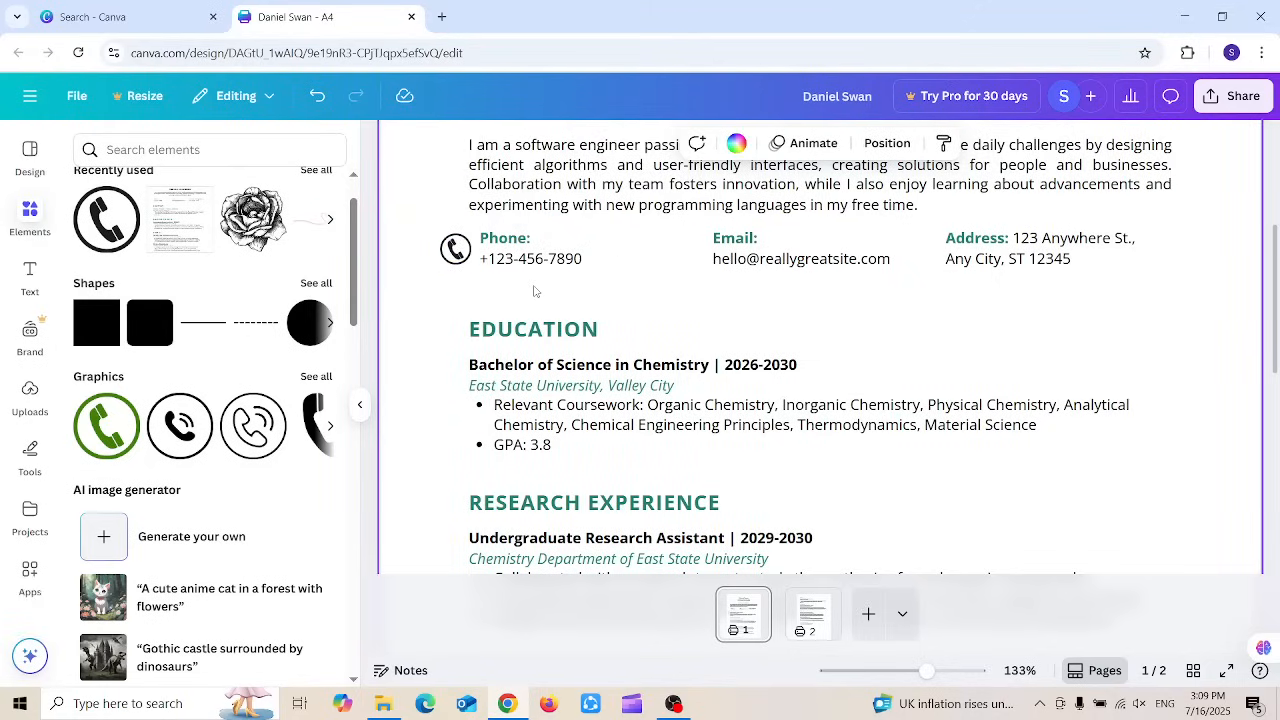
Step: Delete the phone icon next to Phone and clear the selection
left_click(453, 249)
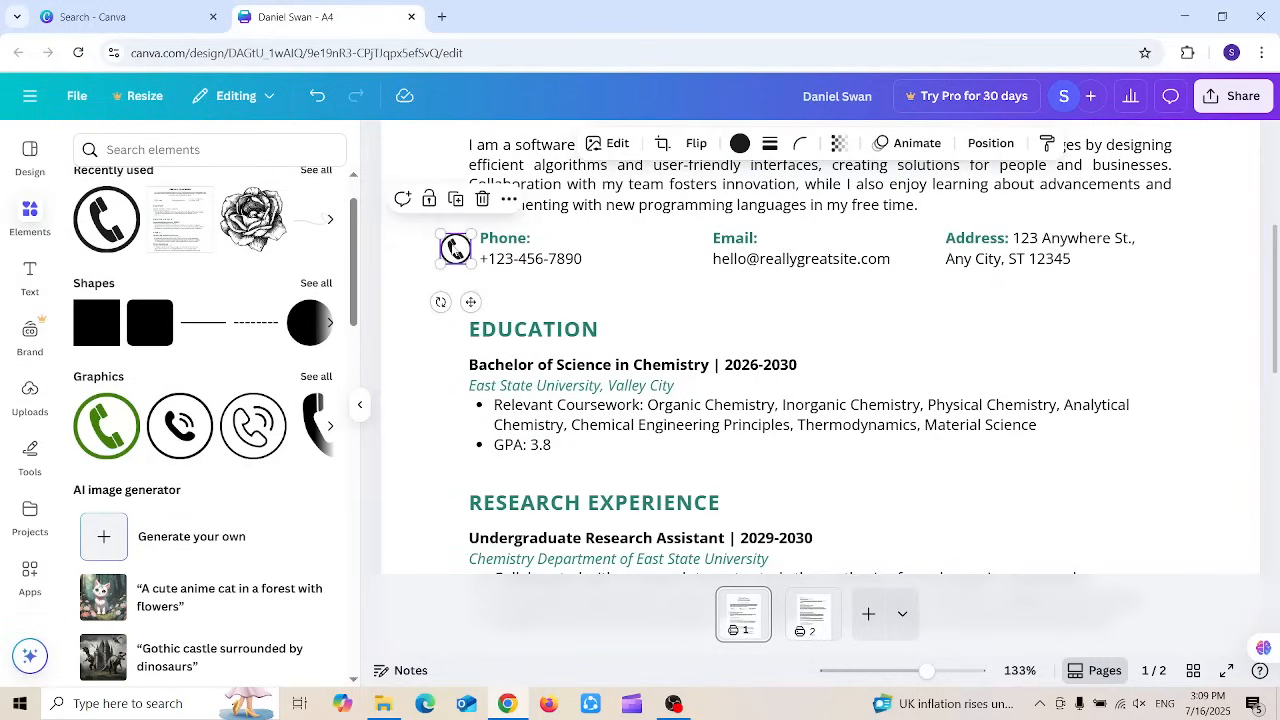
key("Delete")
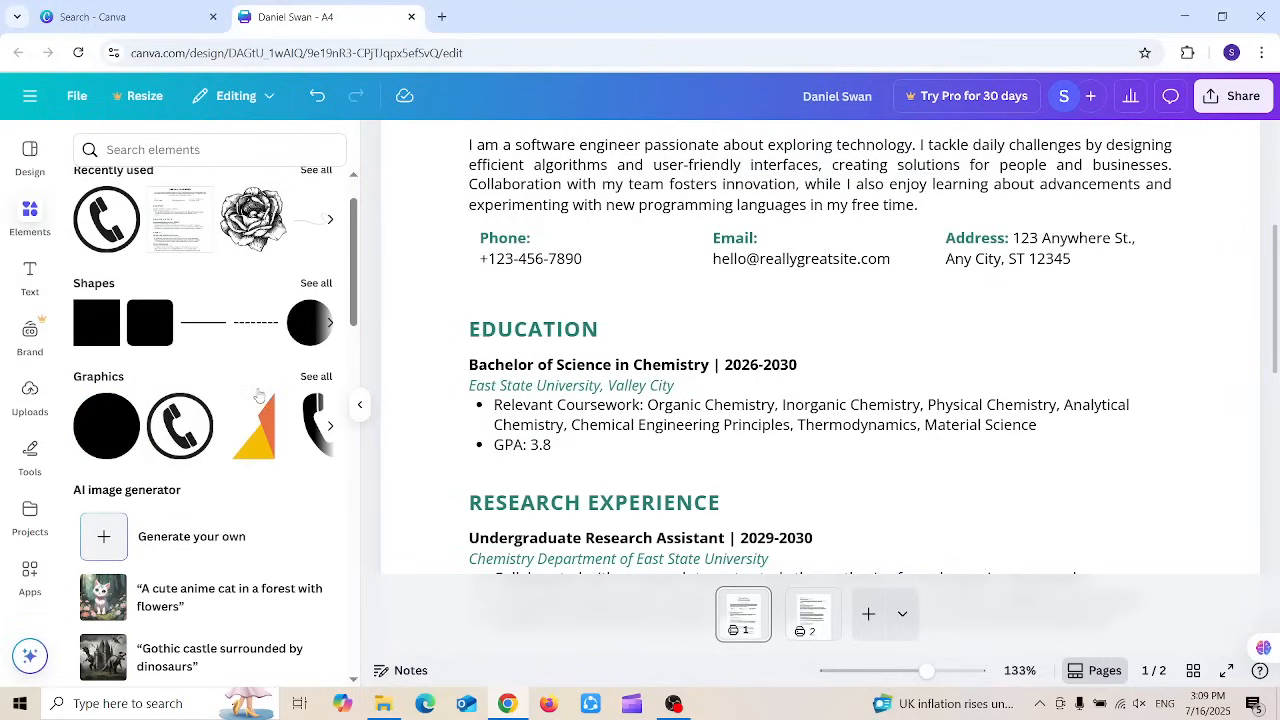
left_click(381, 187)
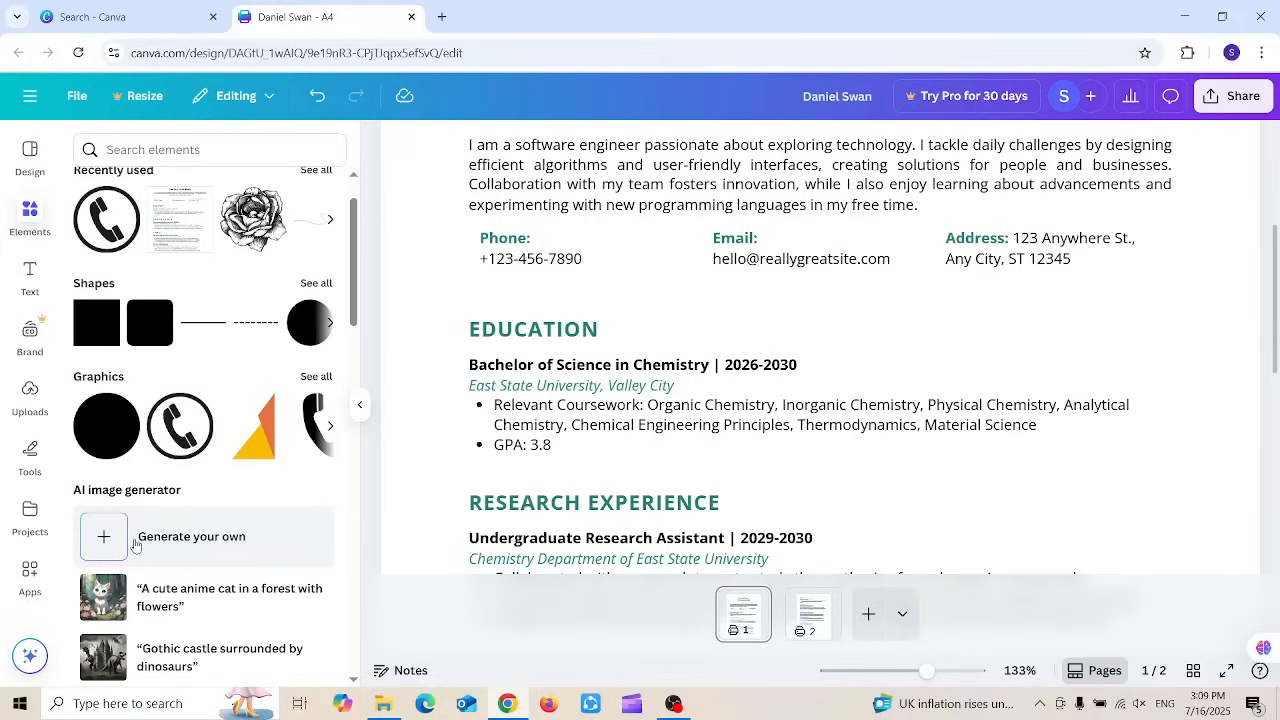
Step: Browse the options in the Text panel
left_click(30, 268)
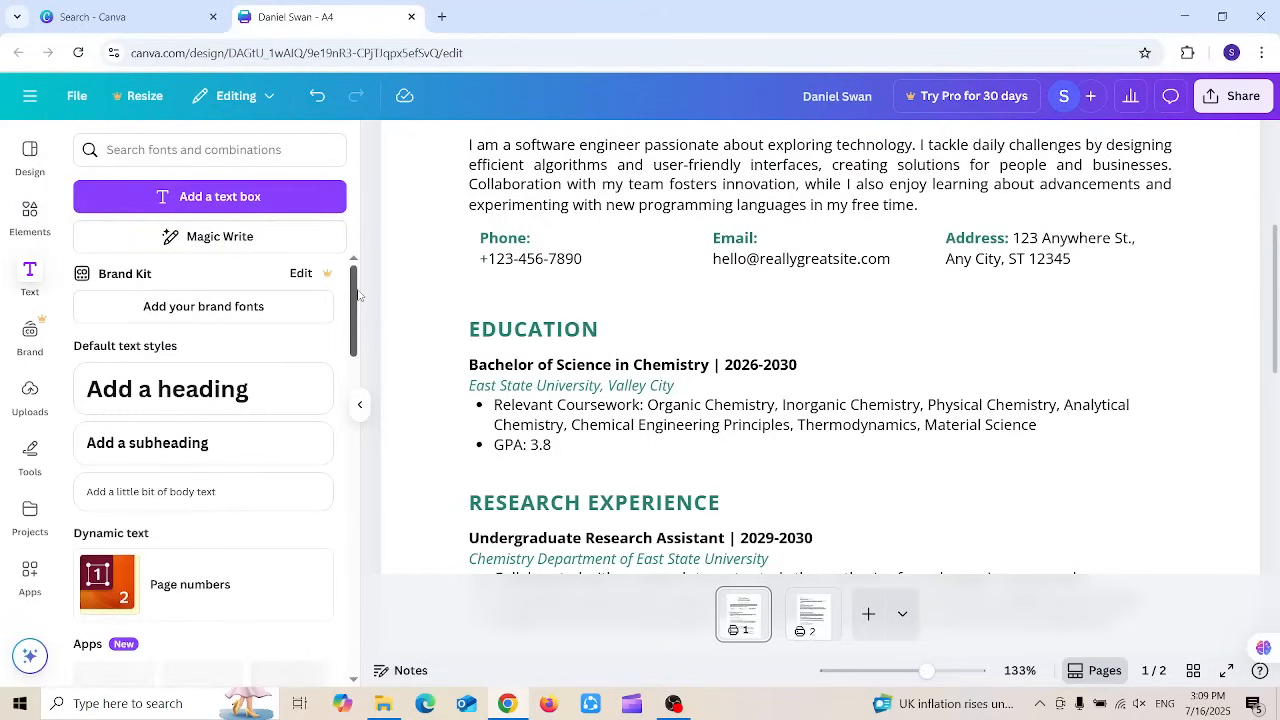
left_click_drag(358, 295, 358, 306)
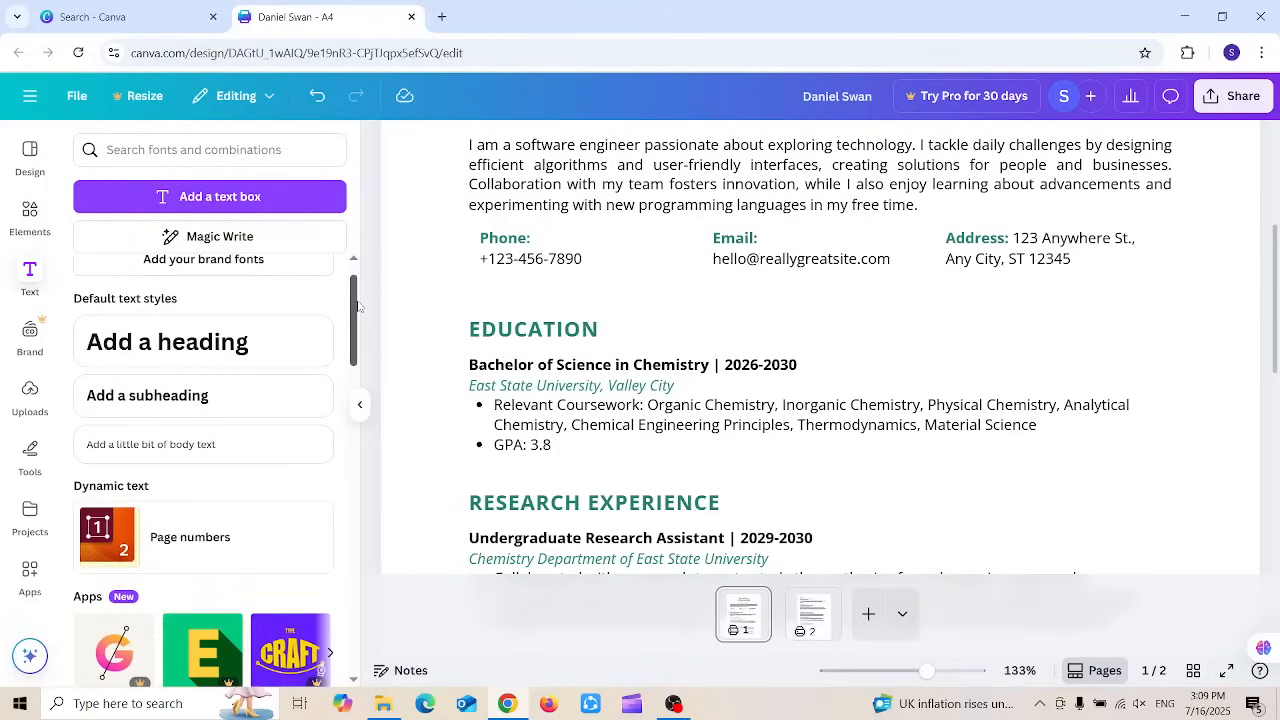
scroll(354, 300, "down", 4)
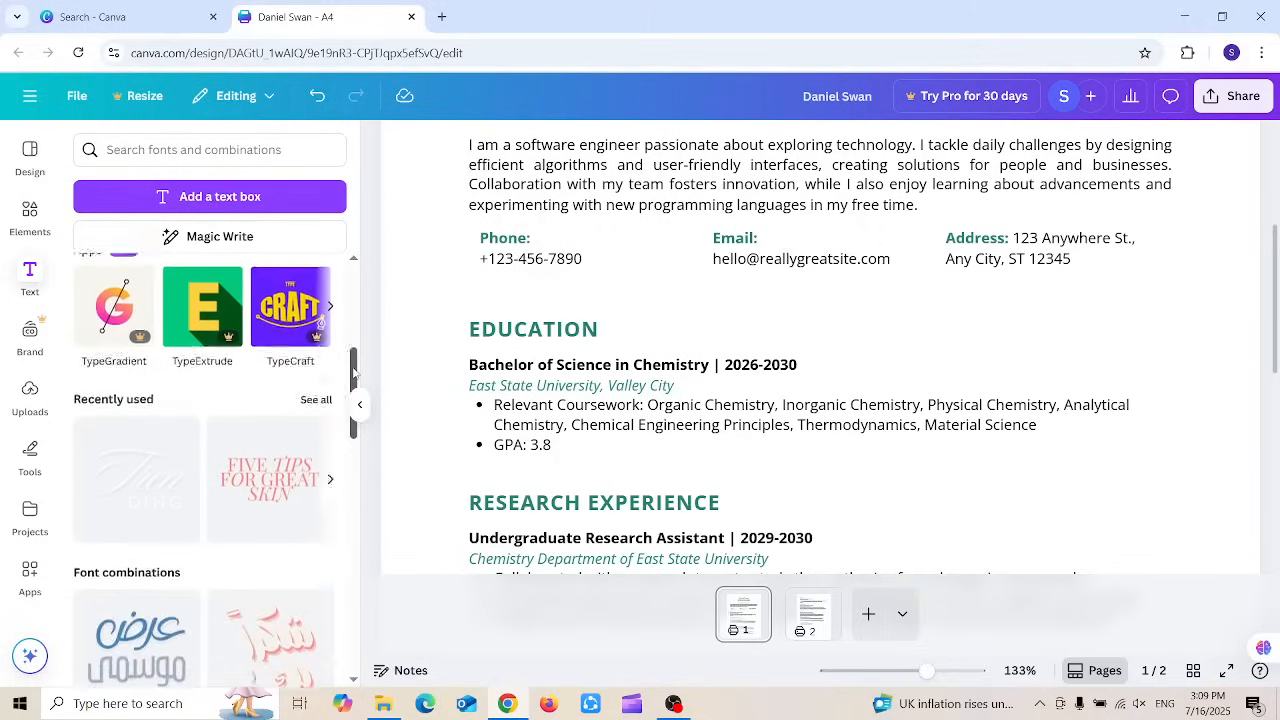
scroll(208, 250, "up", 4)
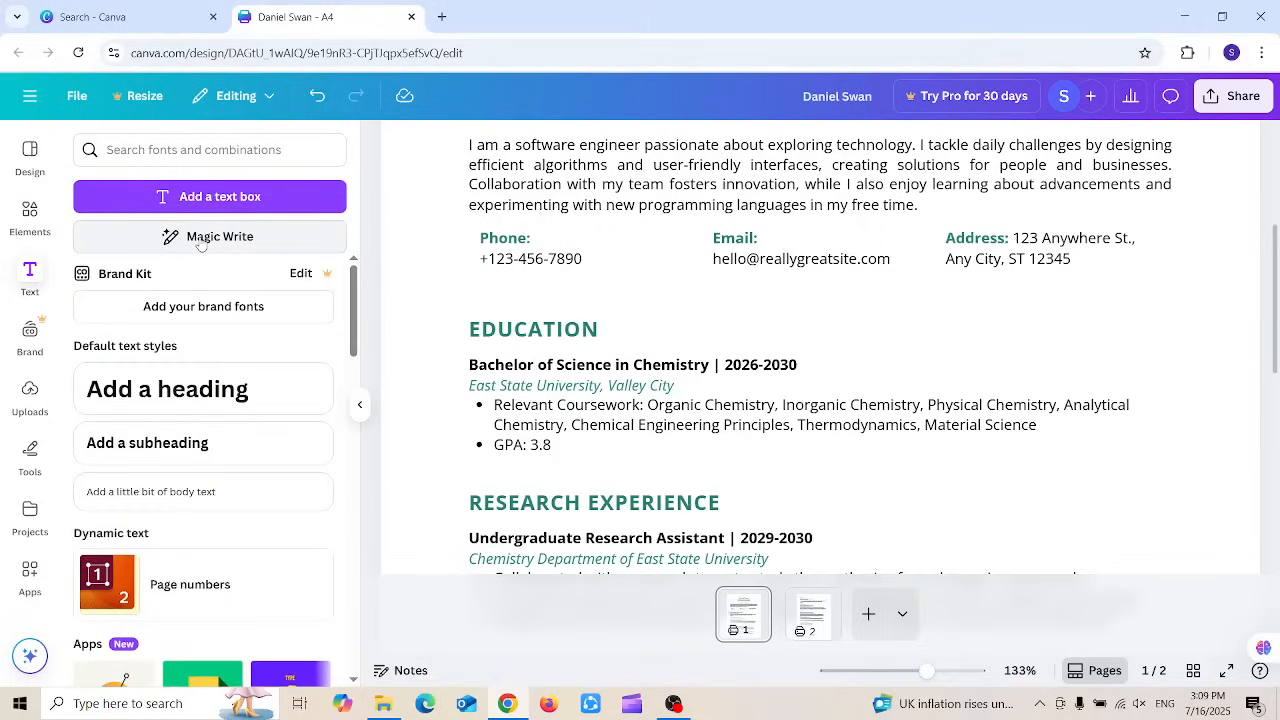
Step: Check the uploaded videos and audio files, then bring up the drawing Tools
left_click(29, 390)
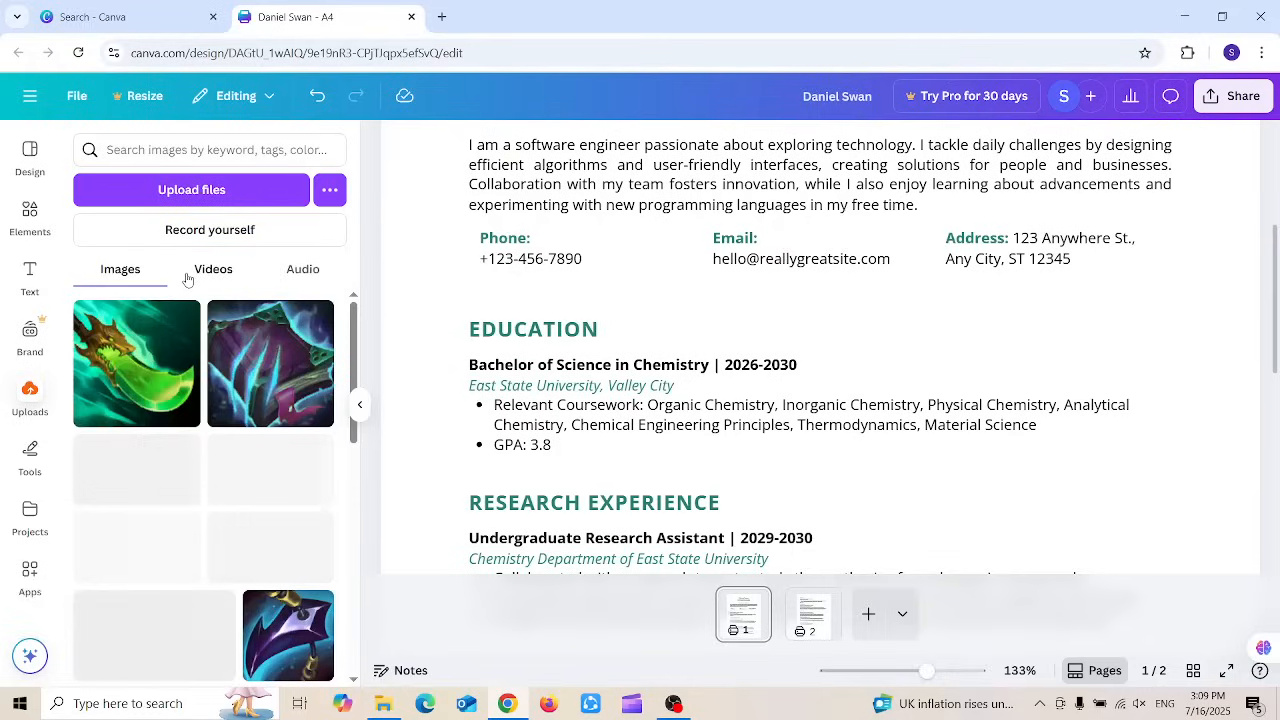
left_click(213, 269)
left_click(305, 269)
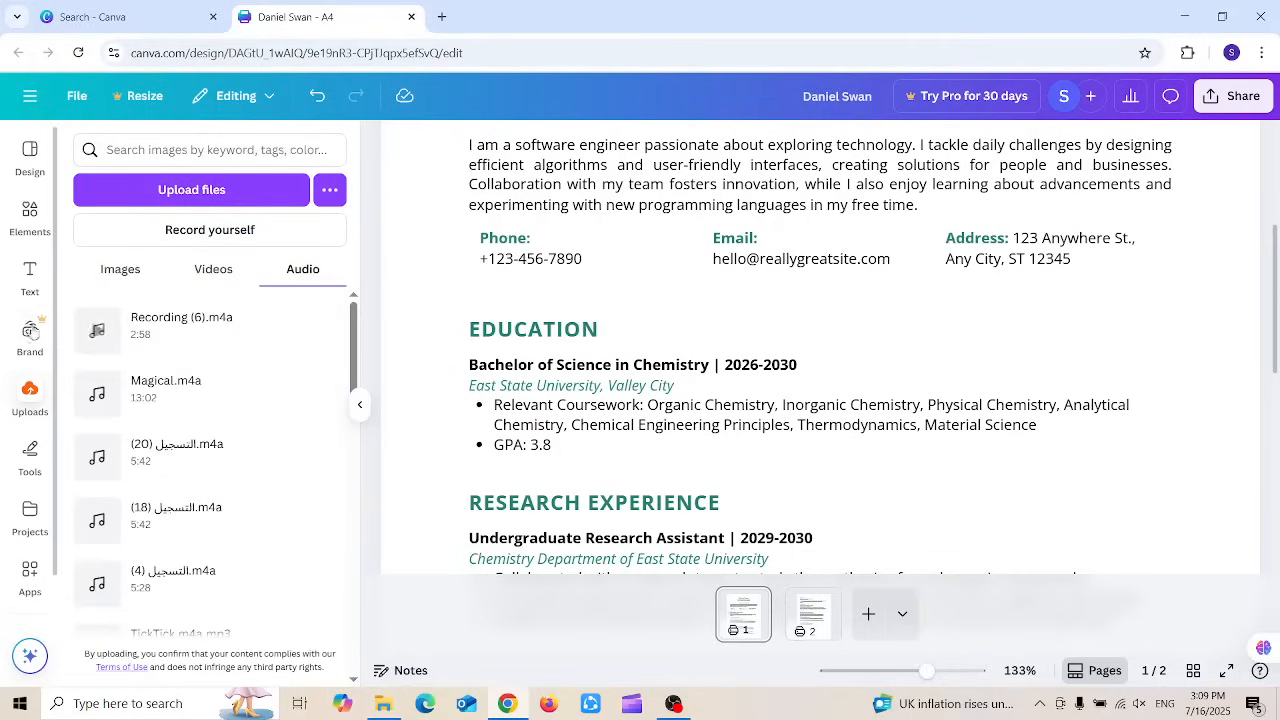
left_click(33, 458)
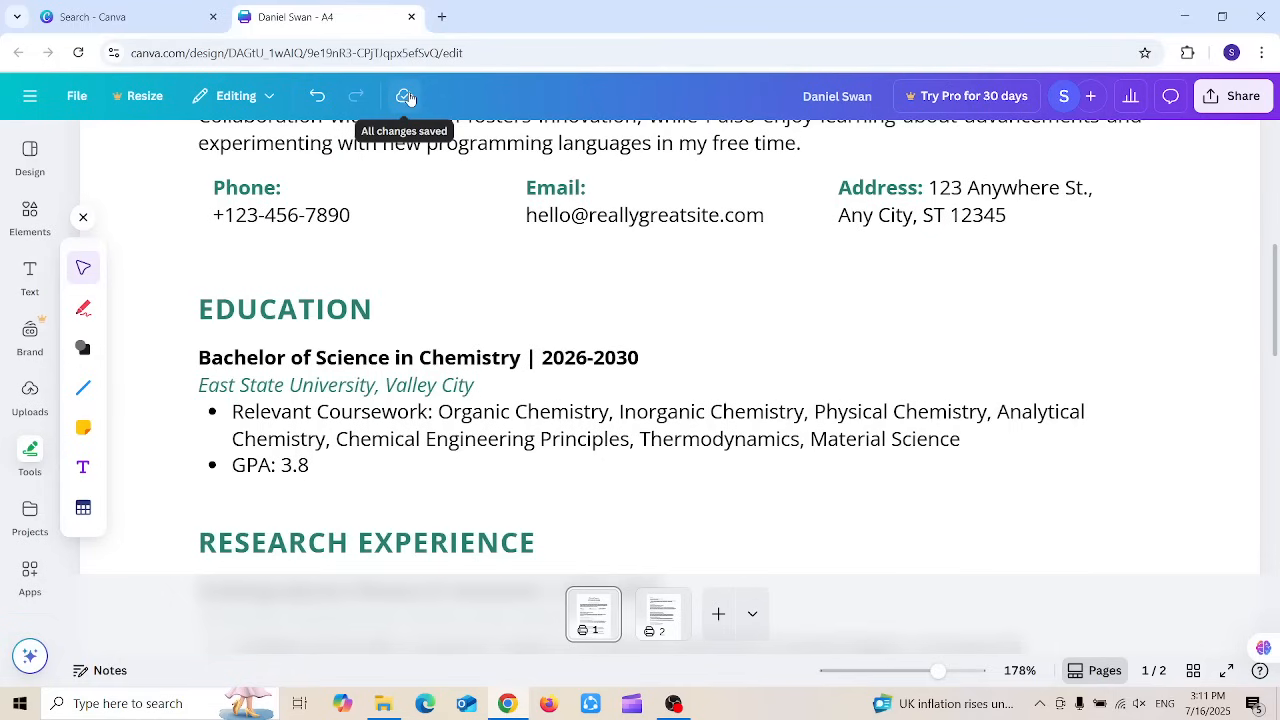
Step: Change the design's mode from Editing to Viewing so the resume is read-only
left_click(30, 507)
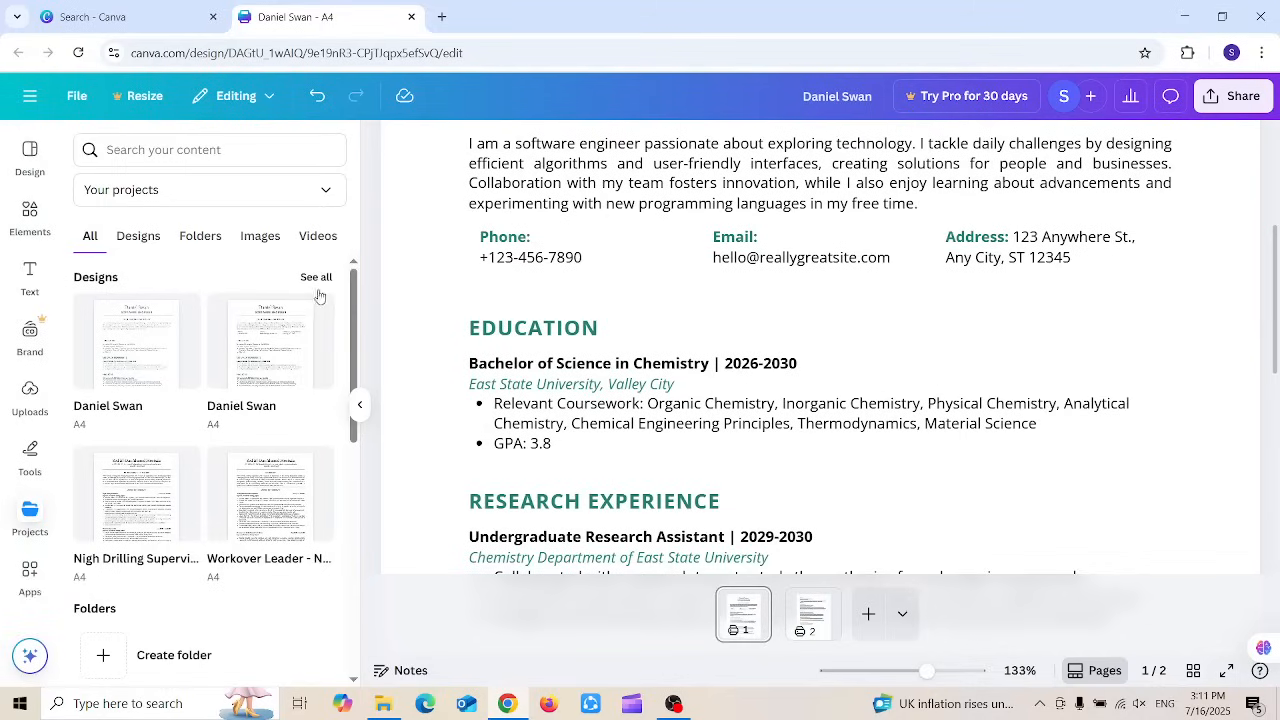
left_click_drag(351, 312, 353, 265)
left_click(268, 97)
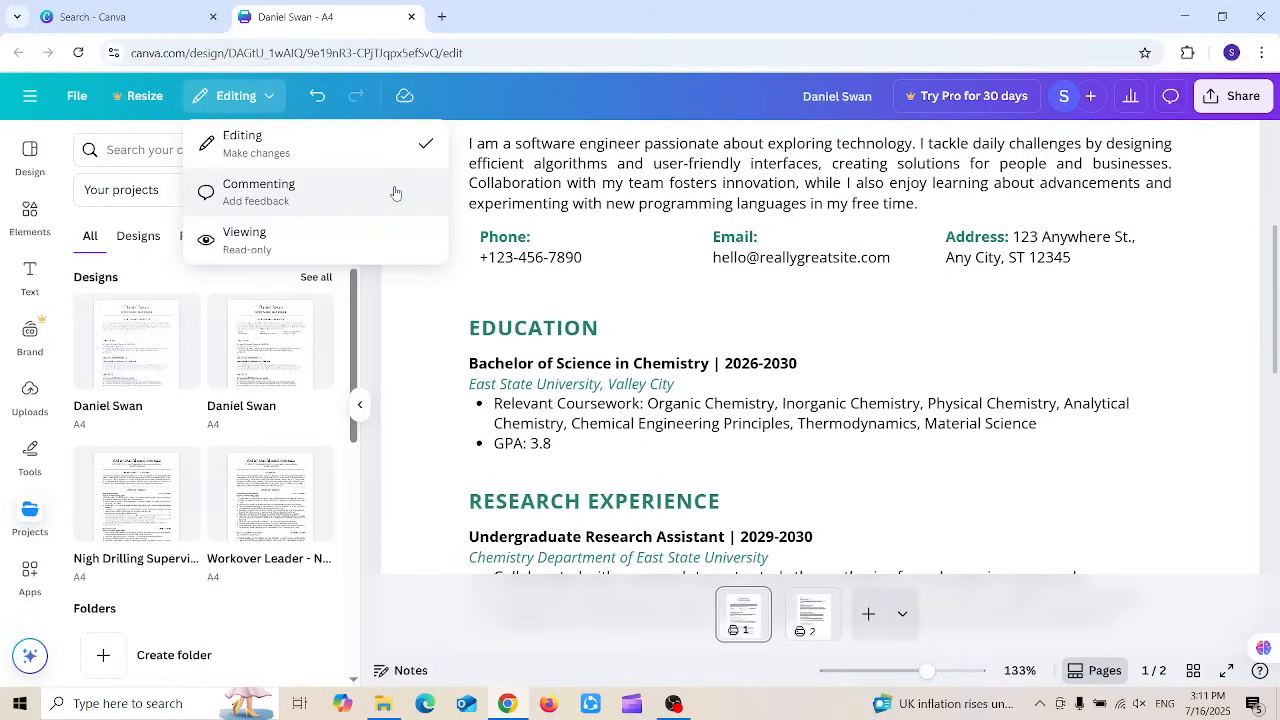
left_click(322, 233)
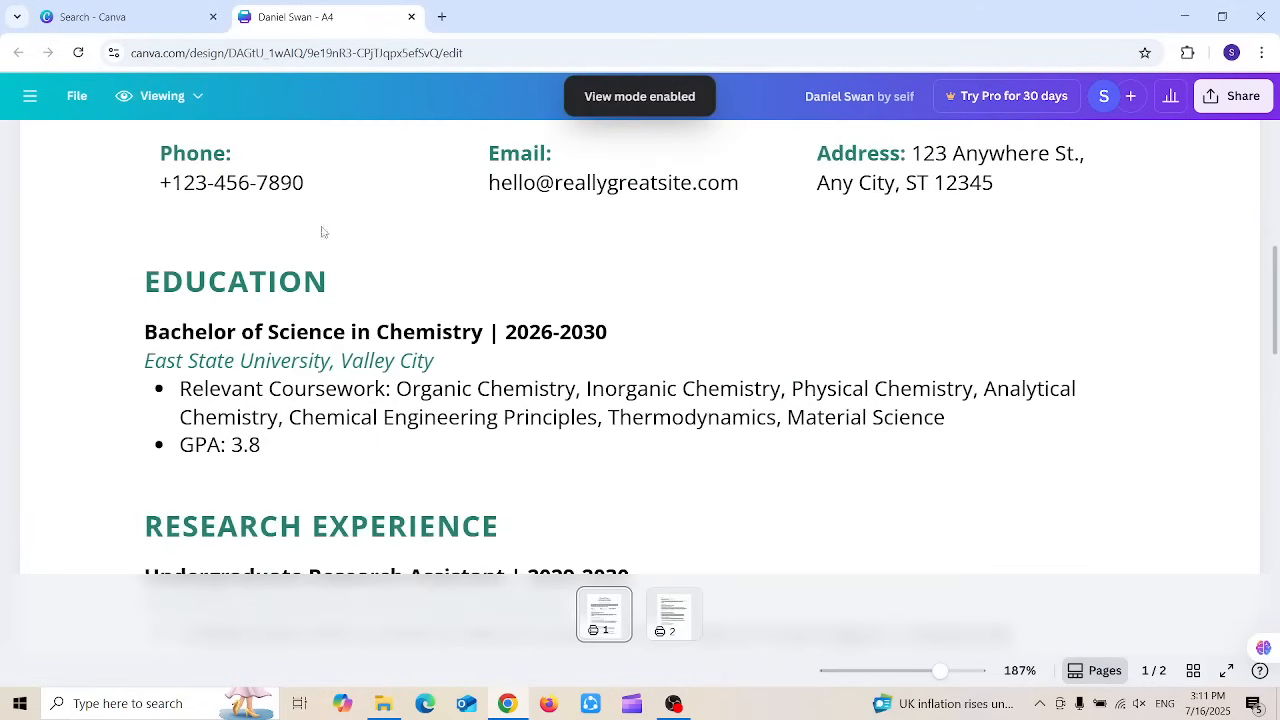
left_click_drag(1273, 248, 1206, 166)
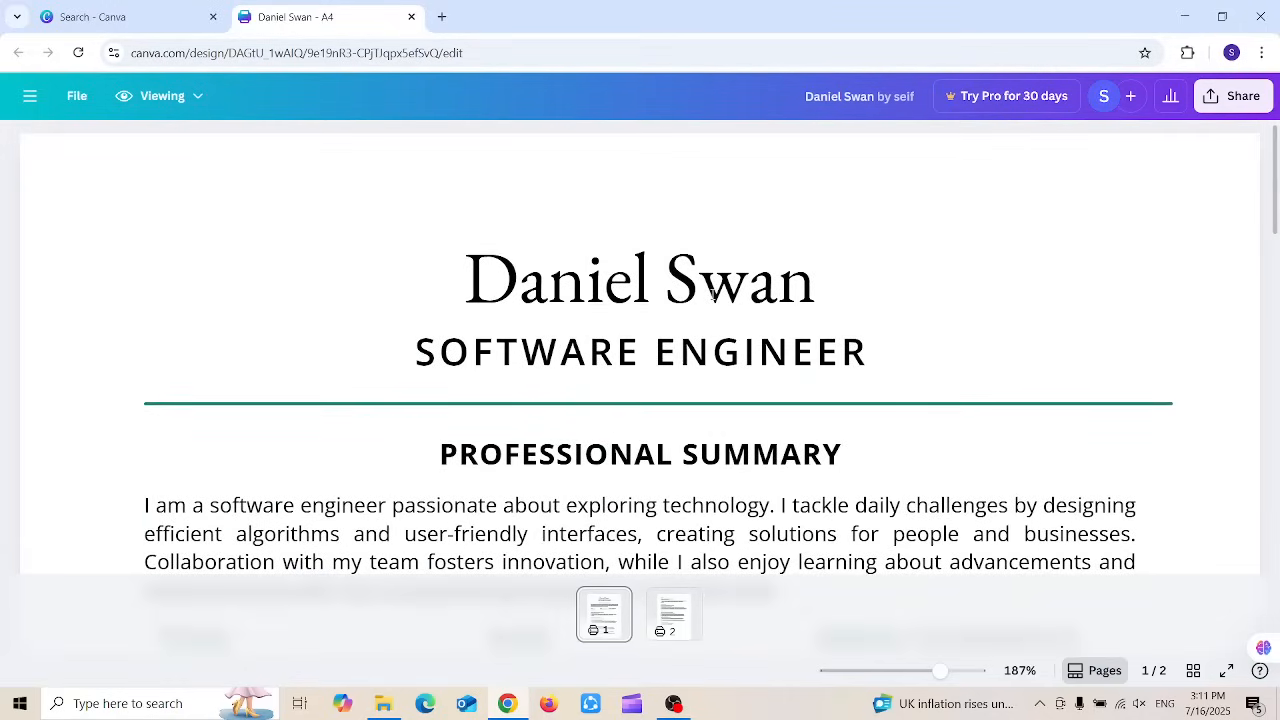
Step: Show all publishing options under Share and scroll to Download, Google Drive and Dropbox
left_click(1240, 97)
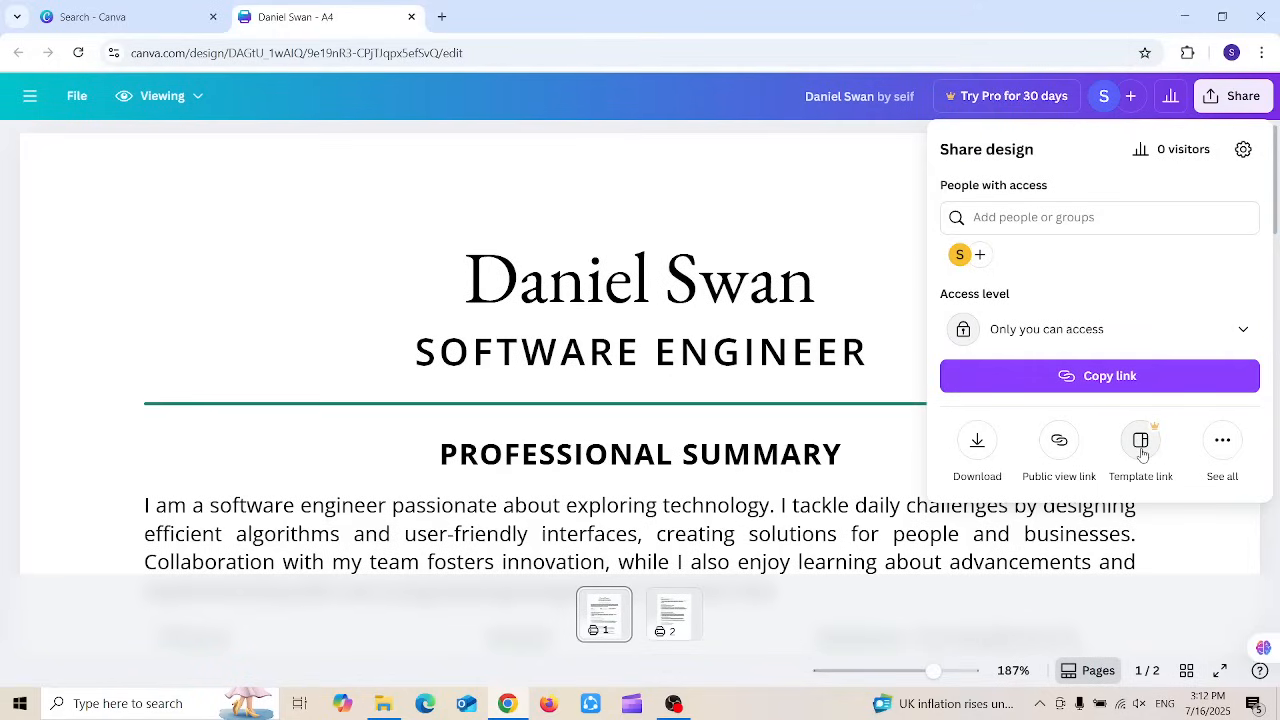
left_click(1223, 442)
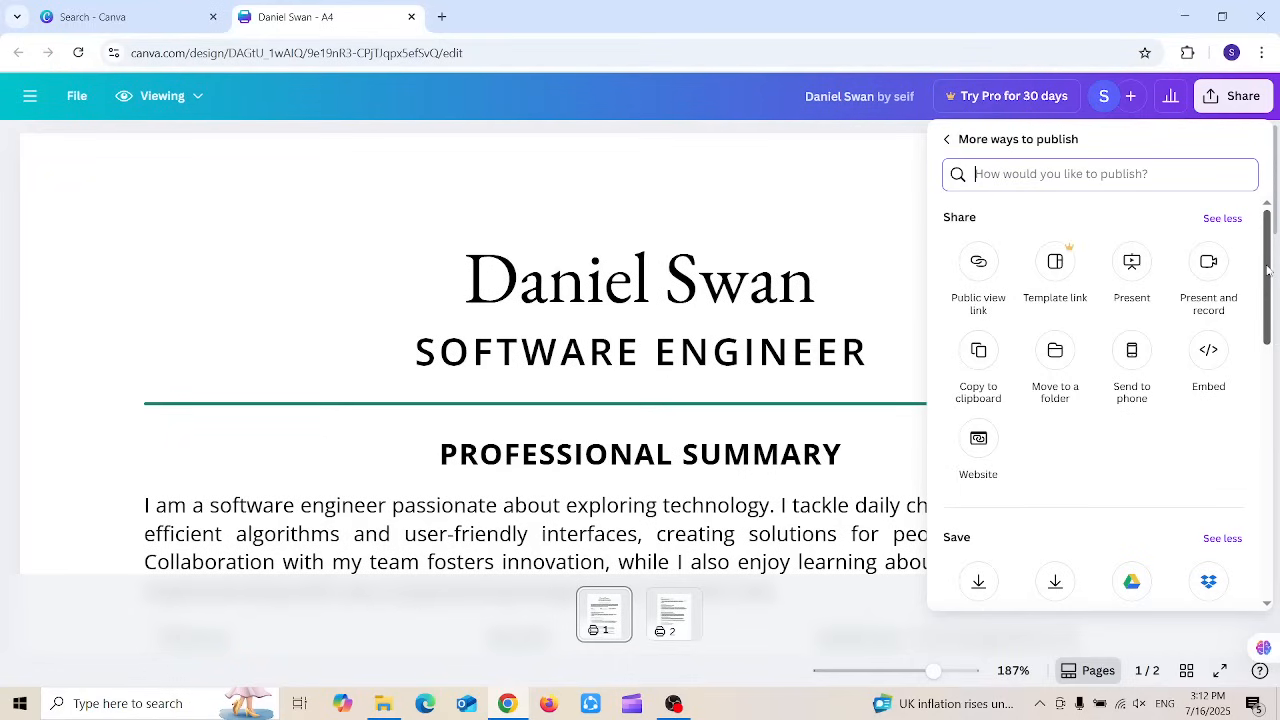
left_click_drag(1267, 270, 1266, 308)
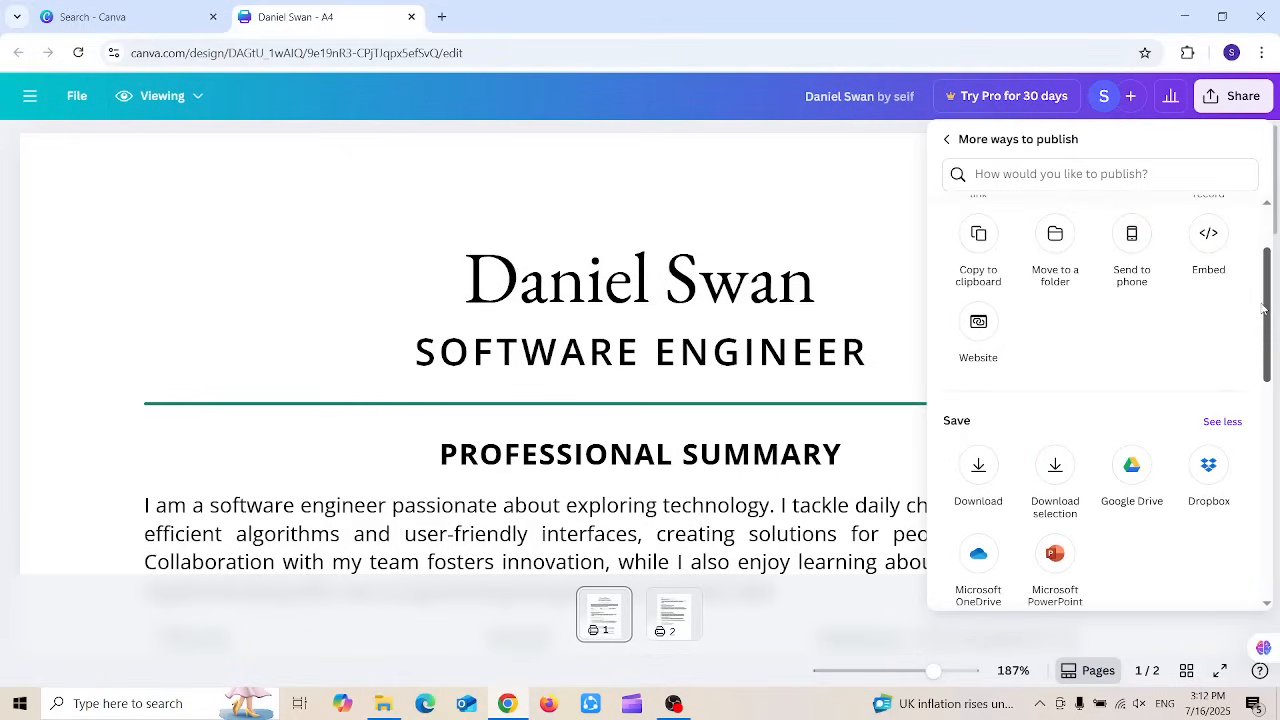
Step: Download the resume as PDF Standard with pages 1–2 selected, then dismiss the completion notice
left_click(979, 467)
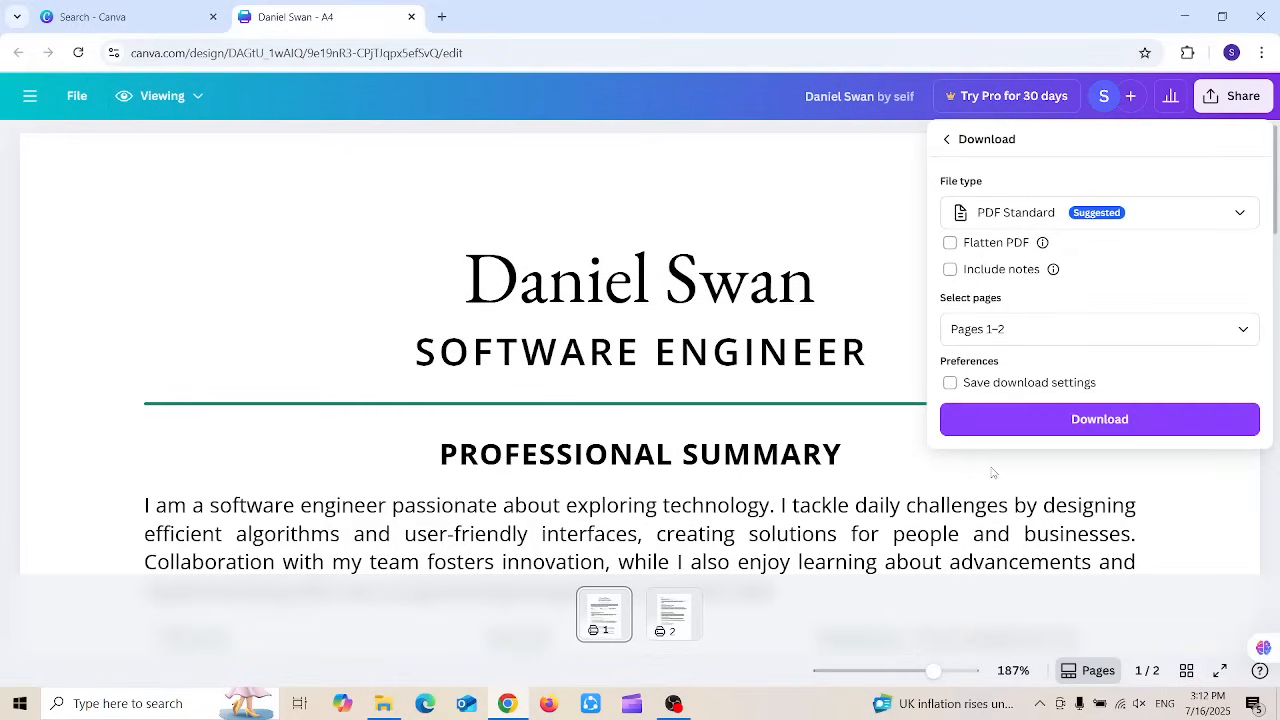
left_click(1157, 220)
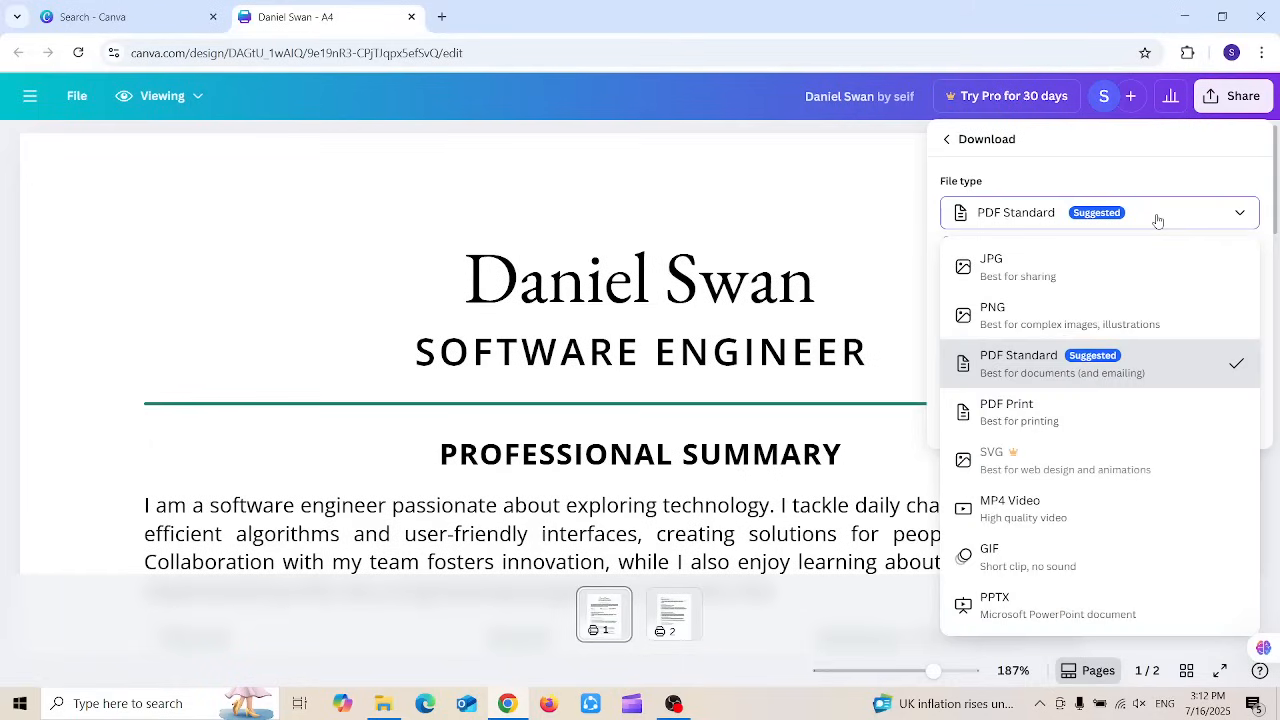
left_click(988, 368)
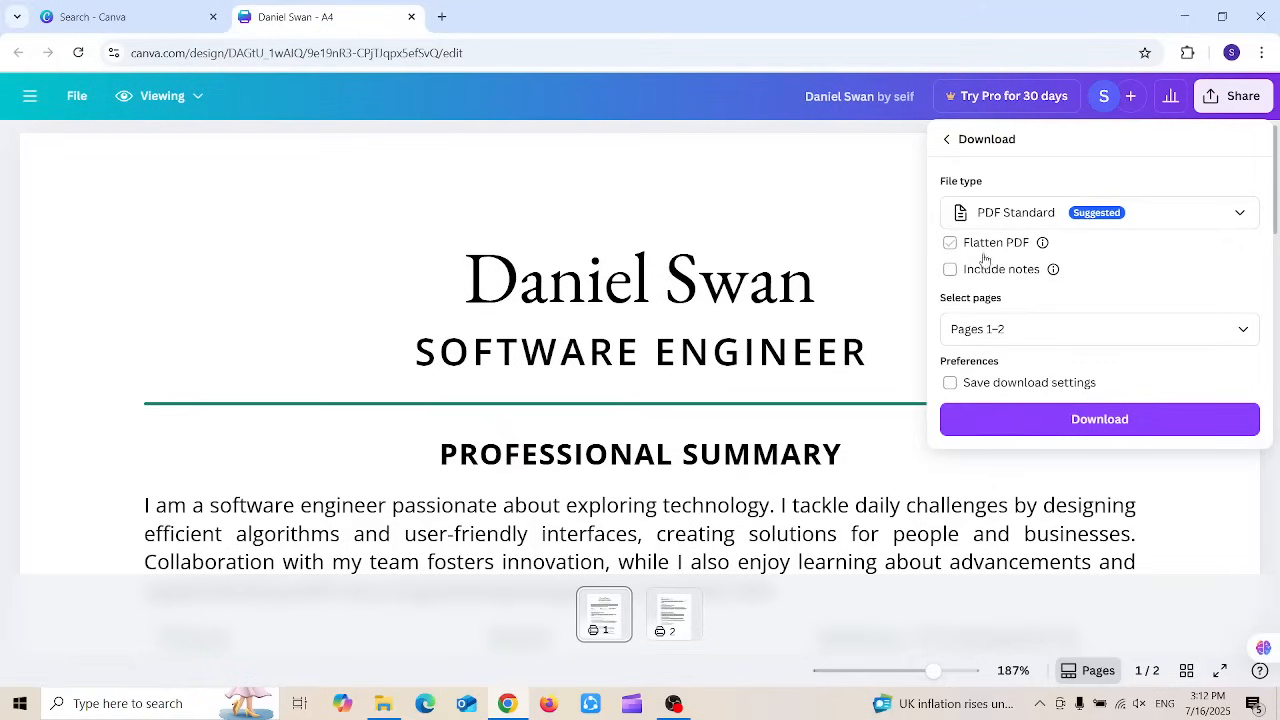
left_click(1037, 327)
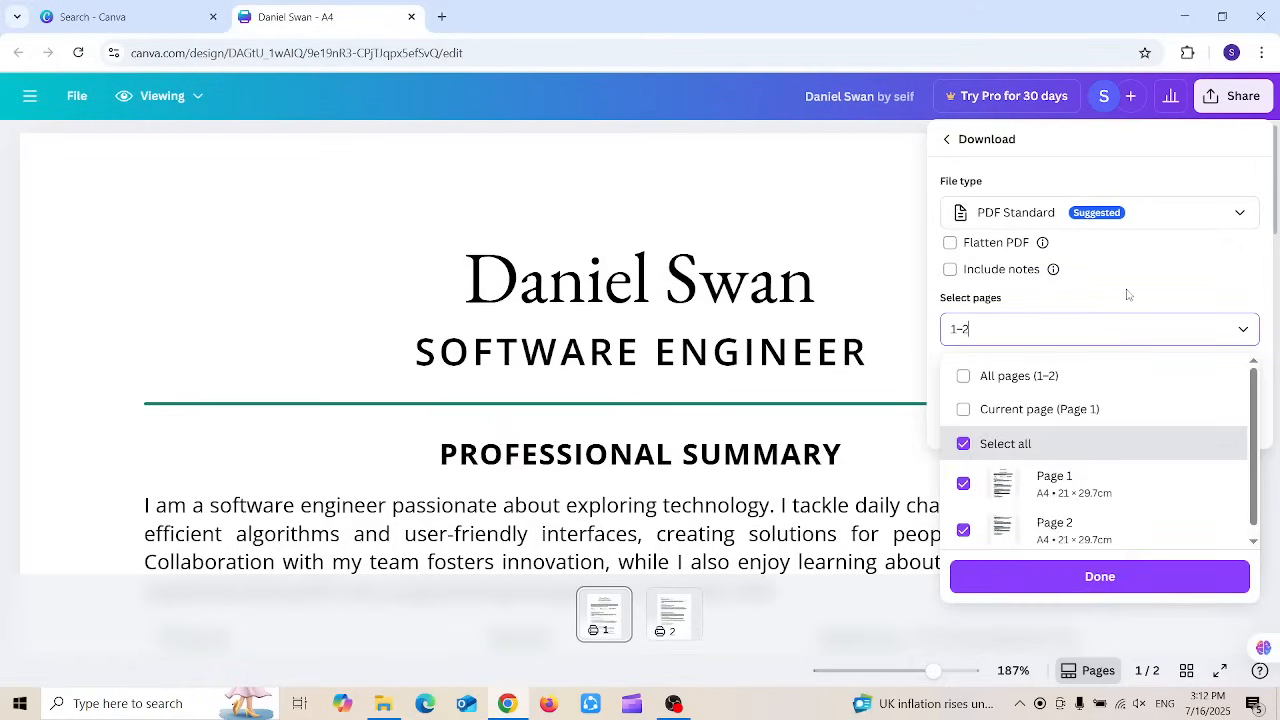
left_click(1145, 170)
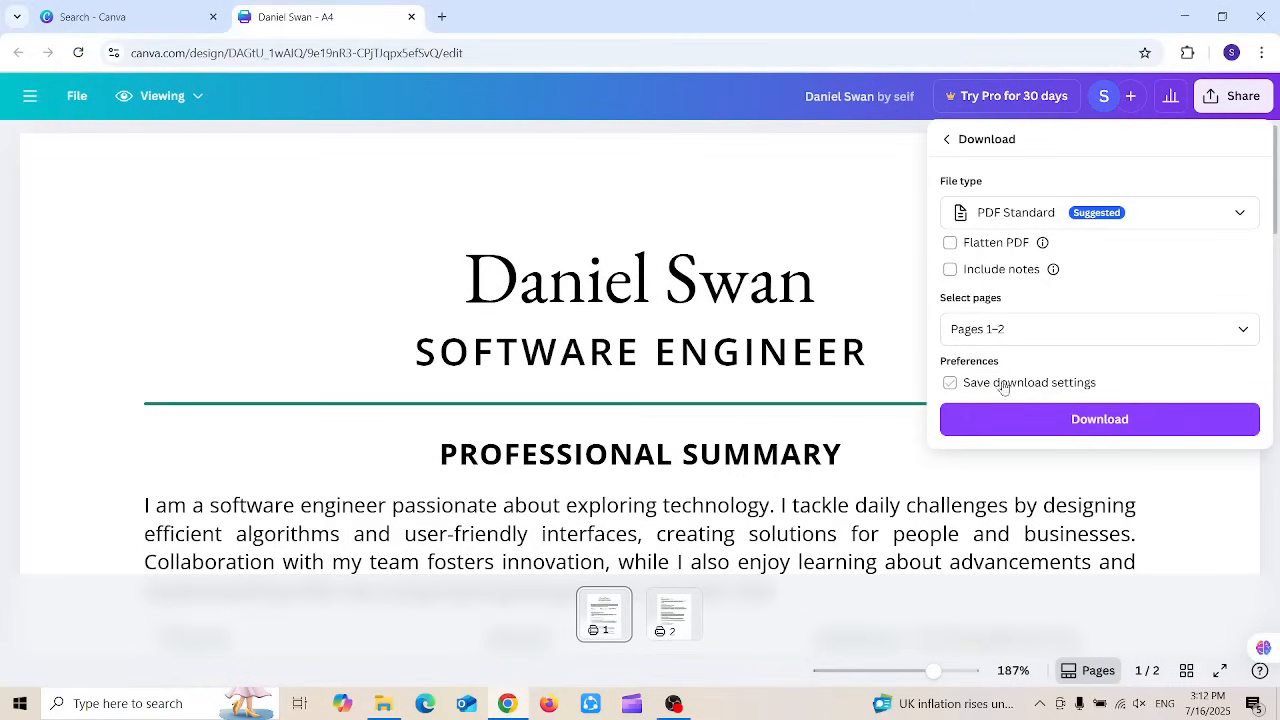
left_click(1019, 416)
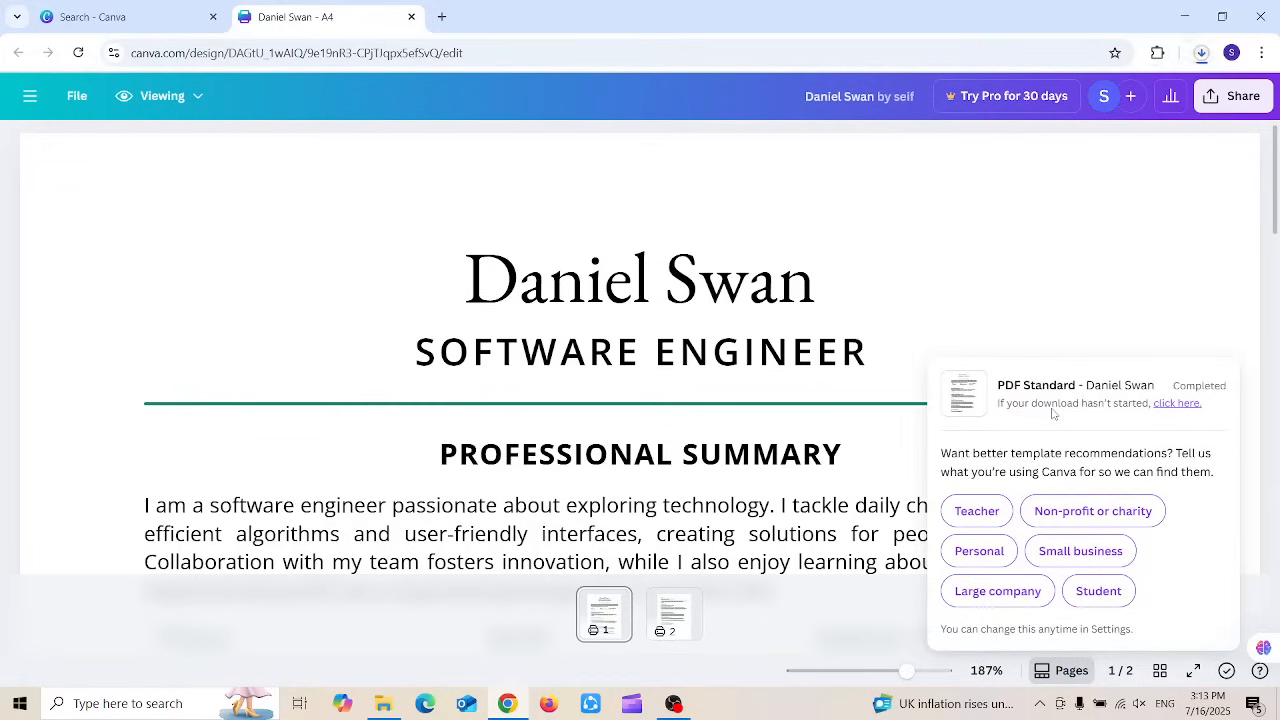
left_click(476, 287)
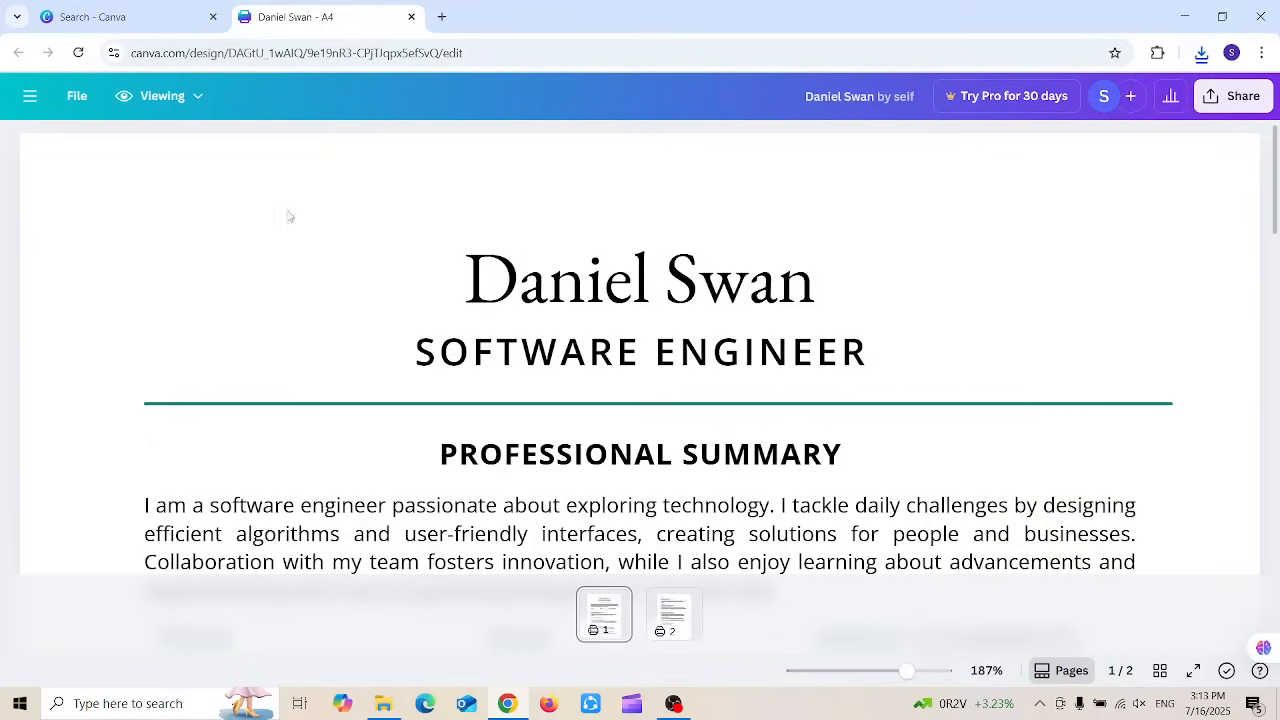
Step: Create a new Cover Letter (Portrait) design by searching 'cover letter' in Create a design
left_click(192, 100)
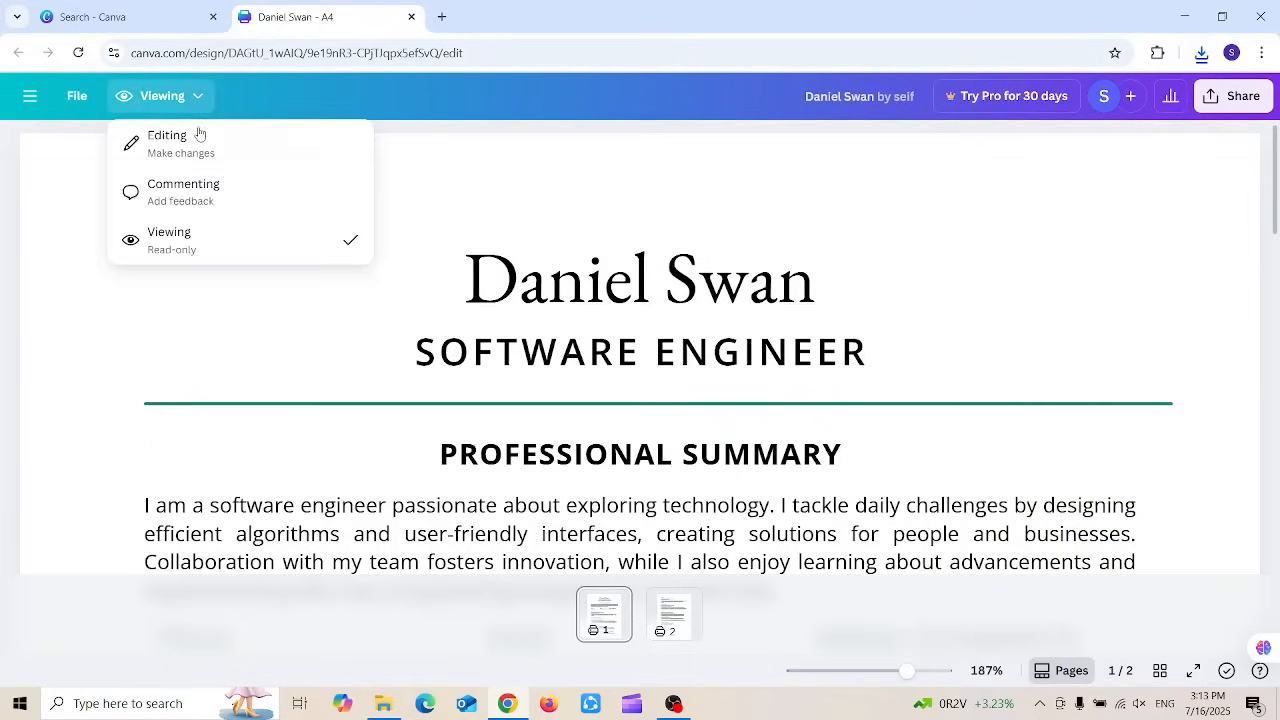
left_click(38, 101)
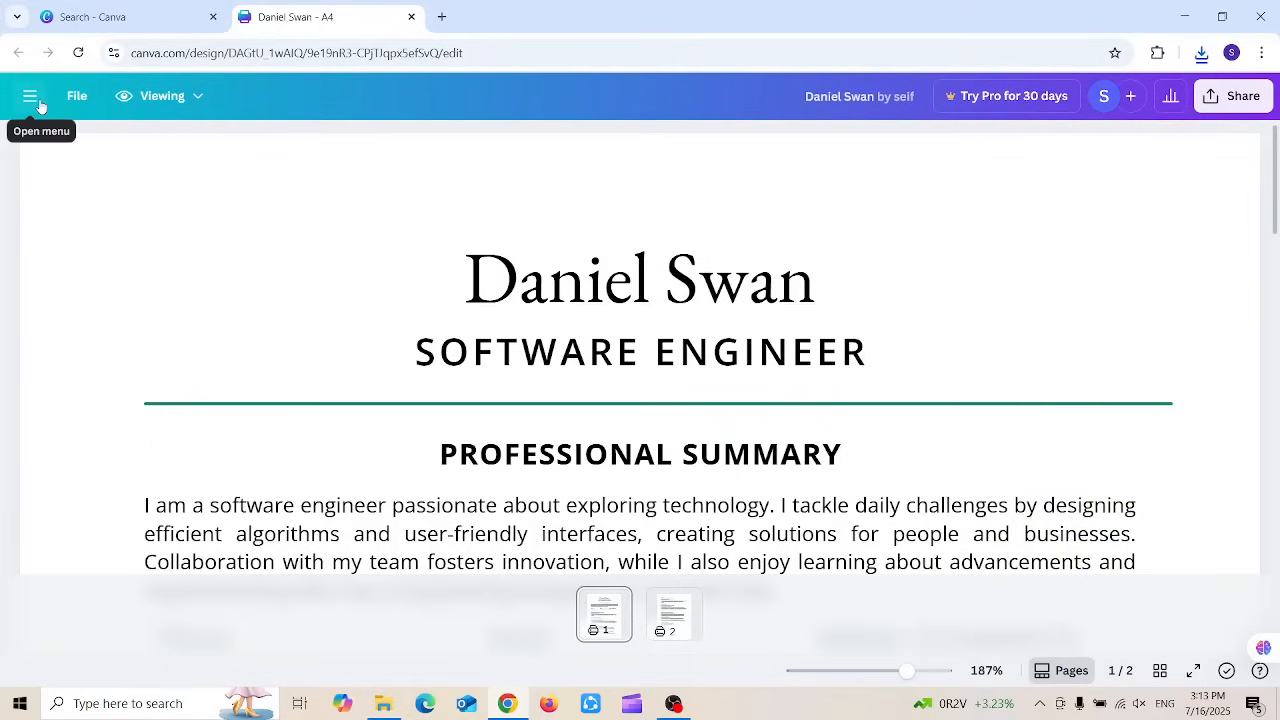
left_click(36, 100)
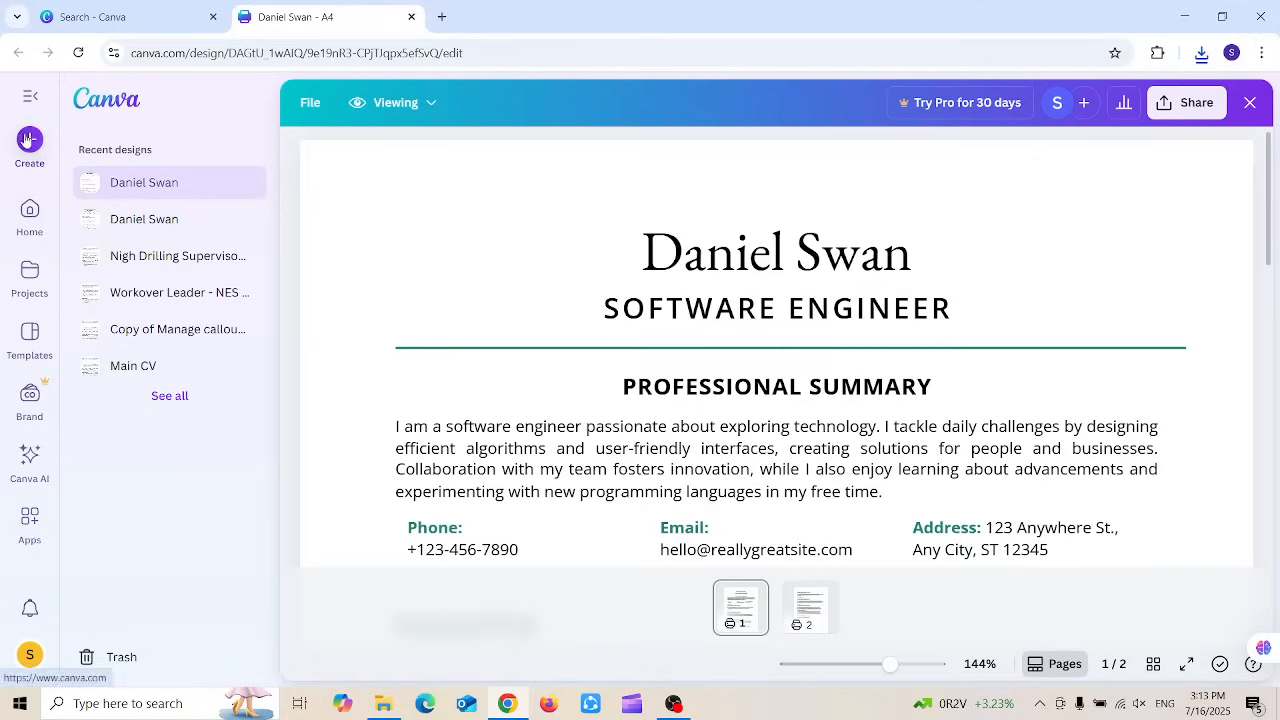
left_click(29, 140)
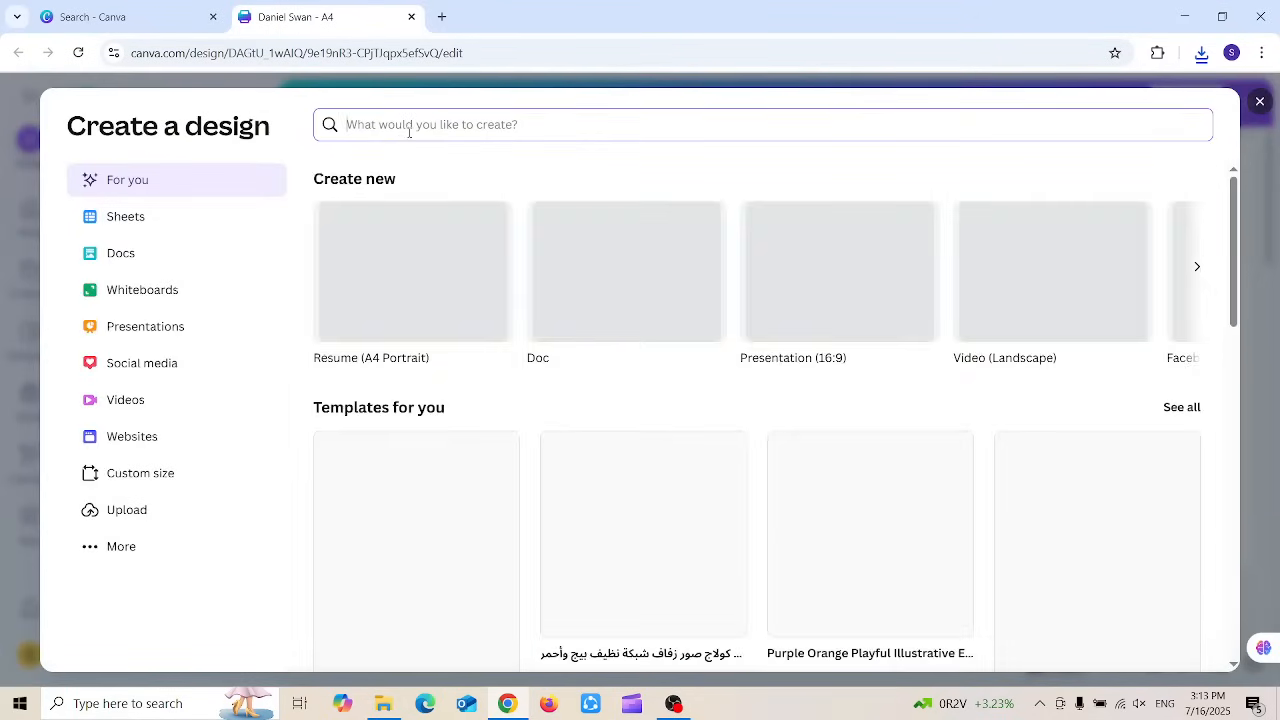
type("cover")
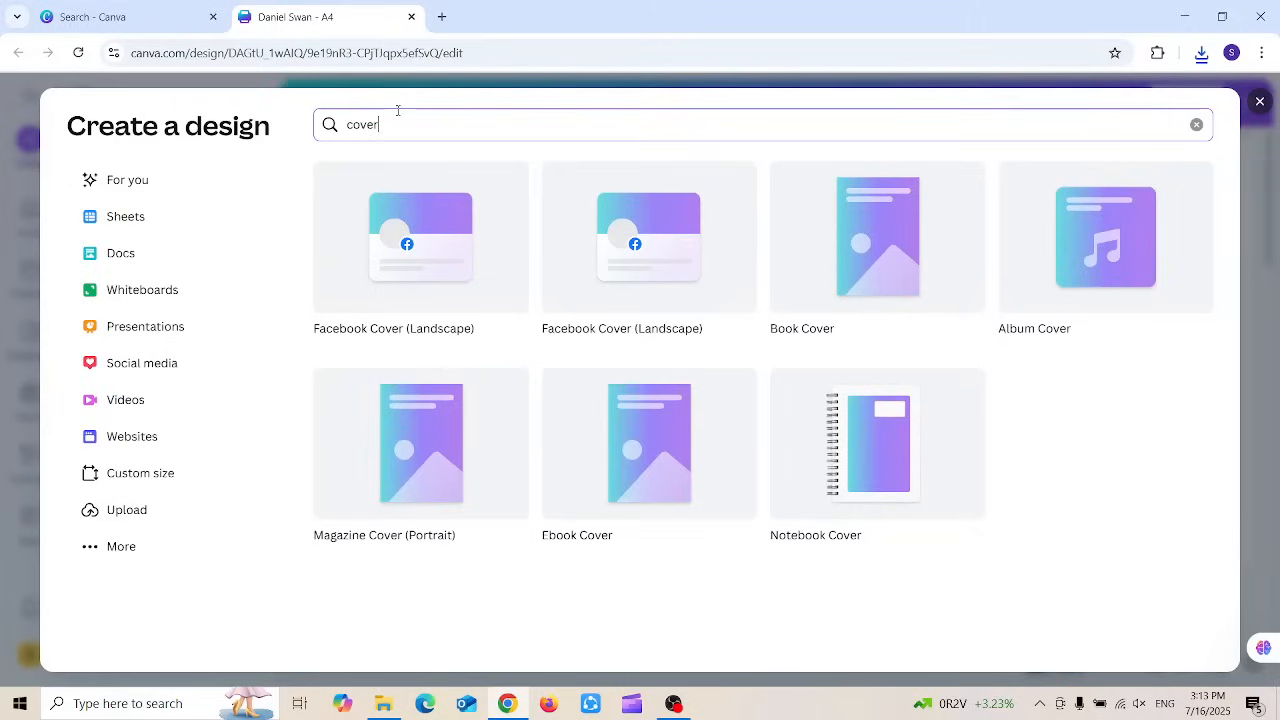
type("letter")
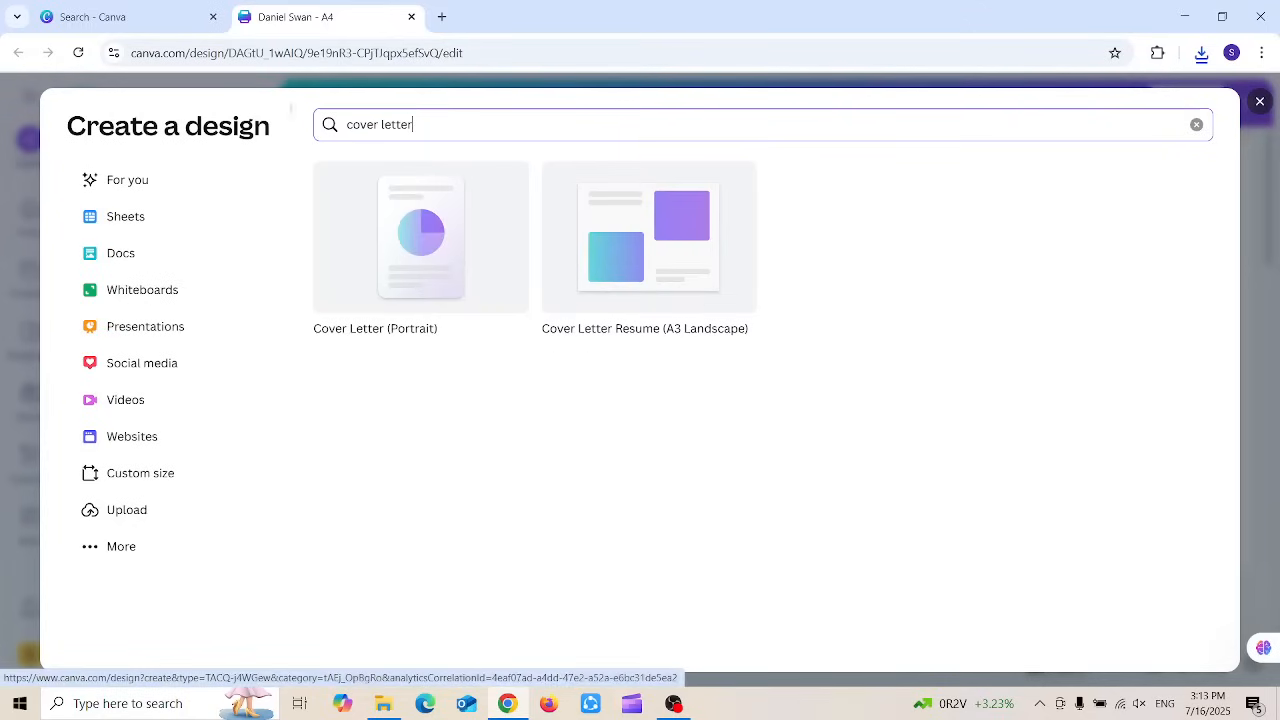
left_click(359, 223)
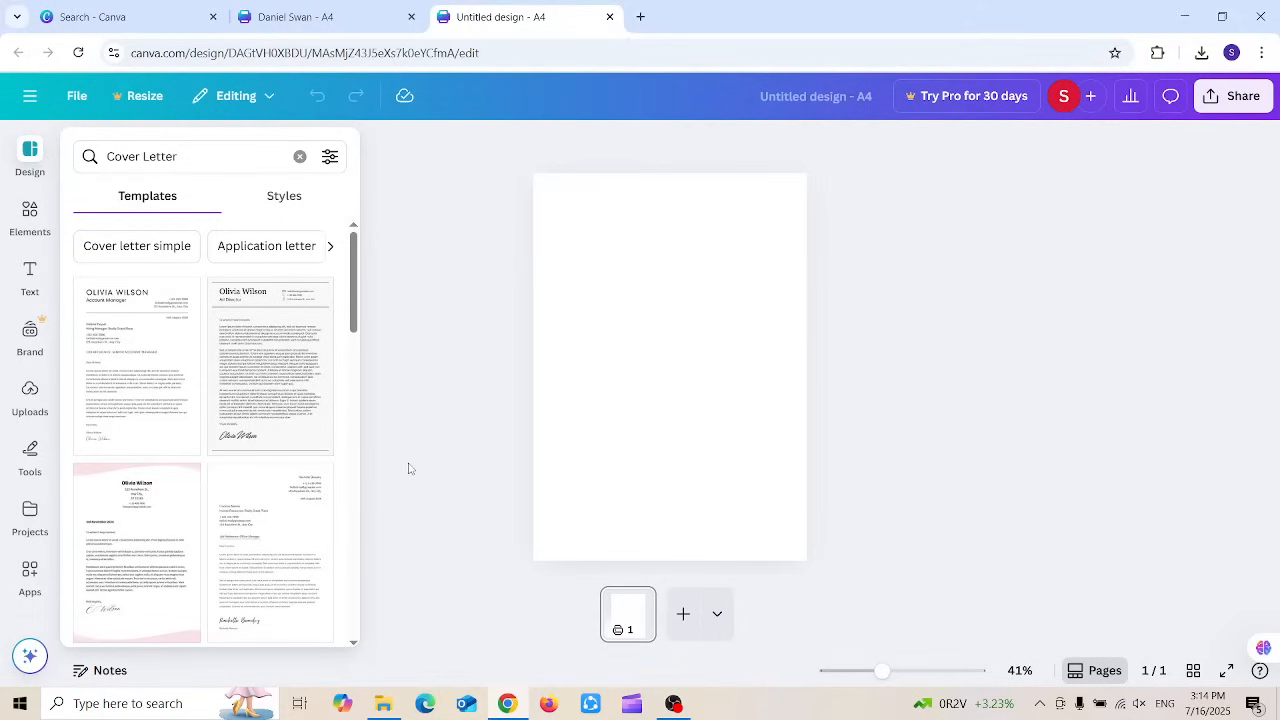
Step: Apply the purple-wave Black & White Simple Modern Cover Letter template and zoom to Fill
scroll(355, 289, "down", 1)
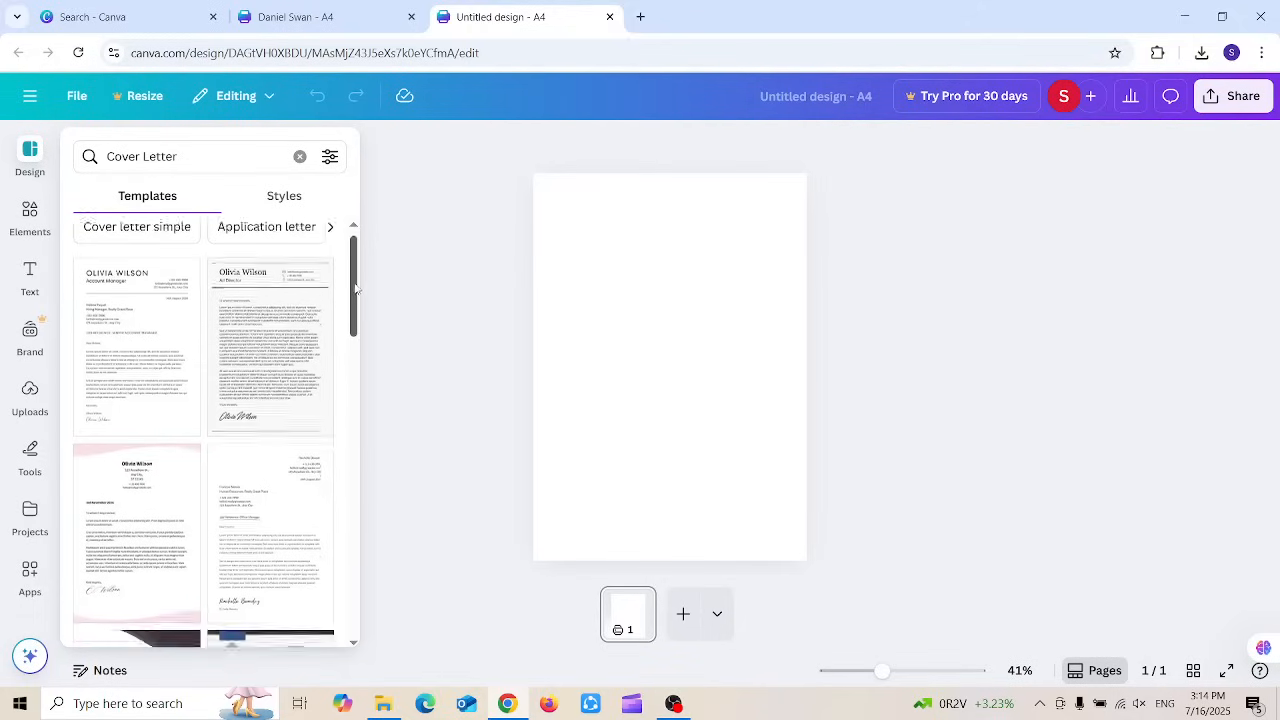
left_click_drag(354, 289, 350, 345)
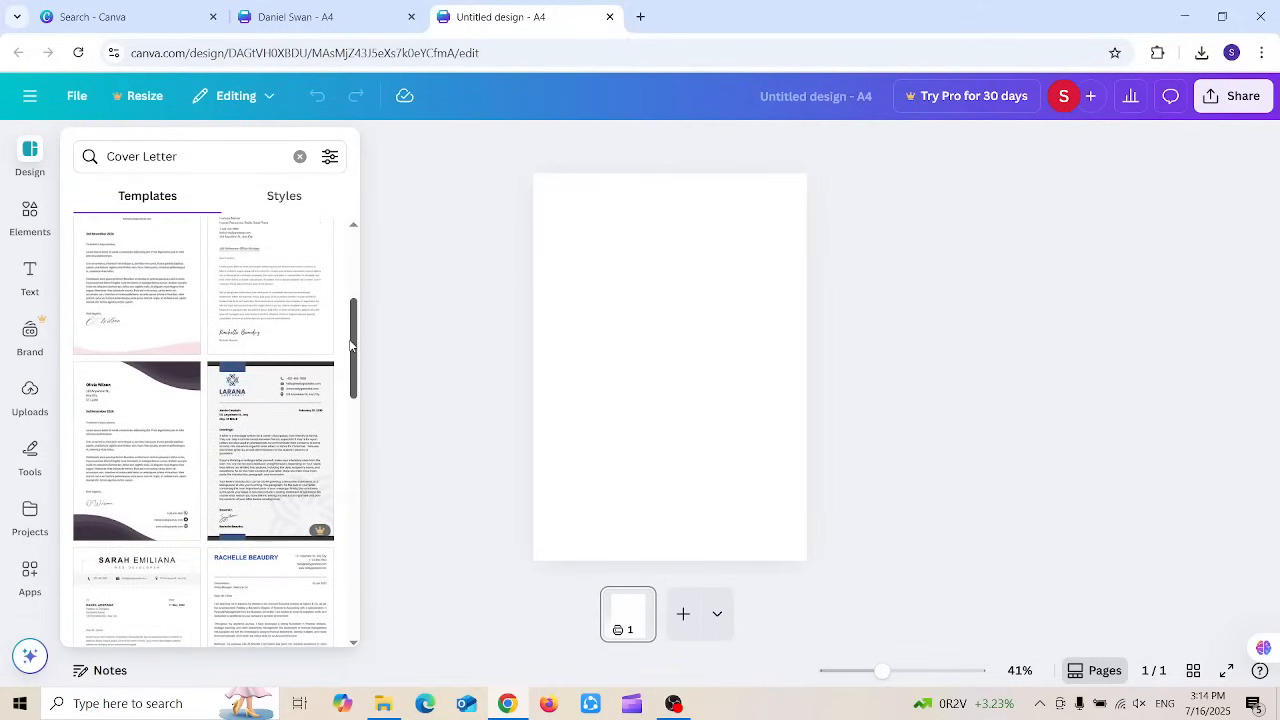
left_click(150, 436)
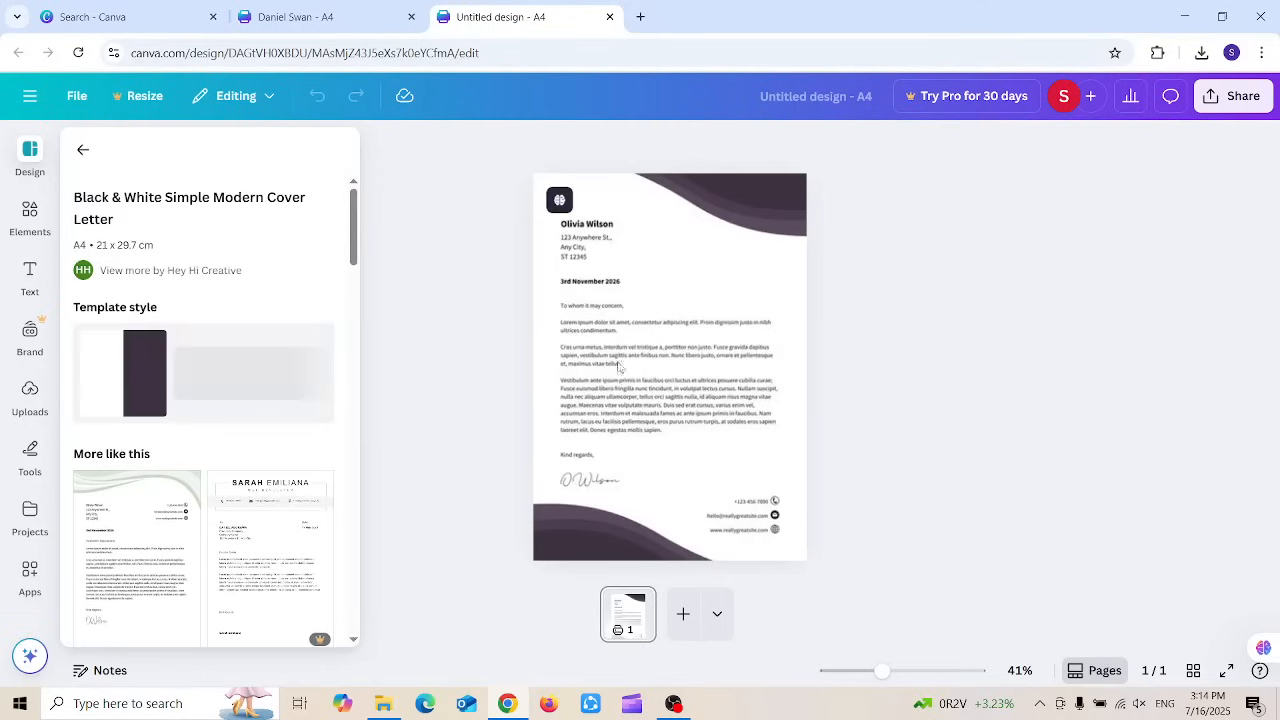
left_click(1012, 671)
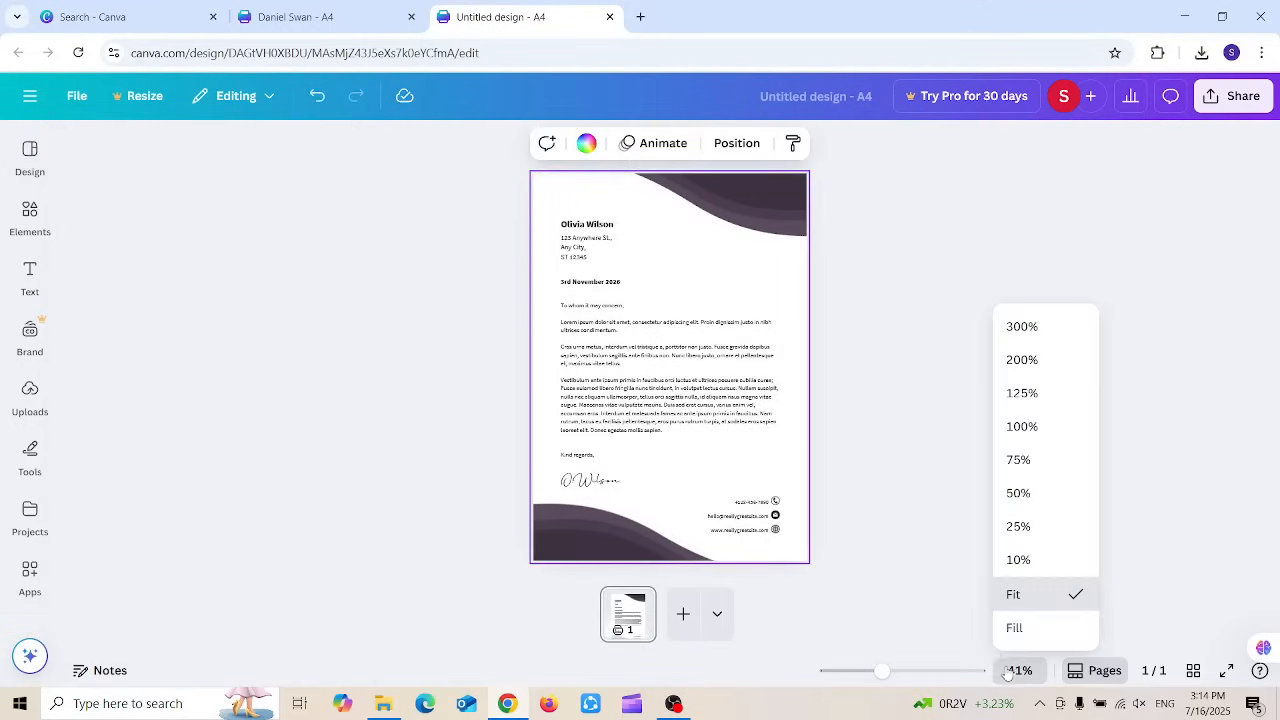
left_click(1014, 626)
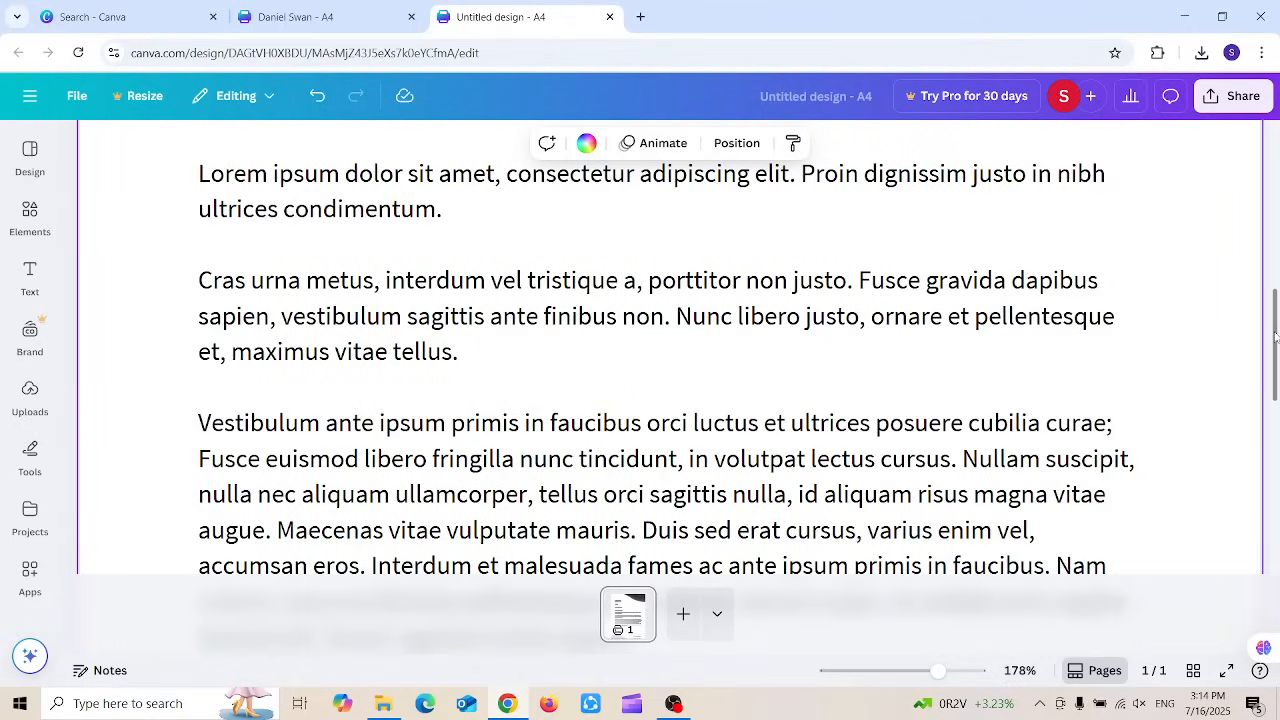
Step: Inspect the contact block's phone icon and the Elements library, then deselect the wave shape
mouse_move(1275, 337)
left_mouse_down()
mouse_move(1276, 193)
mouse_move(1277, 515)
mouse_move(1277, 408)
mouse_move(1249, 421)
mouse_move(1243, 518)
left_mouse_up()
scroll(1234, 491, "up", 2)
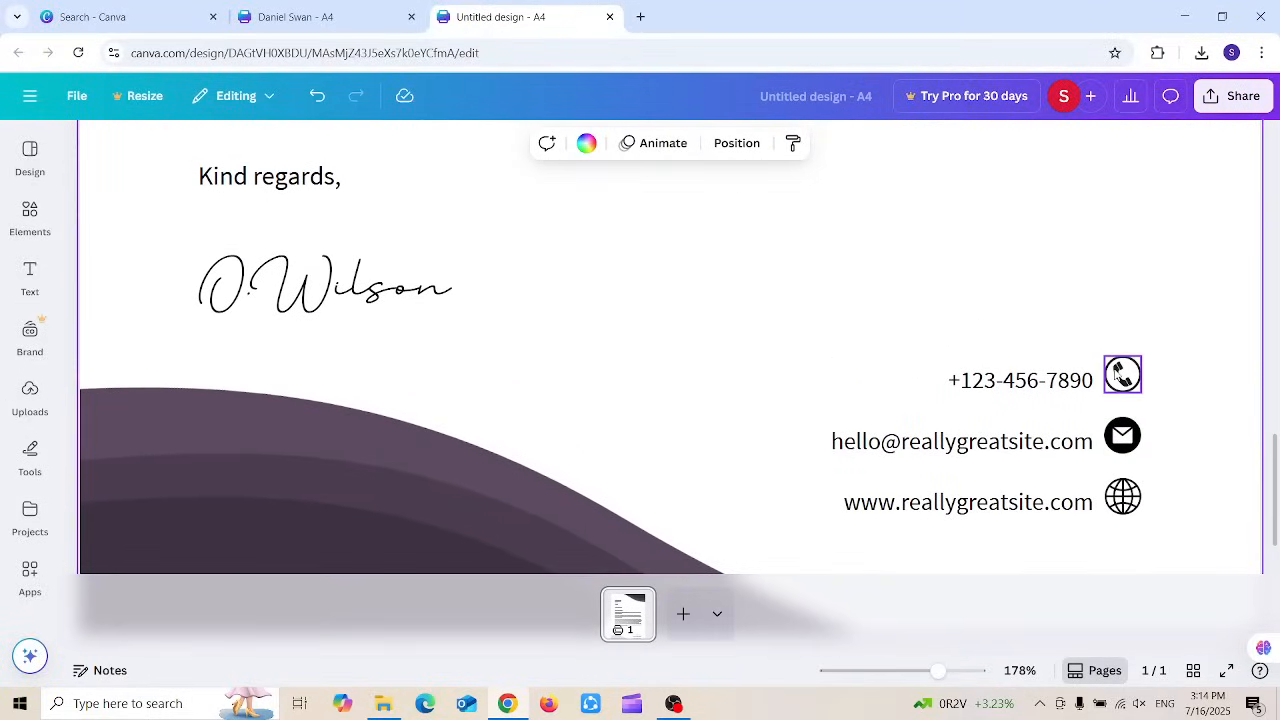
left_click(1124, 385)
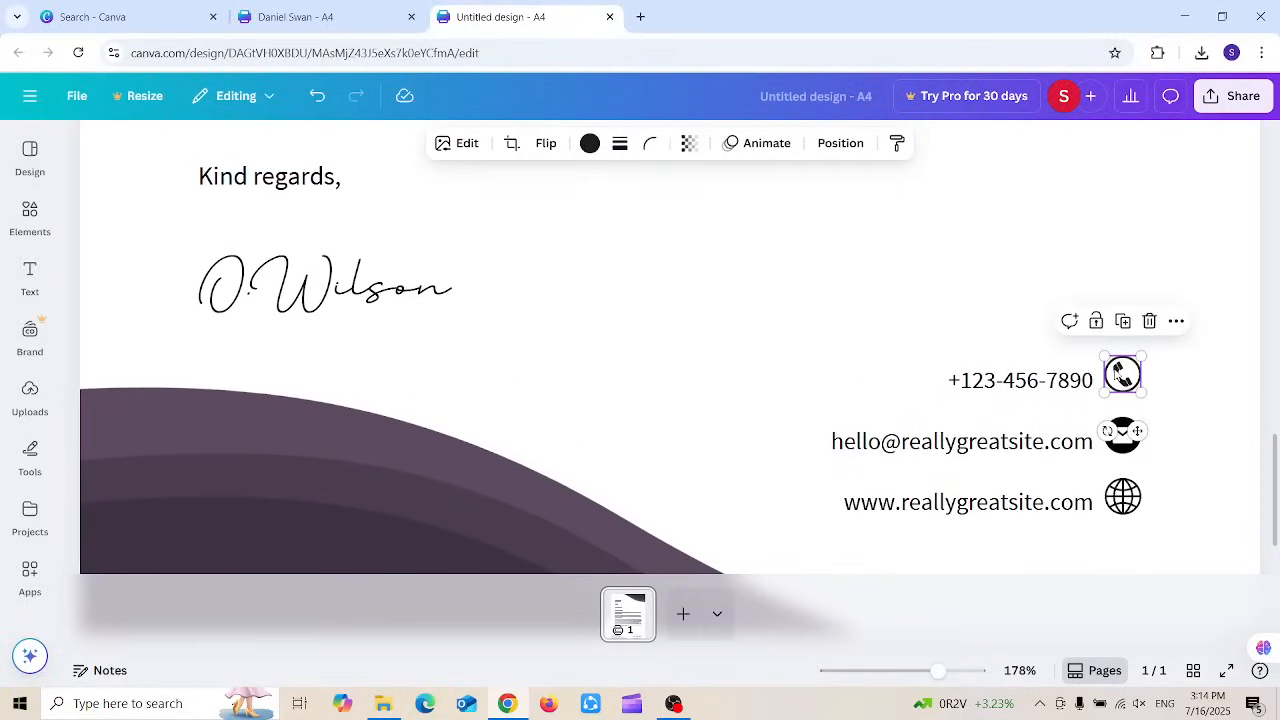
left_click(30, 212)
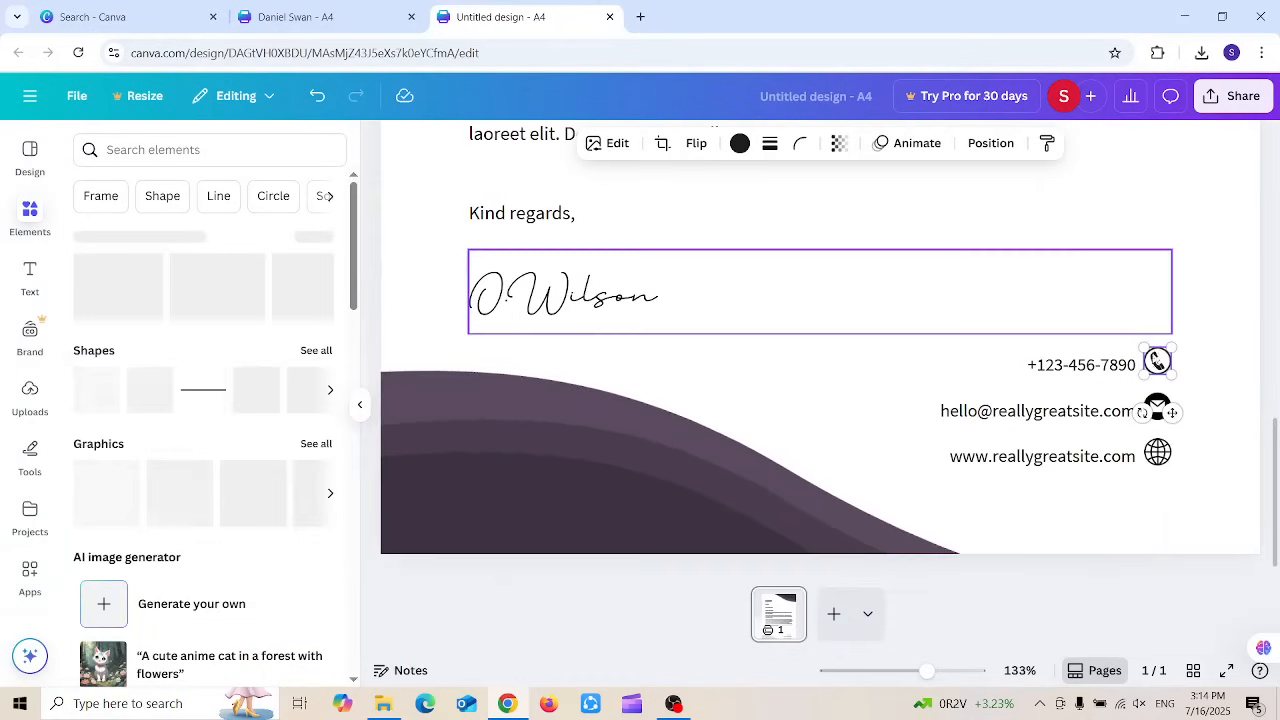
scroll(543, 322, "up", 1)
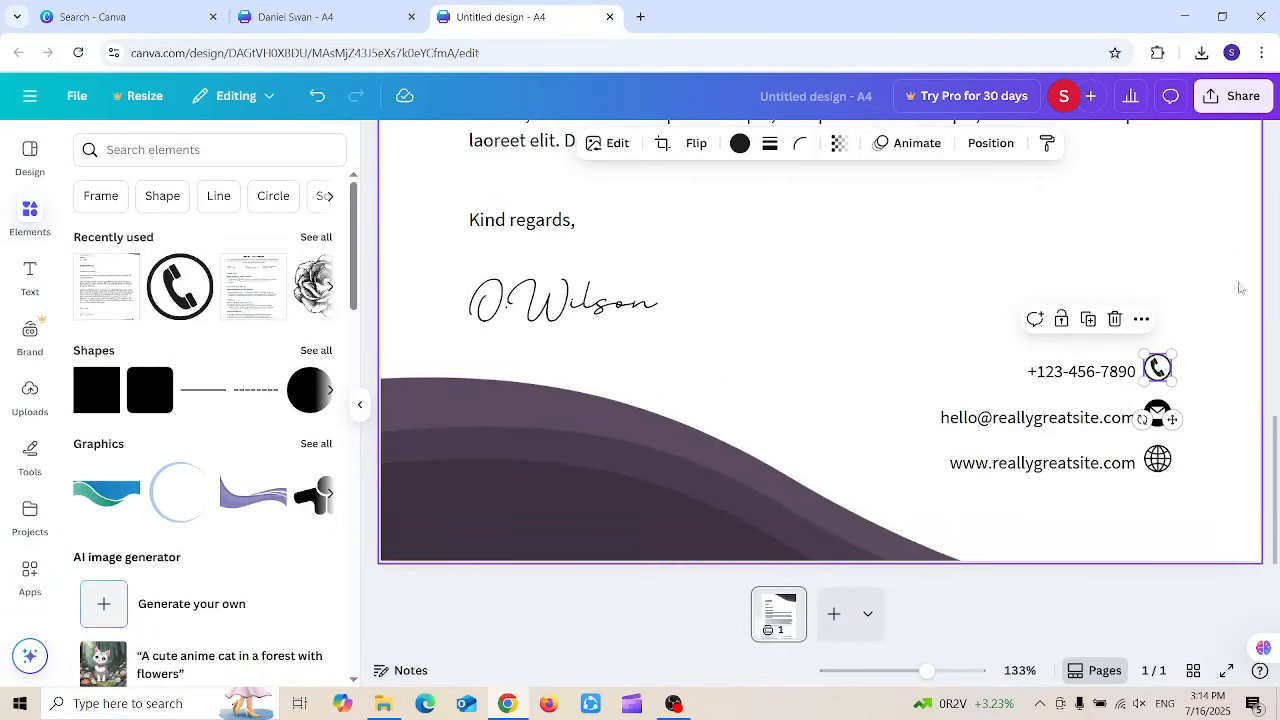
left_click_drag(1275, 425, 1270, 100)
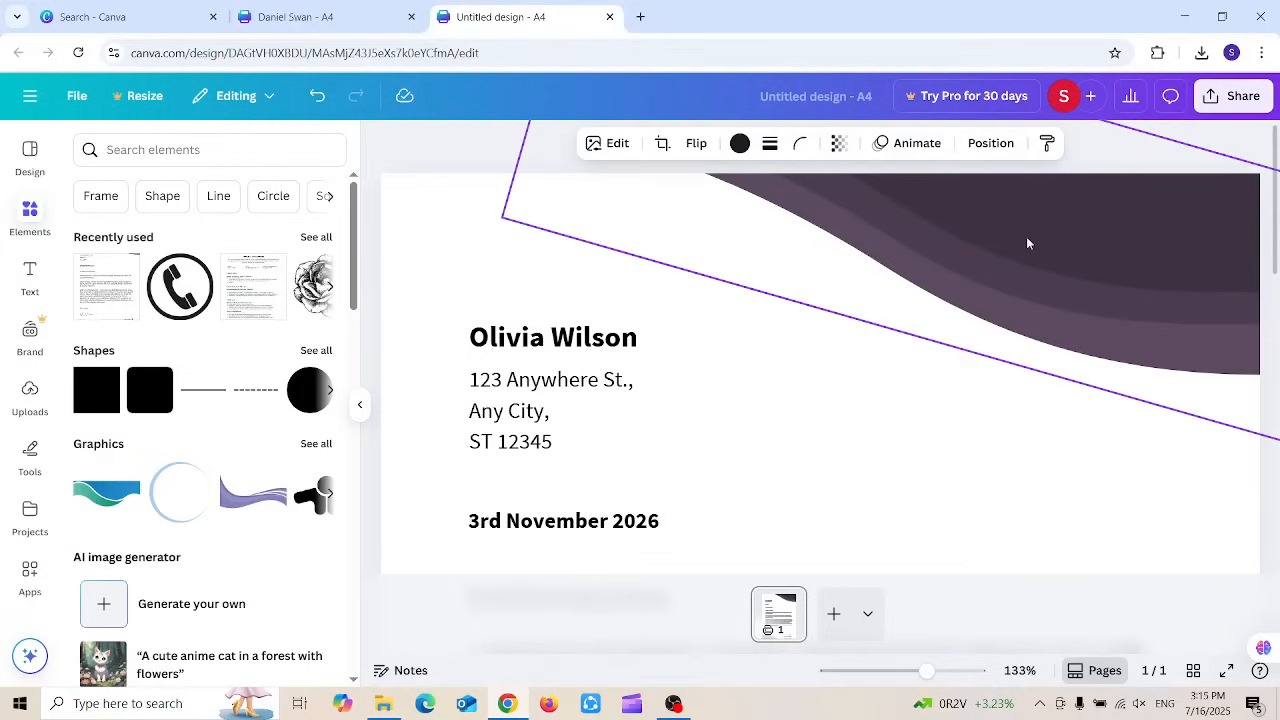
left_click(1093, 165)
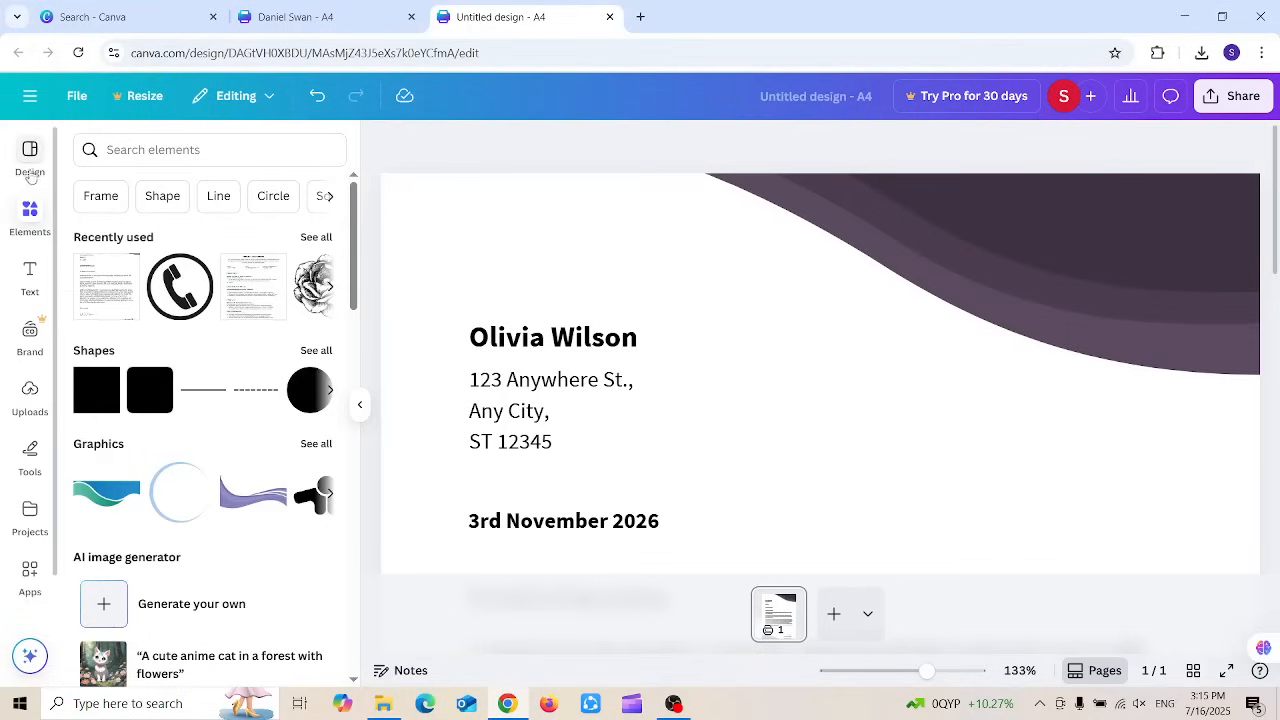
Step: Create a new Video (Landscape) design from the Create menu's video formats
left_click(30, 95)
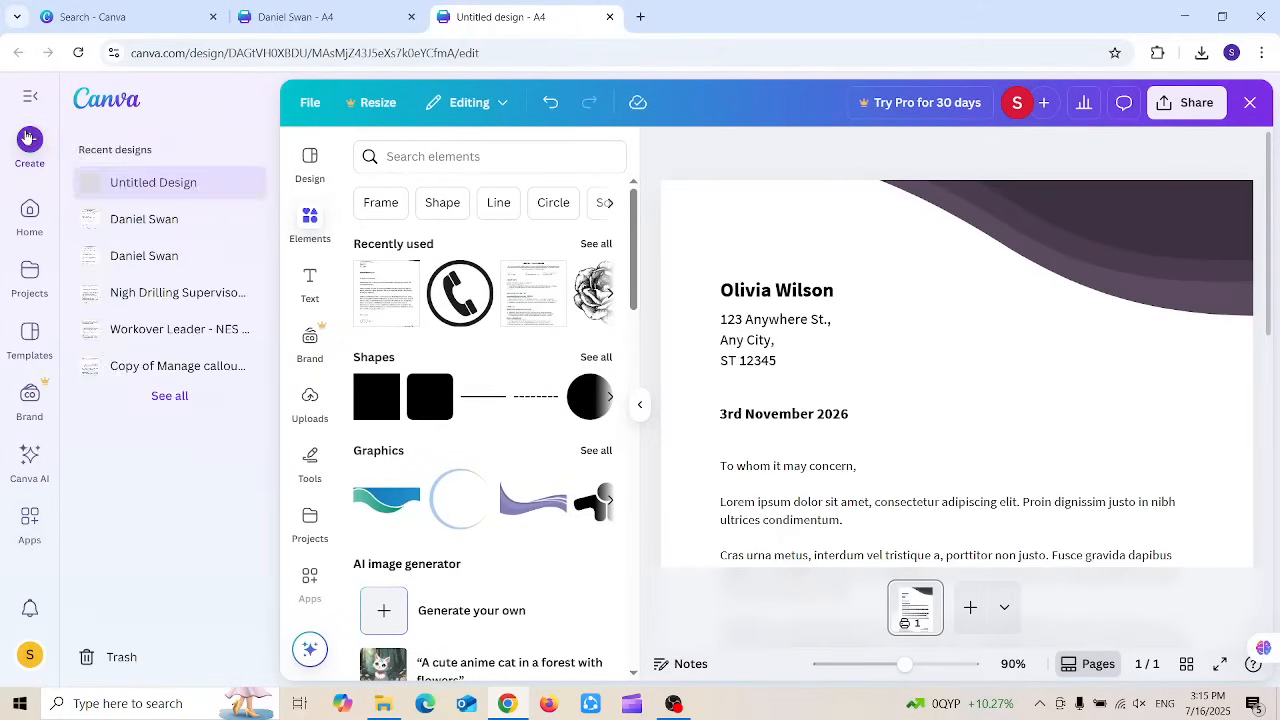
left_click(27, 138)
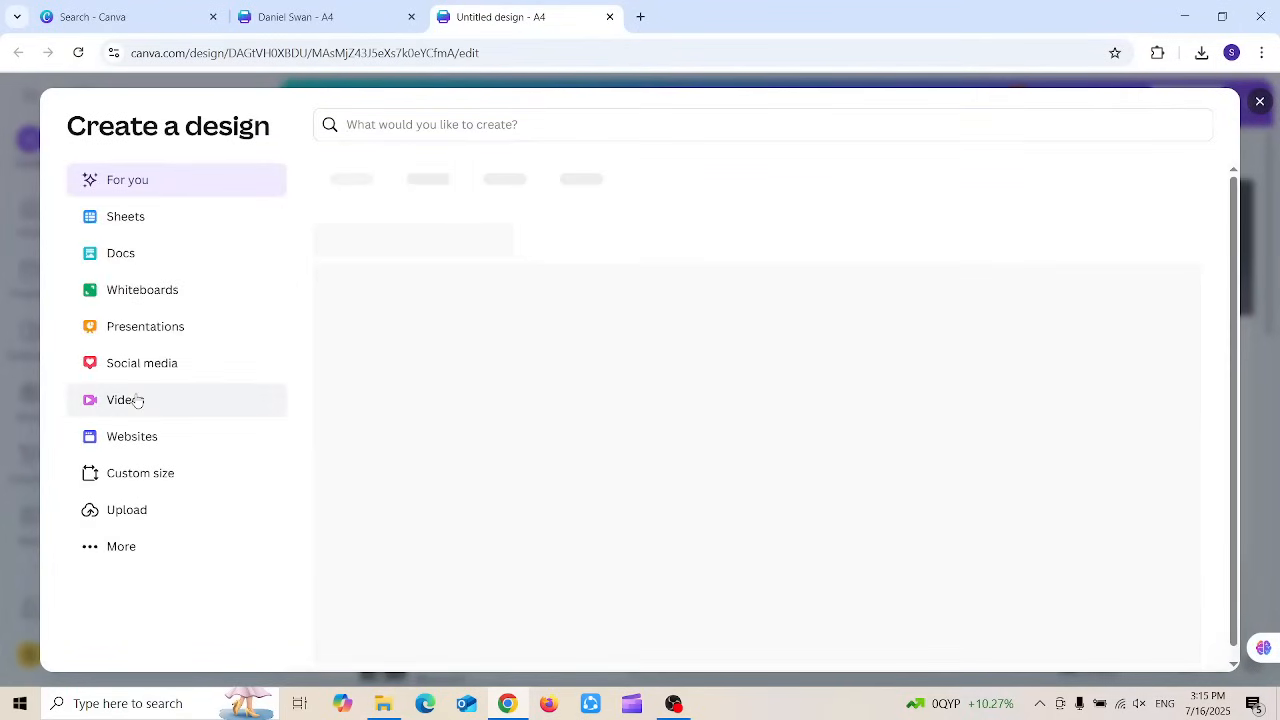
left_click(138, 401)
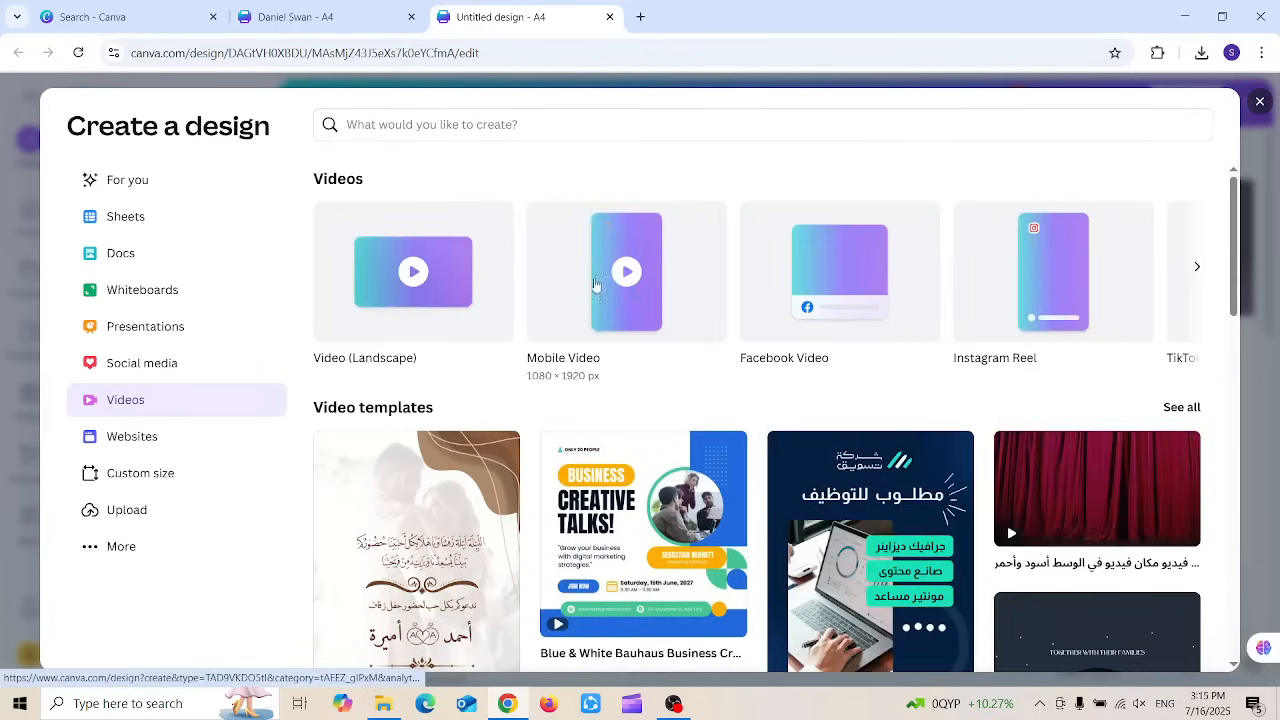
left_click(419, 286)
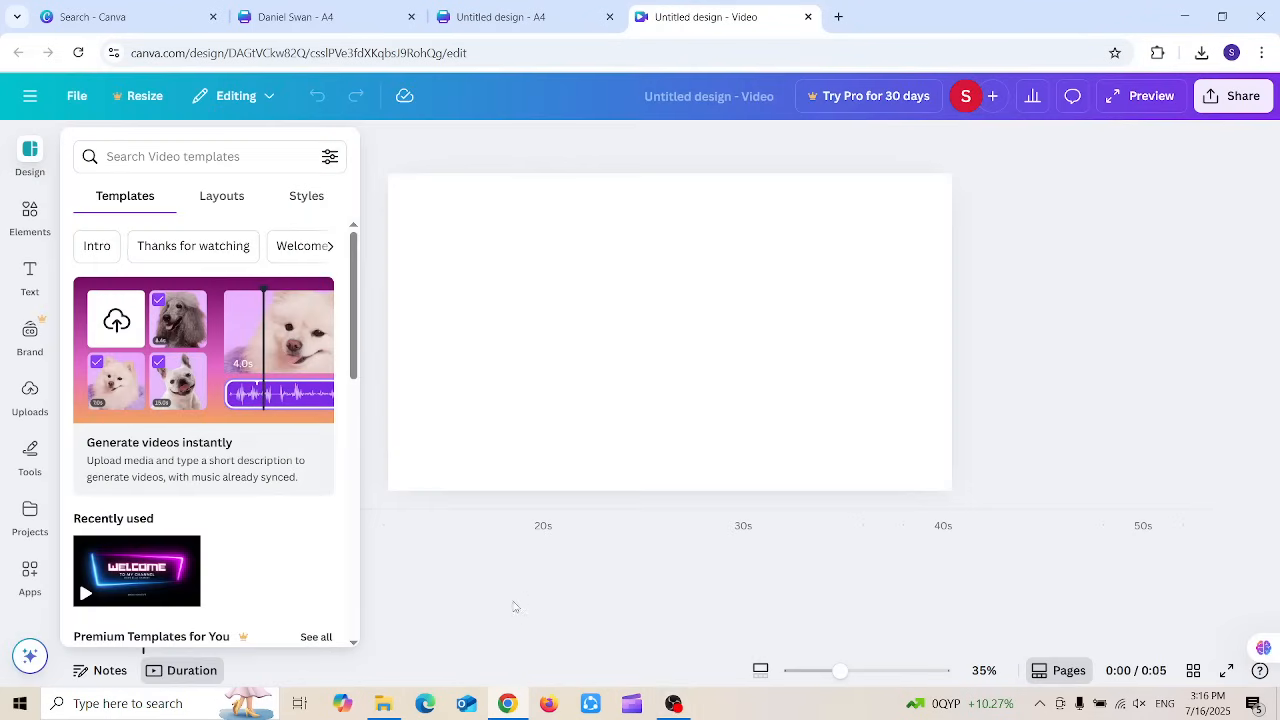
Step: Browse Uploads > Videos, cancel the file upload, and return to the Design tab's video templates
left_click(515, 607)
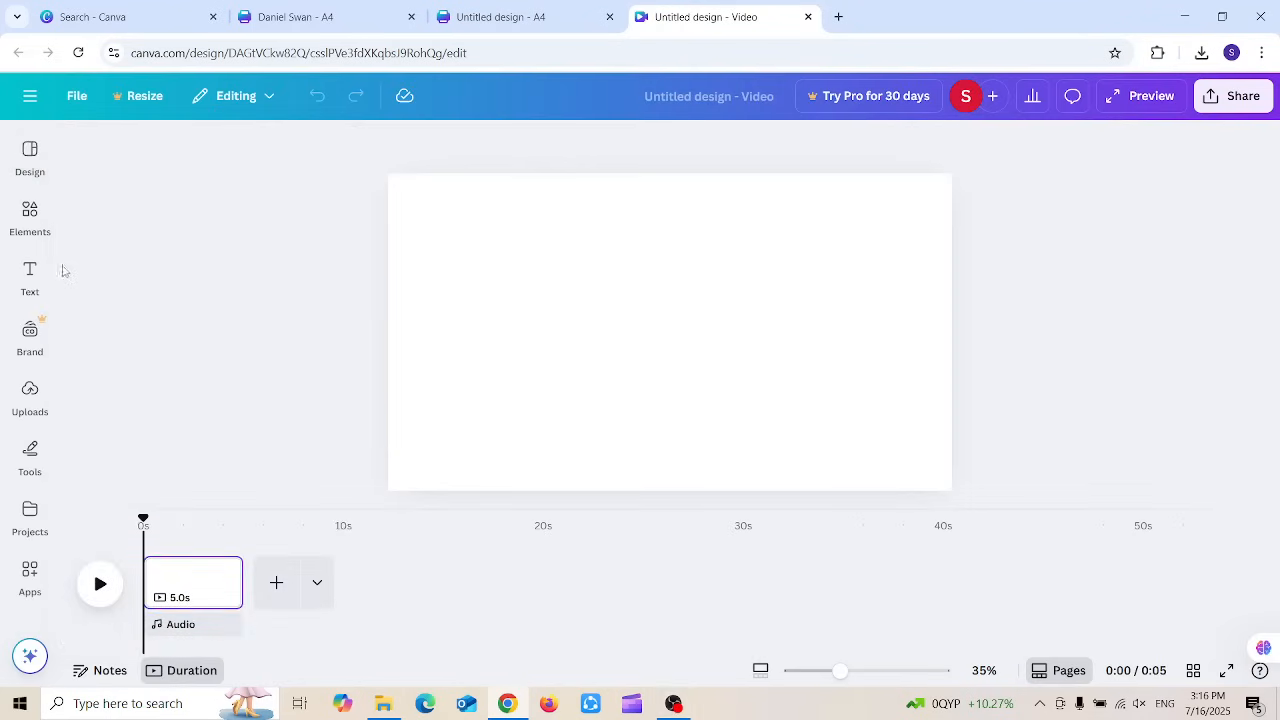
mouse_move(30, 179)
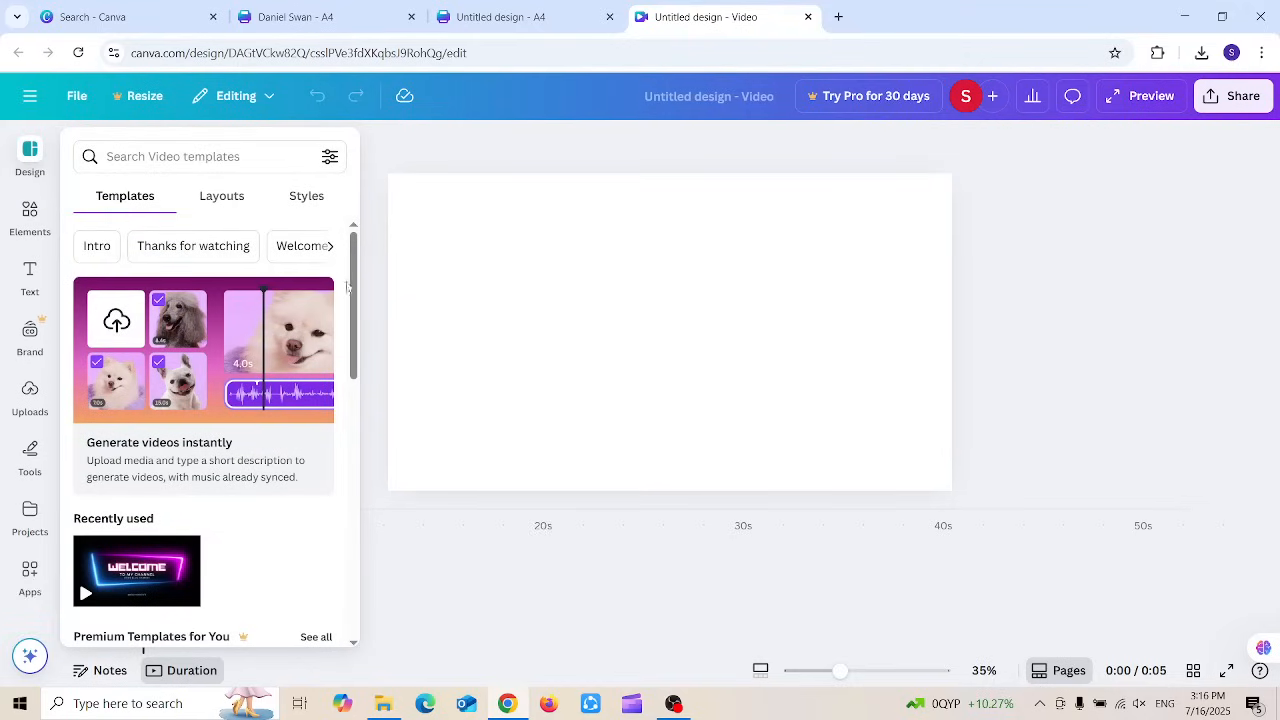
left_click_drag(348, 287, 351, 360)
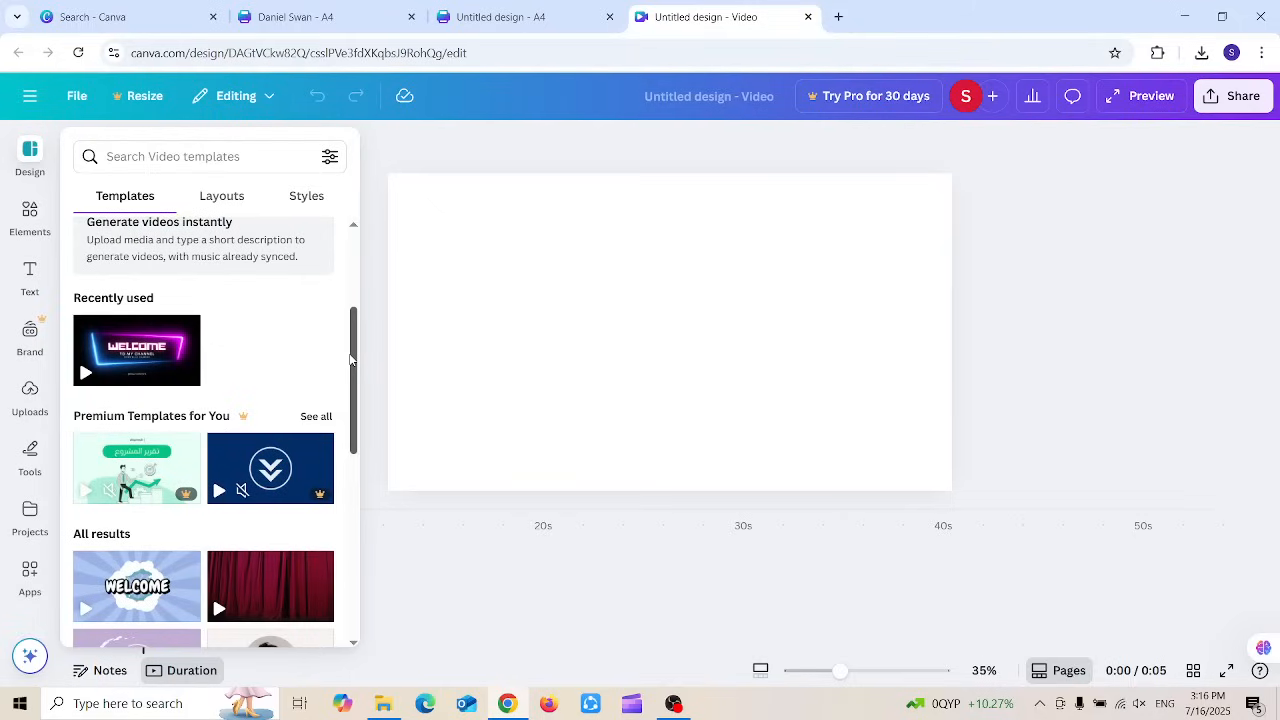
left_click(359, 404)
left_click(30, 395)
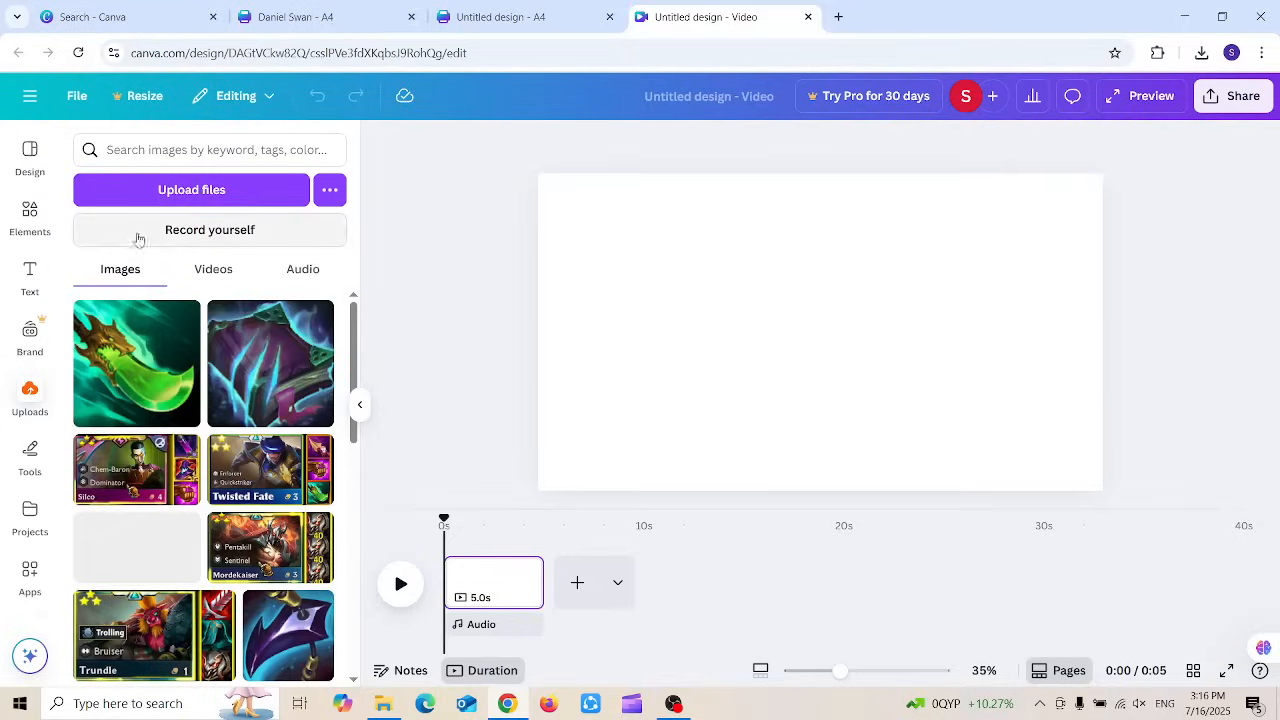
left_click(198, 272)
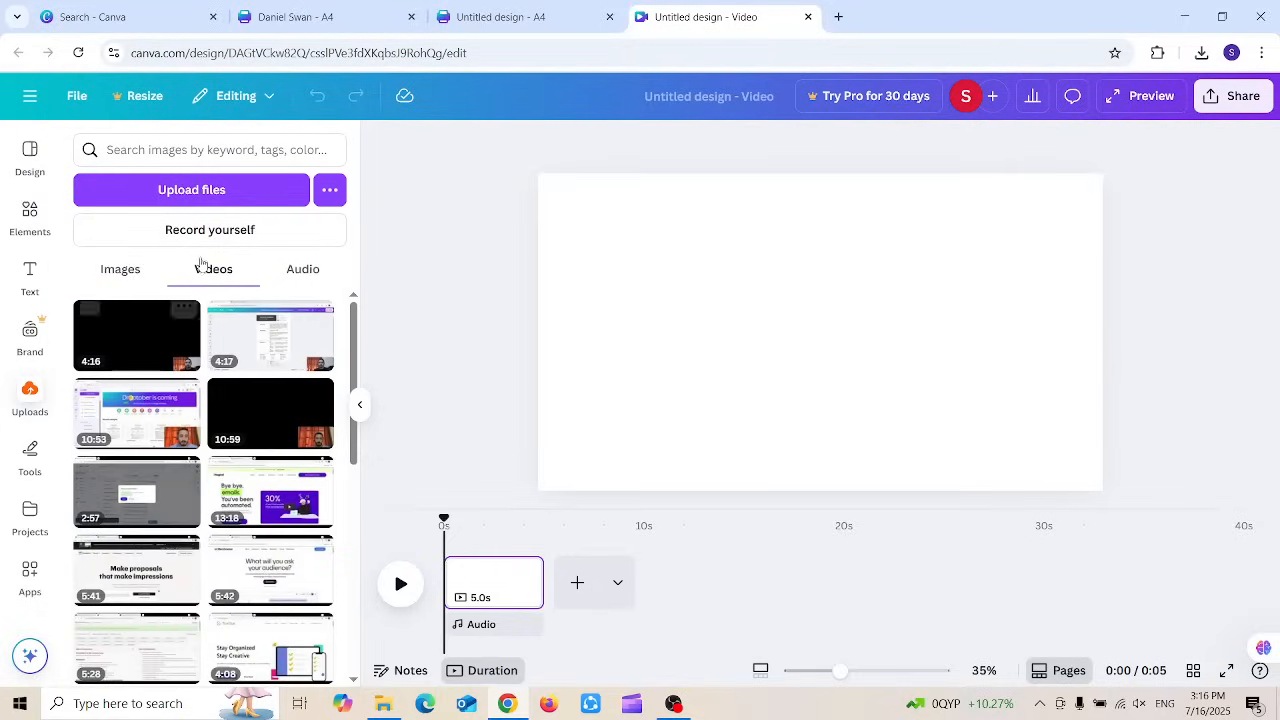
left_click(198, 192)
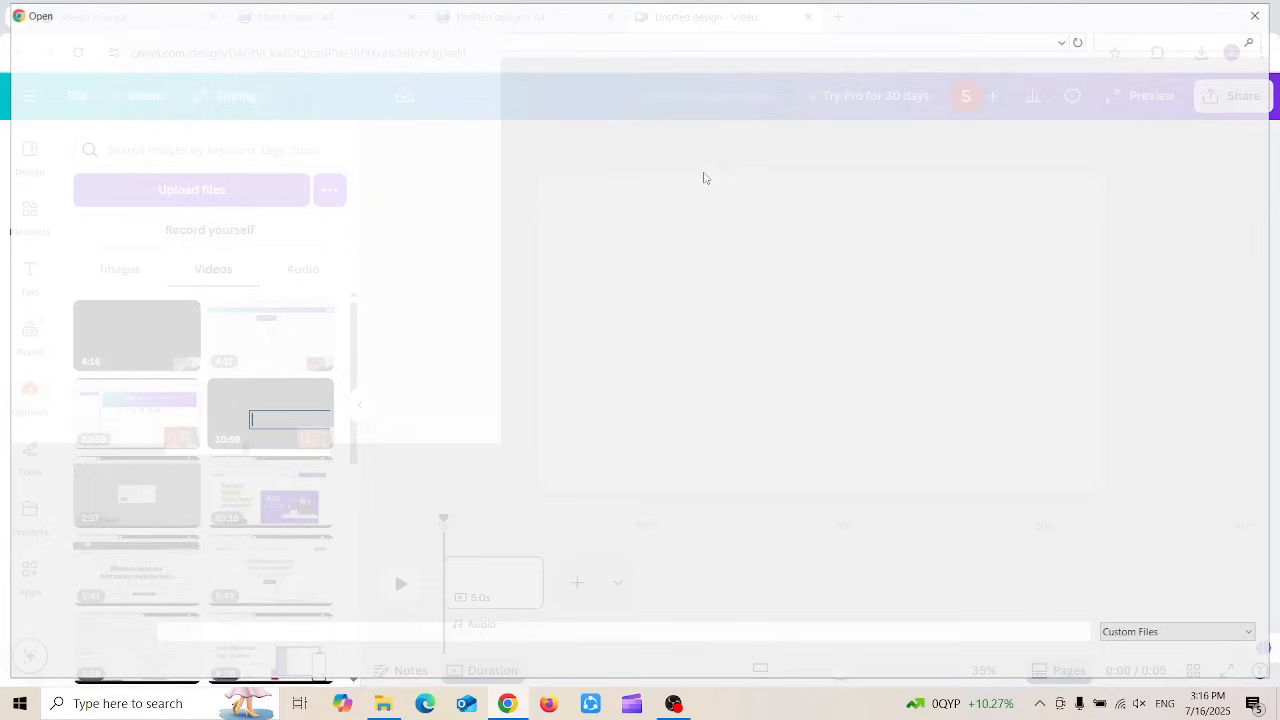
key("Escape")
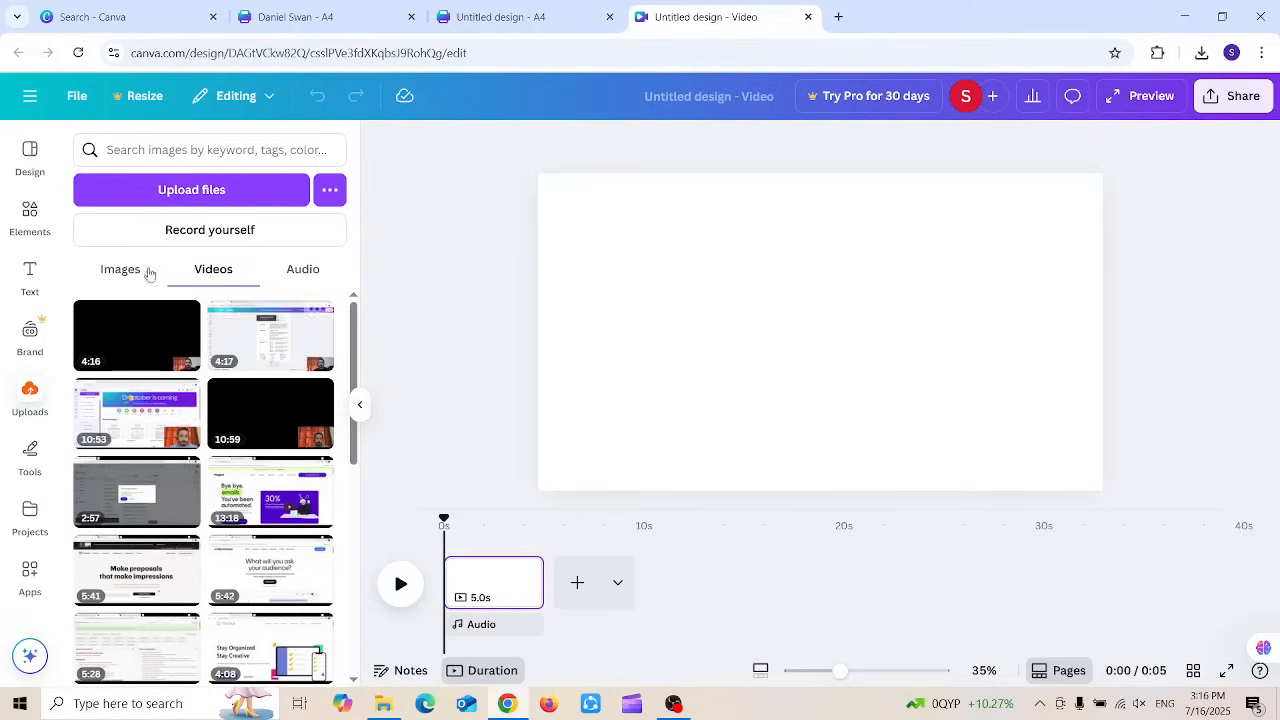
left_click(28, 182)
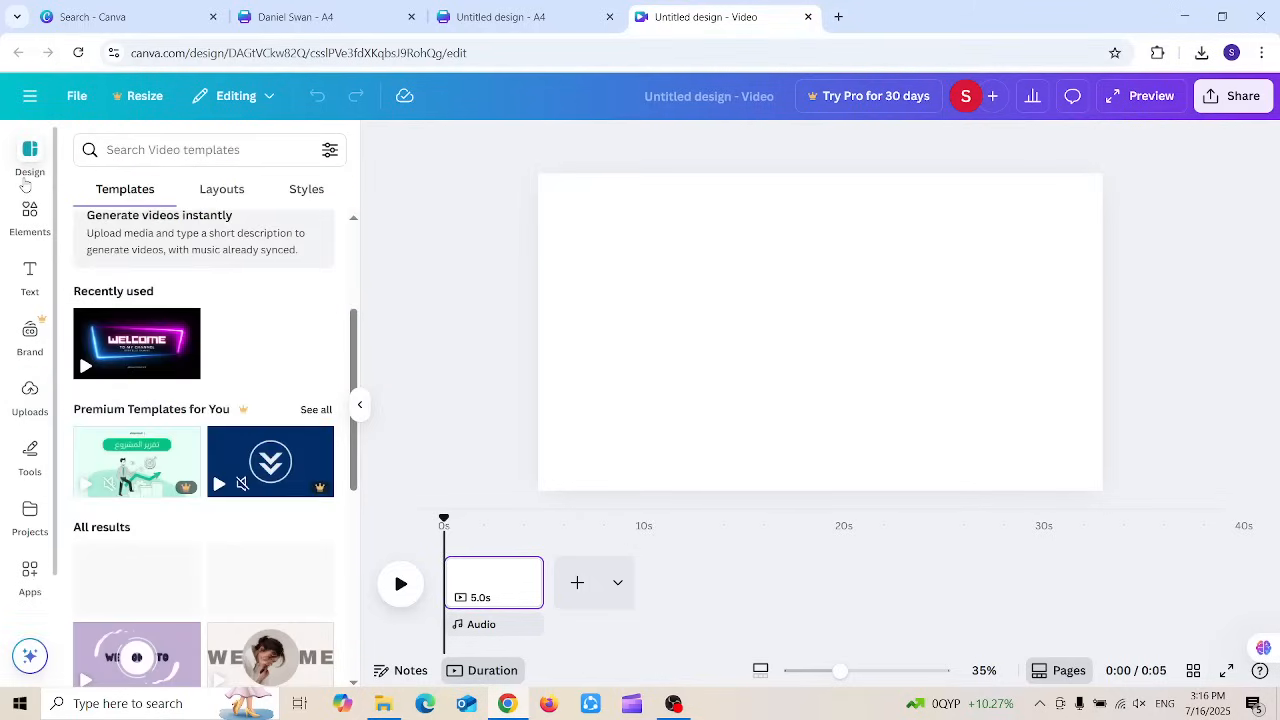
Step: Apply the recently used neon Welcome template and set the clip speed to 1.5x
left_click(136, 328)
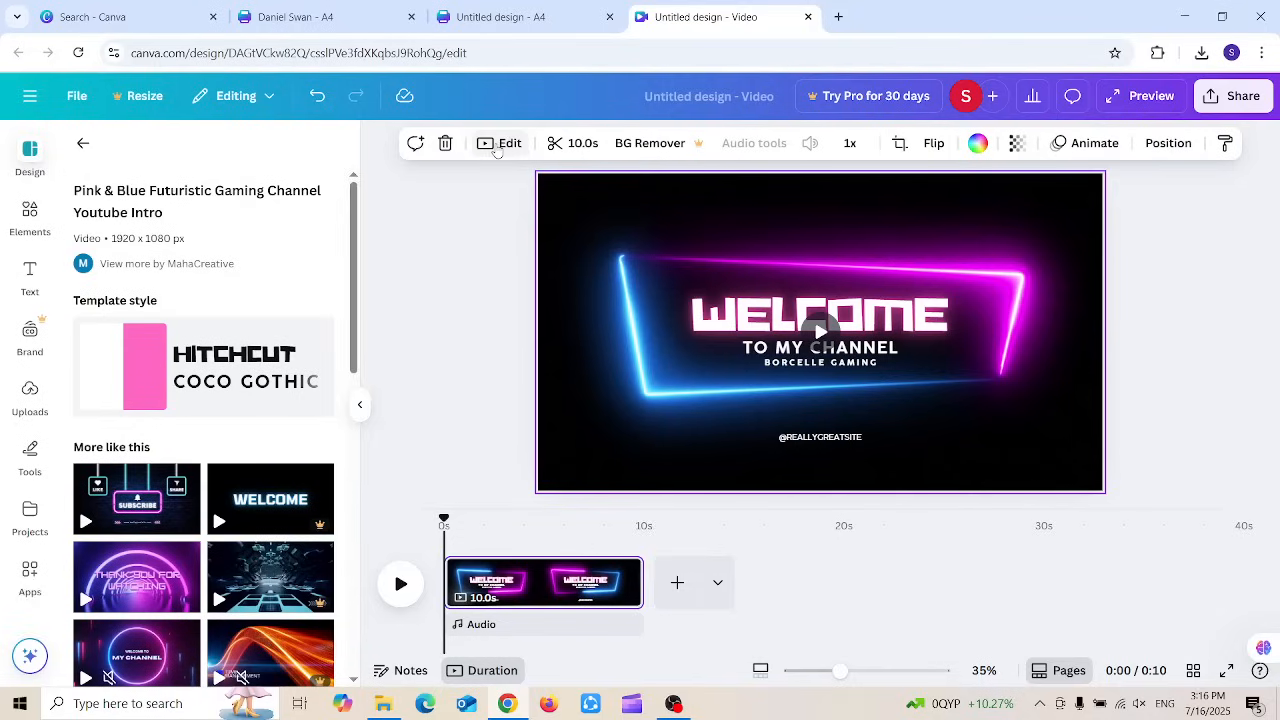
left_click(500, 144)
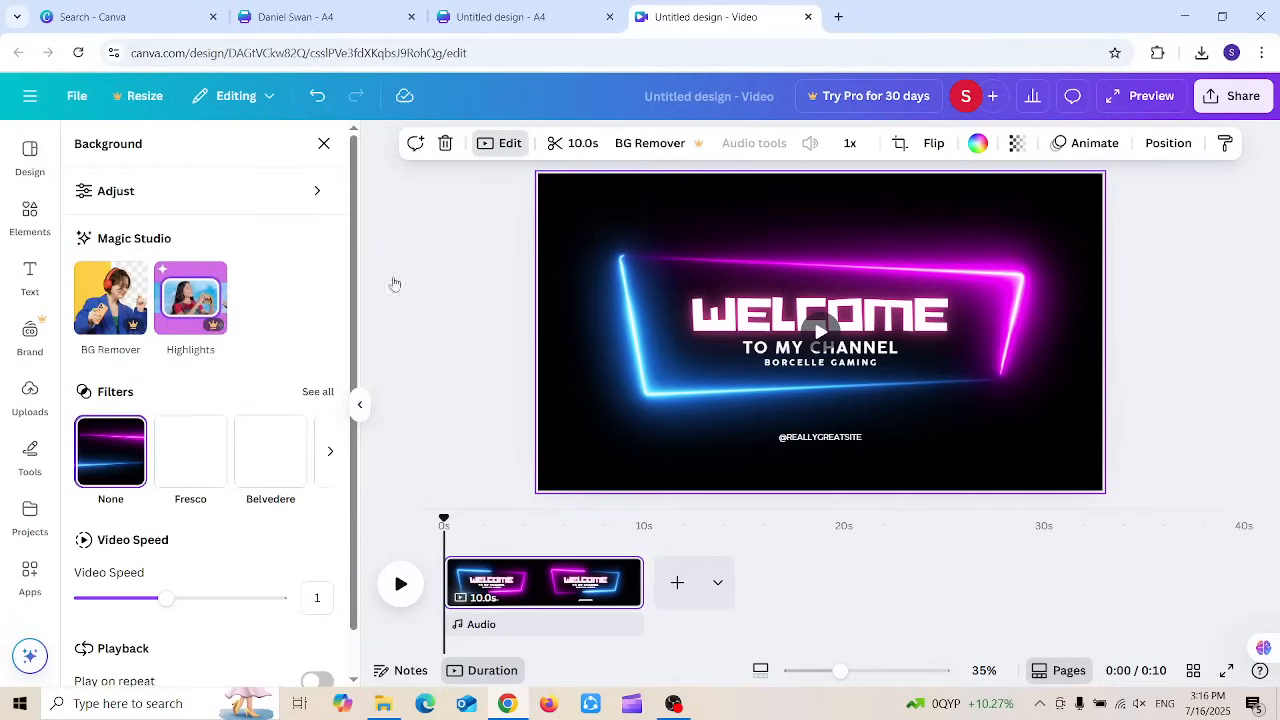
left_click_drag(352, 262, 356, 321)
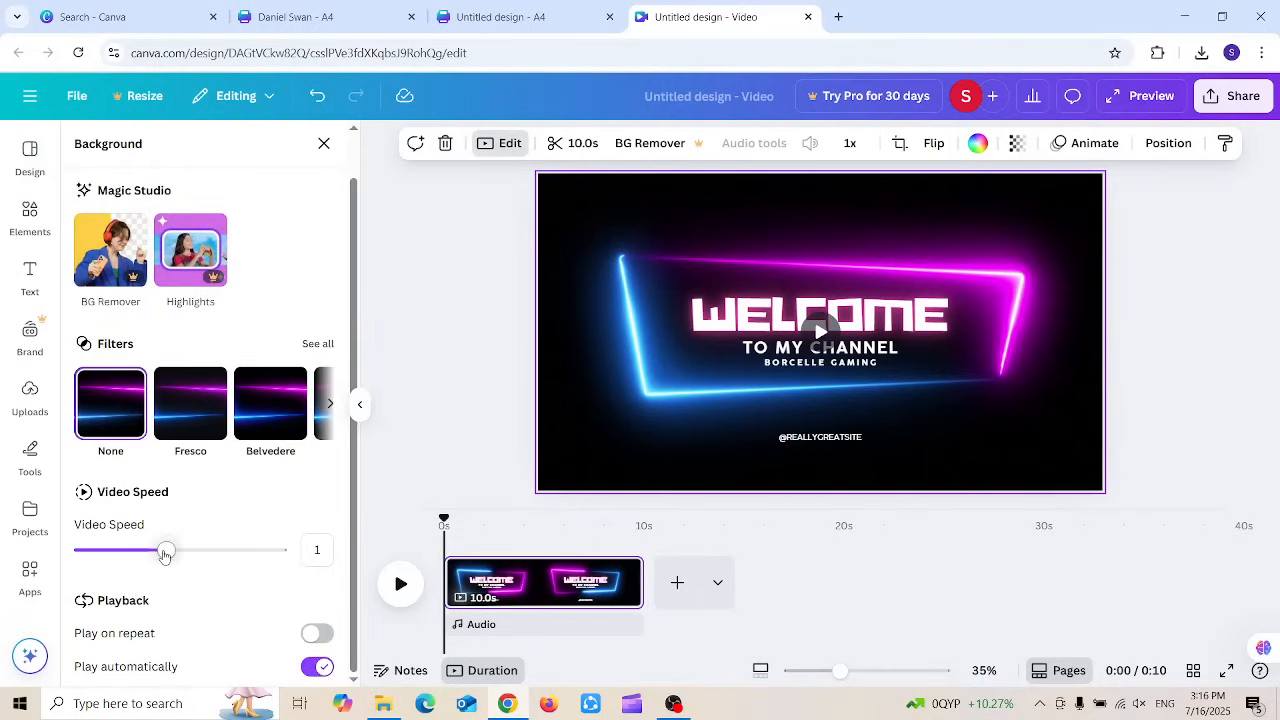
mouse_move(166, 551)
left_mouse_down()
mouse_move(226, 552)
mouse_move(134, 551)
mouse_move(166, 555)
left_mouse_up()
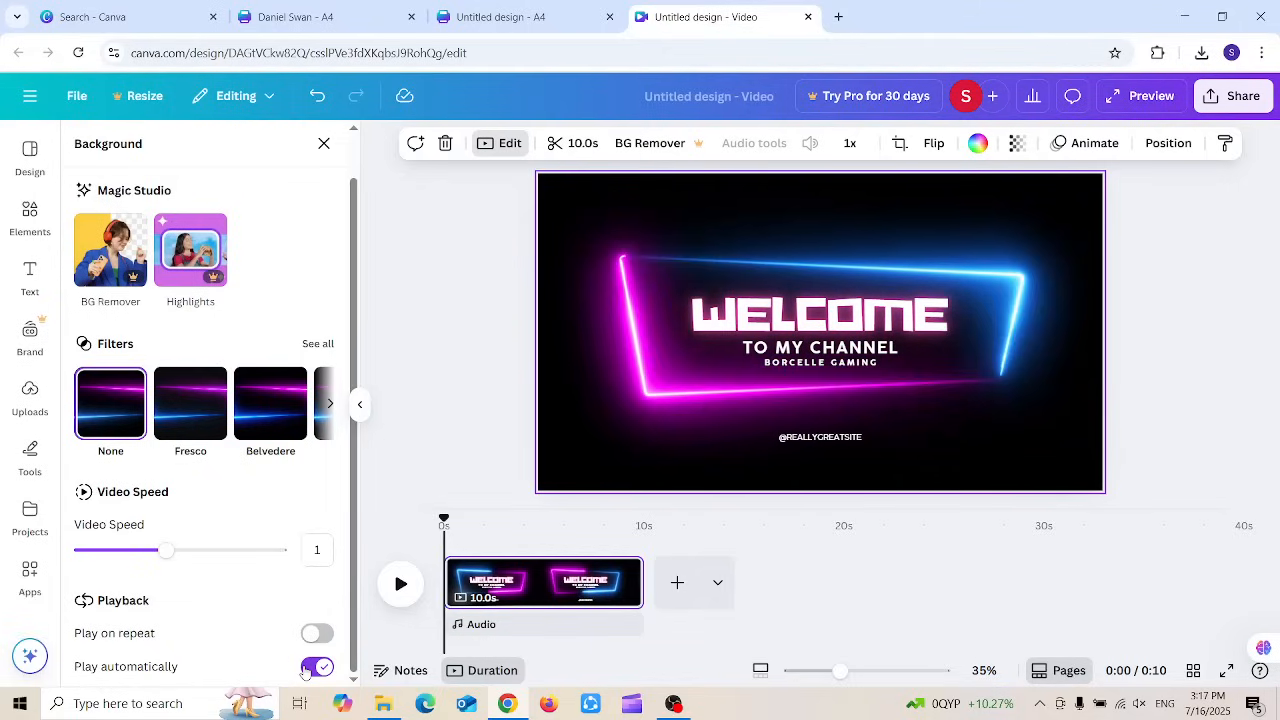
Step: Trim the background clip to about 8.1 seconds
left_click(568, 146)
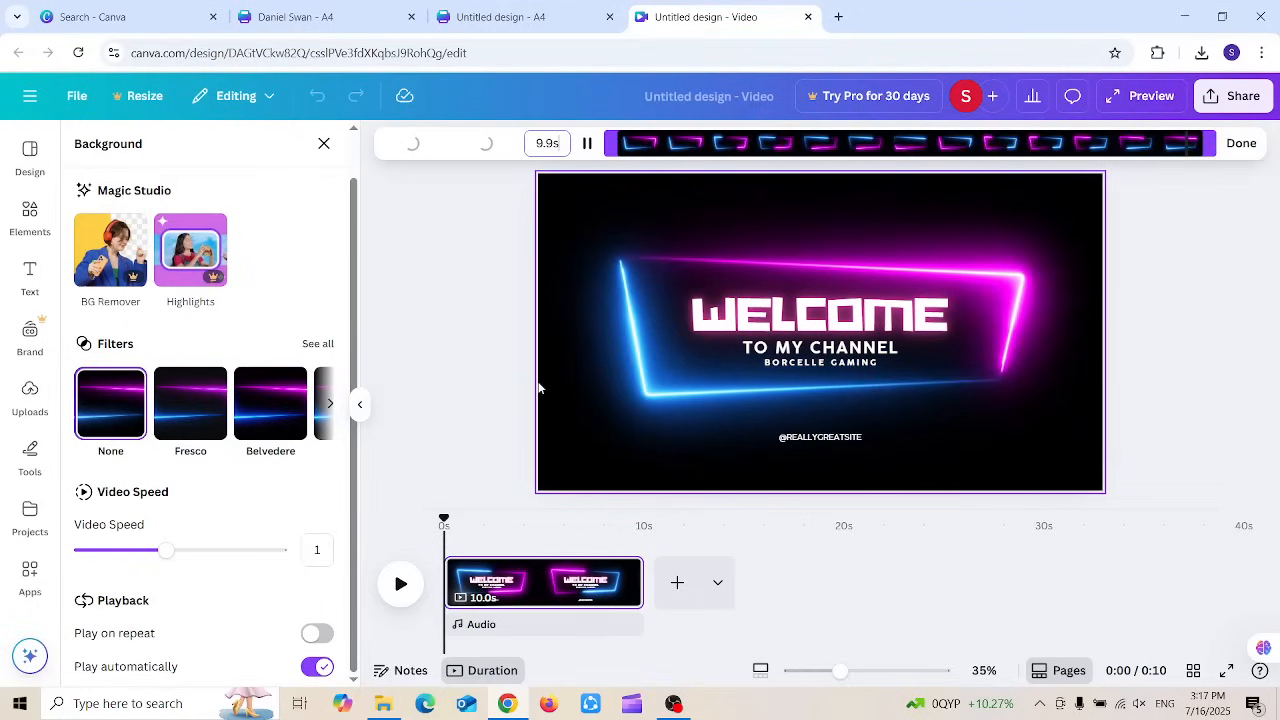
left_click_drag(648, 146, 742, 143)
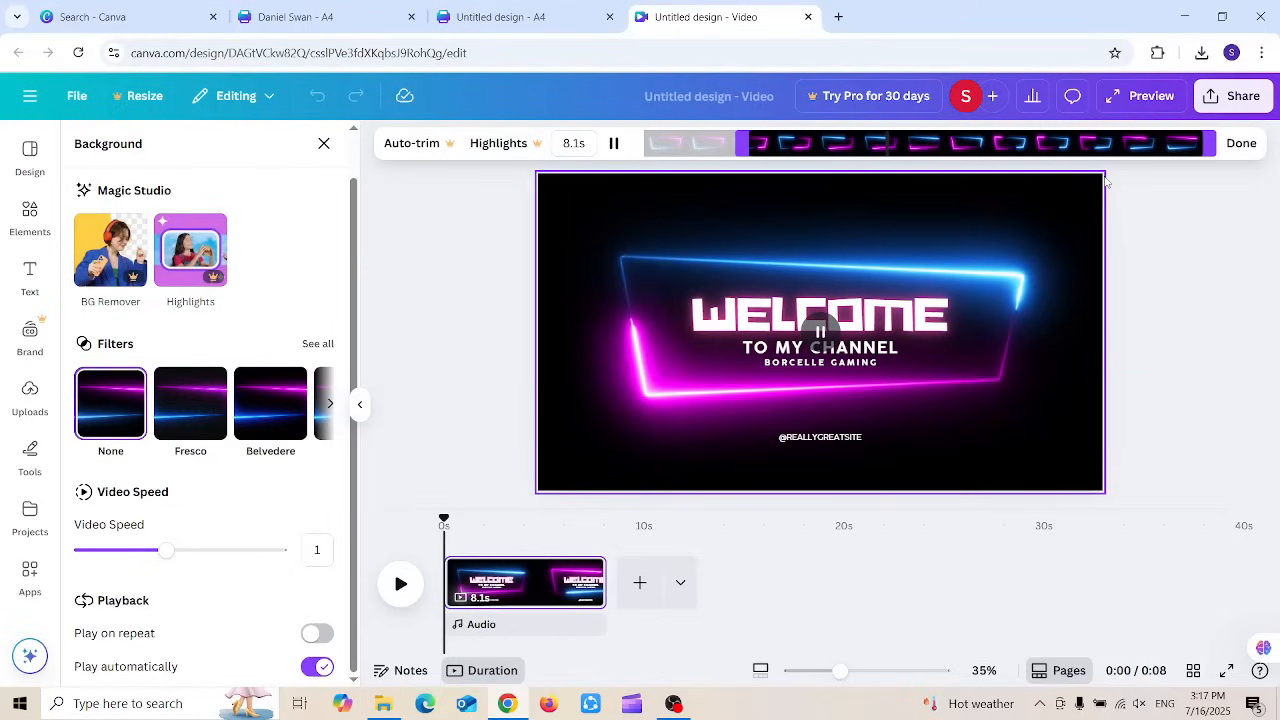
left_click(1241, 144)
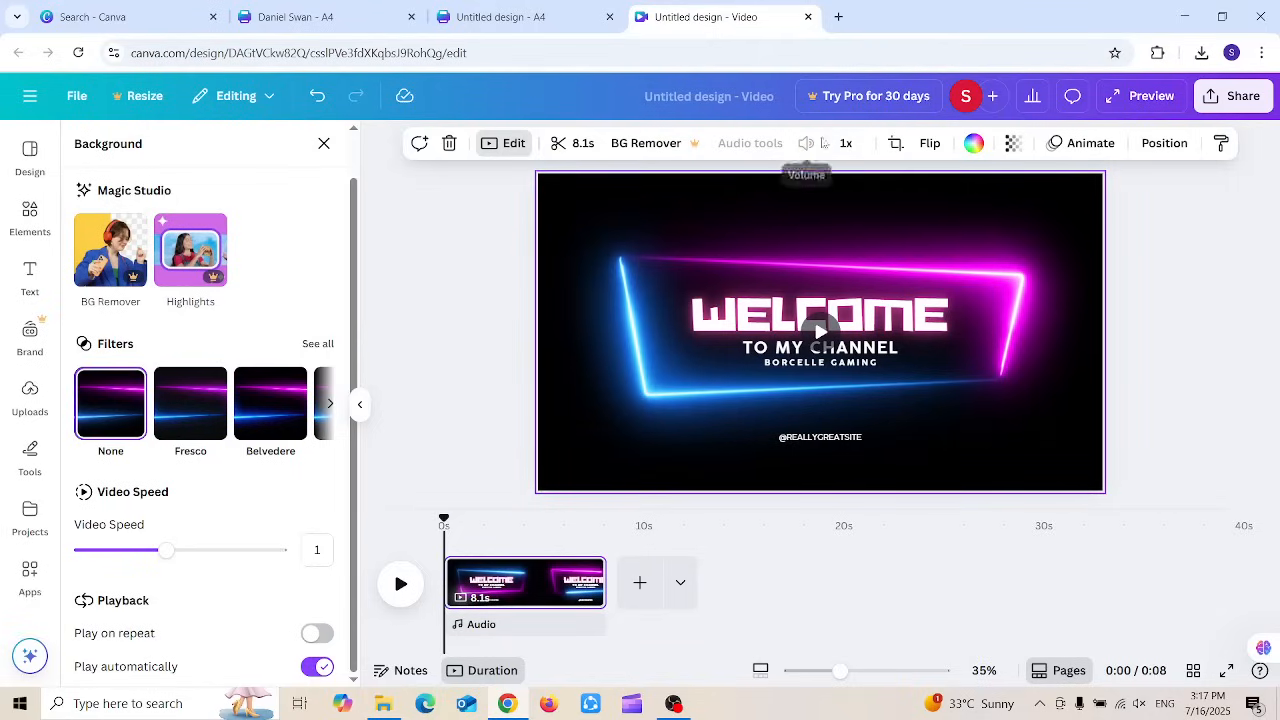
Step: Enter crop mode on the background video and exit without changing its framing
left_click(895, 145)
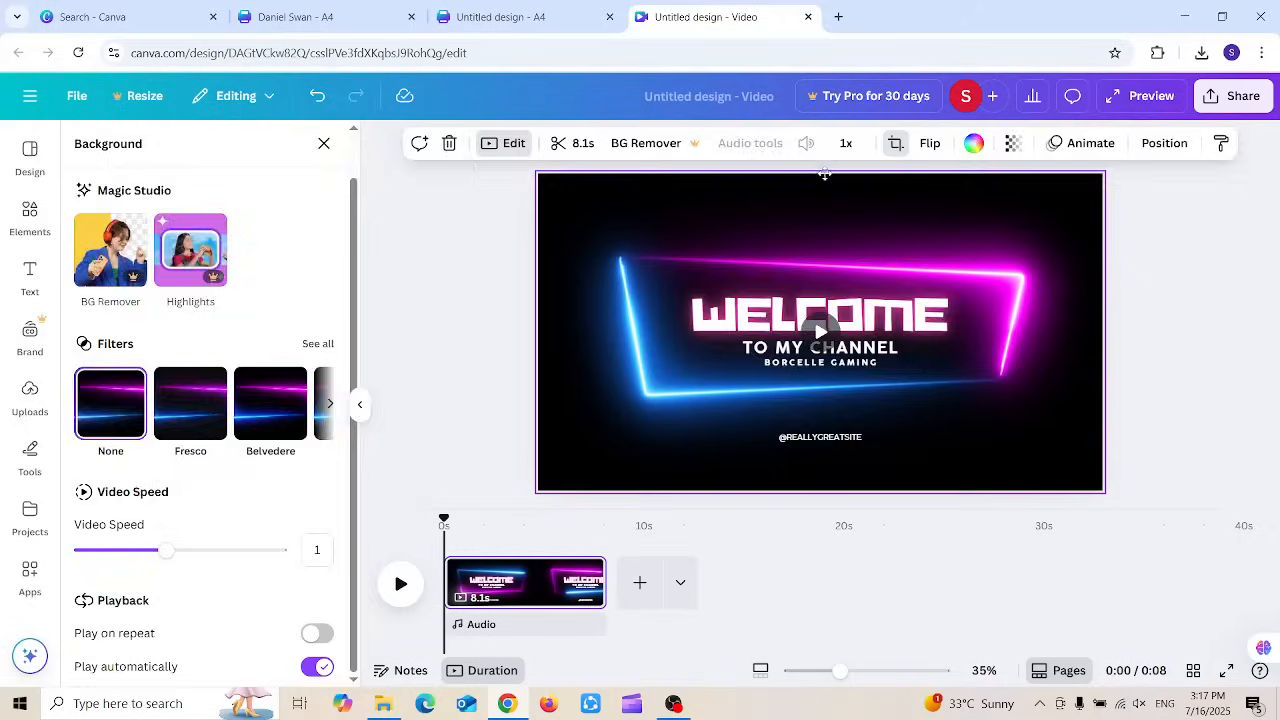
left_click(537, 170)
left_click_drag(559, 195, 570, 199)
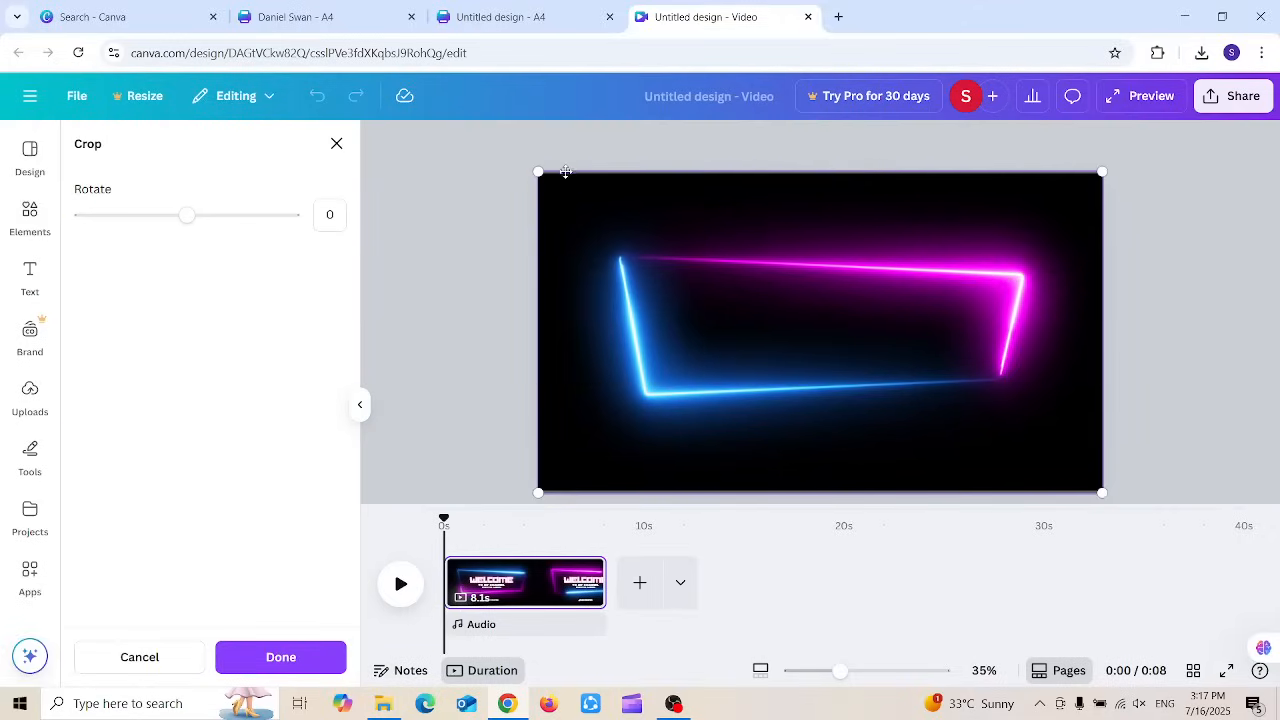
double_click(569, 279)
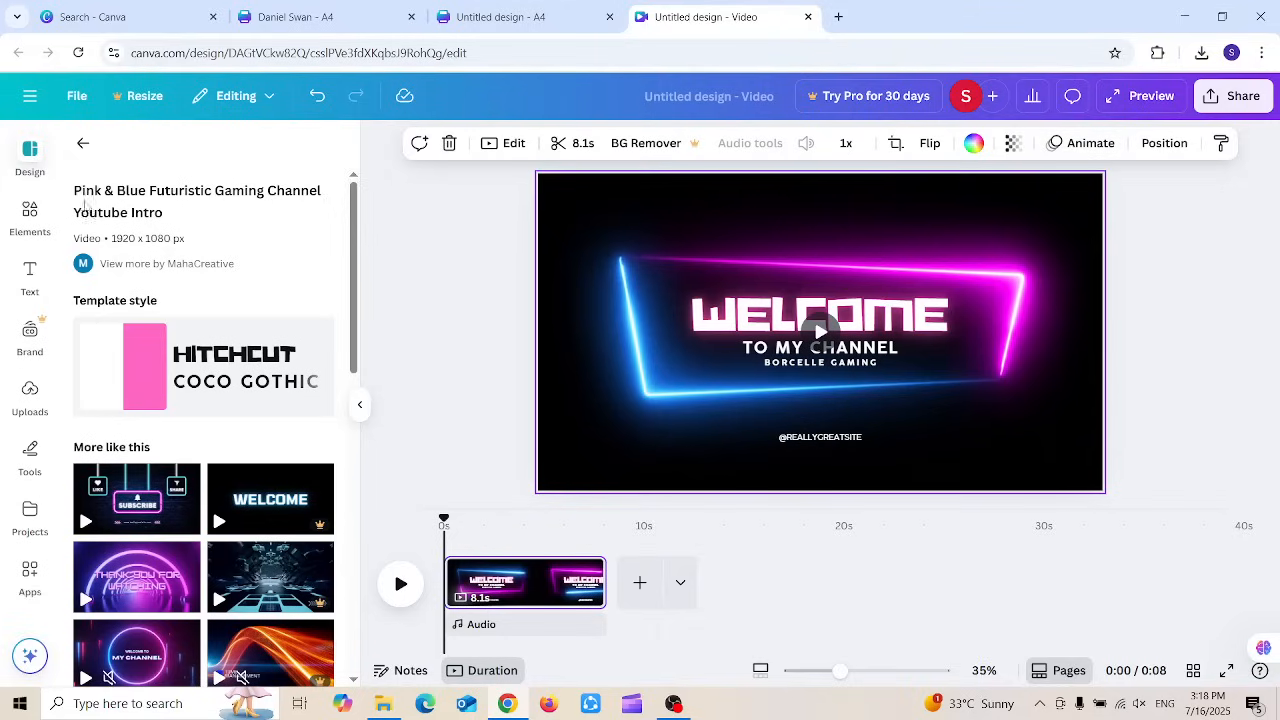
Step: Filter Elements by Shape and open the full Shapes collection via See all
left_click(30, 215)
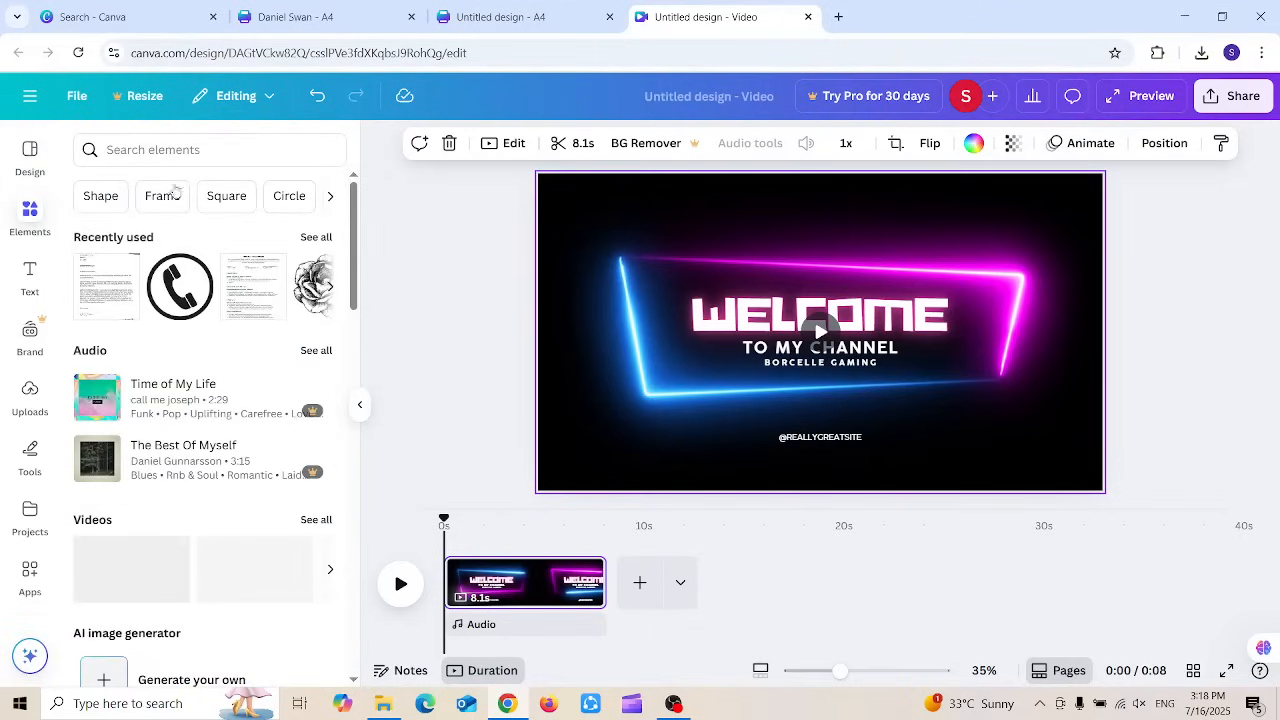
left_click(100, 196)
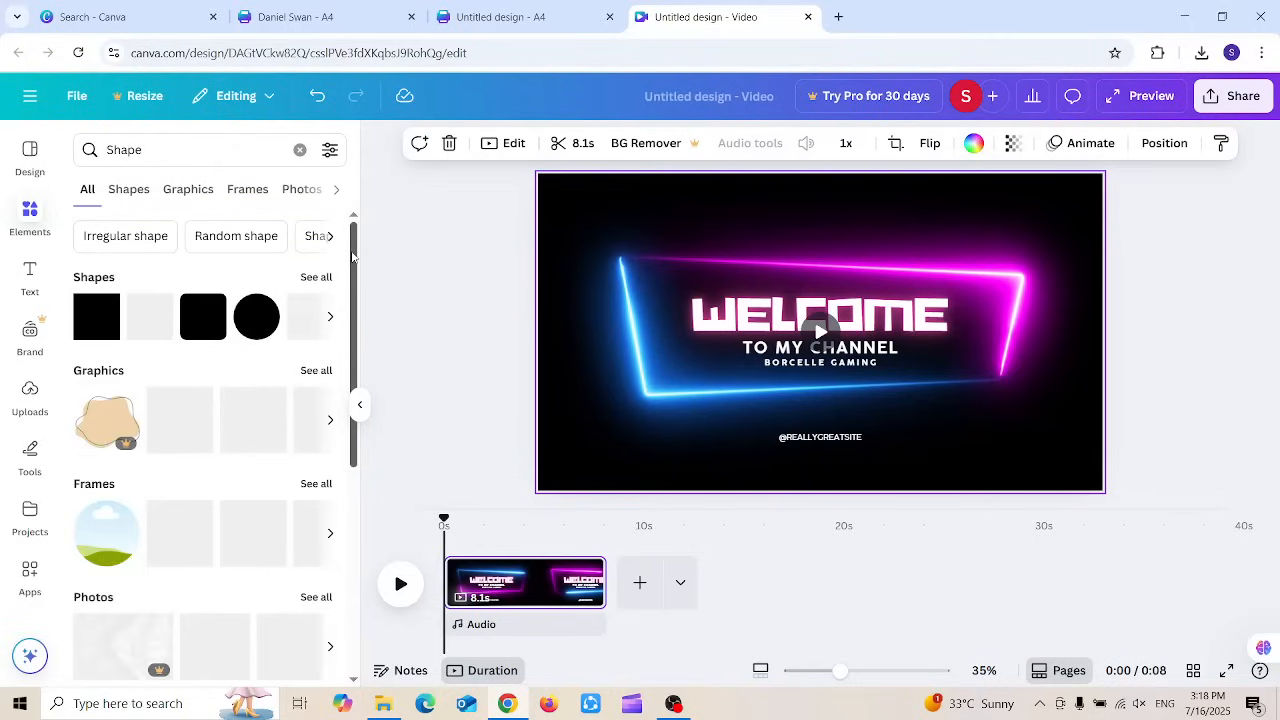
scroll(347, 320, "down", 2)
scroll(347, 320, "up", 2)
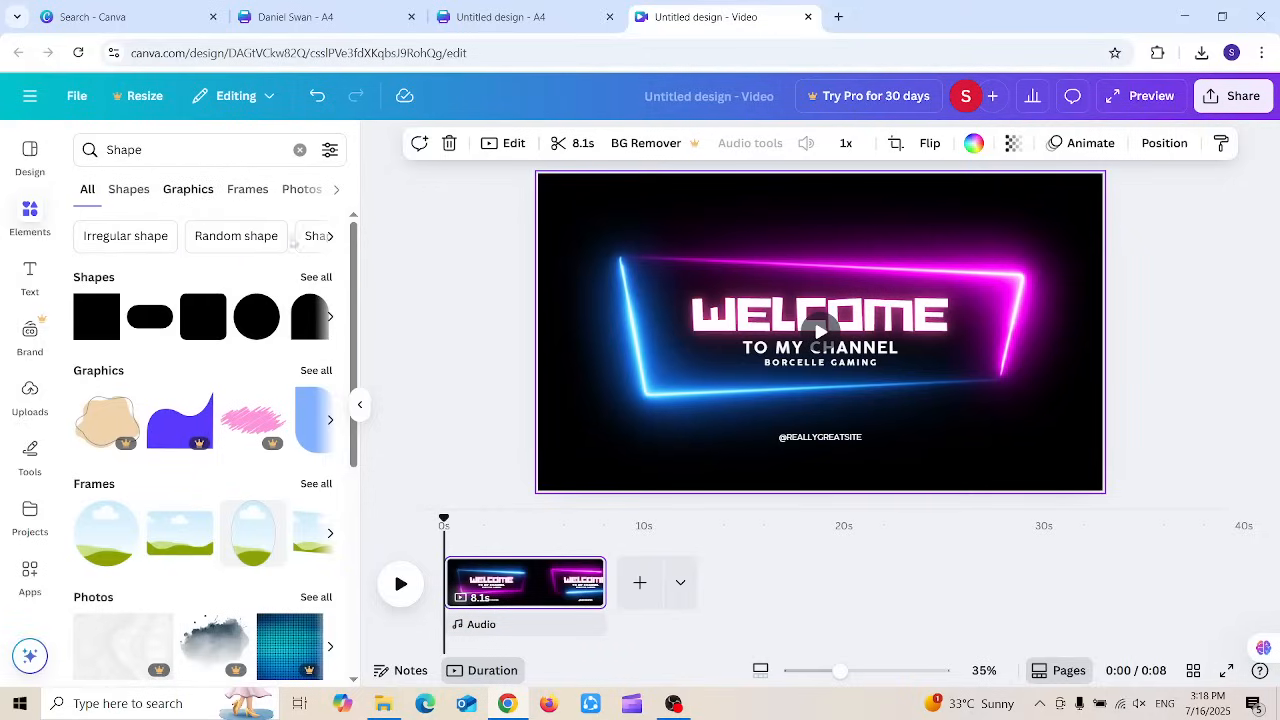
left_click(314, 277)
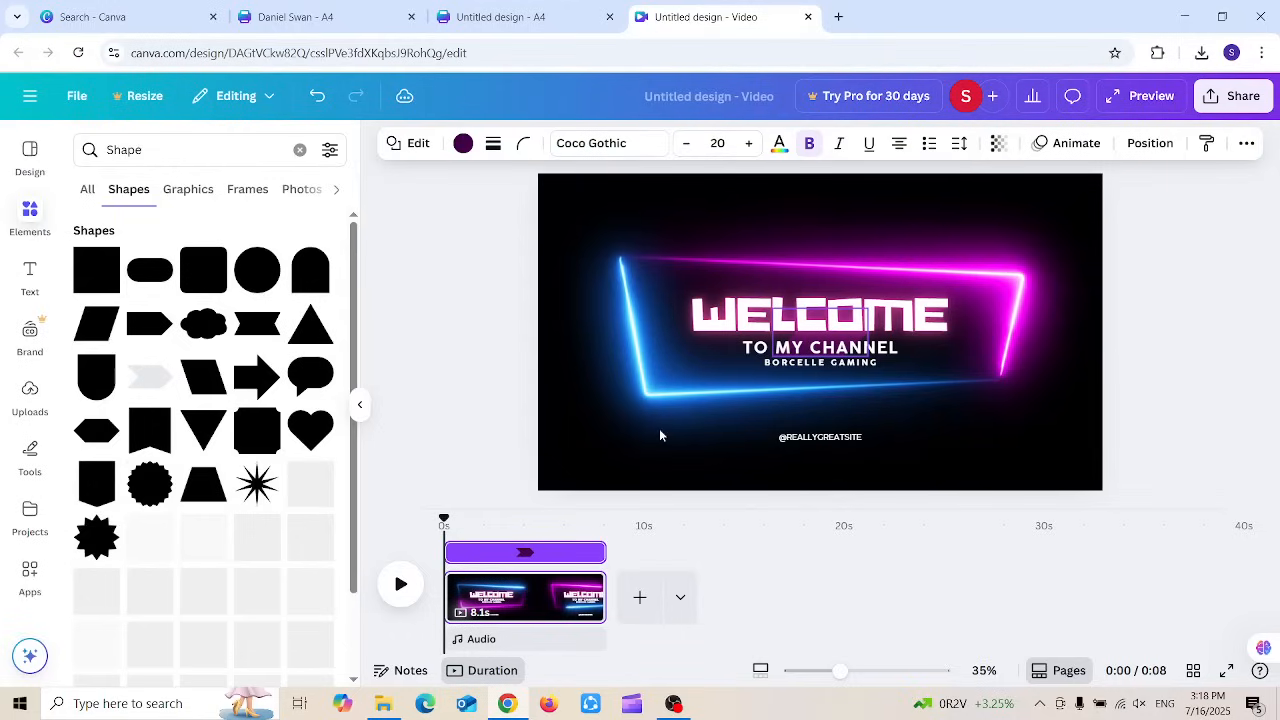
Step: Bring the purple chevron shape to front and move it to the frame's lower-left corner
left_click(741, 372)
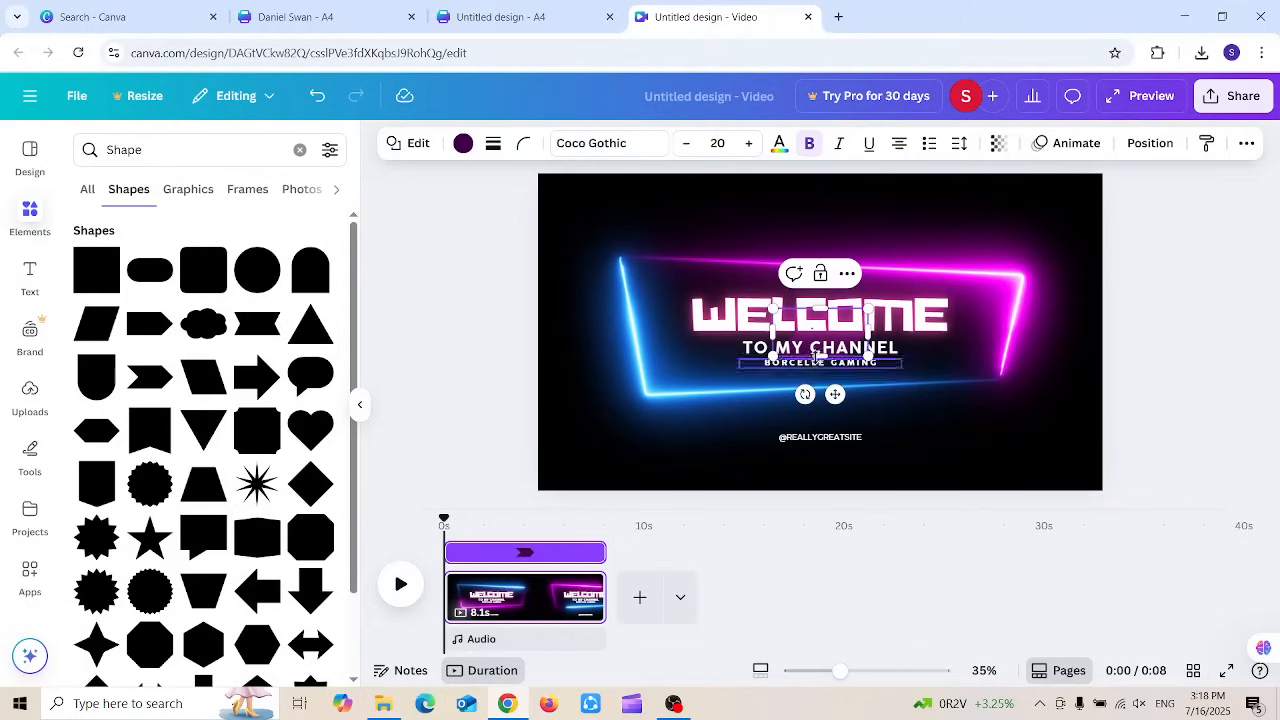
left_click(846, 274)
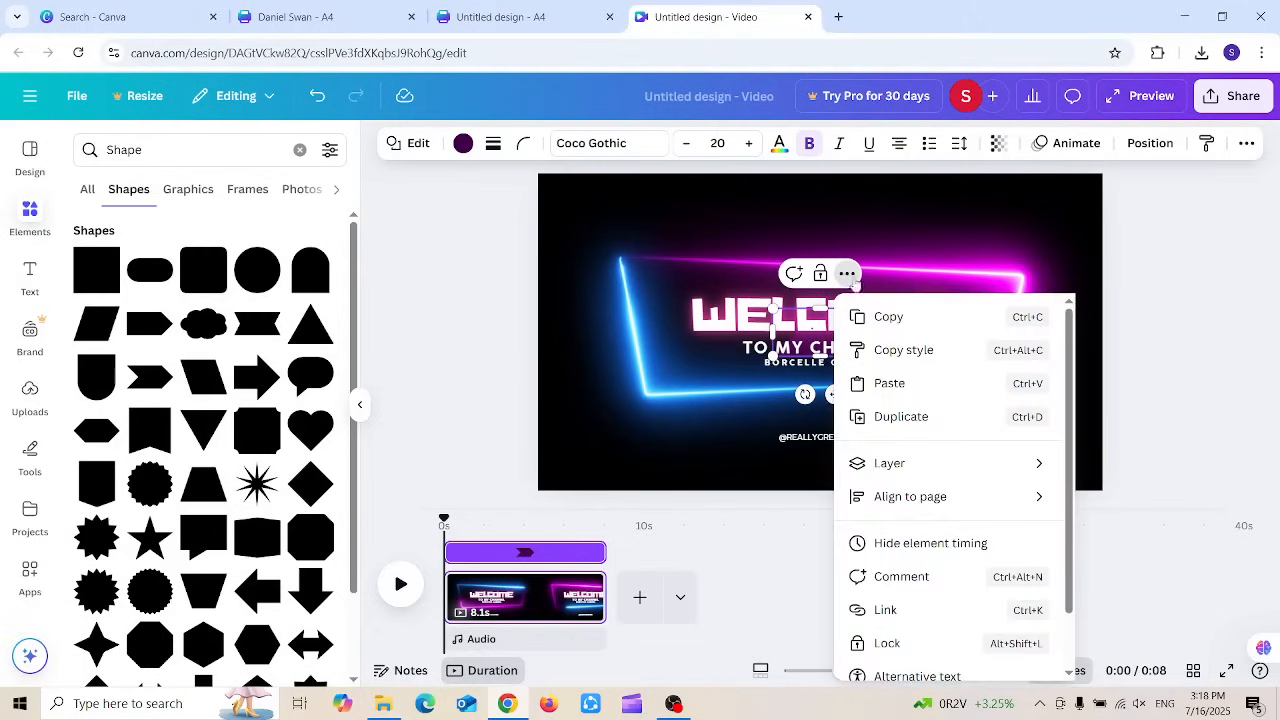
mouse_move(924, 502)
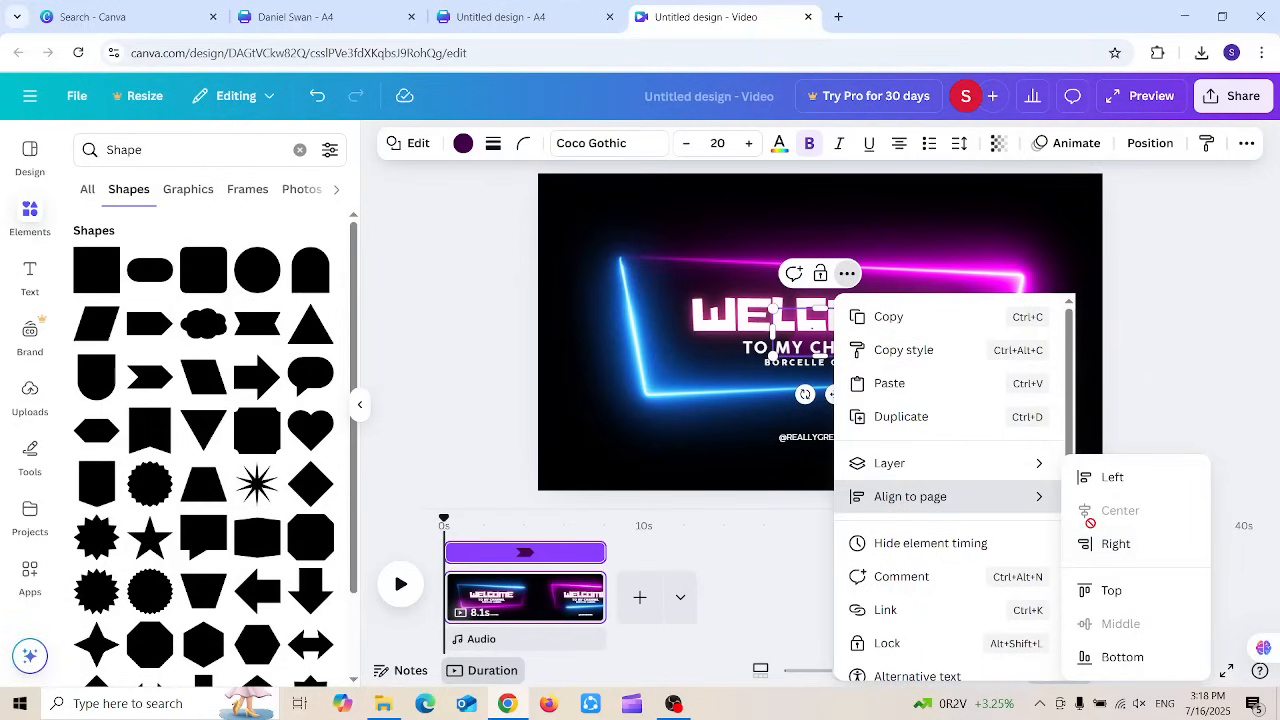
mouse_move(901, 470)
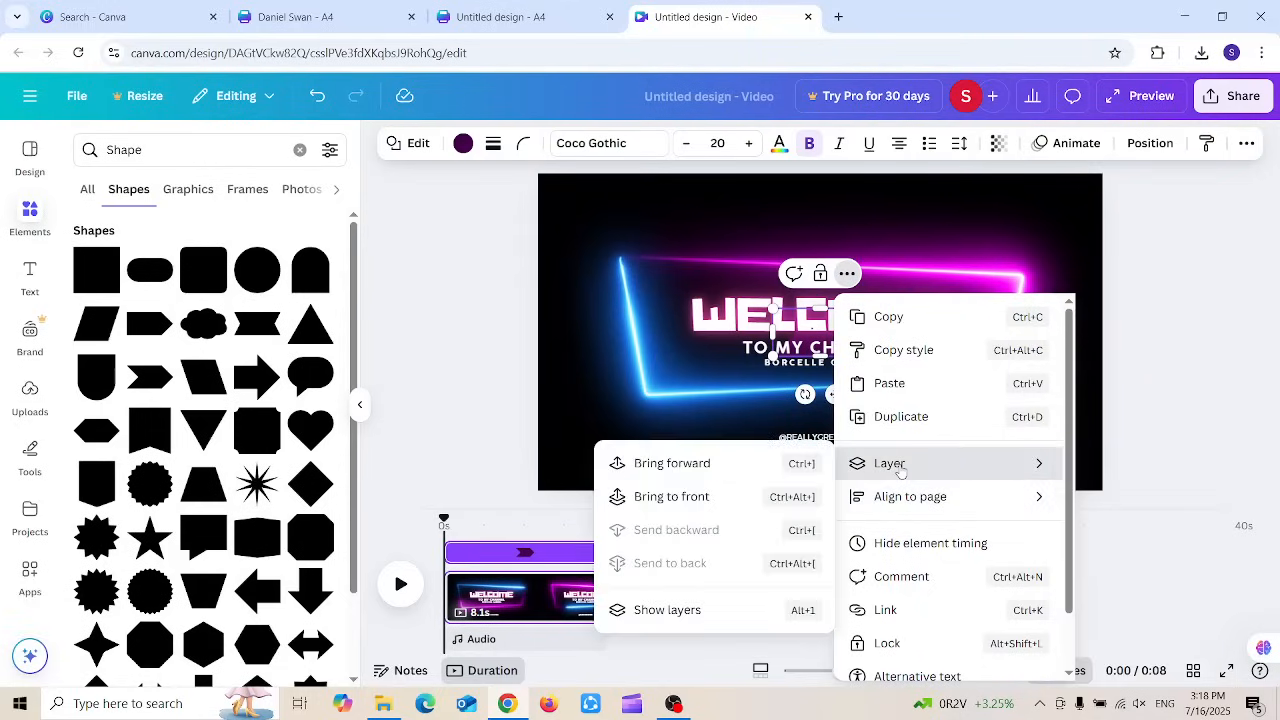
left_click(738, 473)
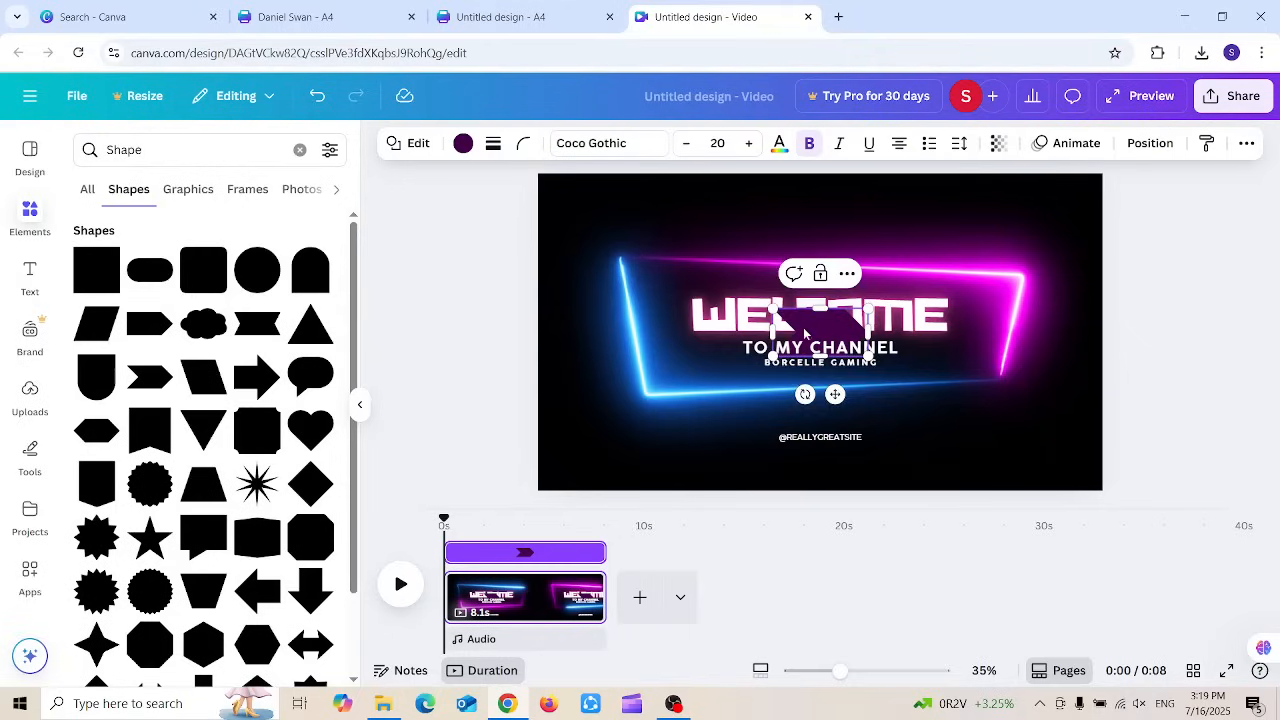
left_click_drag(805, 333, 628, 442)
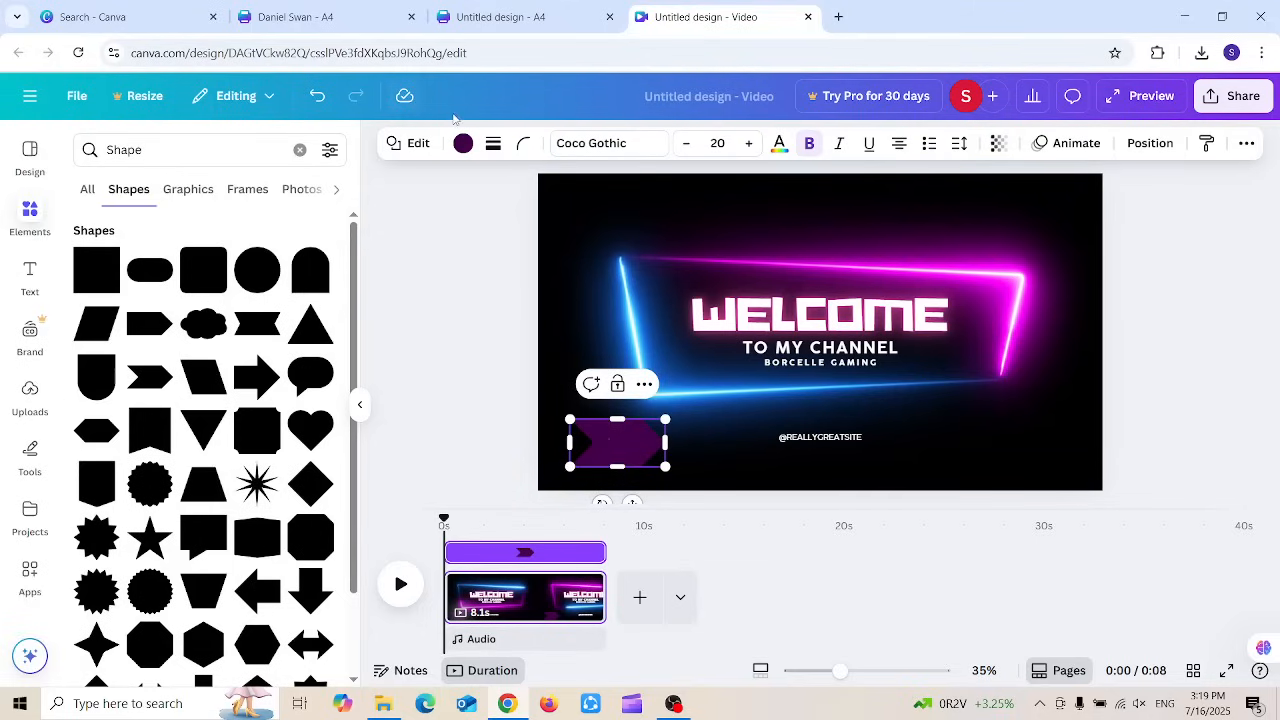
Step: Recolour the chevron white and stretch it into a wide banner about 1,520 by 162
left_click(463, 144)
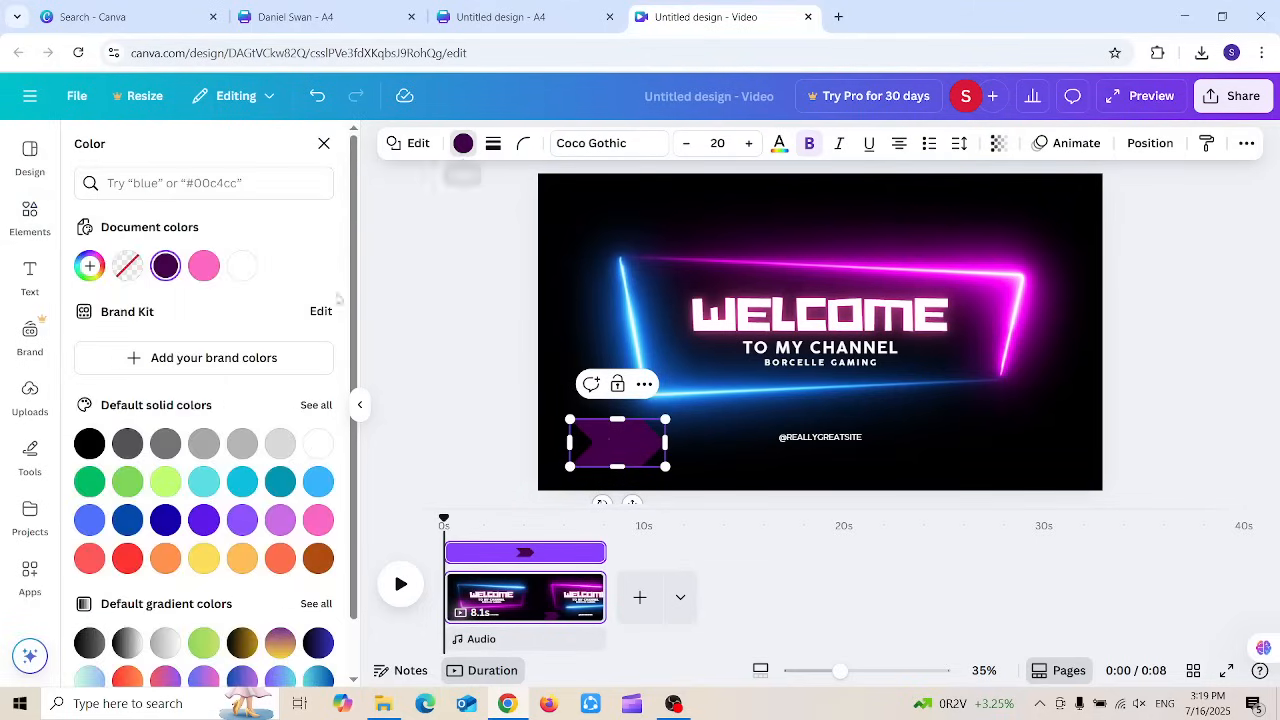
left_click(205, 265)
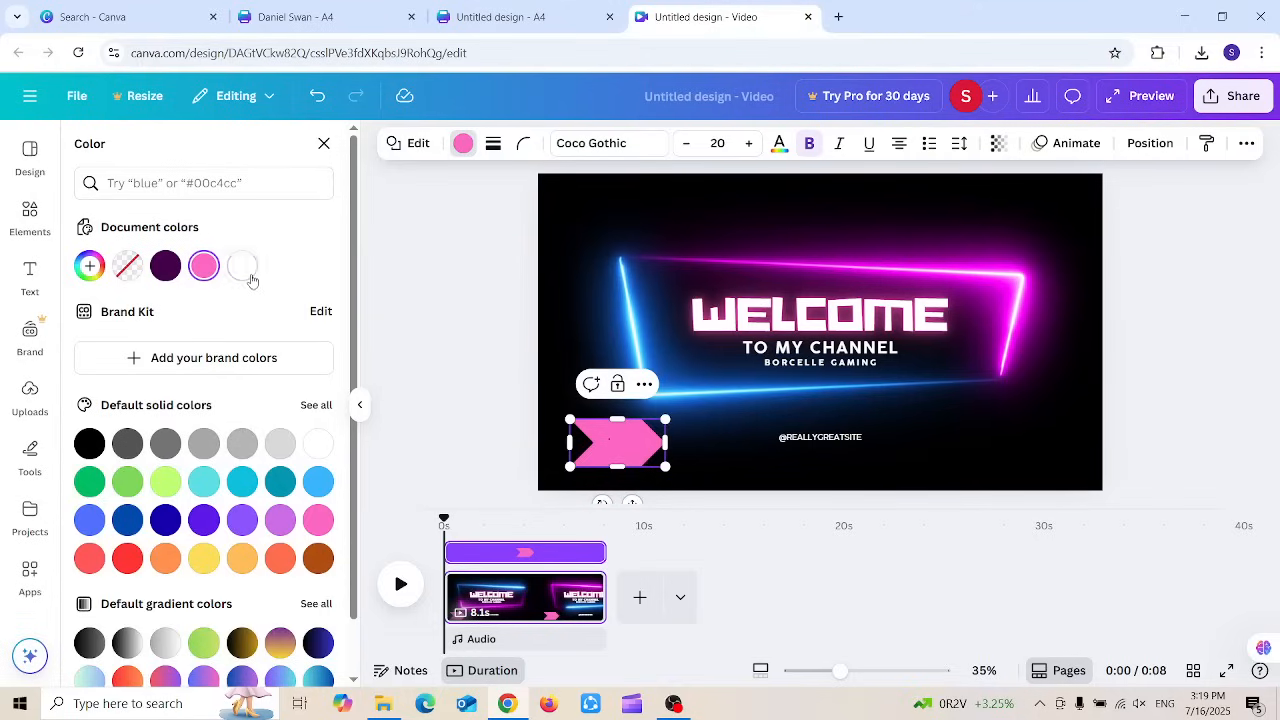
left_click(242, 266)
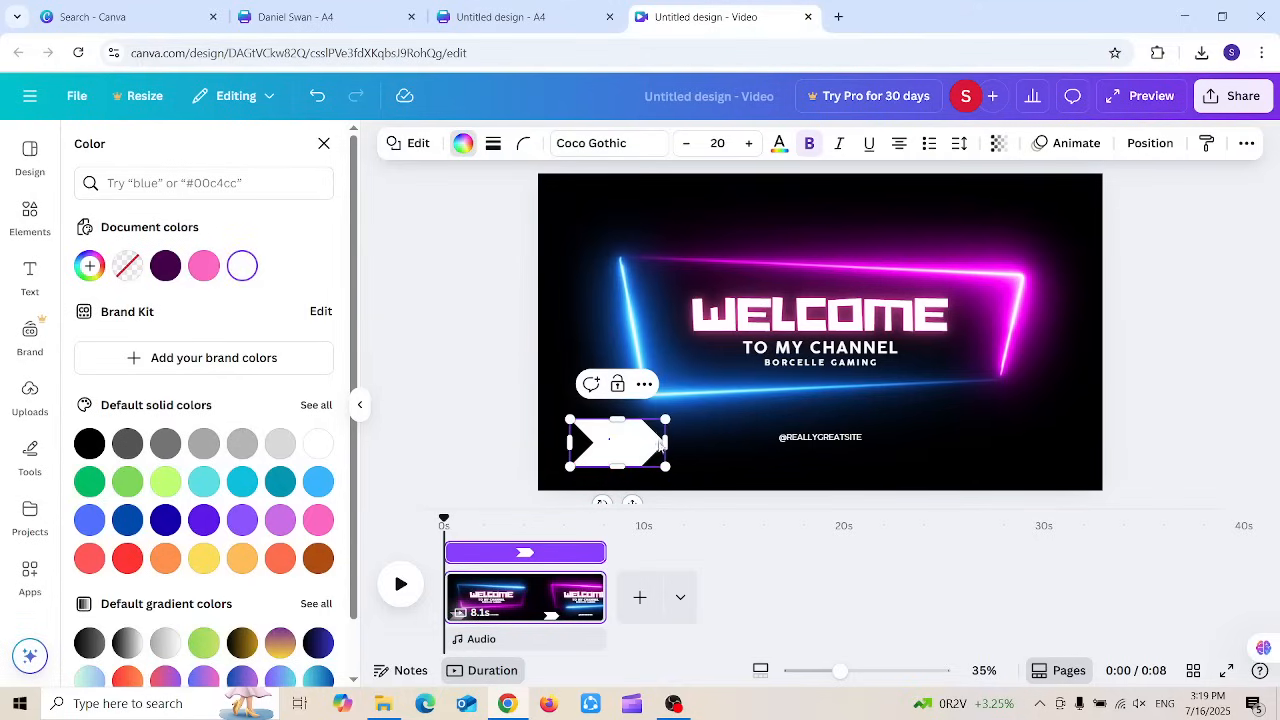
left_click_drag(665, 441, 1016, 456)
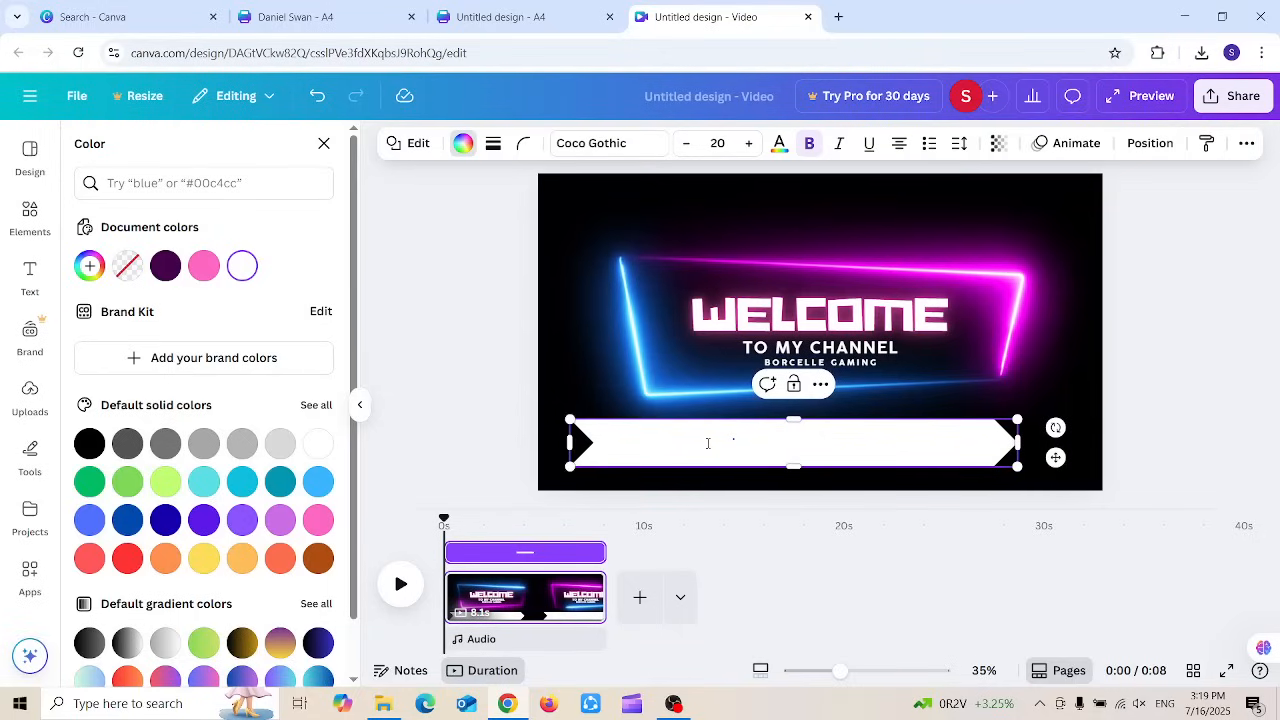
left_click(32, 287)
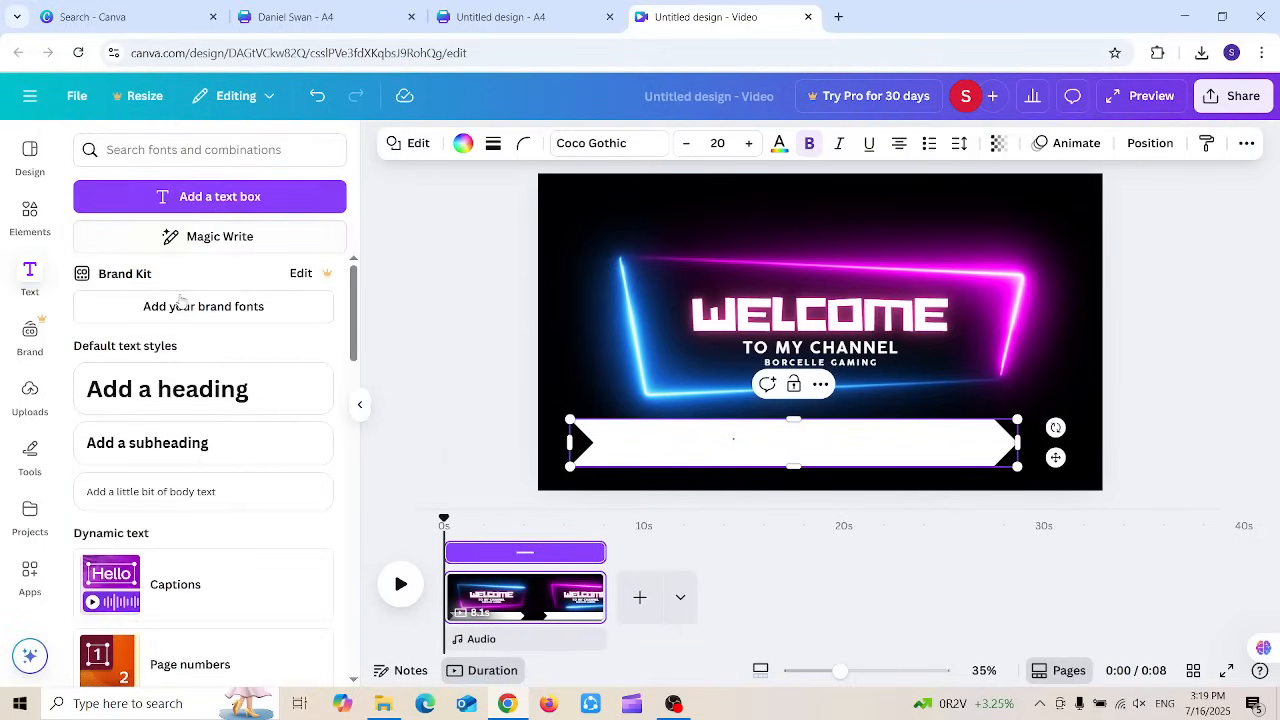
Step: Add a heading, move it onto the white banner and make it black
left_click(197, 384)
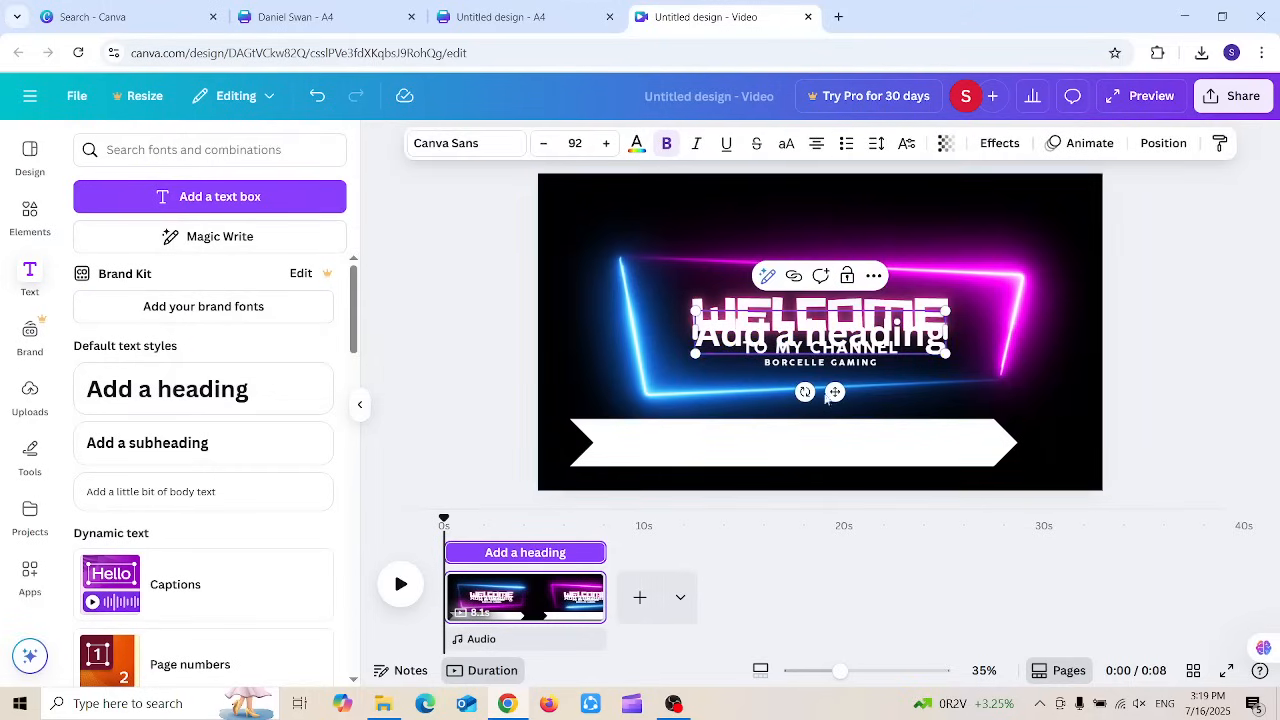
left_click_drag(835, 391, 731, 502)
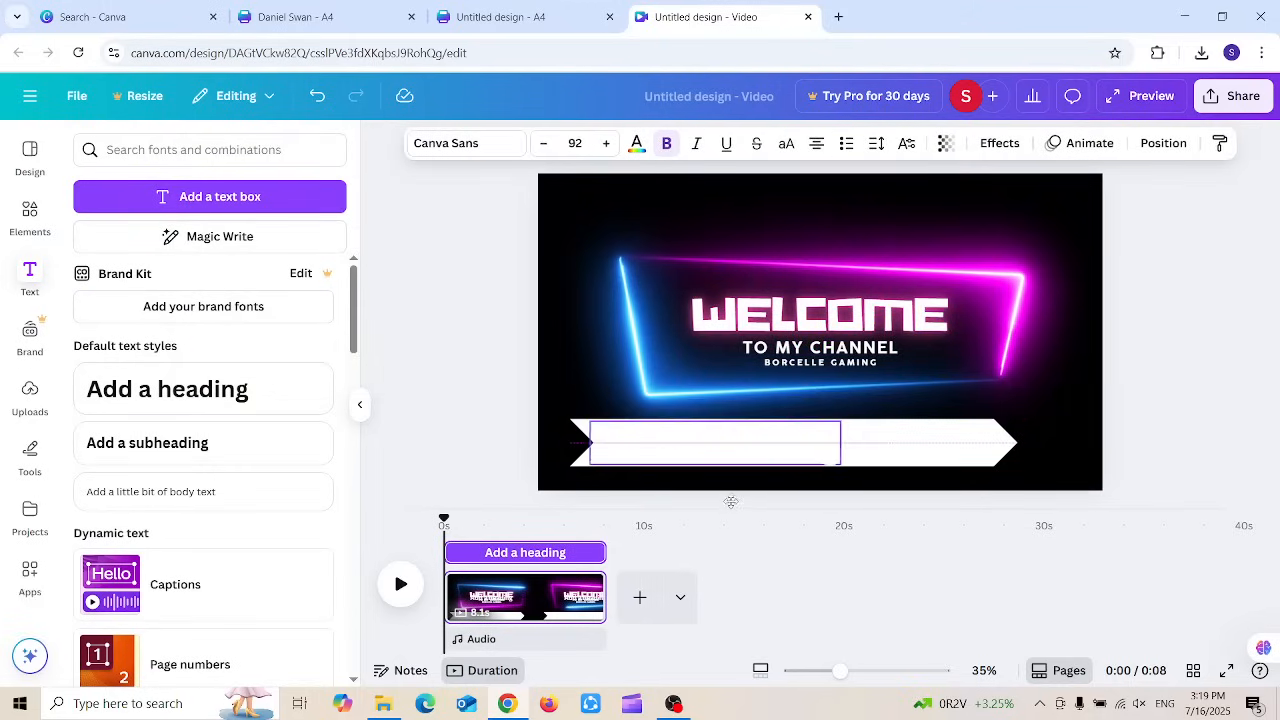
left_click(637, 145)
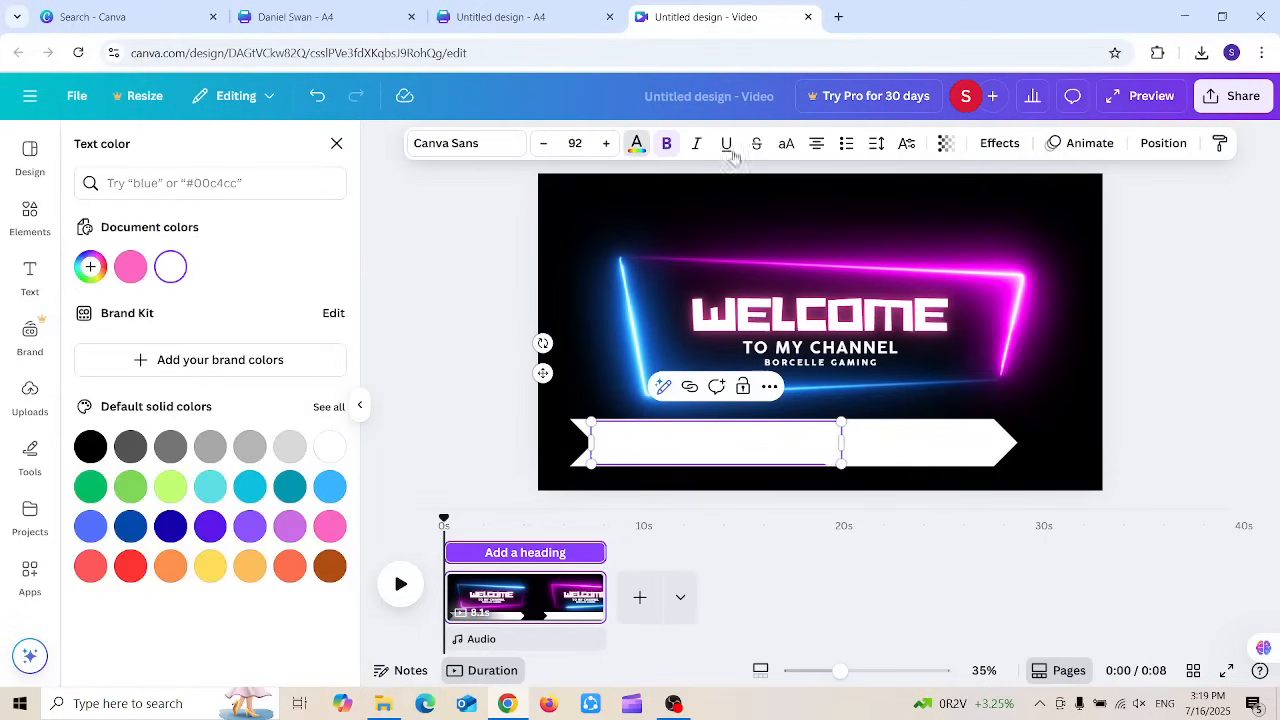
left_click(90, 447)
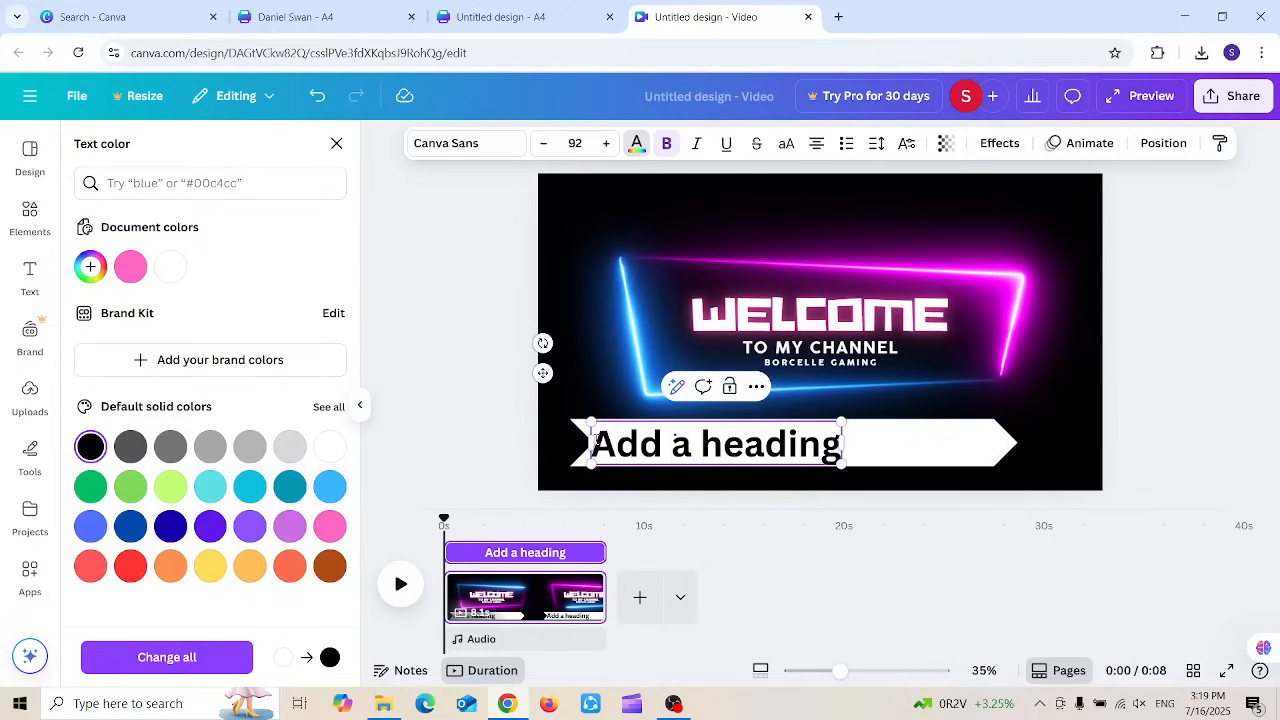
Step: Replace the placeholder heading with the text 'Introducing Myself'
left_click_drag(596, 441, 843, 433)
type("Intor")
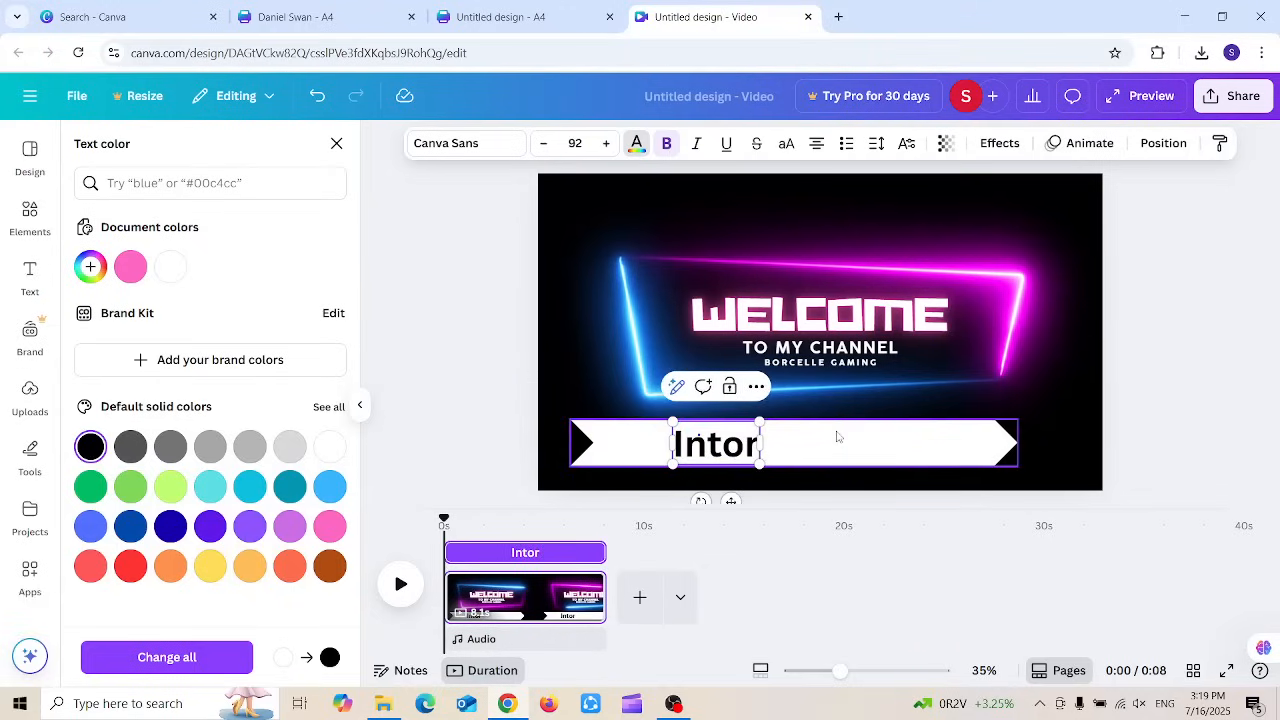
key("BackSpace")
key("BackSpace")
type("roducing my")
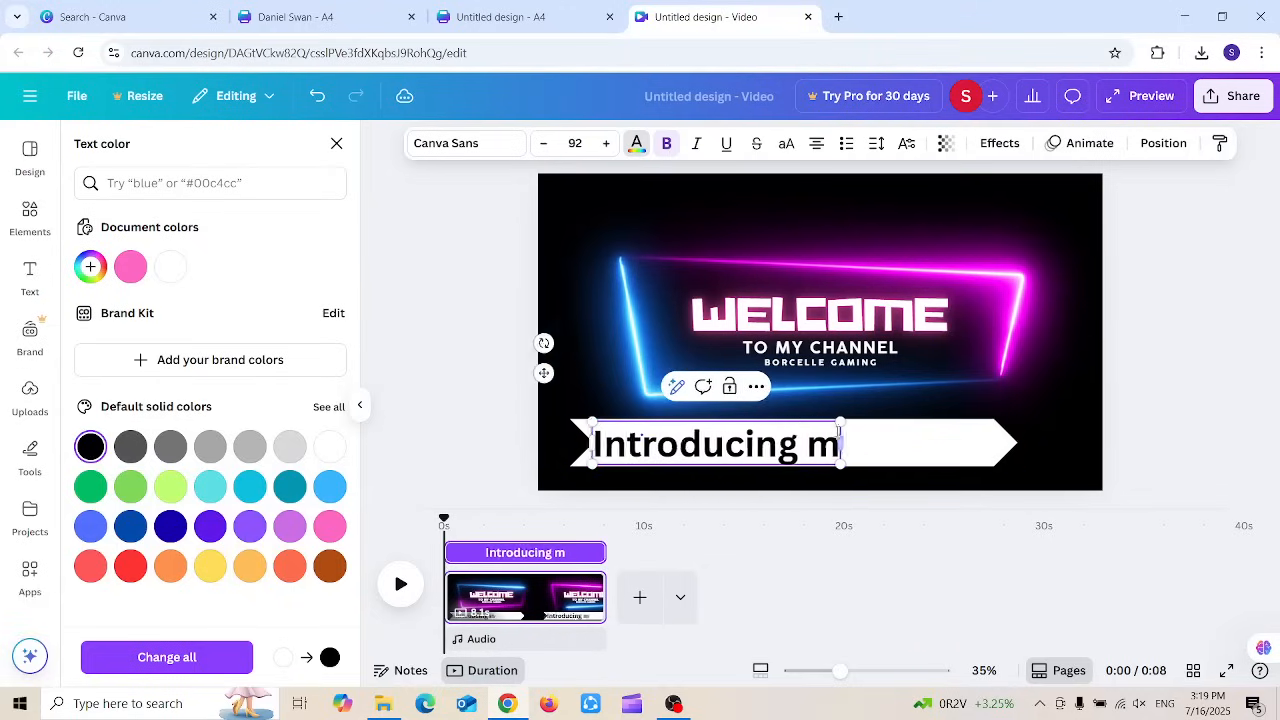
key("BackSpace")
key("BackSpace")
type("Myself")
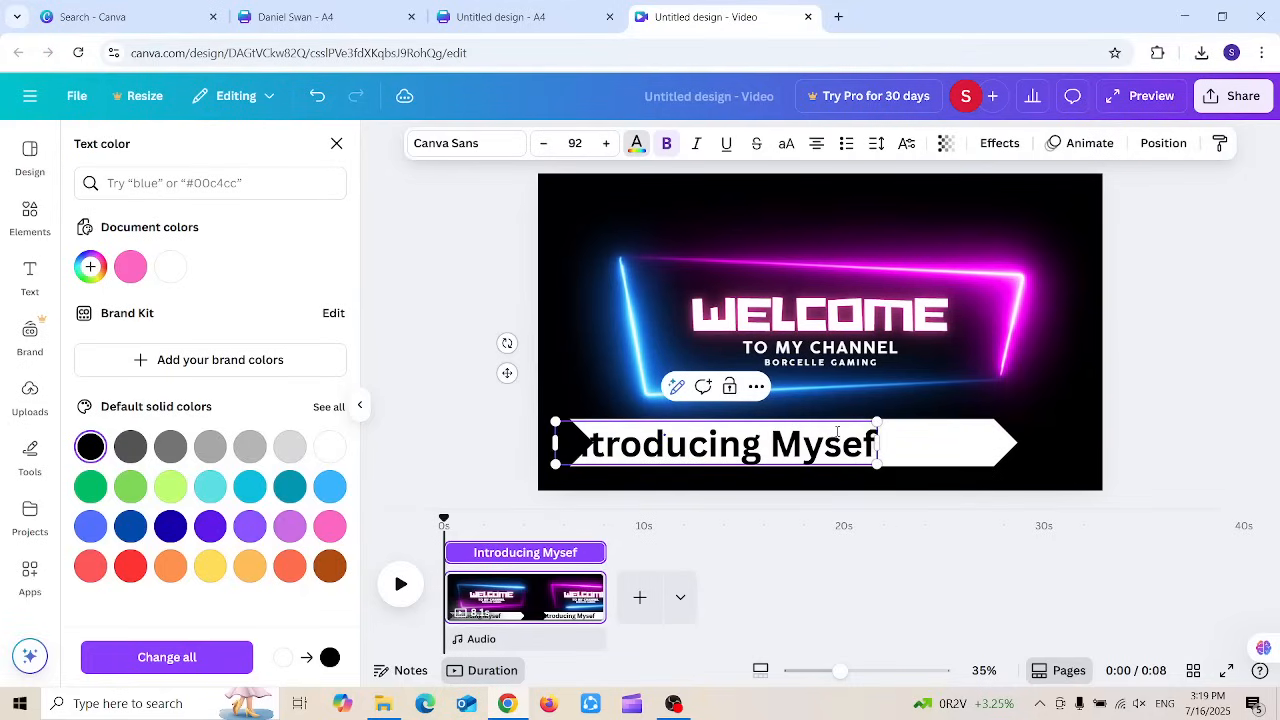
key("BackSpace")
type("lf")
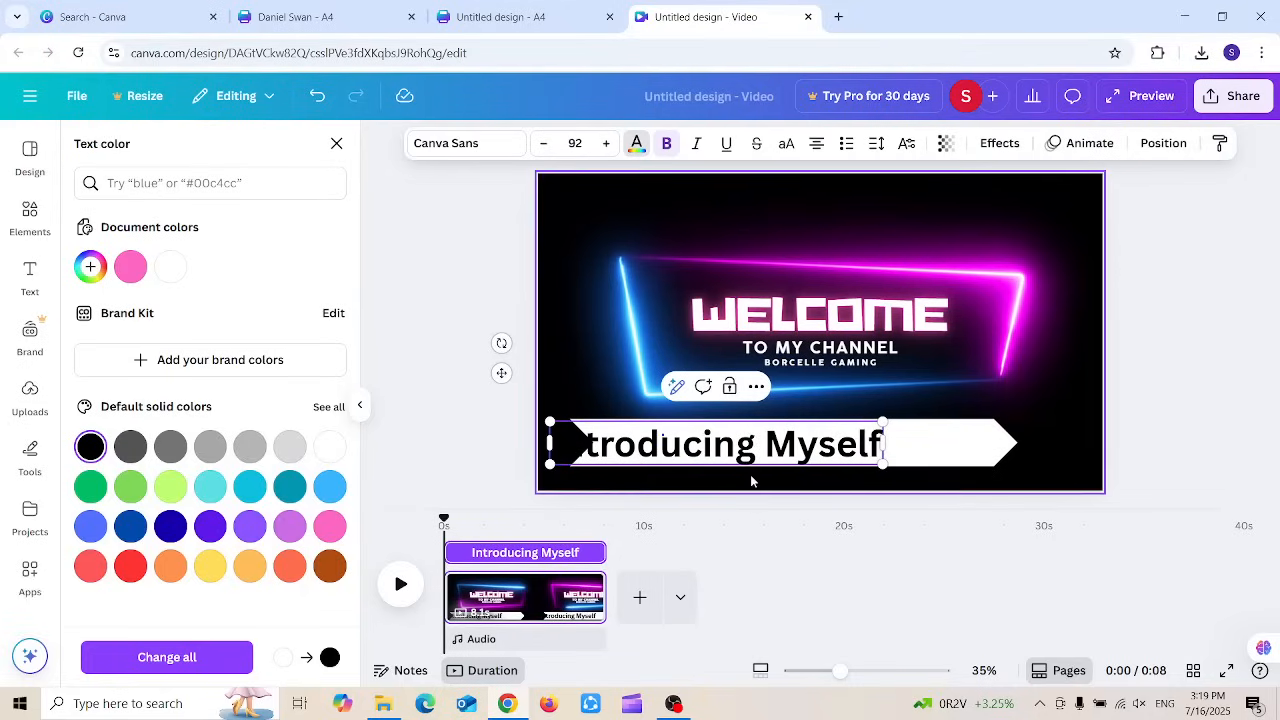
Step: Widen the text box to fit one line and centre-align the text on the banner
left_click_drag(736, 462, 798, 462)
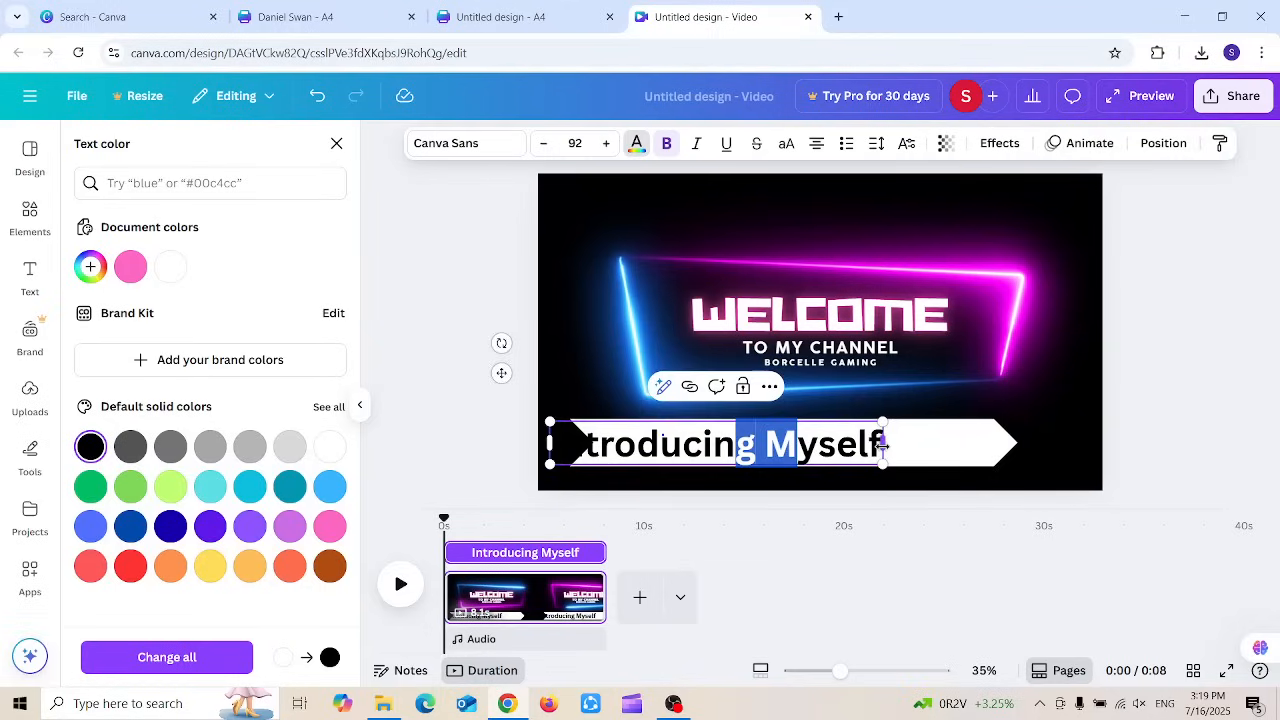
left_click_drag(883, 445, 605, 445)
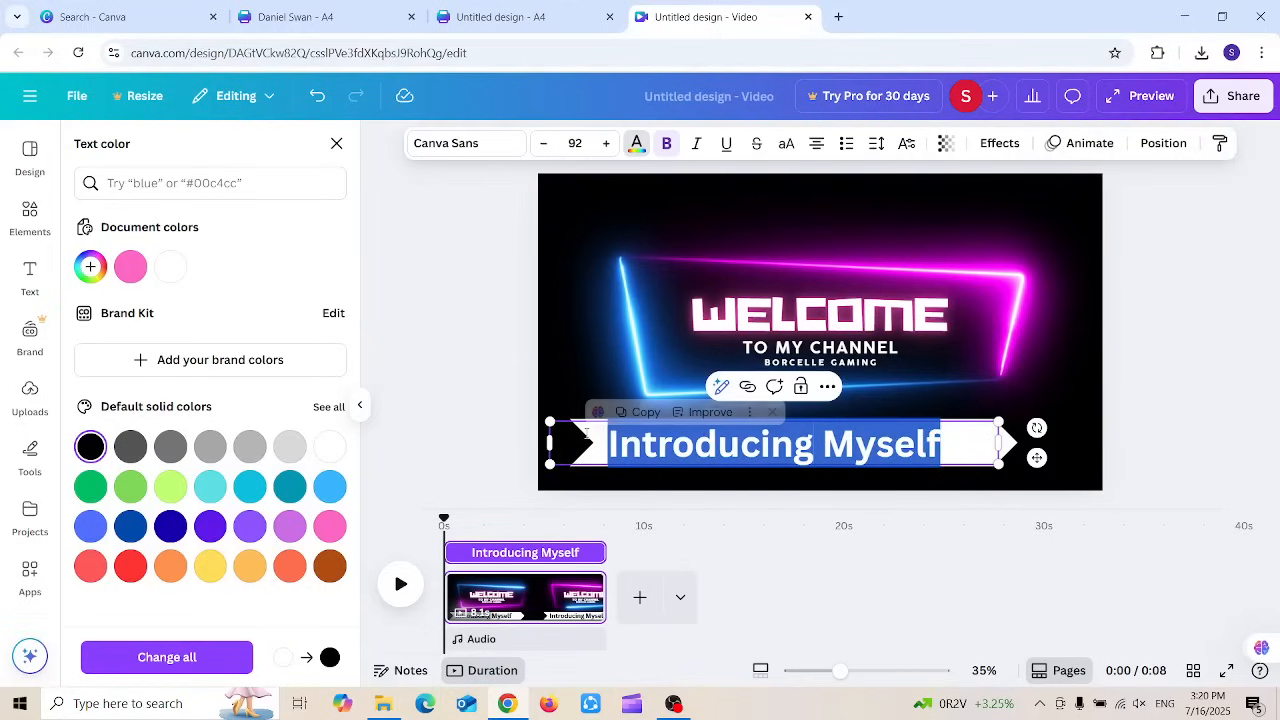
left_click(816, 143)
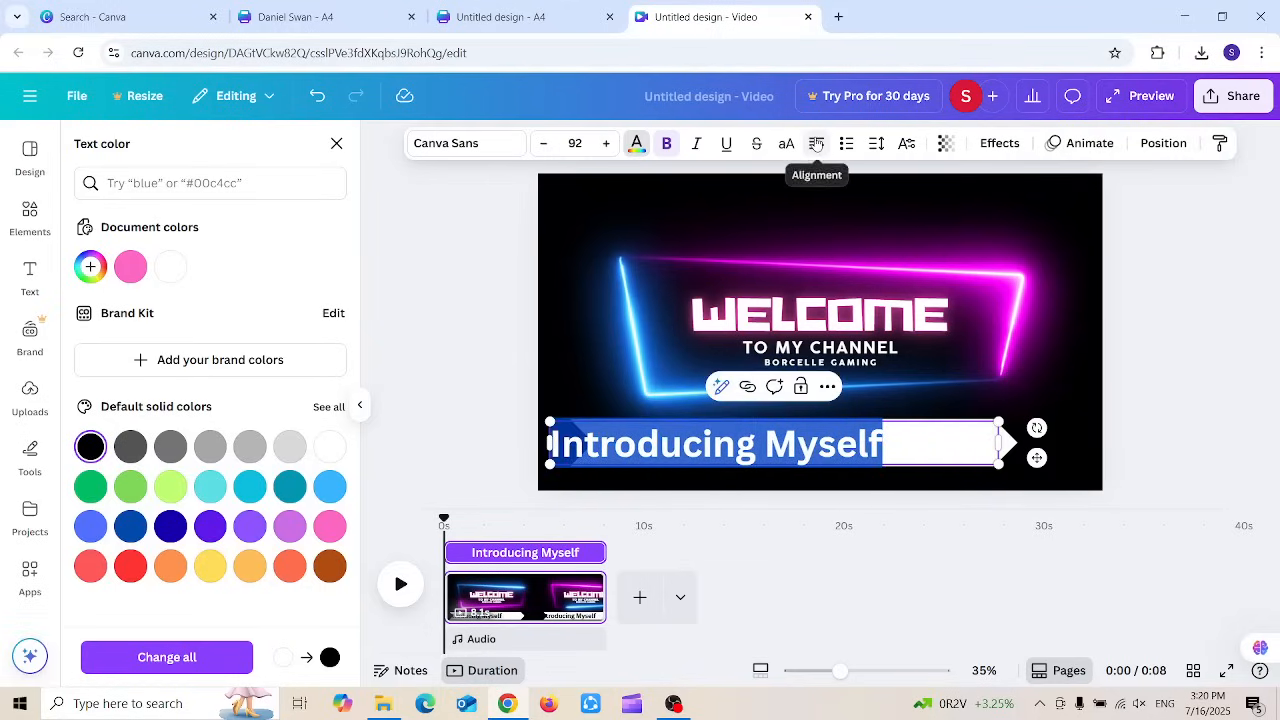
left_click(816, 143)
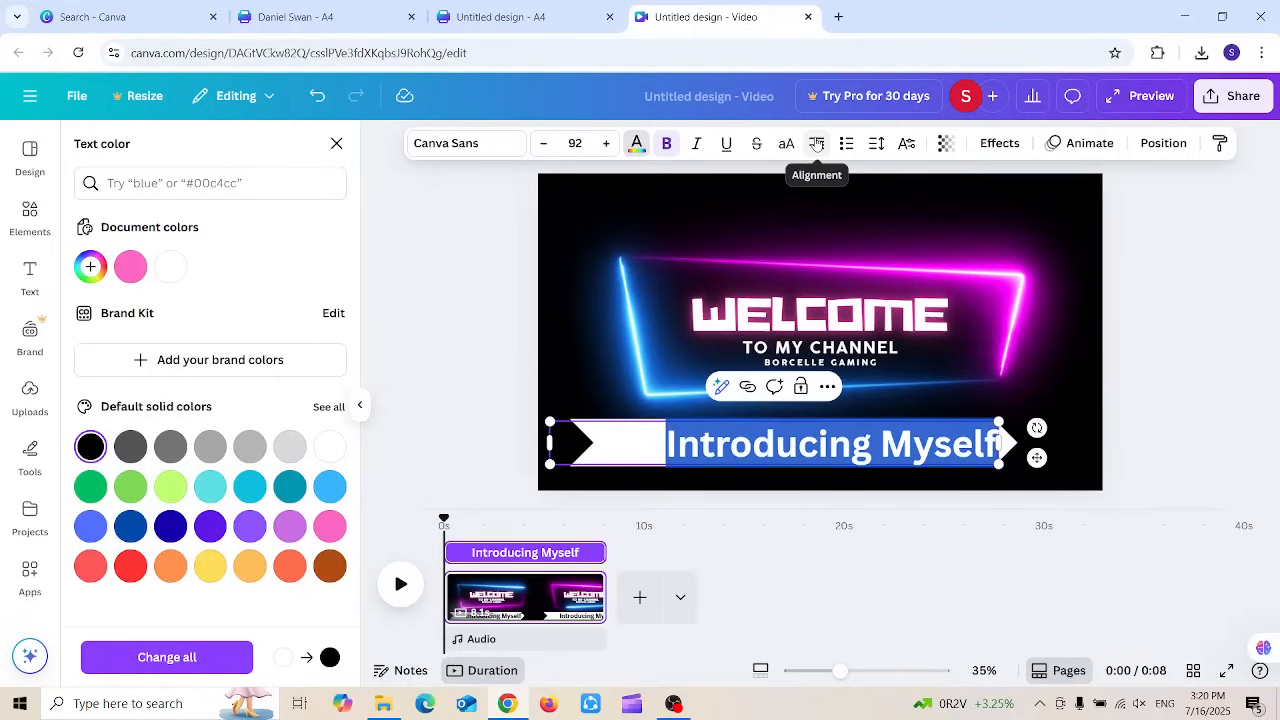
left_click(816, 143)
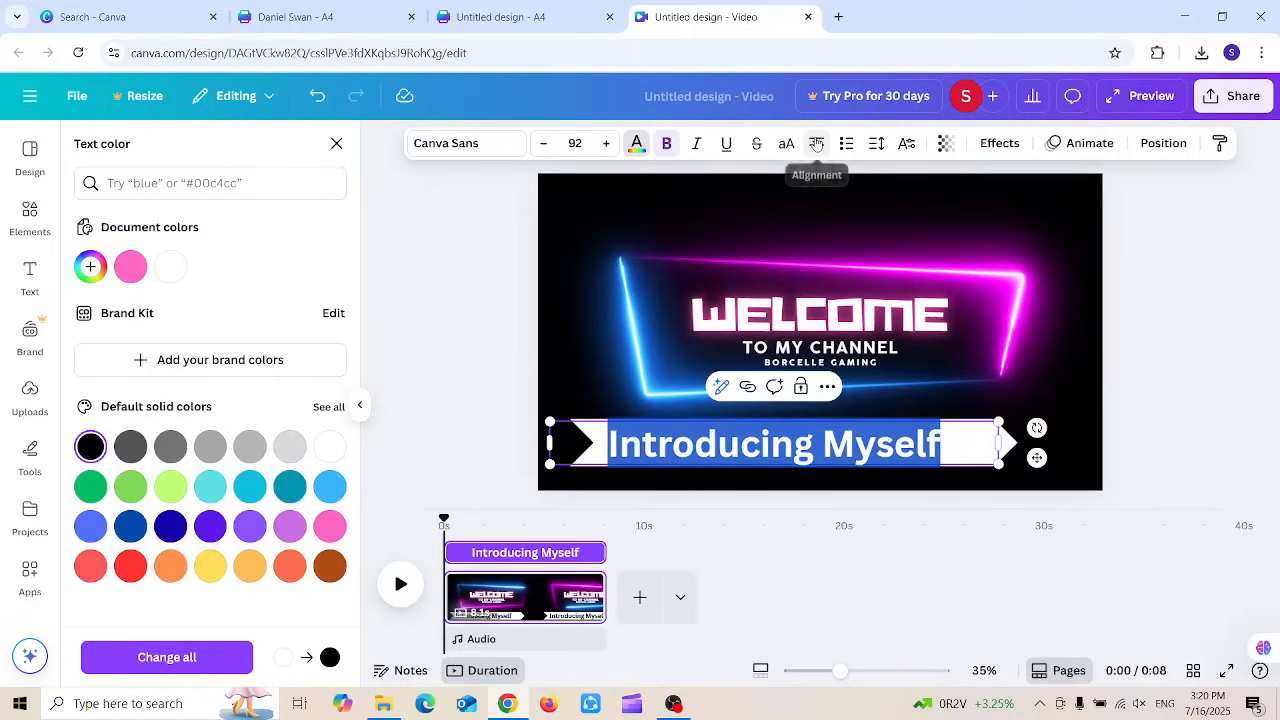
left_click(1179, 419)
left_click(1178, 419)
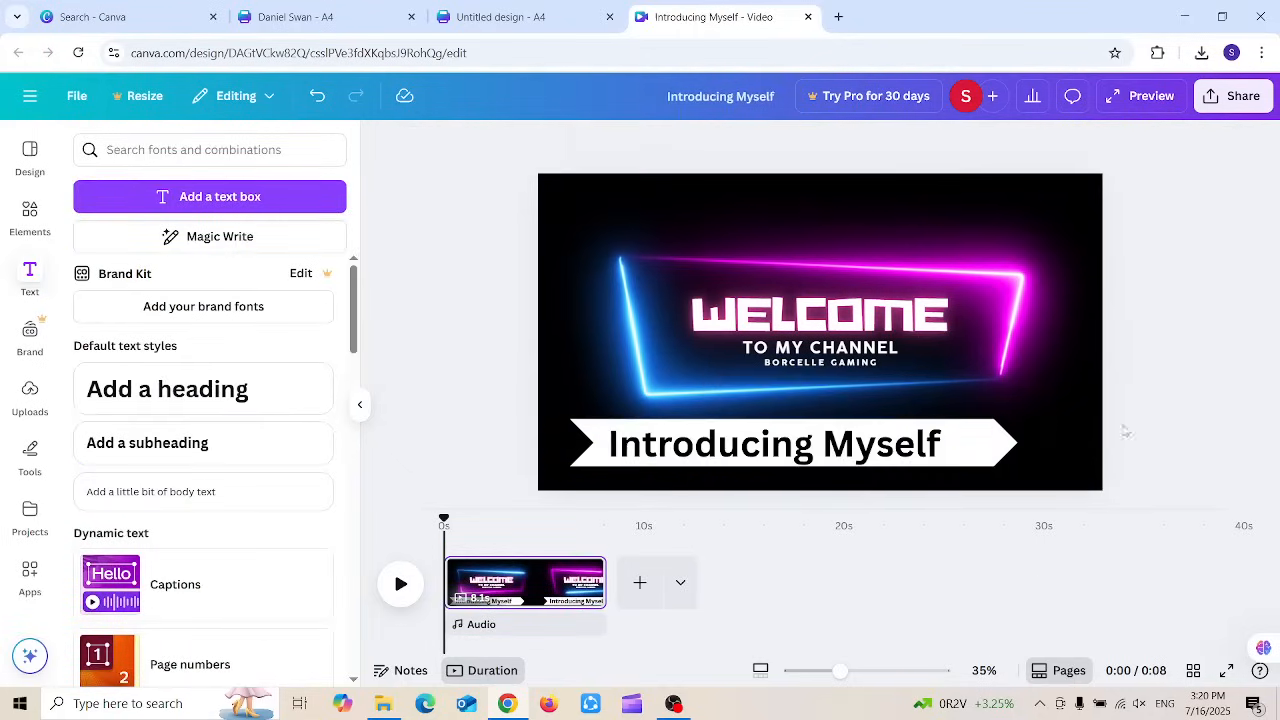
Step: Group the Introducing Myself text with the white arrow banner
left_click(591, 427)
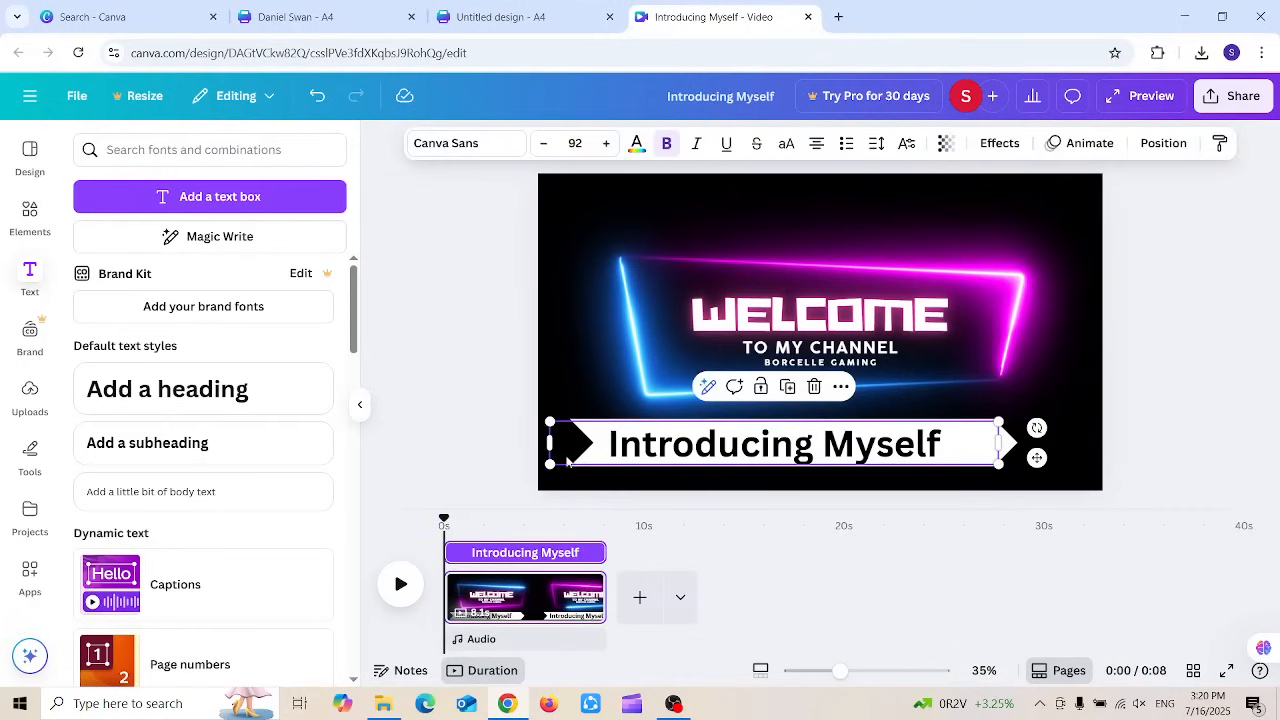
left_click(687, 433)
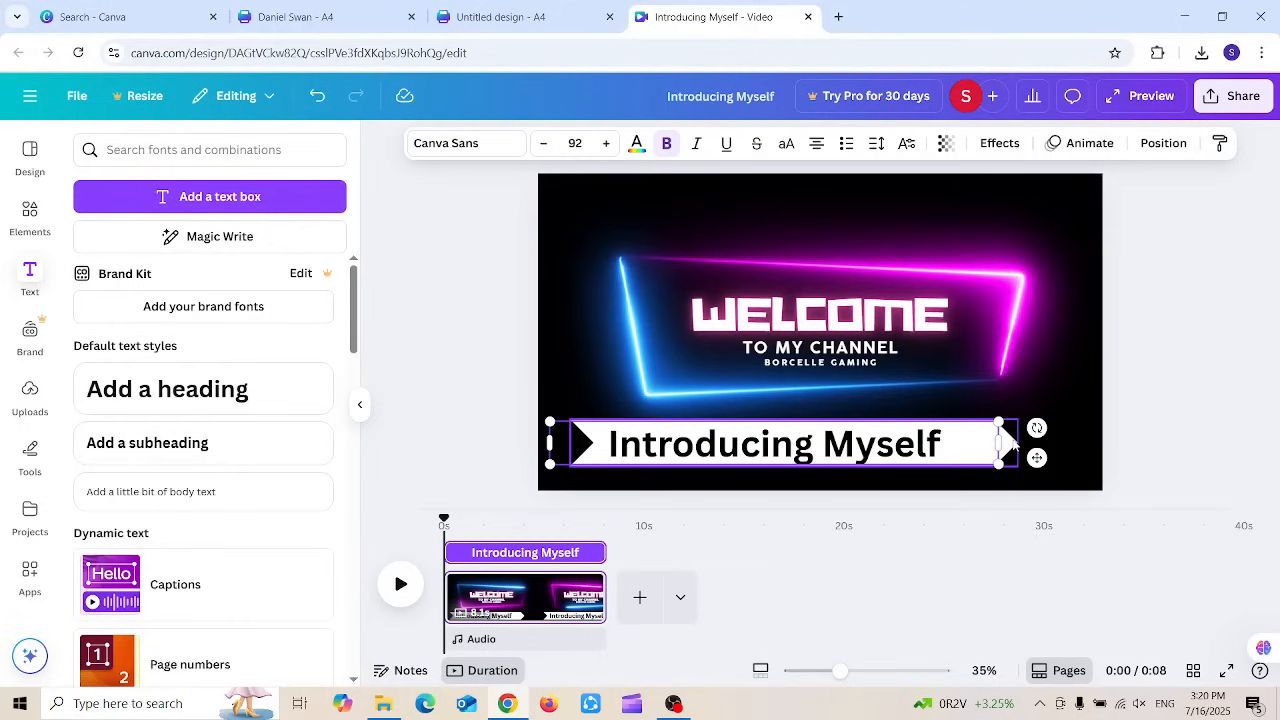
left_click(1011, 442, "shift")
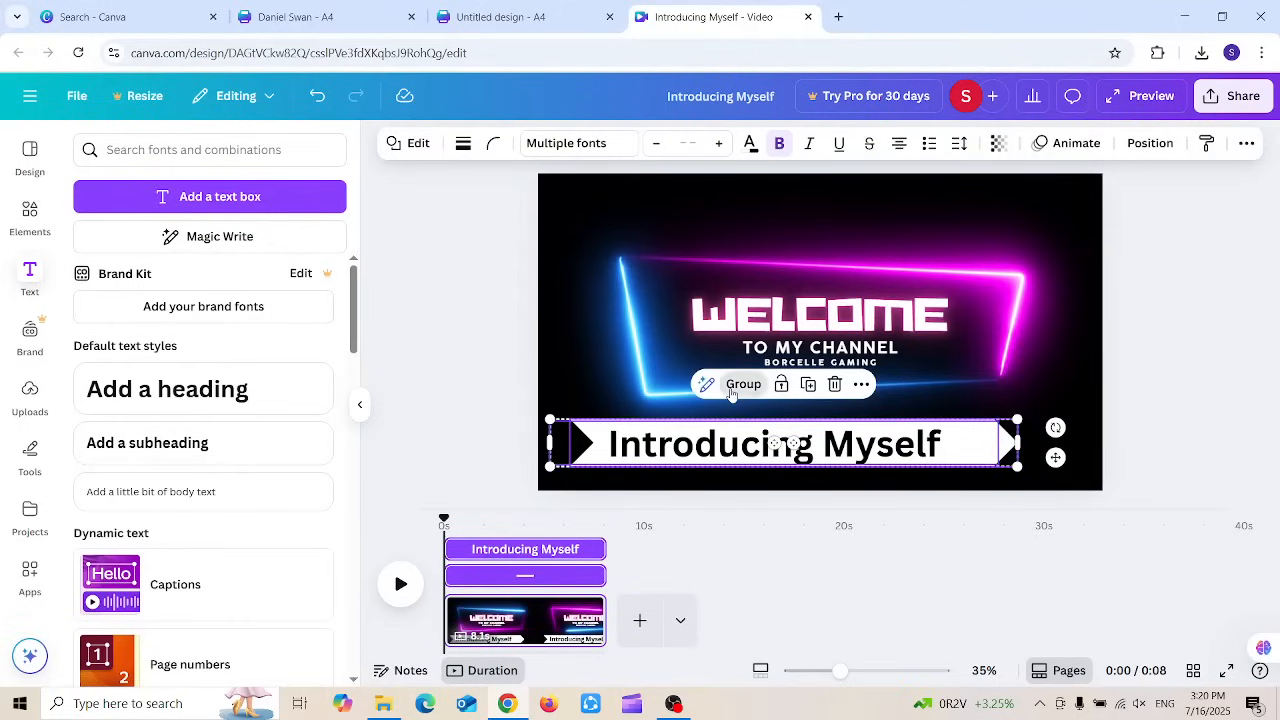
left_click(731, 392)
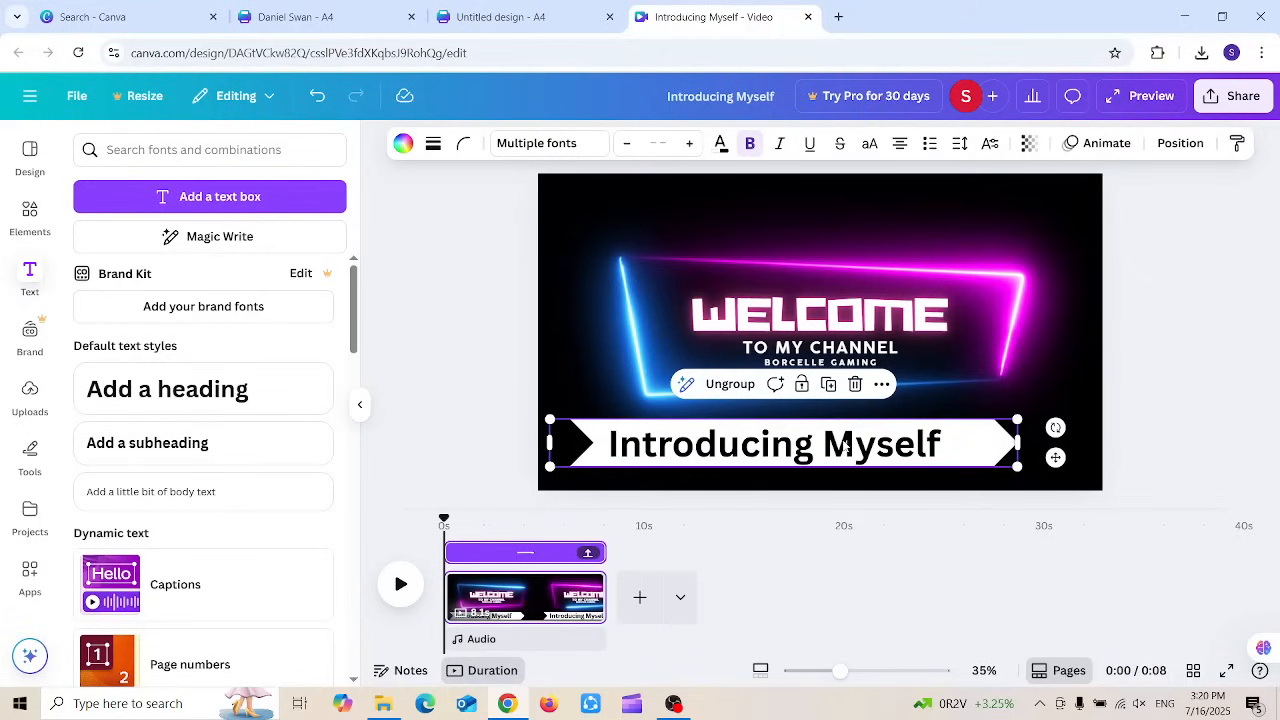
left_click(1151, 450)
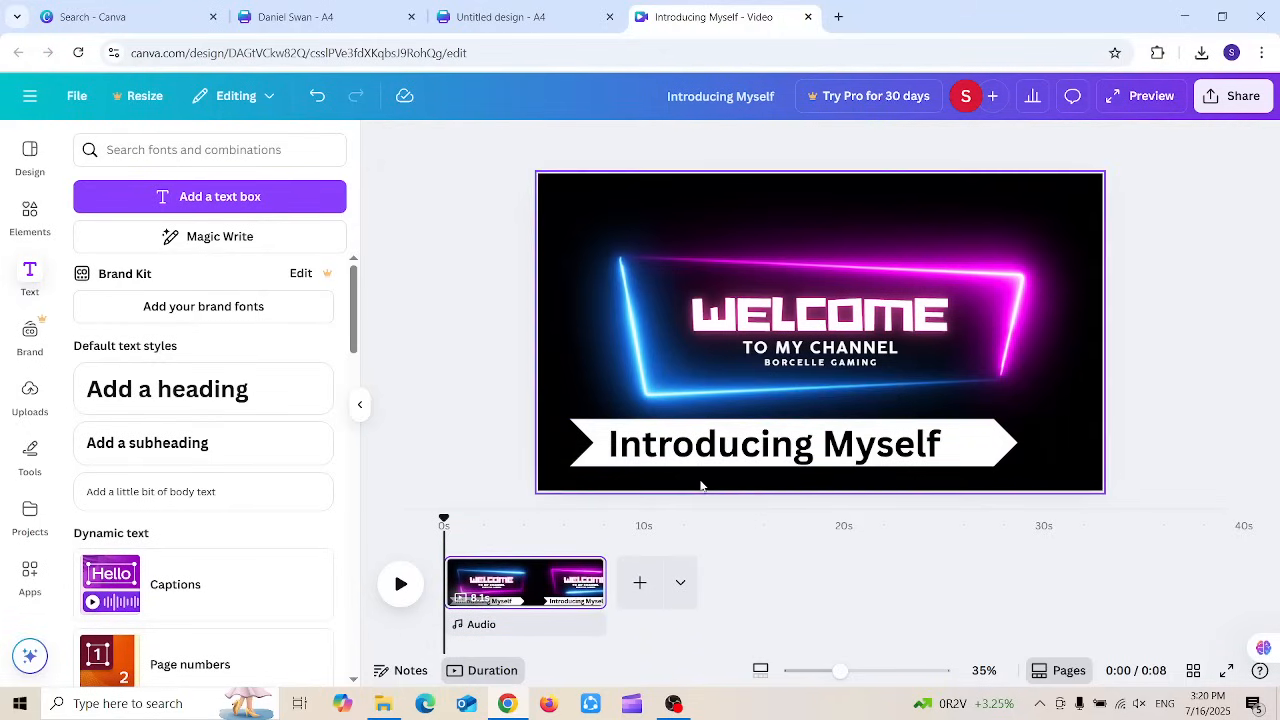
Step: Trim the banner group's timeline duration to about 1.3 seconds
left_click(712, 432)
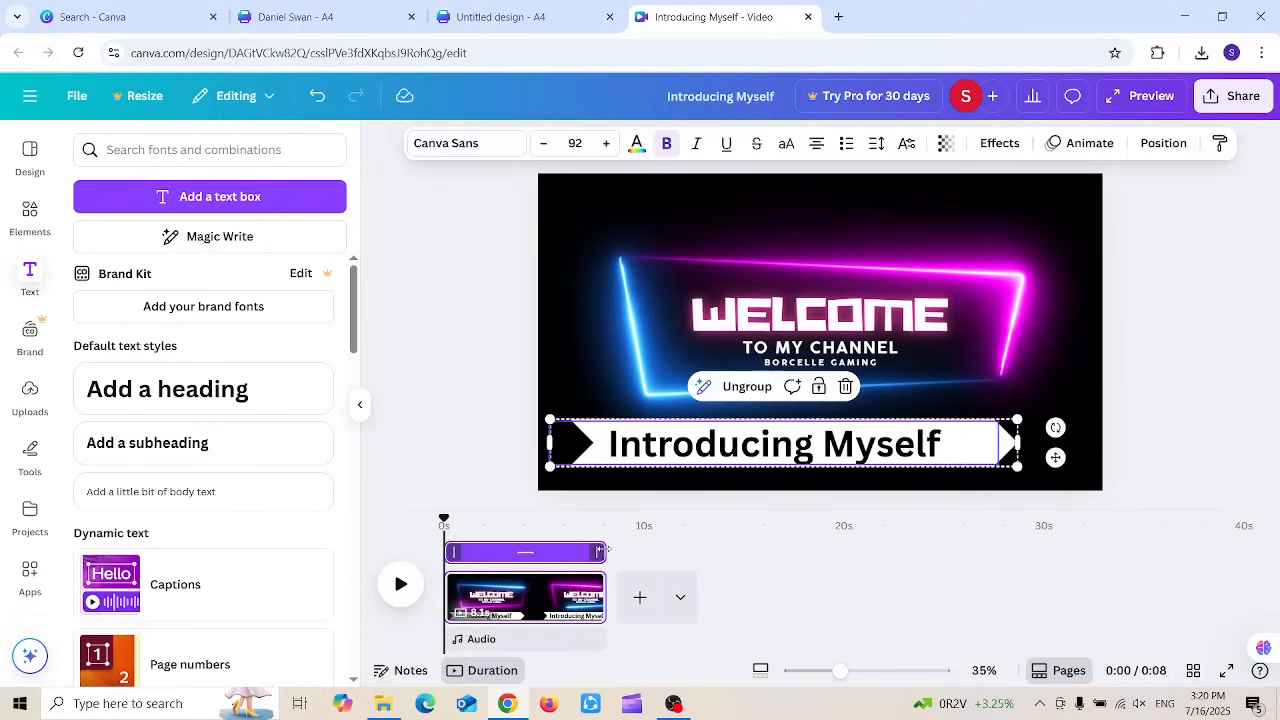
left_click_drag(596, 551, 481, 550)
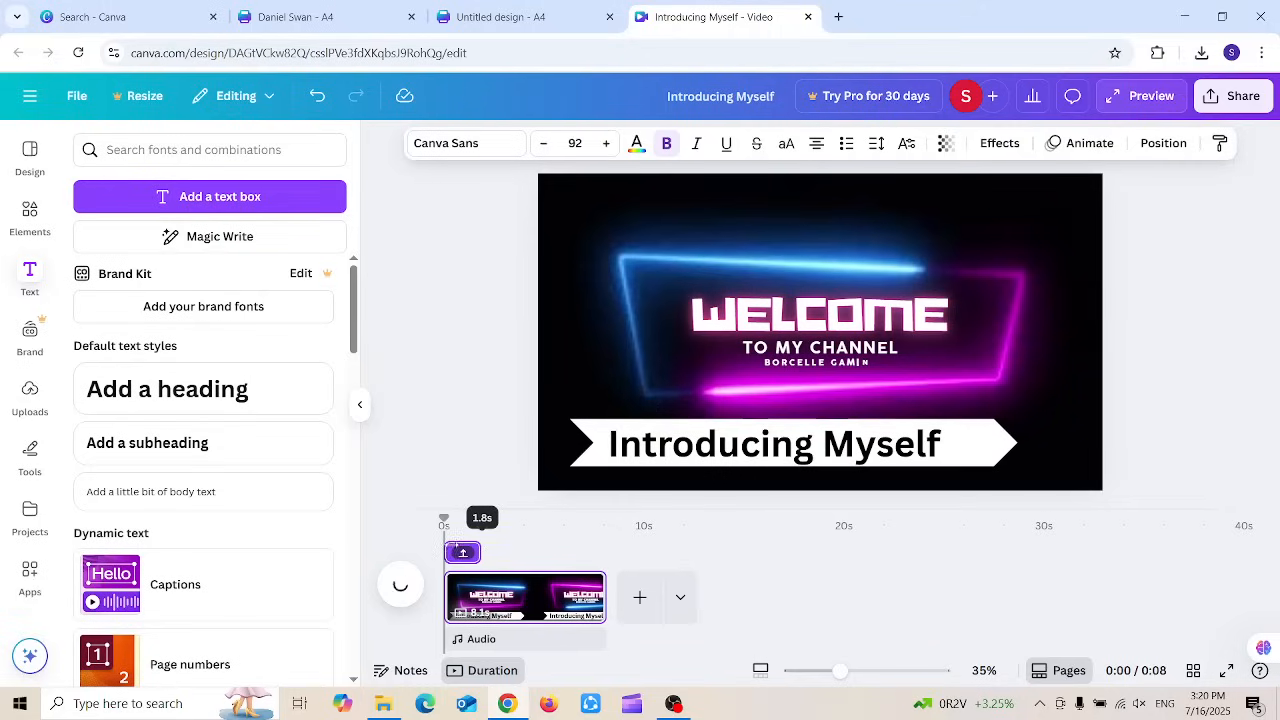
left_click_drag(385, 541, 476, 549)
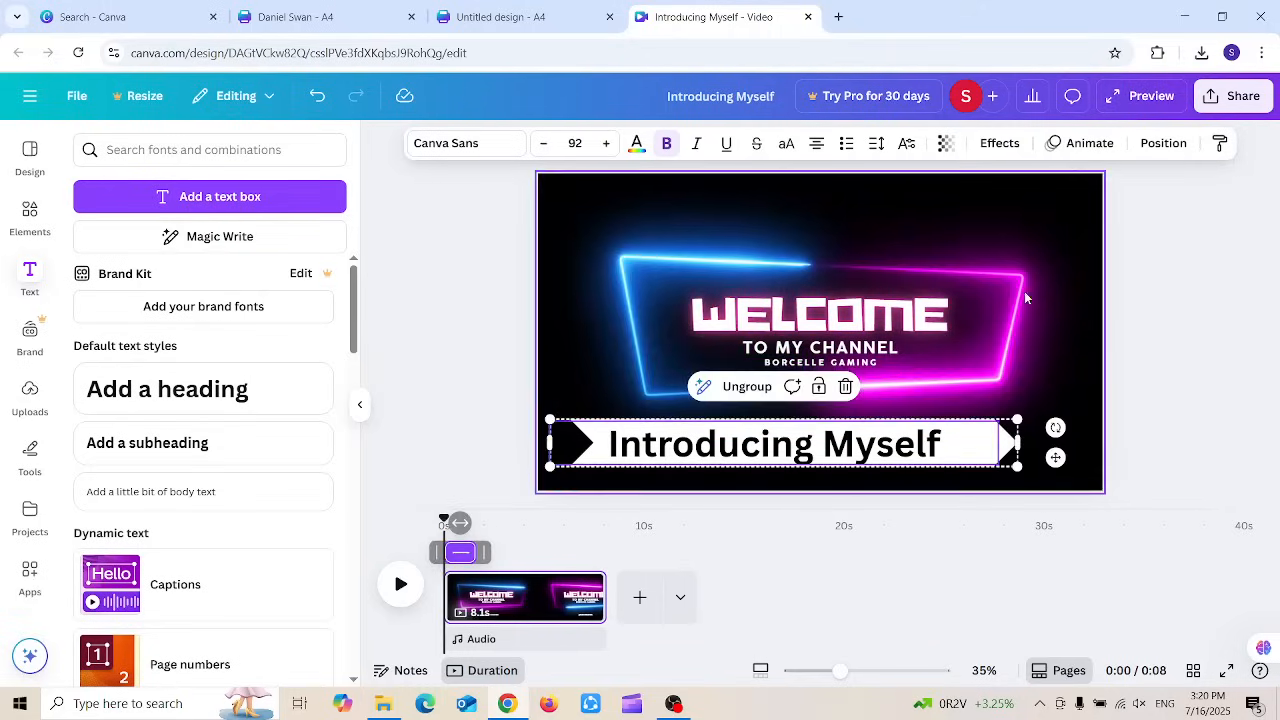
left_click(1090, 145)
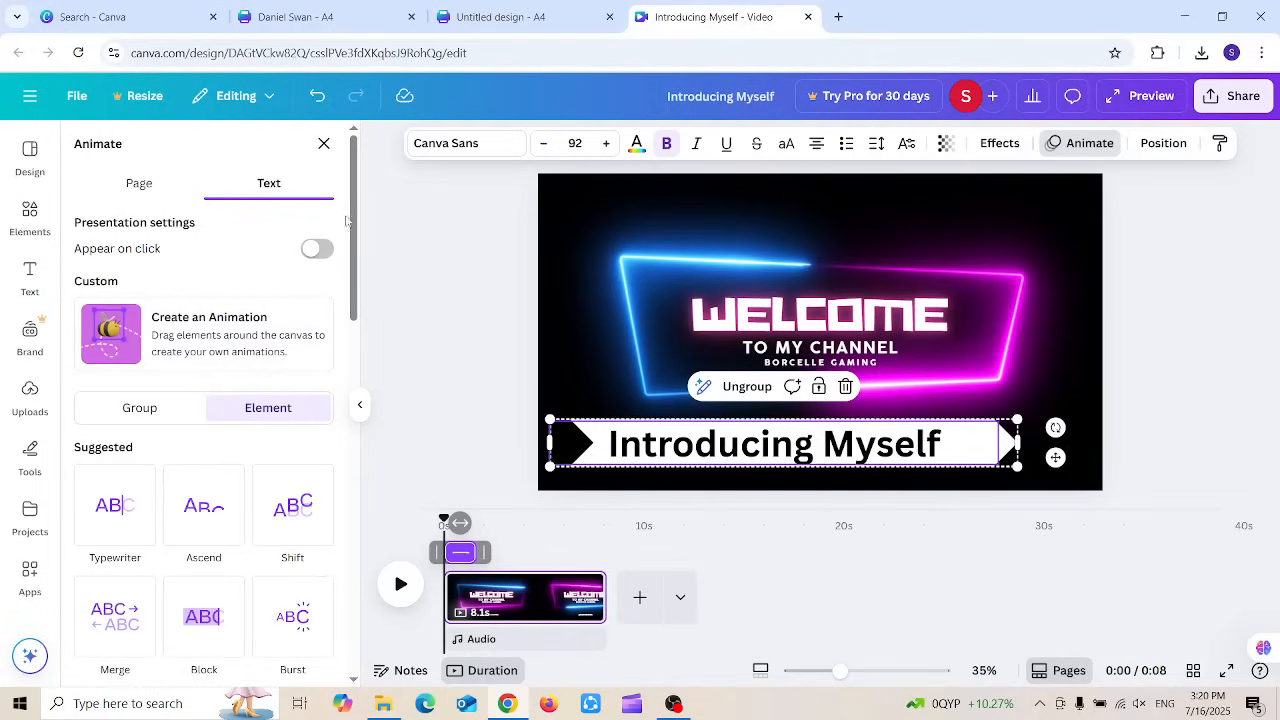
scroll(355, 258, "down", 2)
left_click_drag(355, 258, 361, 380)
scroll(193, 341, "down", 3)
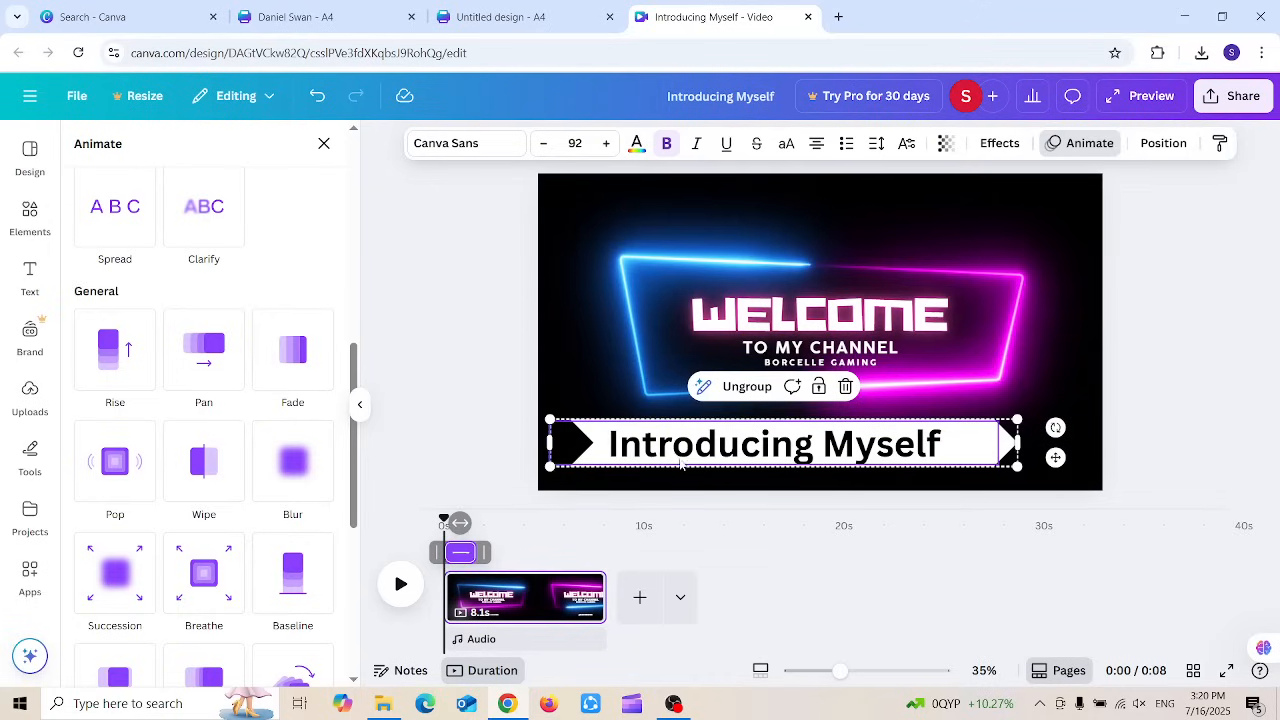
left_click(324, 144)
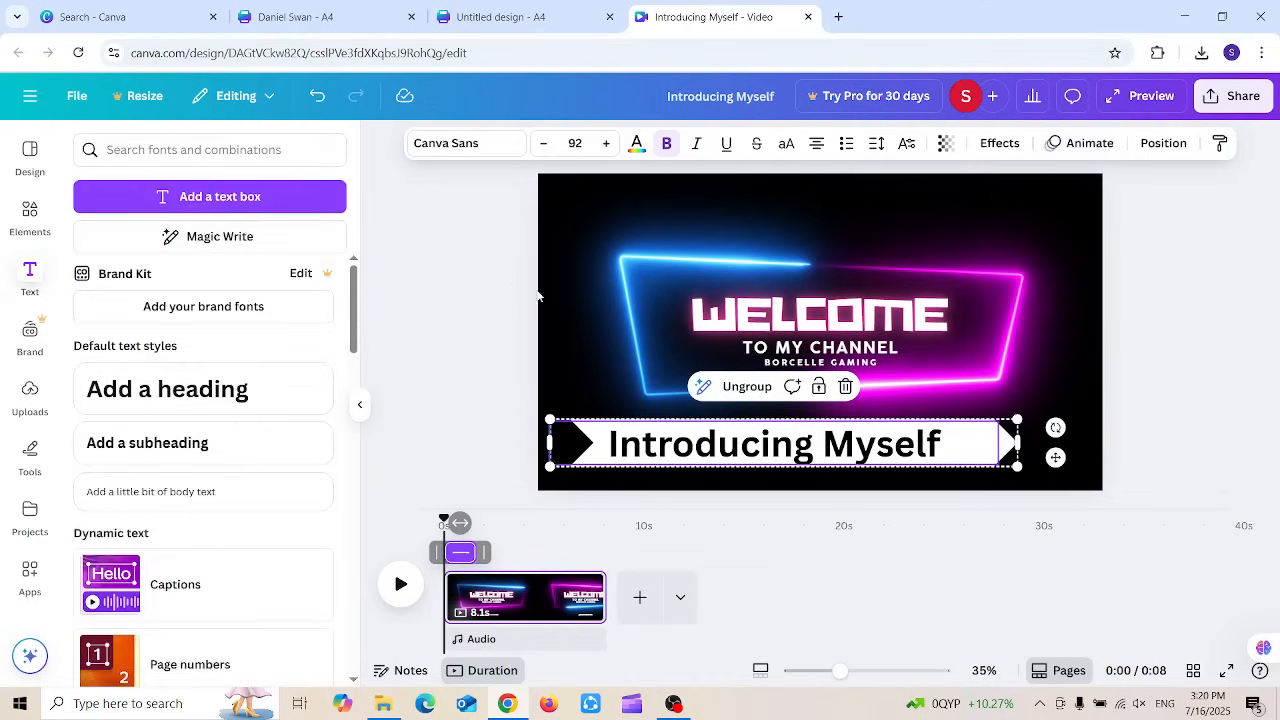
left_click(447, 326)
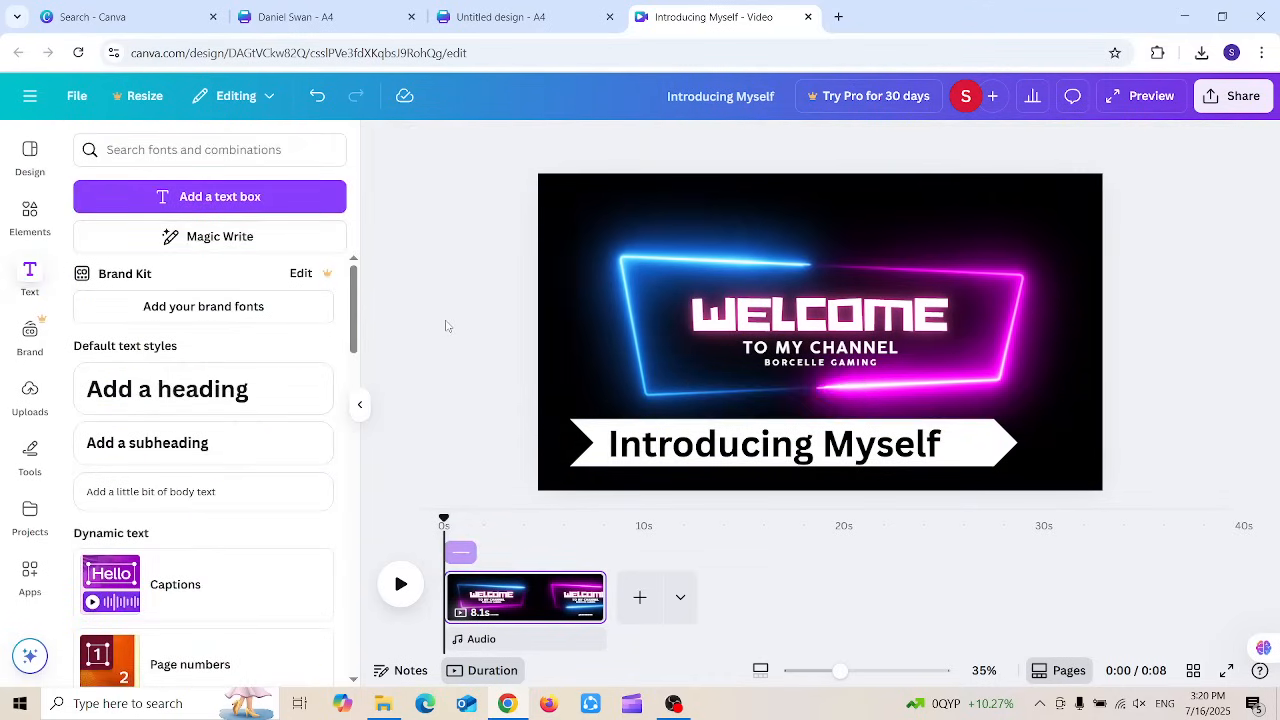
Step: Apply the Wipe animation to the Introducing Myself banner and play the full-screen preview
left_click(703, 443)
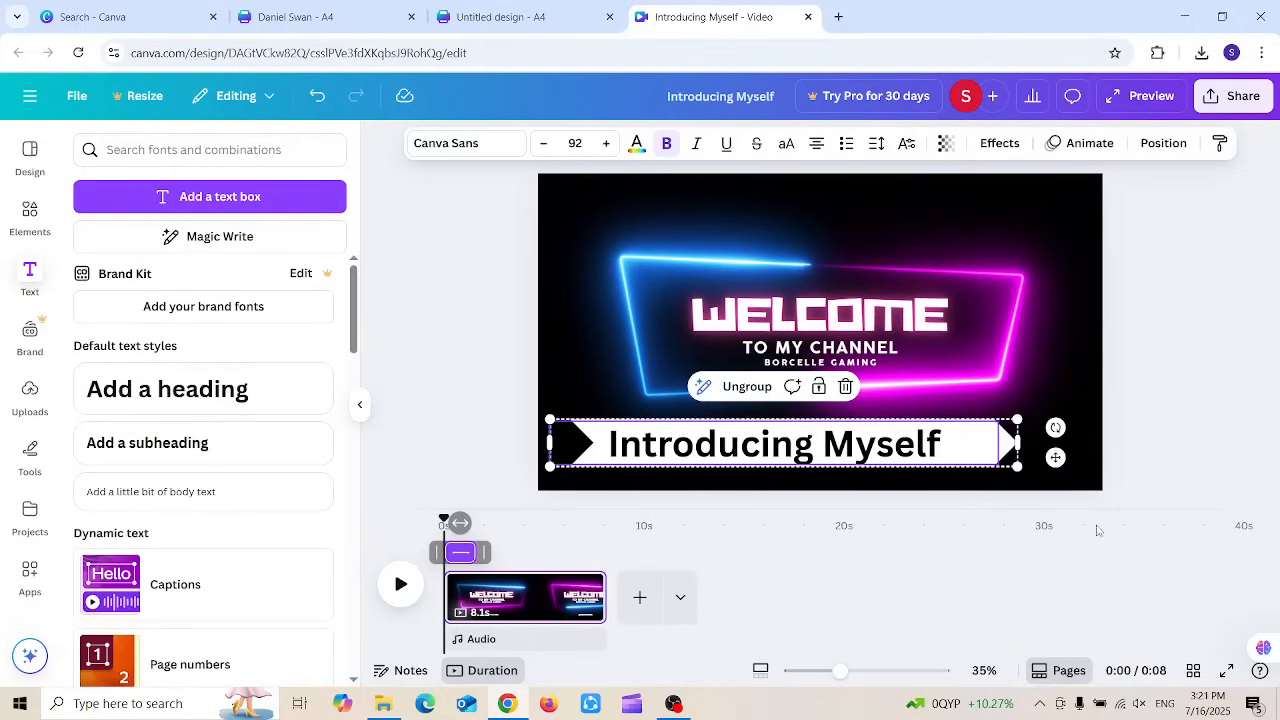
left_click(1058, 143)
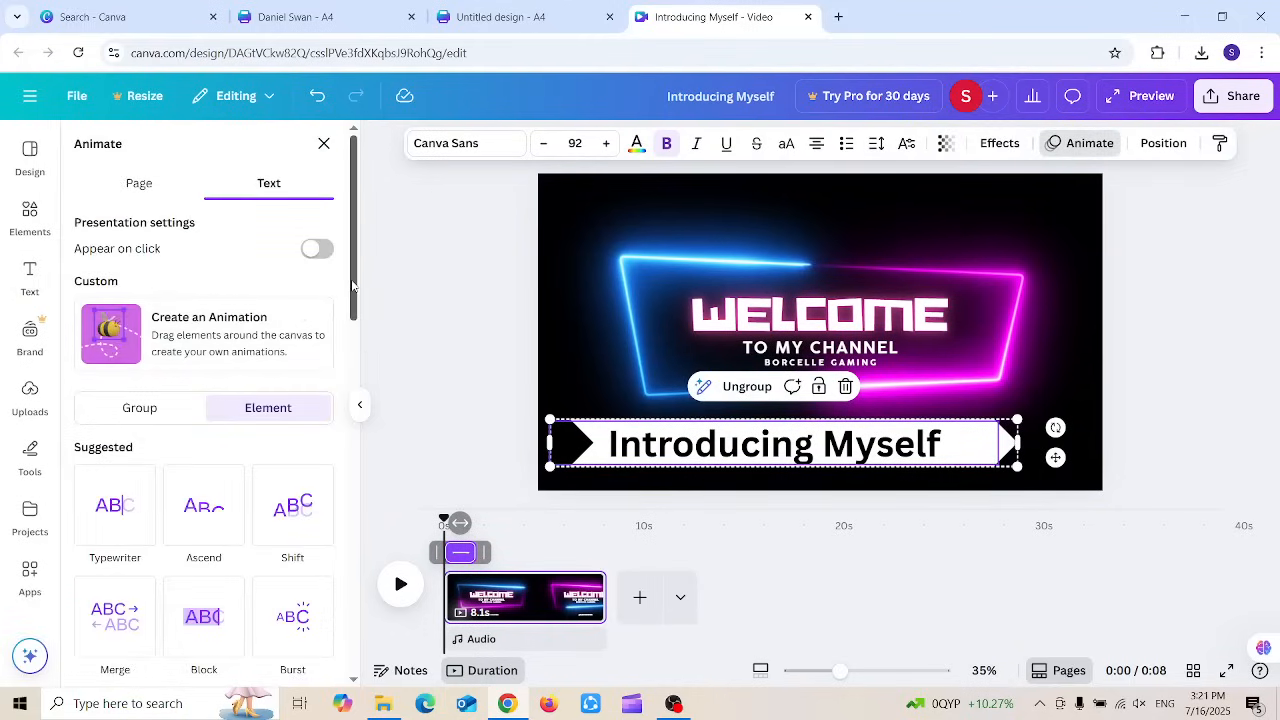
left_click_drag(352, 287, 352, 565)
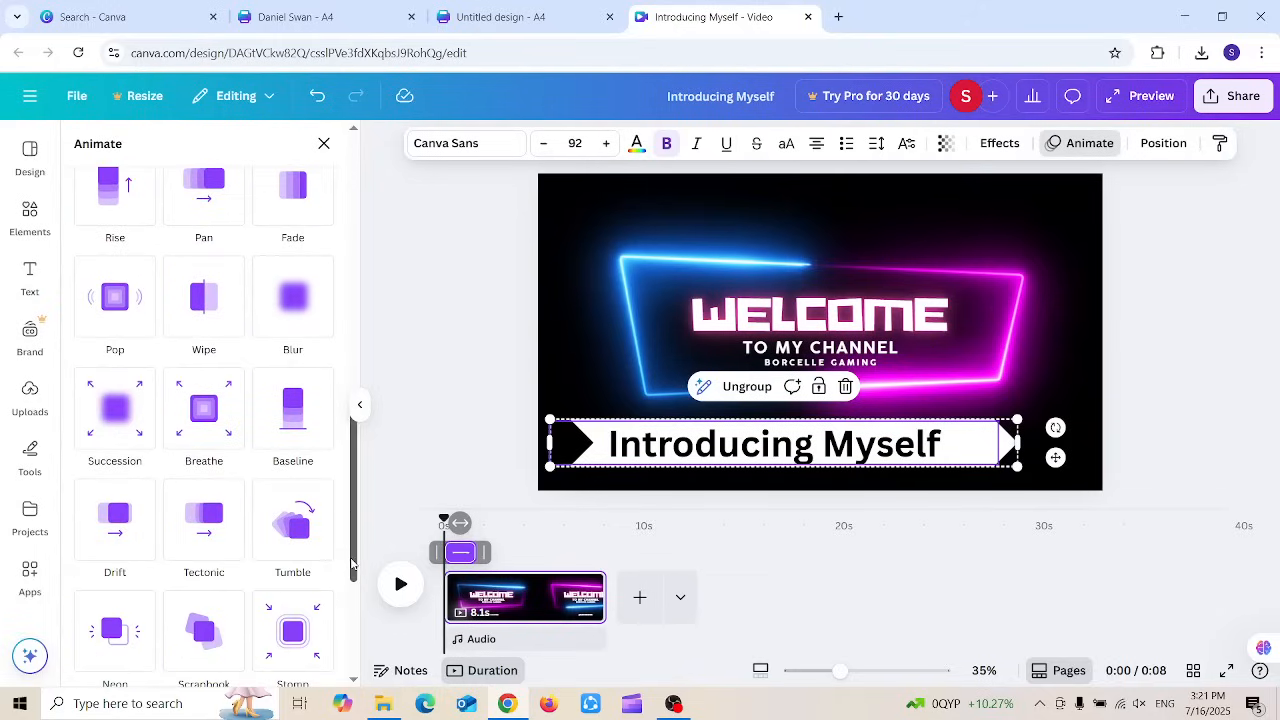
left_click(220, 305)
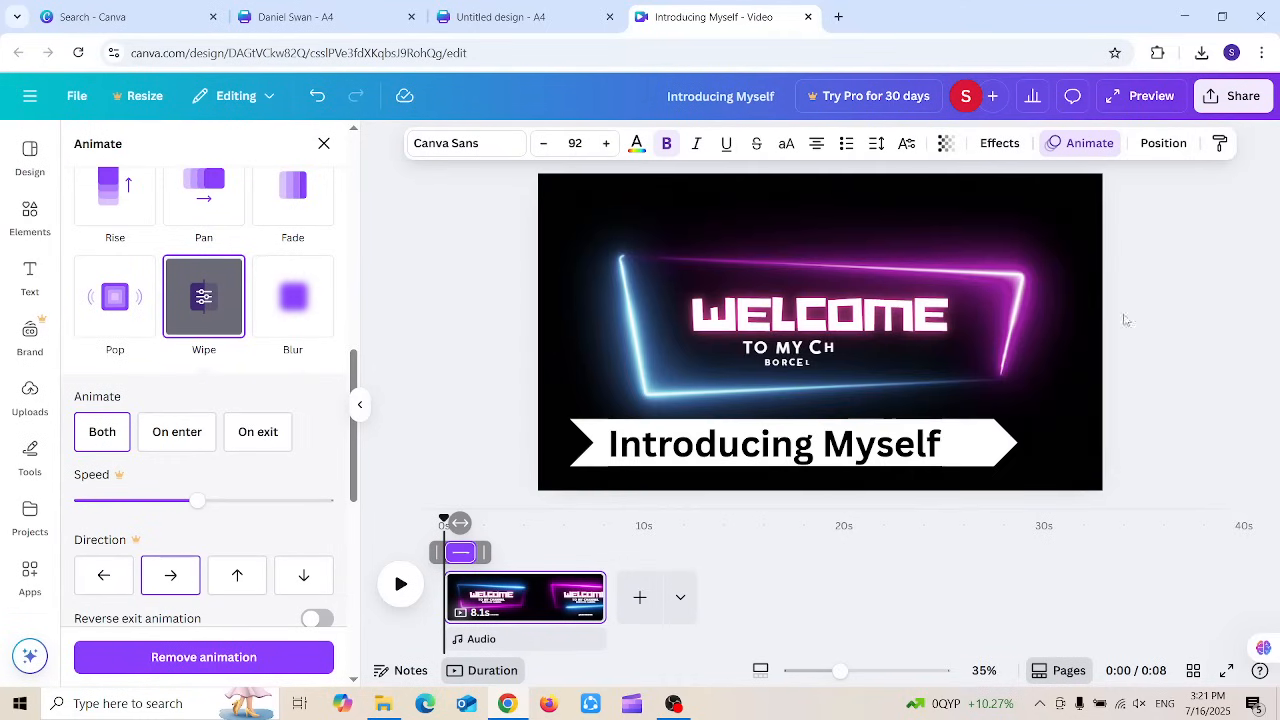
left_click(1188, 293)
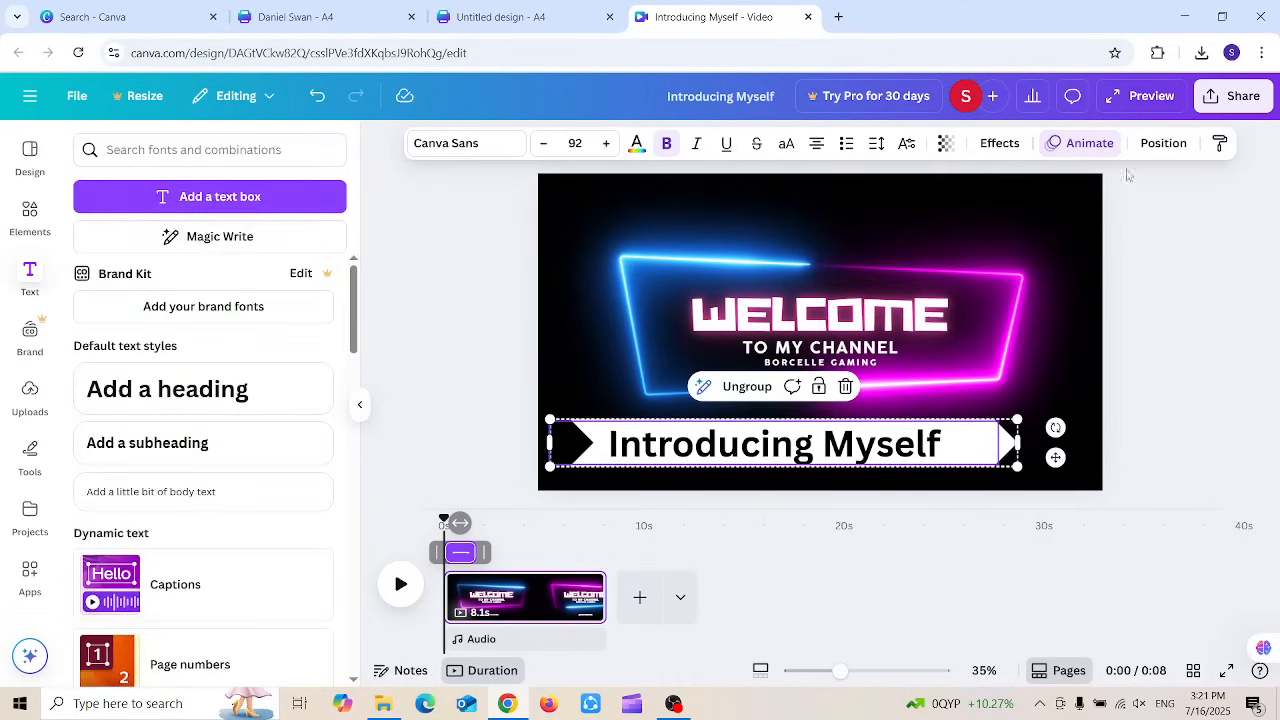
left_click(1130, 100)
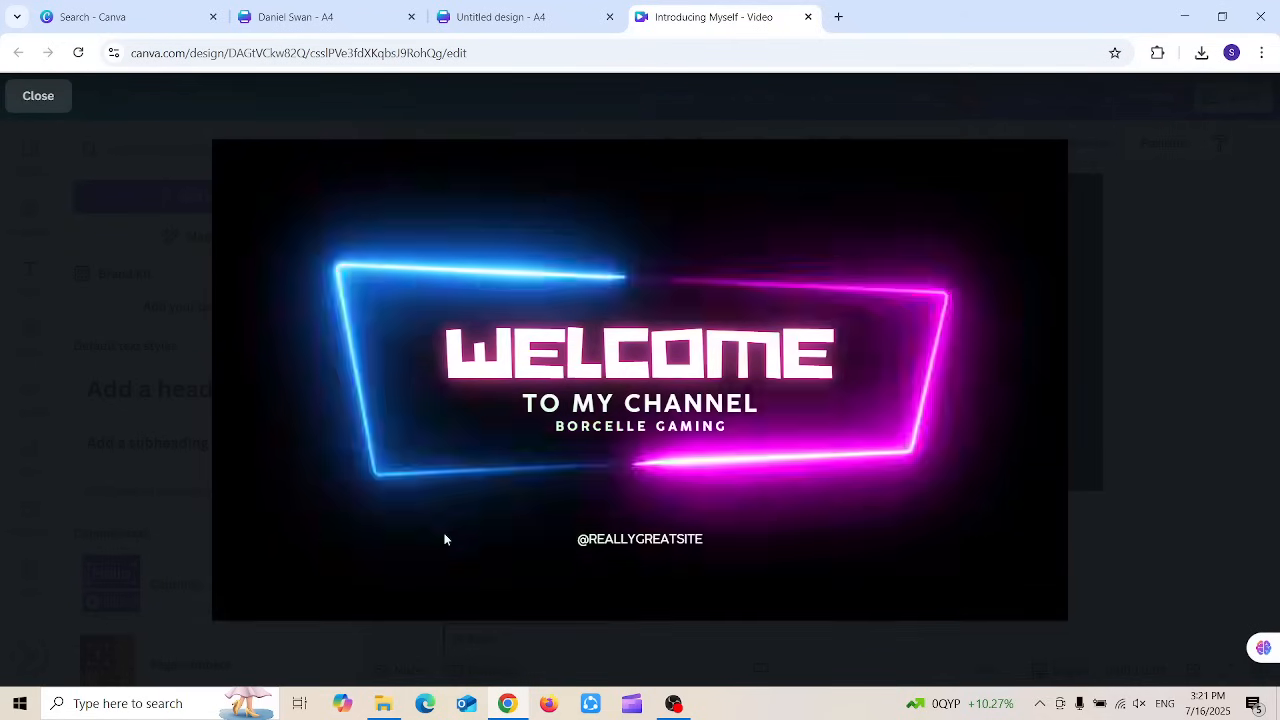
Step: Exit the preview and set the banner's Wipe animation to play on both entry and exit
key("Escape")
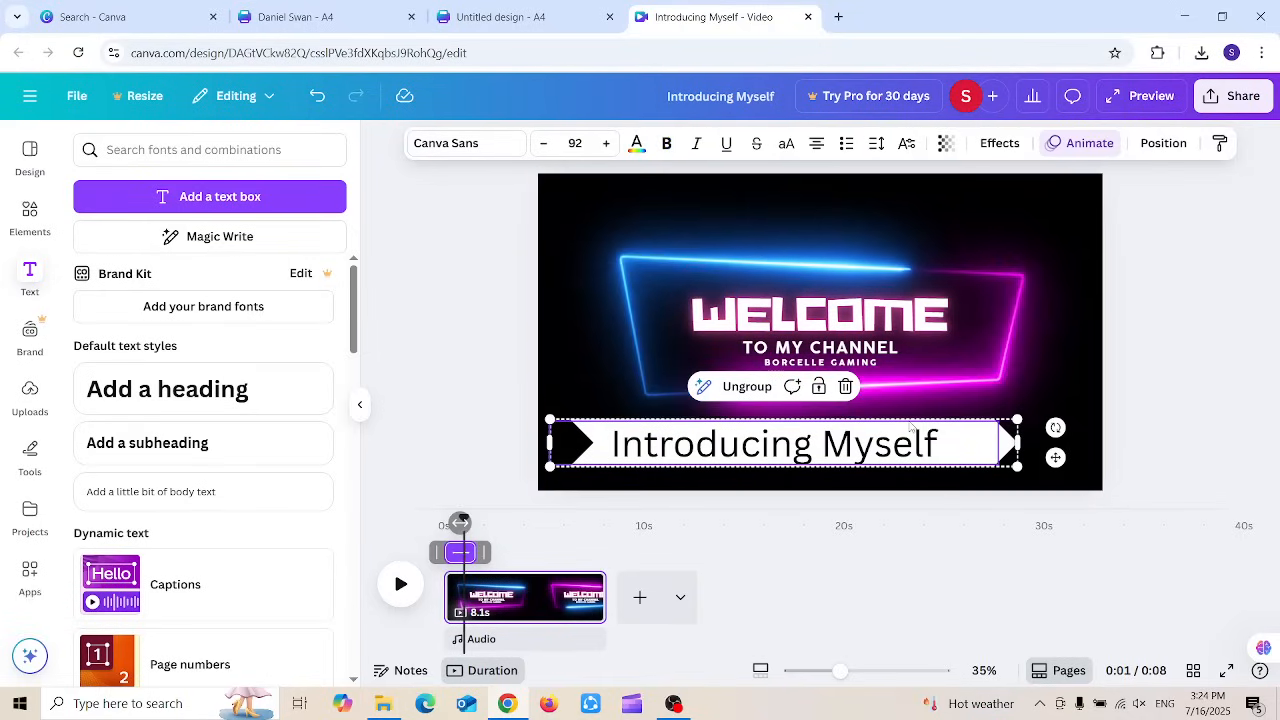
left_click(1087, 145)
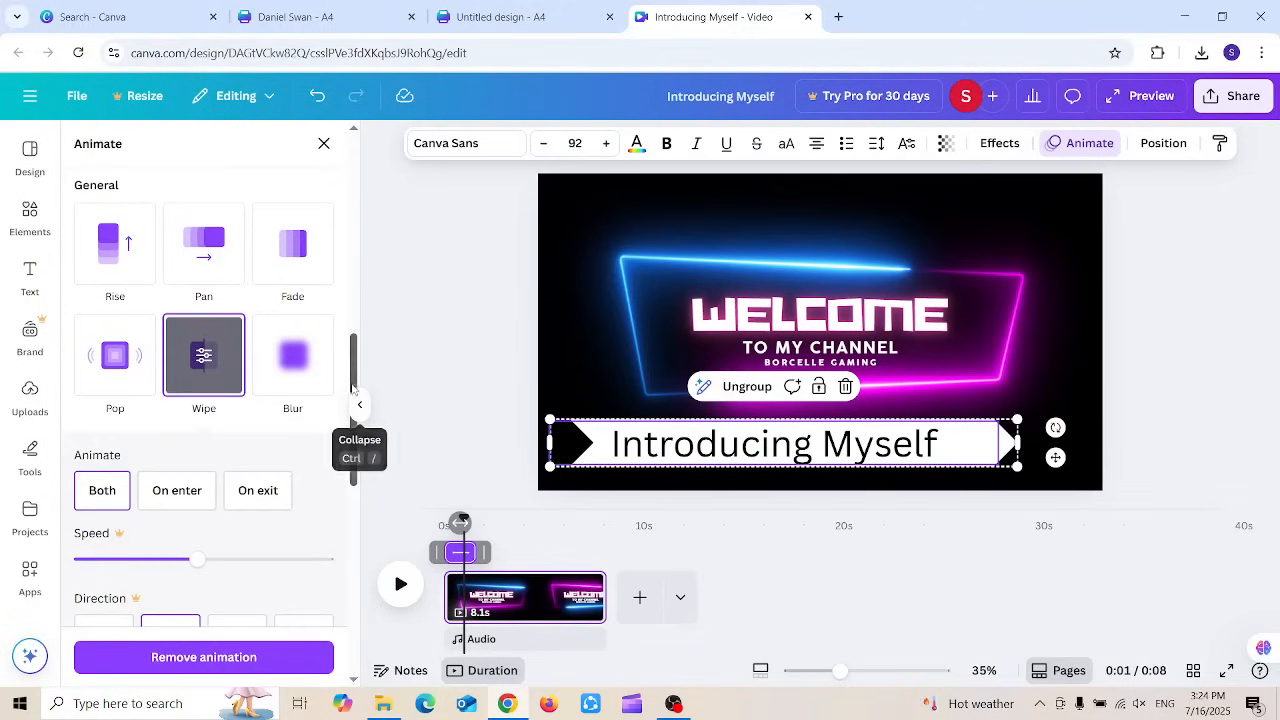
left_click_drag(356, 362, 355, 403)
left_click(102, 320)
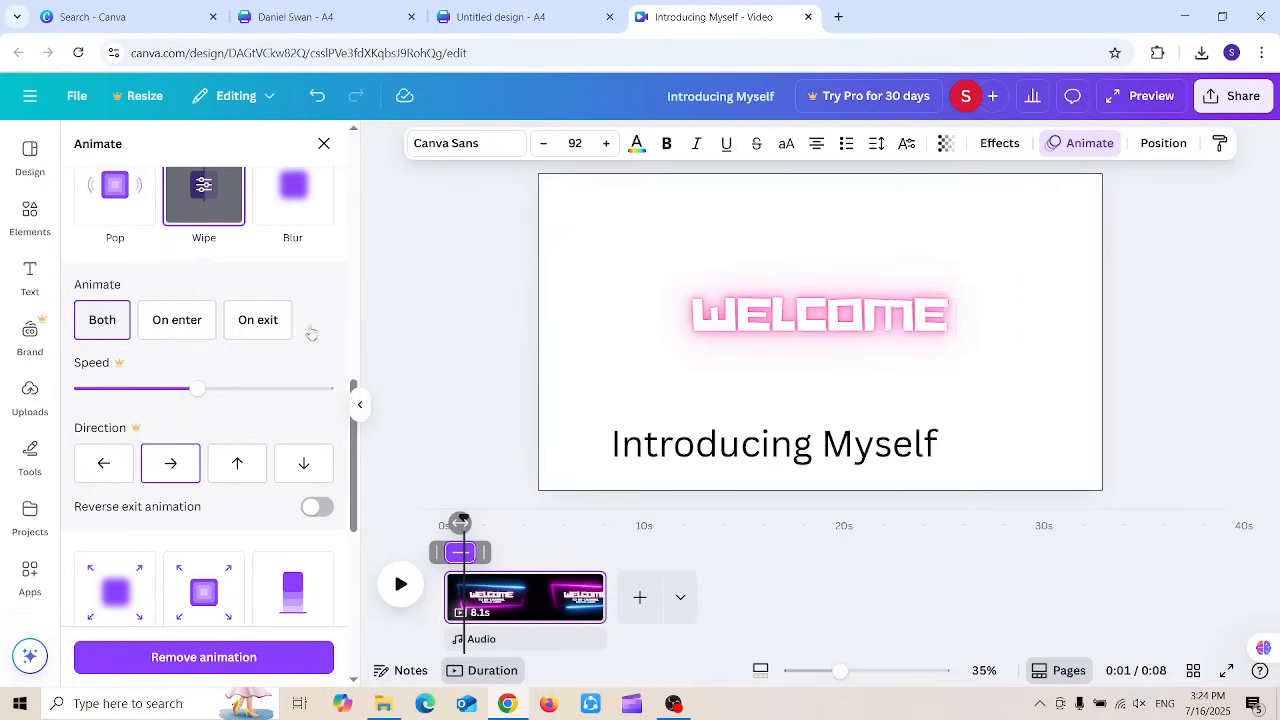
left_click_drag(352, 450, 337, 179)
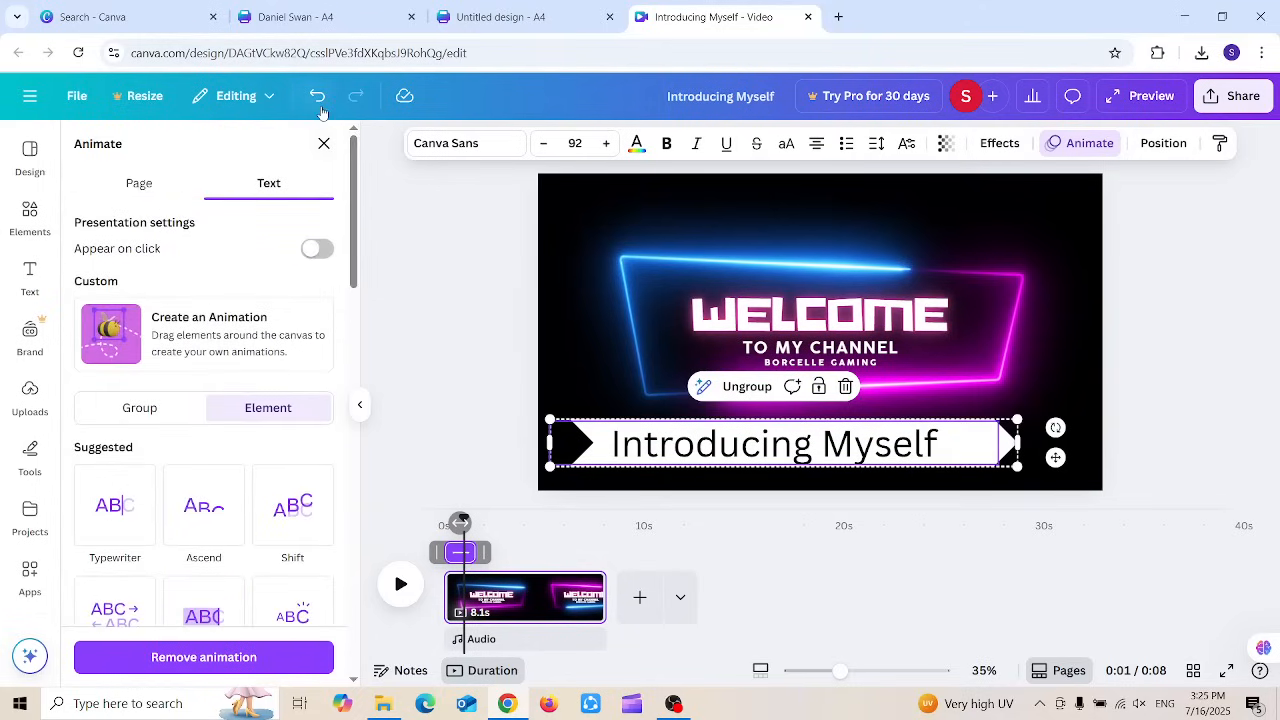
left_click(478, 382)
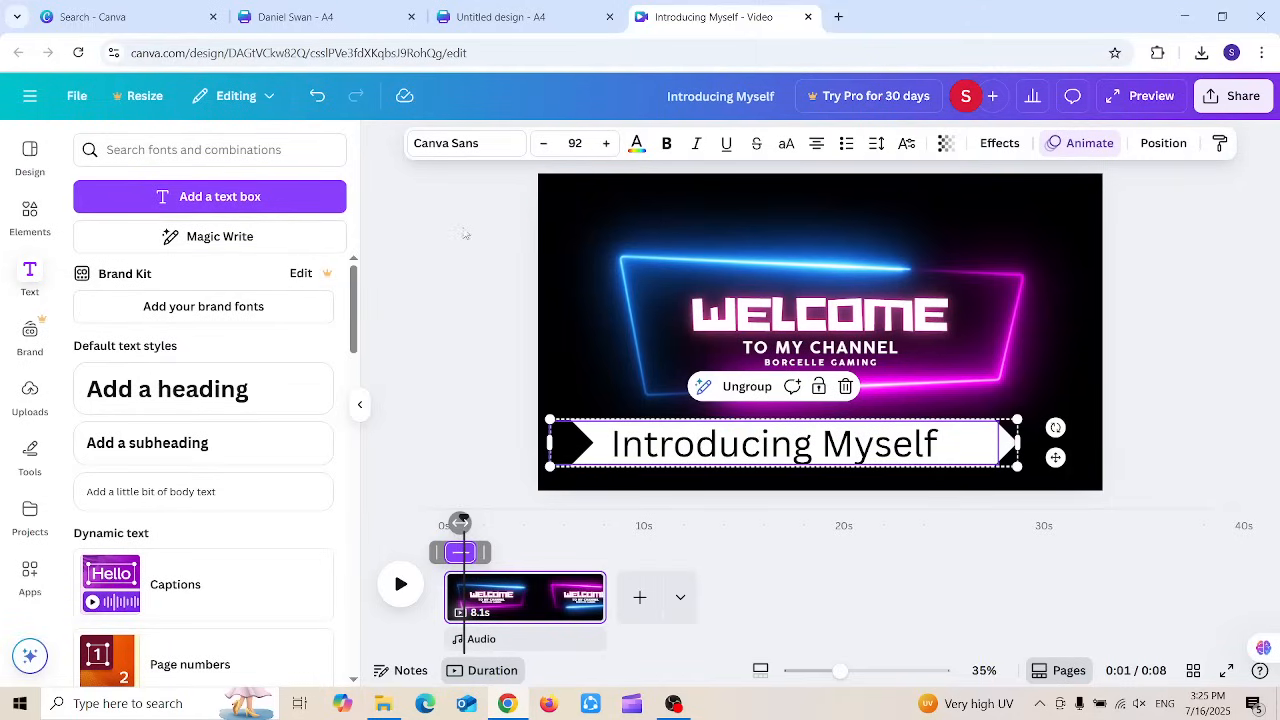
left_click(607, 227)
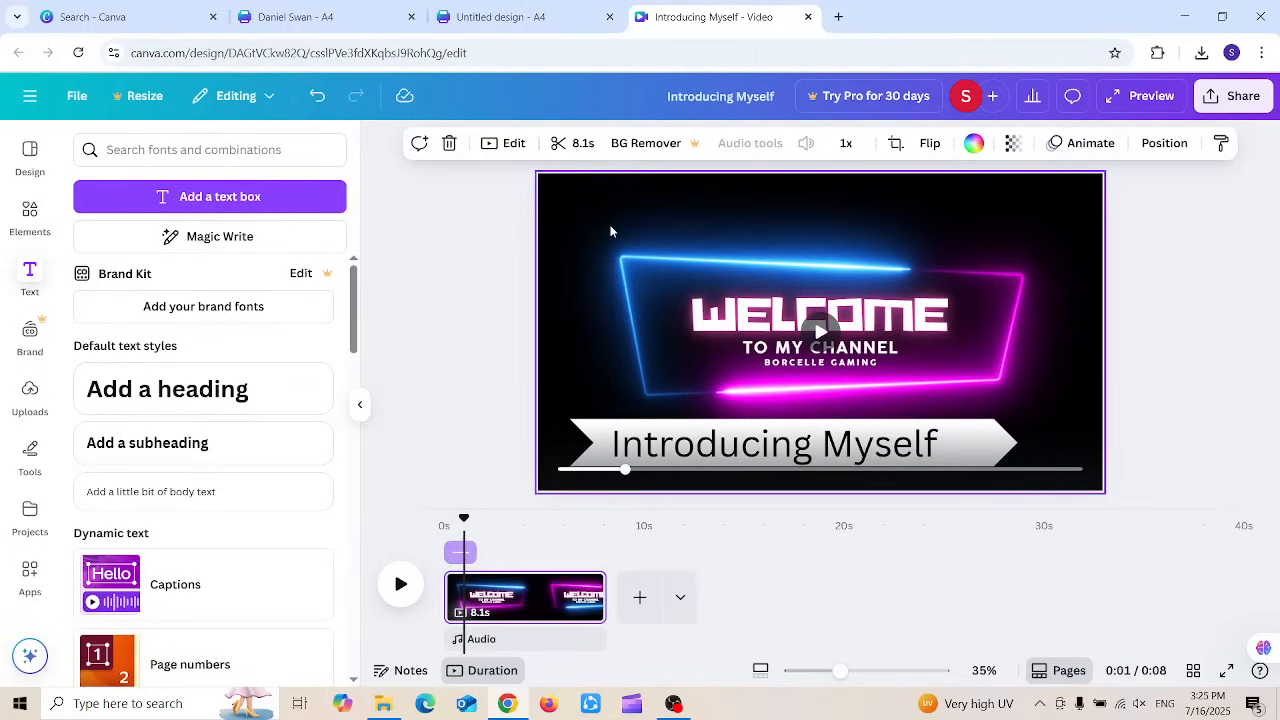
Step: Detach the video from the page background, try enlarging it, then undo the resize
right_click(612, 231)
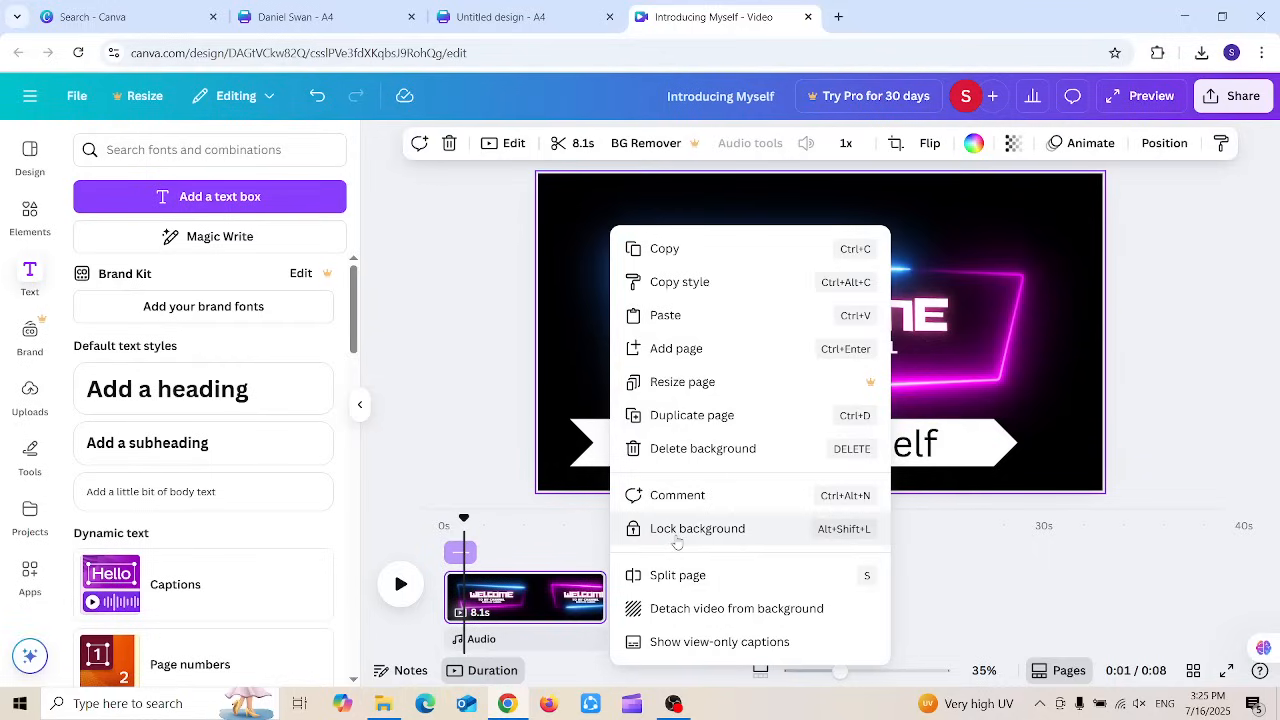
left_click(691, 609)
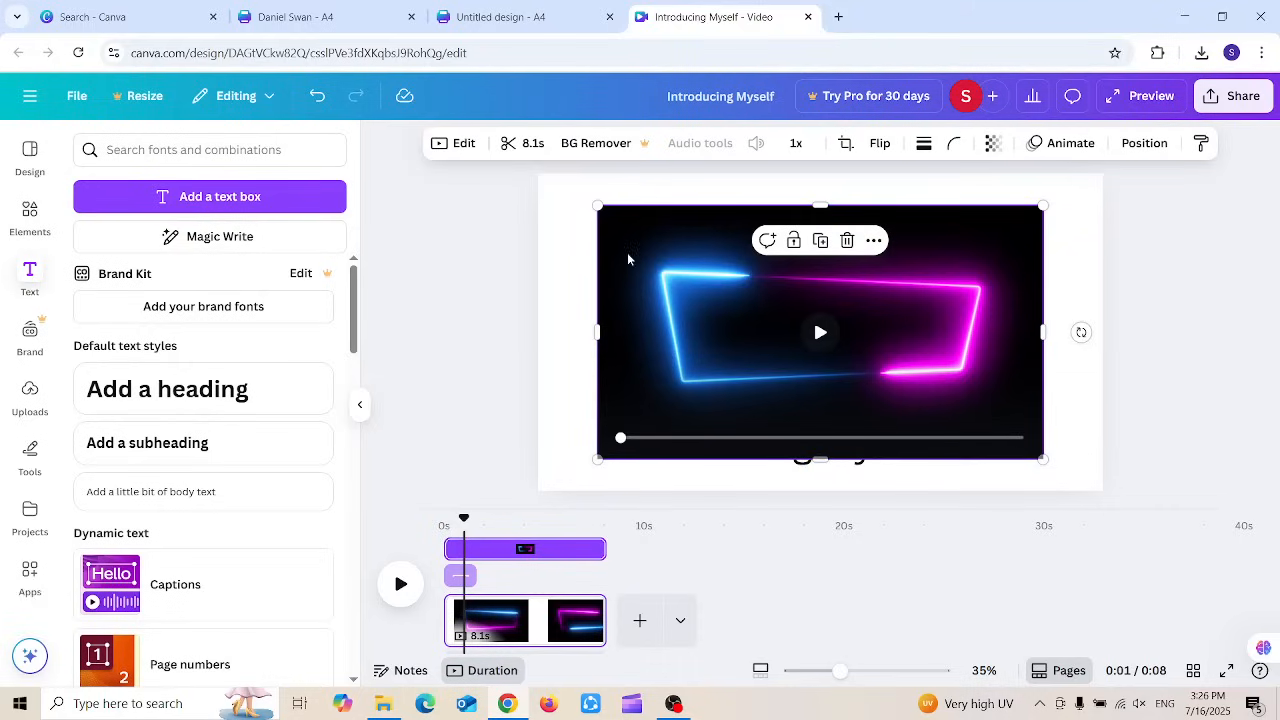
left_click_drag(597, 205, 557, 207)
left_click(316, 94)
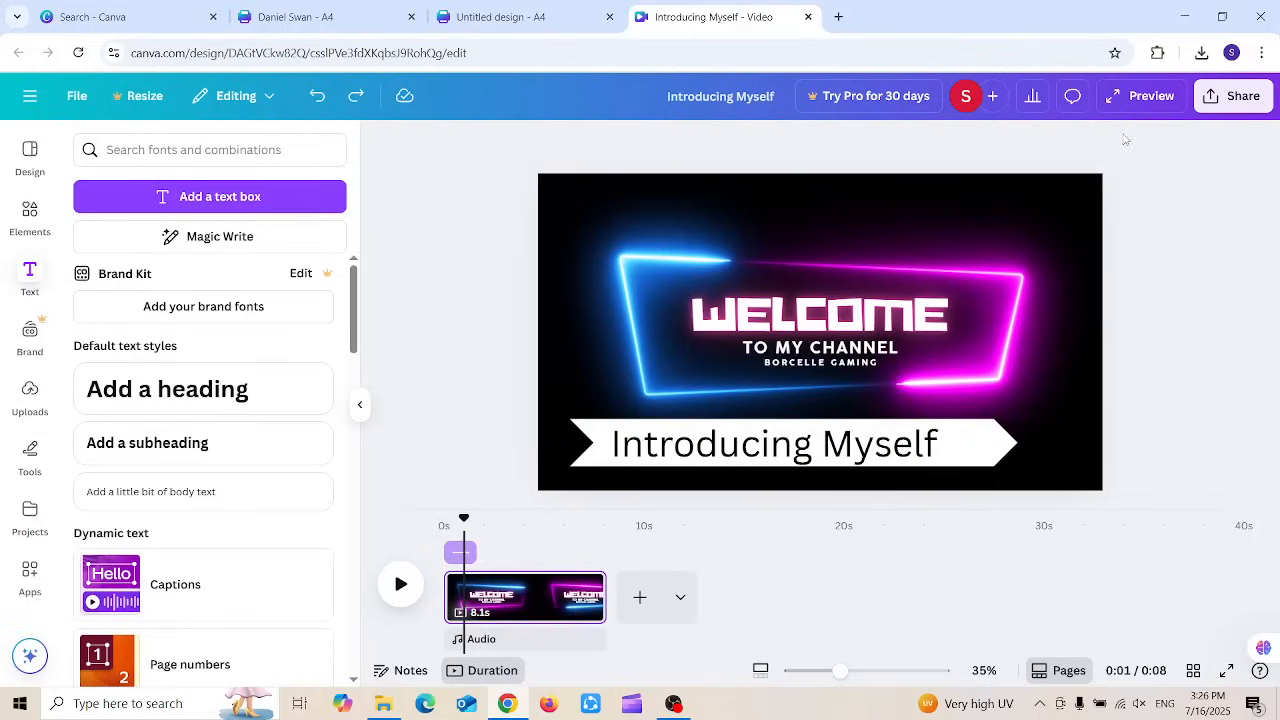
Step: Confirm the video's download file type is 1080p MP4, then close the download options
left_click(360, 404)
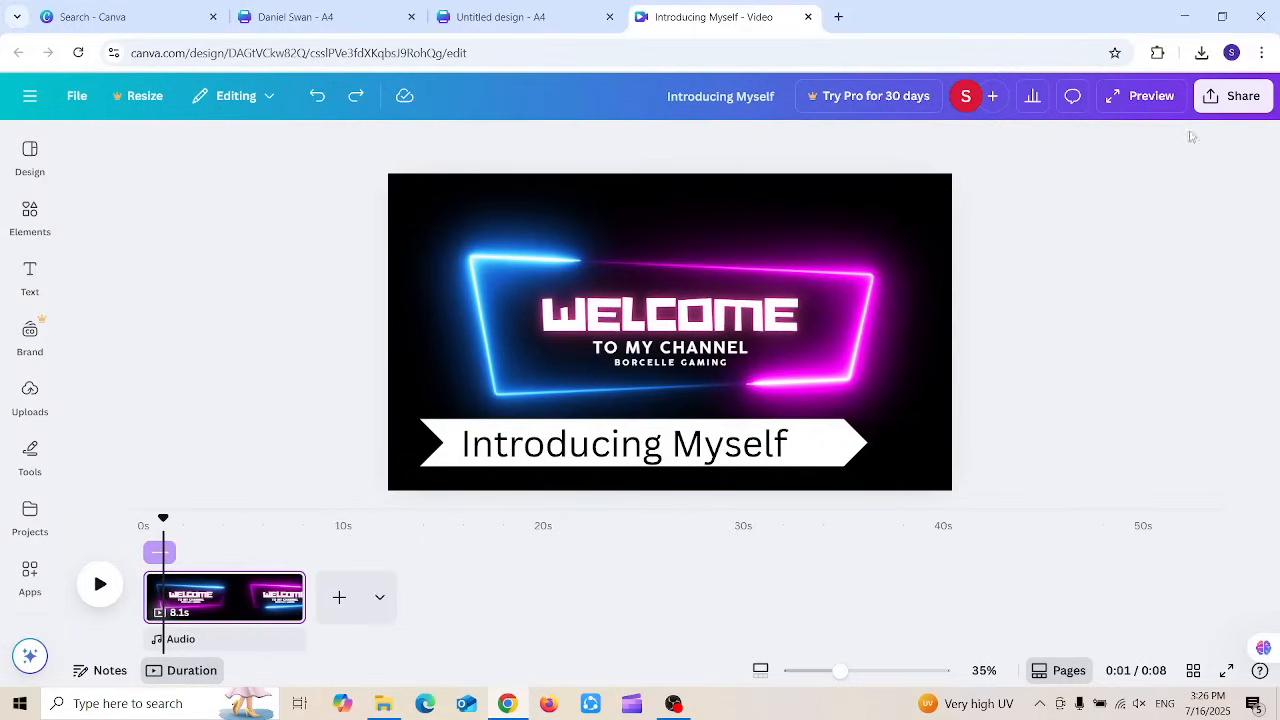
left_click(1218, 100)
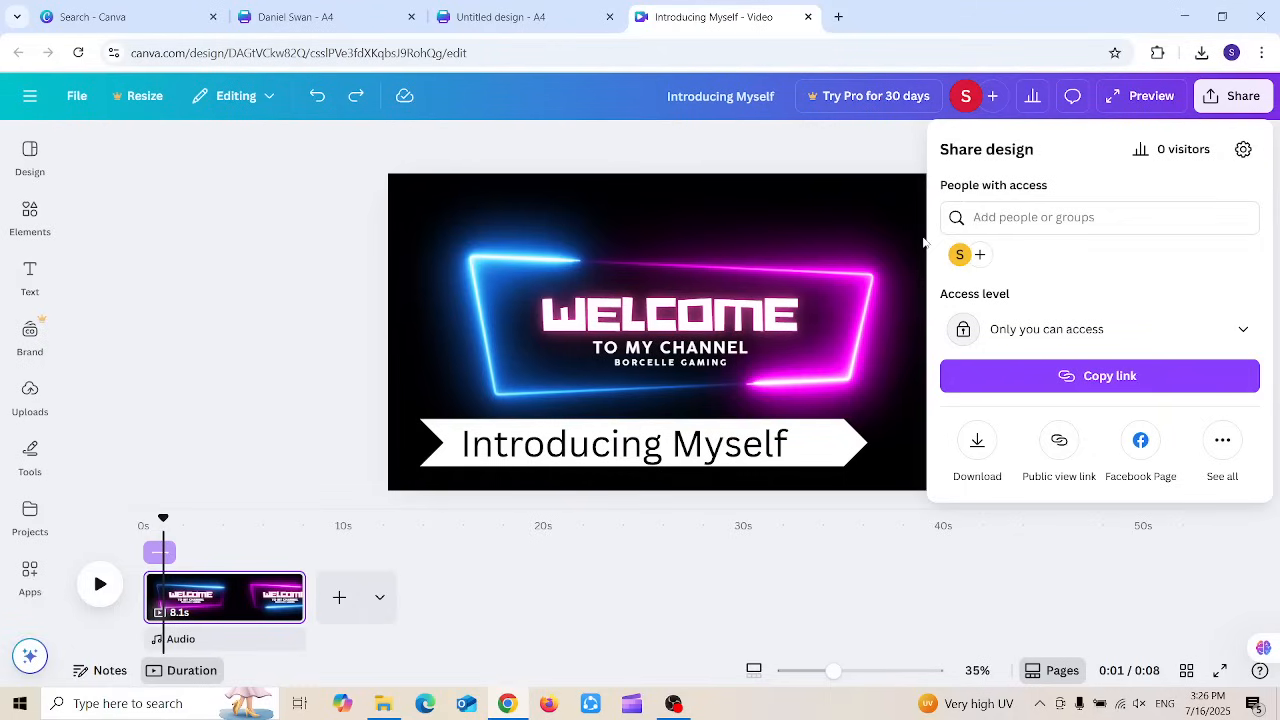
left_click(977, 445)
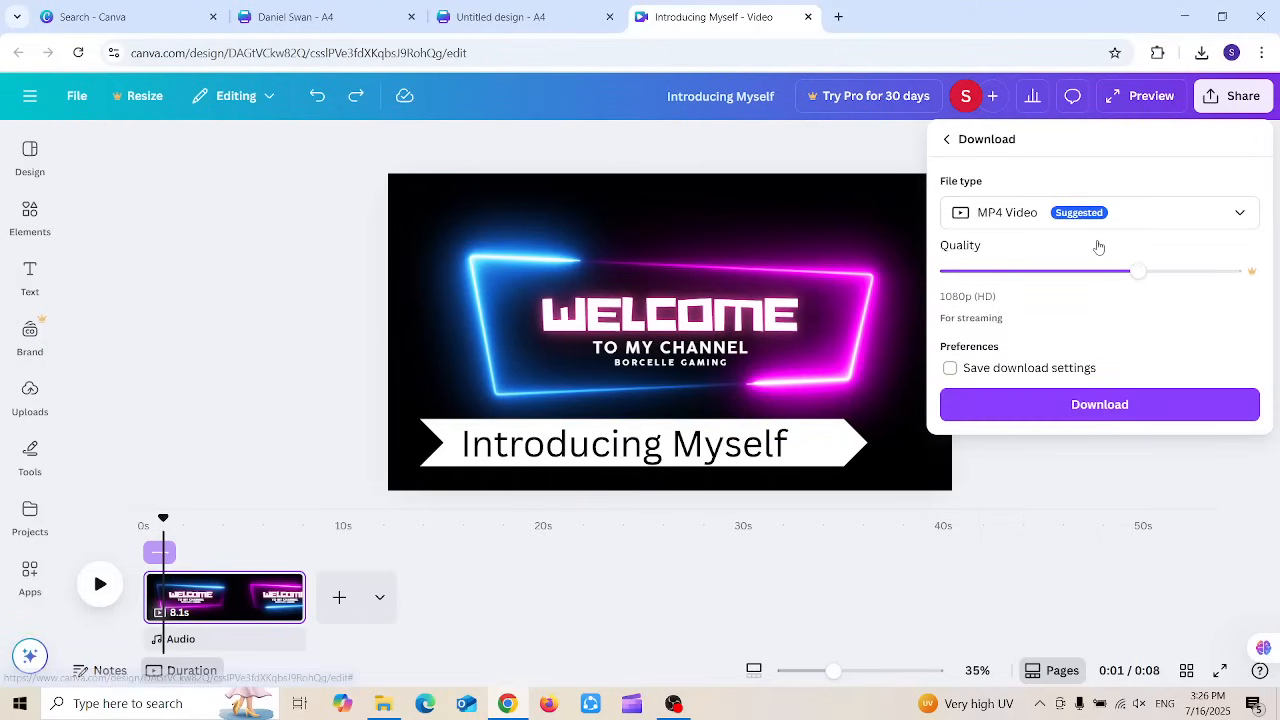
left_click(1132, 214)
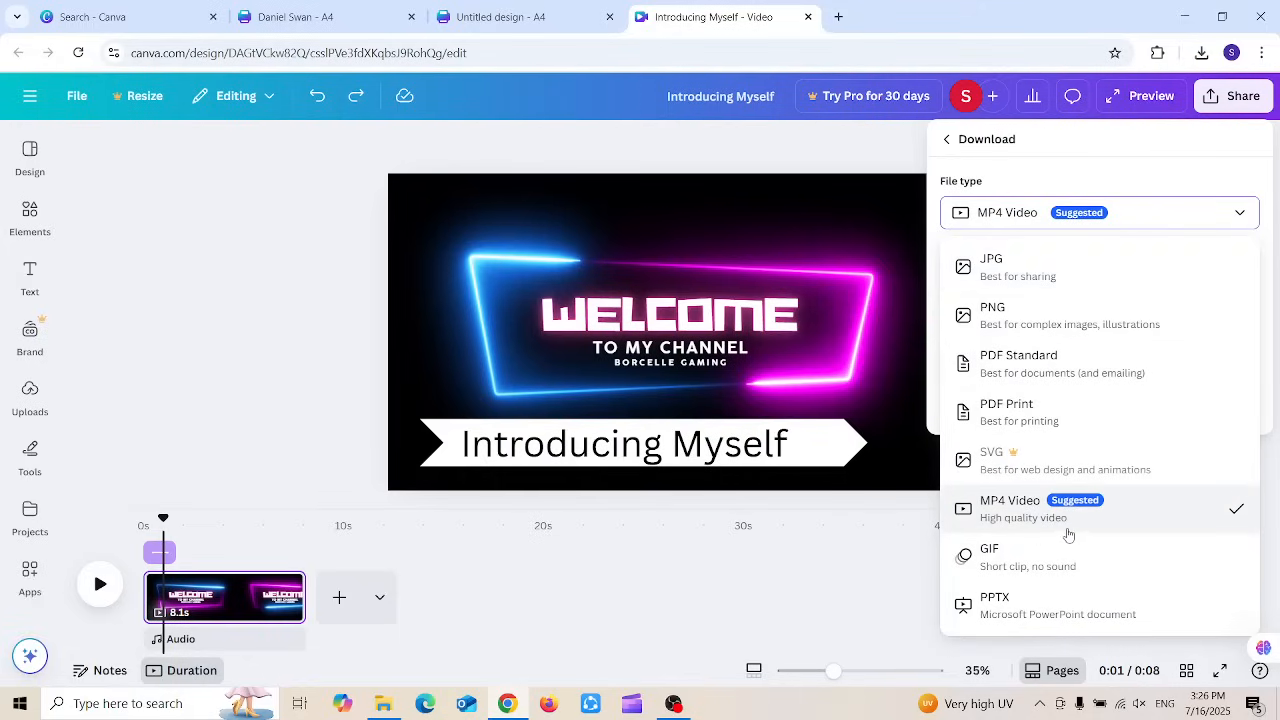
left_click(1036, 522)
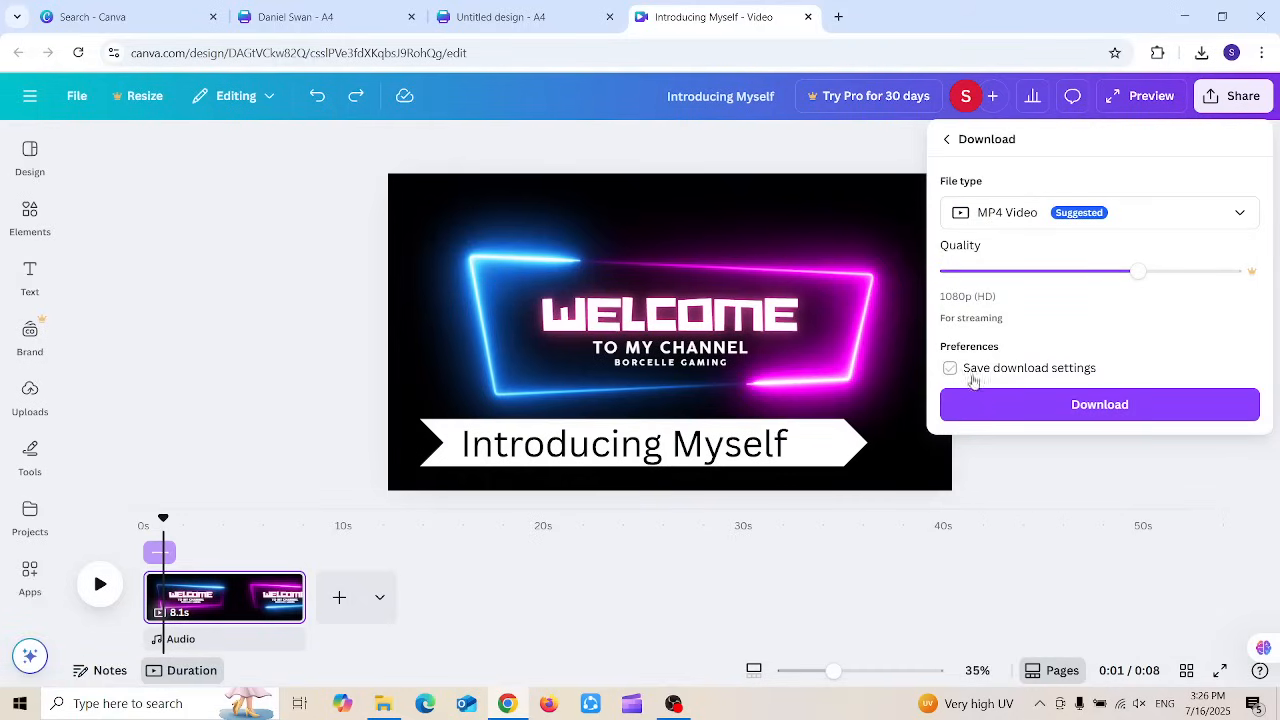
left_click(305, 252)
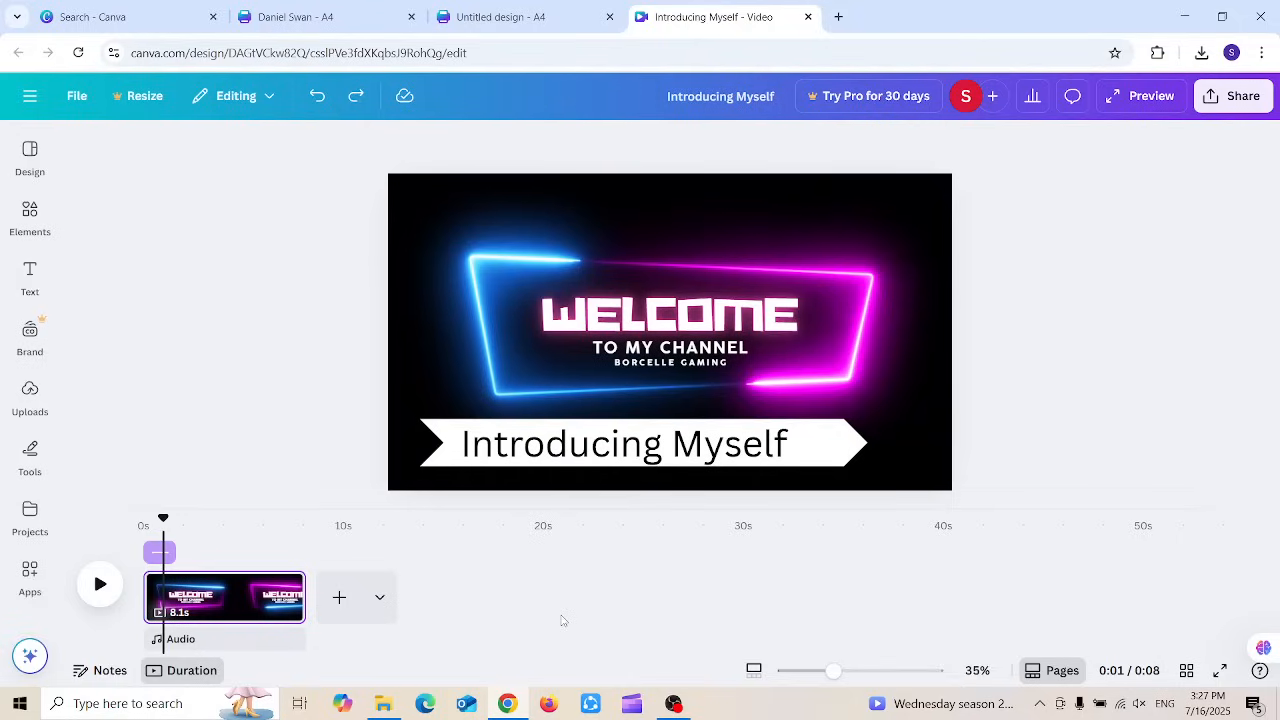
Step: From the Untitled design tab, create a new blank Presentation (16:9)
left_click(506, 8)
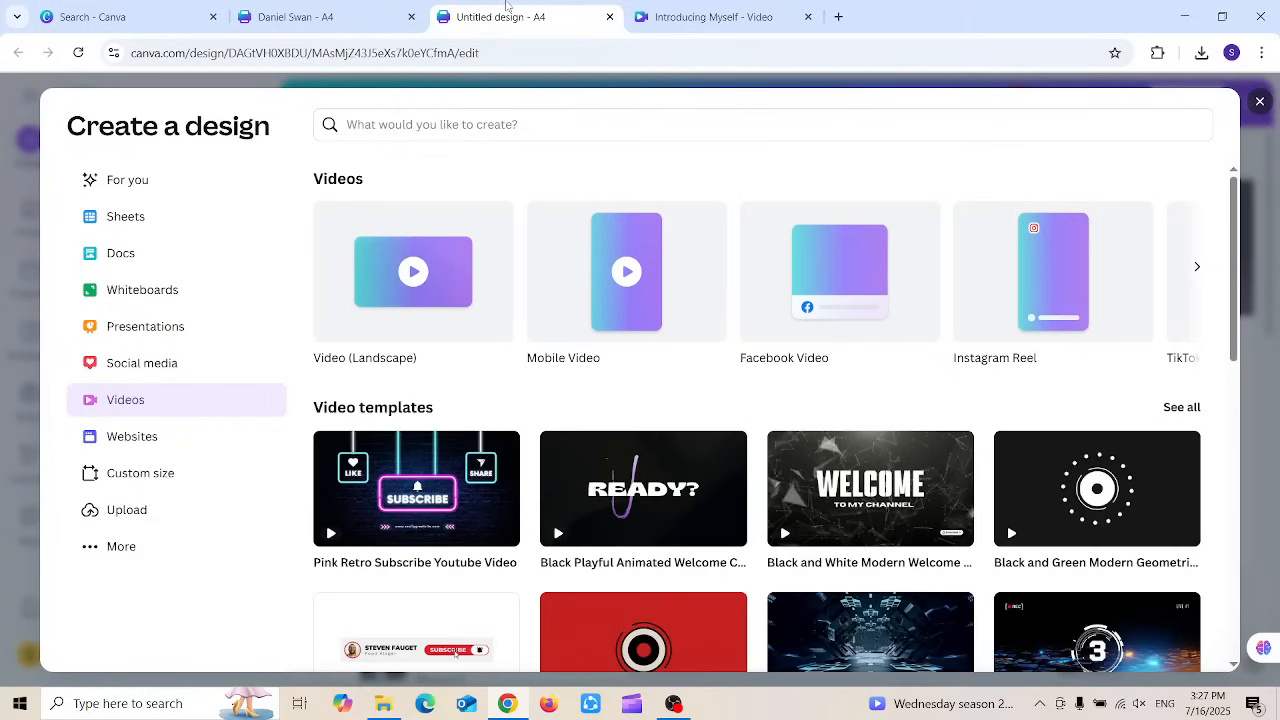
left_click(175, 333)
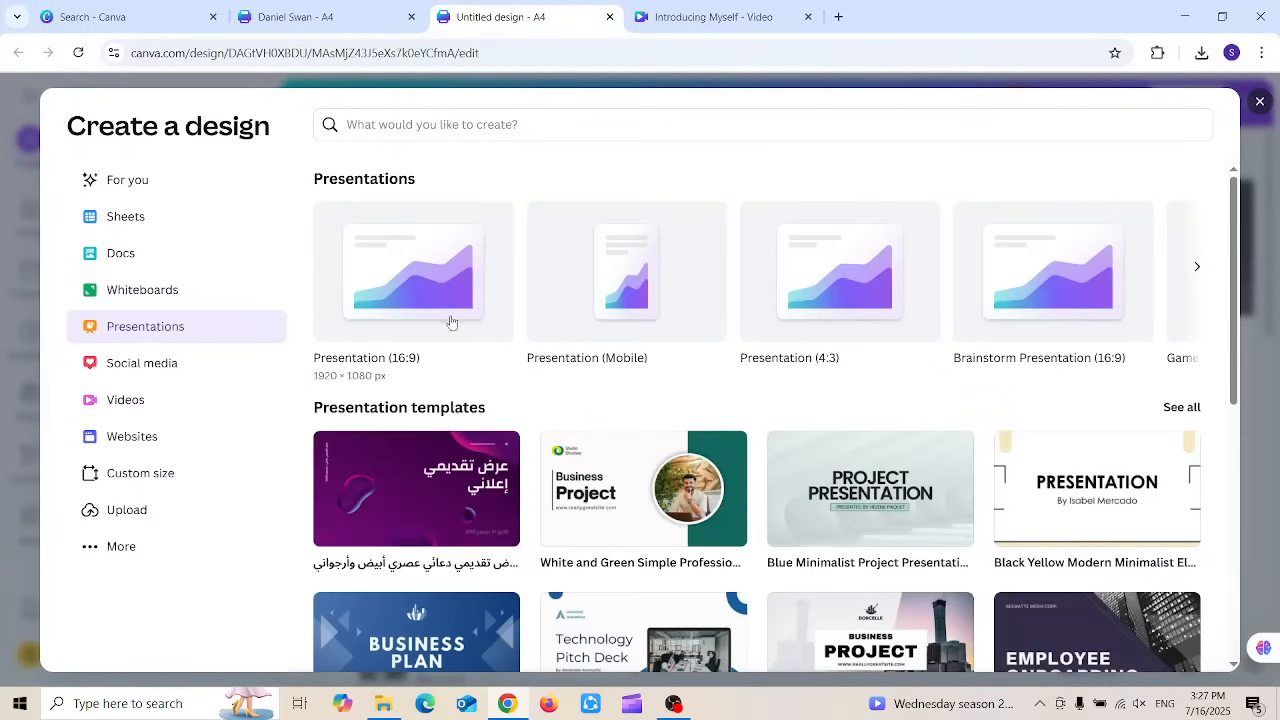
left_click(384, 285)
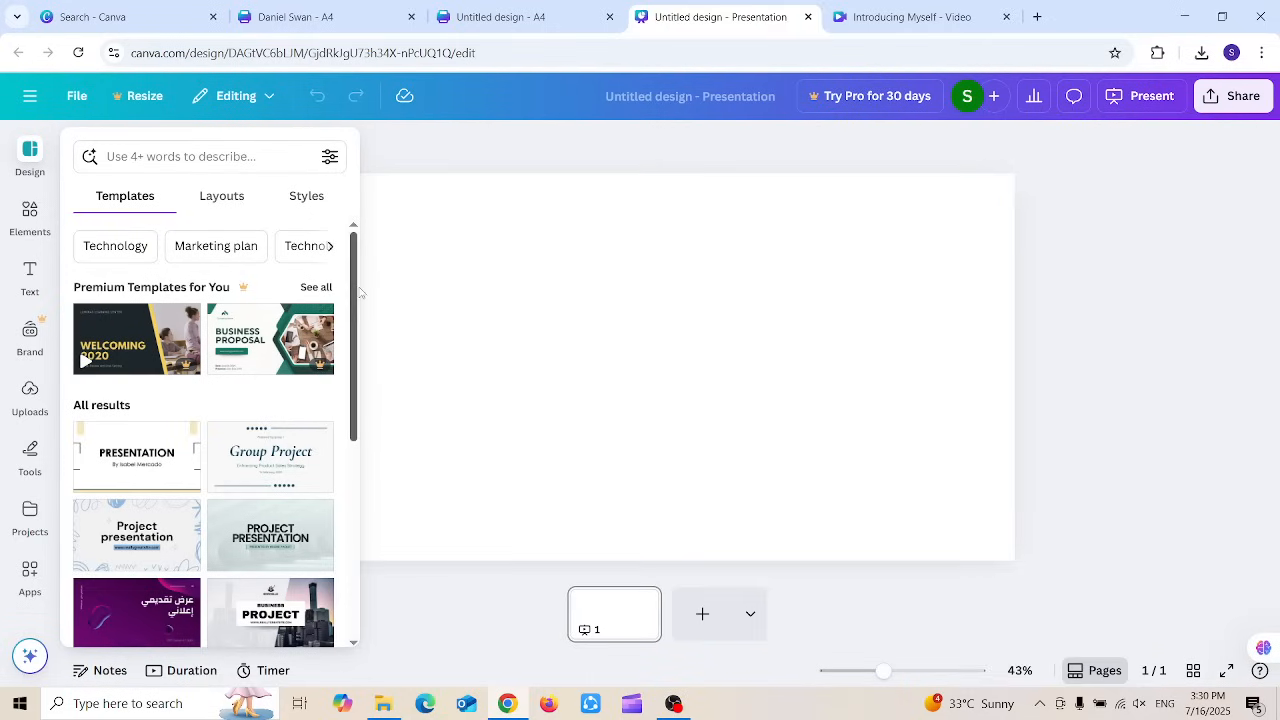
Step: Apply all 10 pages of the Black Yellow Modern Minimalist Elegant PRESENTATION template
left_click_drag(353, 292, 348, 363)
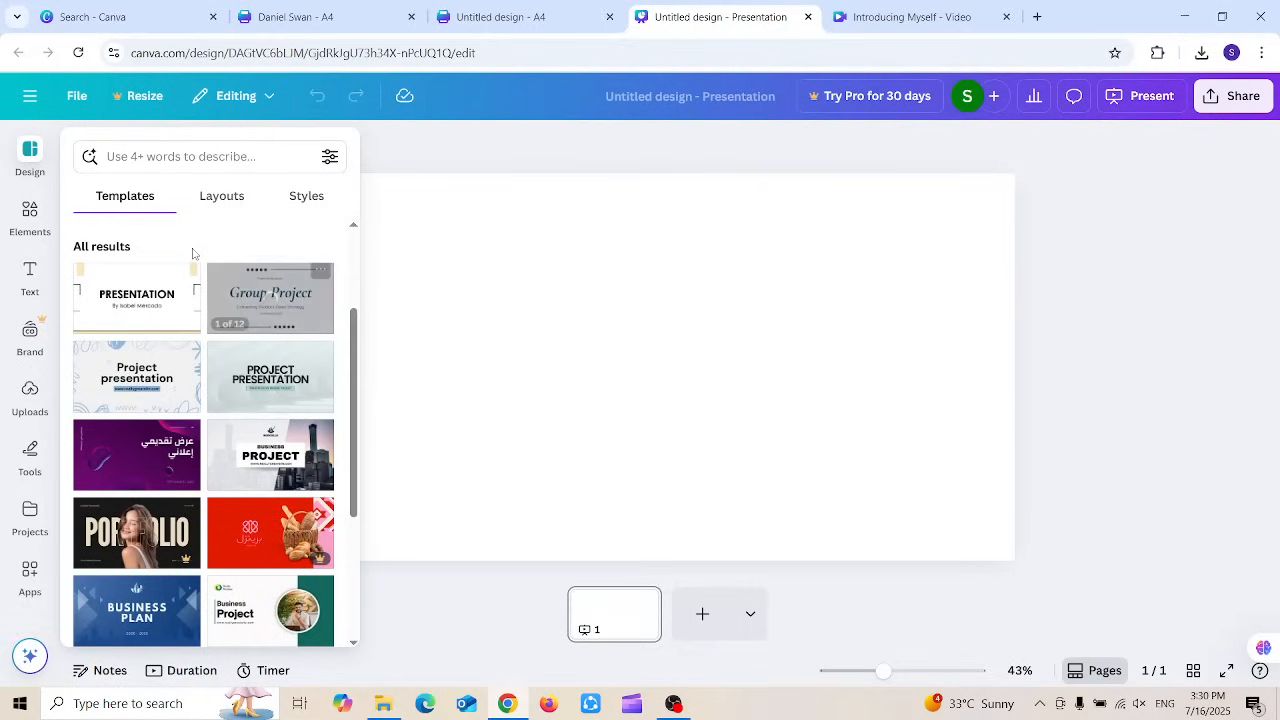
left_click(137, 294)
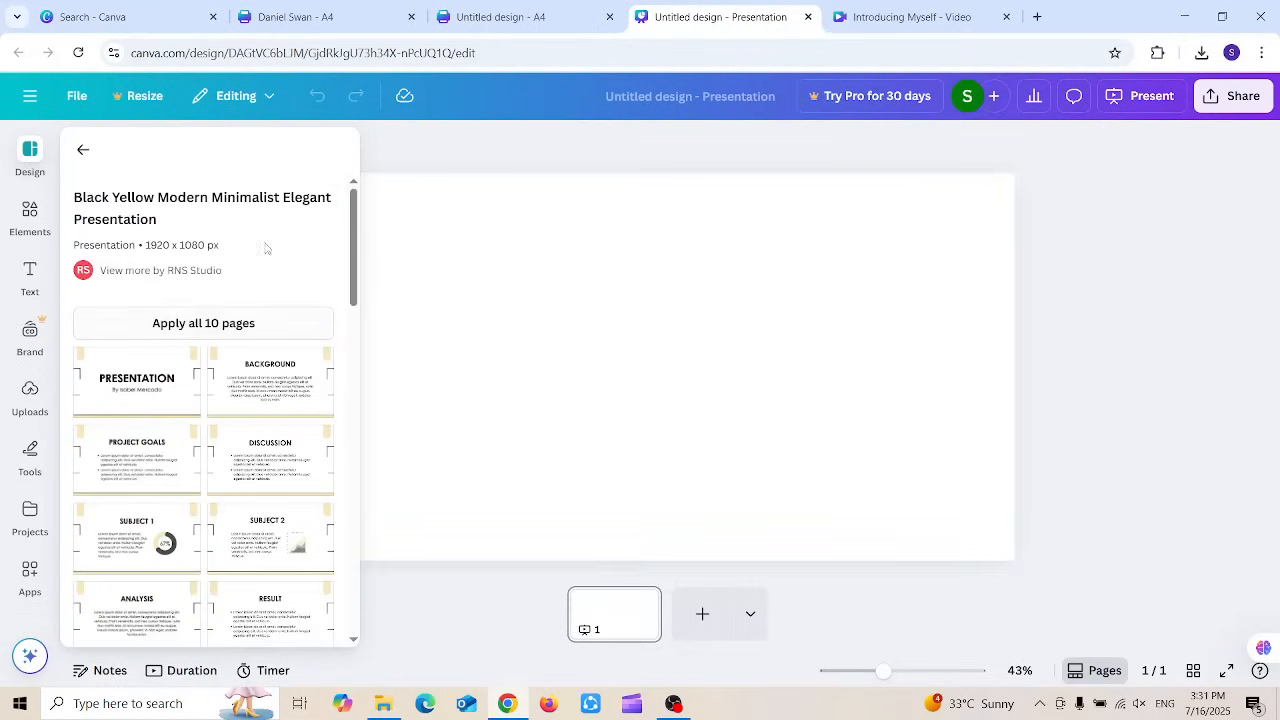
mouse_move(351, 200)
left_mouse_down()
mouse_move(363, 354)
mouse_move(354, 186)
mouse_move(353, 213)
left_mouse_up()
left_click(155, 302)
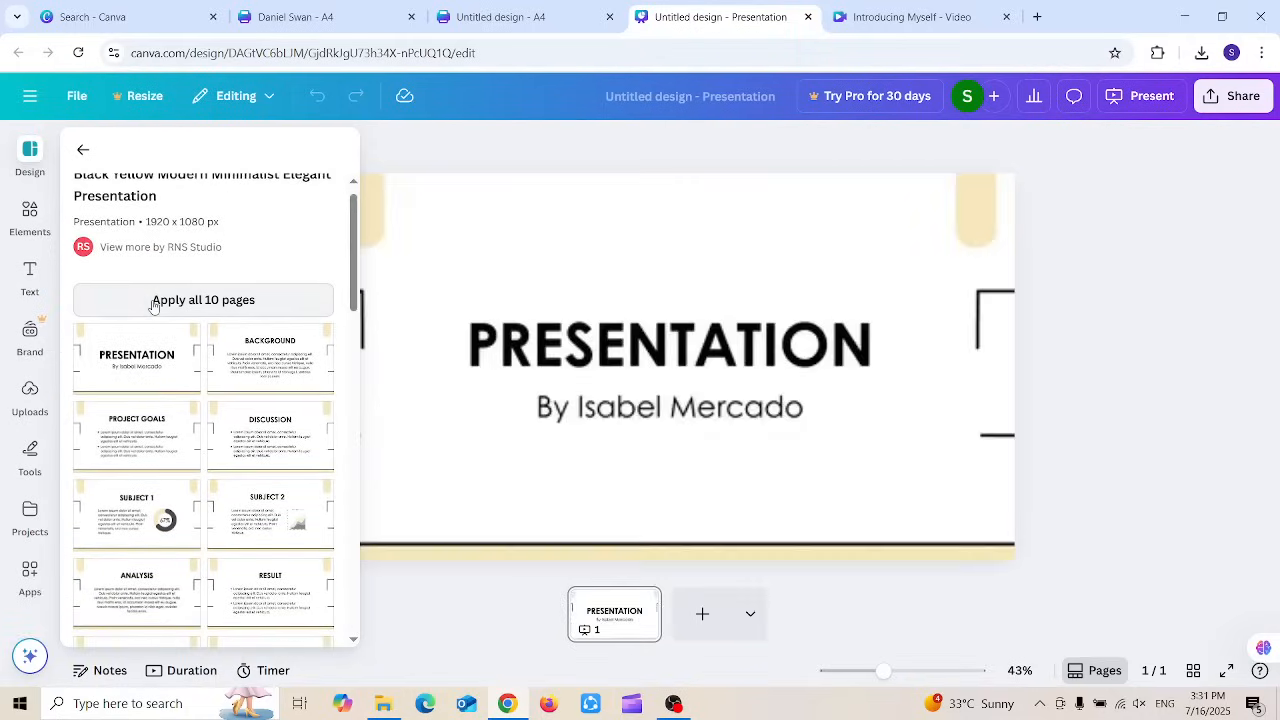
left_click(1105, 478)
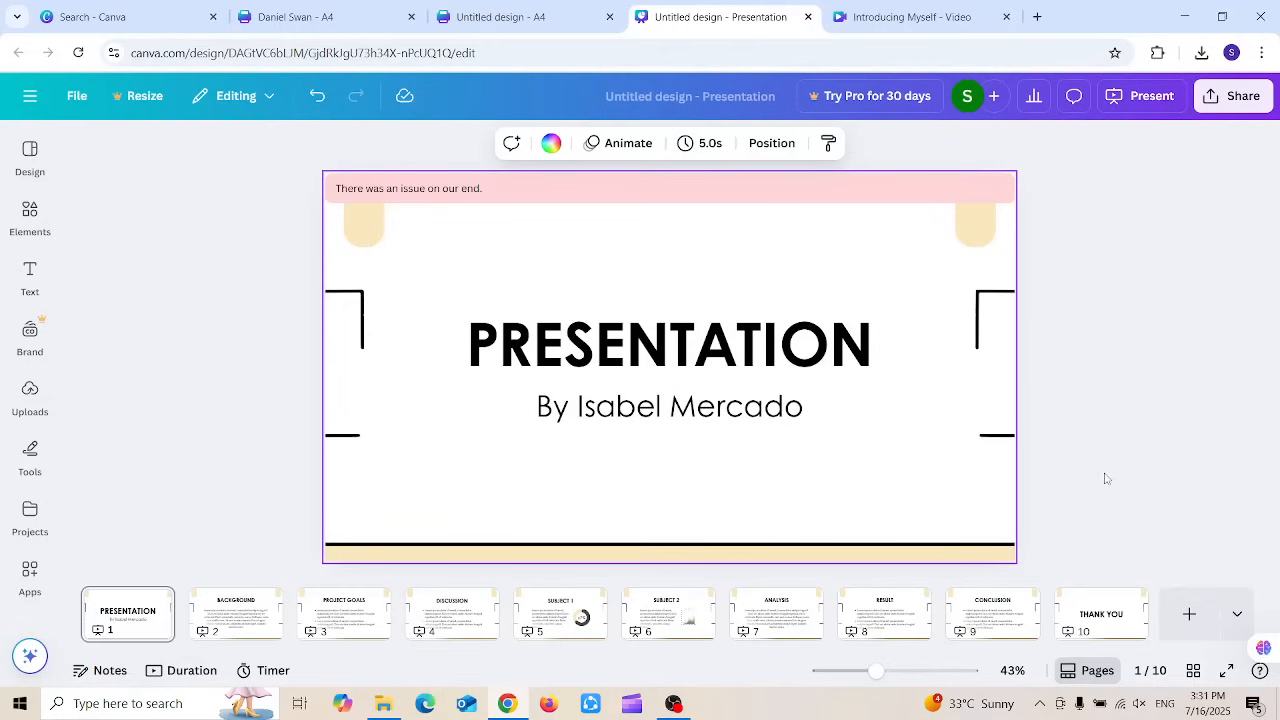
Step: Go to the BACKGROUND slide and select its Lorem ipsum placeholder paragraph
left_click(230, 612)
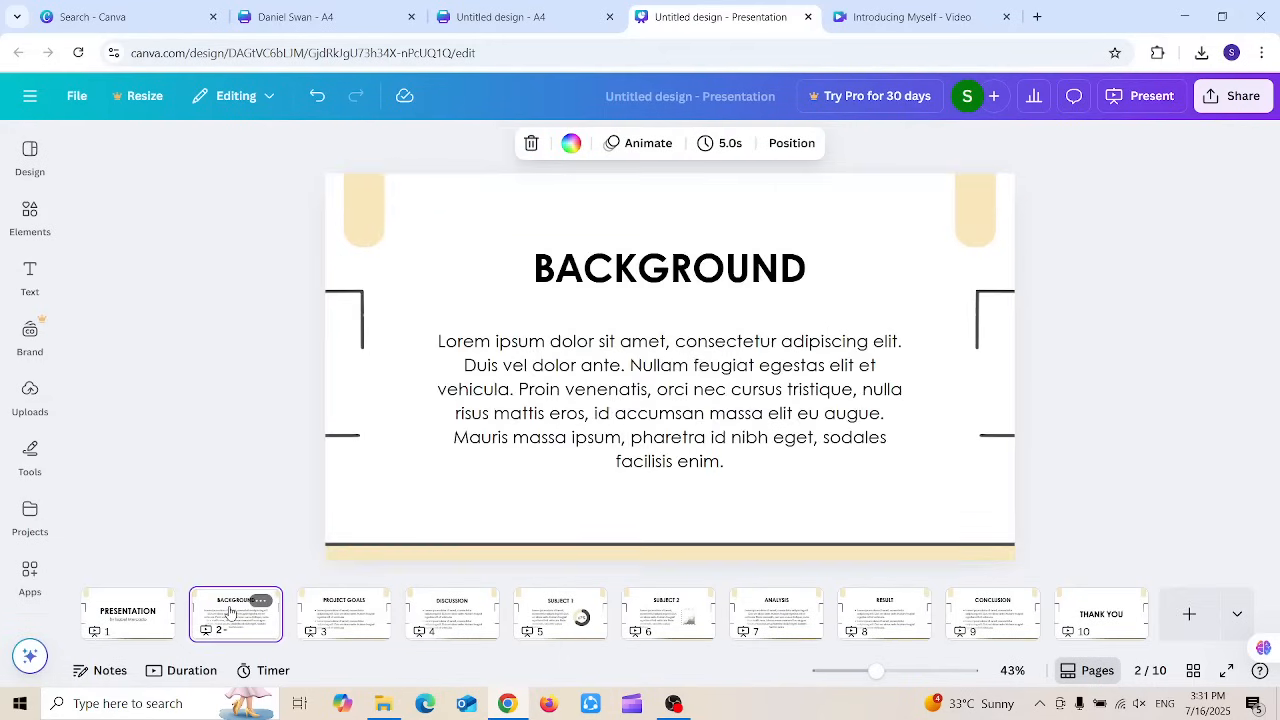
left_click(631, 389)
left_click(631, 385)
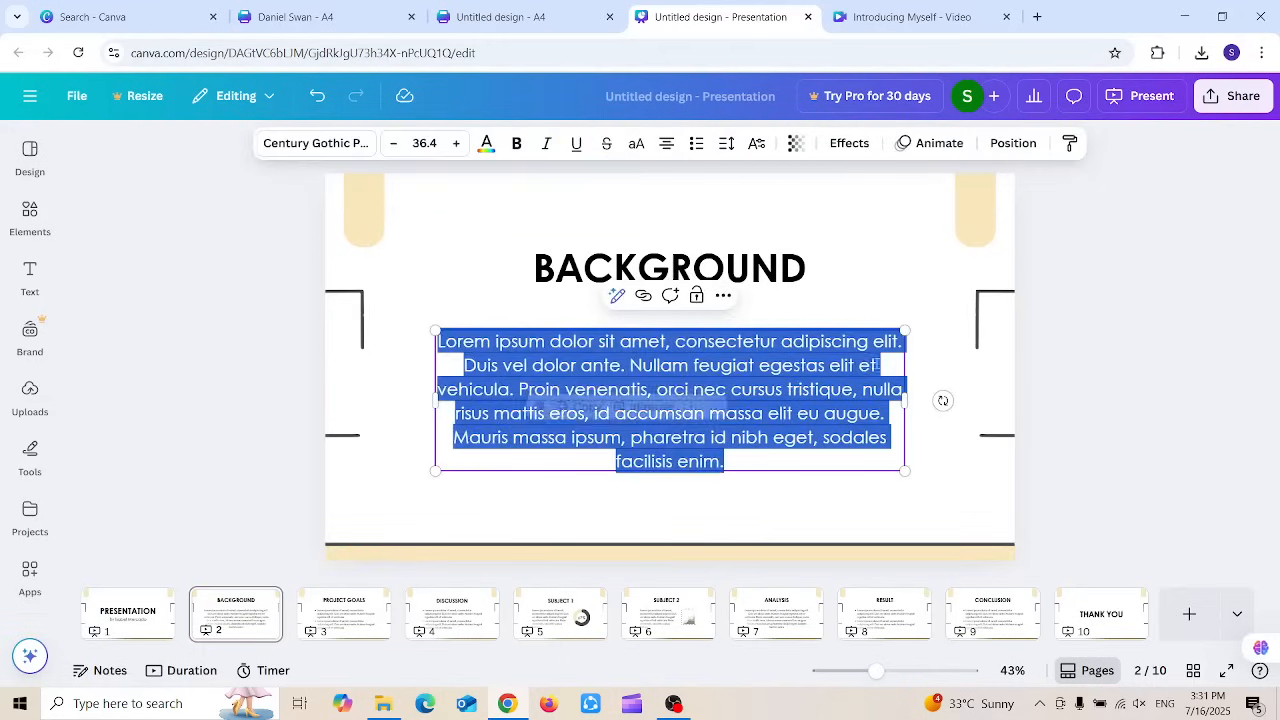
left_click(1131, 273)
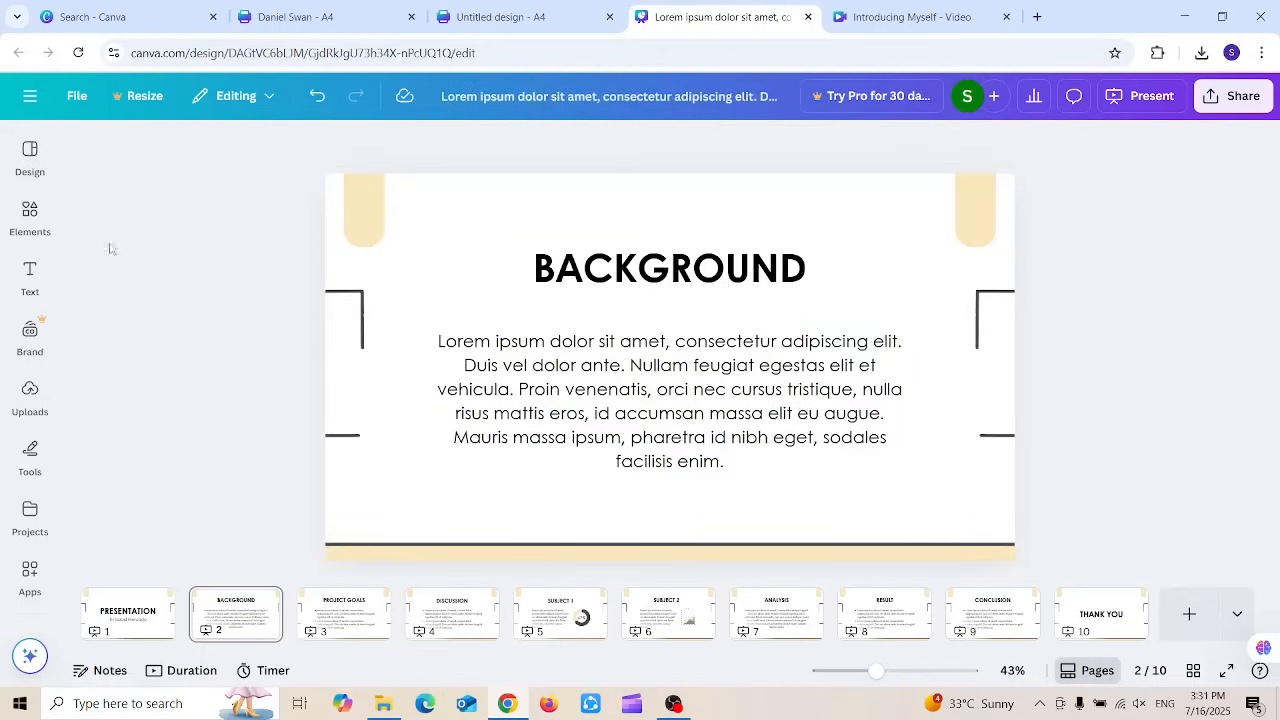
Step: Browse the Elements, Uploads and Design panels in the side bar
left_click(30, 210)
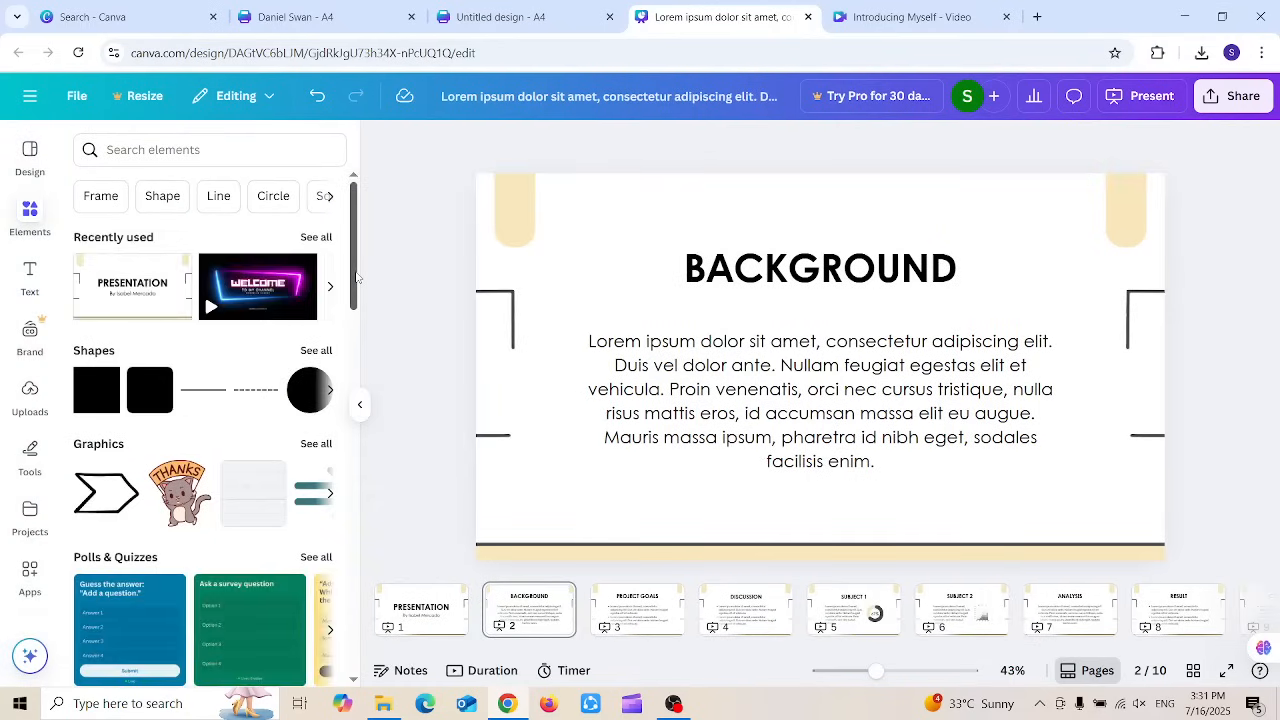
left_click(29, 396)
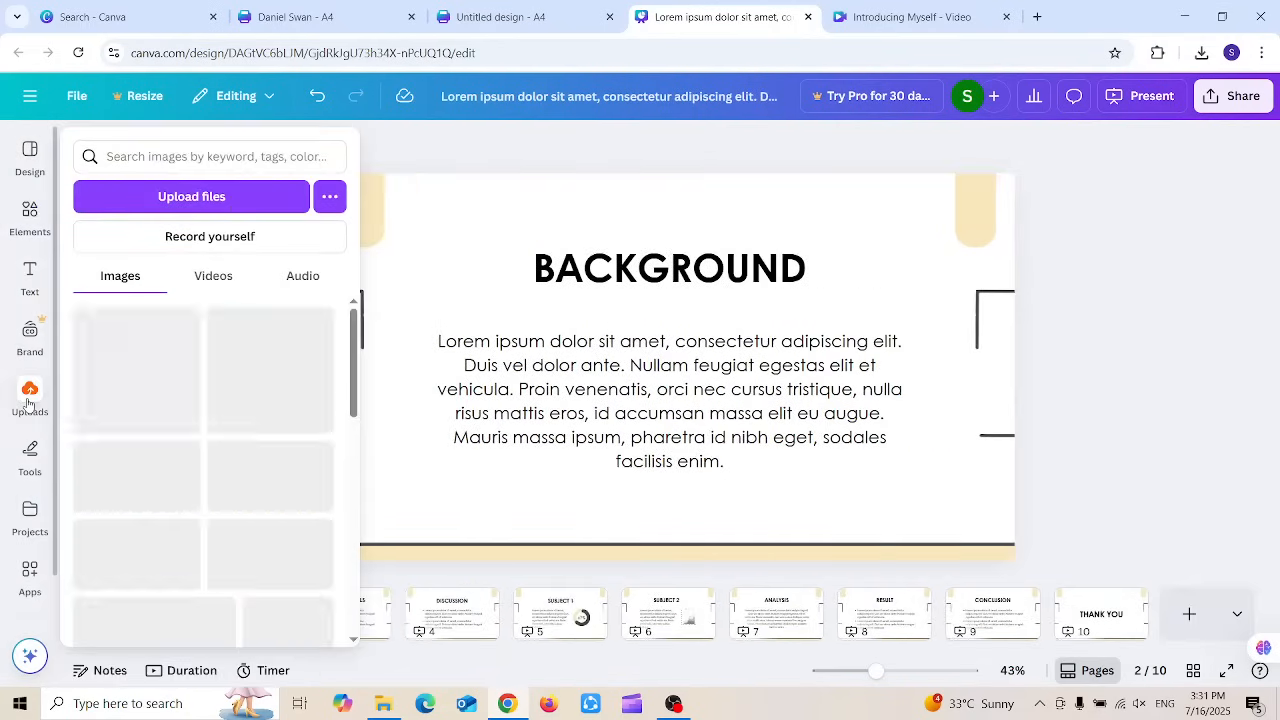
left_click(29, 396)
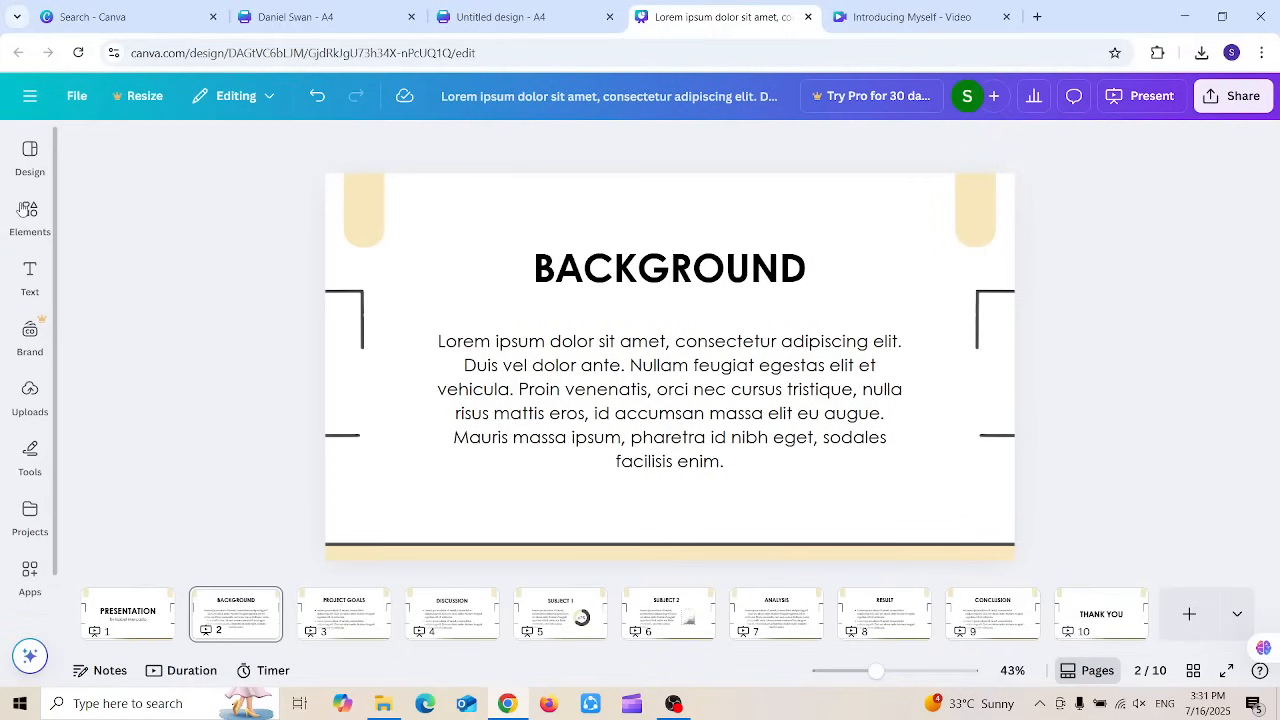
left_click(30, 210)
left_click(24, 168)
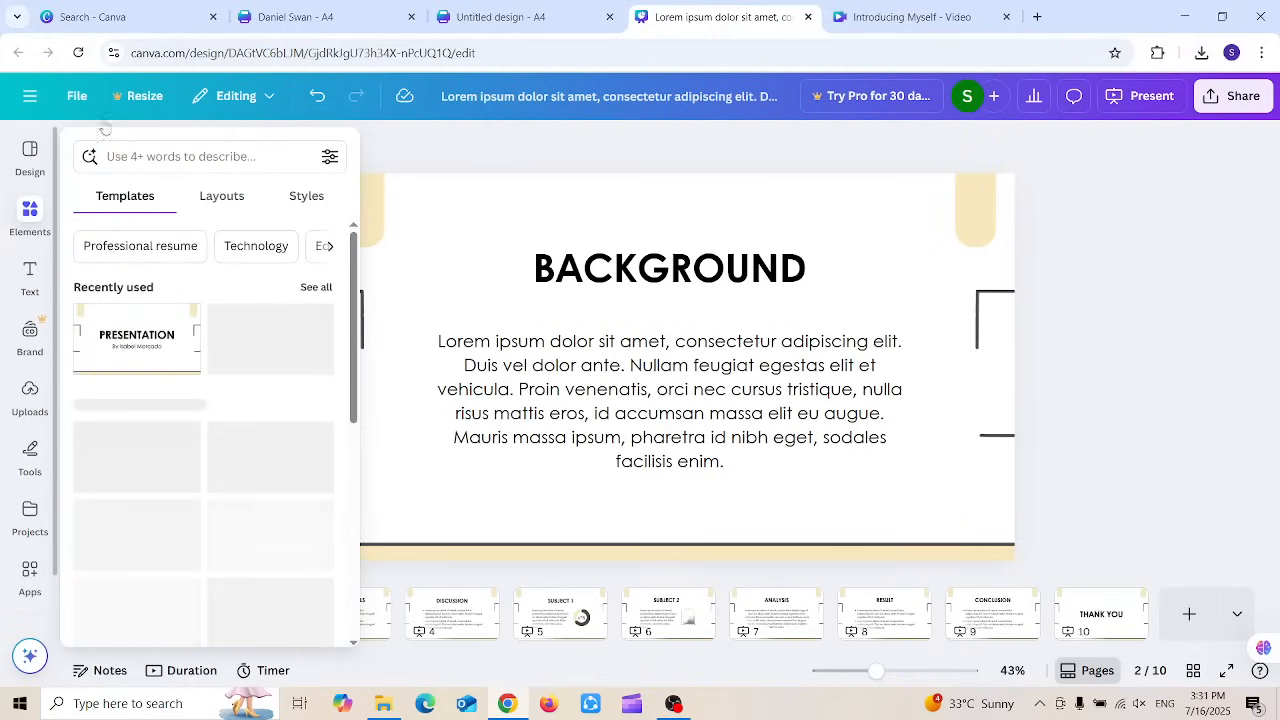
left_click(1233, 100)
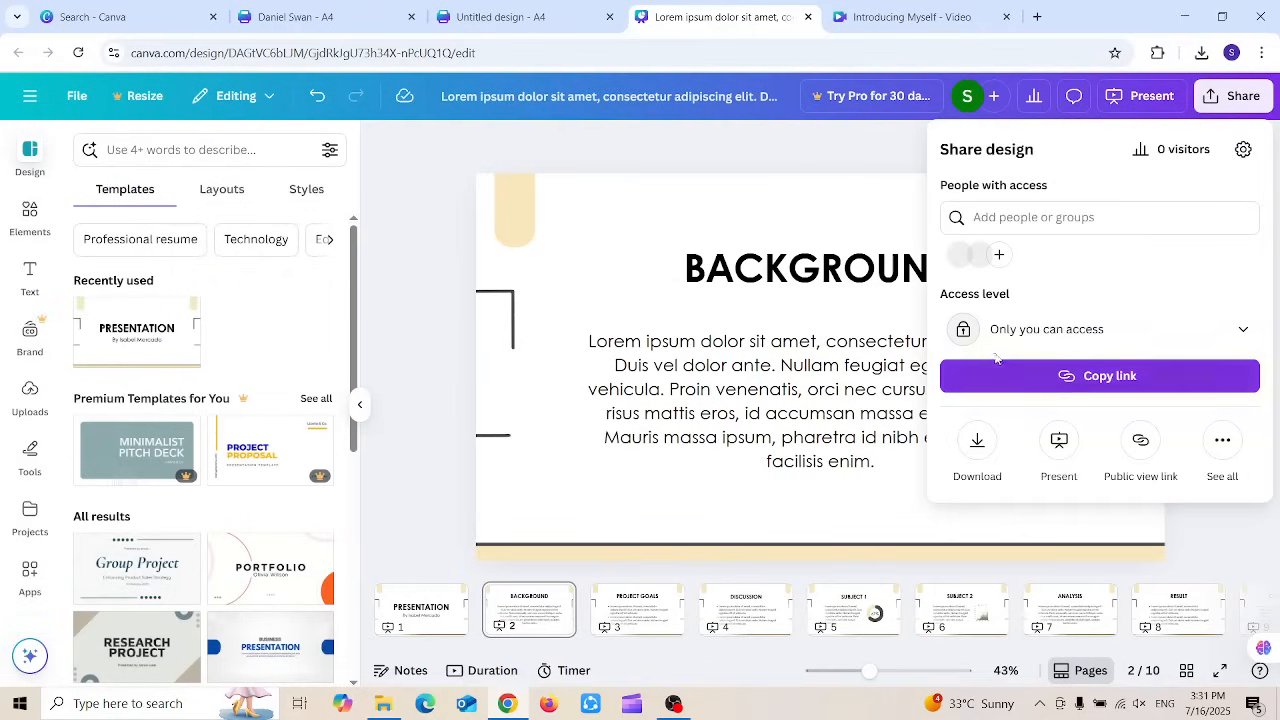
left_click(978, 445)
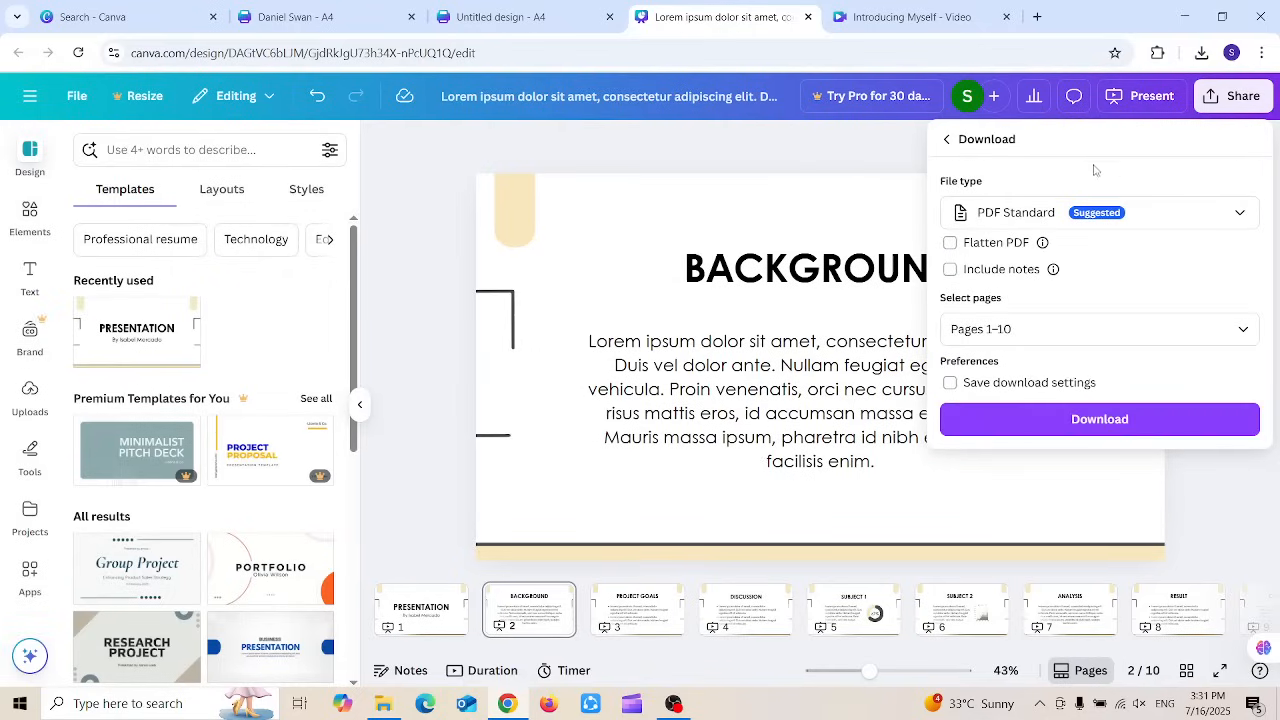
left_click(1135, 213)
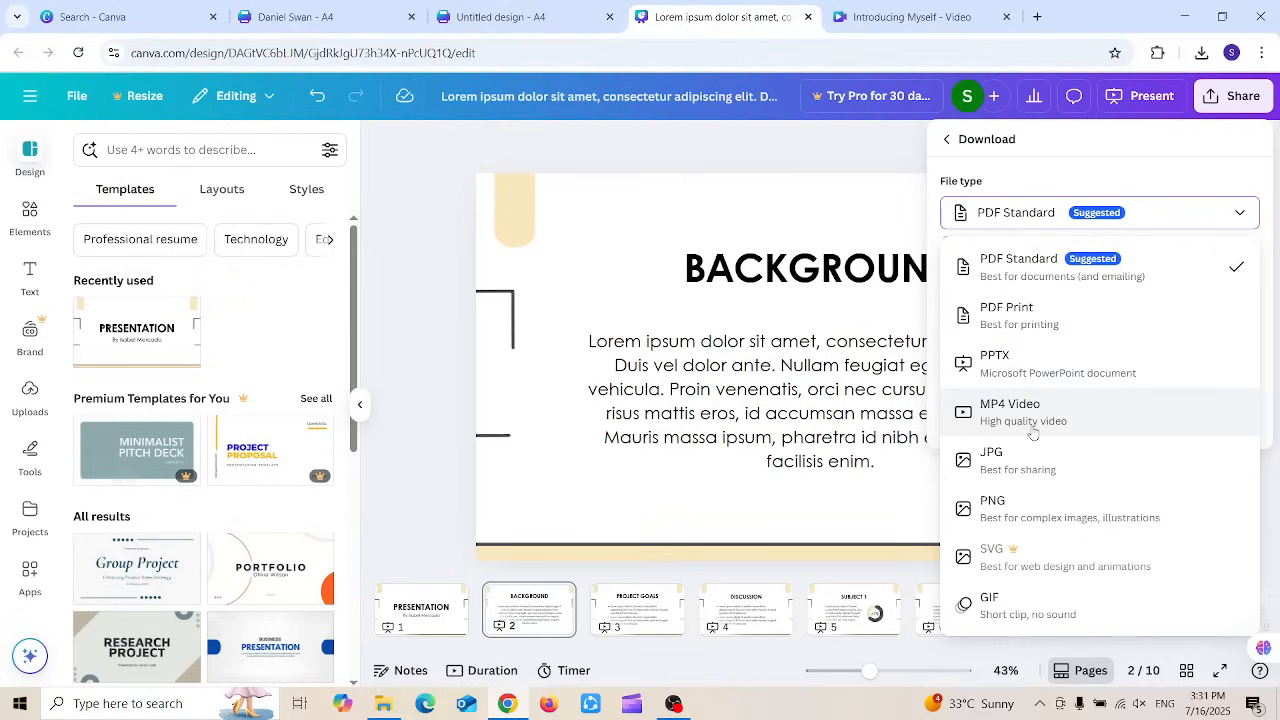
left_click(606, 136)
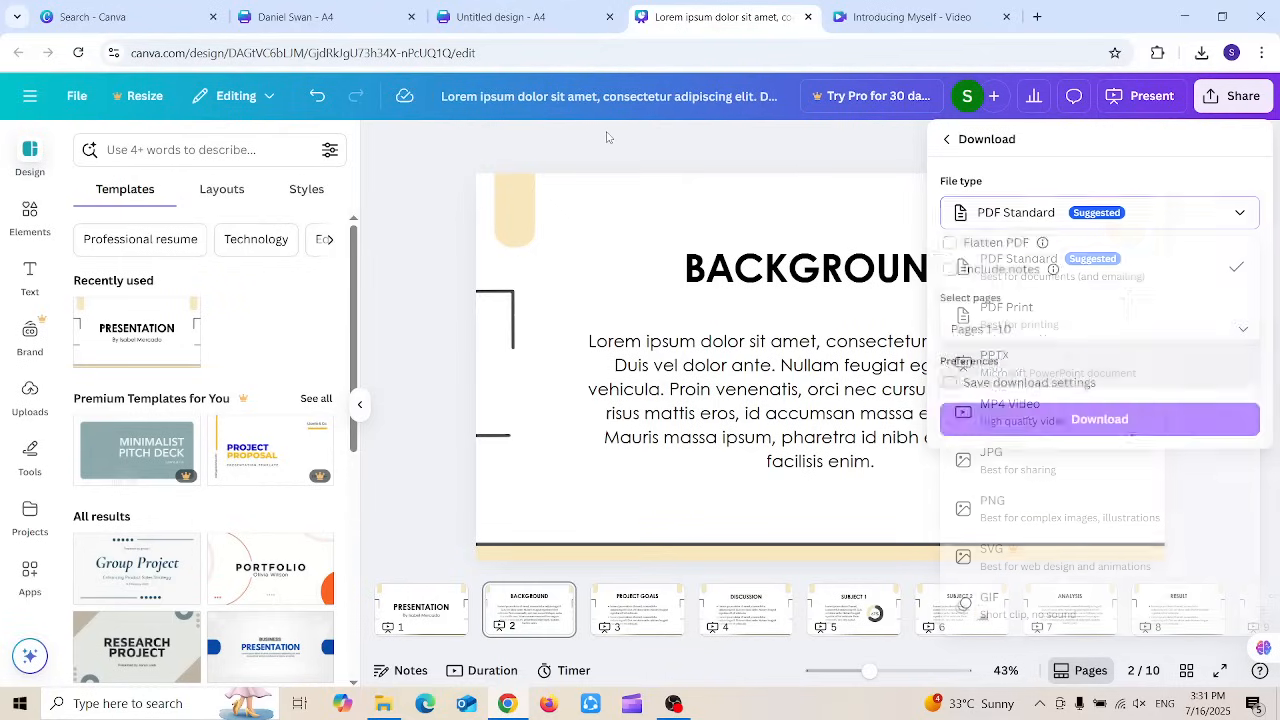
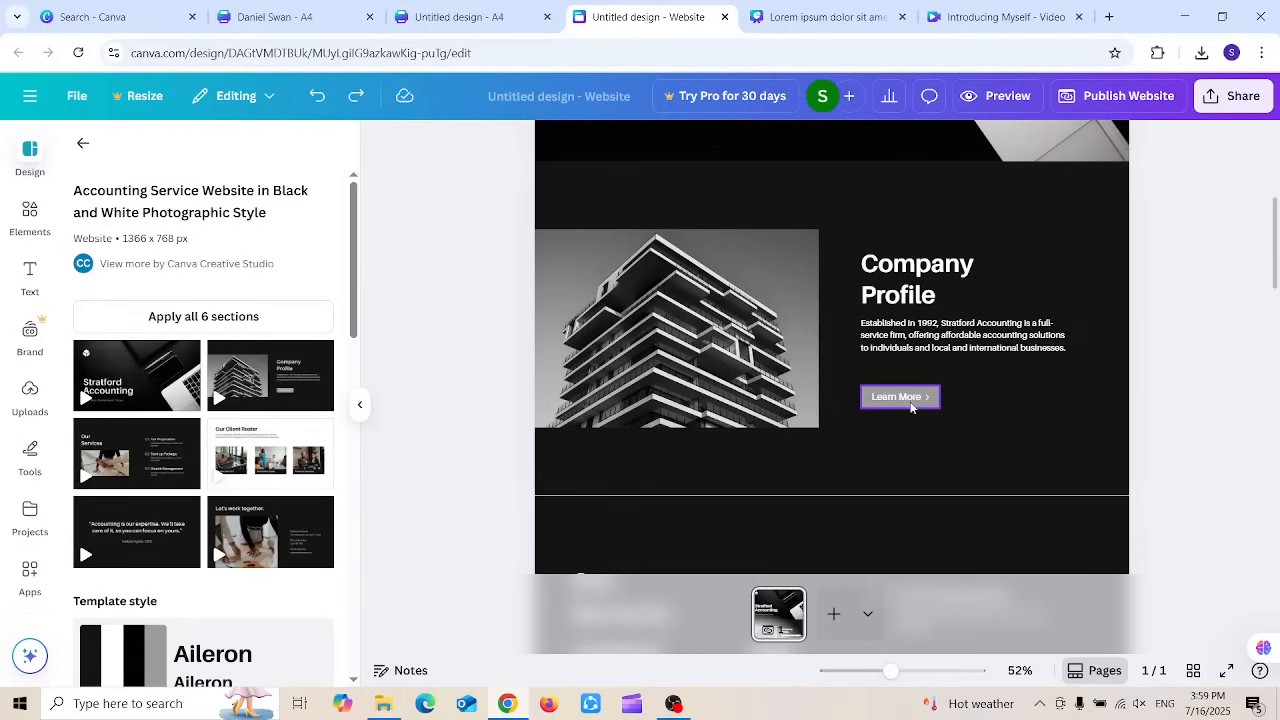
Step: Start linking the Learn More button to a page section, then cancel without adding a link
right_click(911, 407)
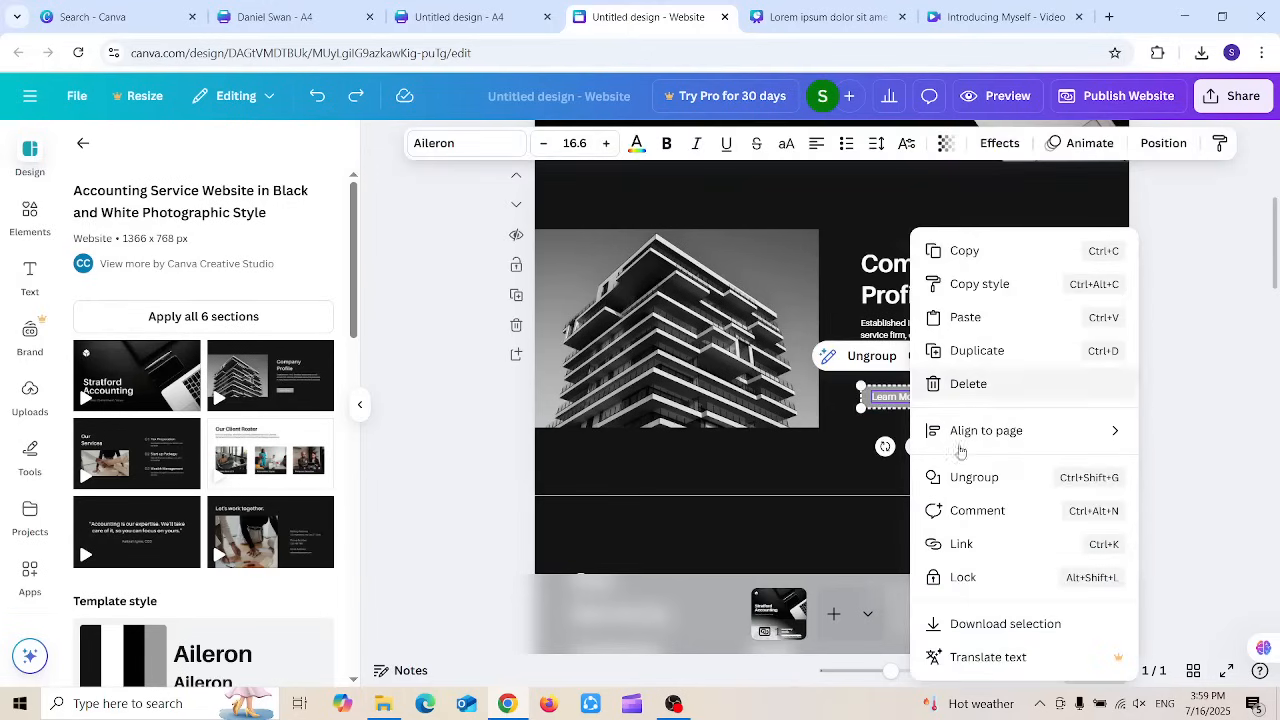
left_click(950, 543)
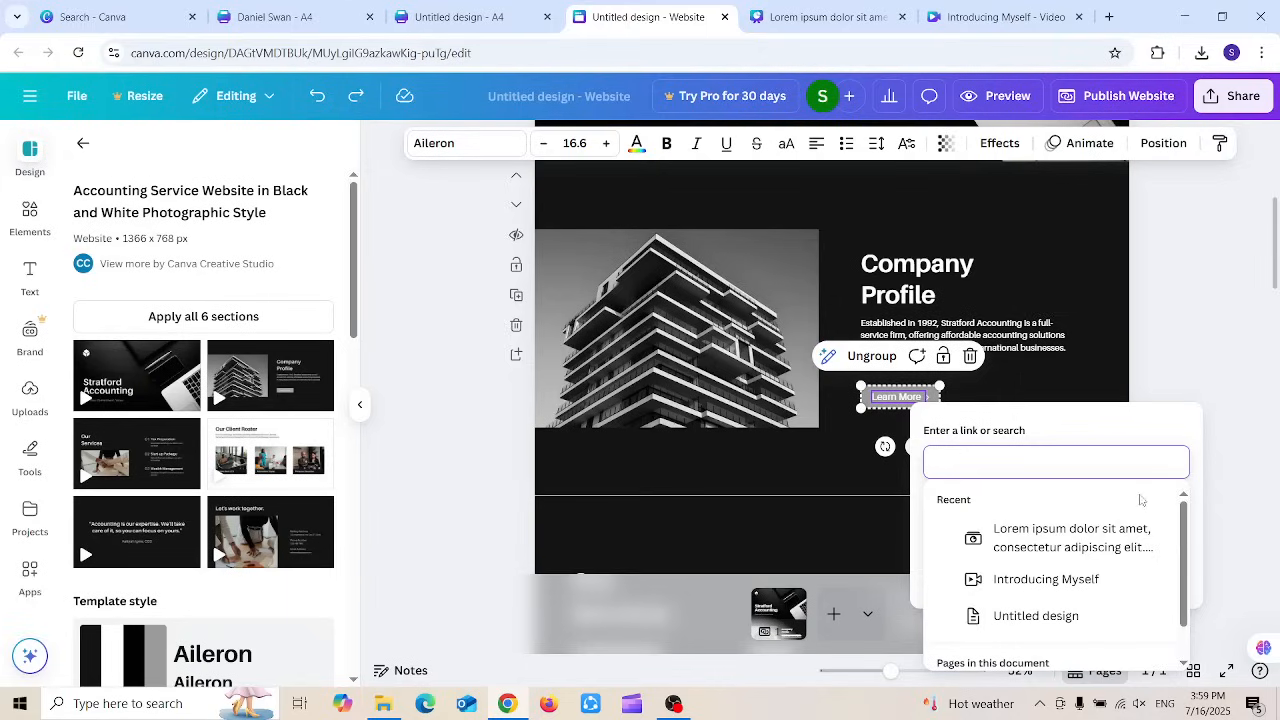
scroll(1181, 540, "down", 1)
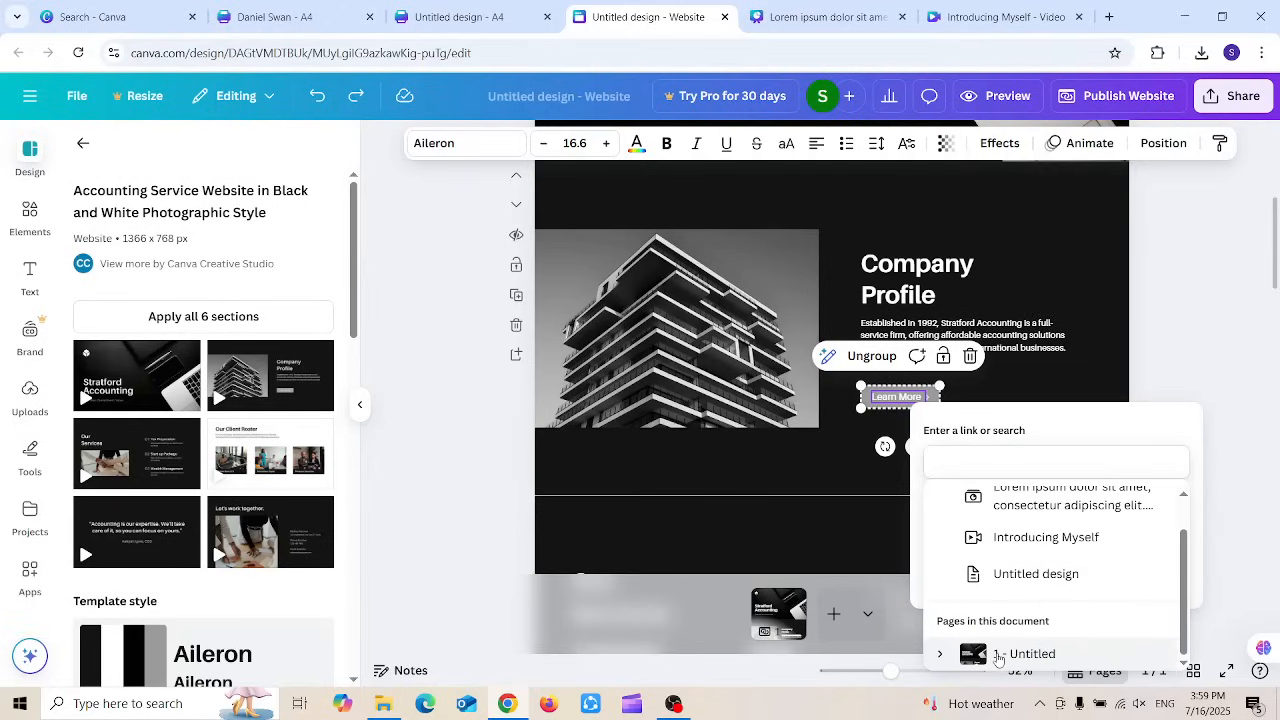
left_click(943, 657)
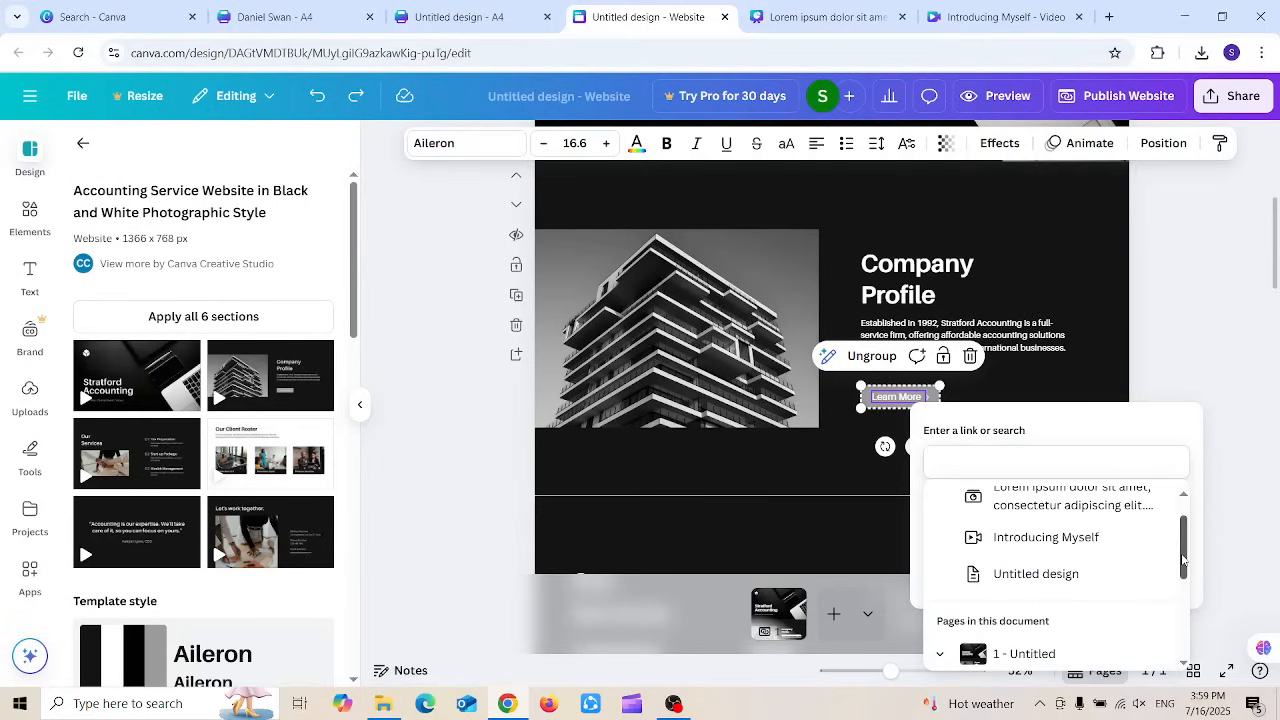
left_click_drag(1184, 562, 1188, 642)
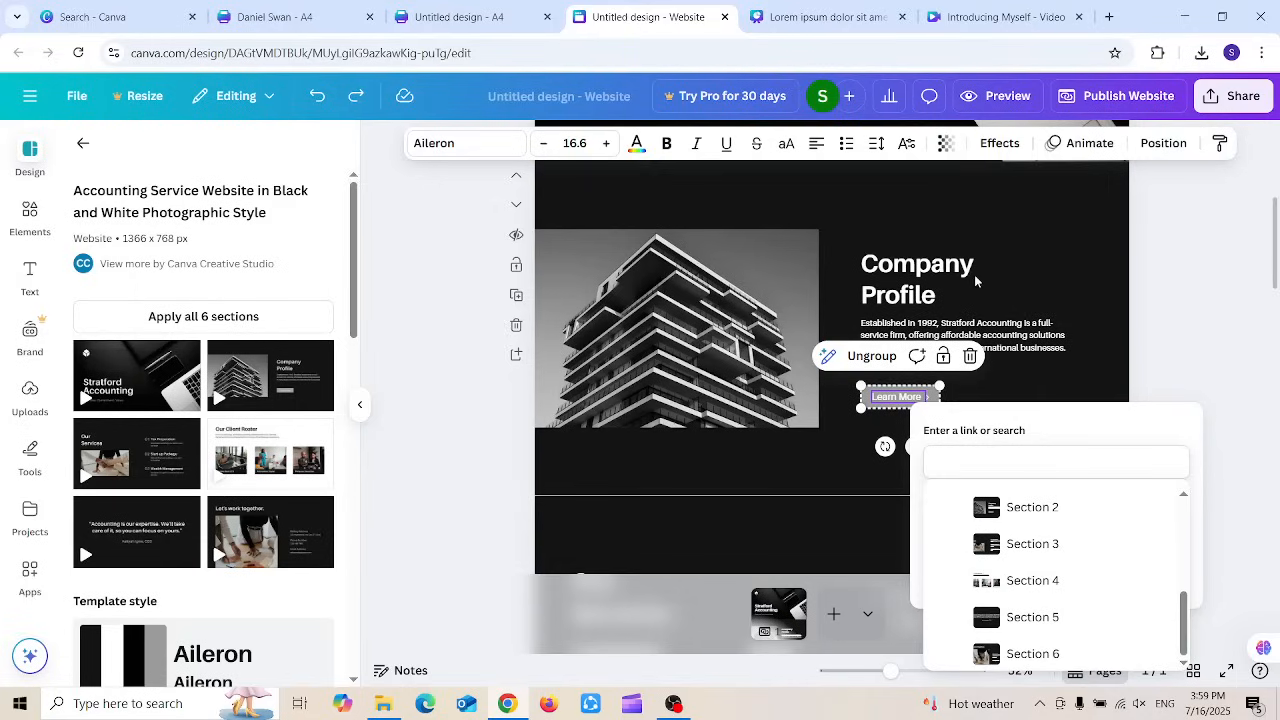
left_click(1180, 326)
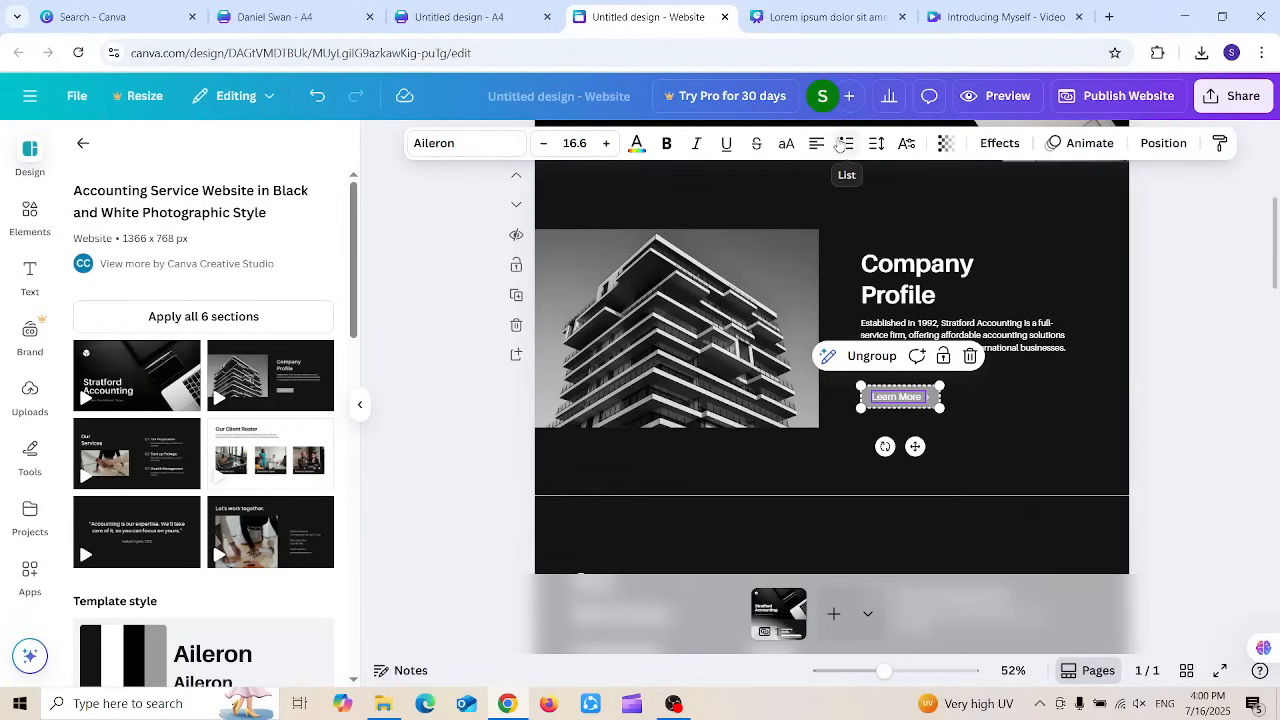
Step: Check Poll & quiz responses in Analytics and start creating a poll for the design
left_click(893, 93)
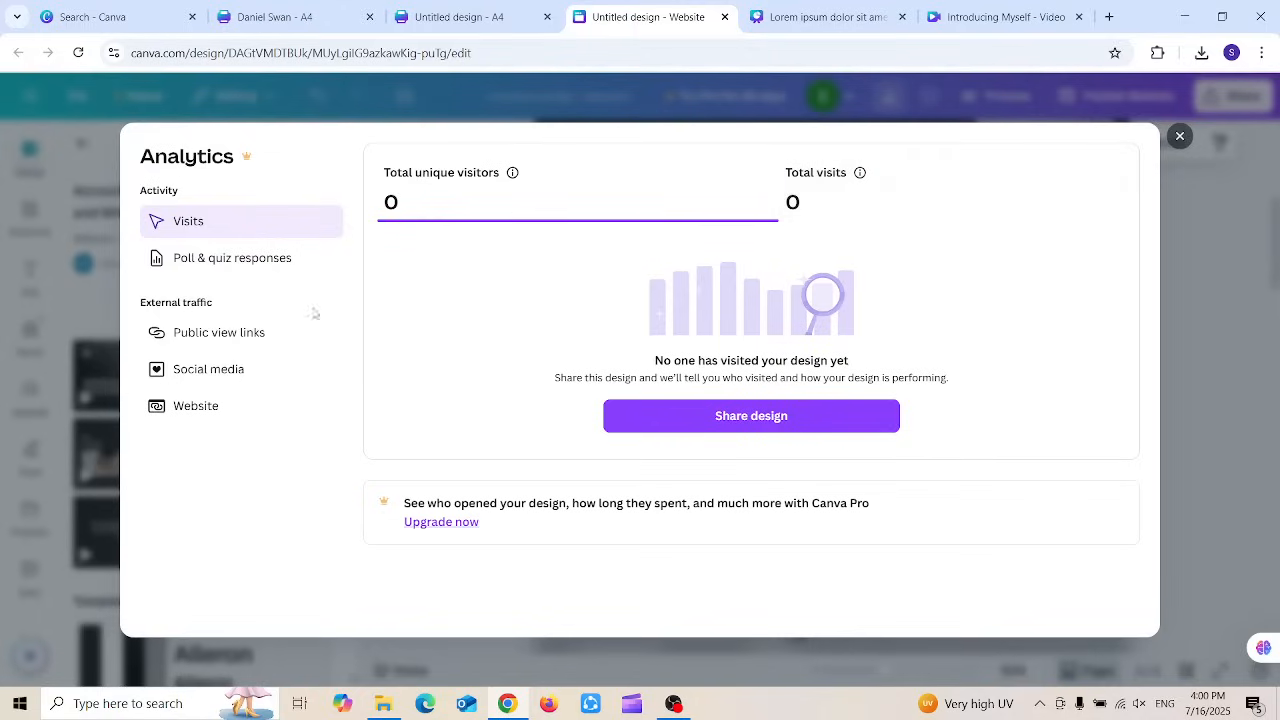
left_click(257, 261)
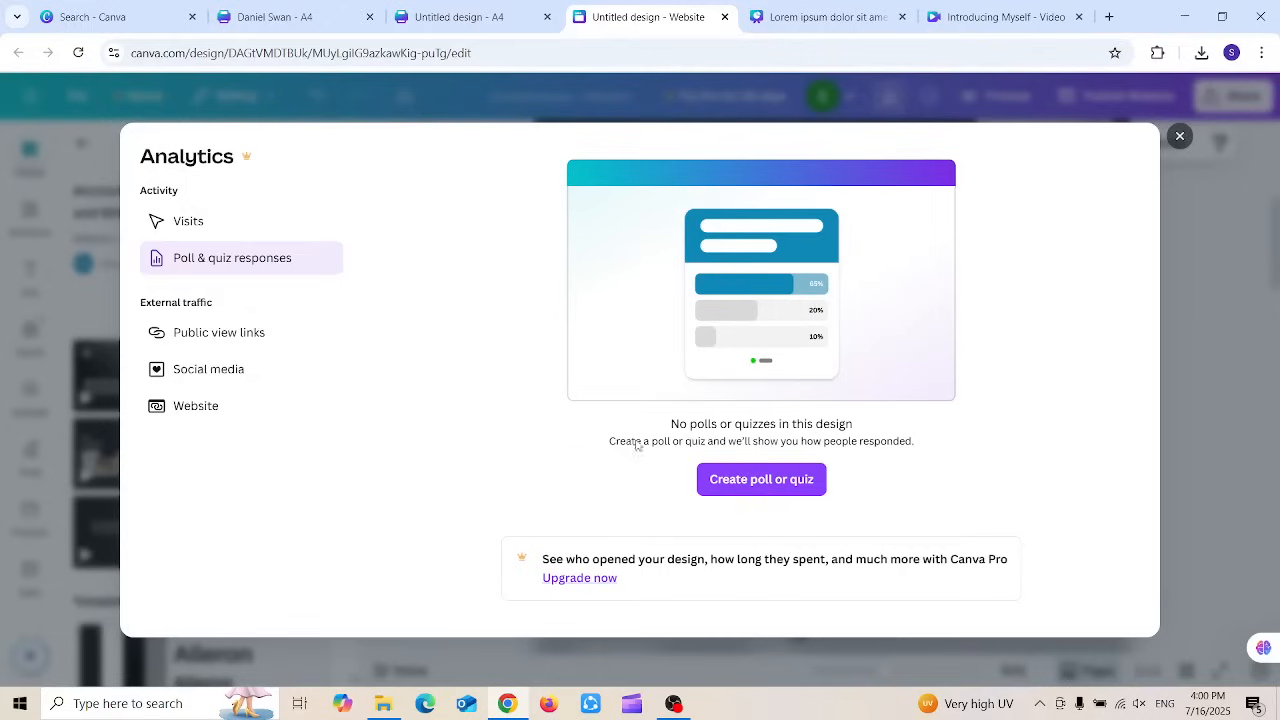
left_click(727, 474)
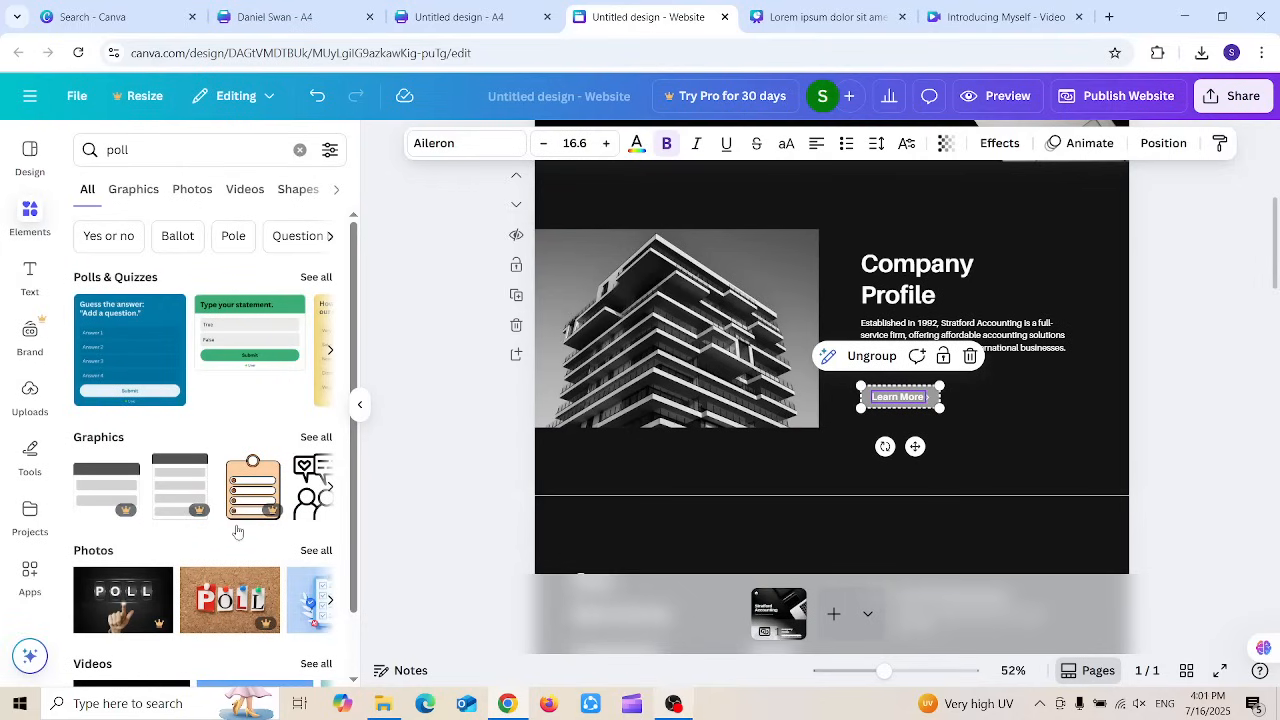
Step: Browse the poll search results and add the Quick Poll template to the page
left_click(118, 150)
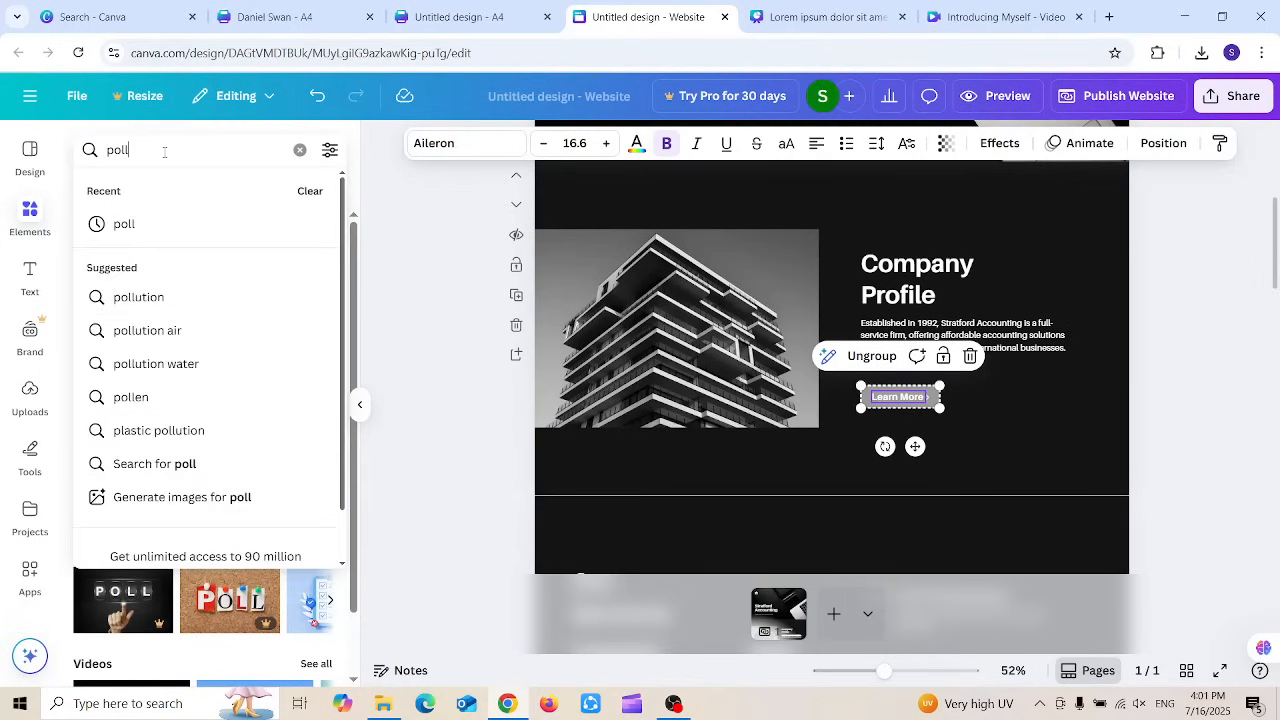
double_click(118, 150)
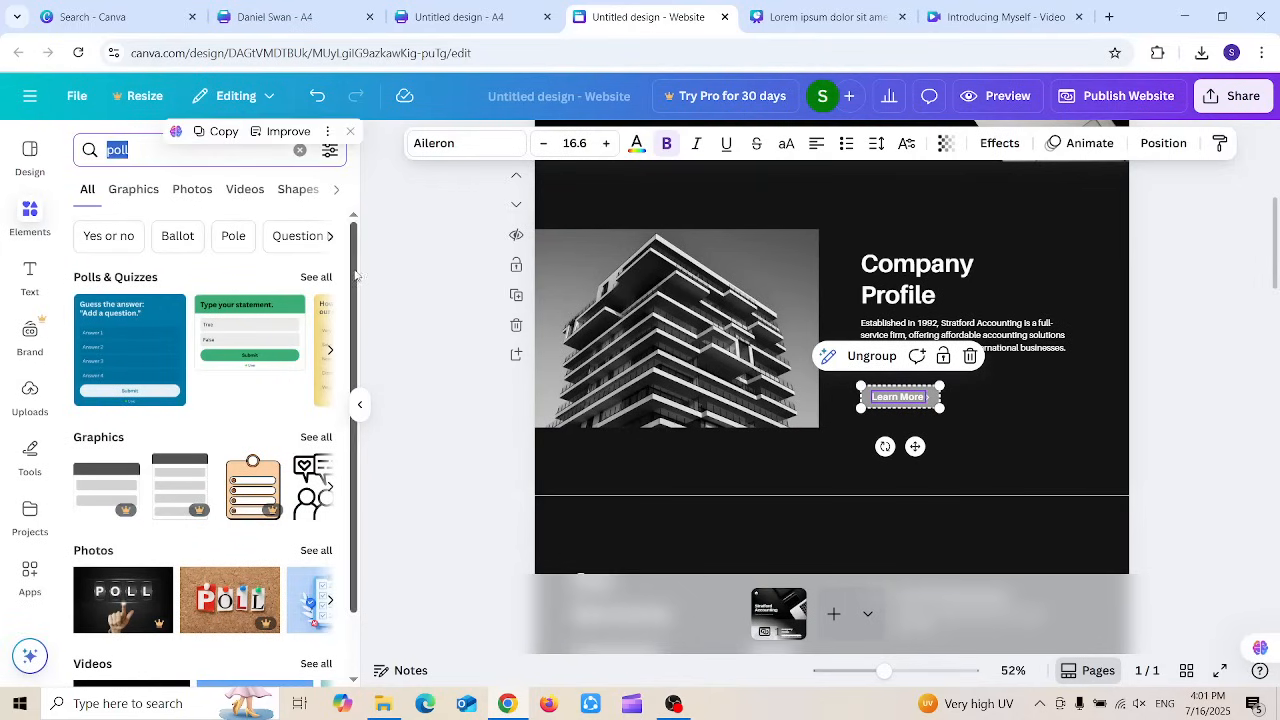
mouse_move(354, 278)
left_mouse_down()
mouse_move(355, 334)
mouse_move(352, 281)
left_mouse_up()
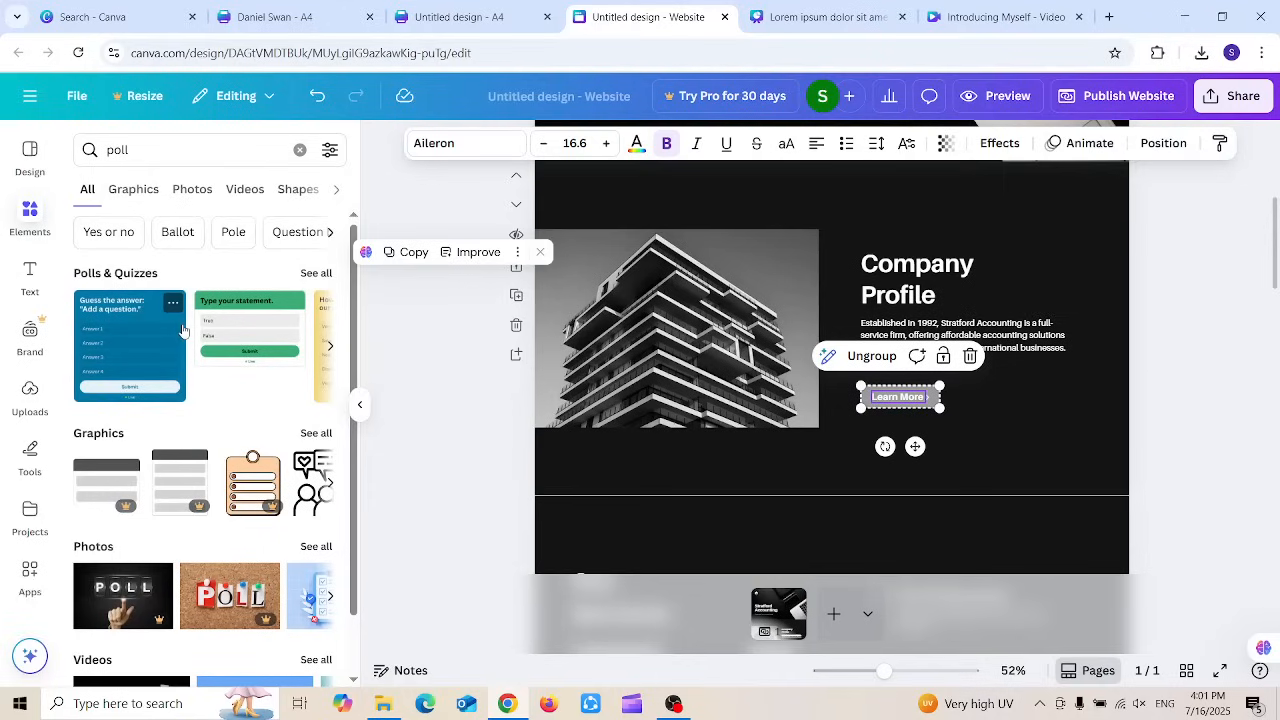
left_click(329, 349)
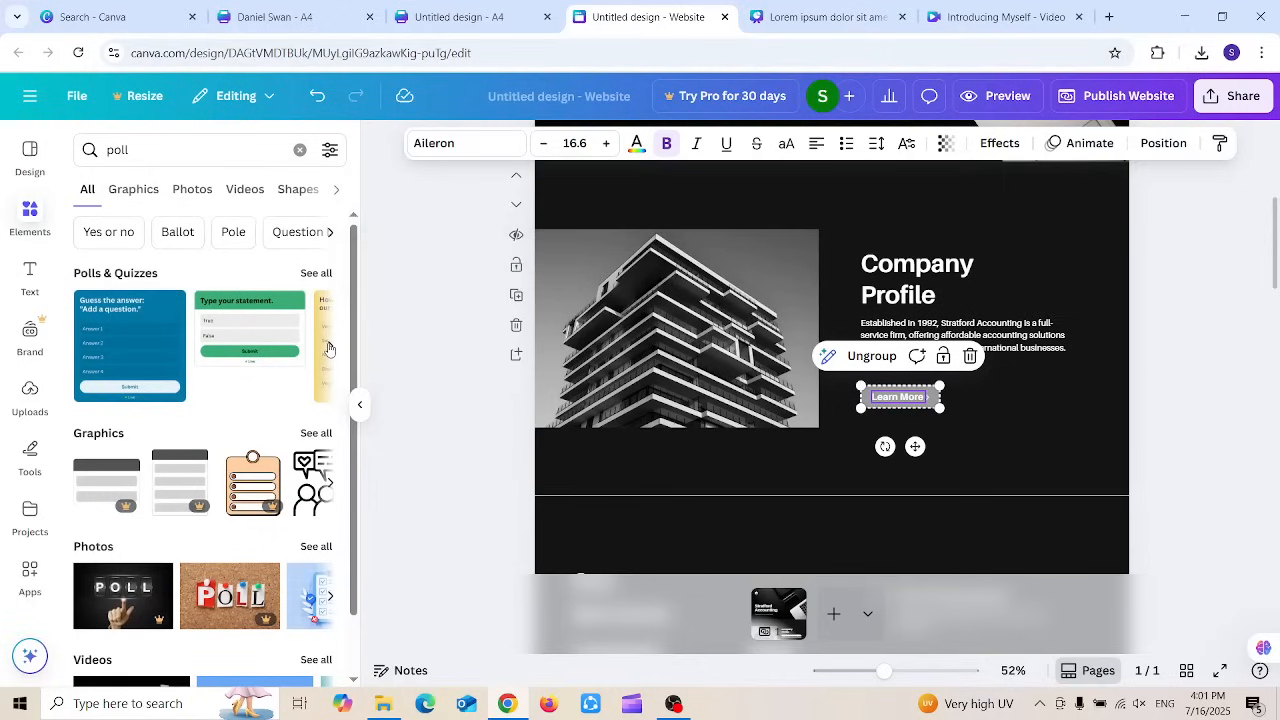
left_click(329, 349)
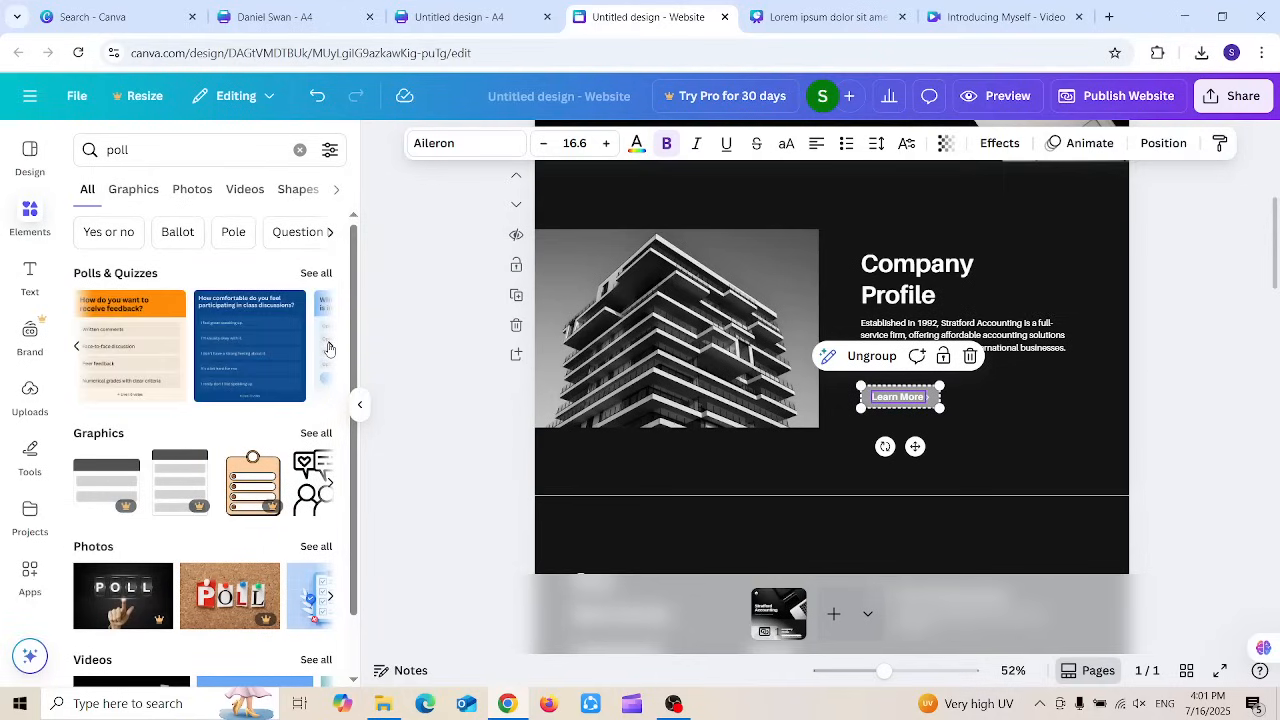
left_click(76, 346)
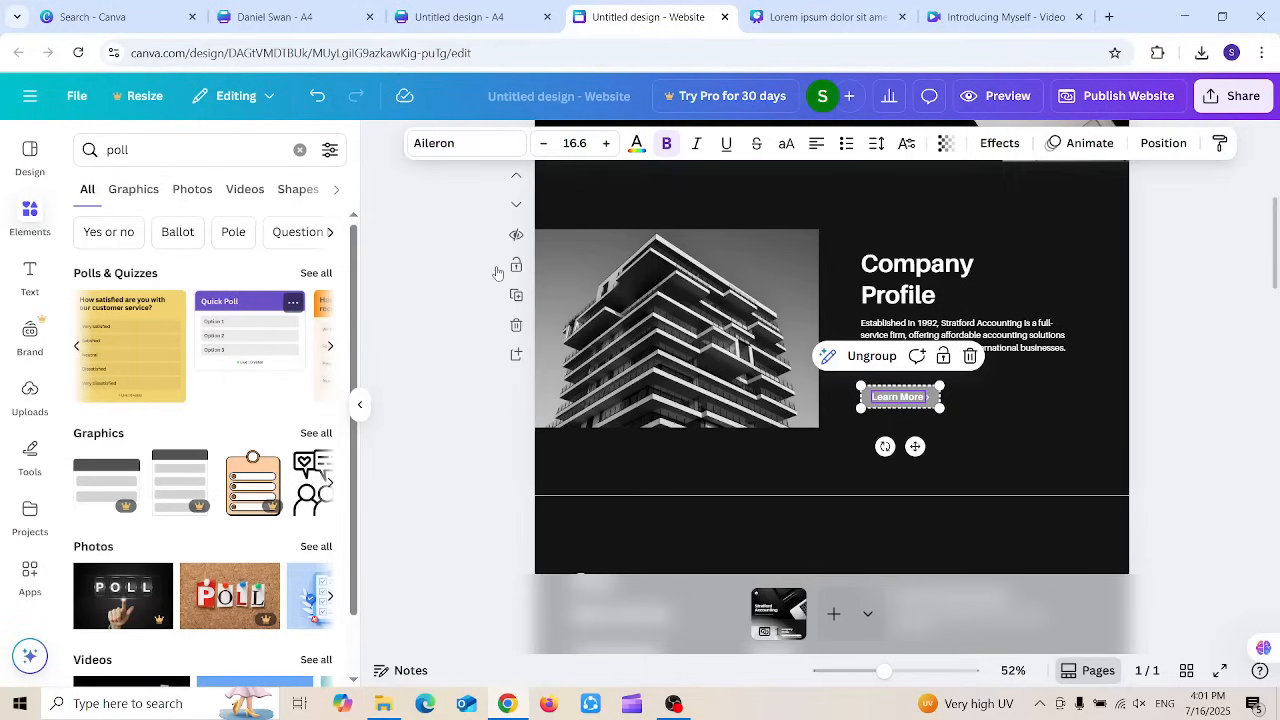
left_click(258, 322)
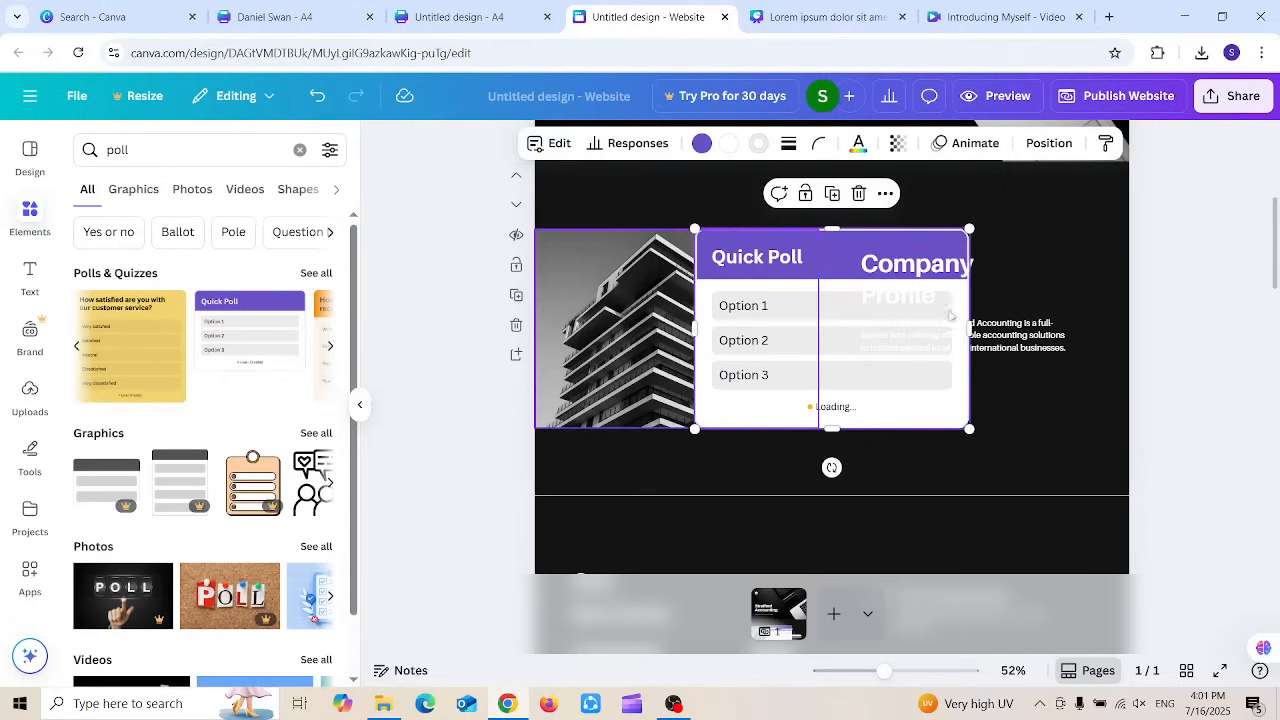
Step: Move the poll right over the Company Profile text and bring it to the front
left_click_drag(822, 260, 959, 259)
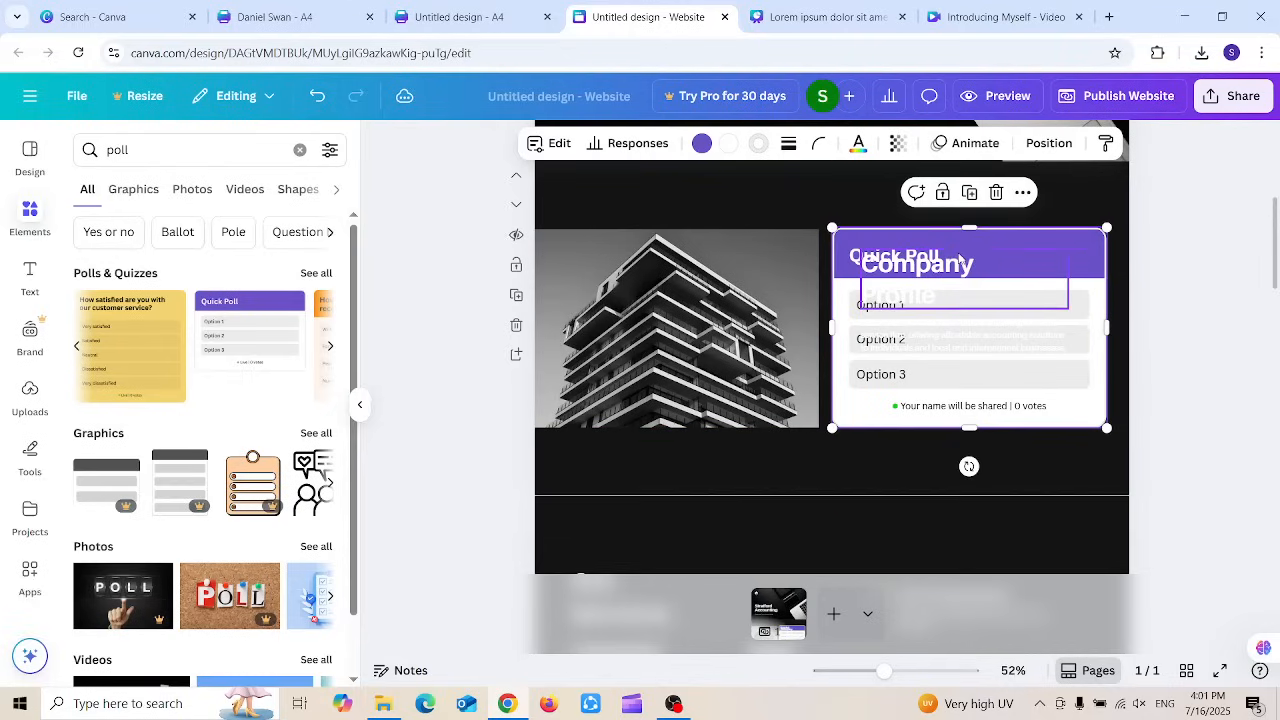
right_click(1083, 256)
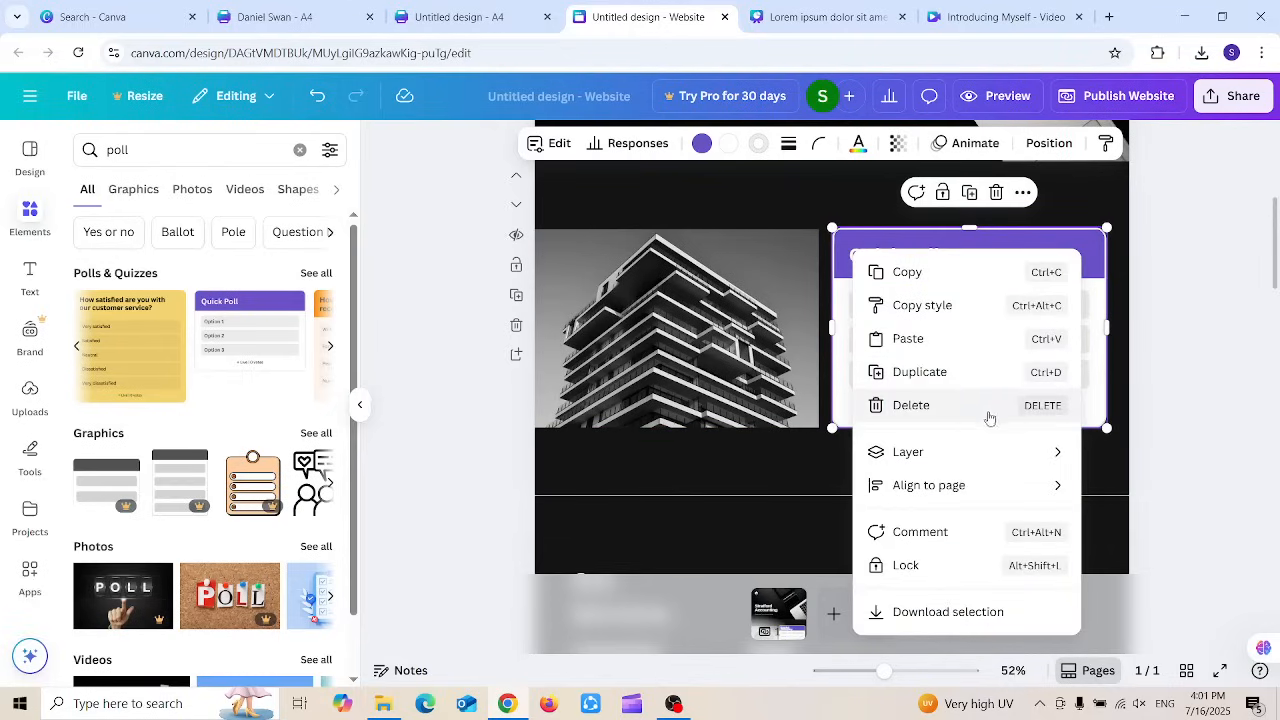
mouse_move(971, 451)
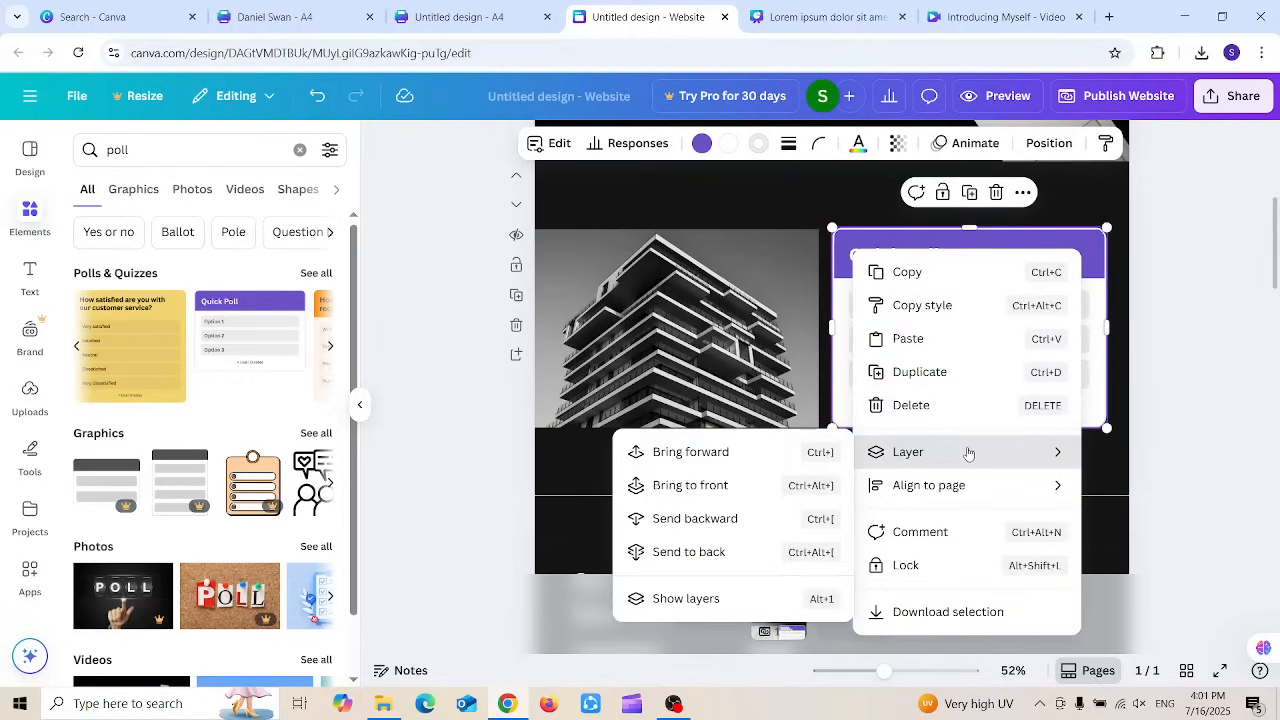
left_click(691, 462)
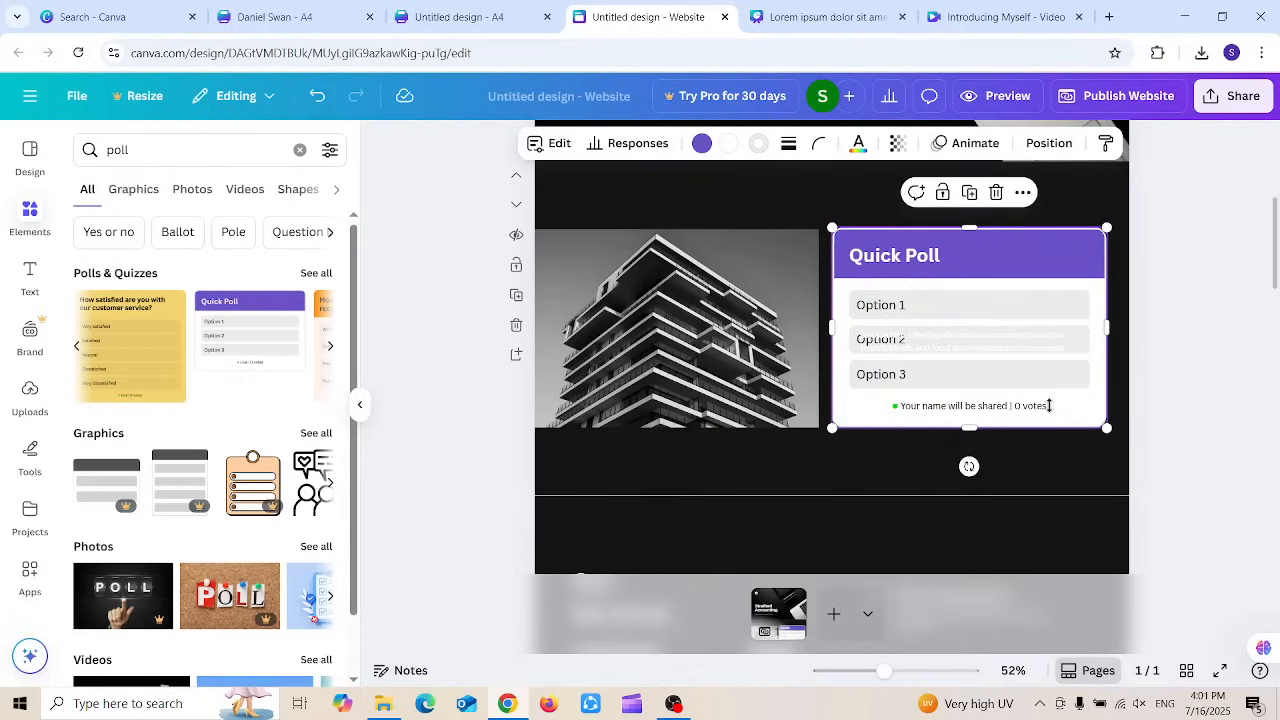
right_click(995, 262)
mouse_move(1043, 461)
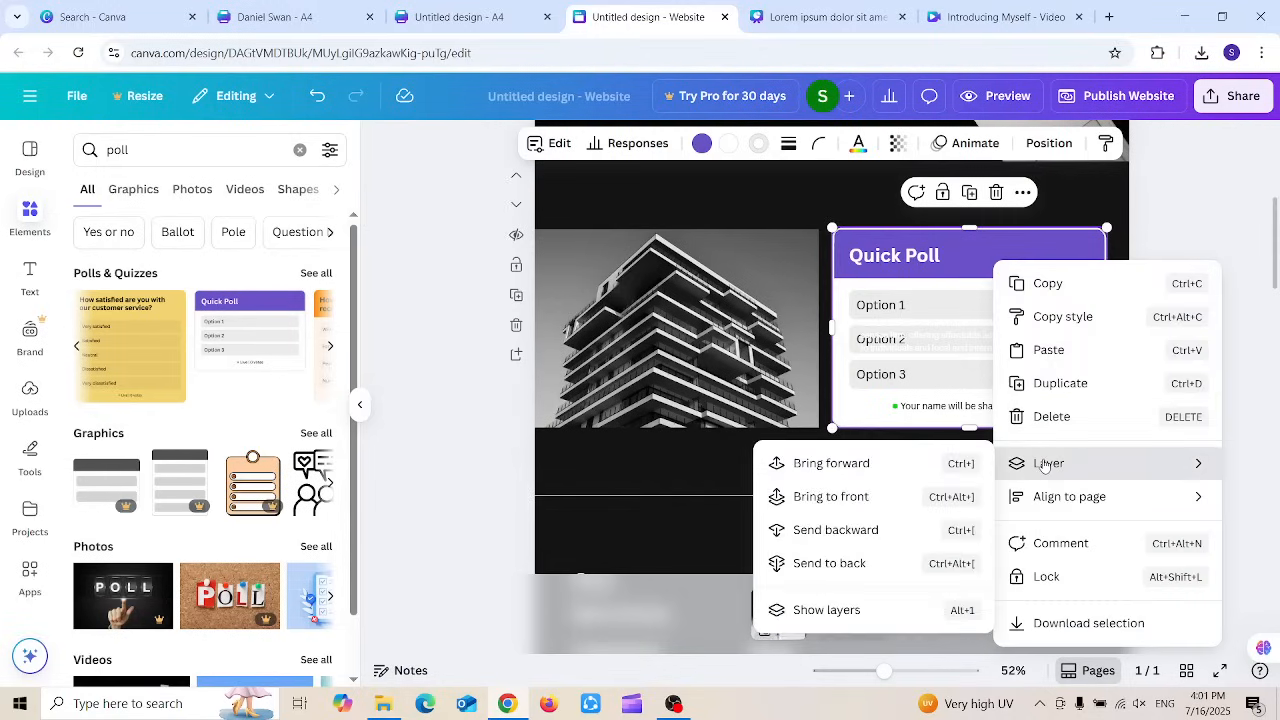
left_click(830, 494)
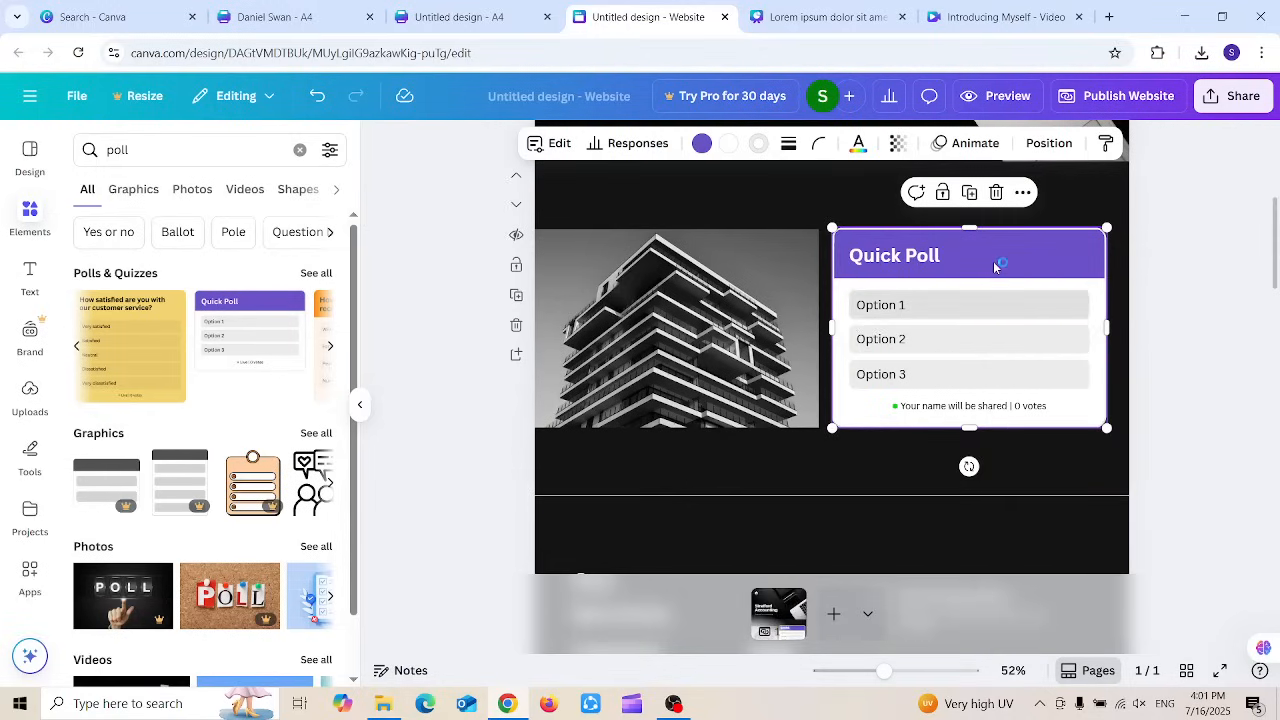
Step: Recolour the poll header dark gray and open its question editor
left_click(701, 145)
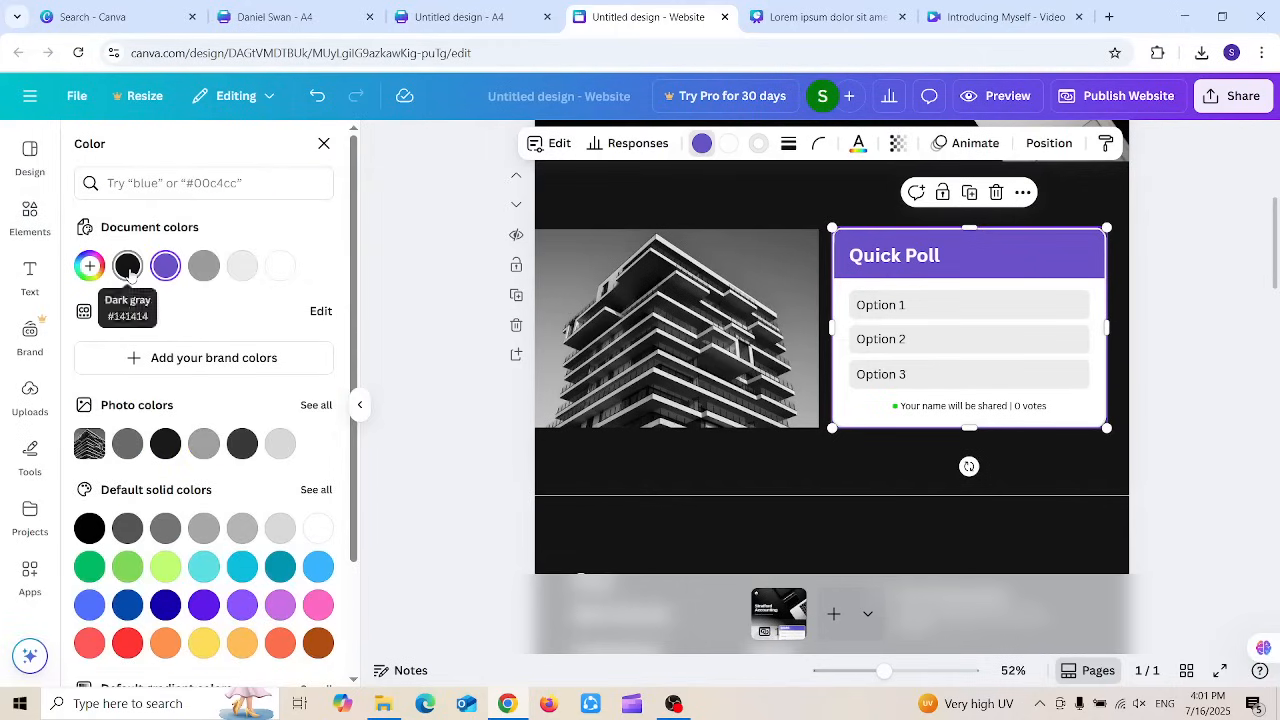
left_click(128, 266)
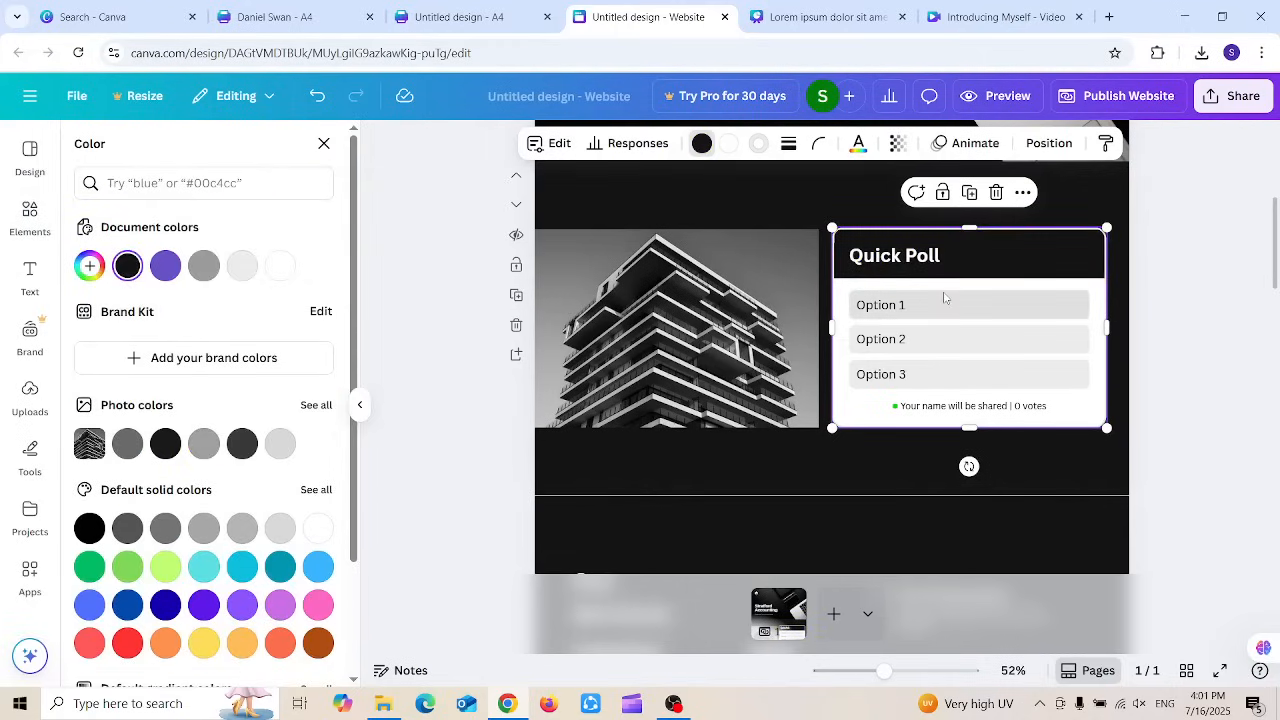
left_click(919, 260)
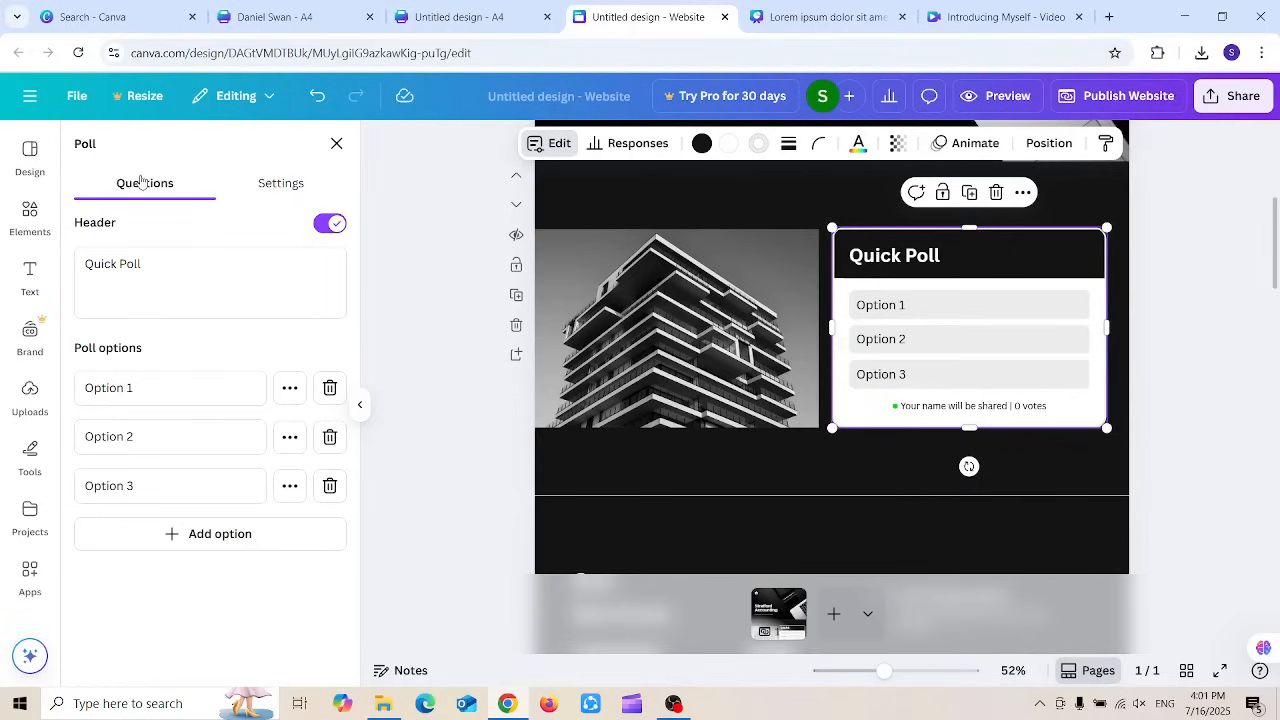
Step: Set the poll question to 'The ideal product is' and the first option to 'Cv writing'
left_click(177, 249)
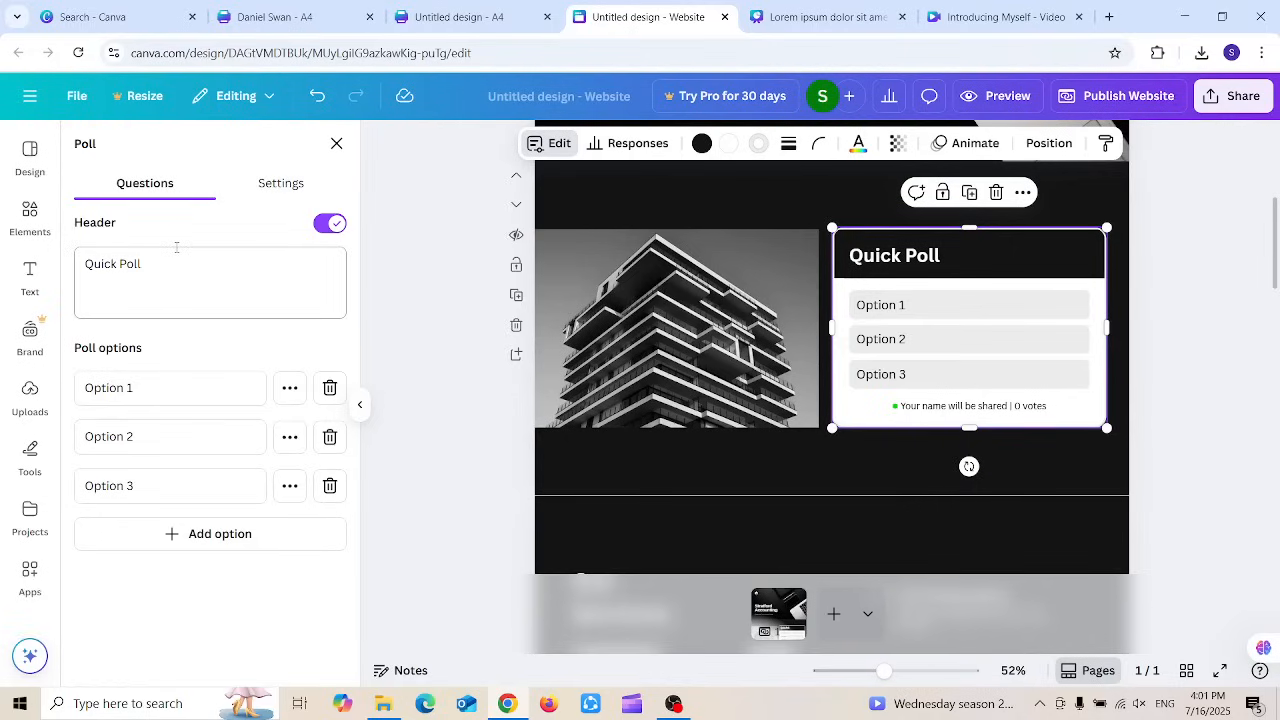
left_click_drag(190, 259, 55, 258)
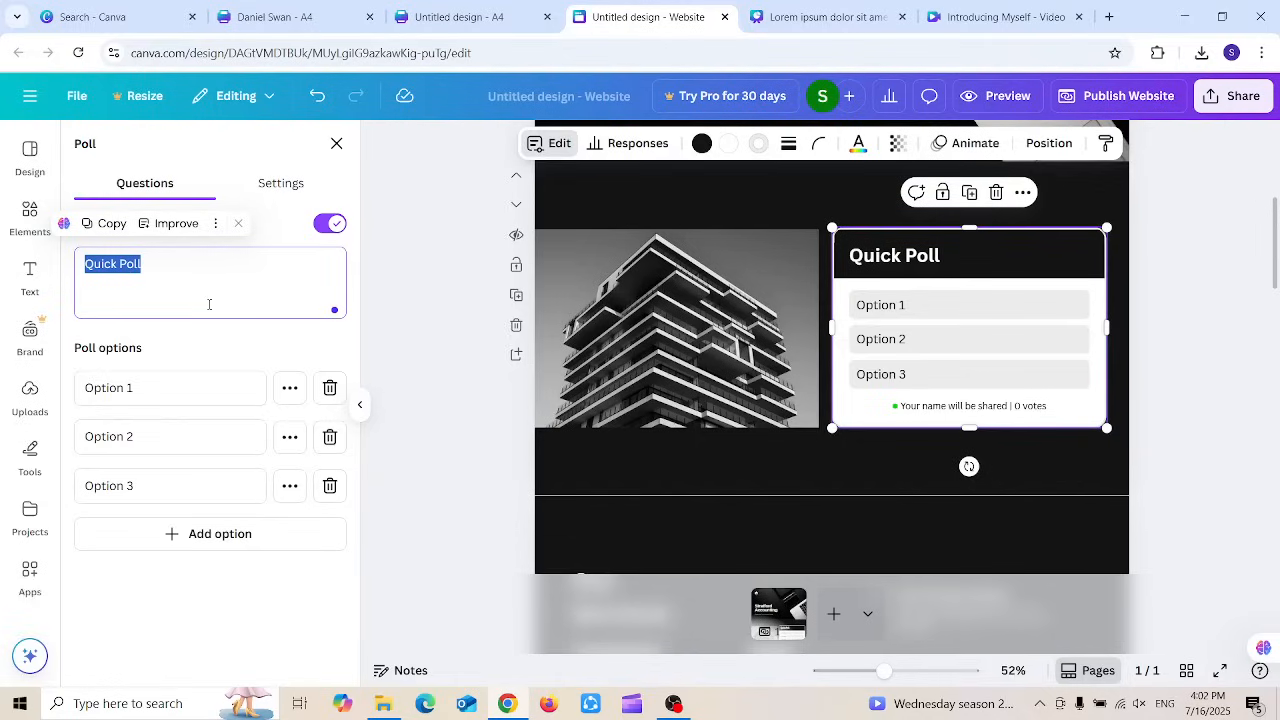
type("The ideal ")
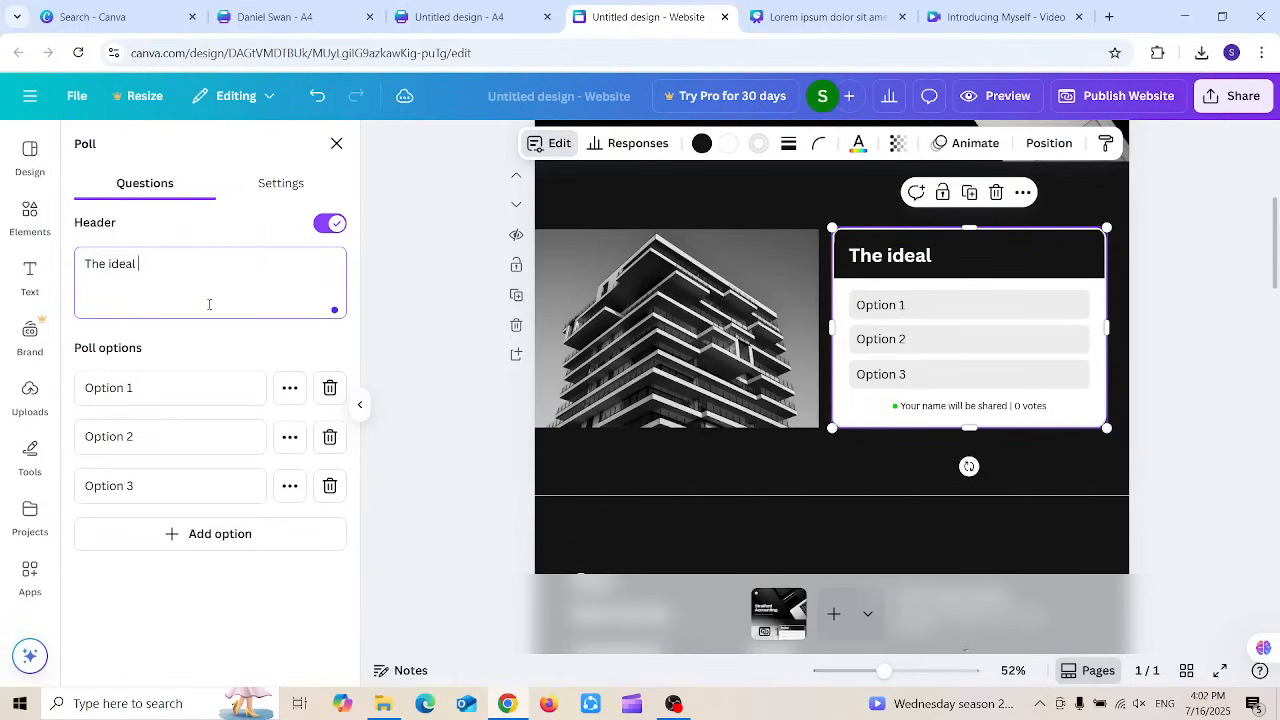
type("product is")
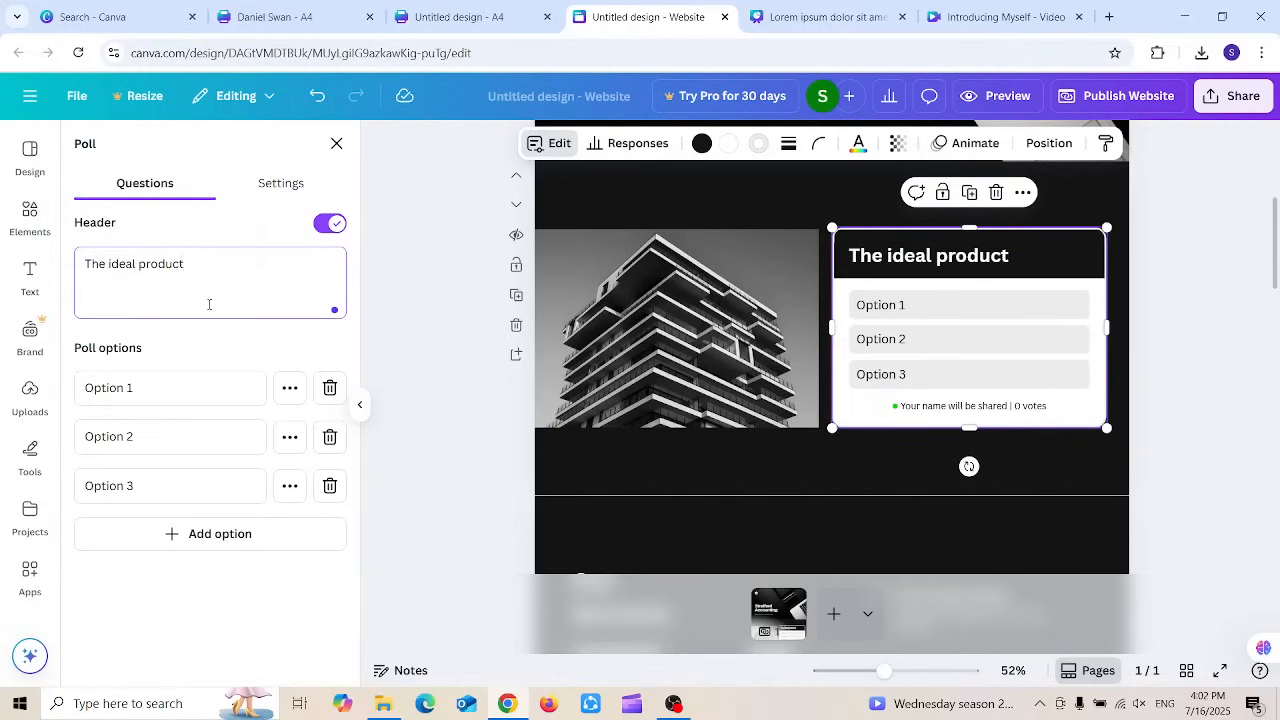
left_click(165, 396)
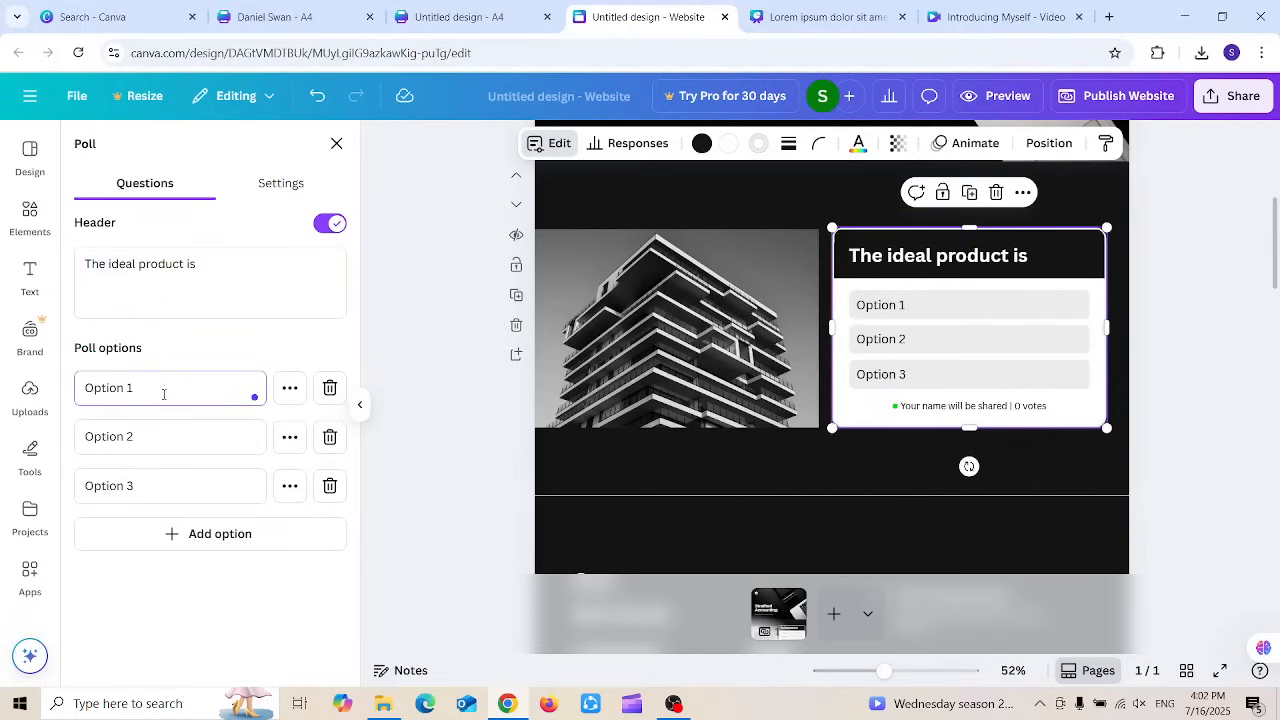
left_click_drag(165, 394, 58, 374)
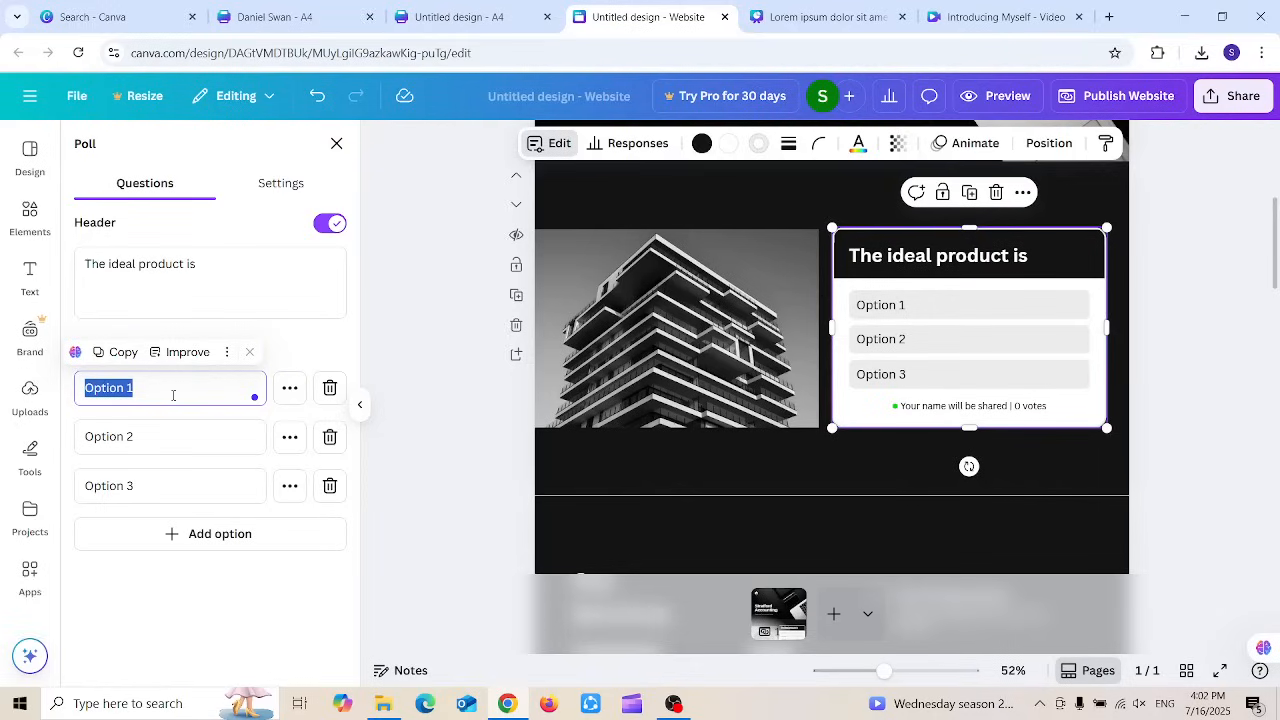
type("Cv")
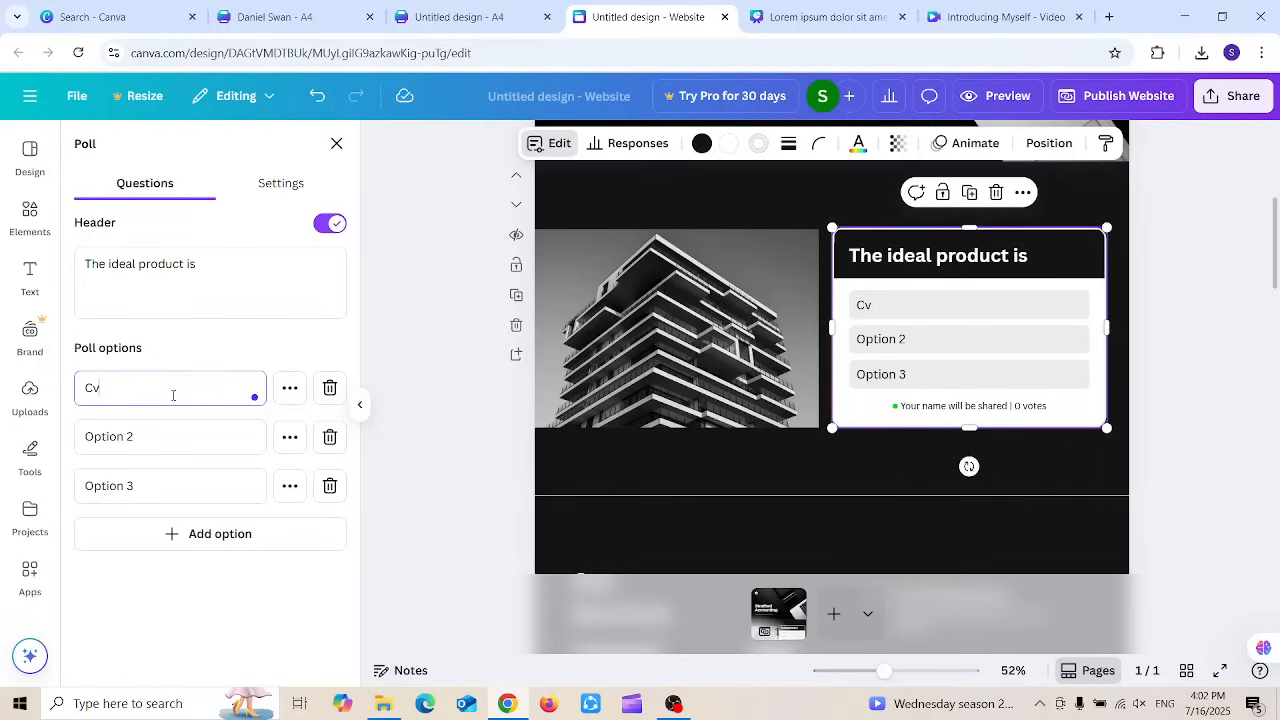
type(" writing")
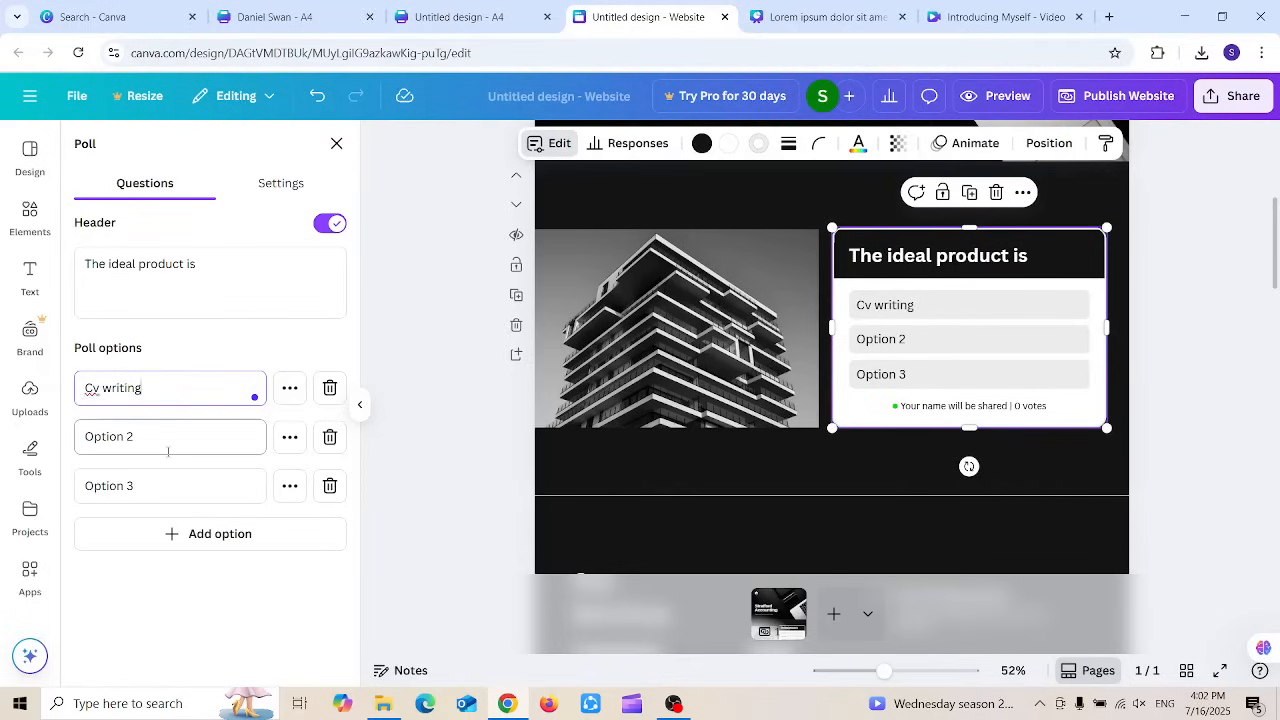
Step: Rename the other two options to 'Cover Letter' and 'Linkedin Evaluation'
left_click(168, 446)
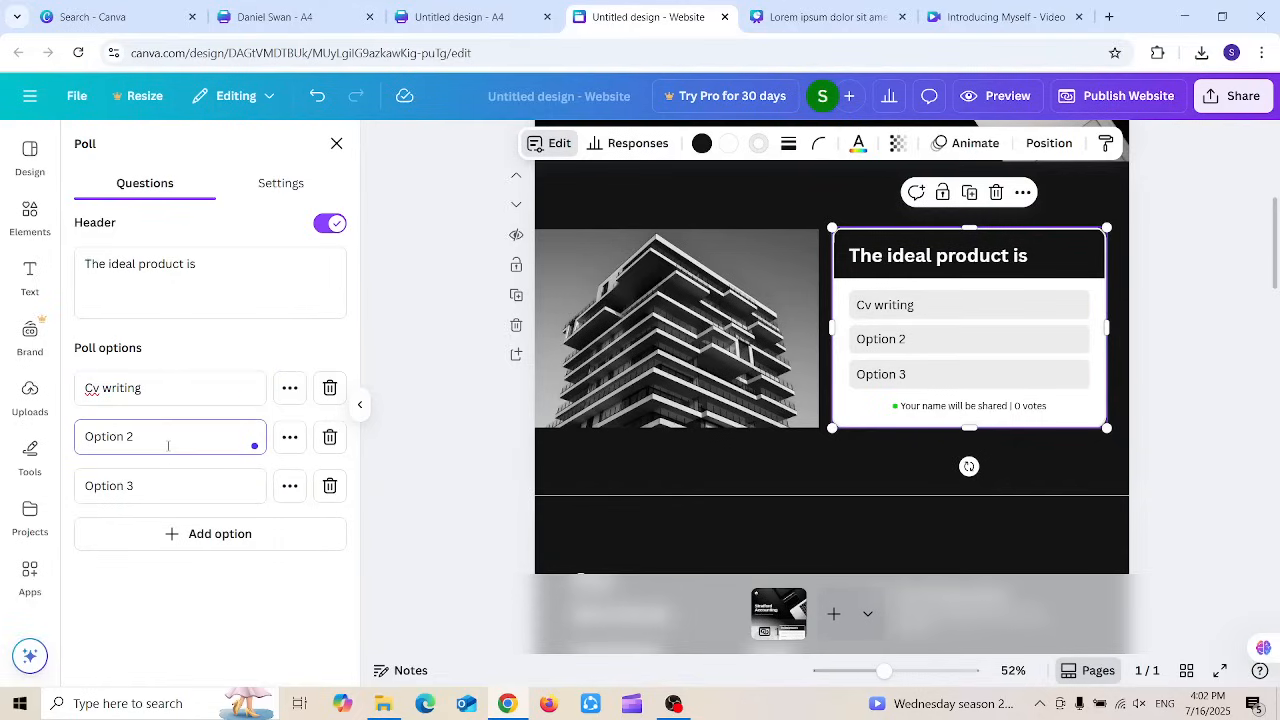
key("ctrl+a")
type("Ci")
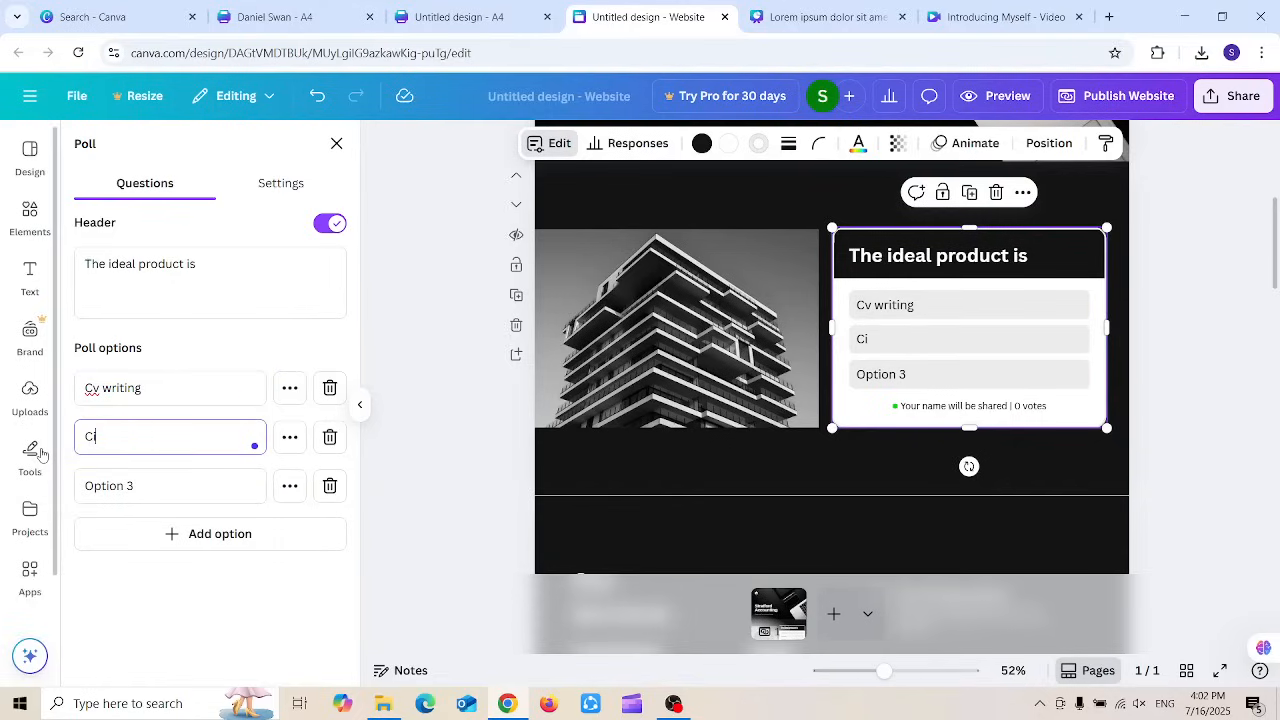
type("ve")
key("BackSpace")
key("BackSpace")
key("BackSpace")
type("over Letter")
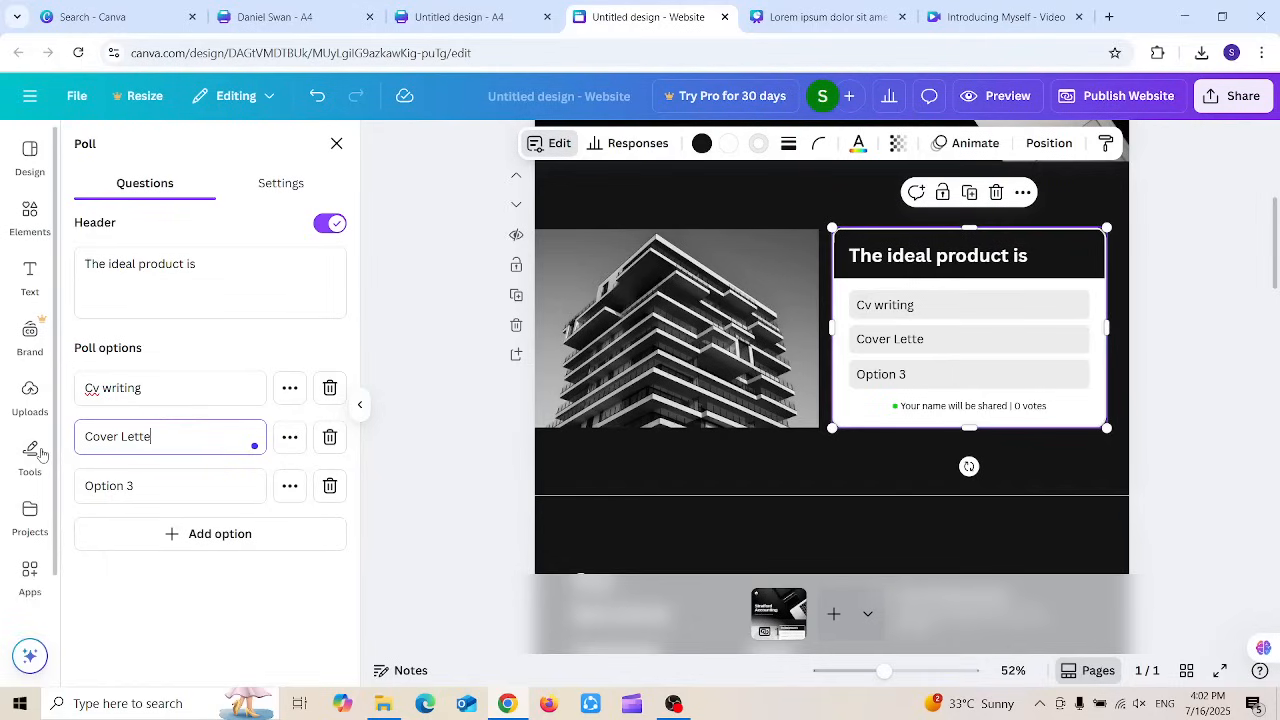
left_click(114, 478)
key("ctrl+a")
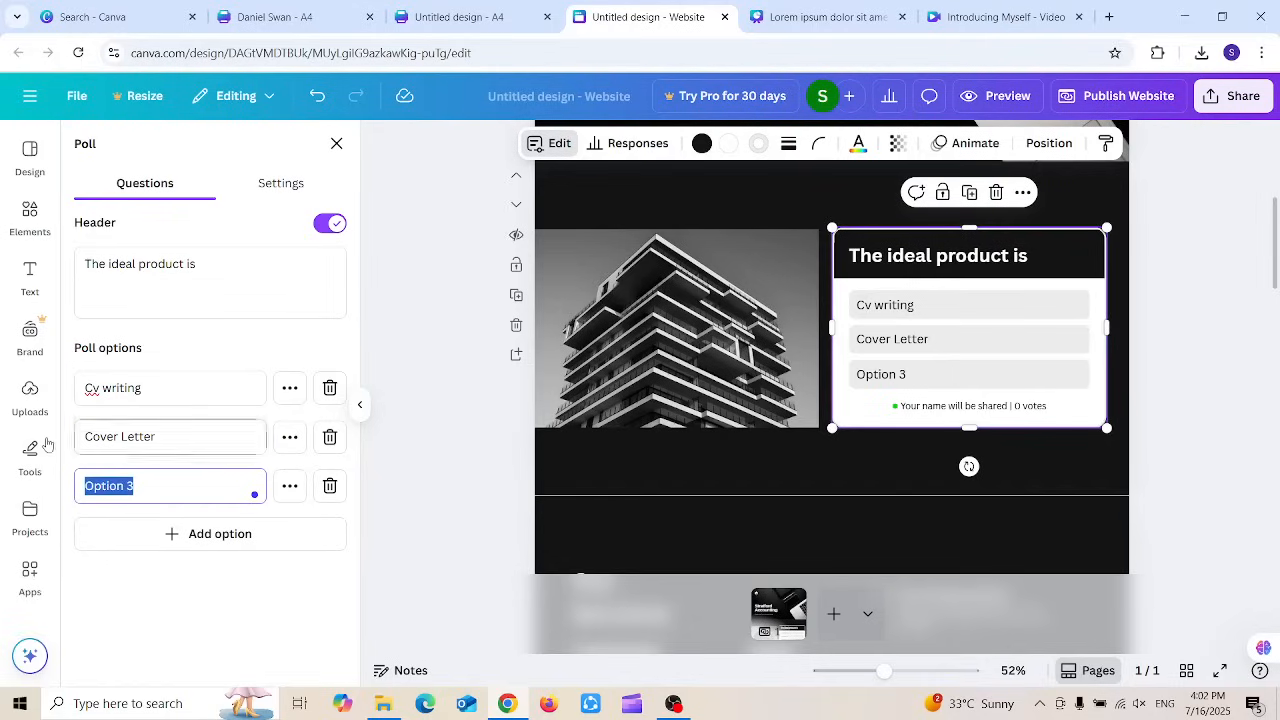
type("Link")
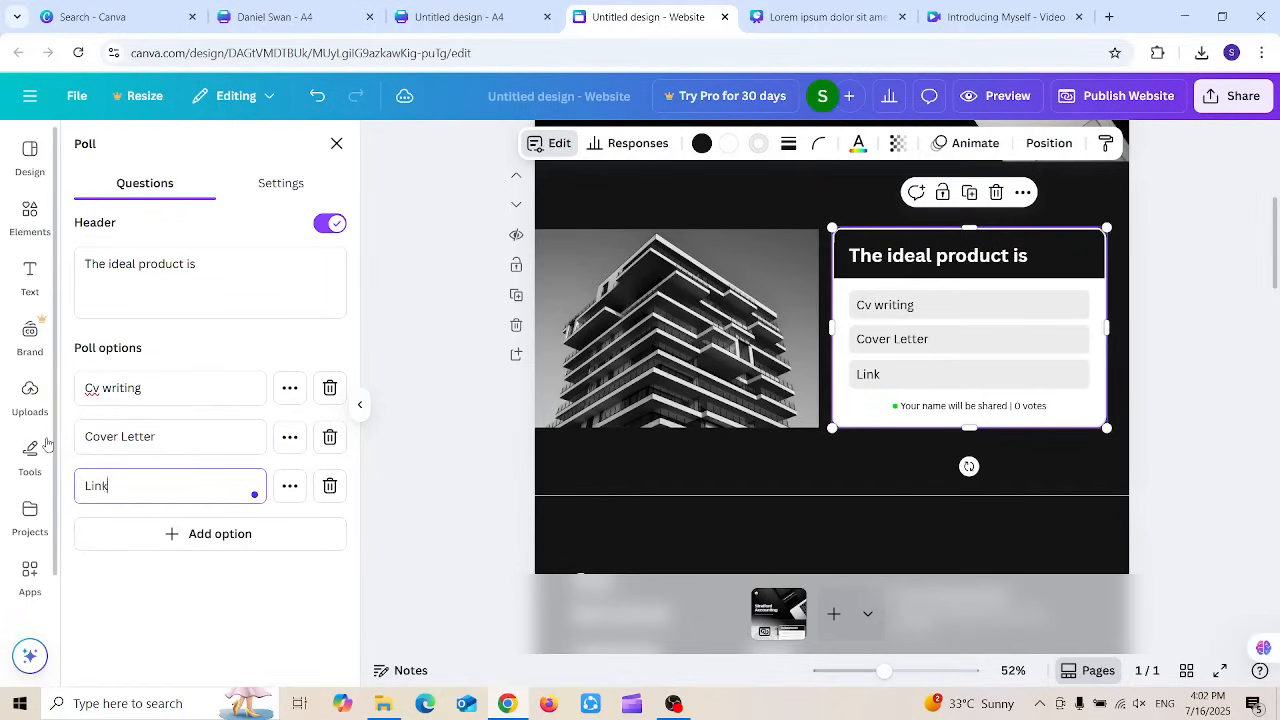
type("edin Evaluti")
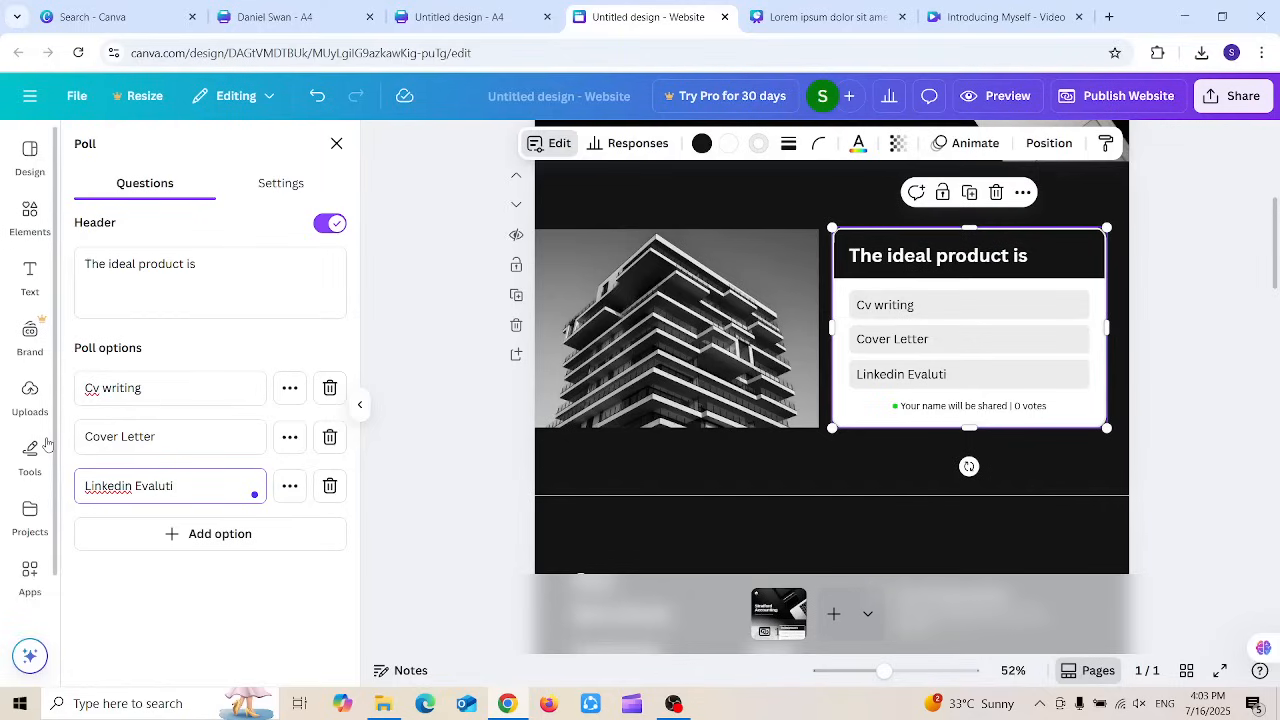
key("BackSpace")
key("BackSpace")
type("ation")
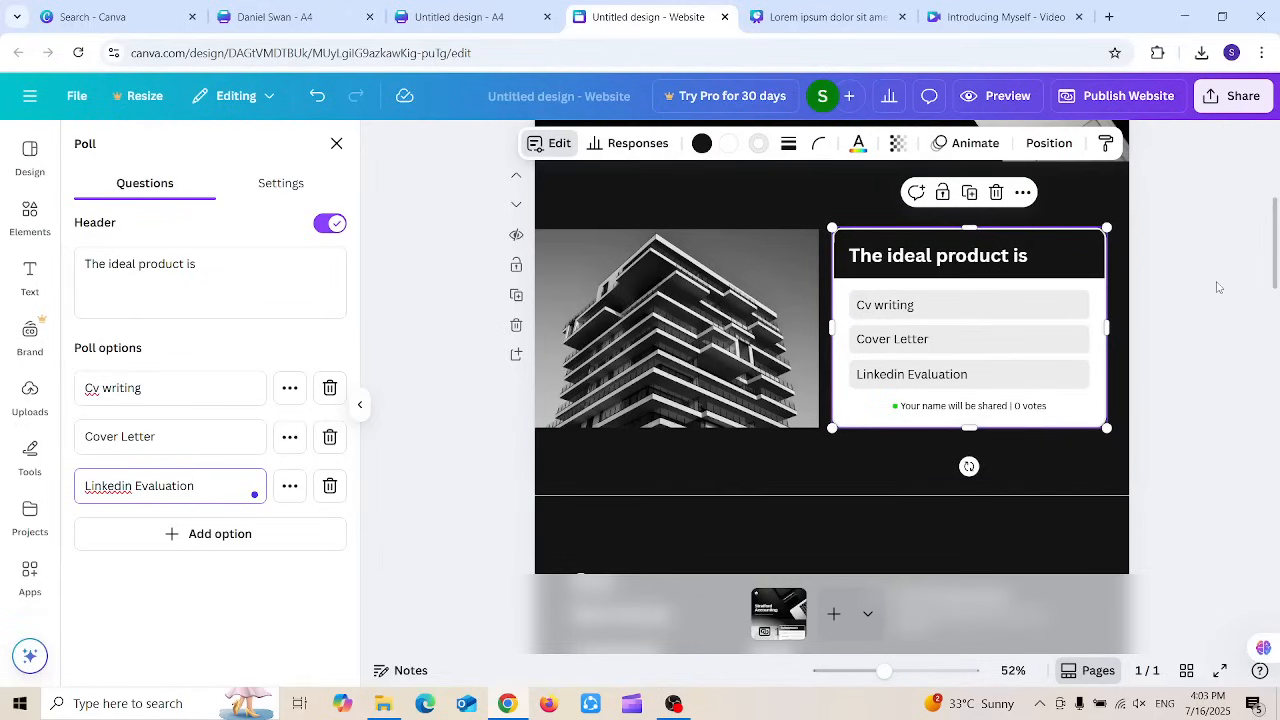
Step: Cast a test vote for Cv writing and open the poll response analytics
key("Escape")
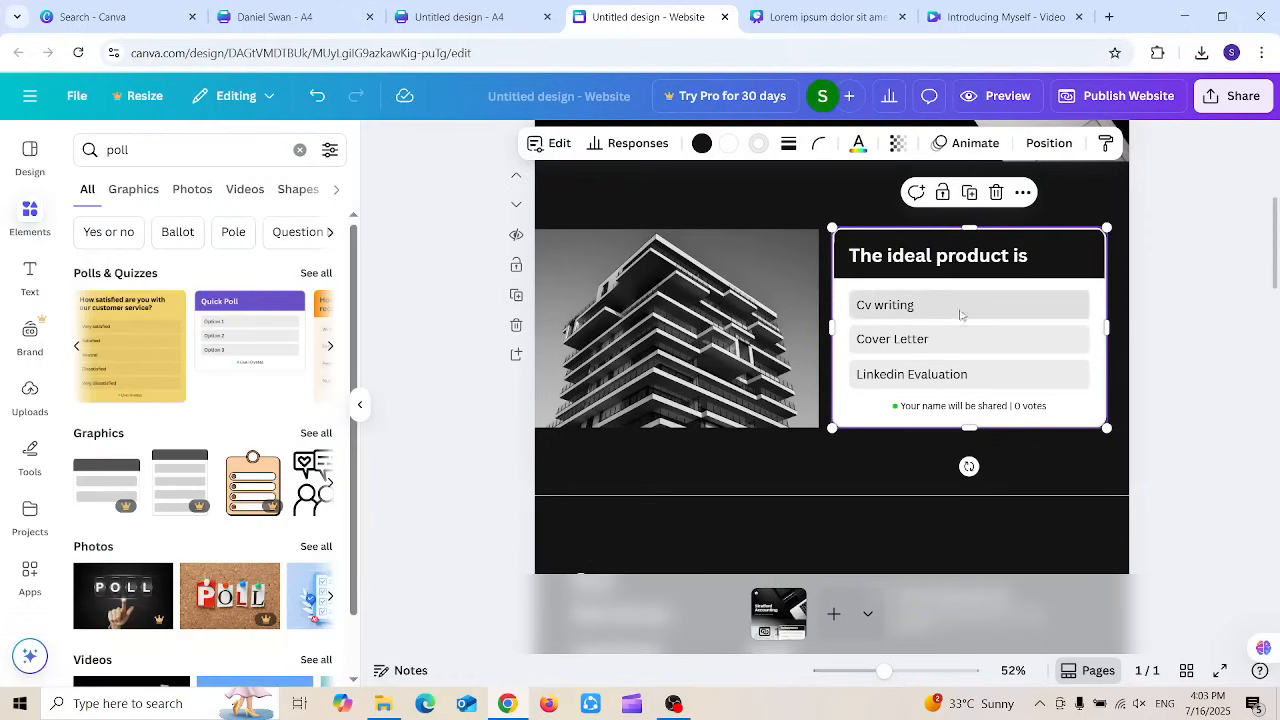
left_click(952, 311)
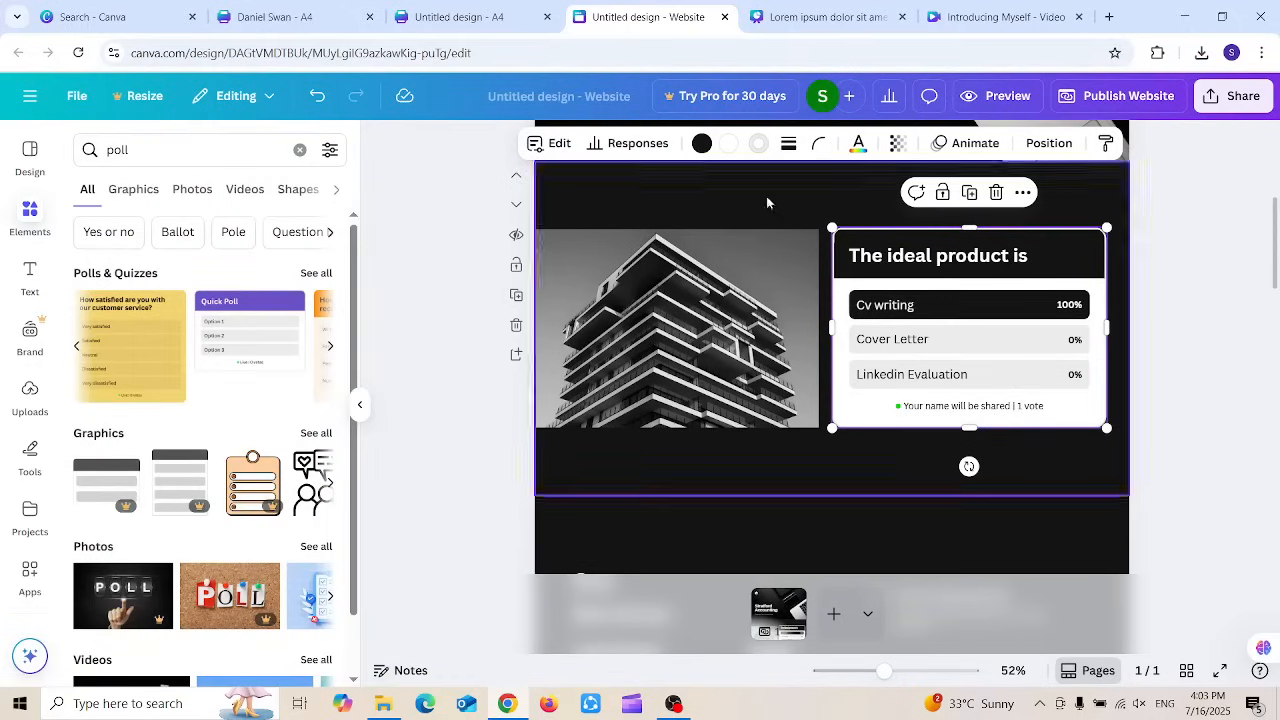
left_click(887, 97)
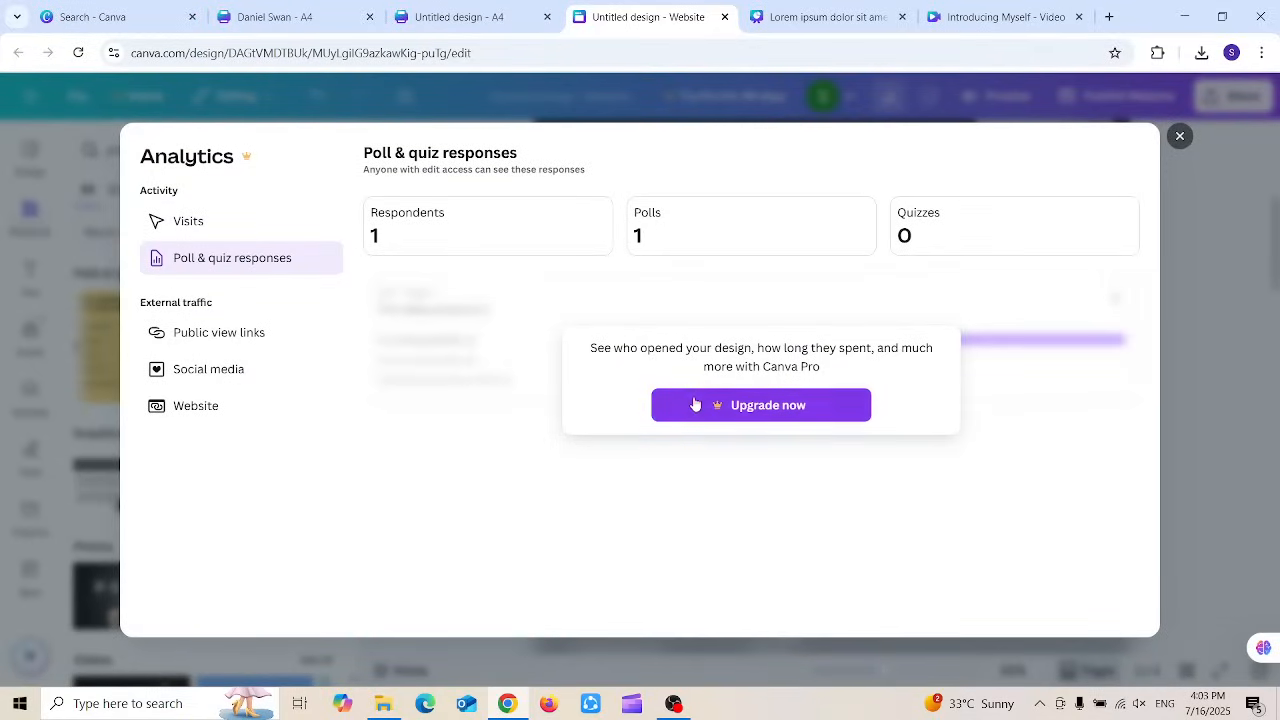
Step: Review the Public view links, Social media and Website analytics, then close Analytics
left_click(1181, 137)
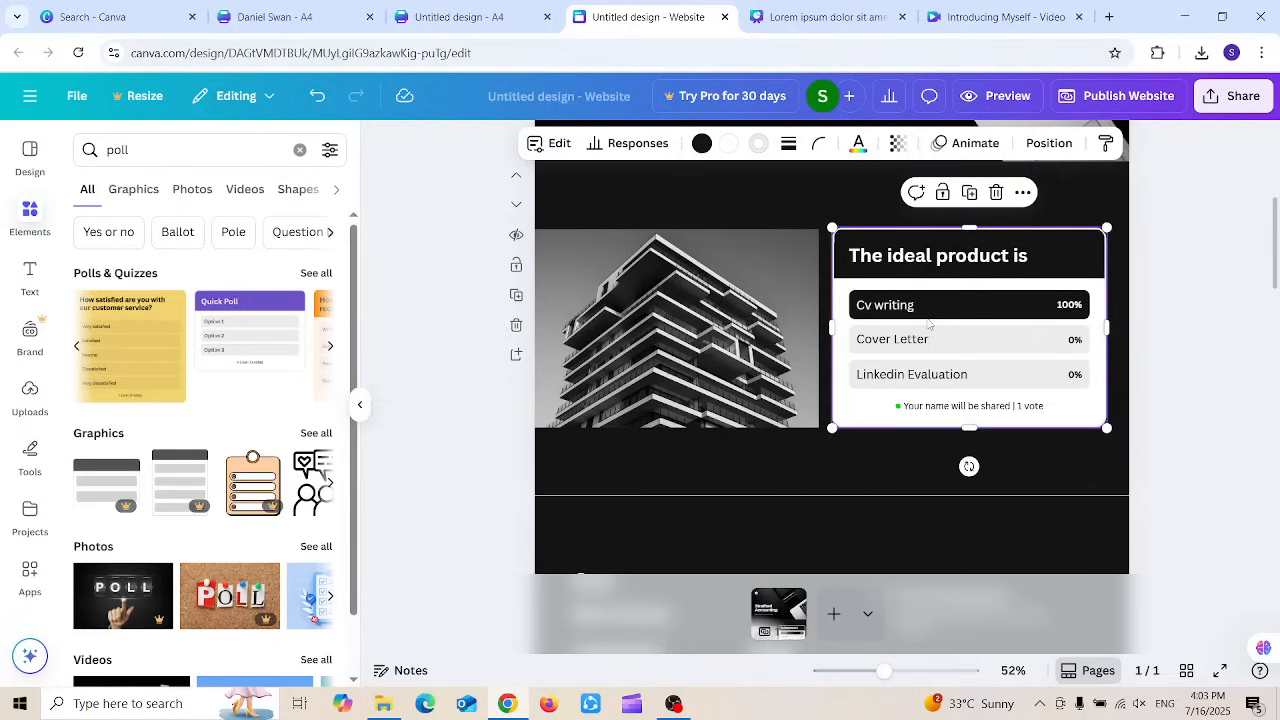
left_click(884, 96)
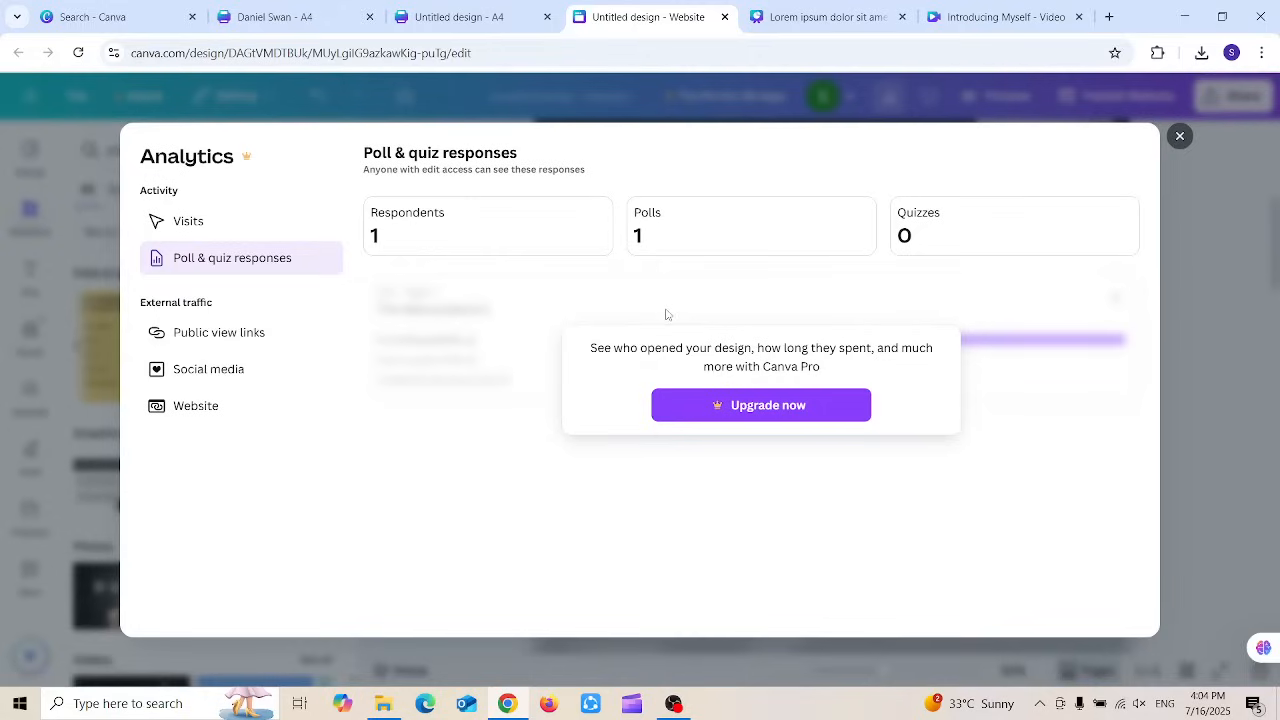
left_click(256, 335)
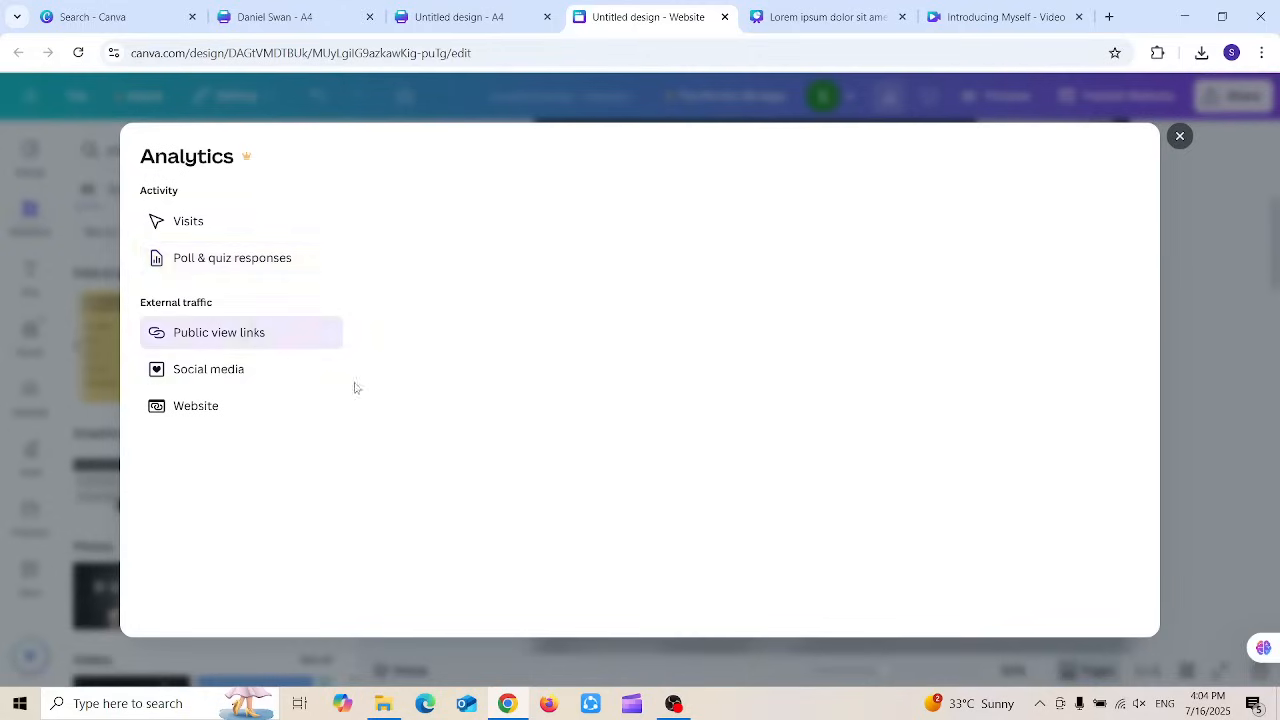
left_click(241, 379)
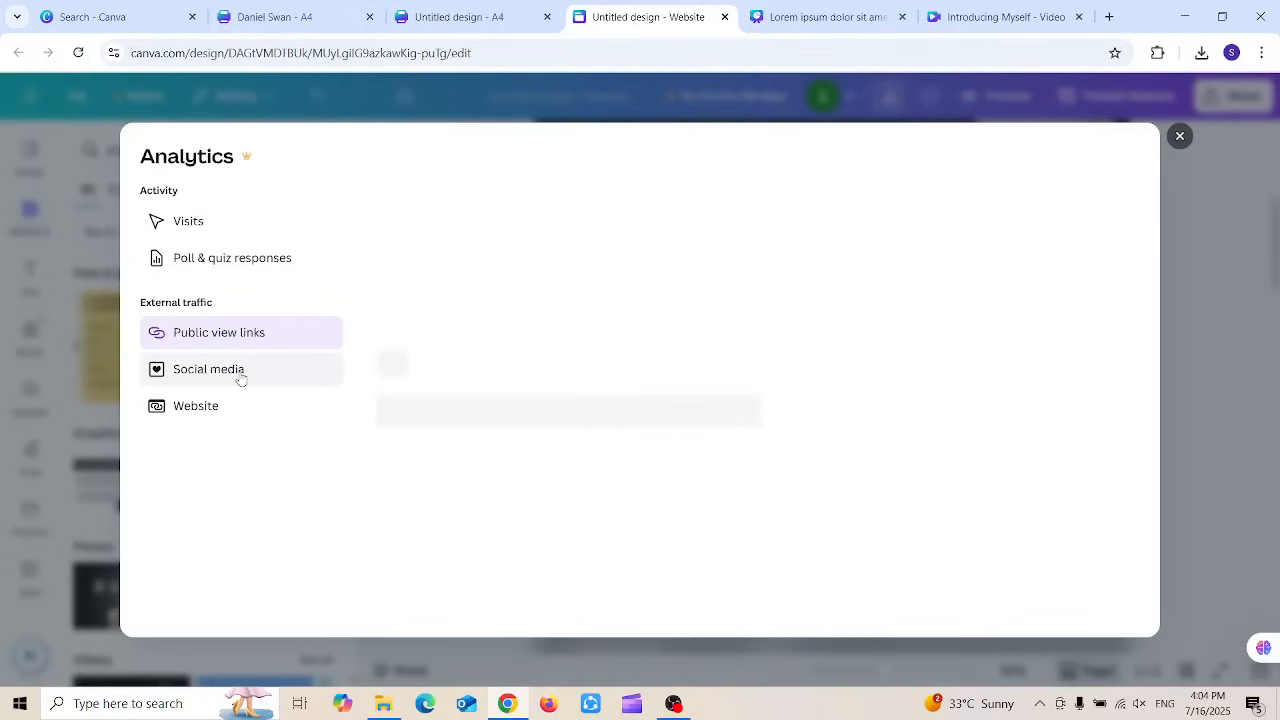
left_click(233, 404)
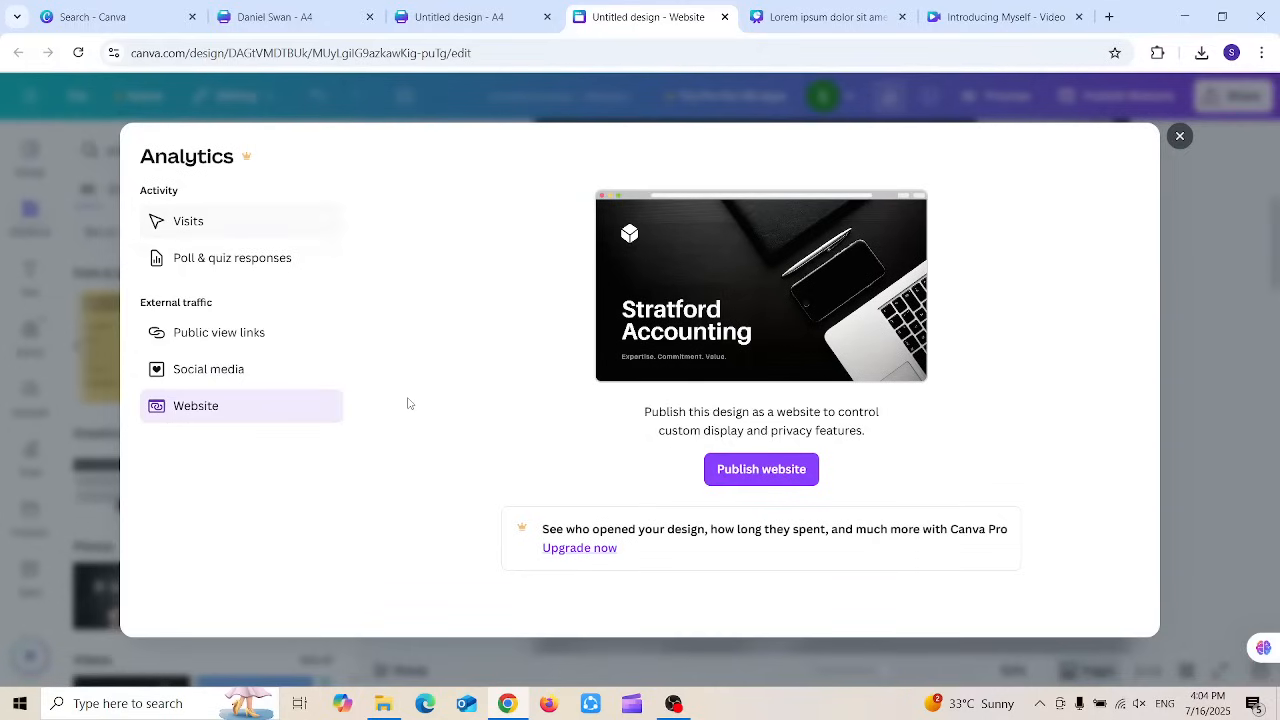
left_click(1178, 139)
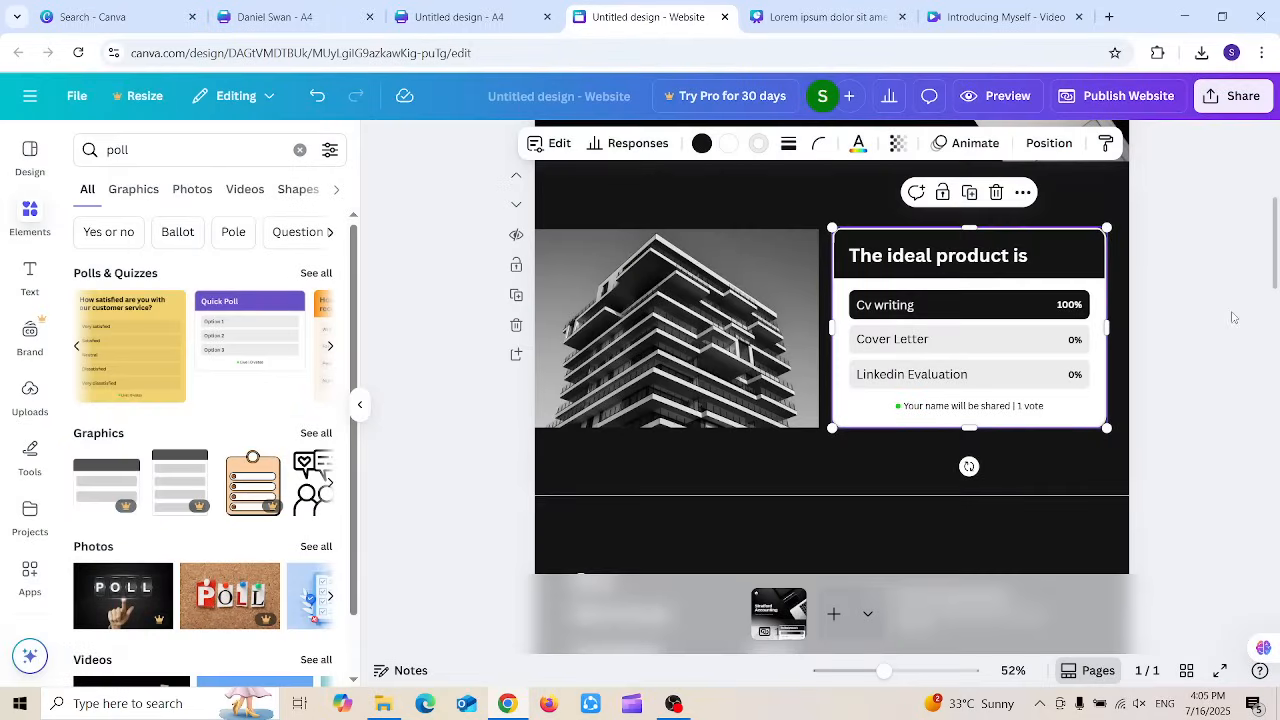
Step: Deselect the poll, scroll through the whole page and back, then preview the website
left_click(1220, 306)
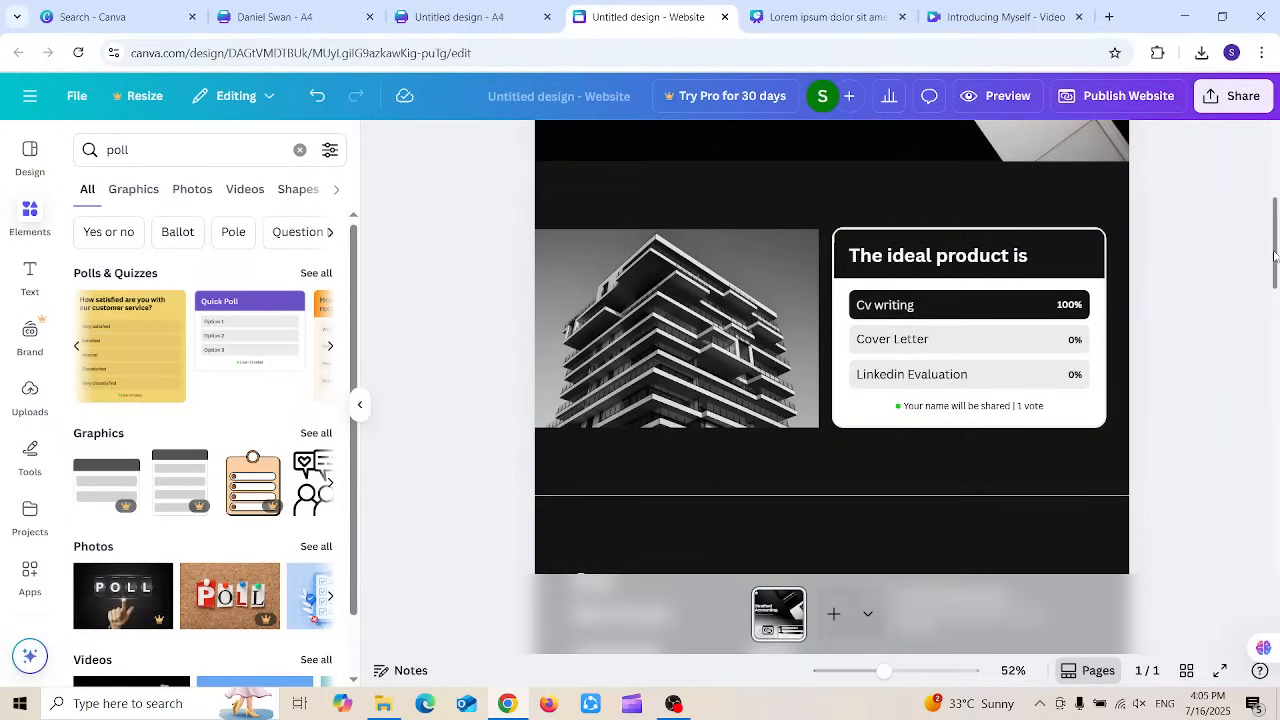
left_click_drag(1274, 258, 1267, 559)
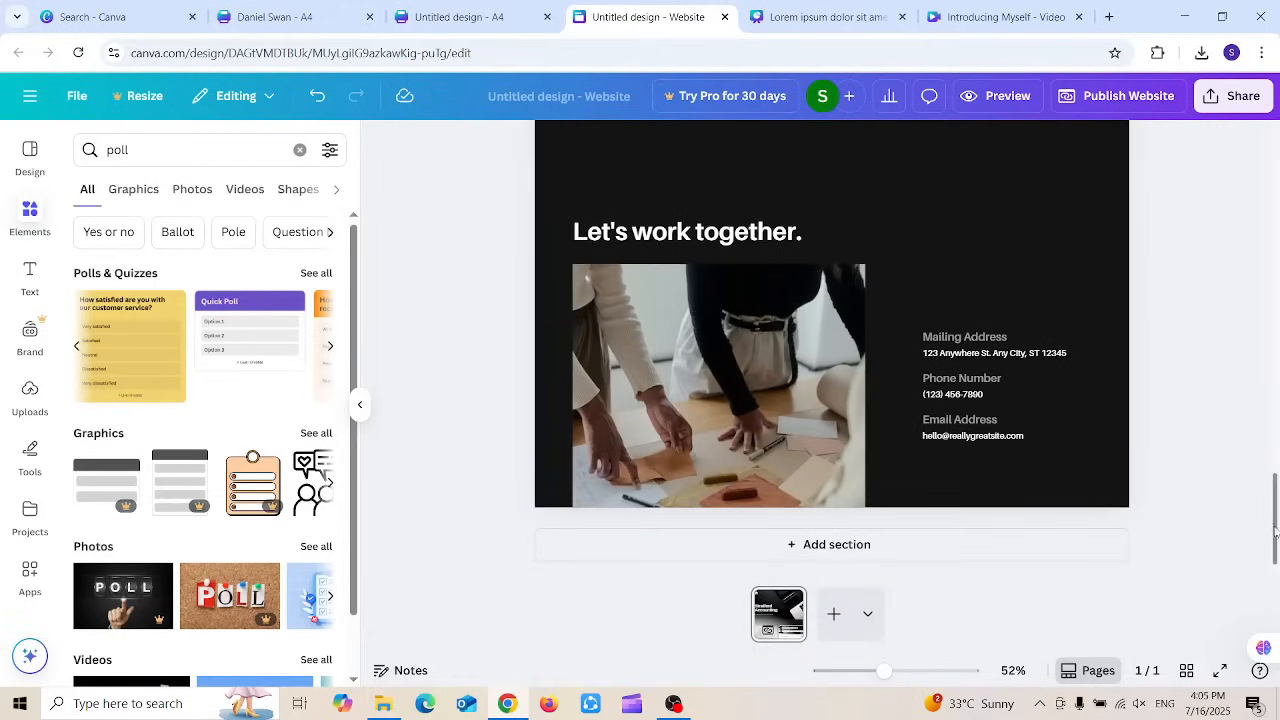
left_click_drag(1275, 527, 1236, 146)
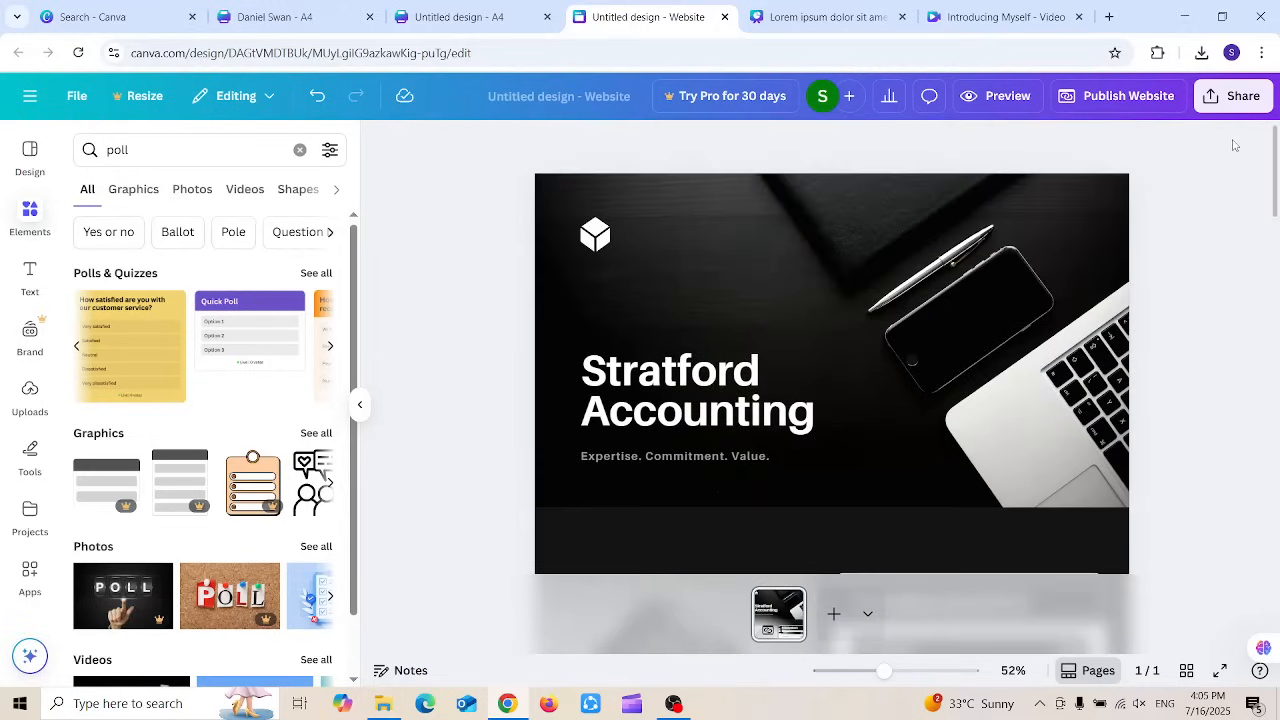
left_click(1012, 97)
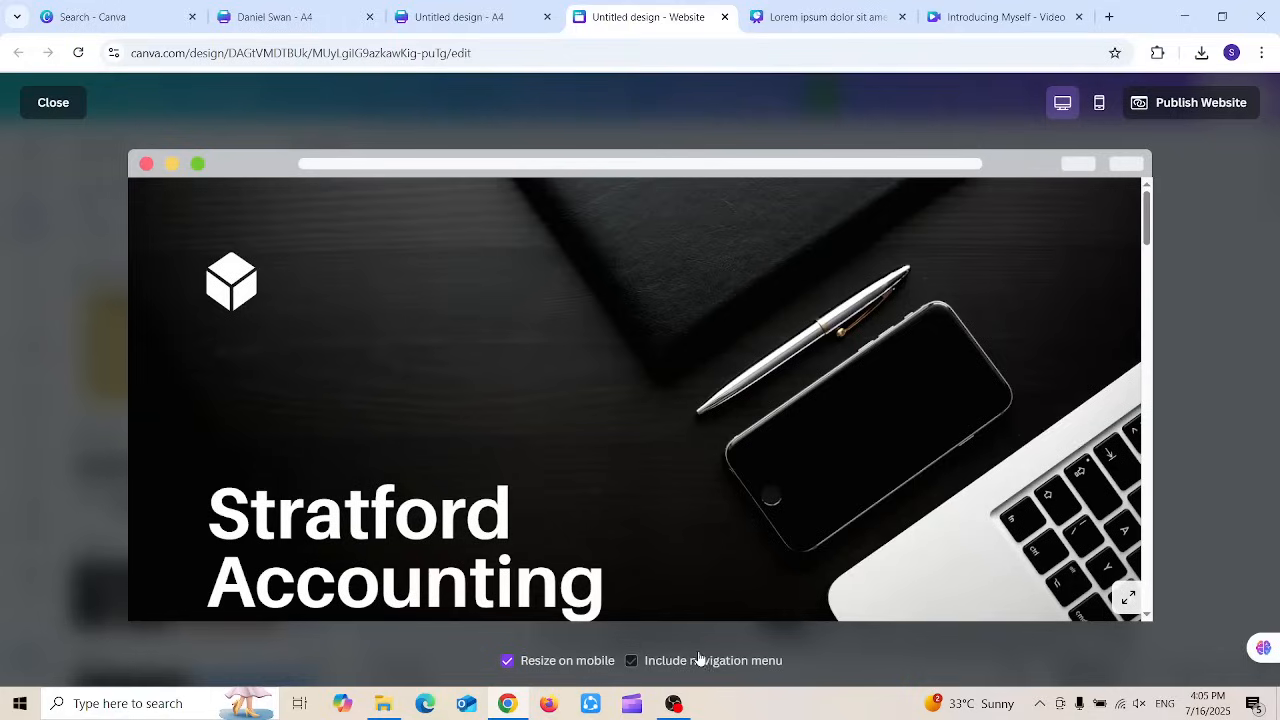
Step: Include the navigation menu, check the mobile and desktop layouts, and close the preview
left_click(667, 661)
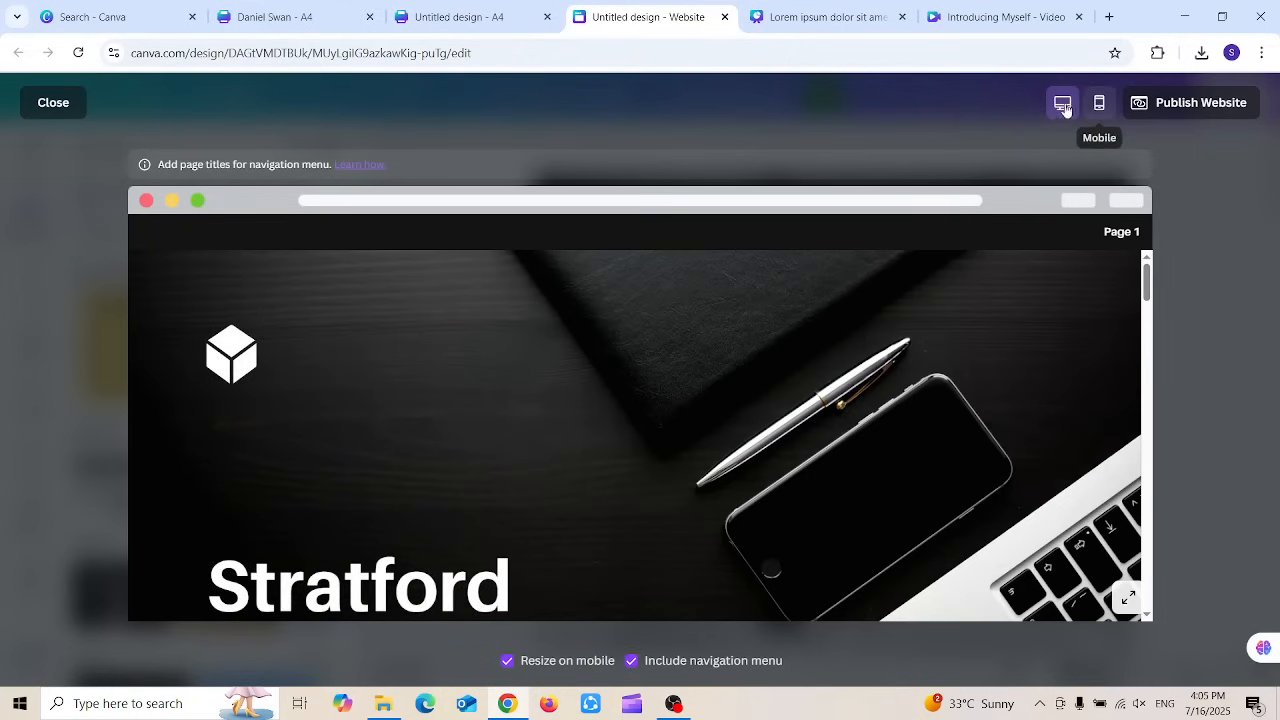
left_click(1098, 106)
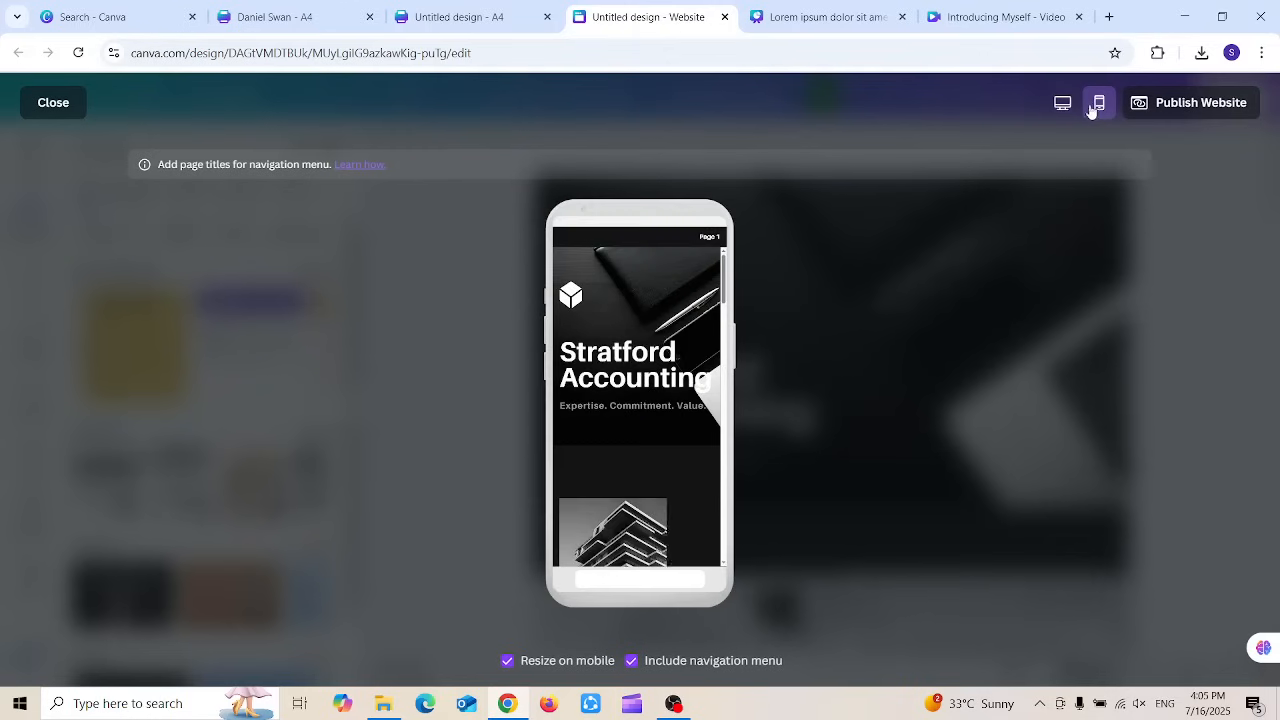
left_click(1072, 104)
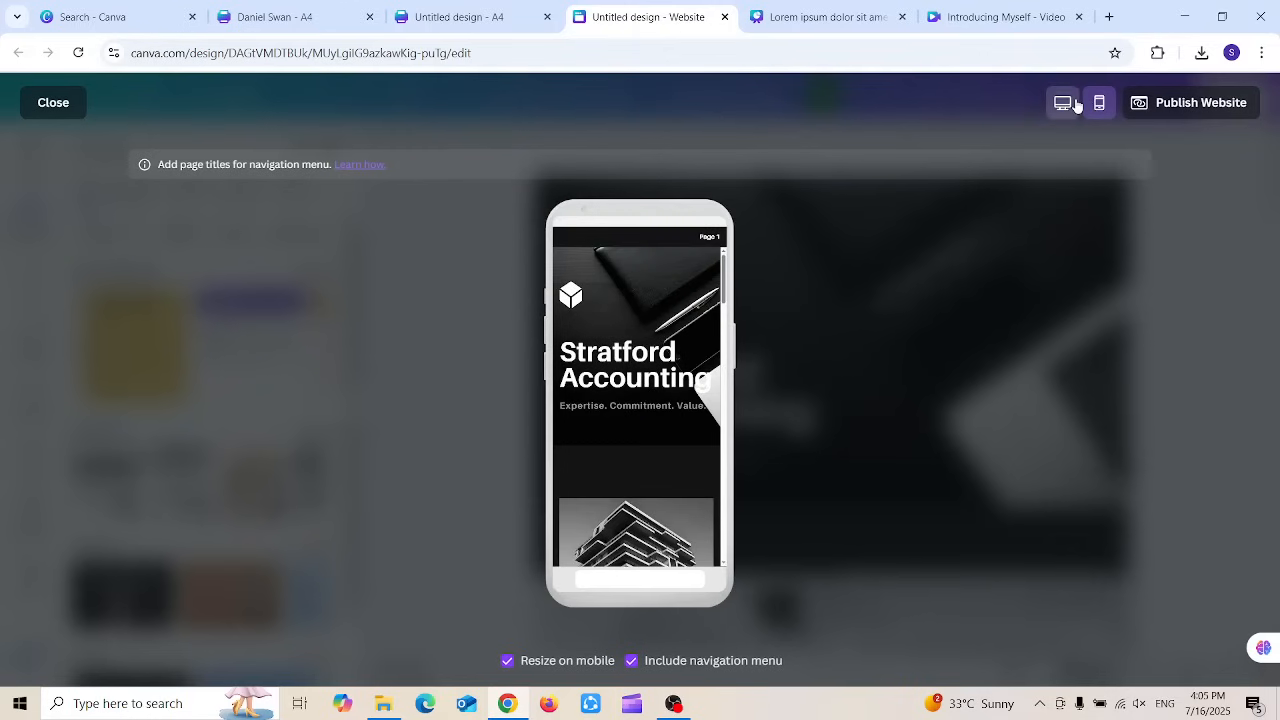
left_click_drag(1146, 282, 1164, 637)
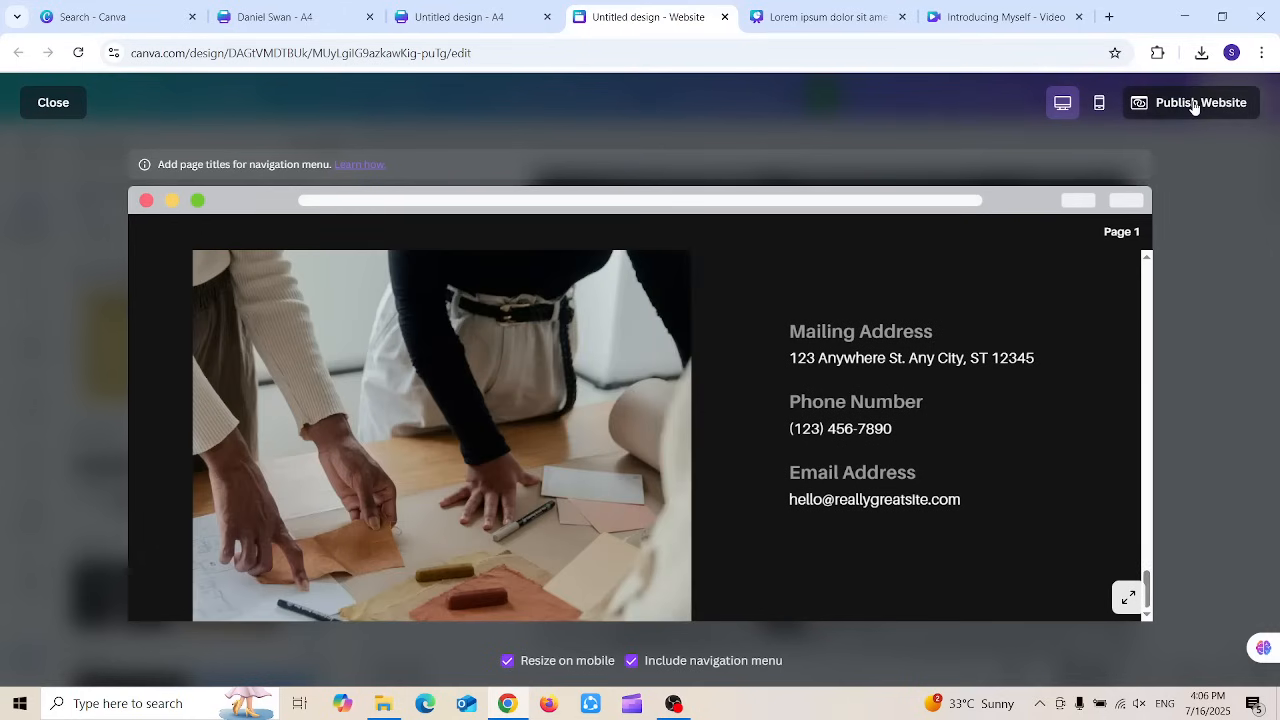
left_click(46, 106)
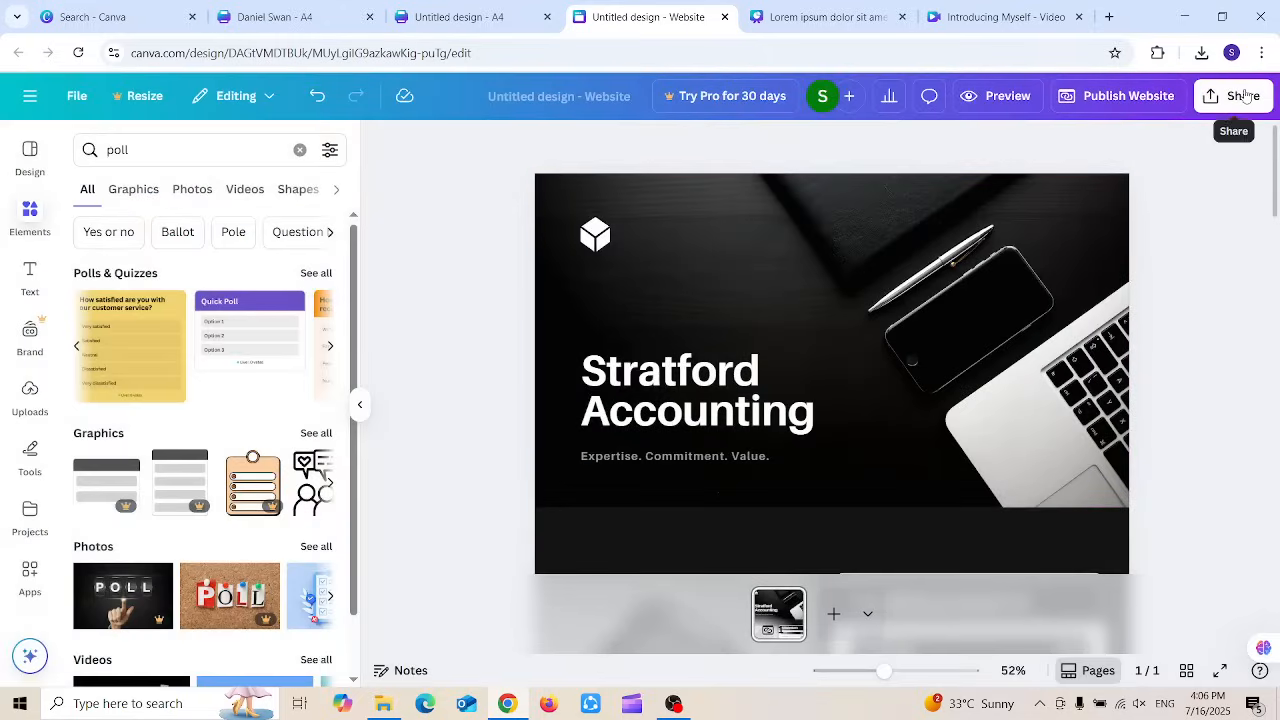
Step: Select the site address slug, look at the custom domain offer, then dismiss it
left_click(1112, 96)
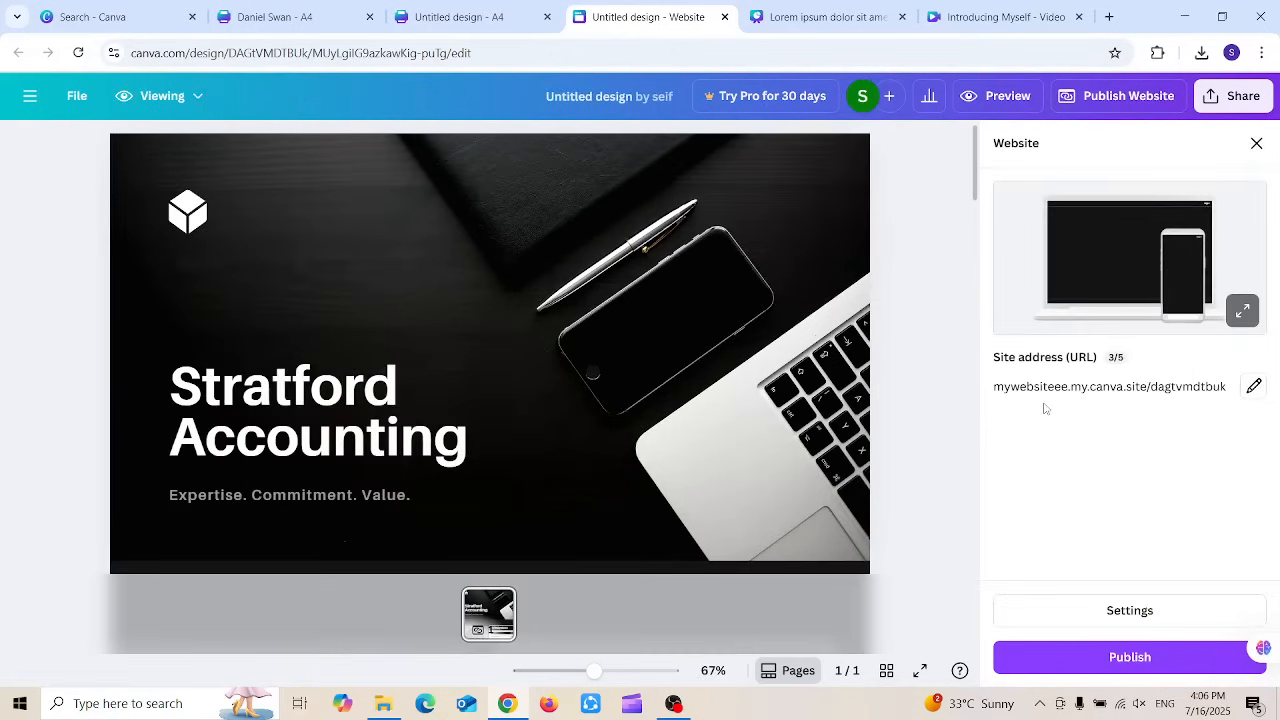
left_click(1253, 388)
left_click(1107, 425)
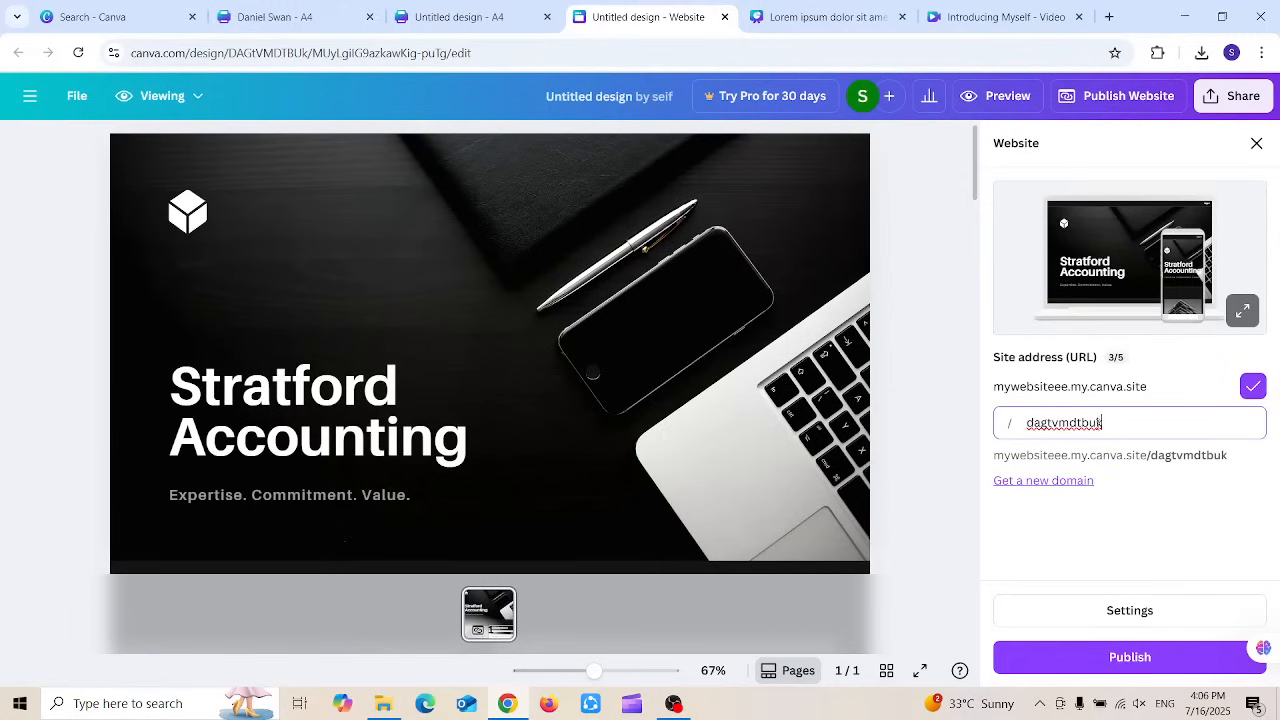
left_click_drag(1103, 423, 1010, 421)
left_click(1004, 392)
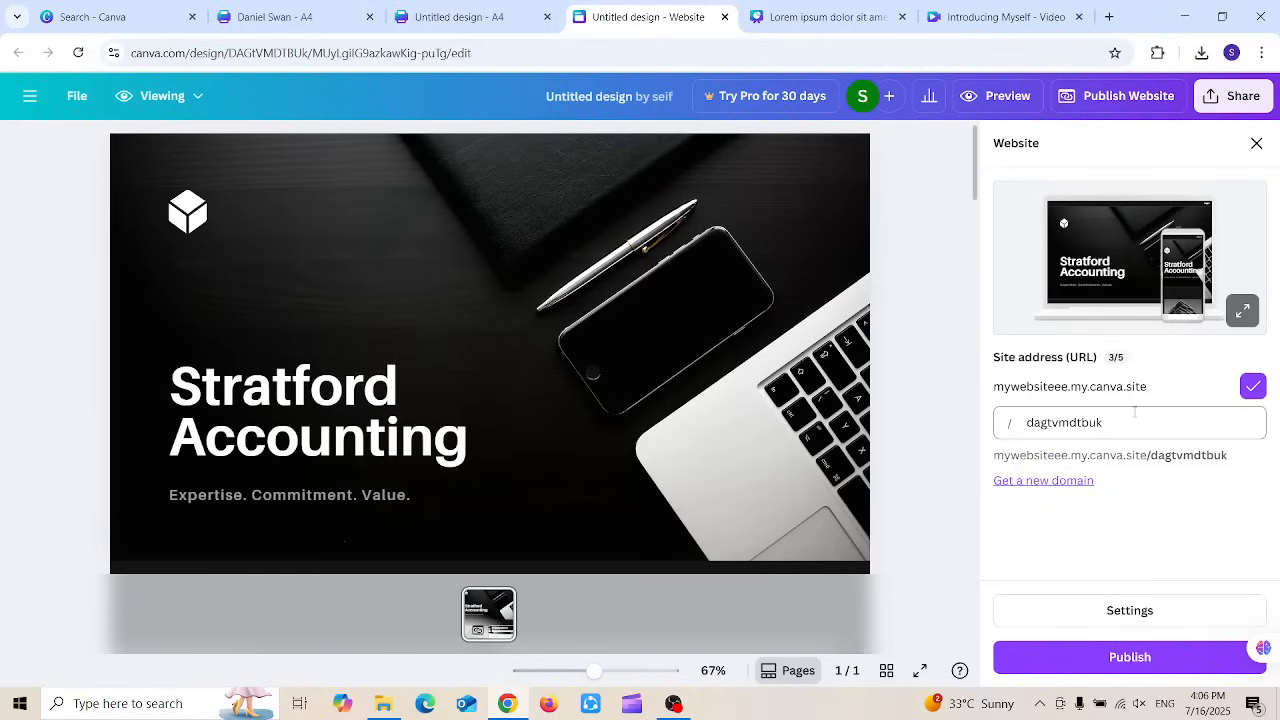
left_click(1042, 484)
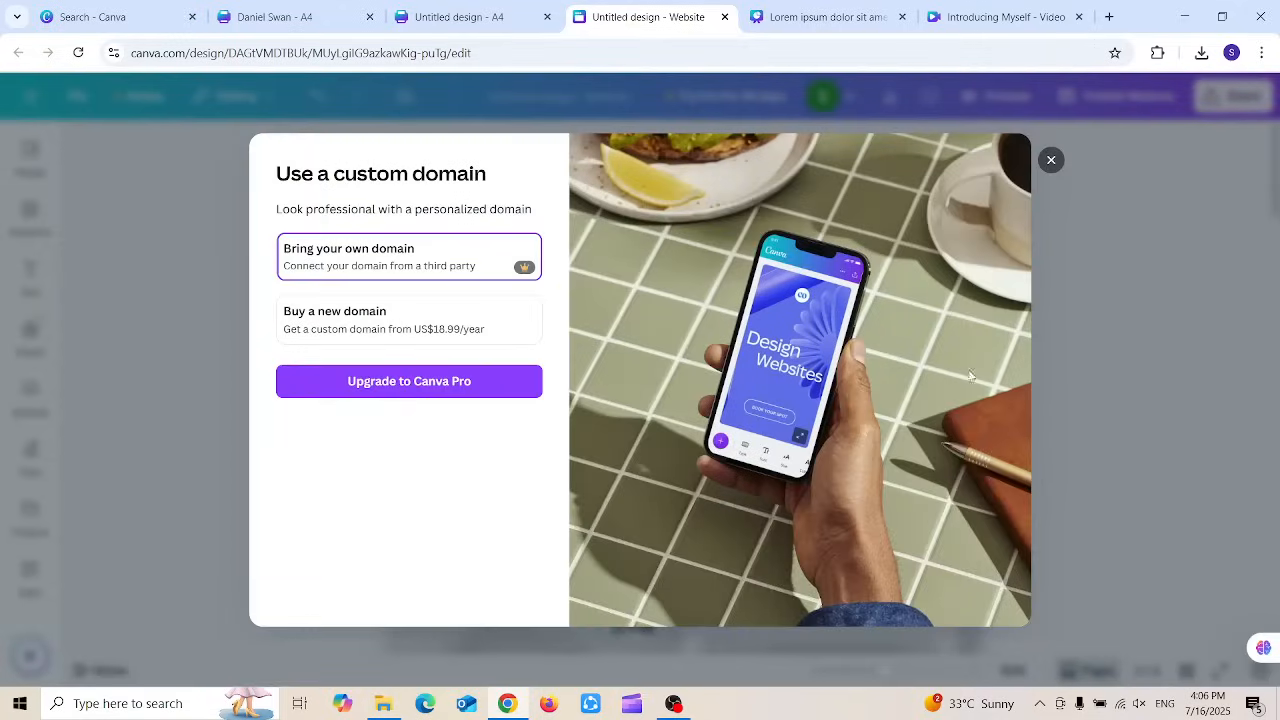
left_click(1051, 161)
Step: Reselect the slug dagtvmdtbuk and open the website's publishing settings
left_click(1138, 98)
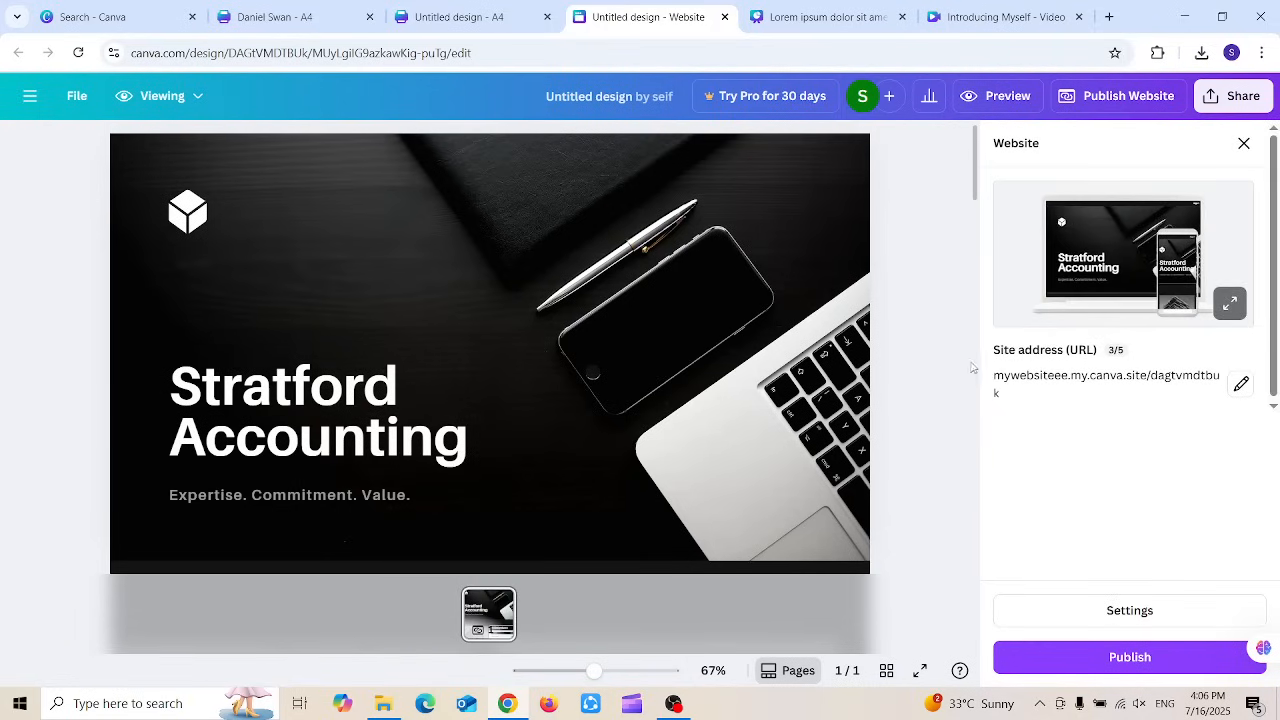
left_click(1241, 384)
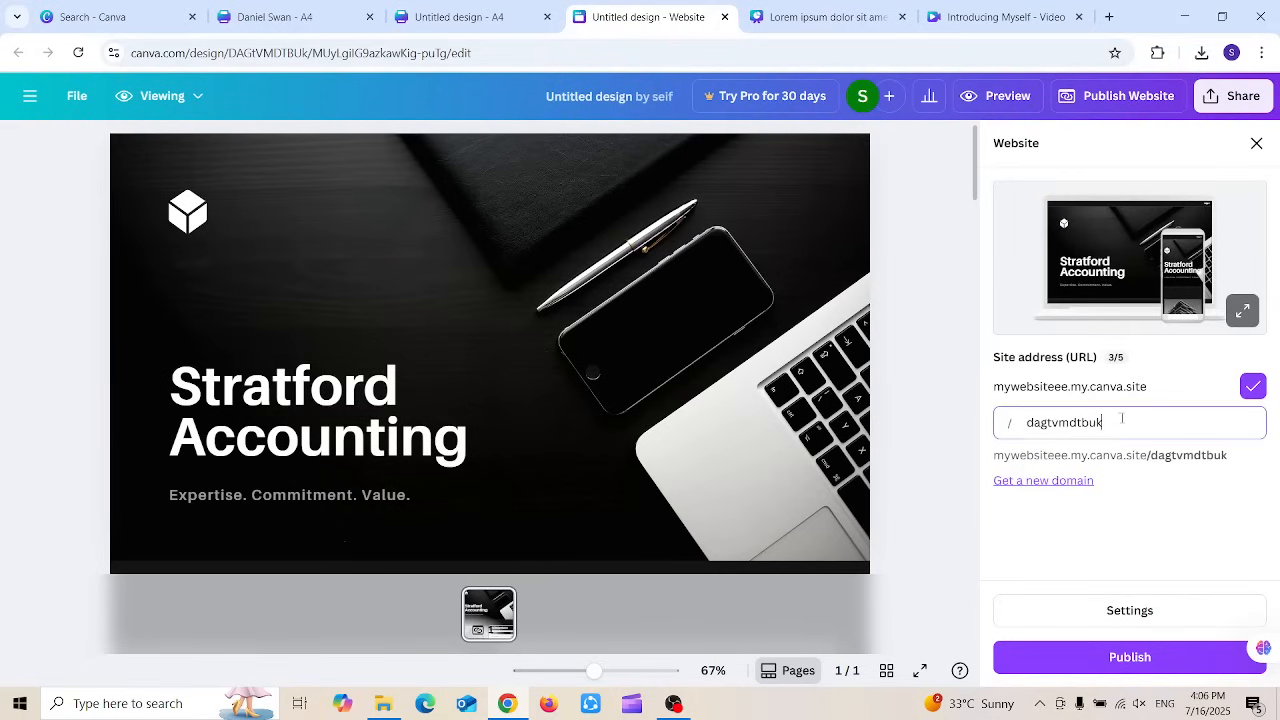
left_click_drag(1121, 420, 1019, 423)
left_click_drag(1129, 431, 995, 438)
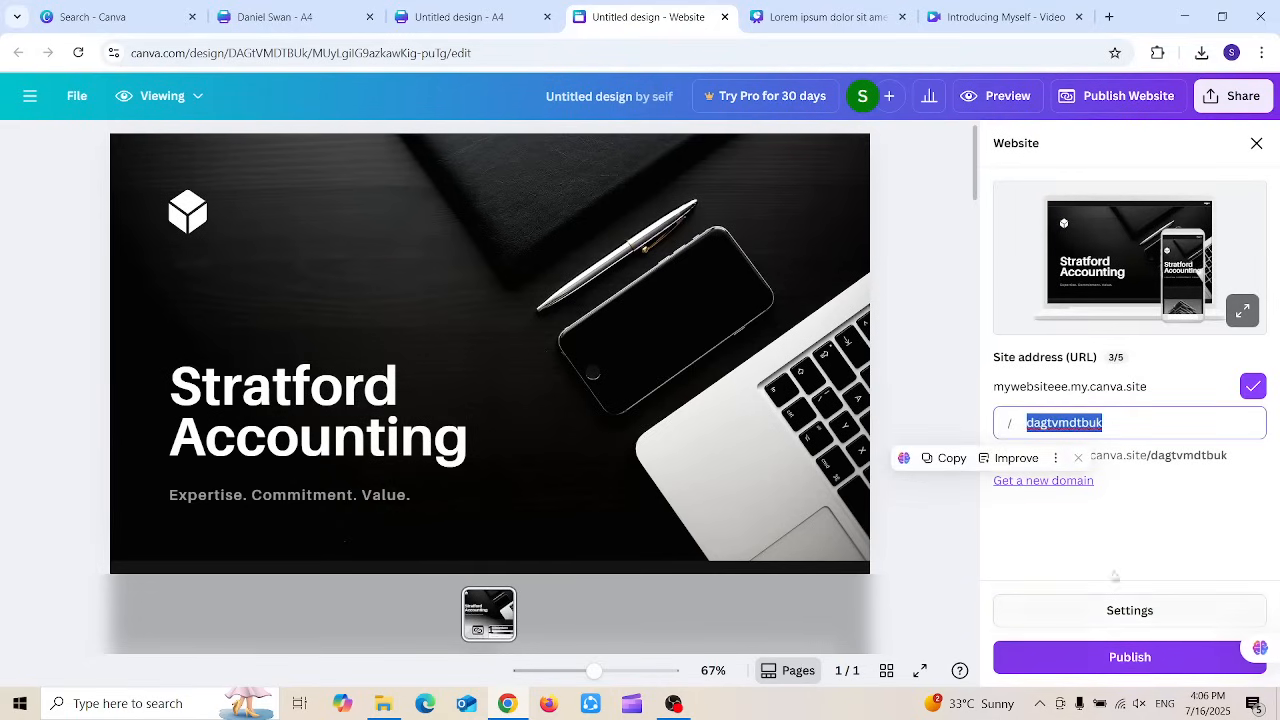
left_click(1108, 609)
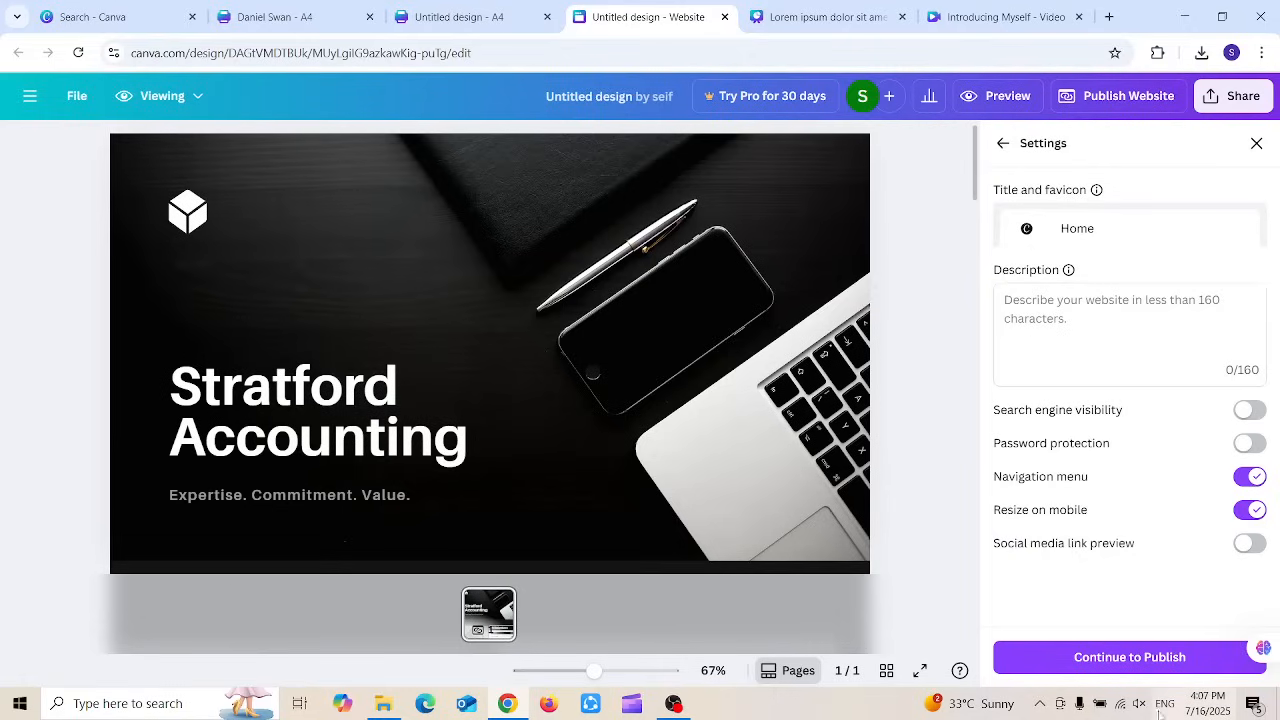
Step: Publish the Stratford Accounting website live at mywebsiteee.my.canva.site
left_click(1089, 652)
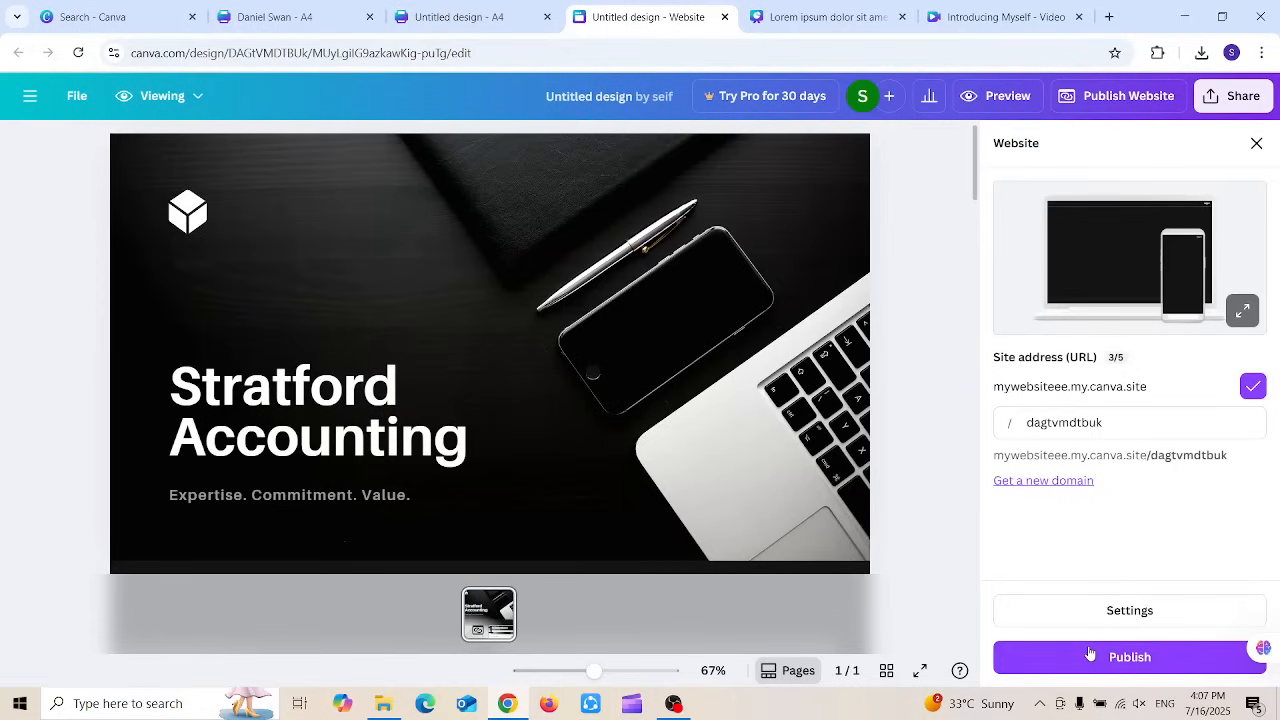
left_click(1130, 653)
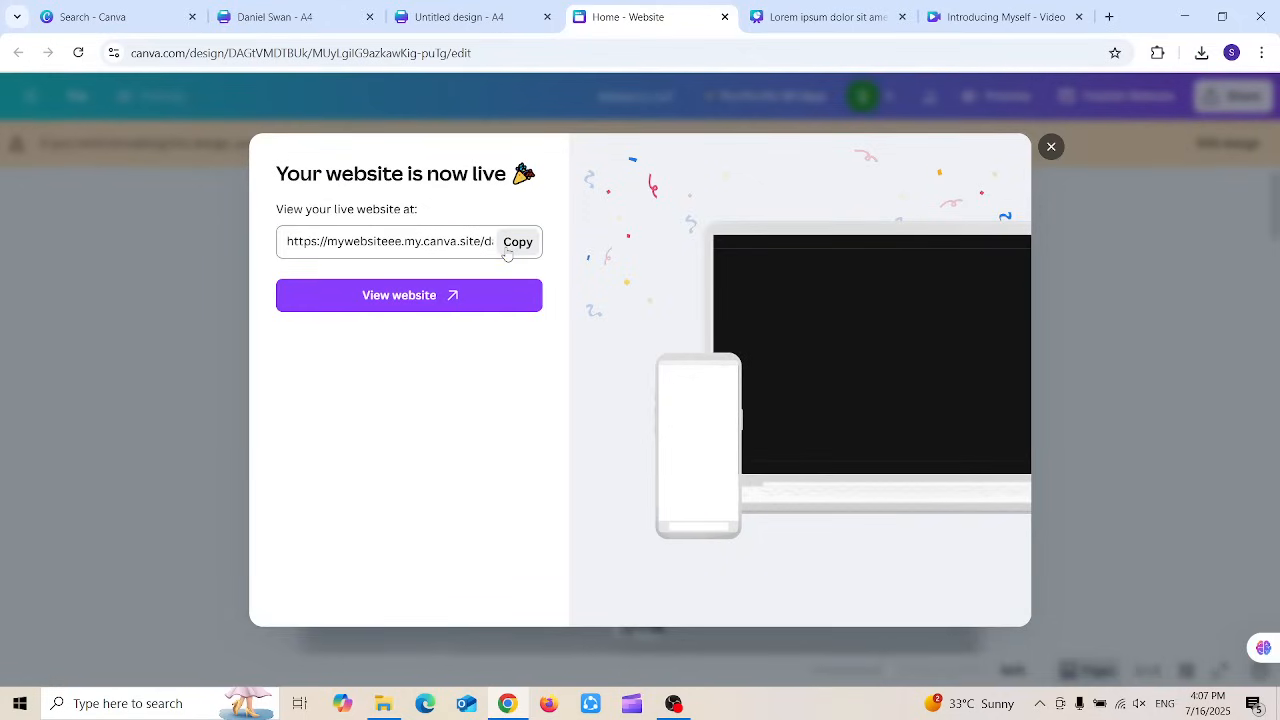
Step: Load the live site URL in the Lorem ipsum design tab
left_click(815, 17)
left_click(588, 53)
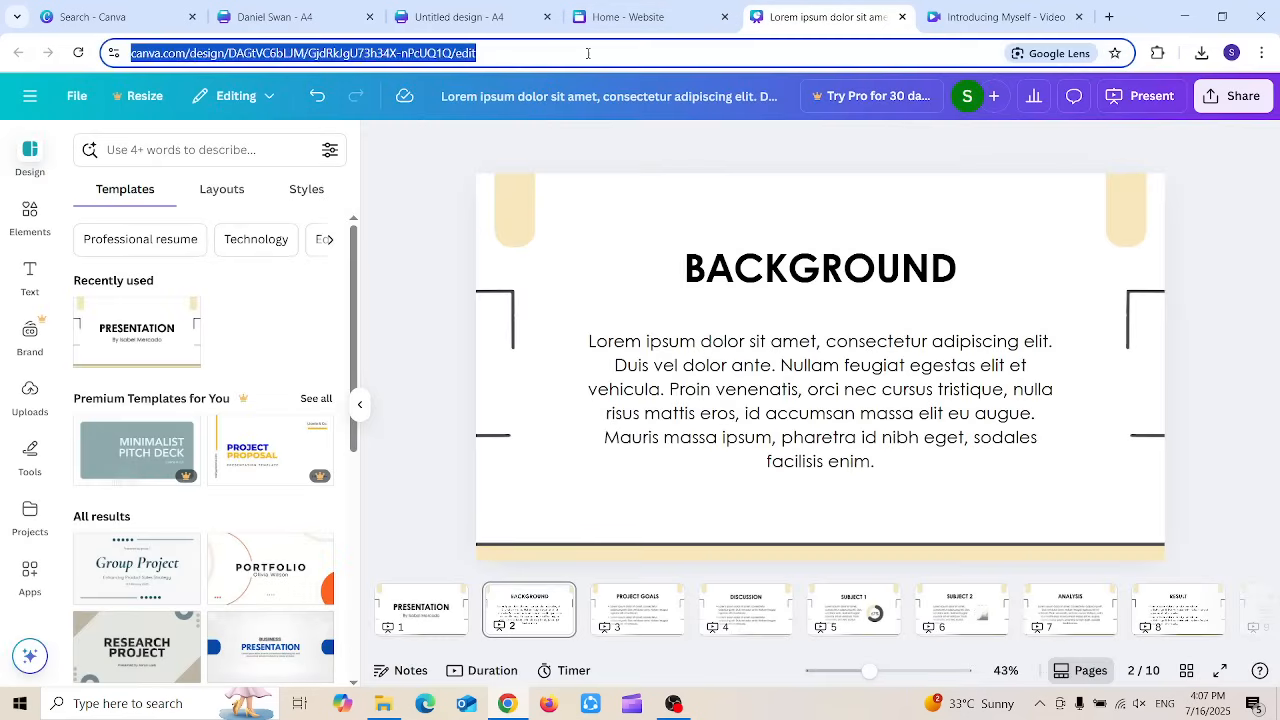
type("https://mywebsiteee.my.canva.site/dagtvmdtbuk")
key("Return")
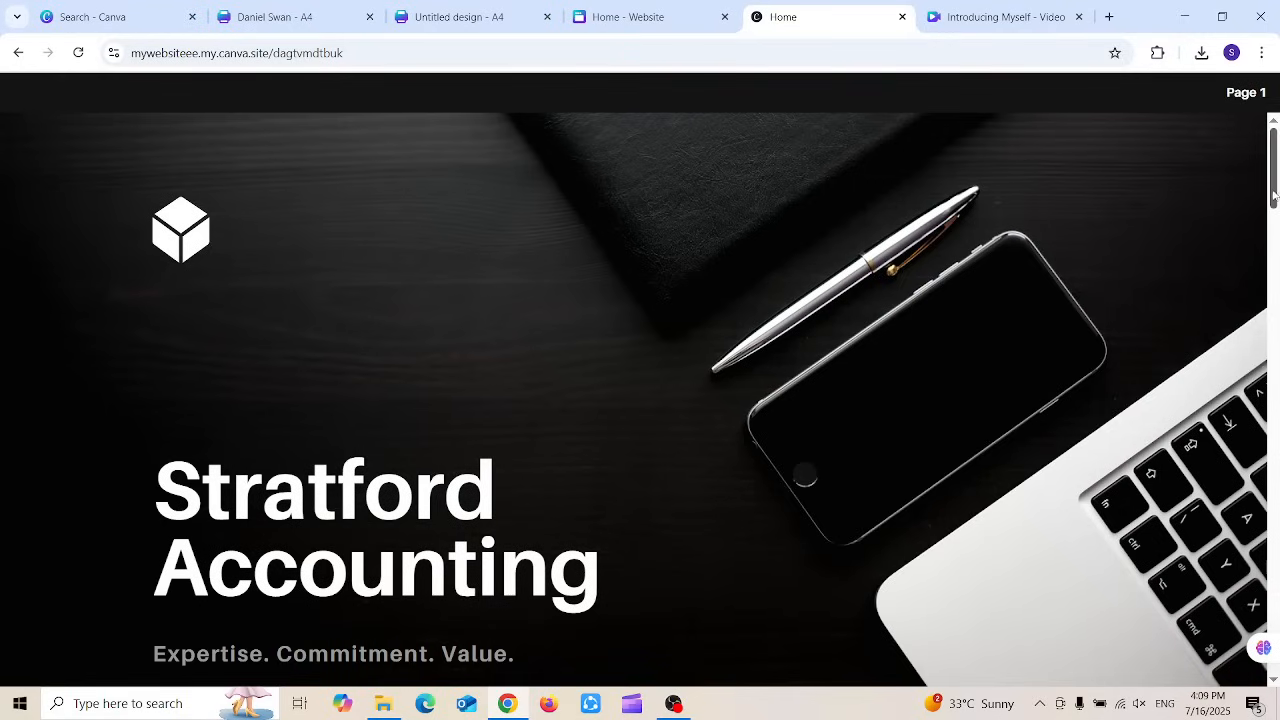
Step: Vote Cv writing, then change the live poll vote to Cover Letter and scroll the page
left_click_drag(1274, 196, 1274, 296)
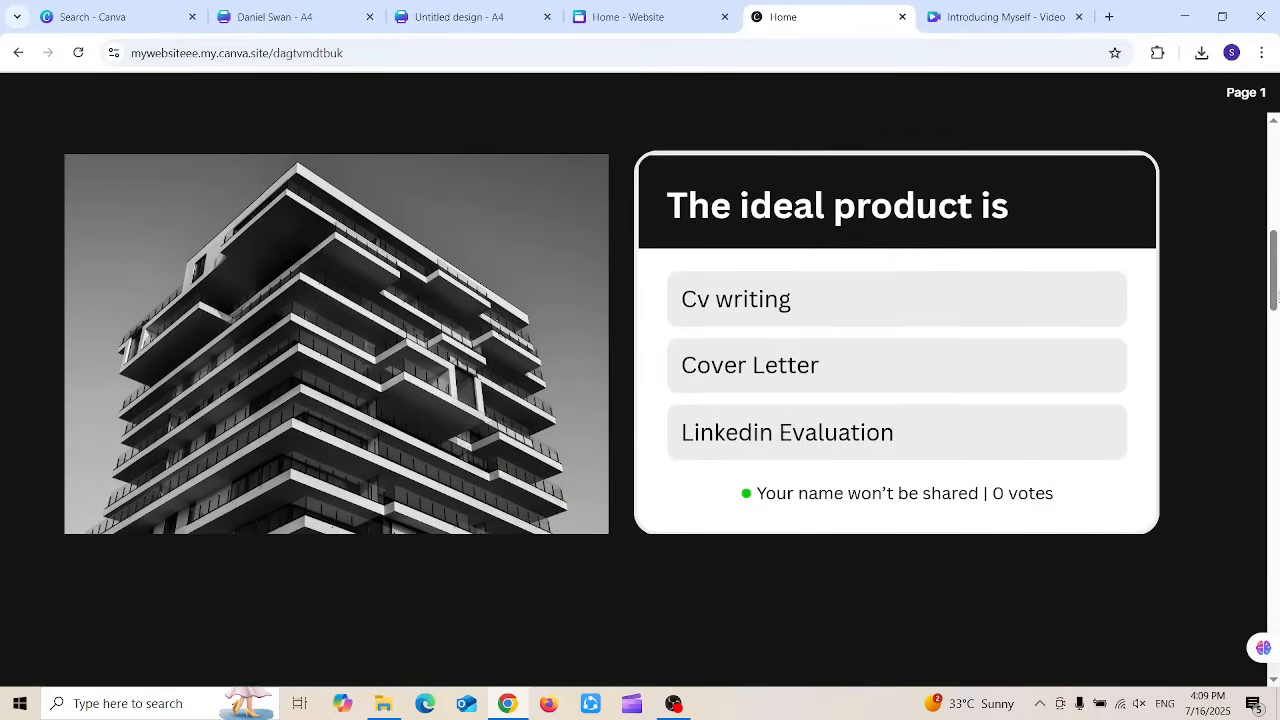
left_click(869, 296)
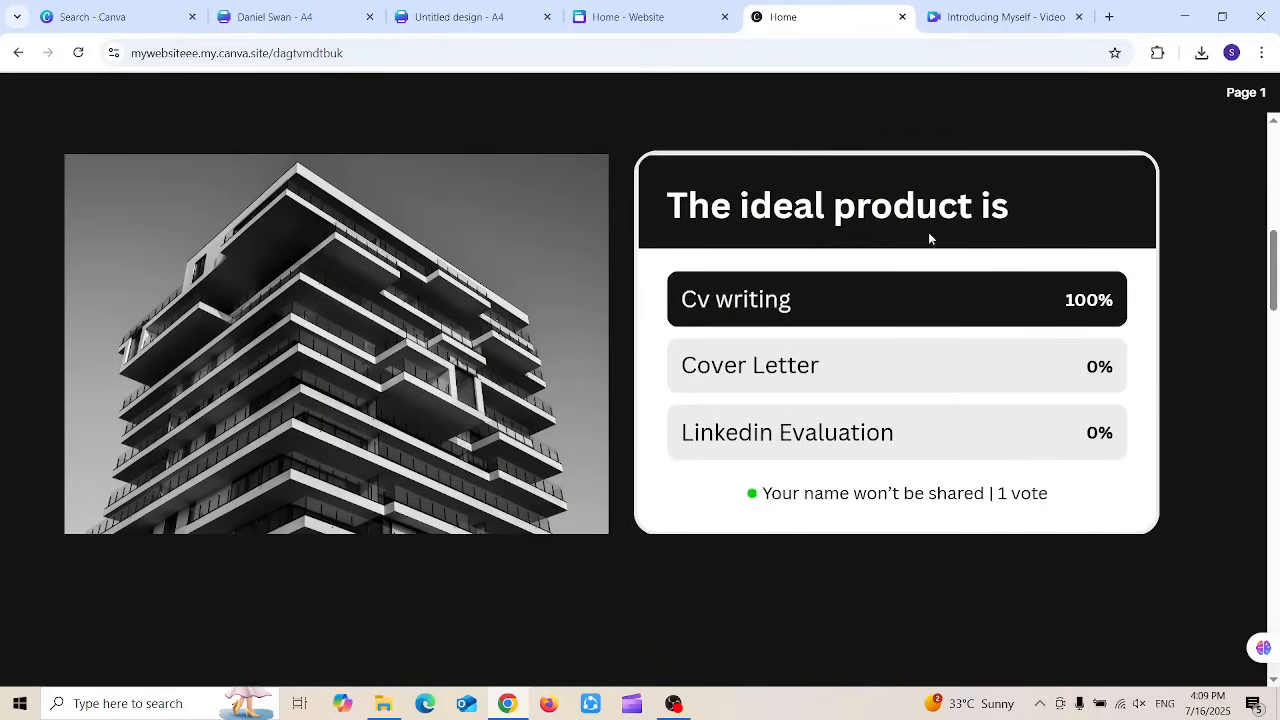
left_click(1032, 366)
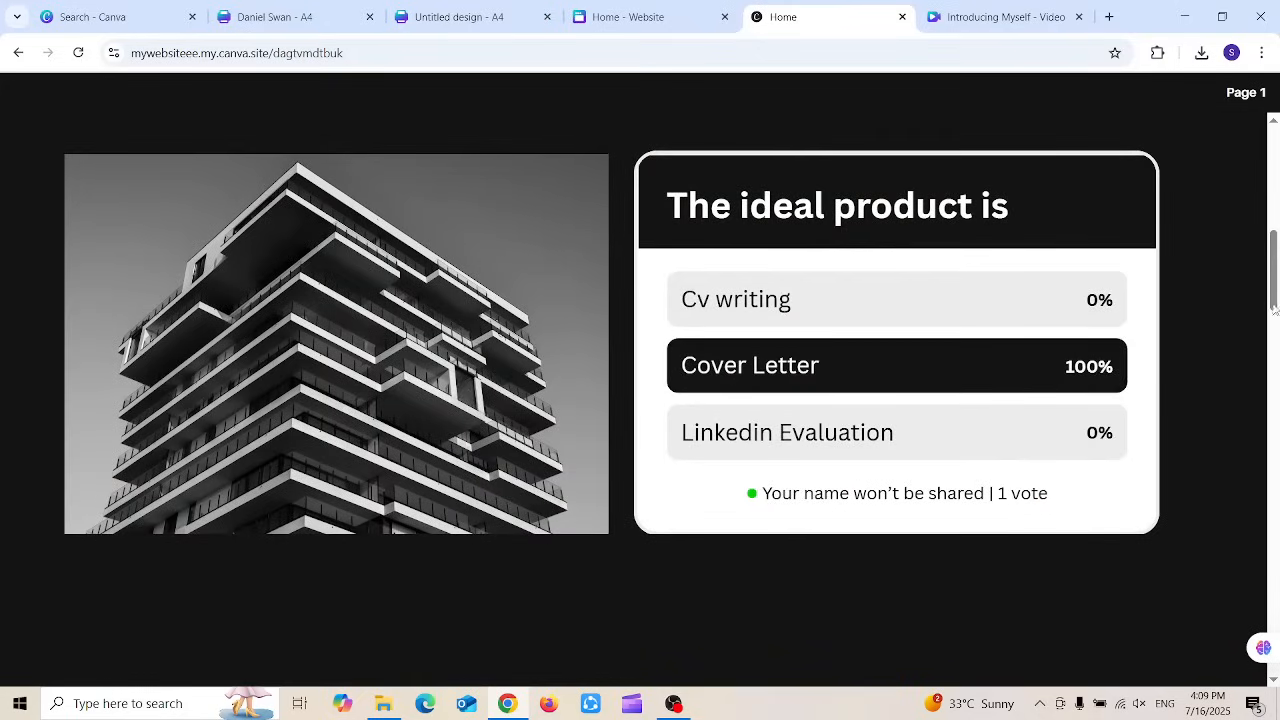
scroll(1274, 310, "down", 2)
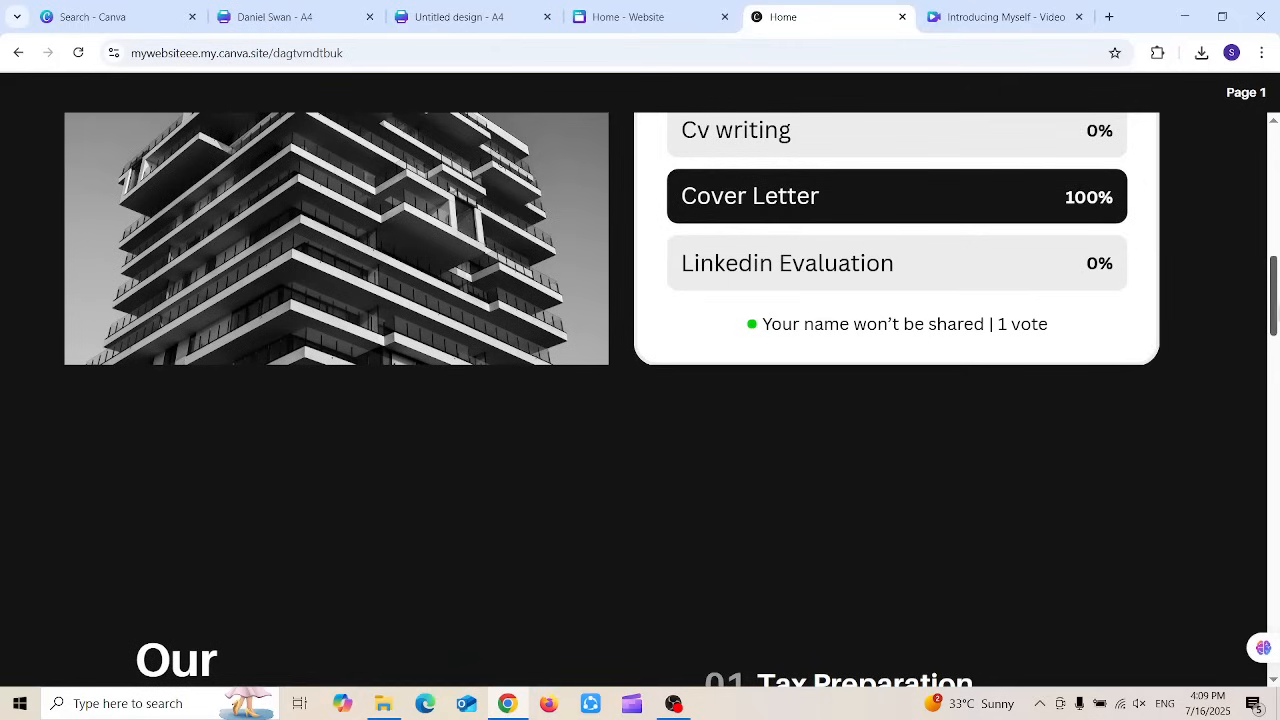
left_click_drag(1274, 310, 1277, 376)
left_click_drag(1278, 472, 1278, 540)
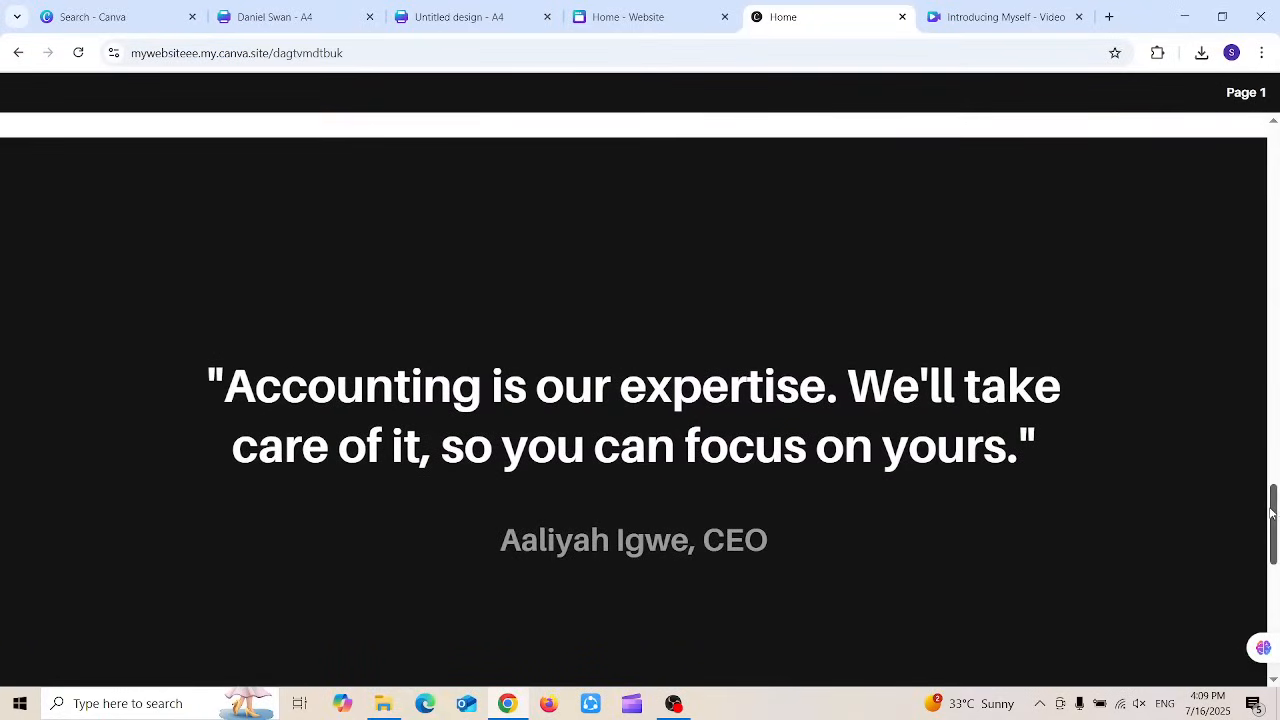
left_click_drag(1274, 510, 1225, 110)
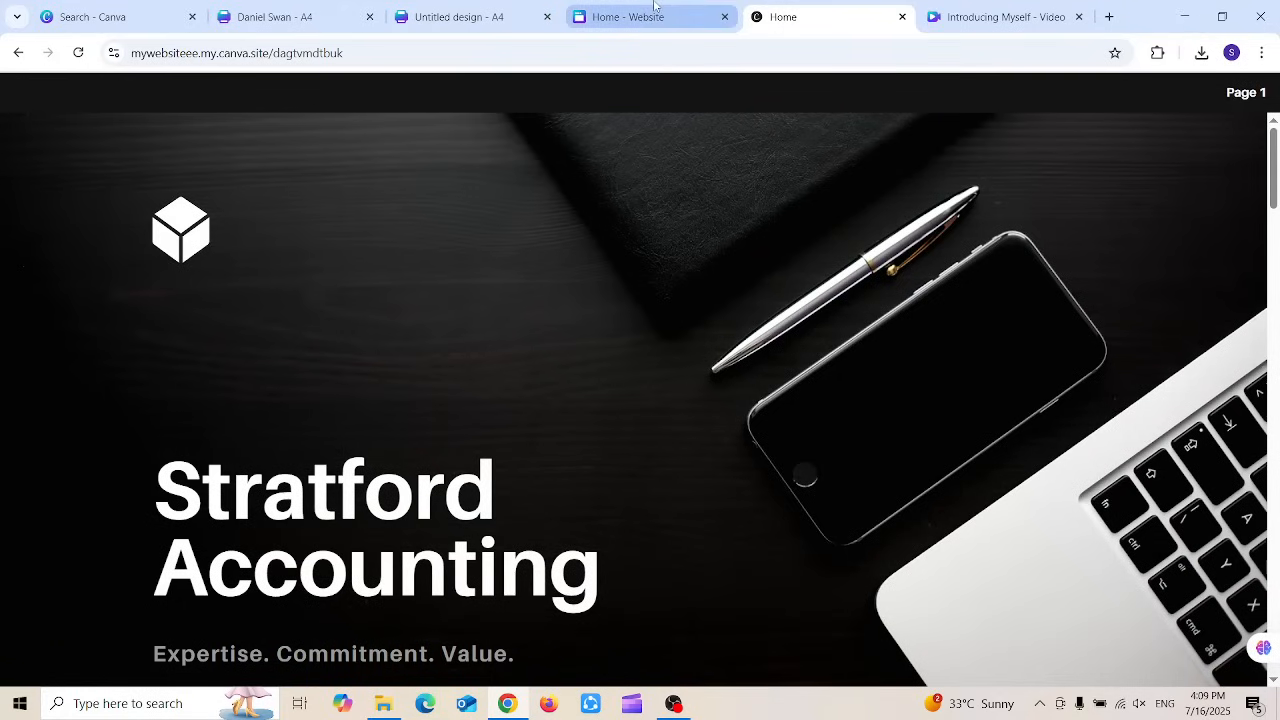
left_click(157, 6)
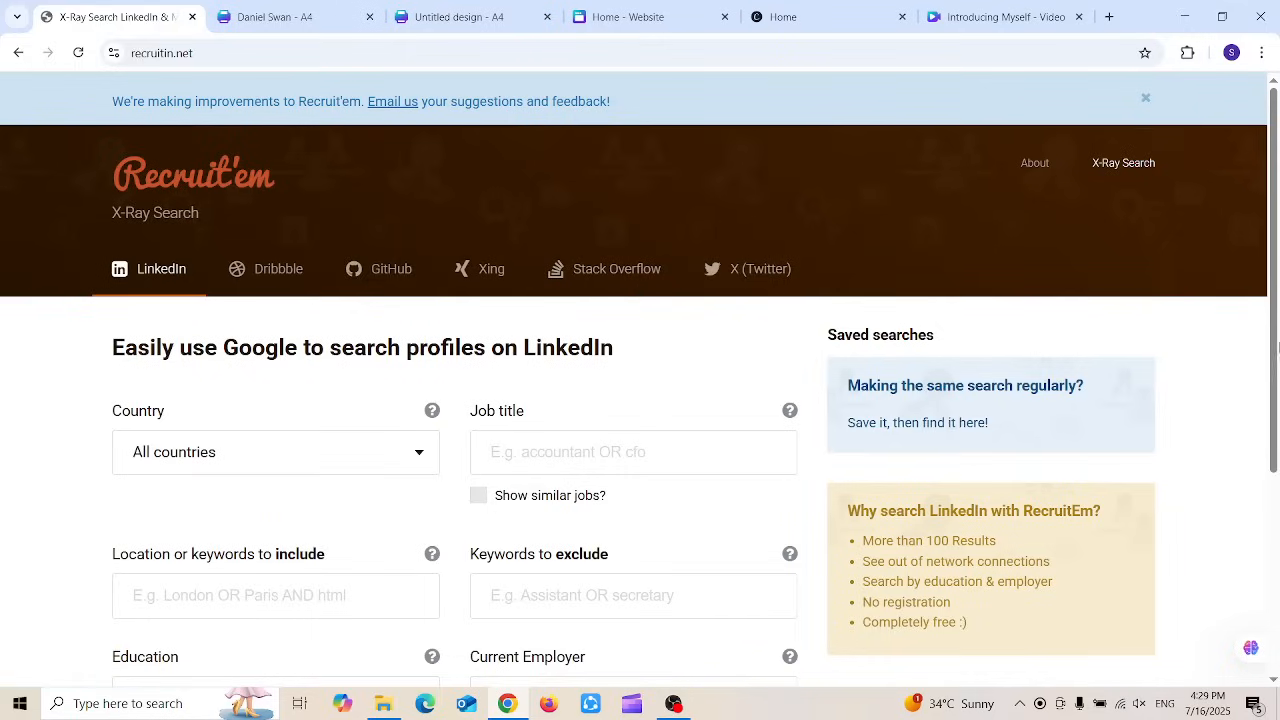
Step: Set Country to United States and Job title to Software Engineer in X-Ray Search
left_click_drag(1277, 338, 1277, 448)
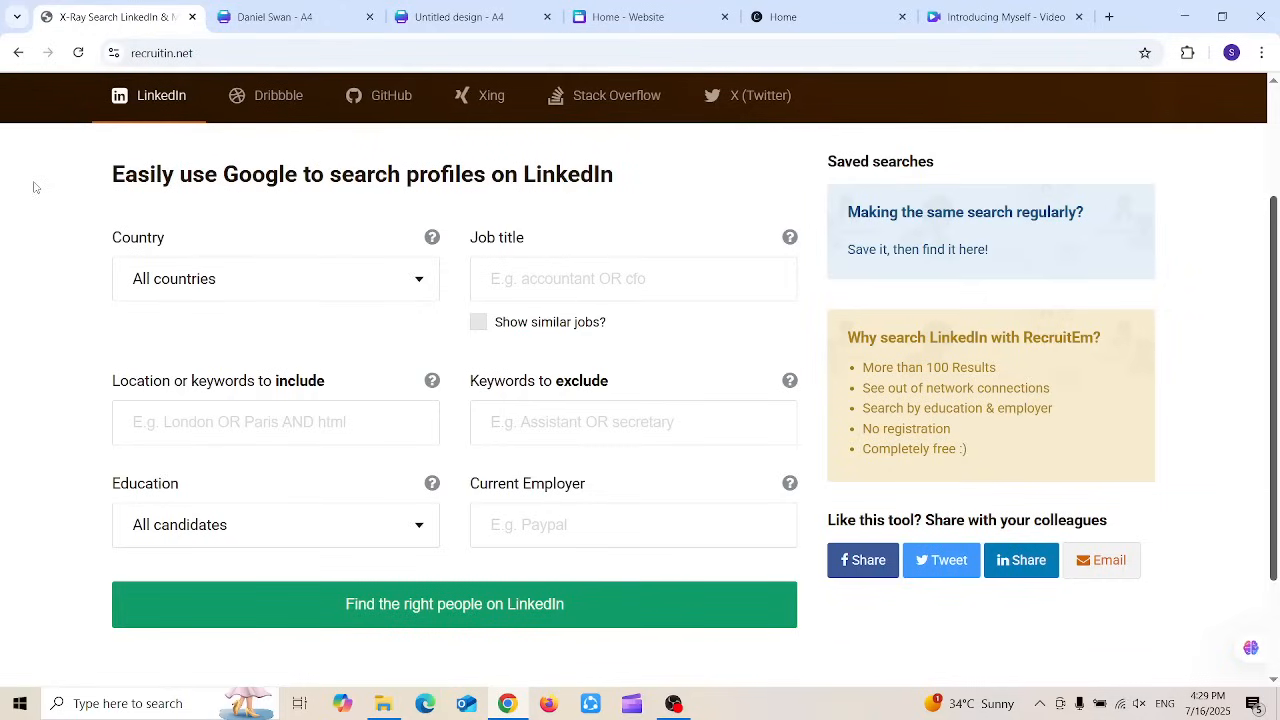
left_click(214, 298)
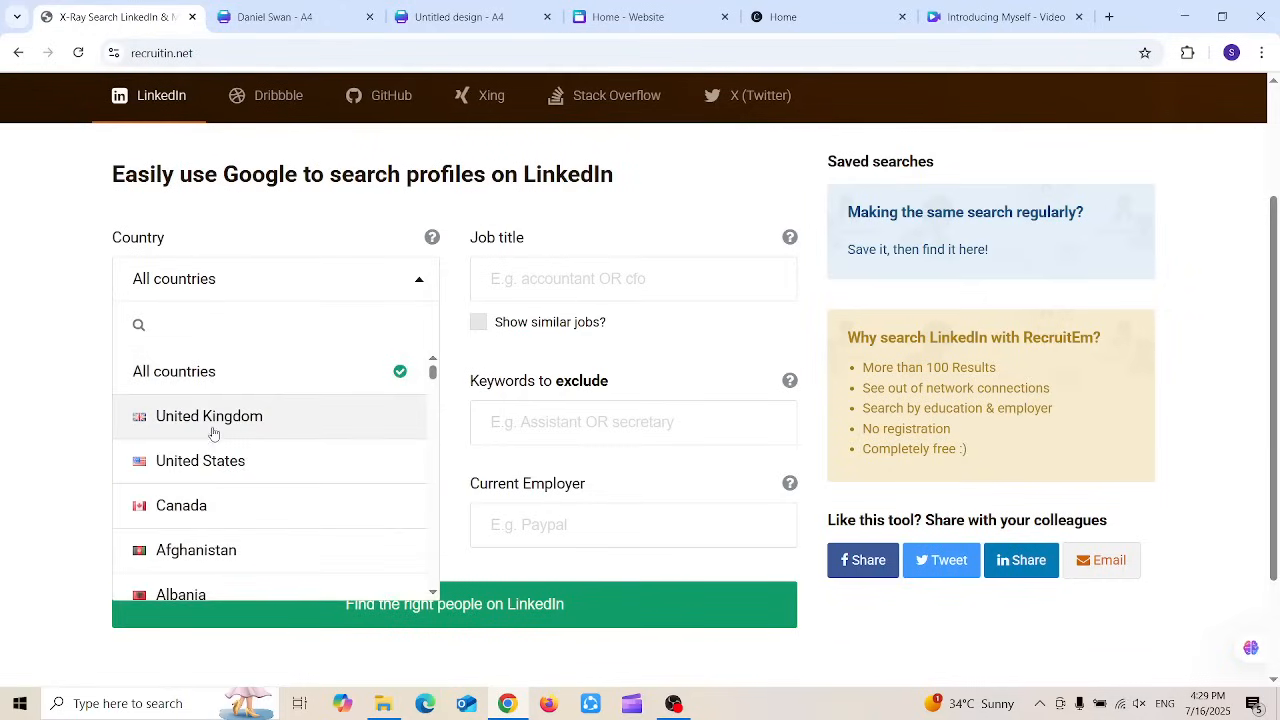
left_click(211, 461)
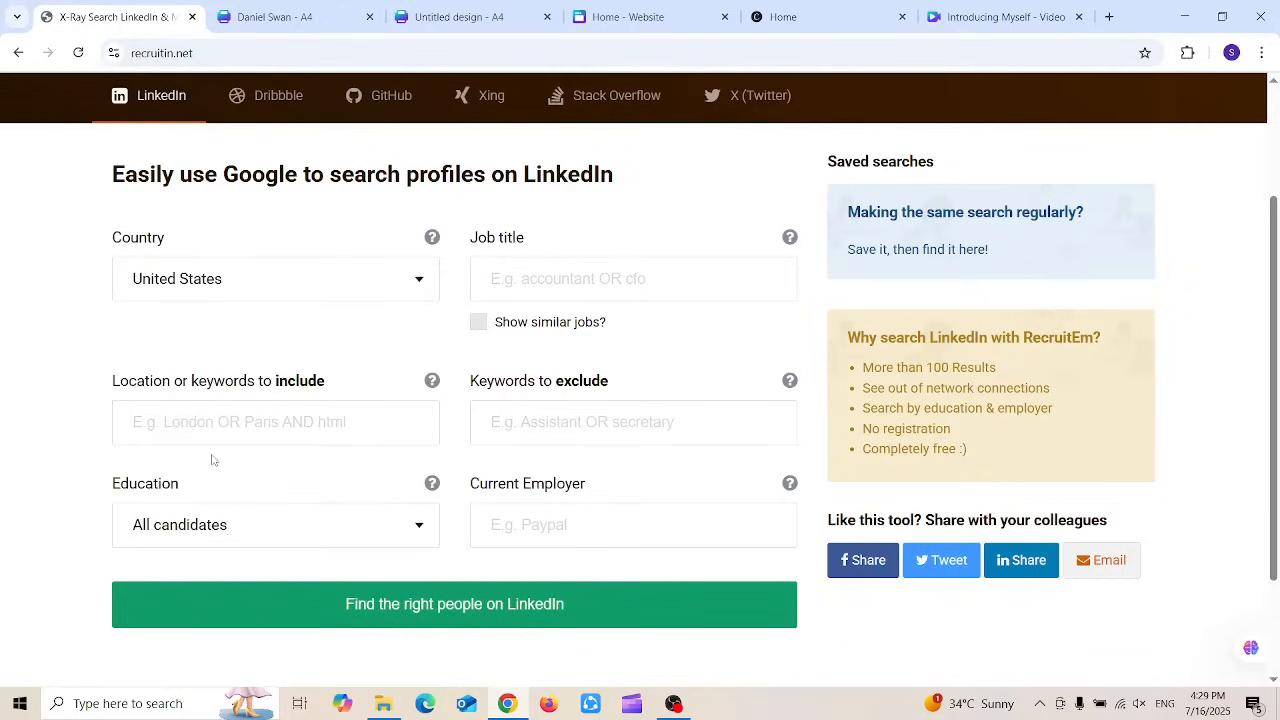
left_click(557, 282)
type("S")
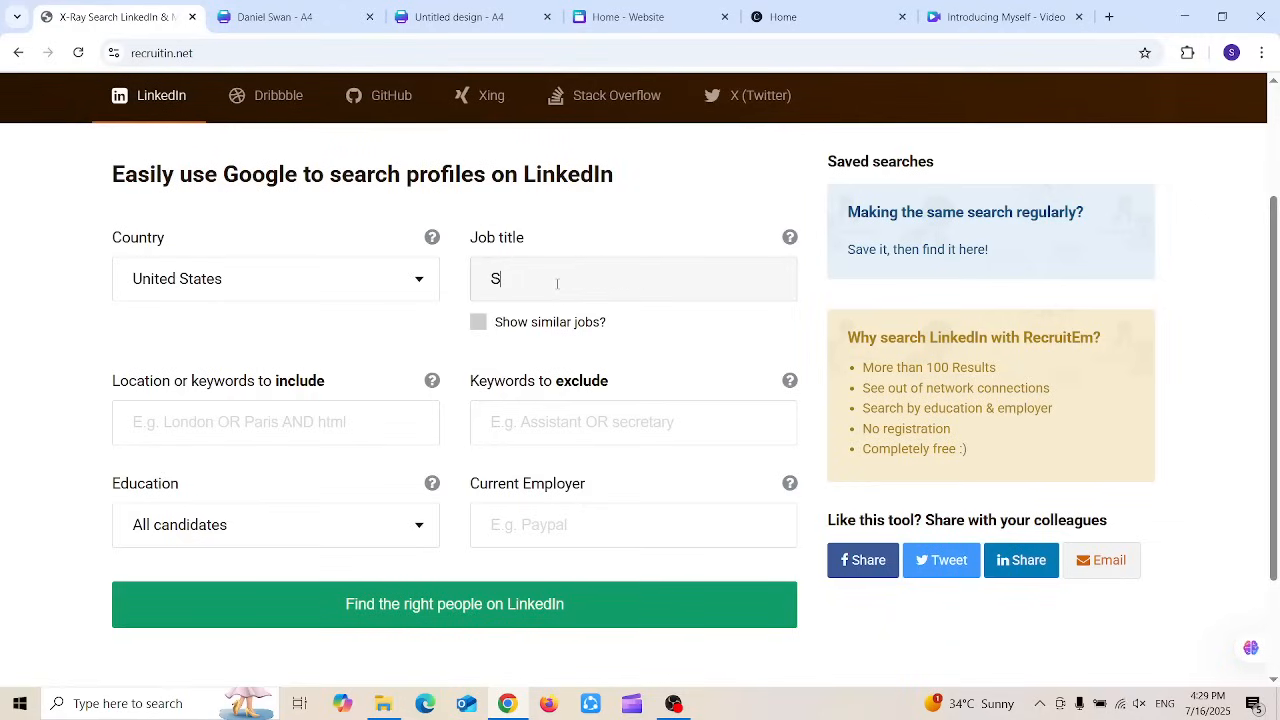
type("oftware Engineer")
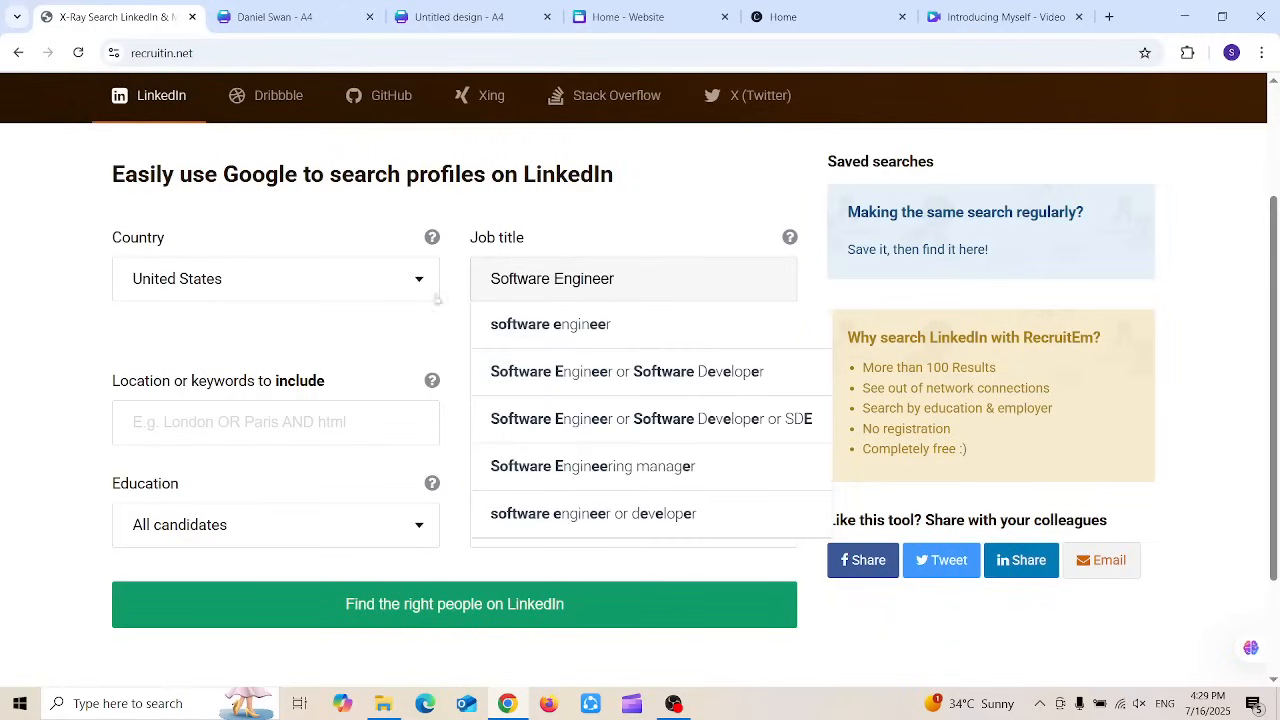
left_click(503, 323)
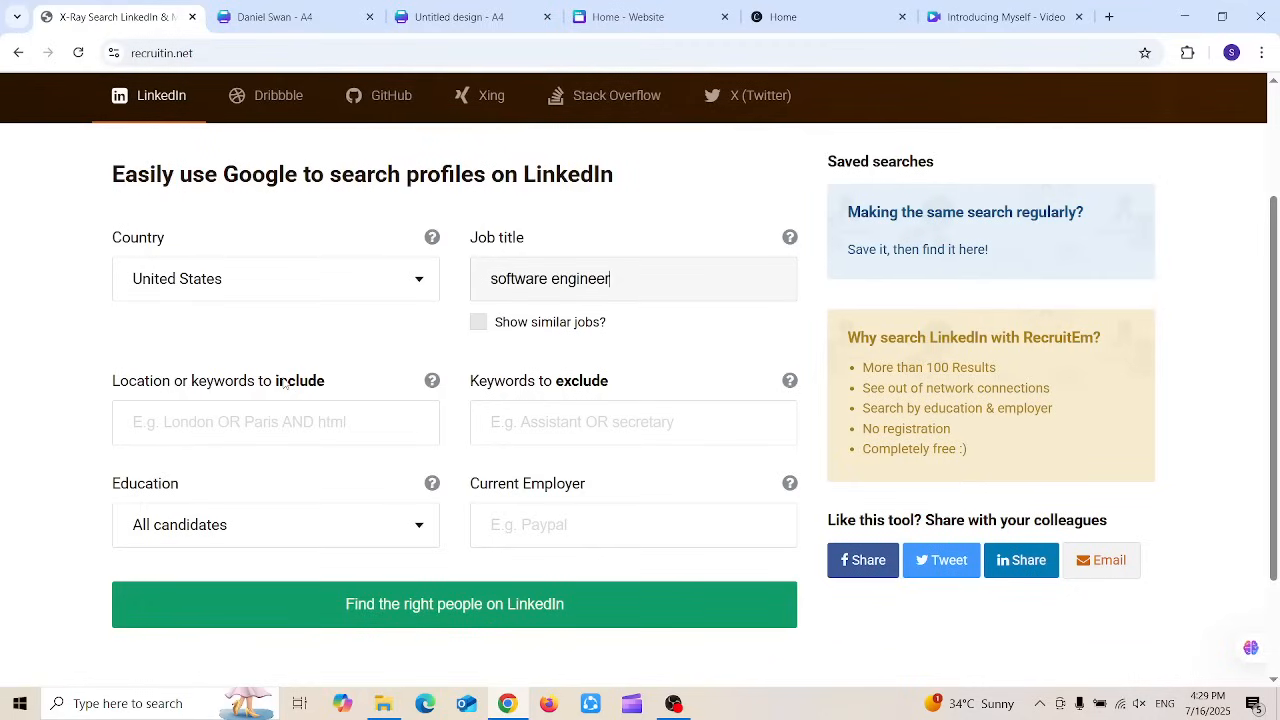
Step: Leave keywords, education and employer unchanged, then generate and copy the LinkedIn search URL
left_click(197, 432)
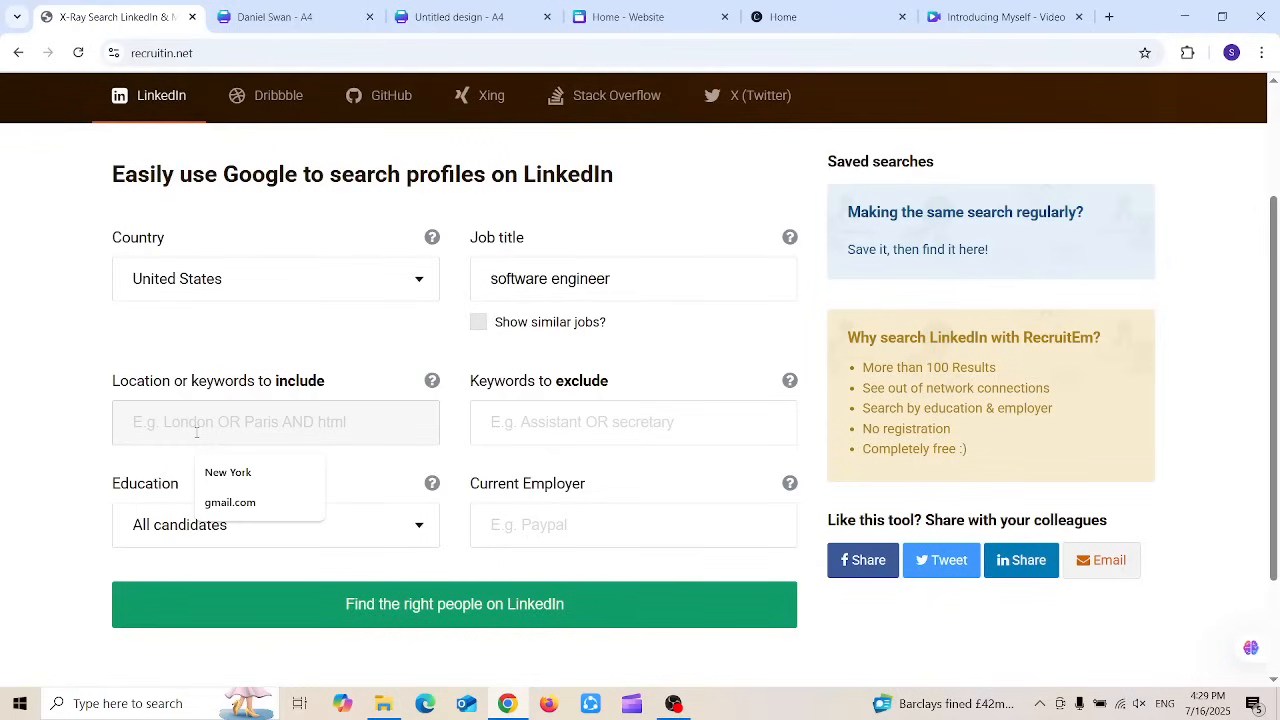
left_click(585, 440)
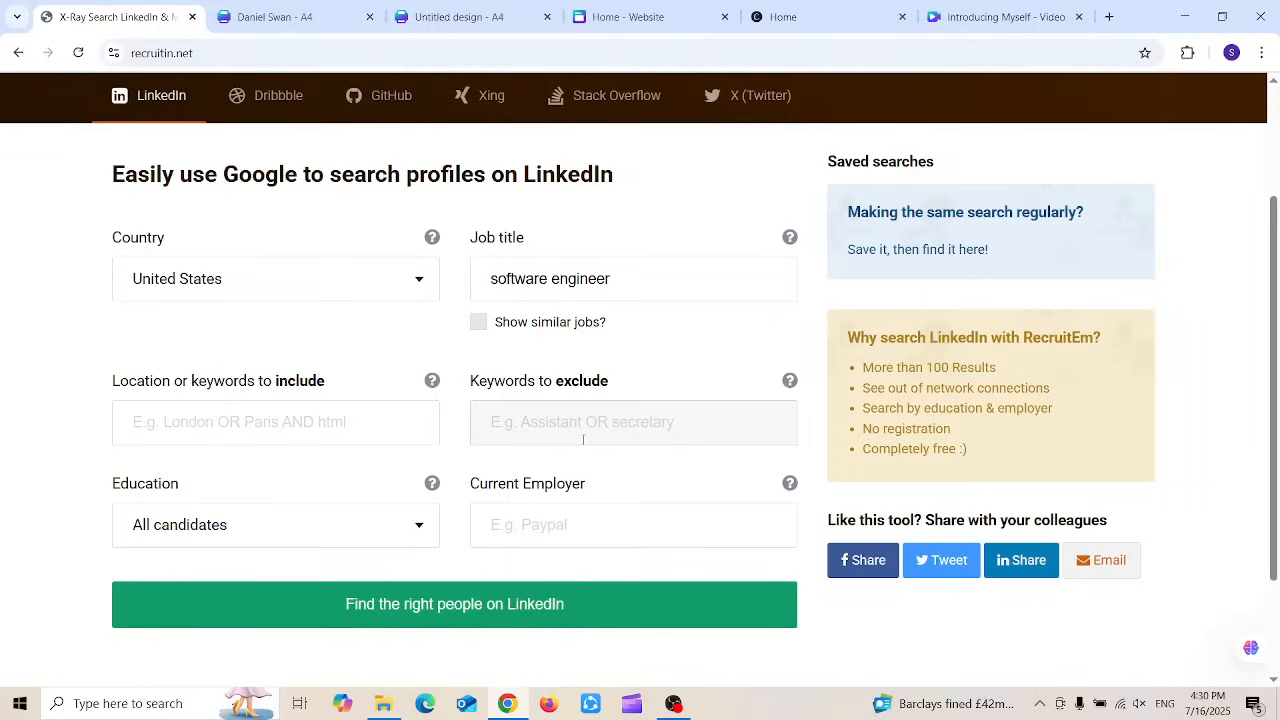
left_click(200, 516)
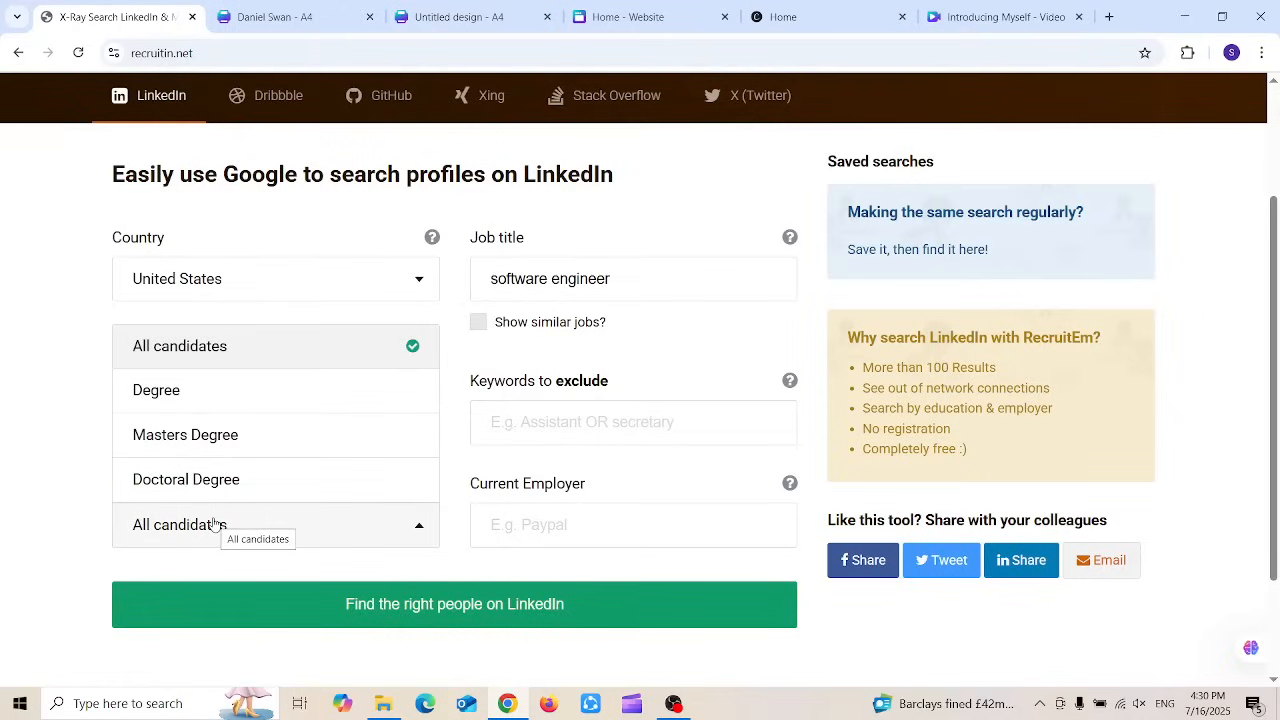
left_click(82, 522)
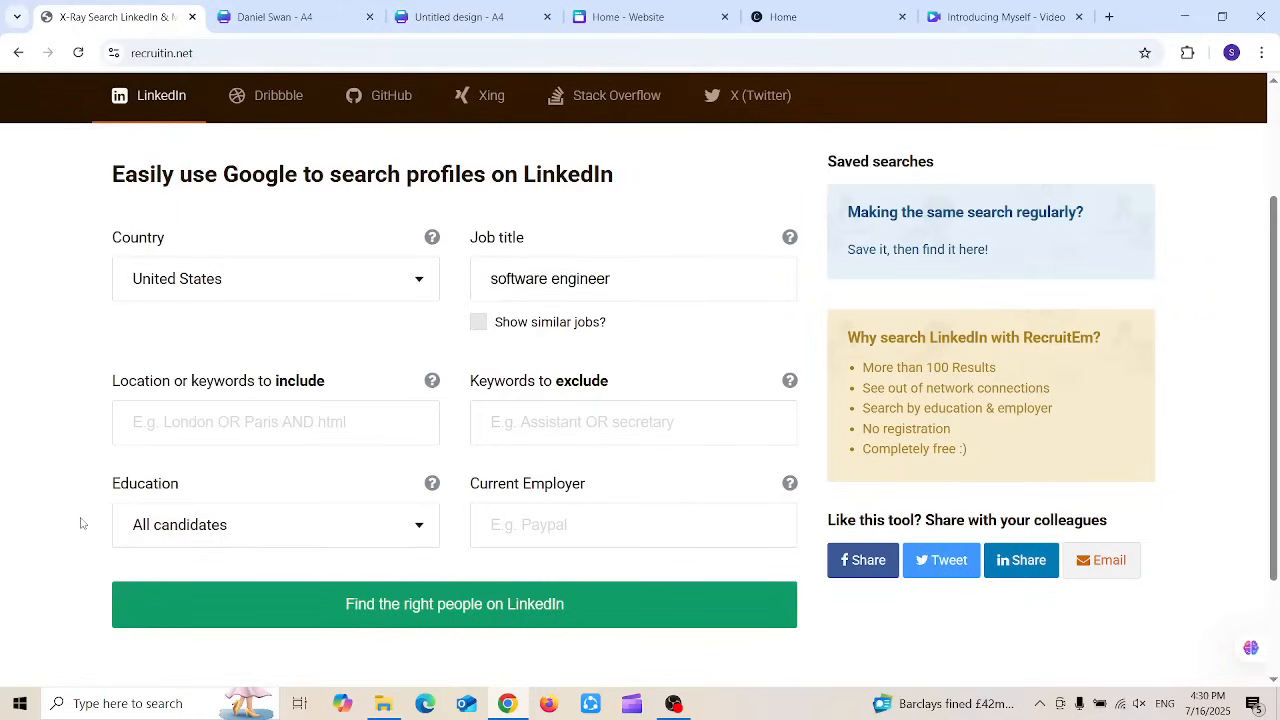
left_click(186, 534)
left_click(186, 534)
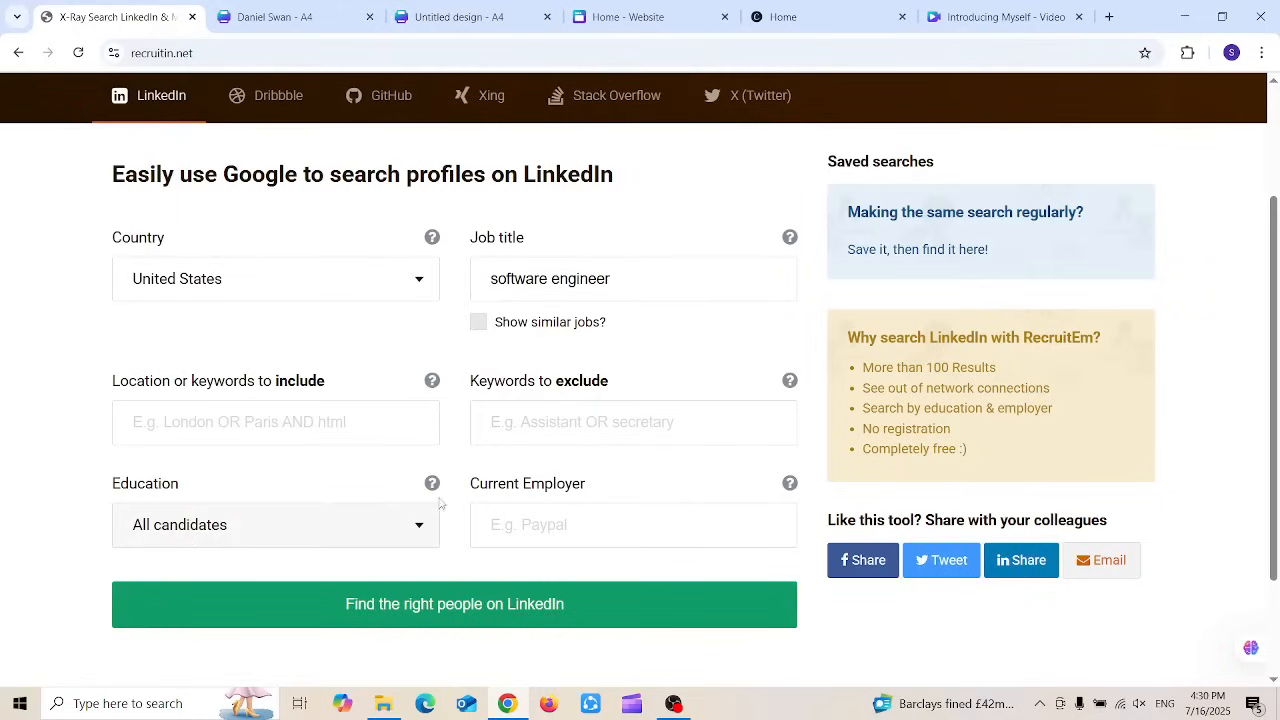
left_click(533, 540)
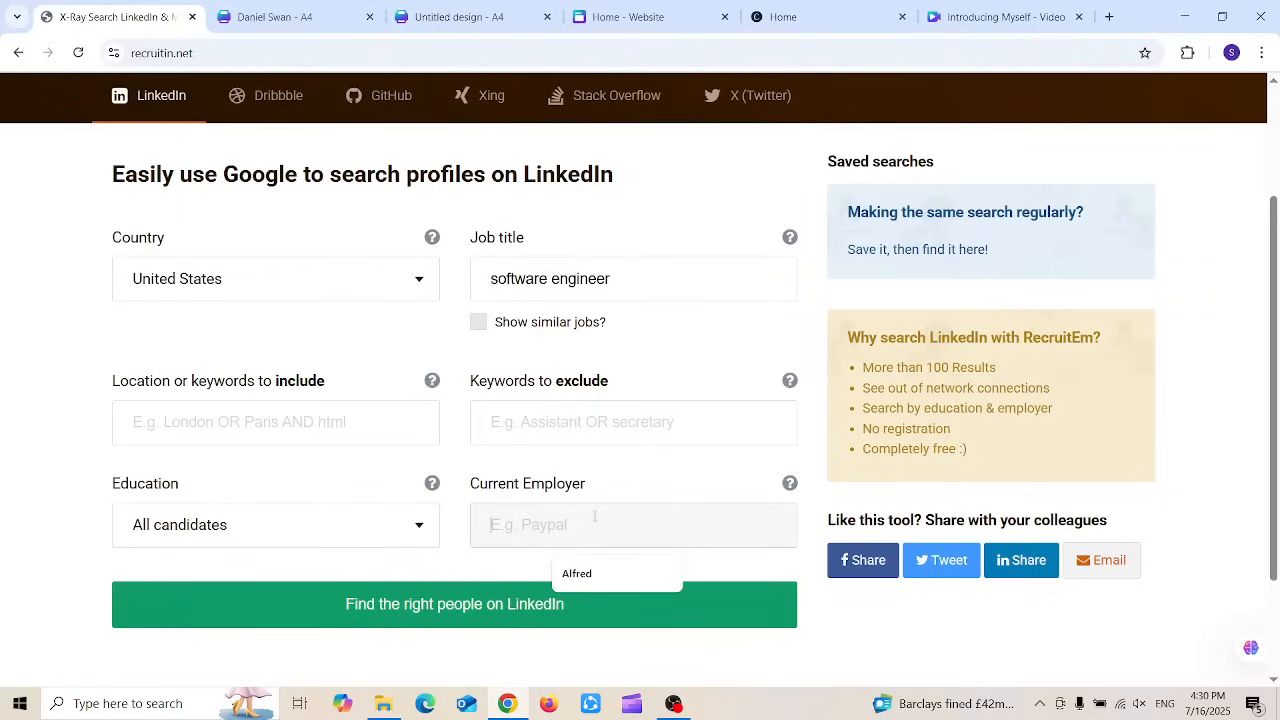
left_click(643, 481)
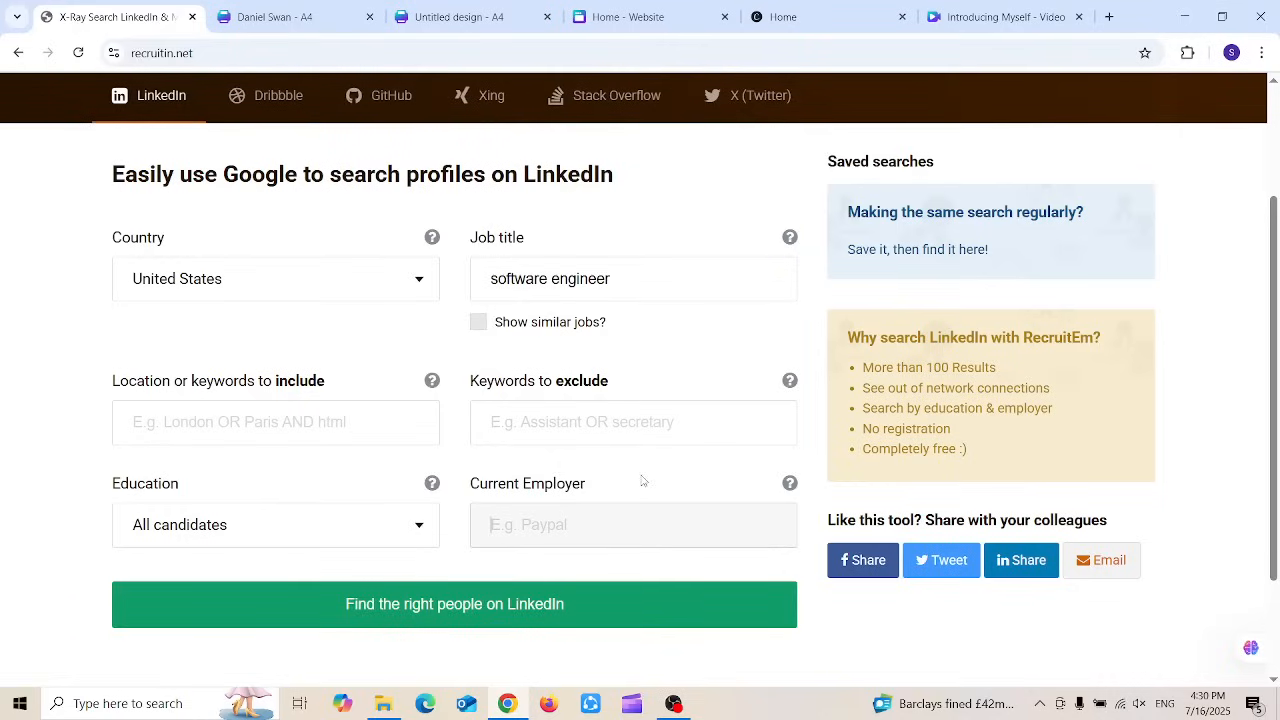
left_click(396, 616)
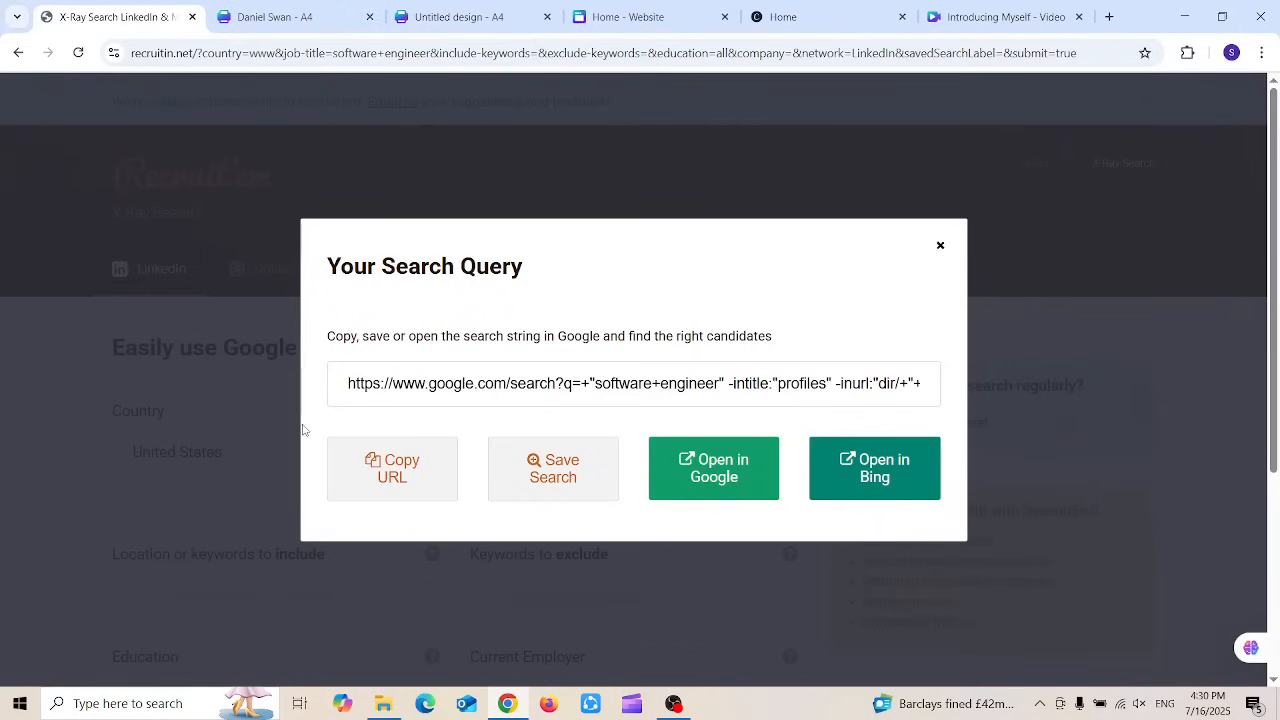
left_click(372, 469)
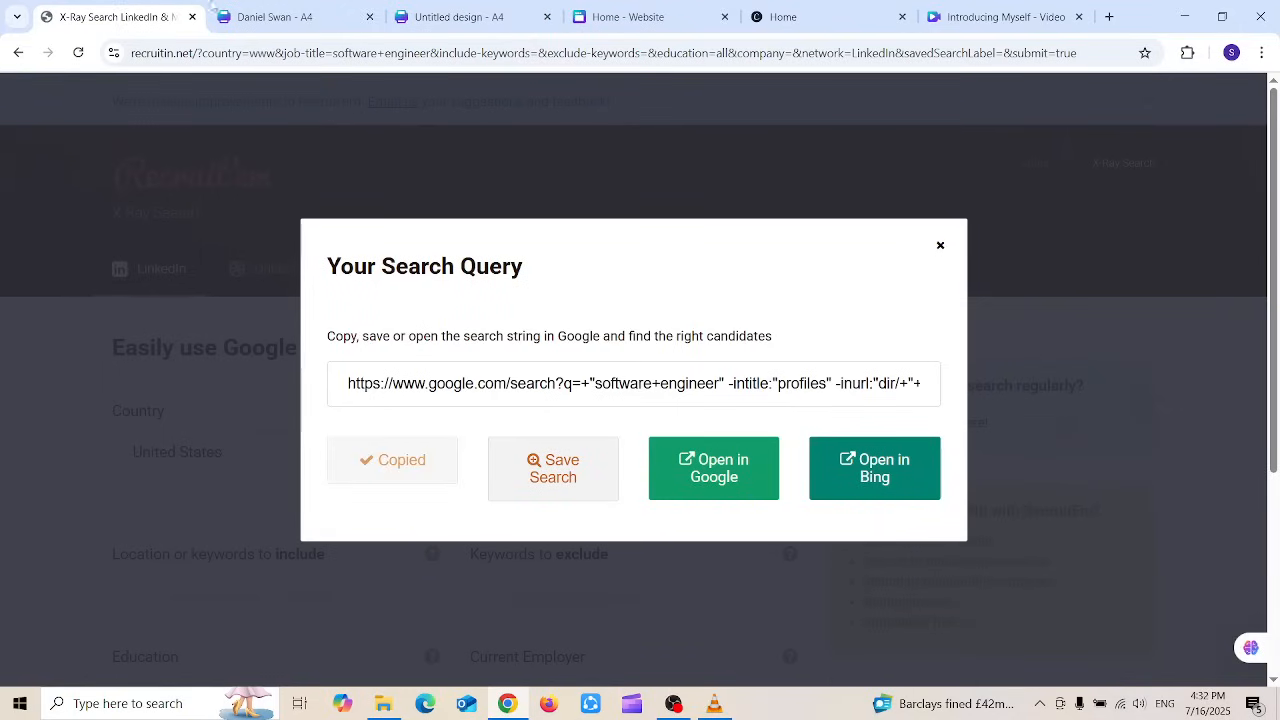
left_click(235, 7)
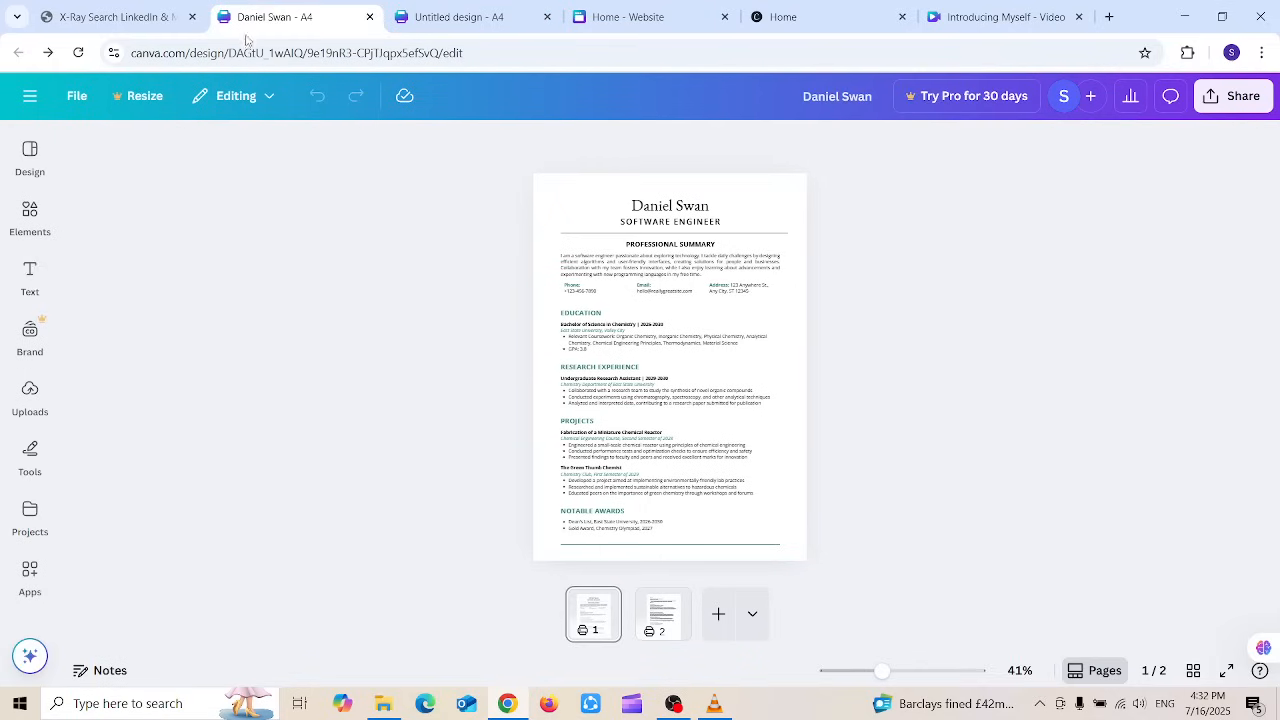
Step: Load the pasted X-Ray Google search URL and scroll through its LinkedIn results
left_click(246, 47)
key("ctrl+v")
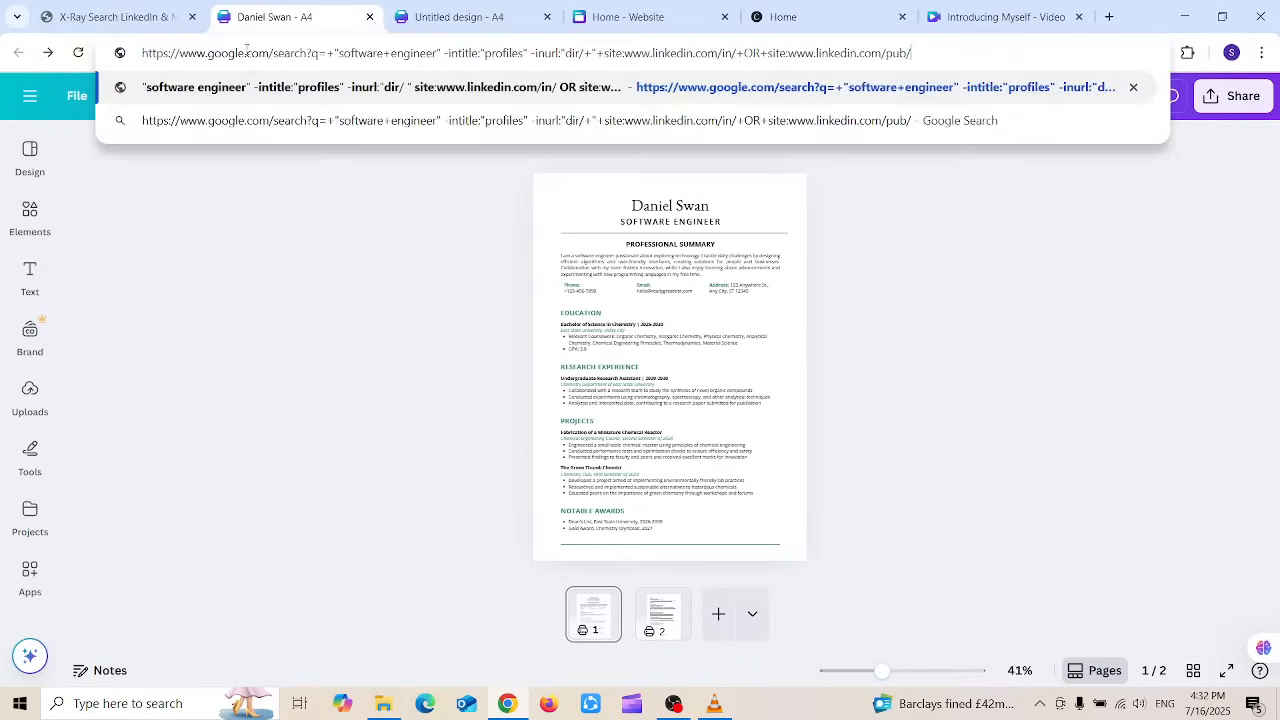
key("Return")
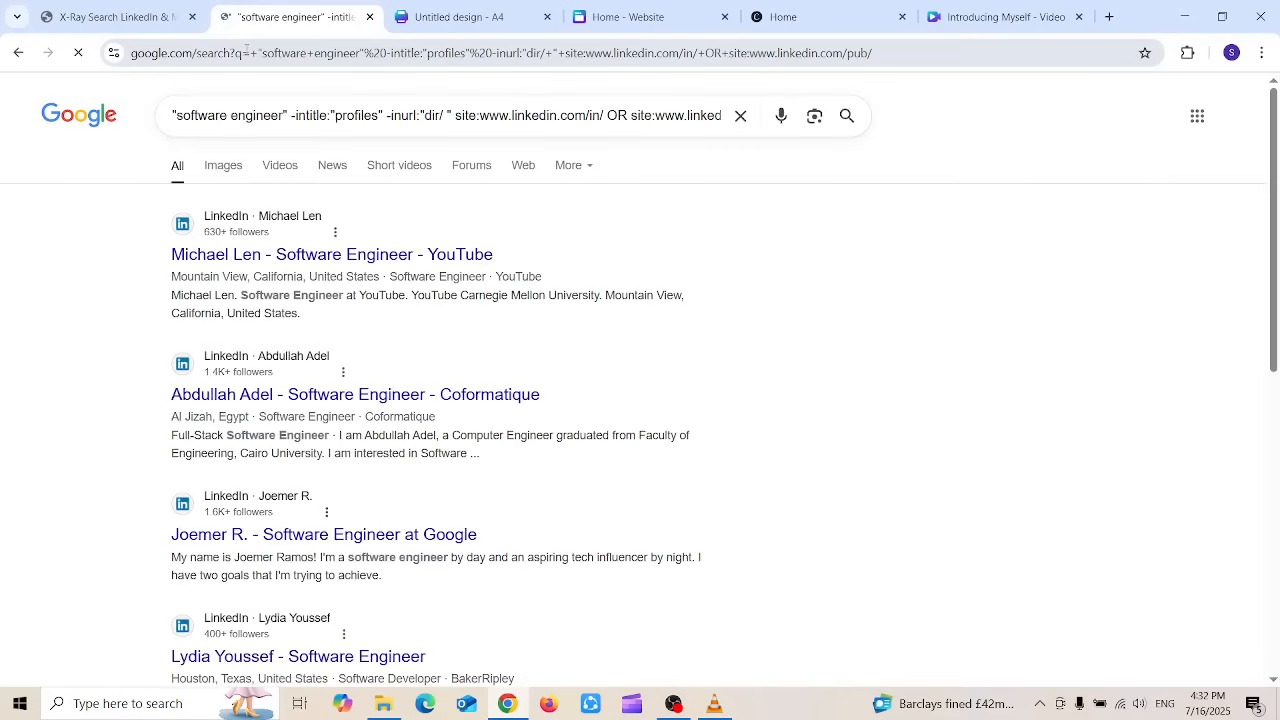
scroll(1278, 200, "down", 15)
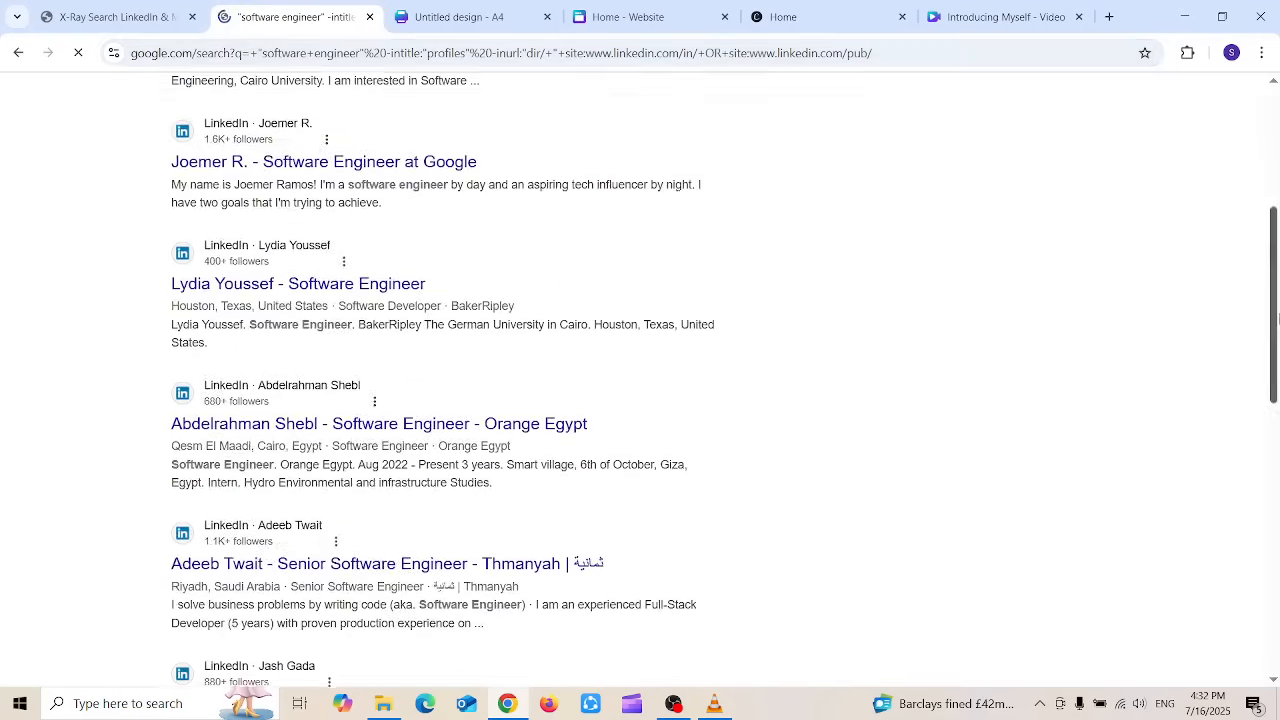
mouse_move(1273, 564)
left_mouse_down()
mouse_move(1240, 374)
mouse_move(1260, 568)
left_mouse_up()
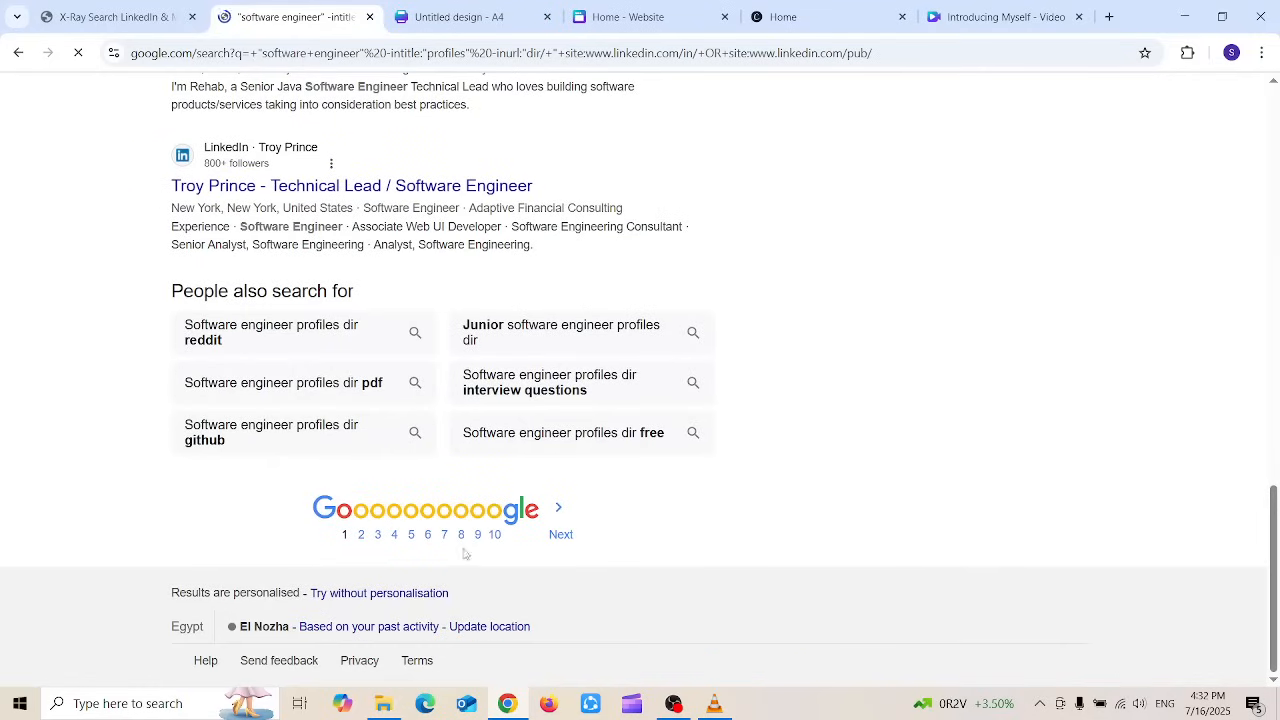
left_click_drag(1276, 613, 1277, 157)
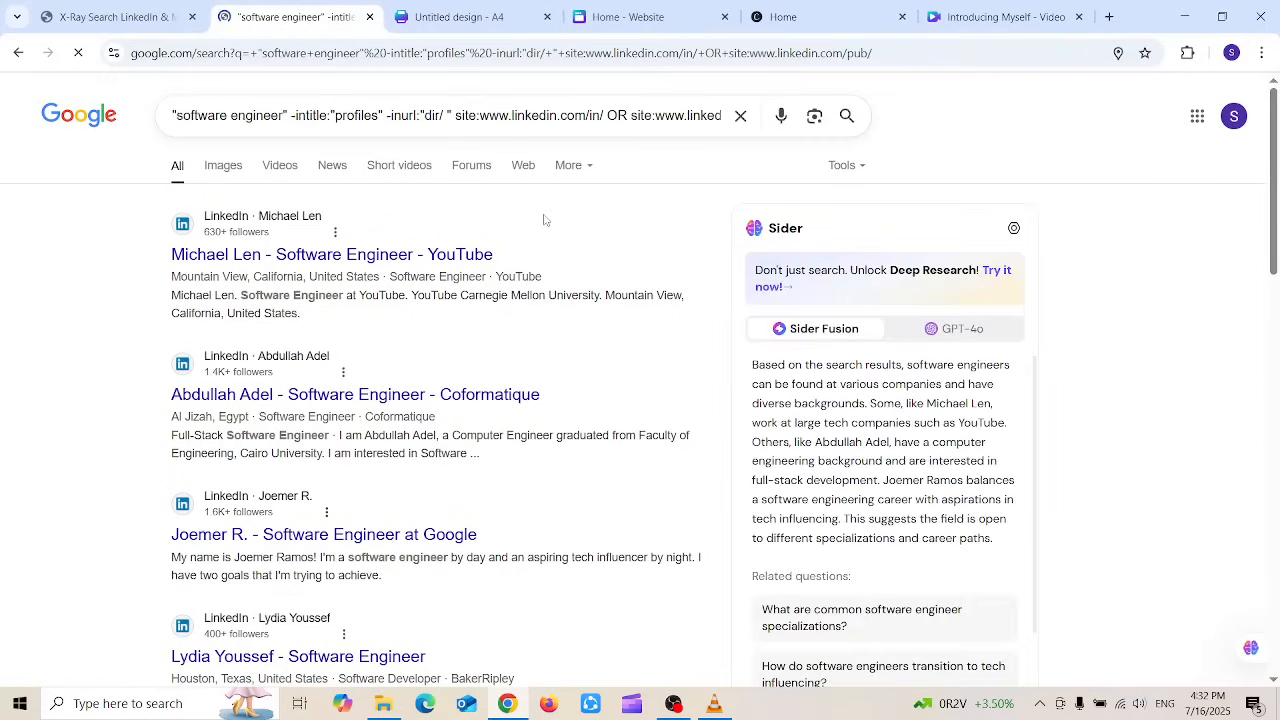
Step: Close the X-Ray 'Your Search Query' dialog and return to the software engineer Google results
left_click(72, 12)
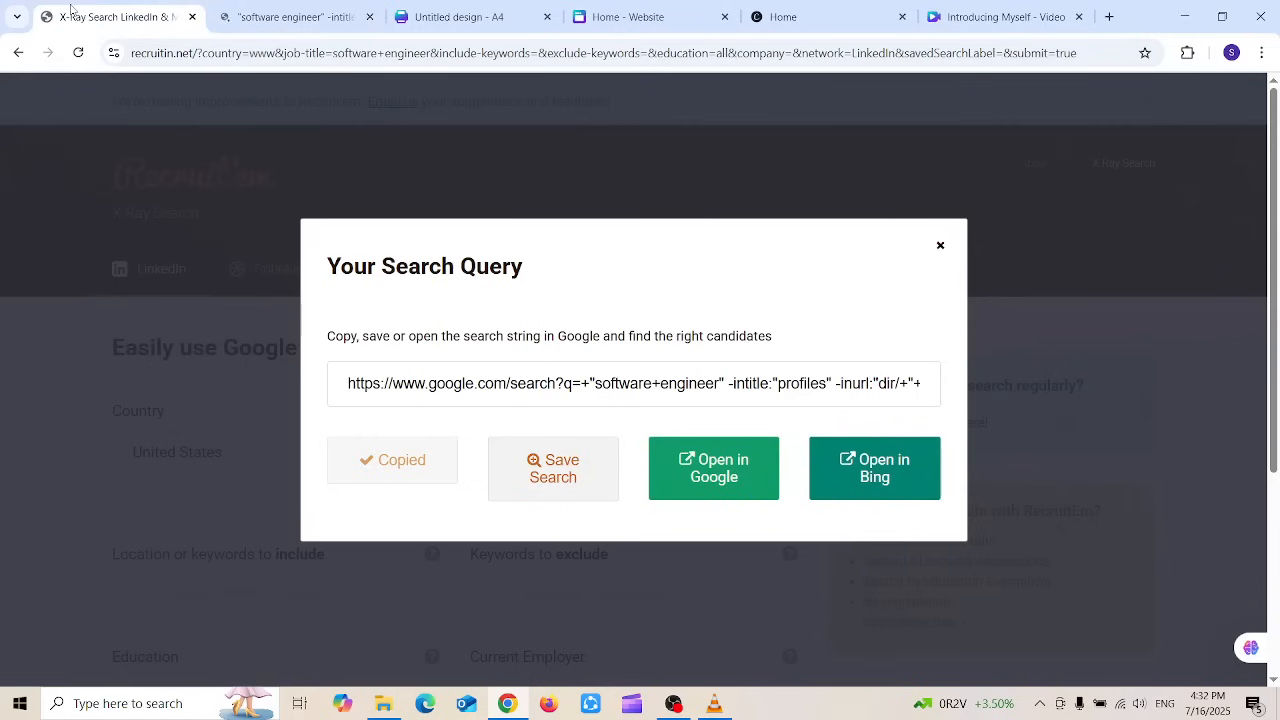
left_click(940, 245)
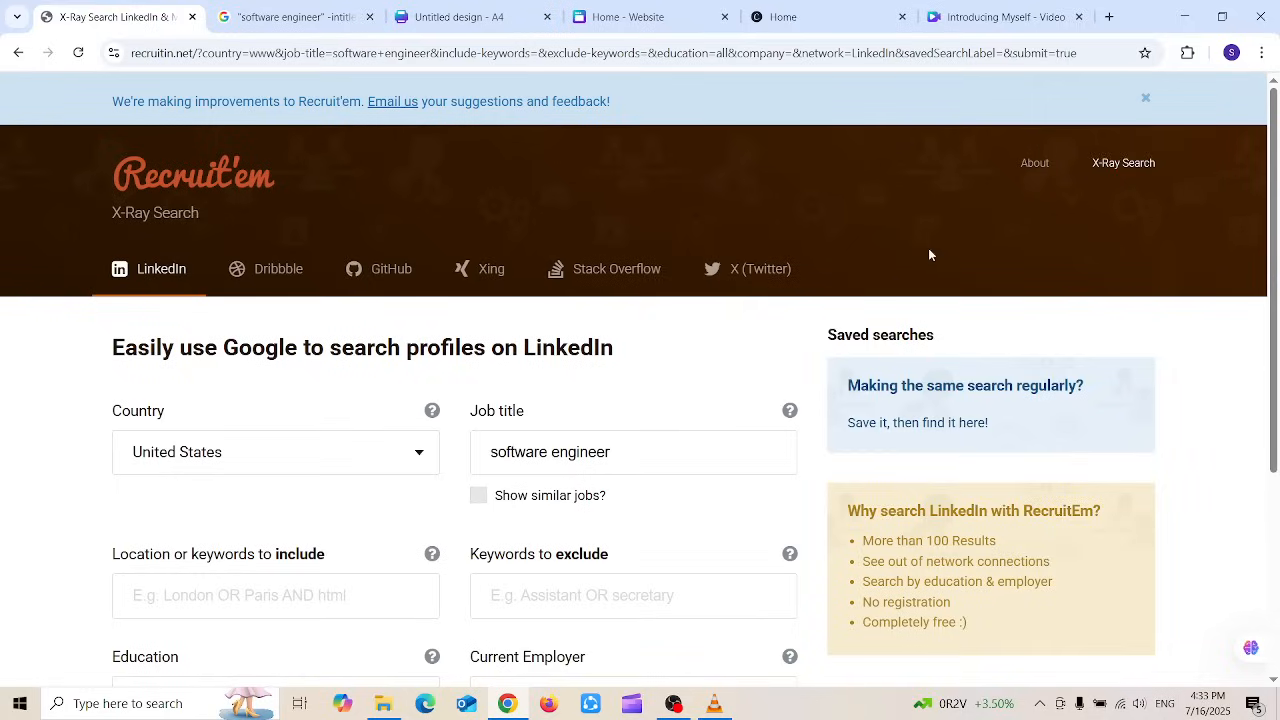
left_click_drag(640, 442, 457, 443)
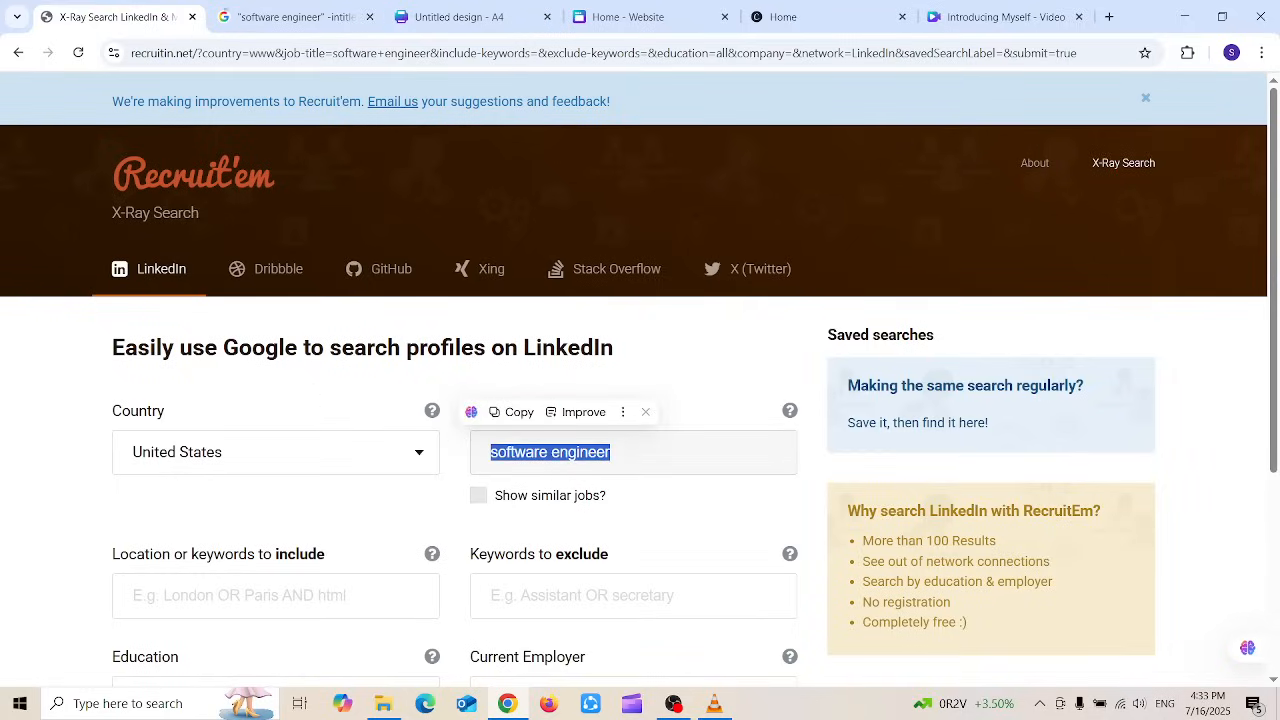
left_click(288, 16)
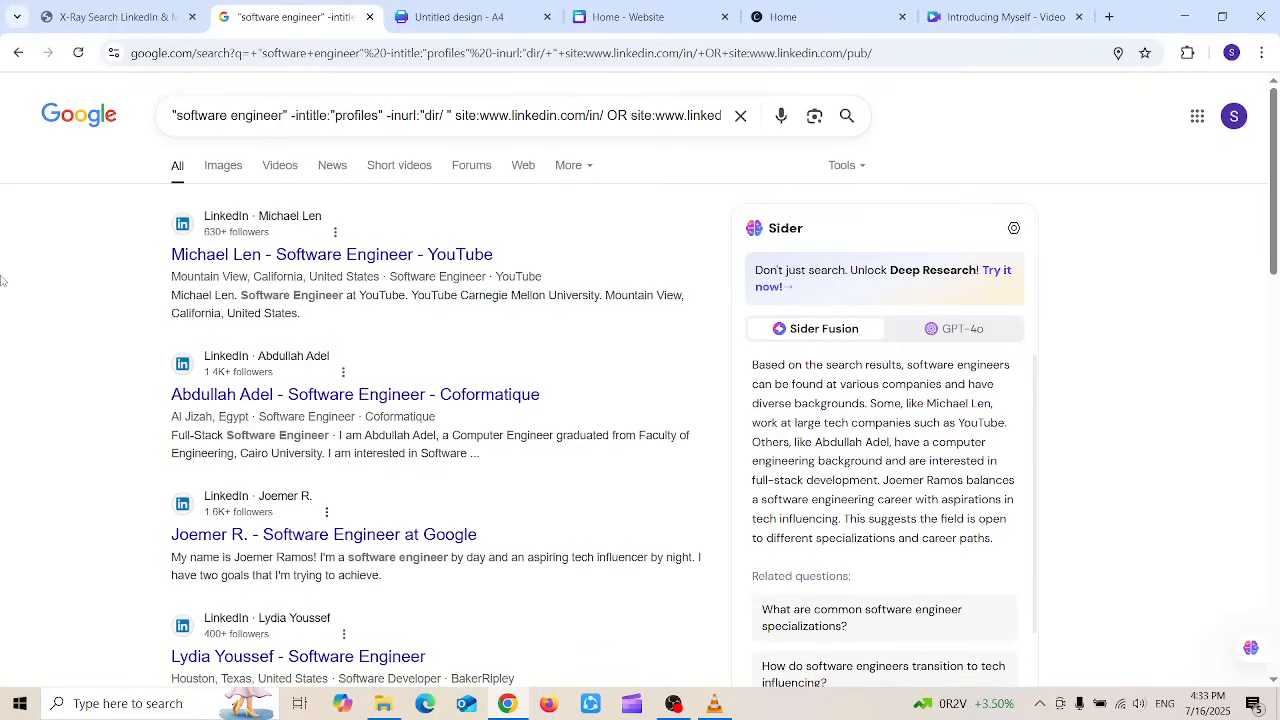
scroll(8, 267, "down", 15)
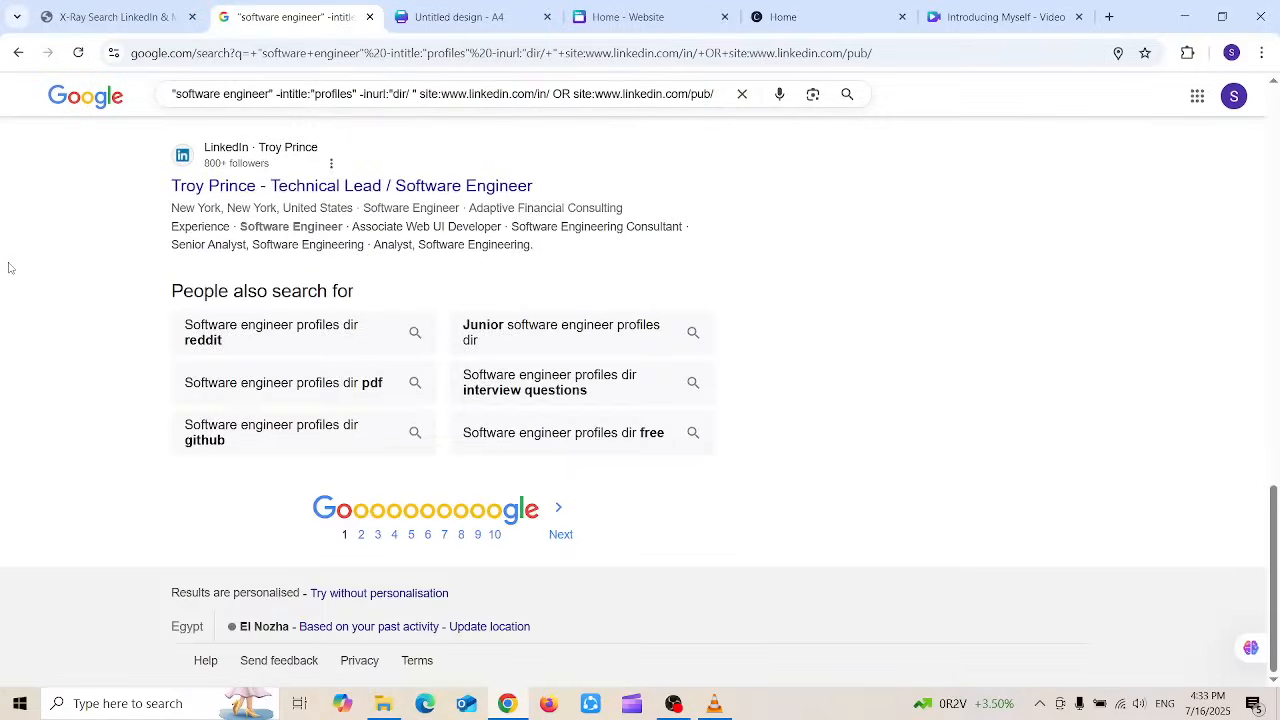
scroll(8, 267, "up", 15)
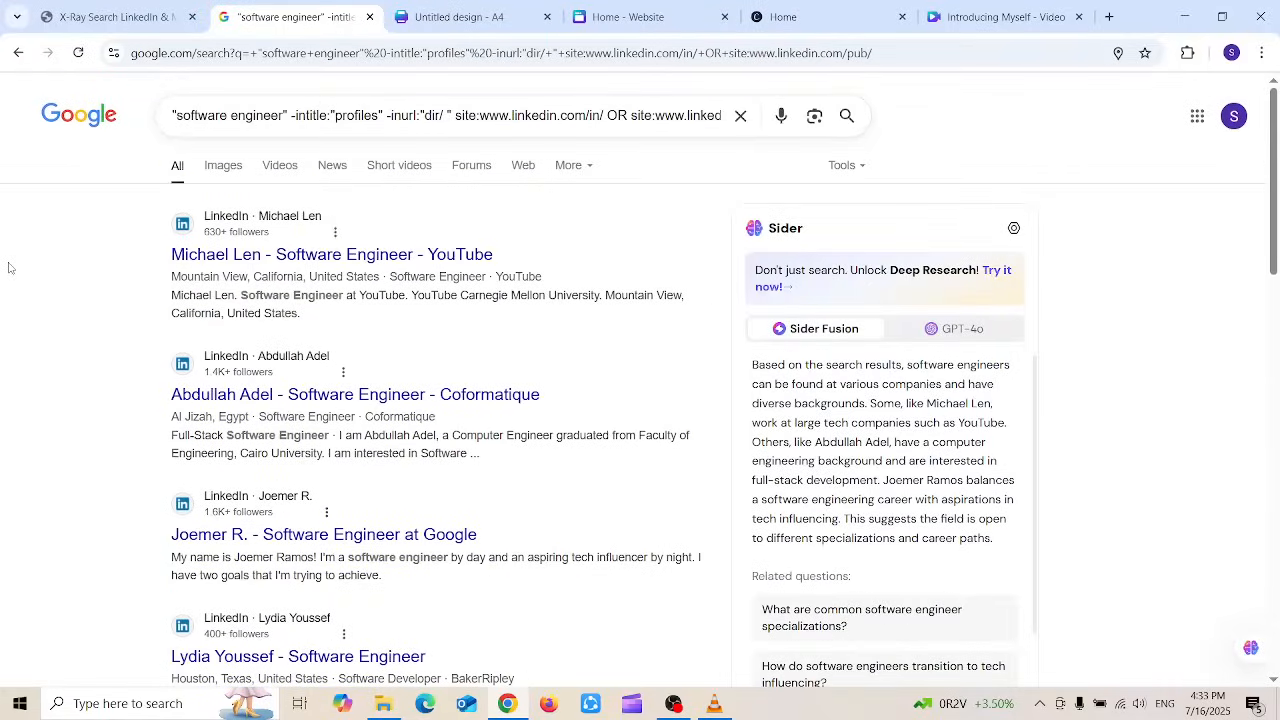
scroll(8, 267, "down", 15)
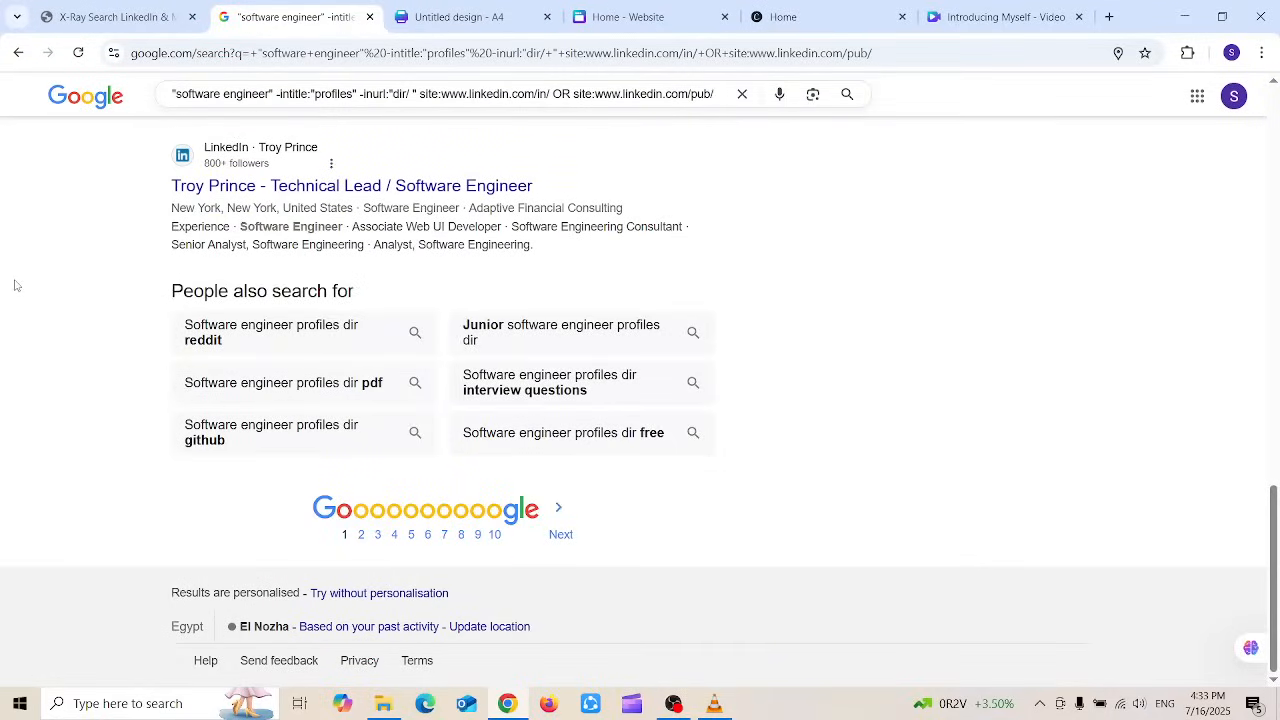
scroll(14, 286, "up", 15)
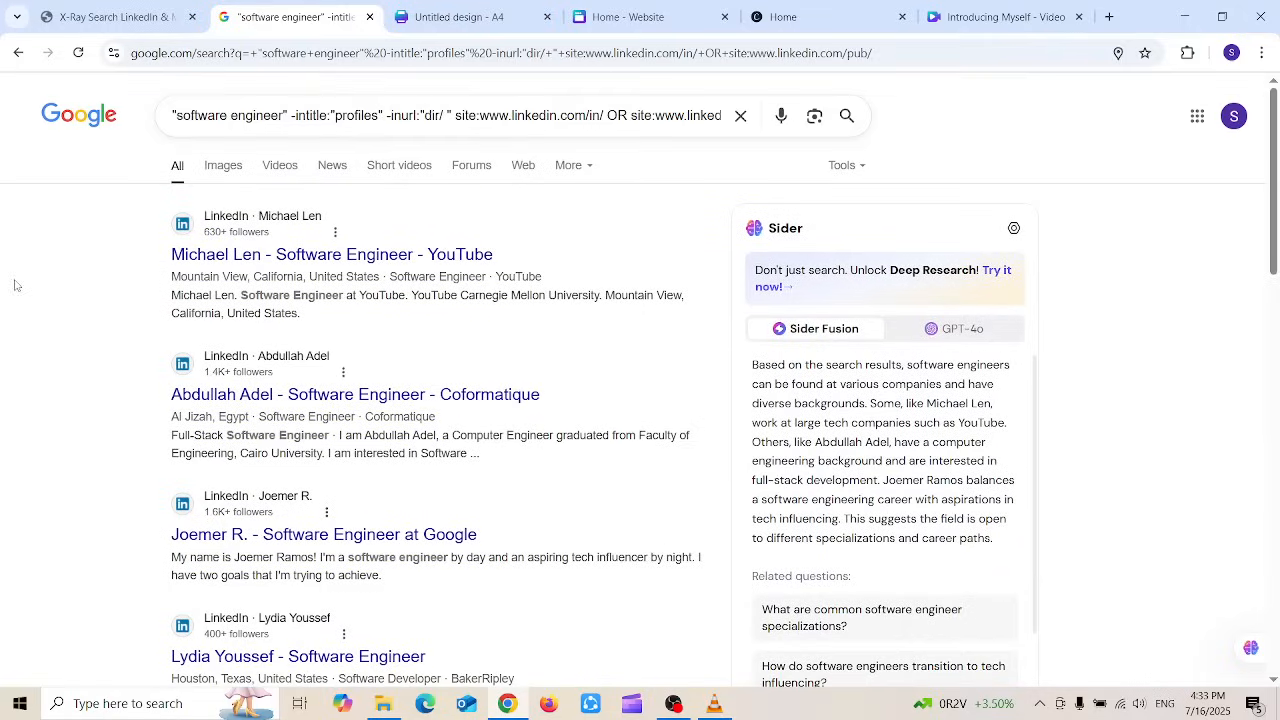
Step: Append &num=100 to the search URL to list 100 results per page, then scroll through them
left_click(896, 48)
left_click(896, 48)
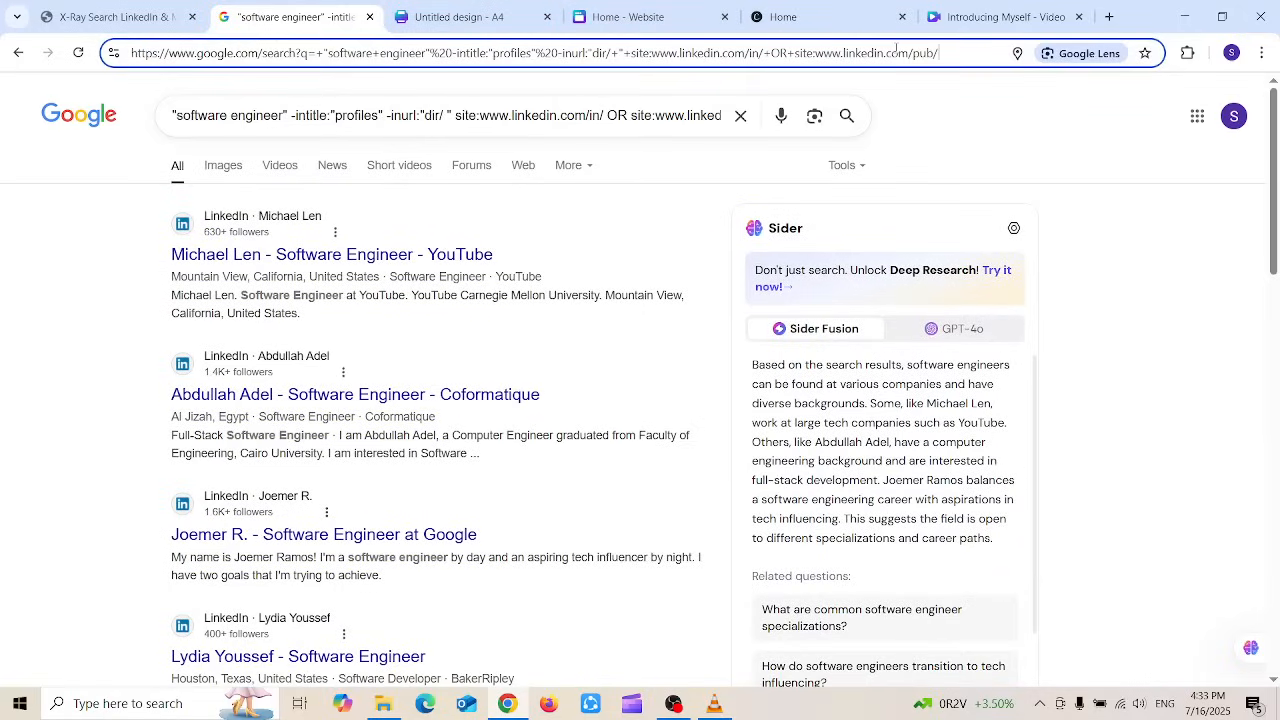
type("&n")
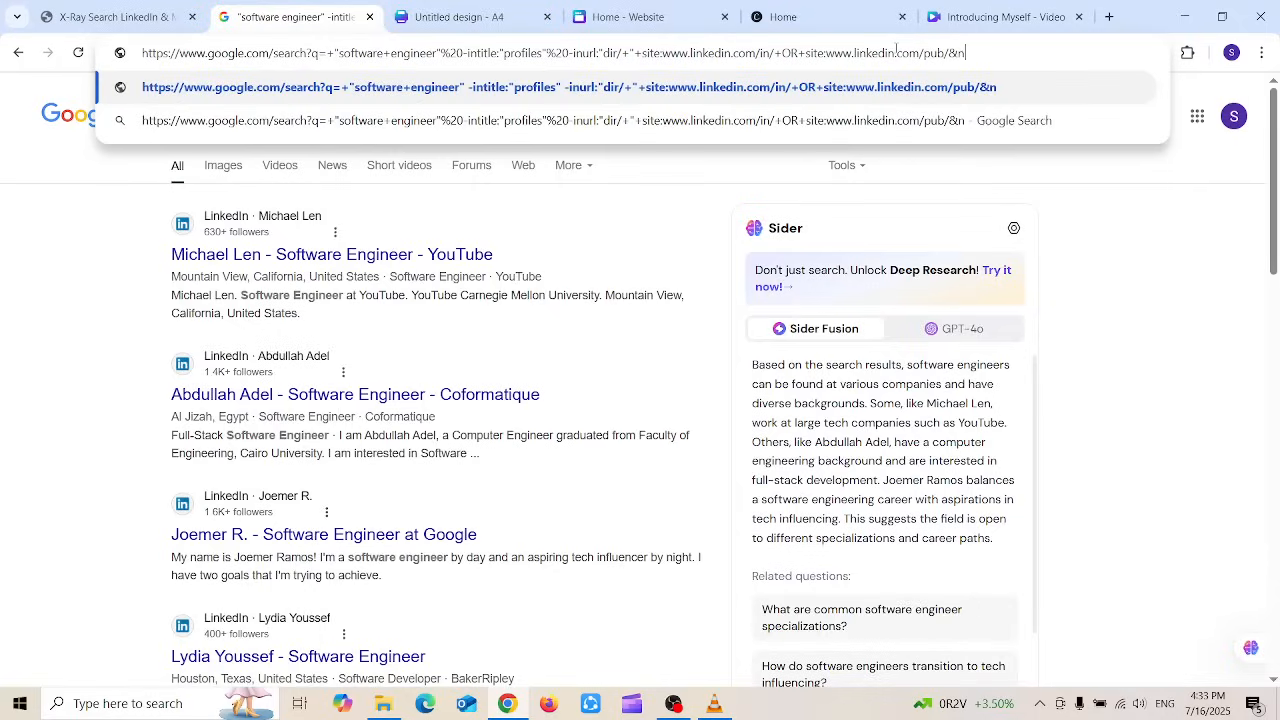
type("um=100")
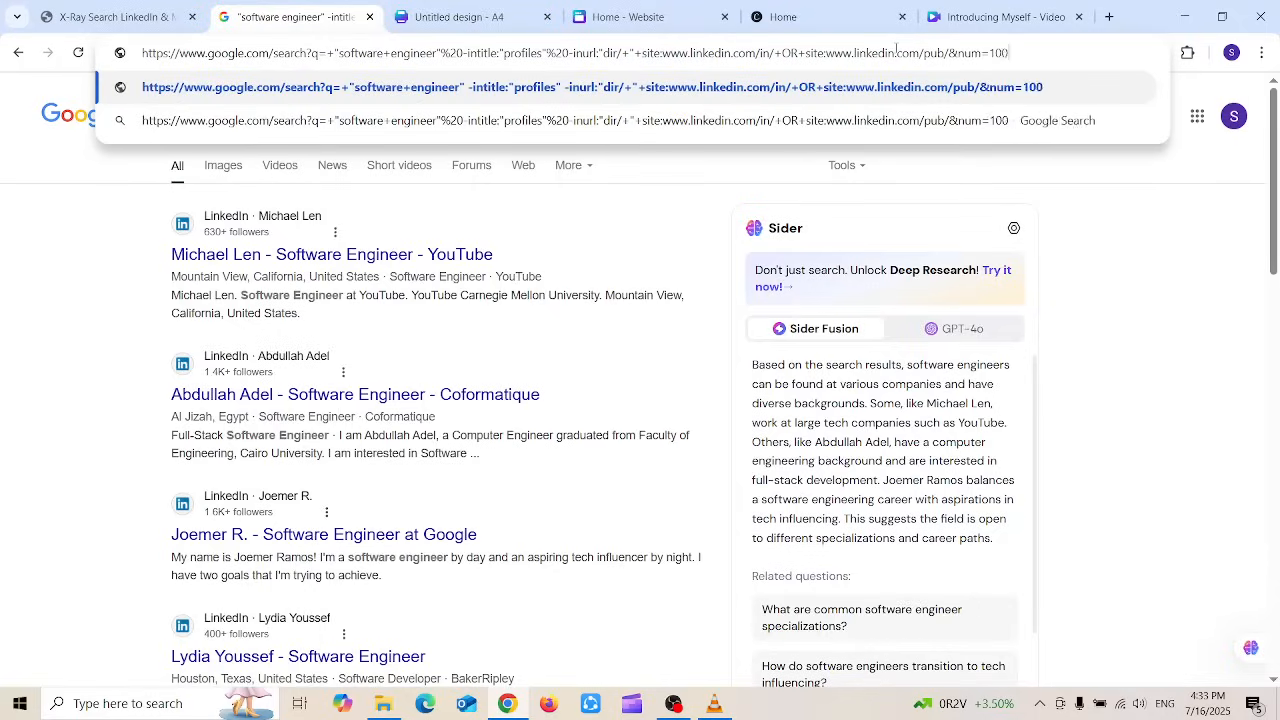
key("Return")
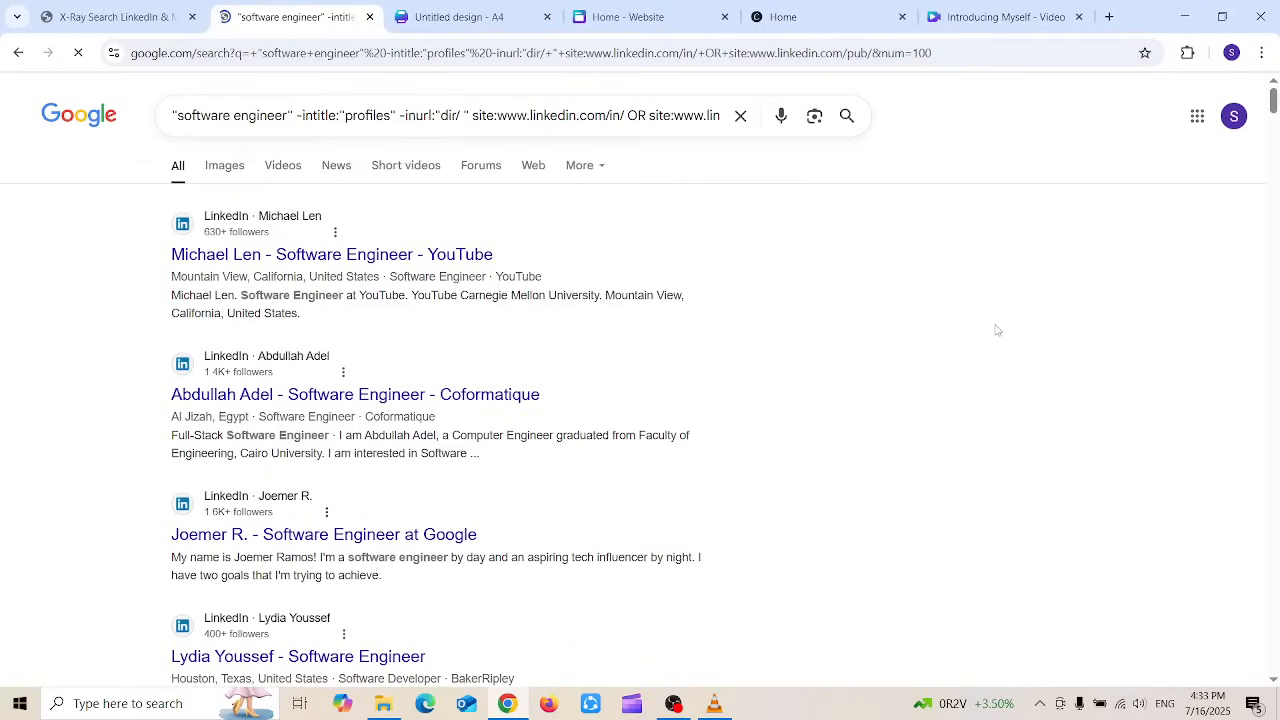
scroll(997, 330, "down", 5)
scroll(997, 330, "down", 20)
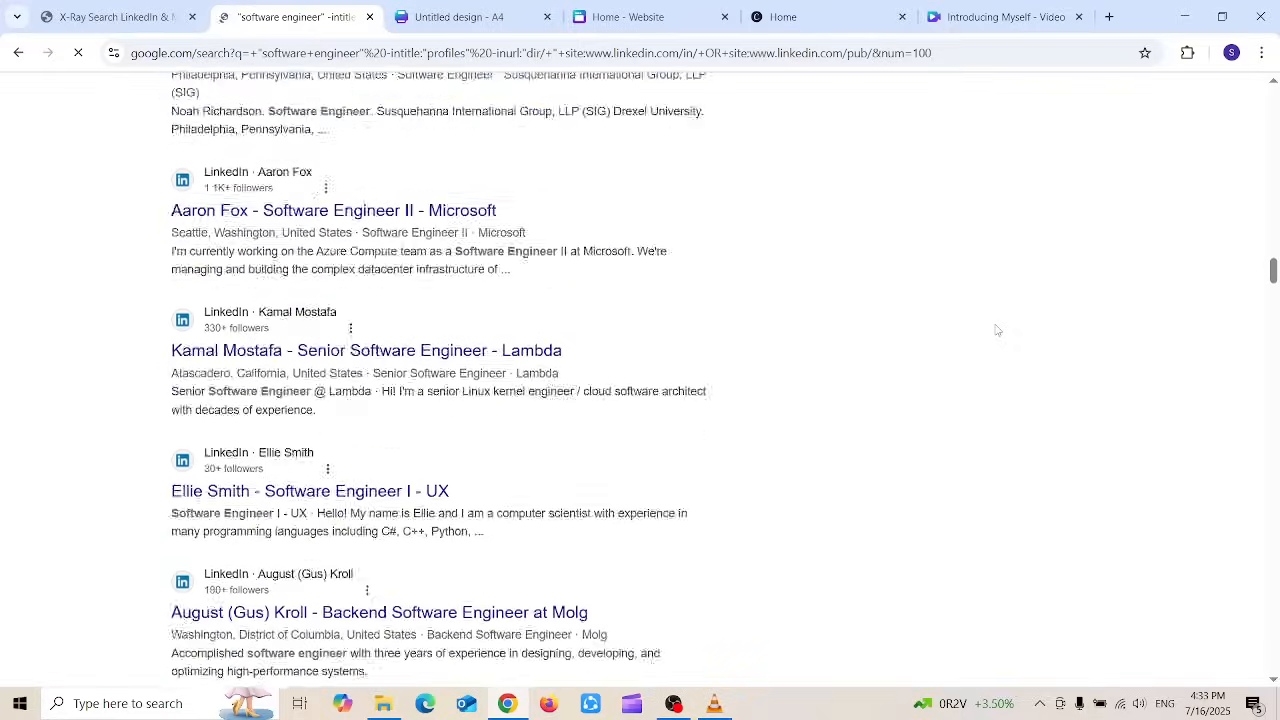
scroll(997, 330, "down", 20)
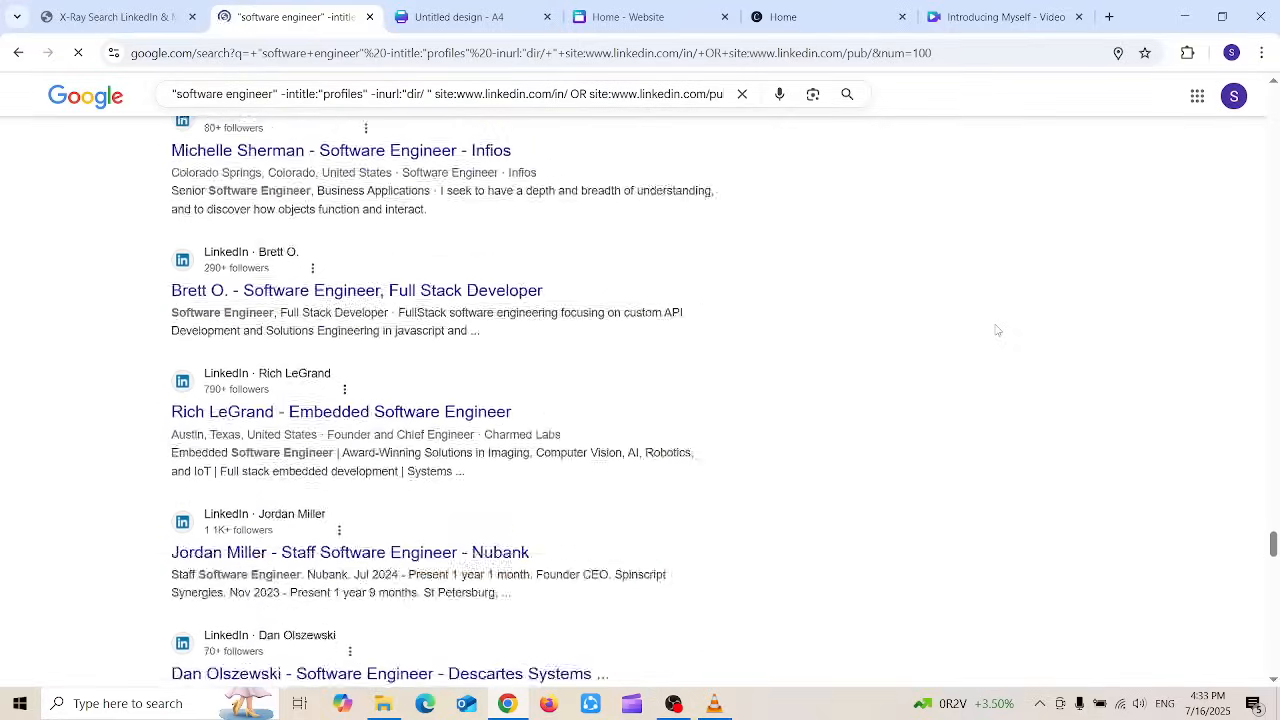
scroll(997, 330, "up", 20)
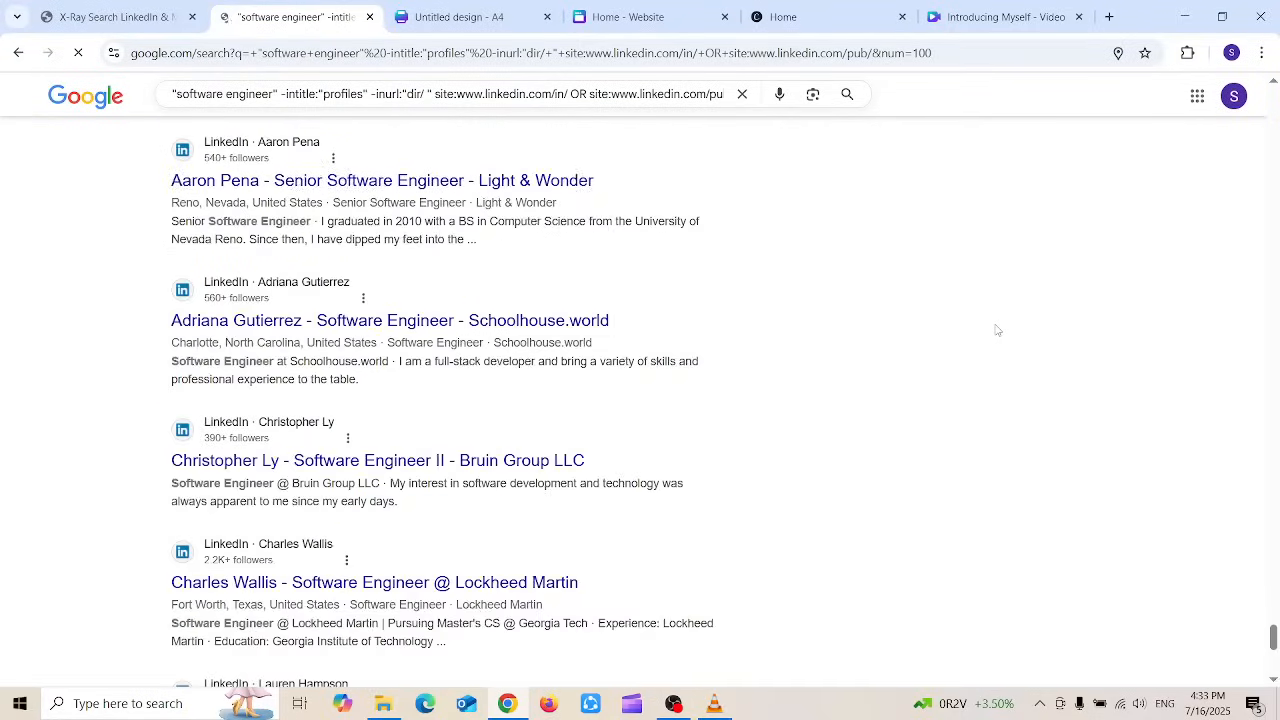
scroll(997, 330, "up", 10)
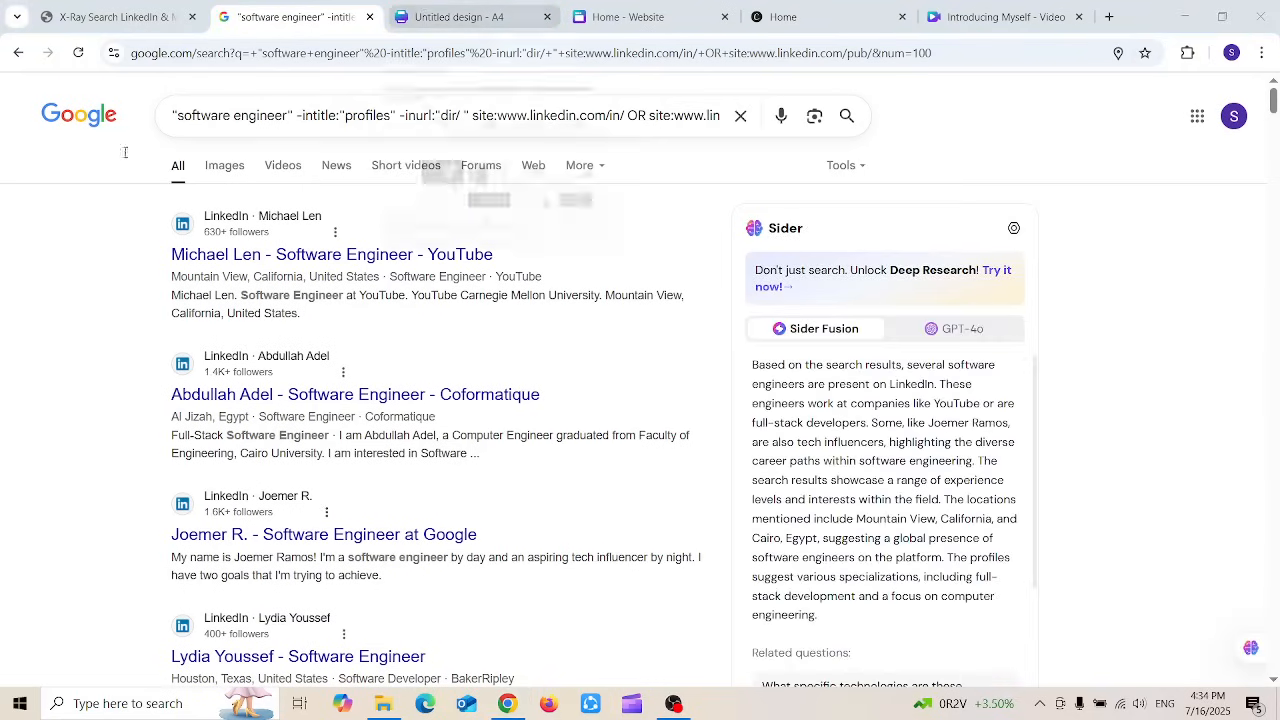
Step: Select all results text, then search 'email extractor lite 1.4' in the former Canva tab
key("ctrl+a")
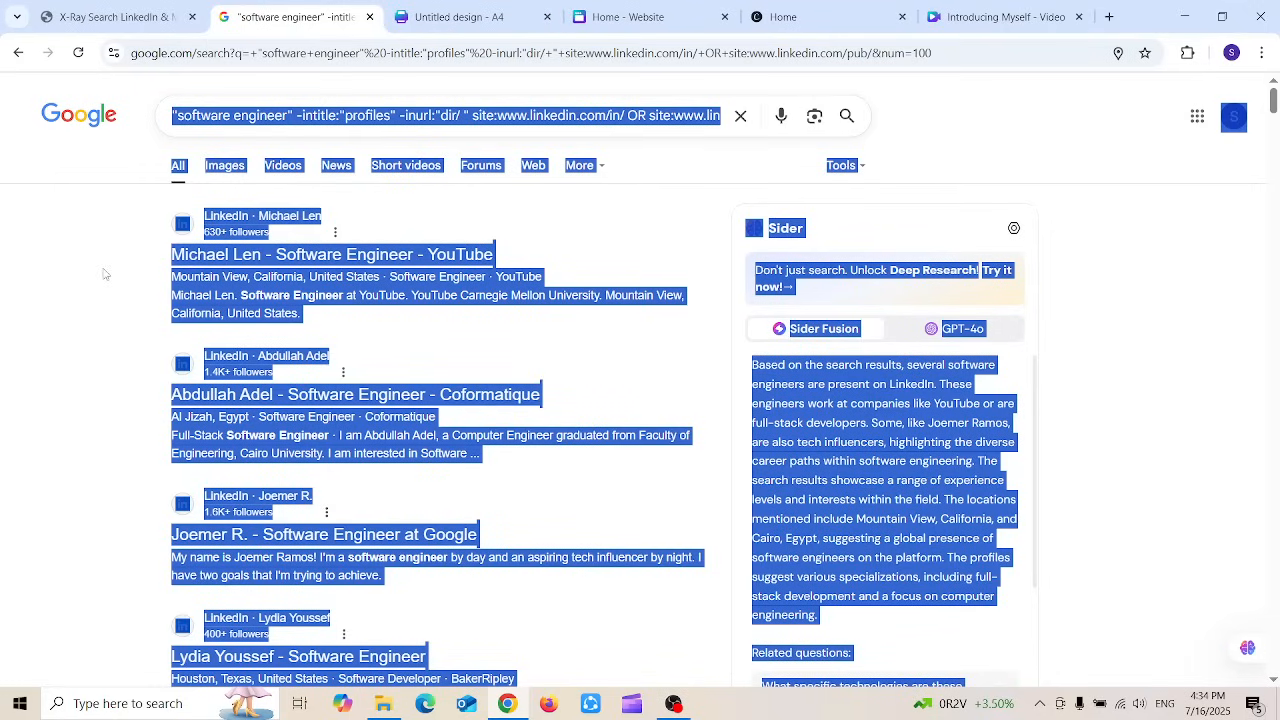
left_click(454, 12)
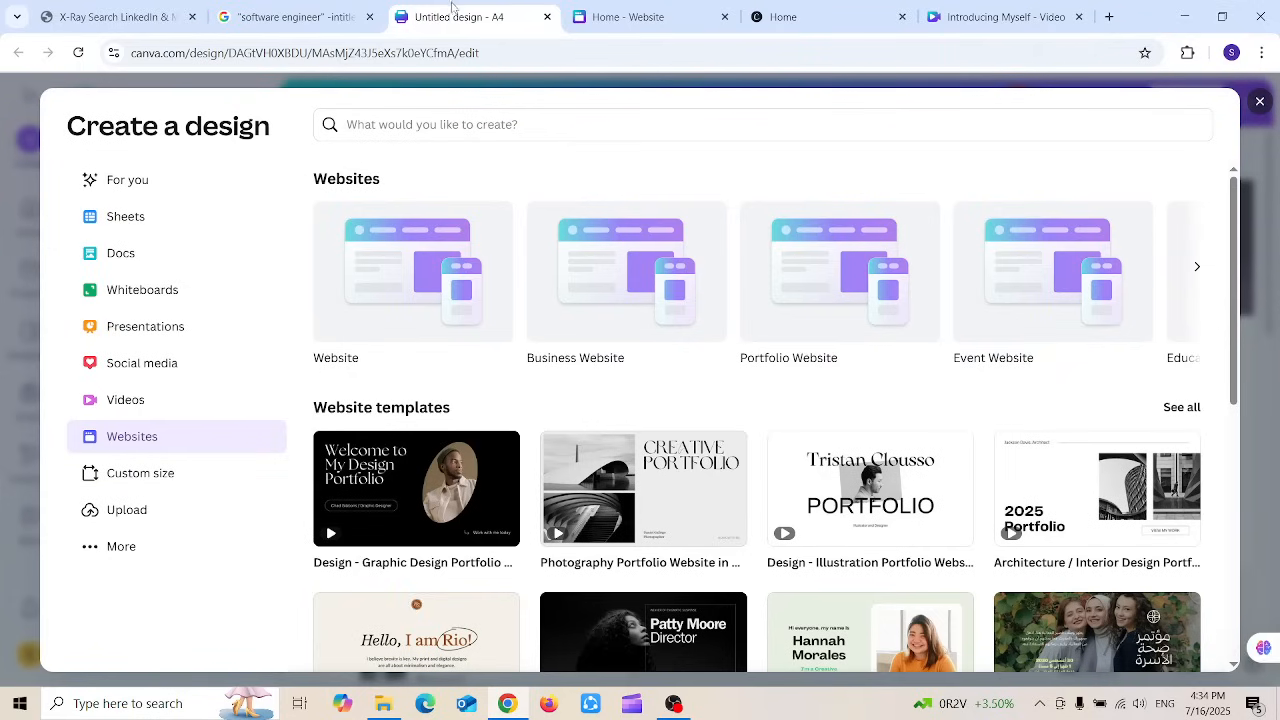
left_click(422, 53)
type("exmai")
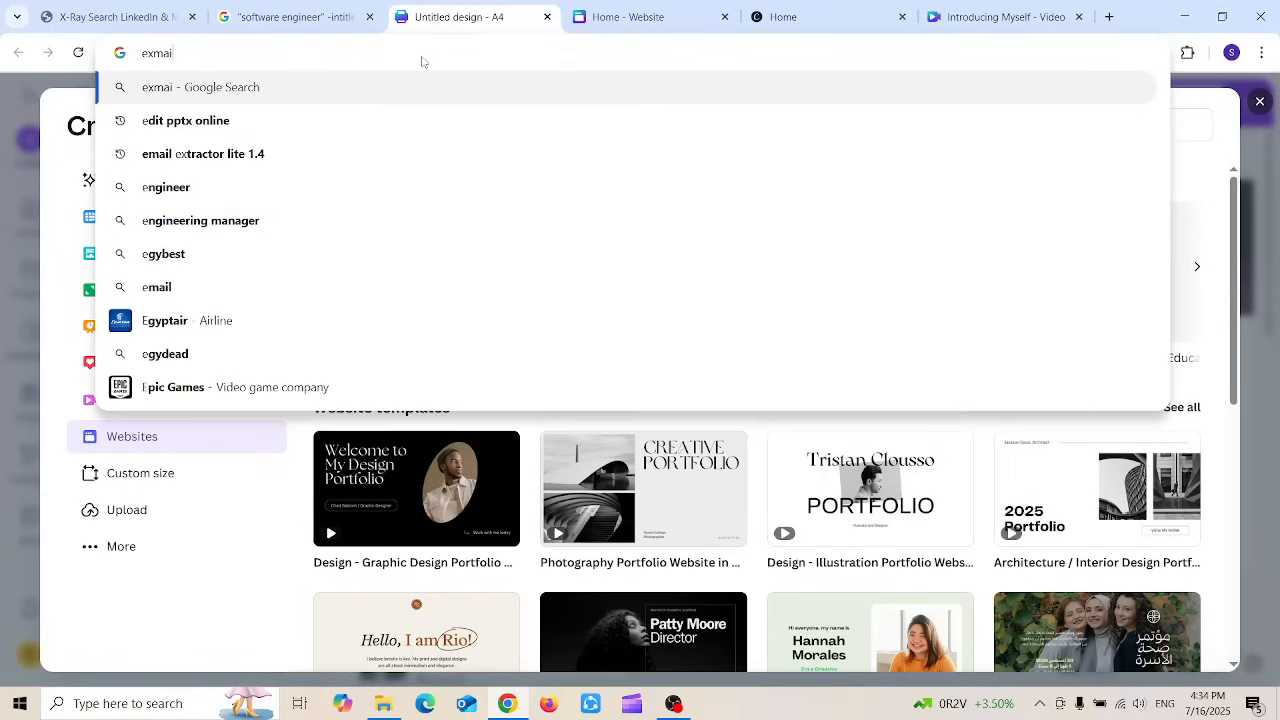
key("BackSpace")
key("BackSpace")
key("BackSpace")
key("BackSpace")
key("BackSpace")
type("r")
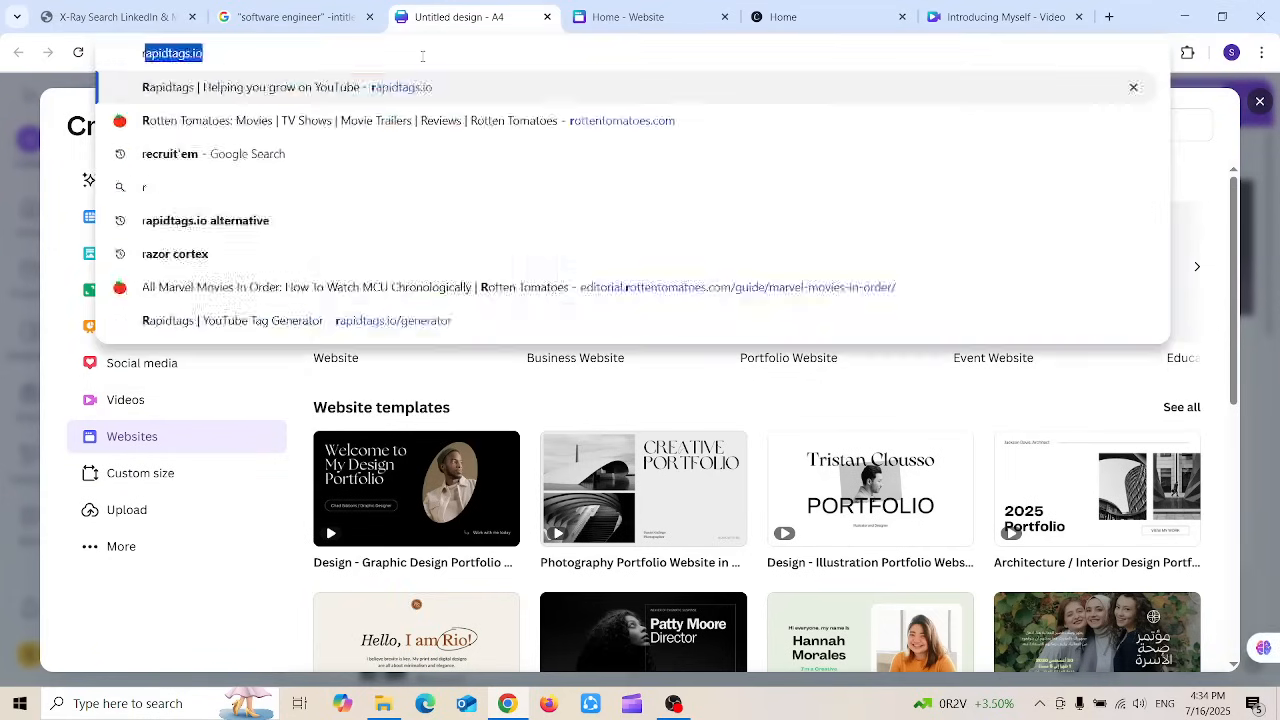
type("m")
key("BackSpace")
key("BackSpace")
type("email e")
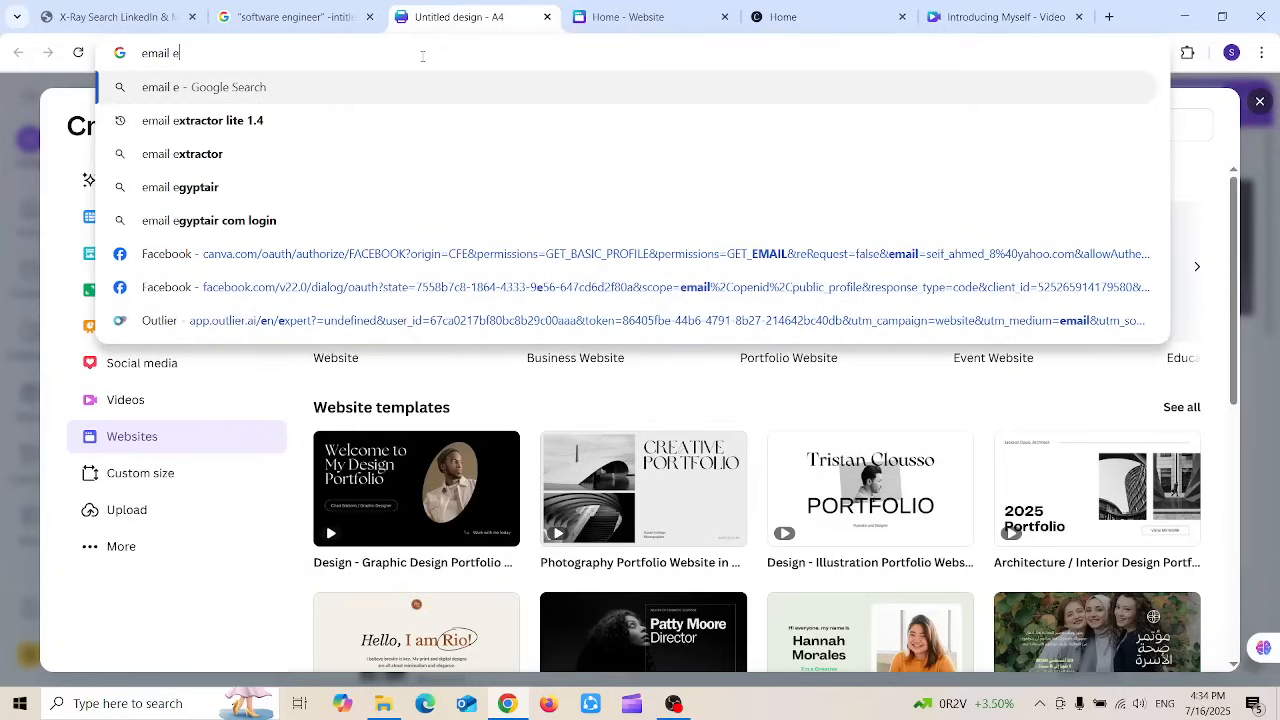
key("Down")
key("Return")
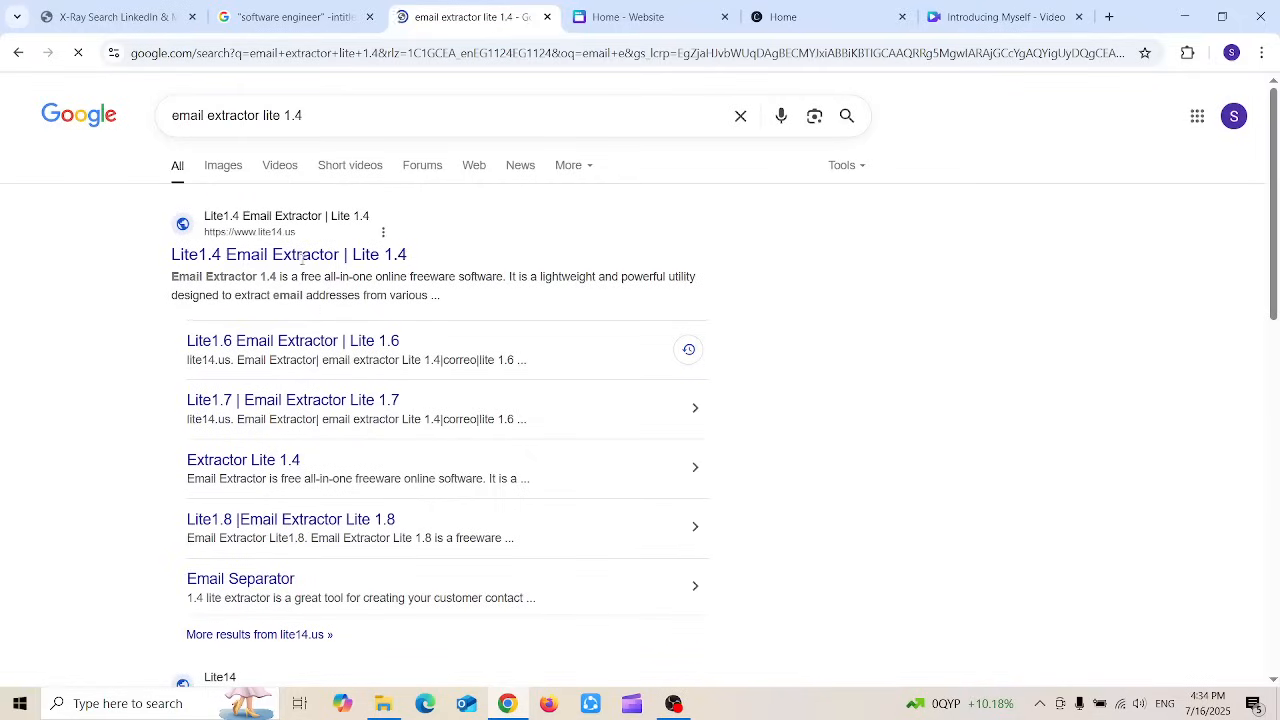
Step: Paste the Google results into Lite1.4 Email Extractor, choose the New Line separator, and extract
left_click(301, 258)
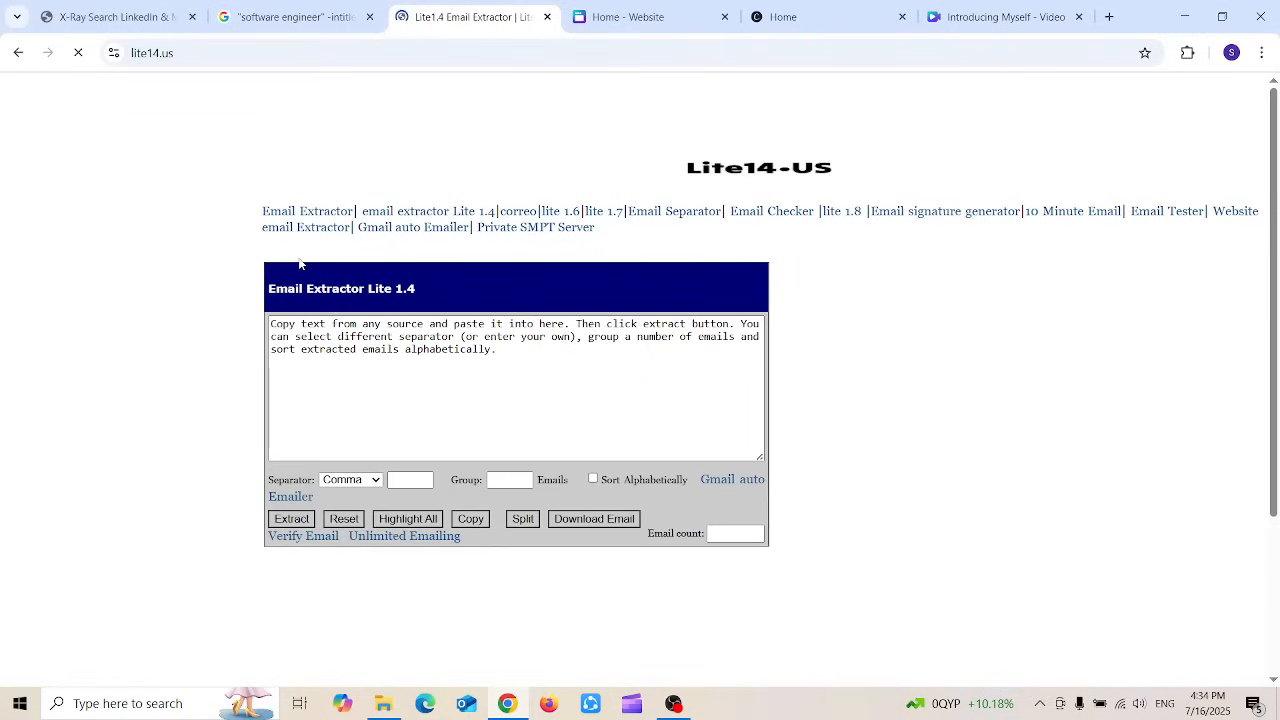
left_click(528, 357)
key("ctrl+v")
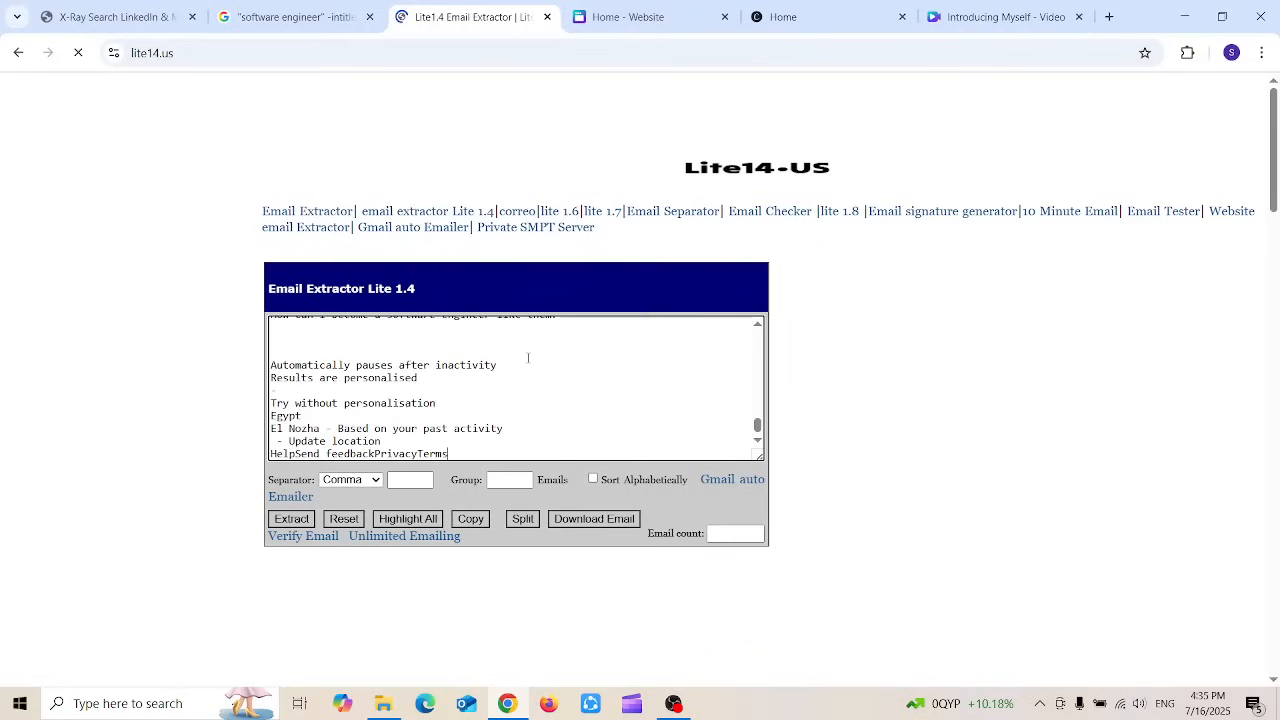
left_click(378, 483)
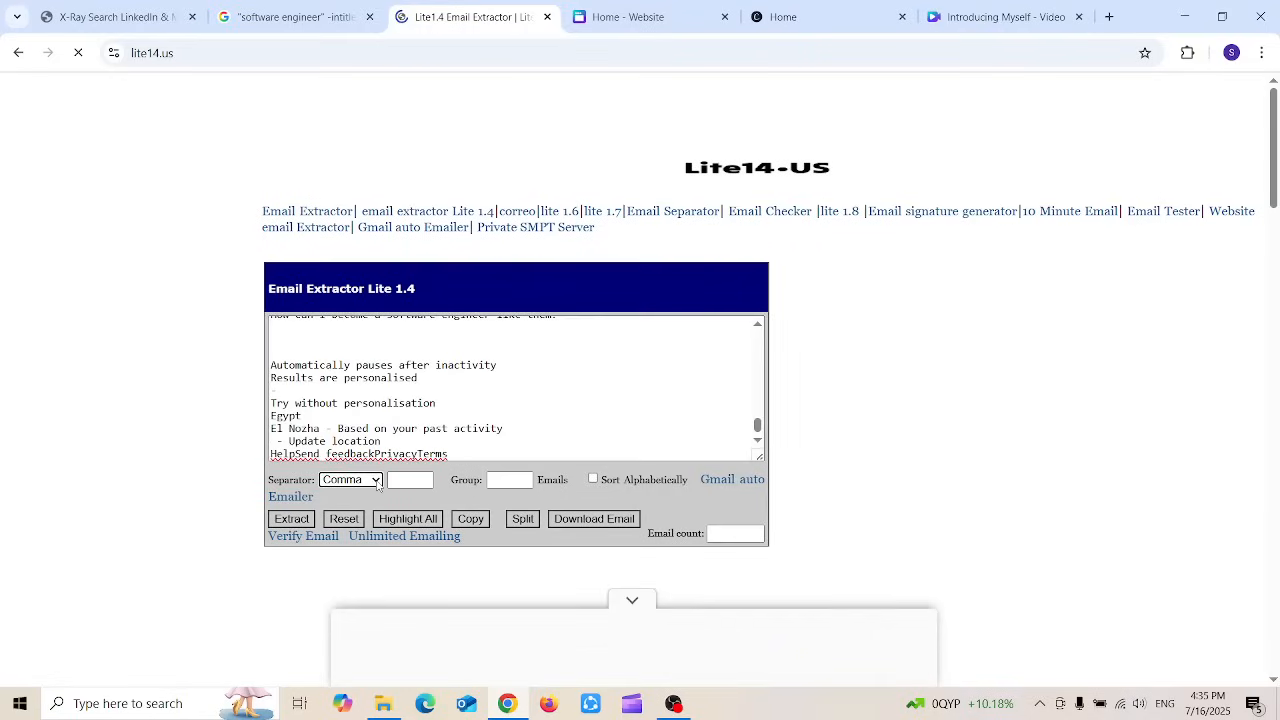
left_click(378, 483)
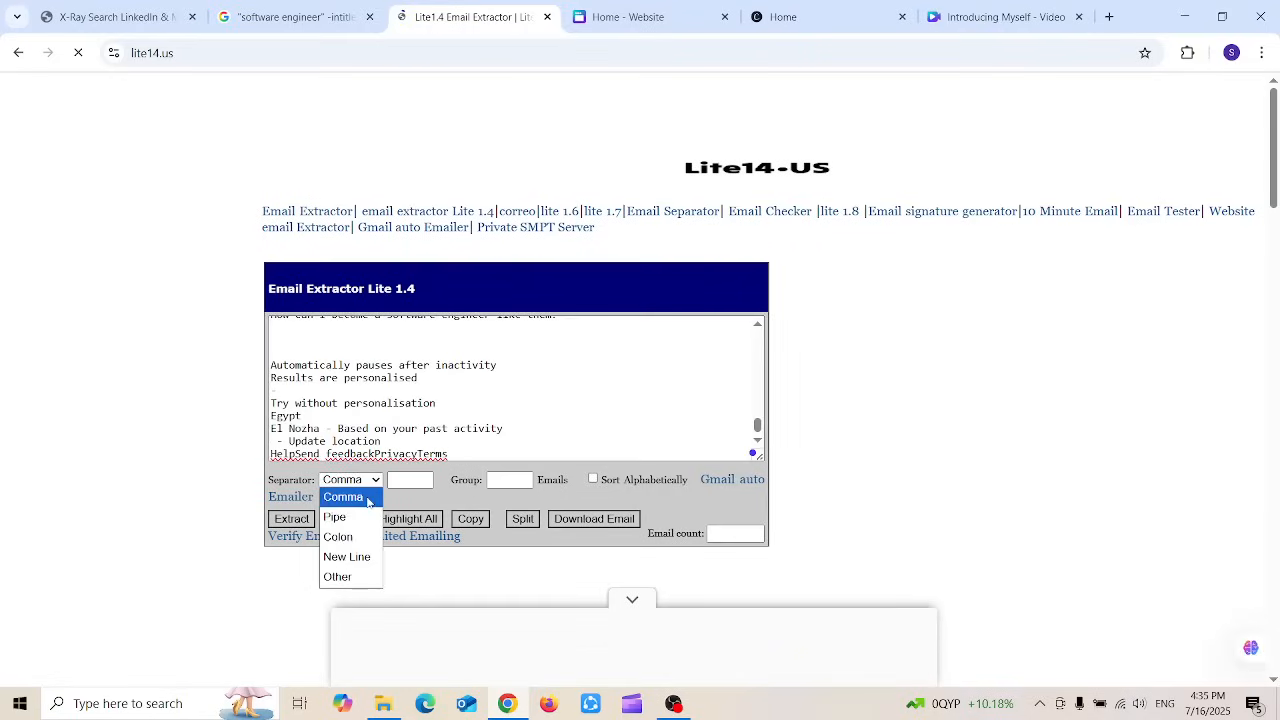
left_click(349, 556)
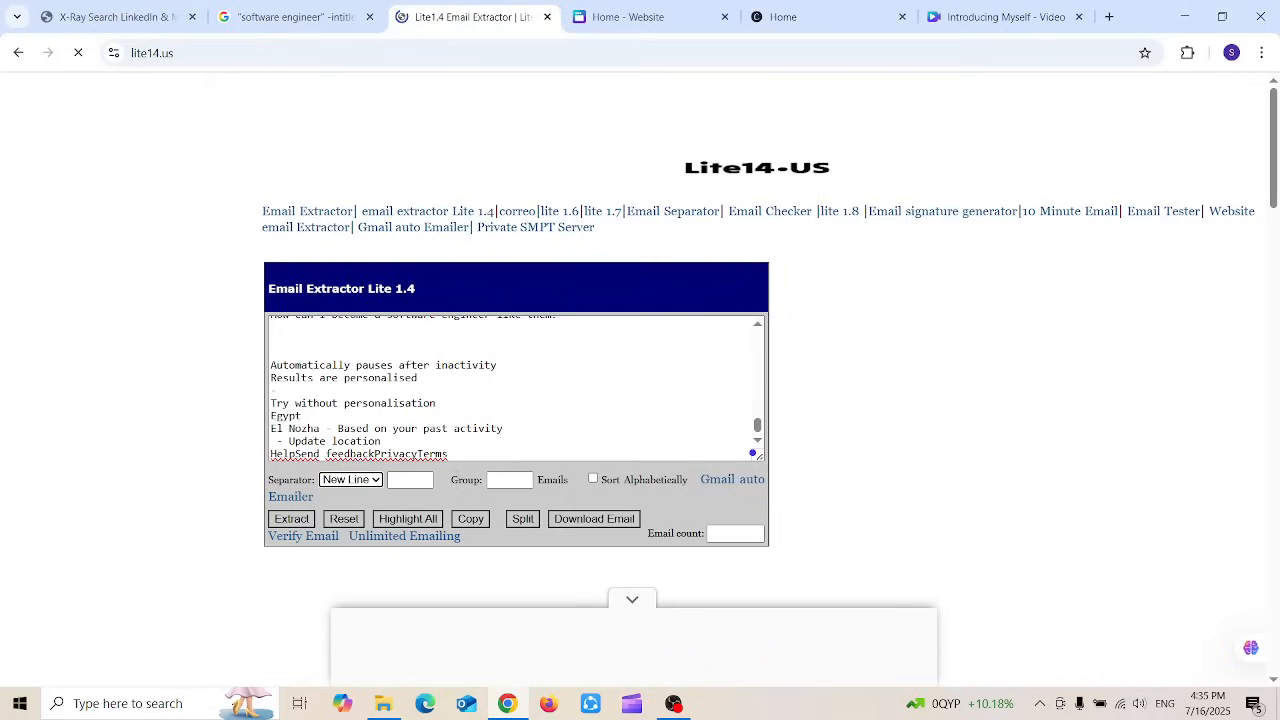
left_click(304, 519)
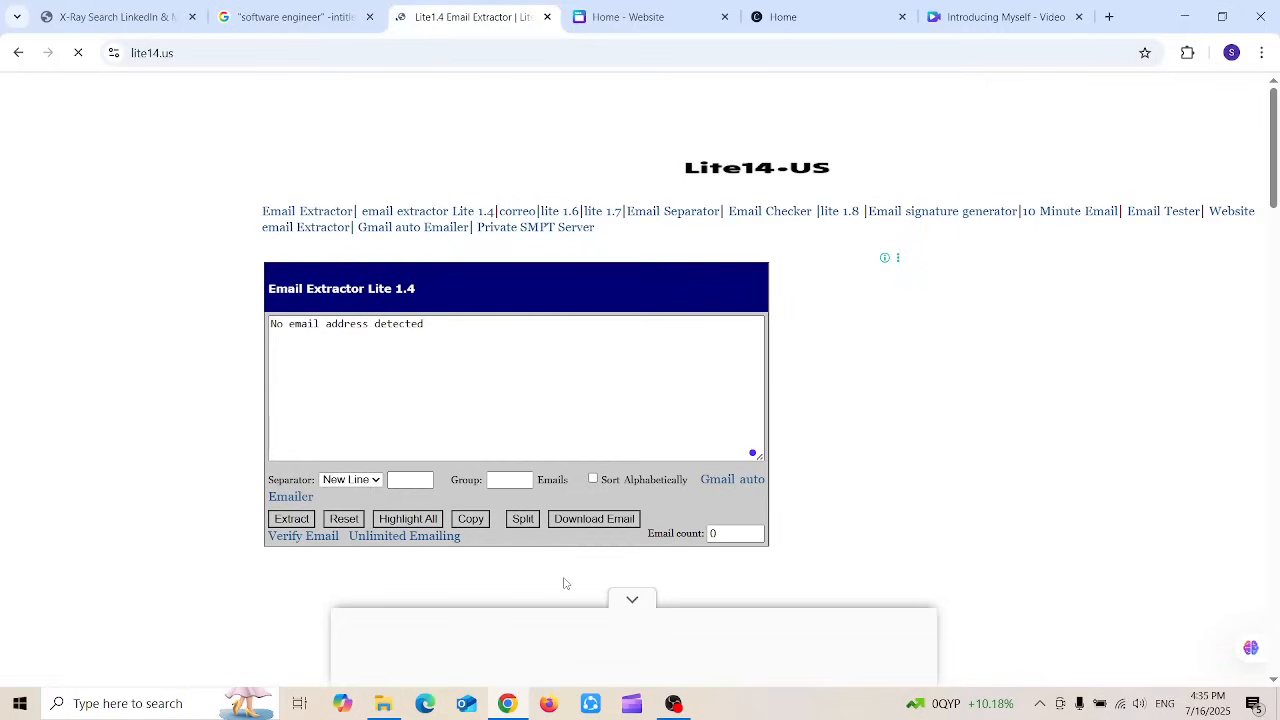
left_click(427, 368)
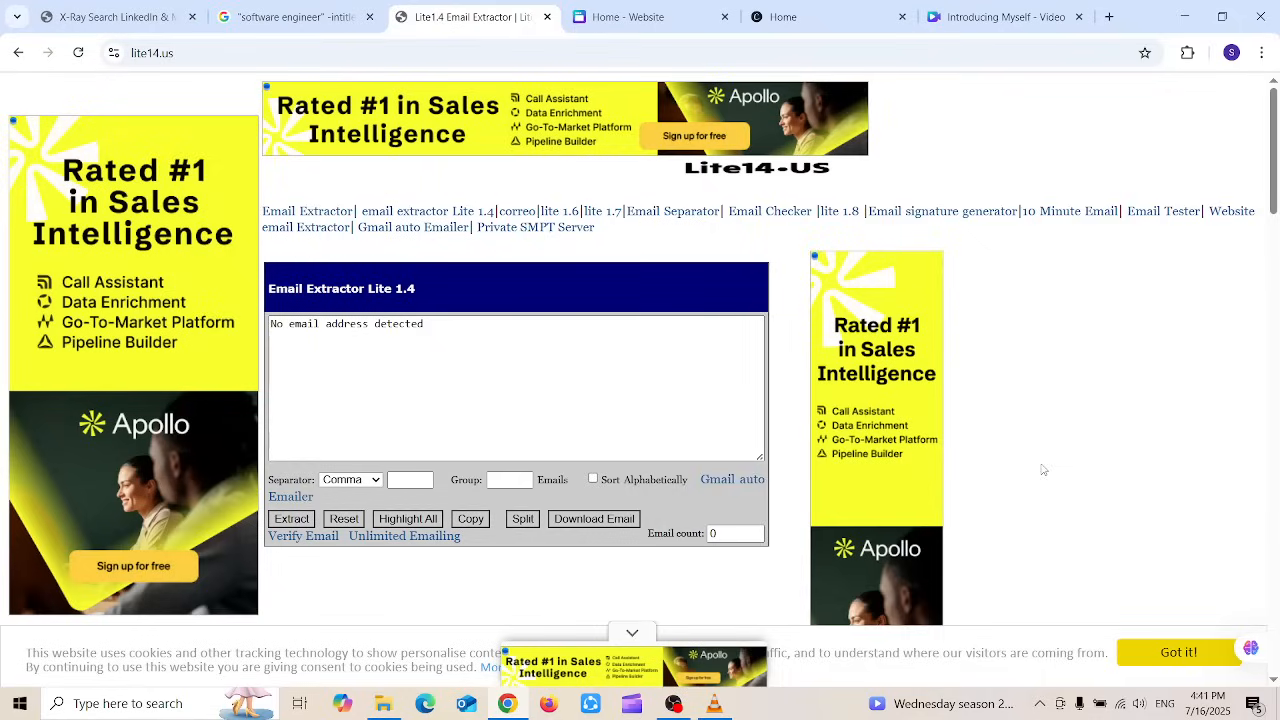
Step: Add gmail.com as an include keyword in the Recruit'em X-Ray form and run the LinkedIn search
left_click(137, 6)
left_click(176, 598)
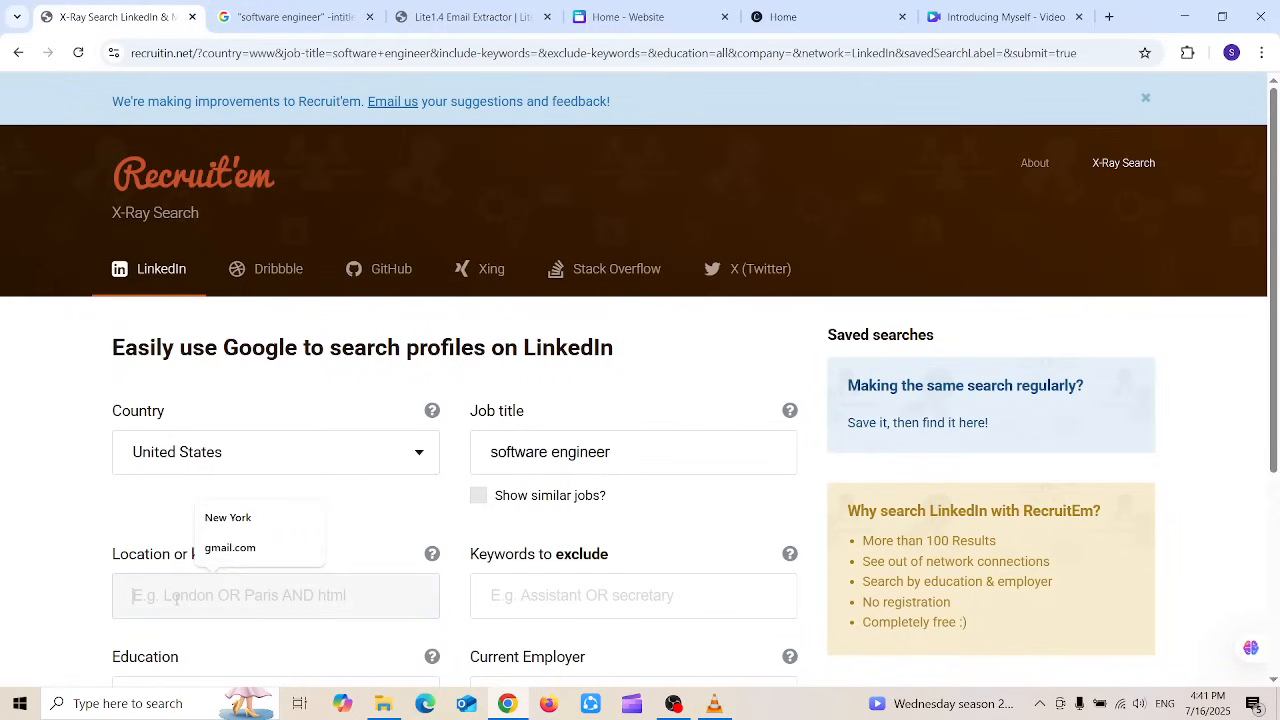
left_click(40, 592)
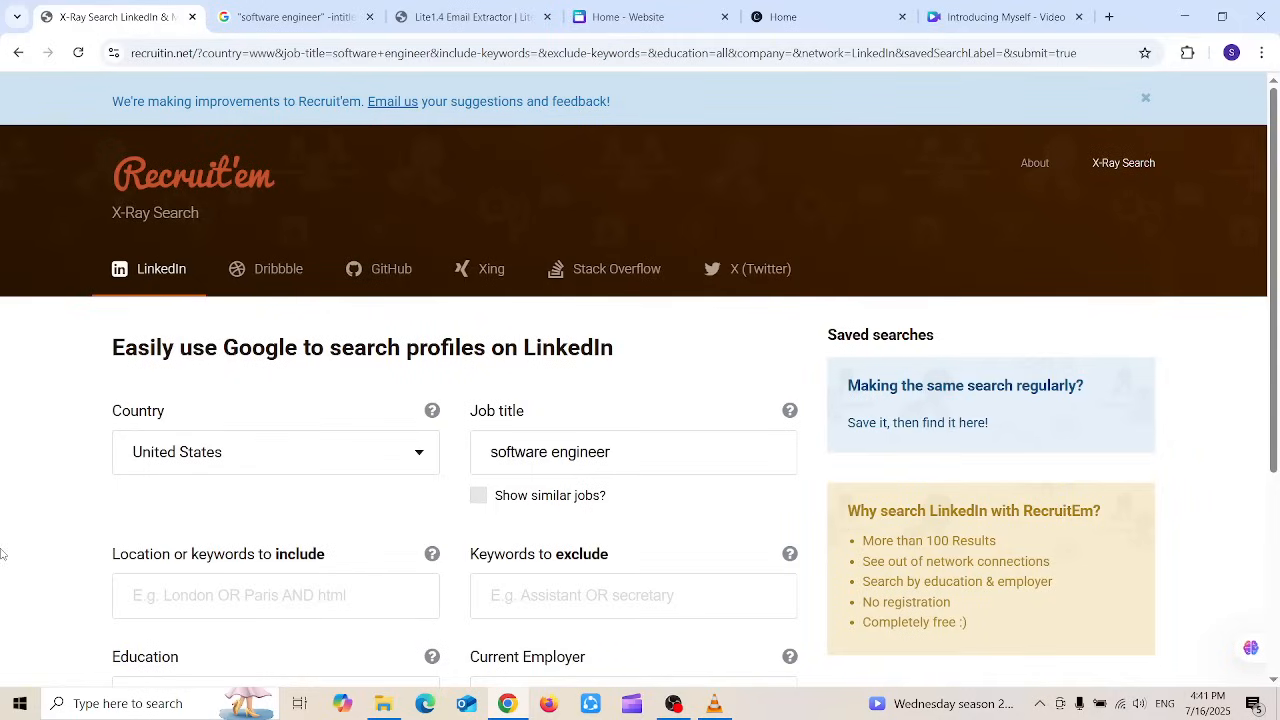
left_click(204, 597)
type("gmail.com")
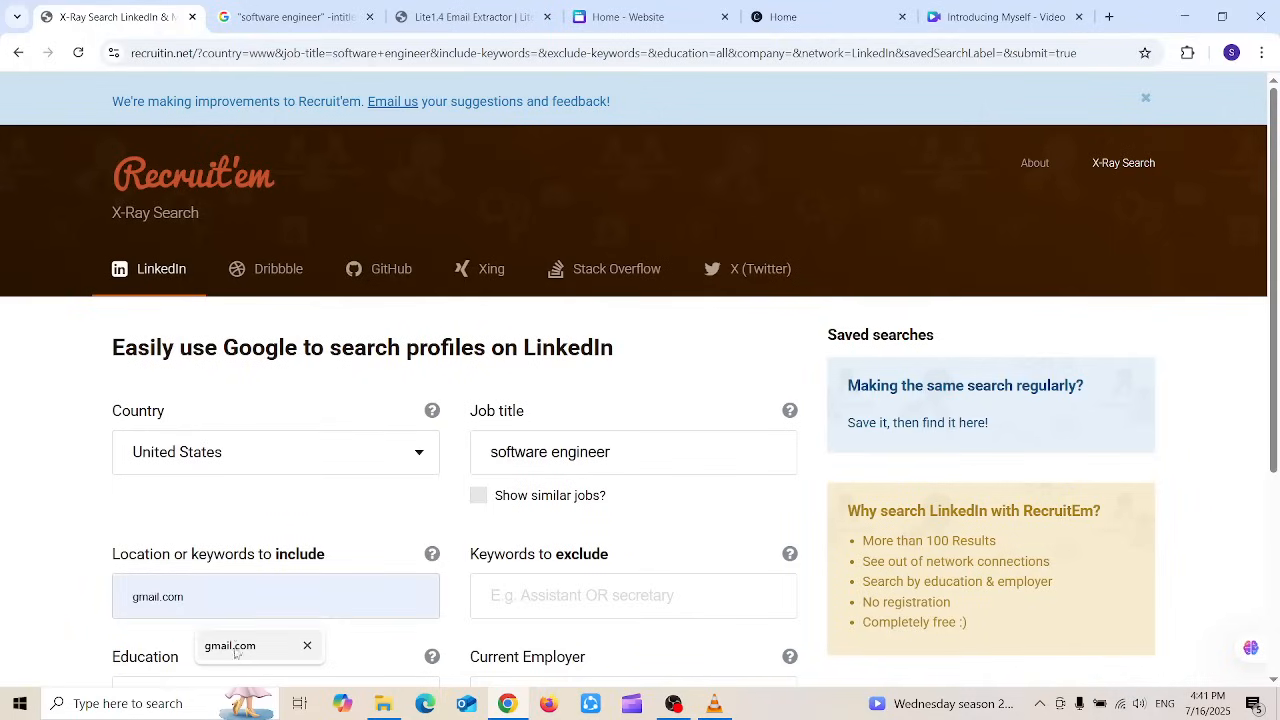
left_click(230, 645)
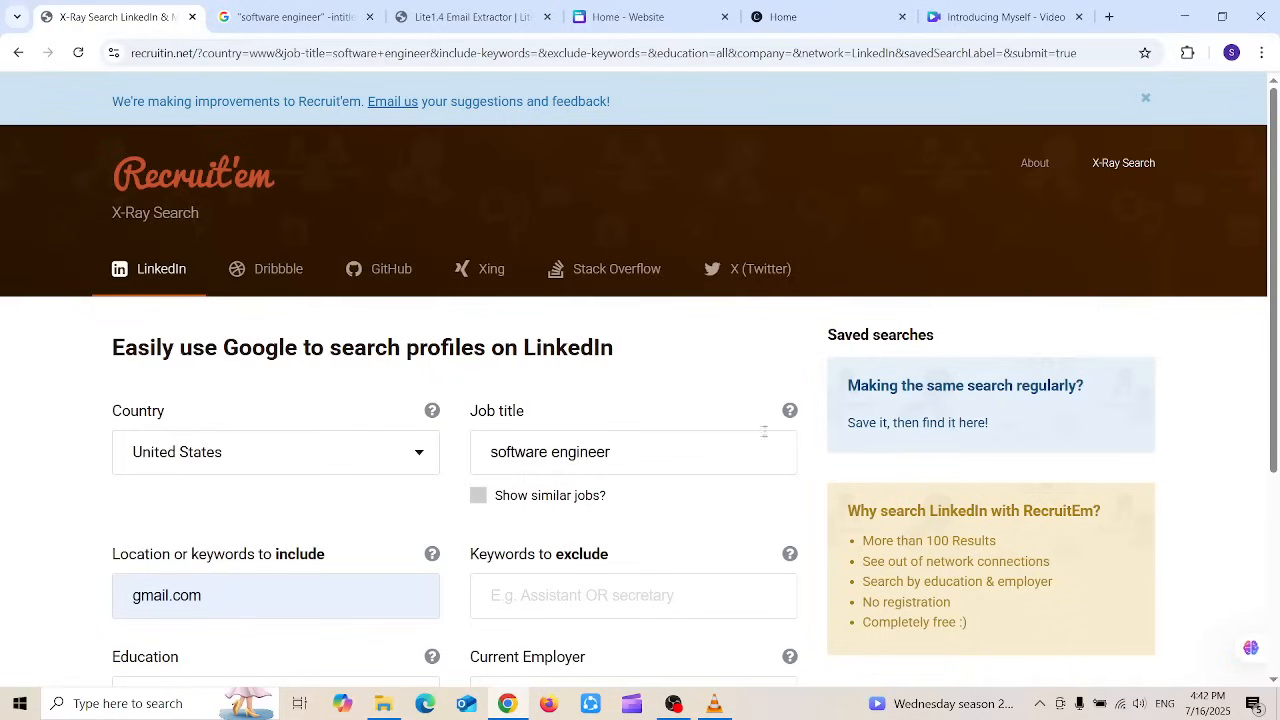
left_click_drag(1272, 242, 1126, 486)
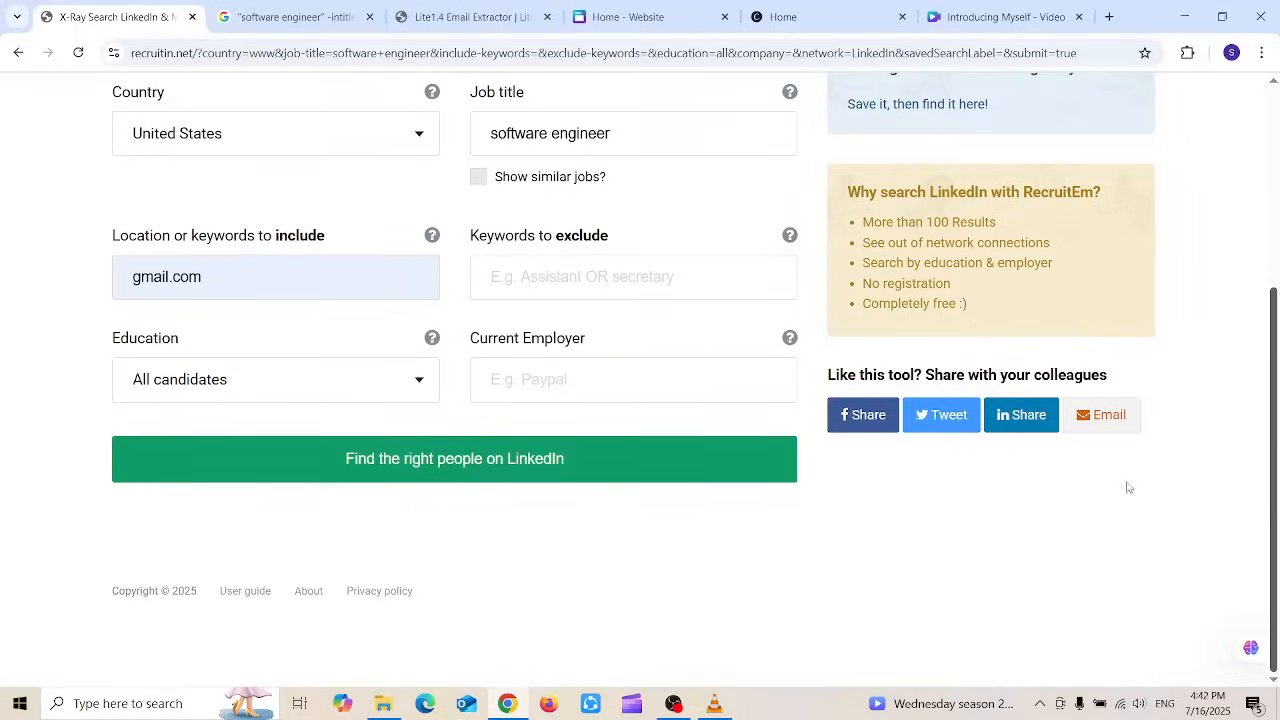
left_click(474, 446)
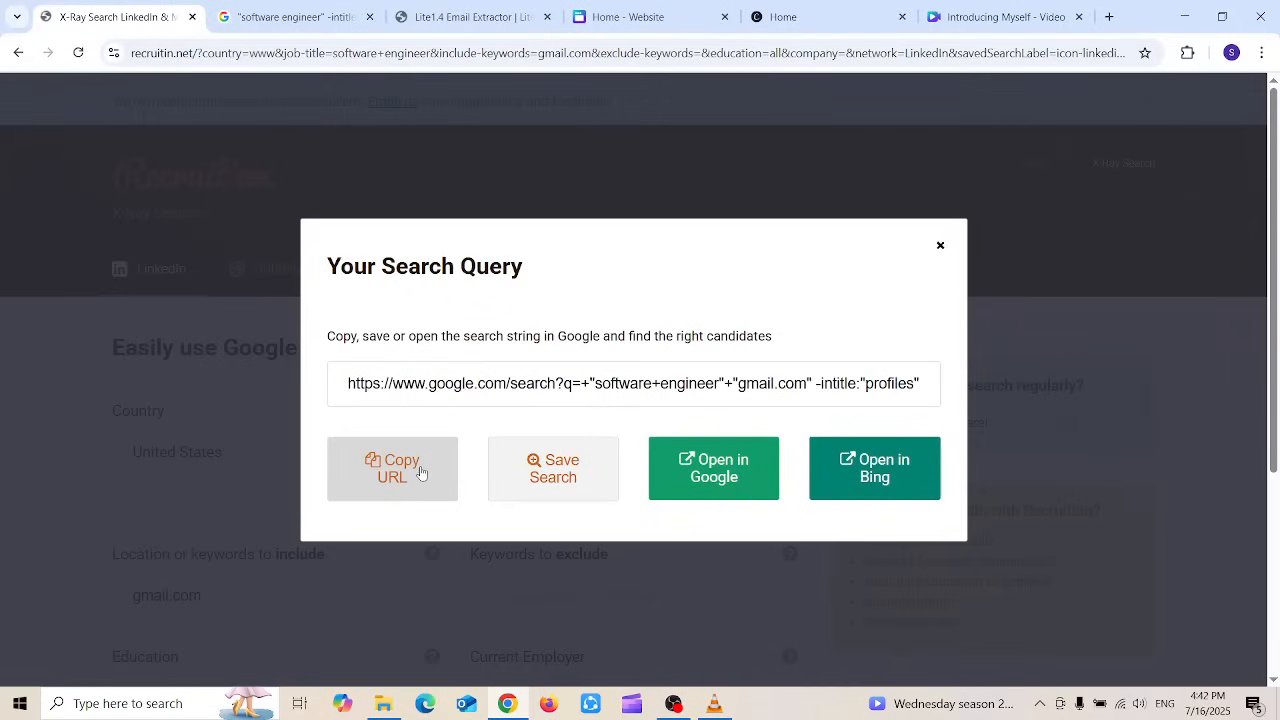
Step: Copy the generated gmail.com search link and load it in the Google tab
left_click(418, 467)
left_click(280, 17)
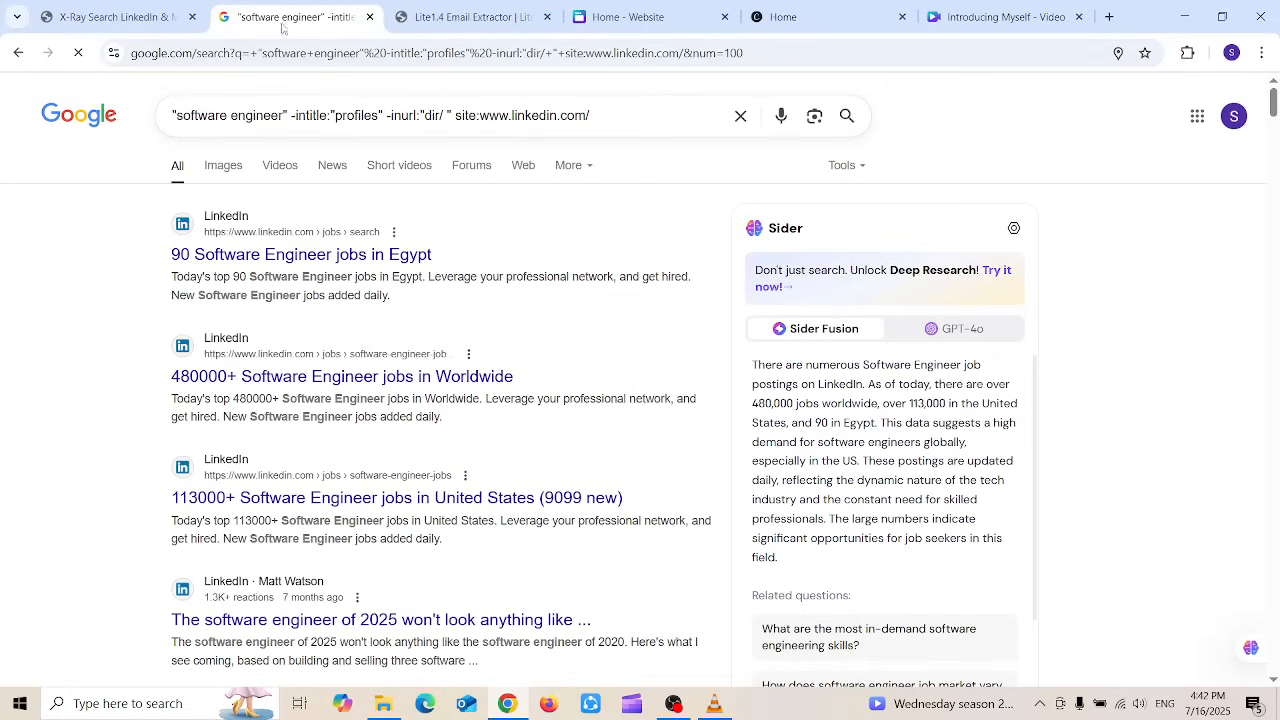
left_click(281, 53)
key("ctrl+v")
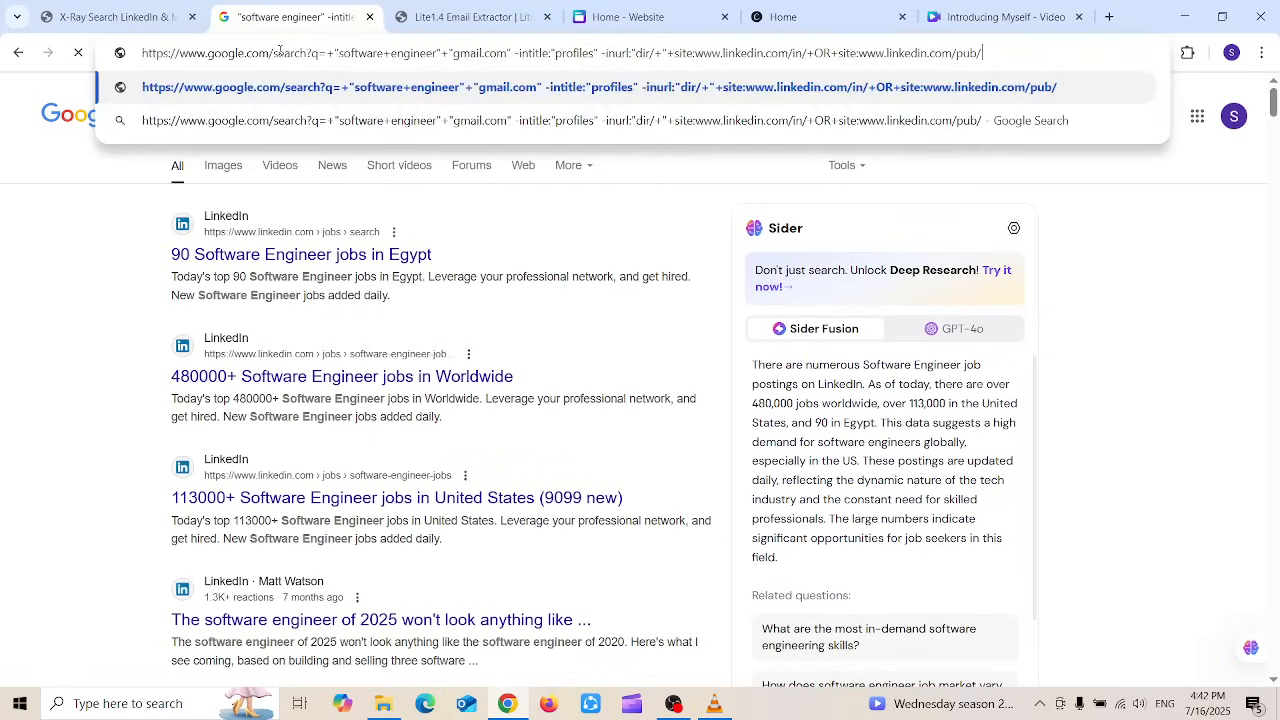
key("Return")
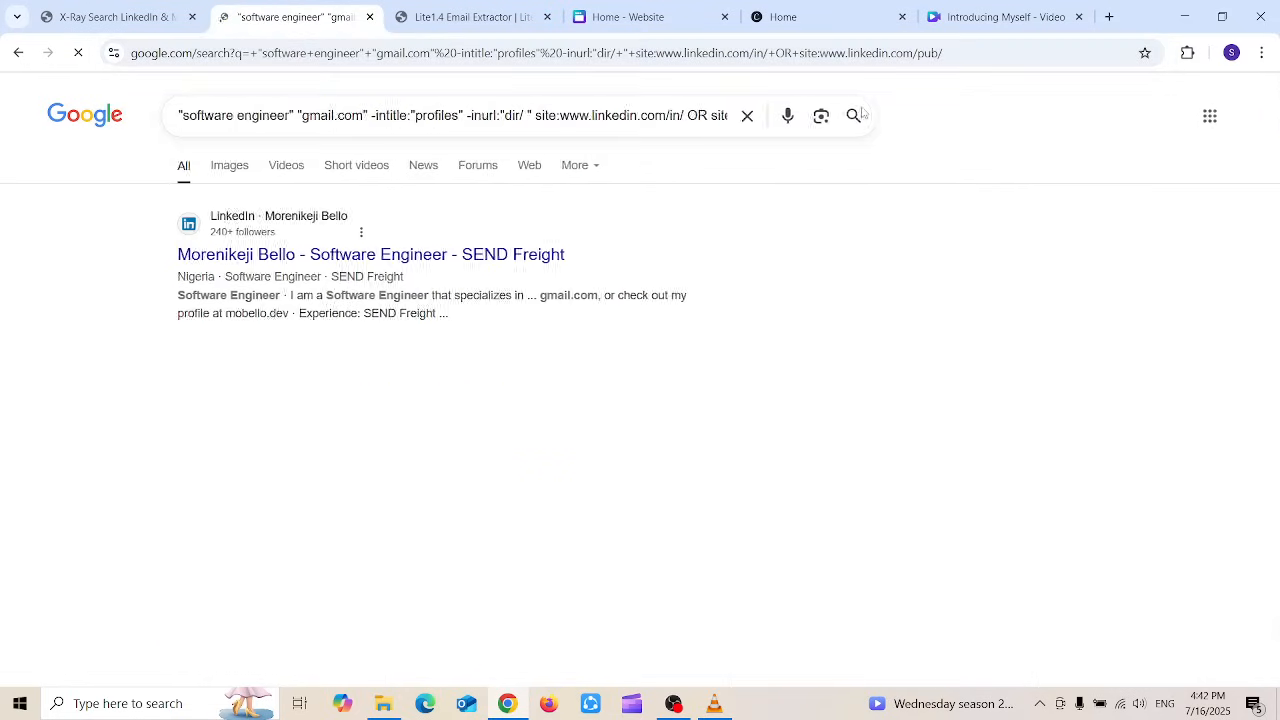
Step: Reload the search with &num=100 for 100 results per page and select all page text
left_click(979, 50)
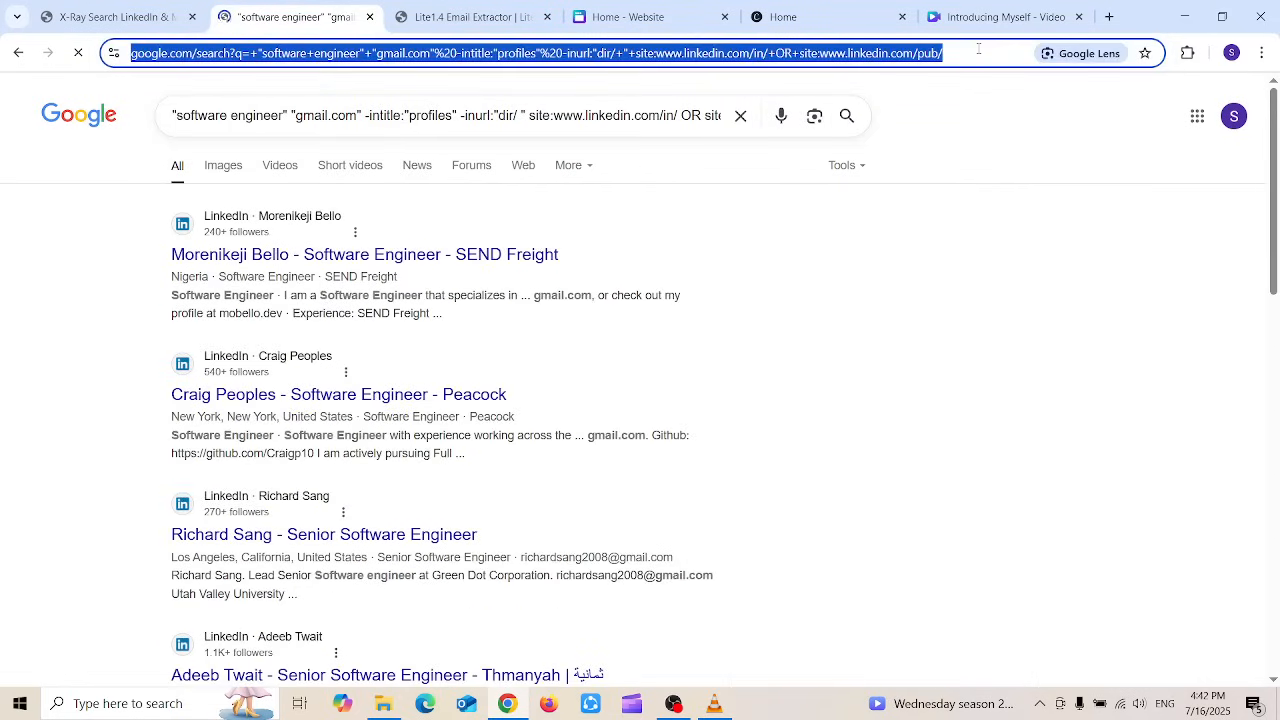
left_click(979, 50)
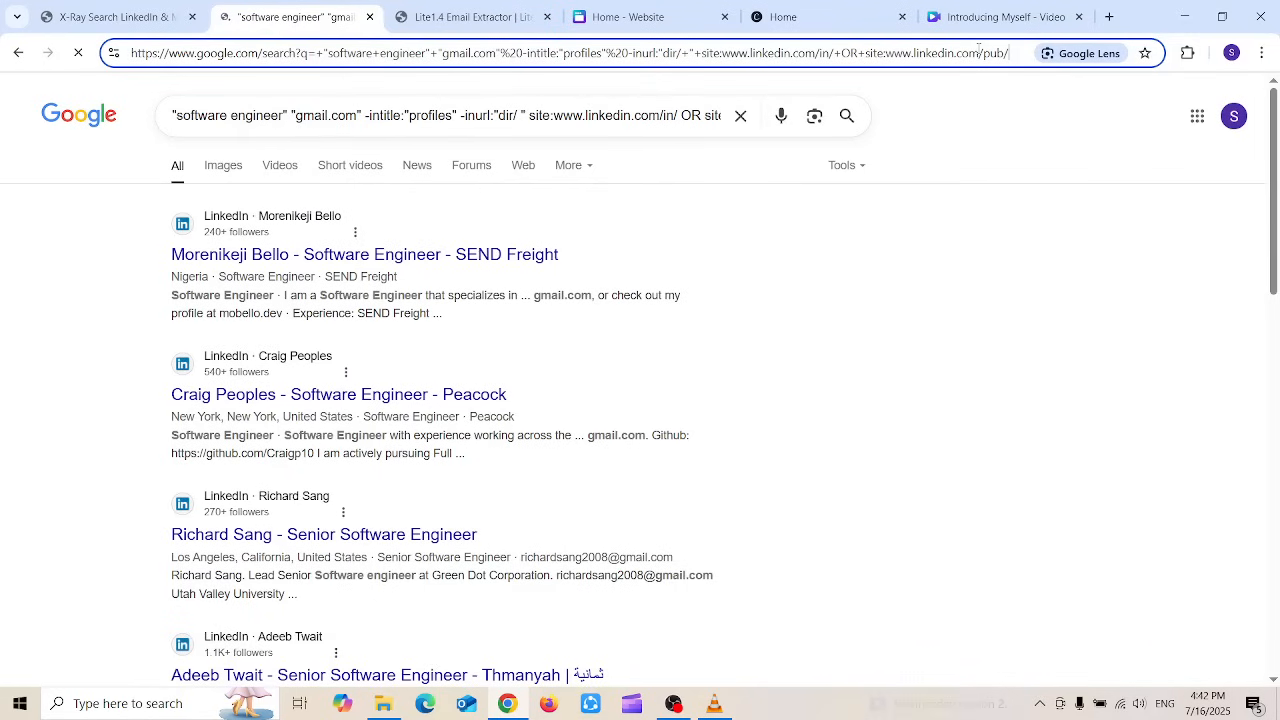
type("&num")
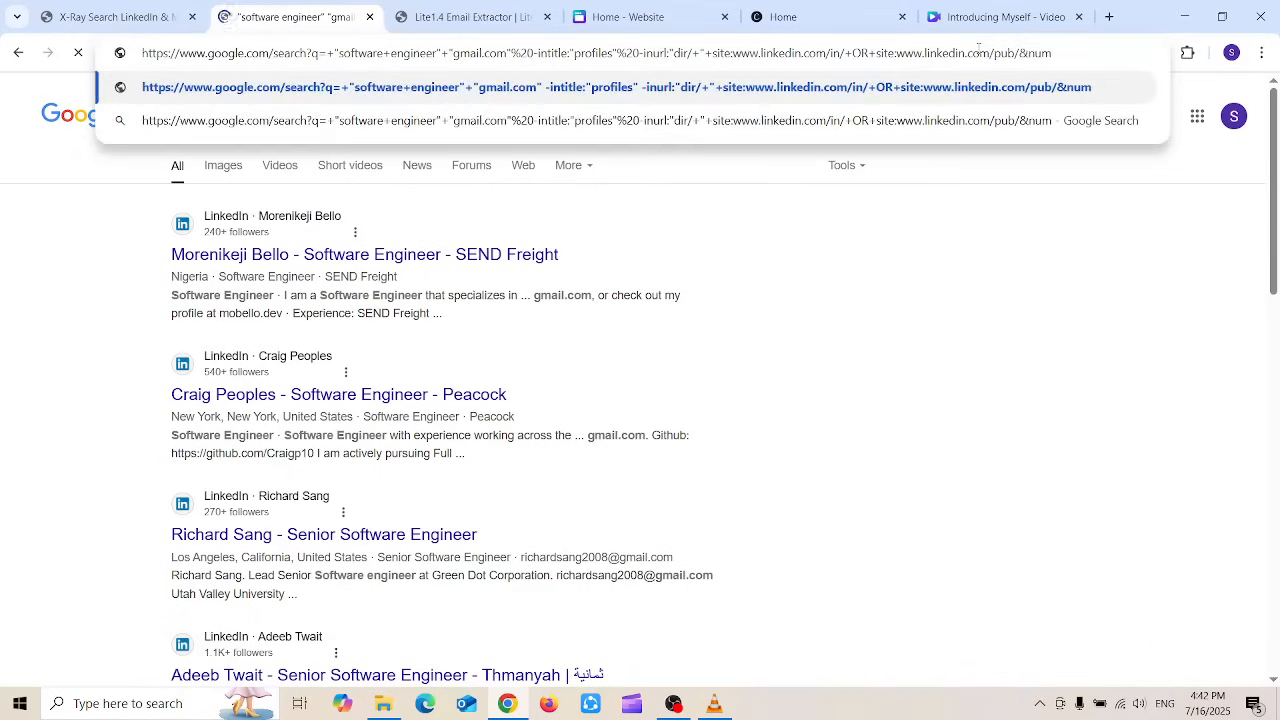
type("=100")
key("Return")
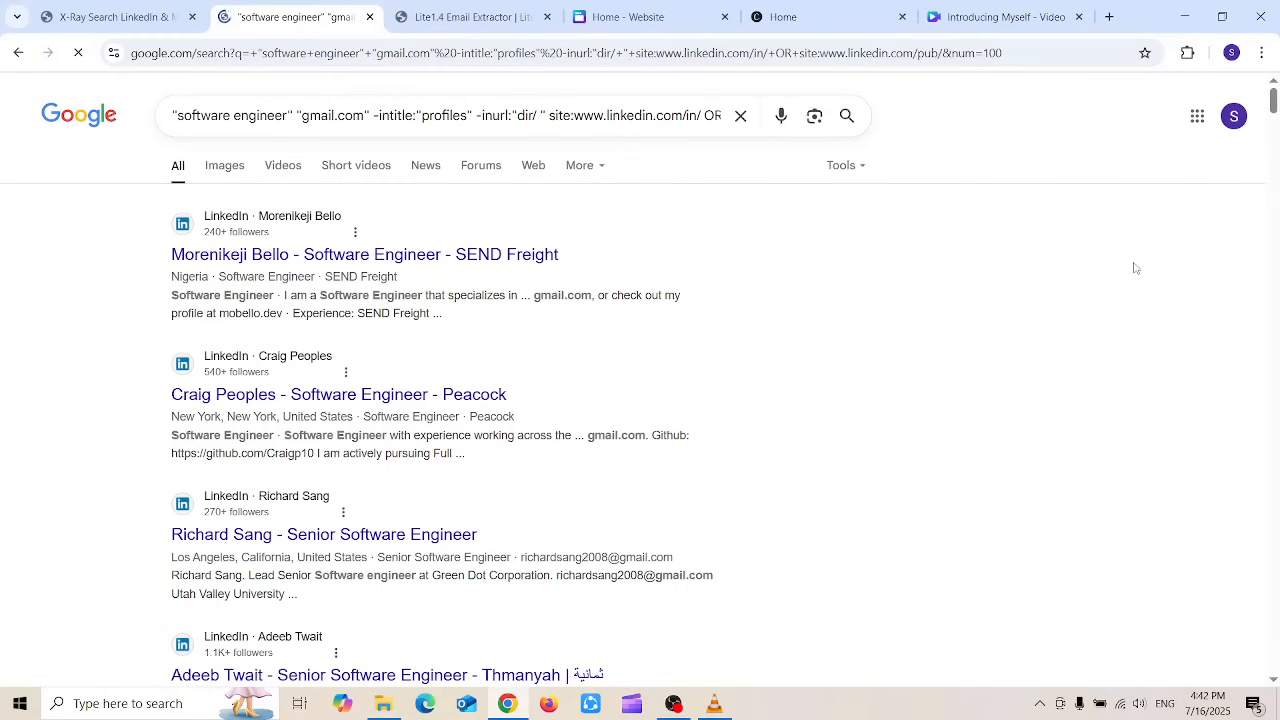
key("ctrl+a")
key("ctrl+Tab")
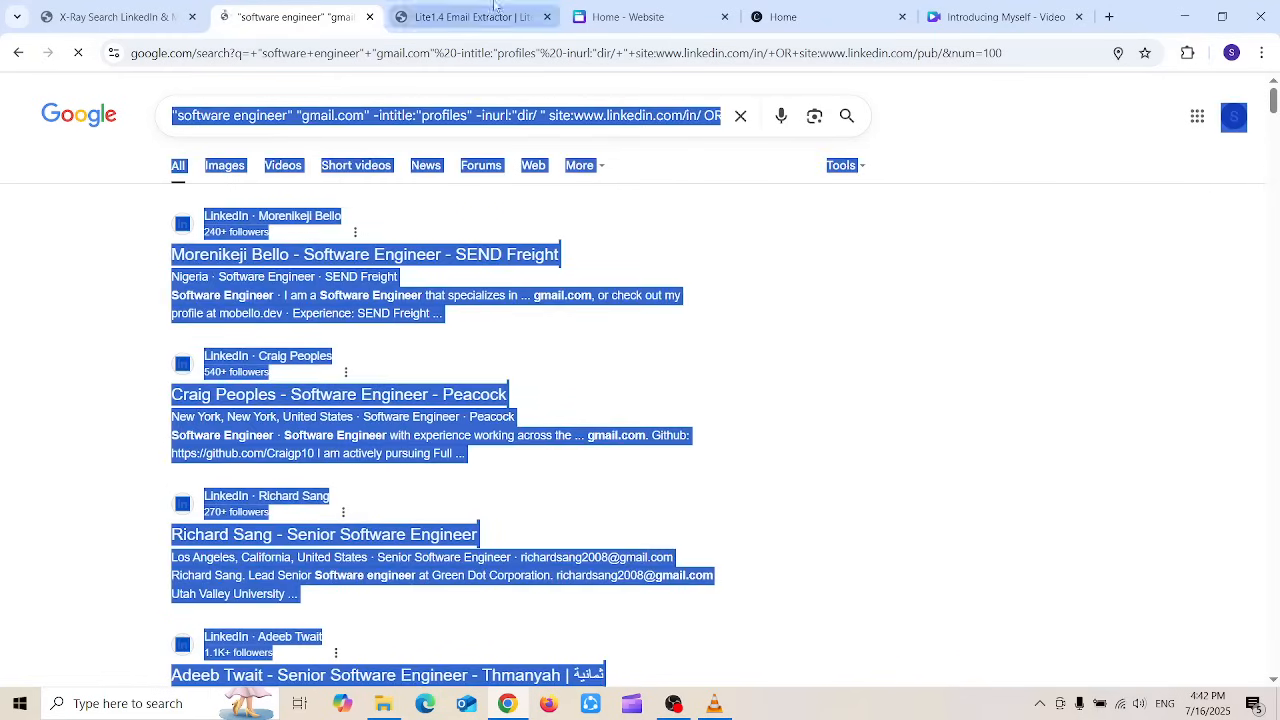
Step: Paste the gmail.com results into the extractor, extract 40 emails one per line, and copy them
left_click(450, 348)
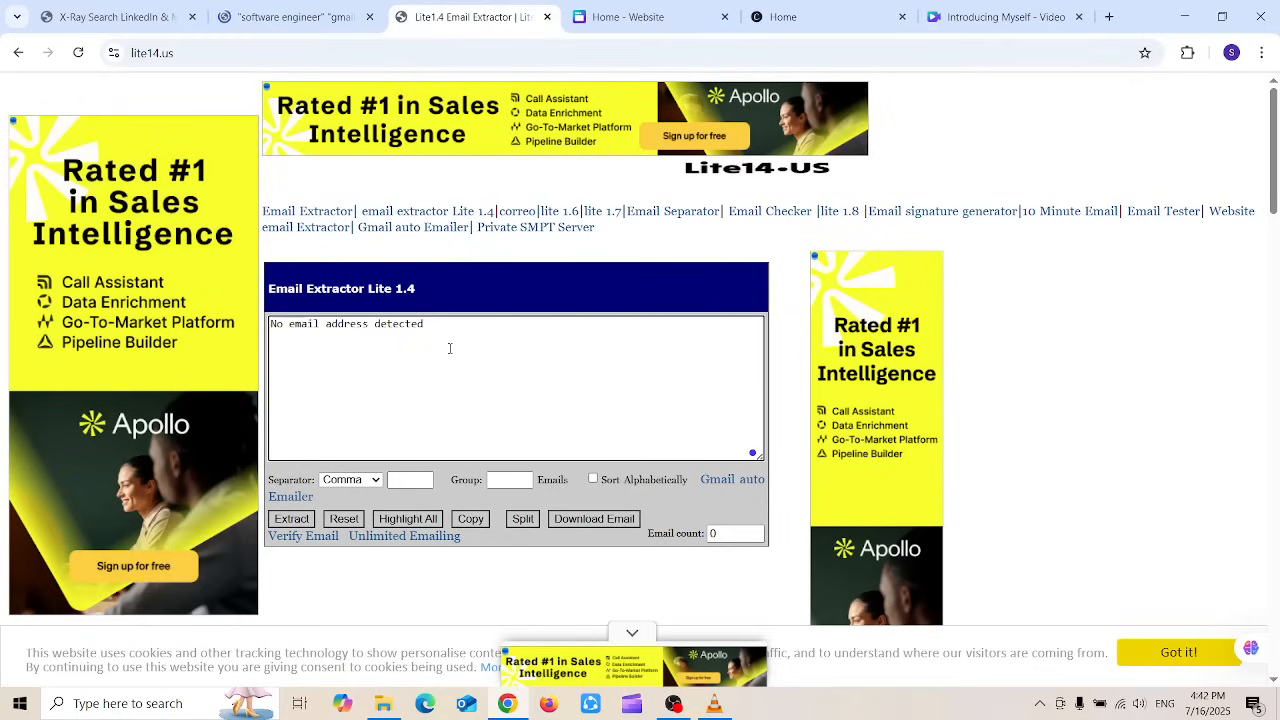
key("ctrl+v")
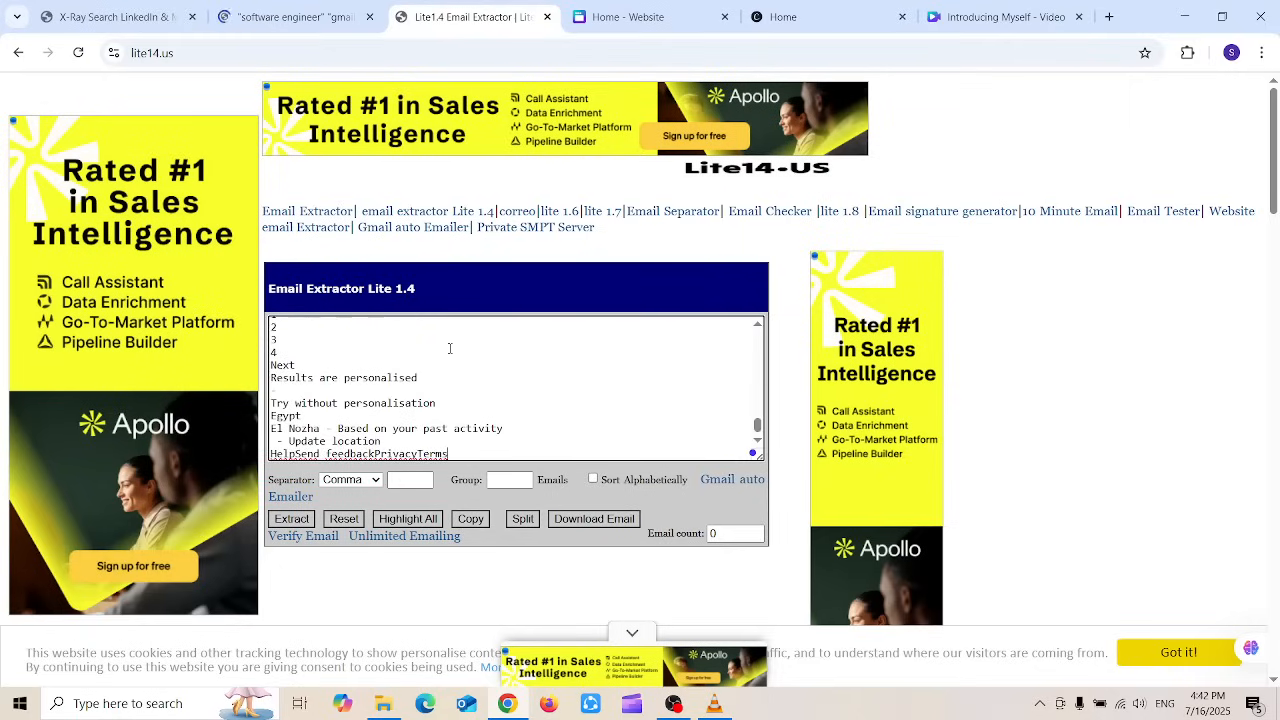
left_click(360, 484)
left_click(341, 563)
left_click(291, 519)
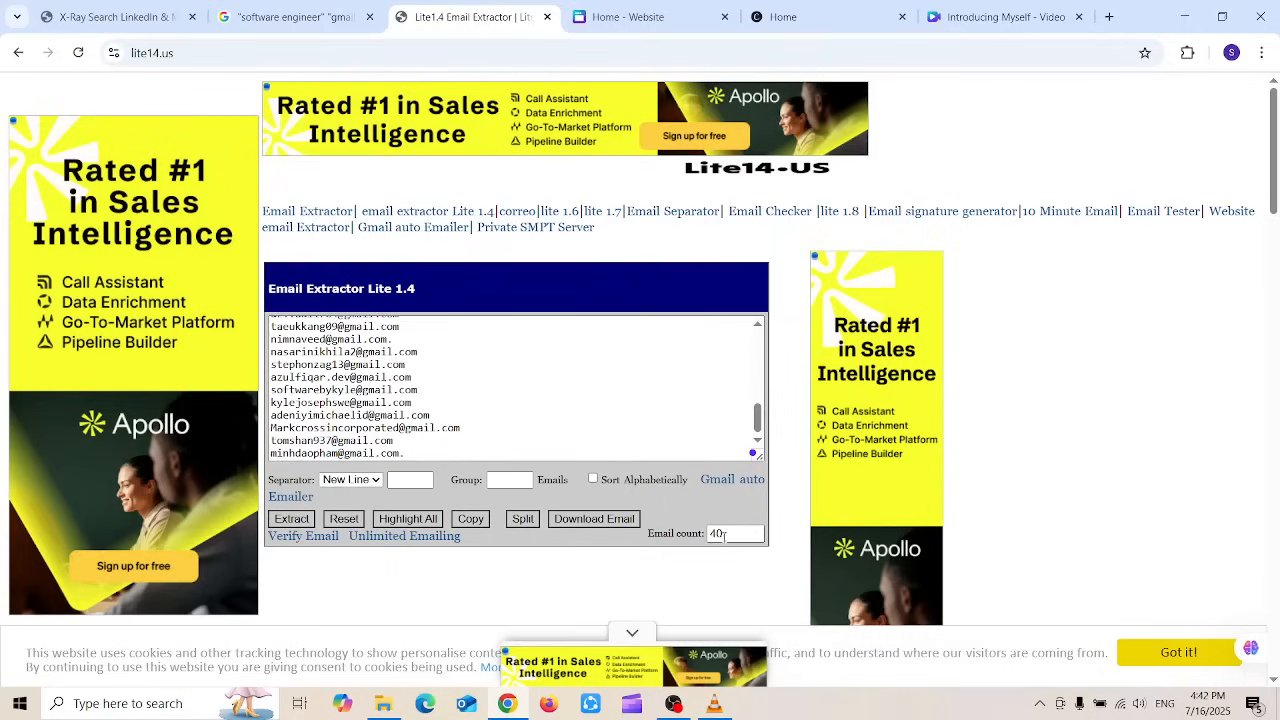
left_click_drag(723, 536, 706, 533)
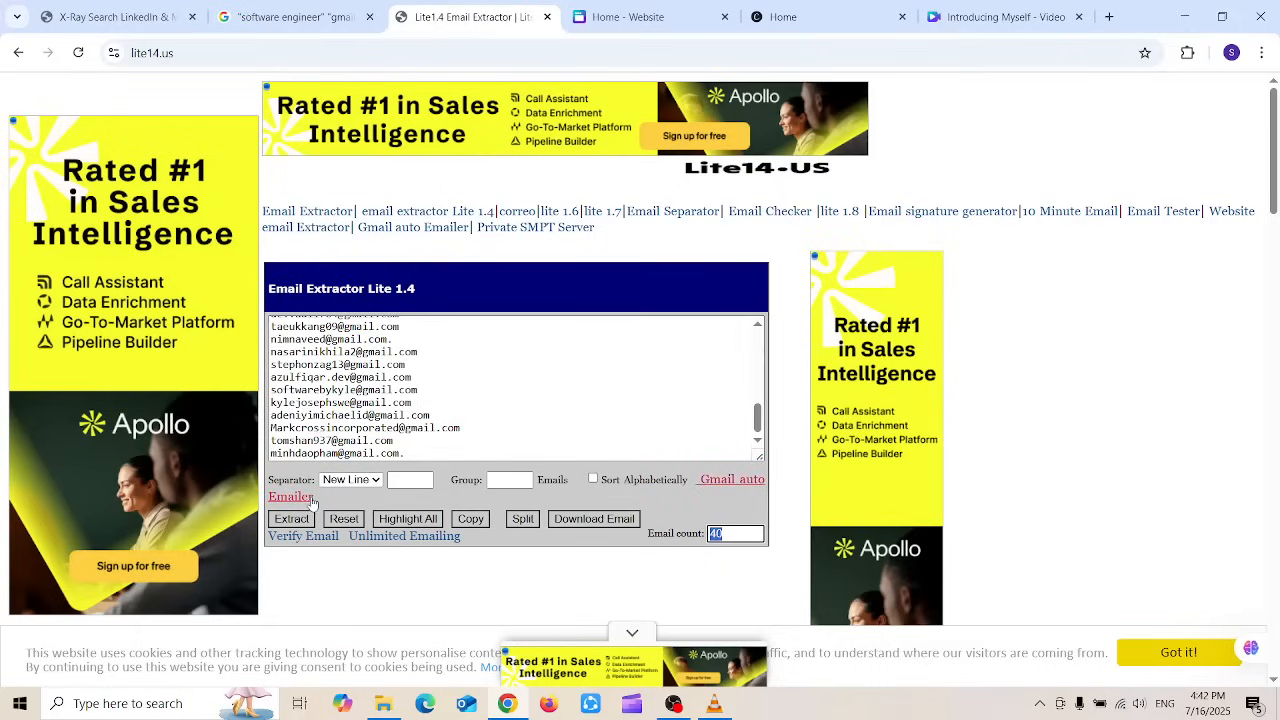
left_click(470, 518)
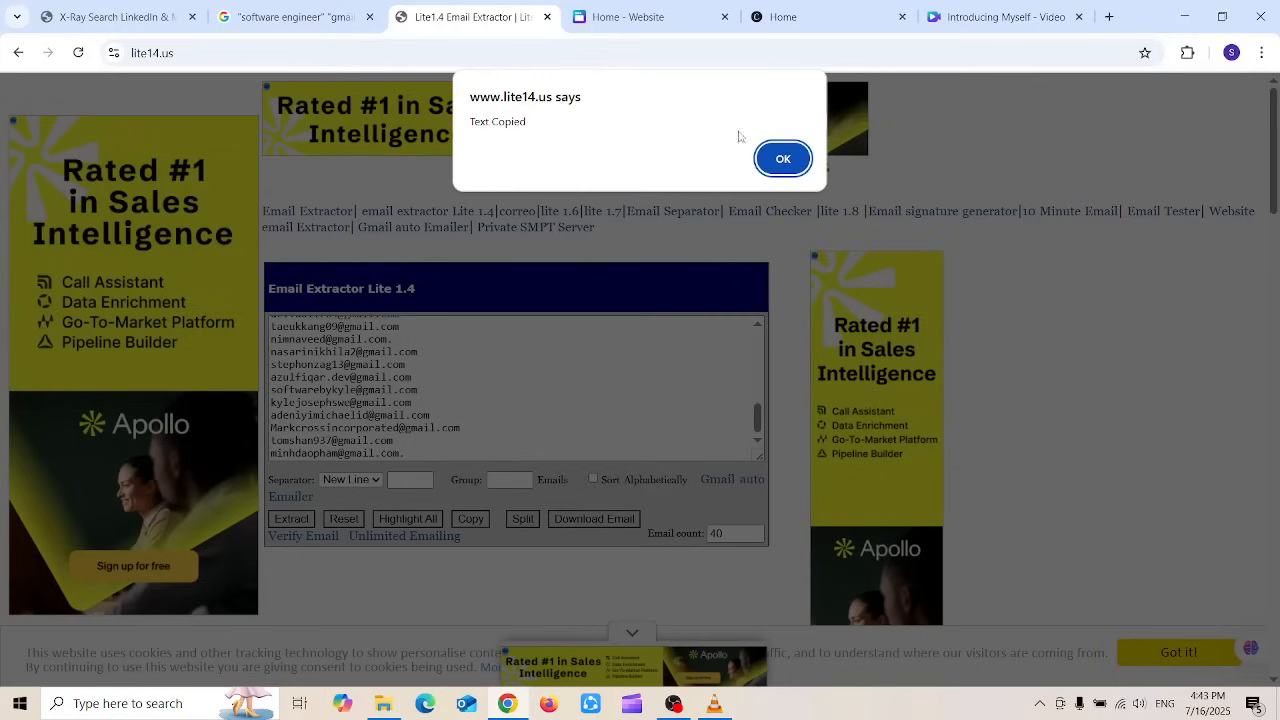
left_click(780, 158)
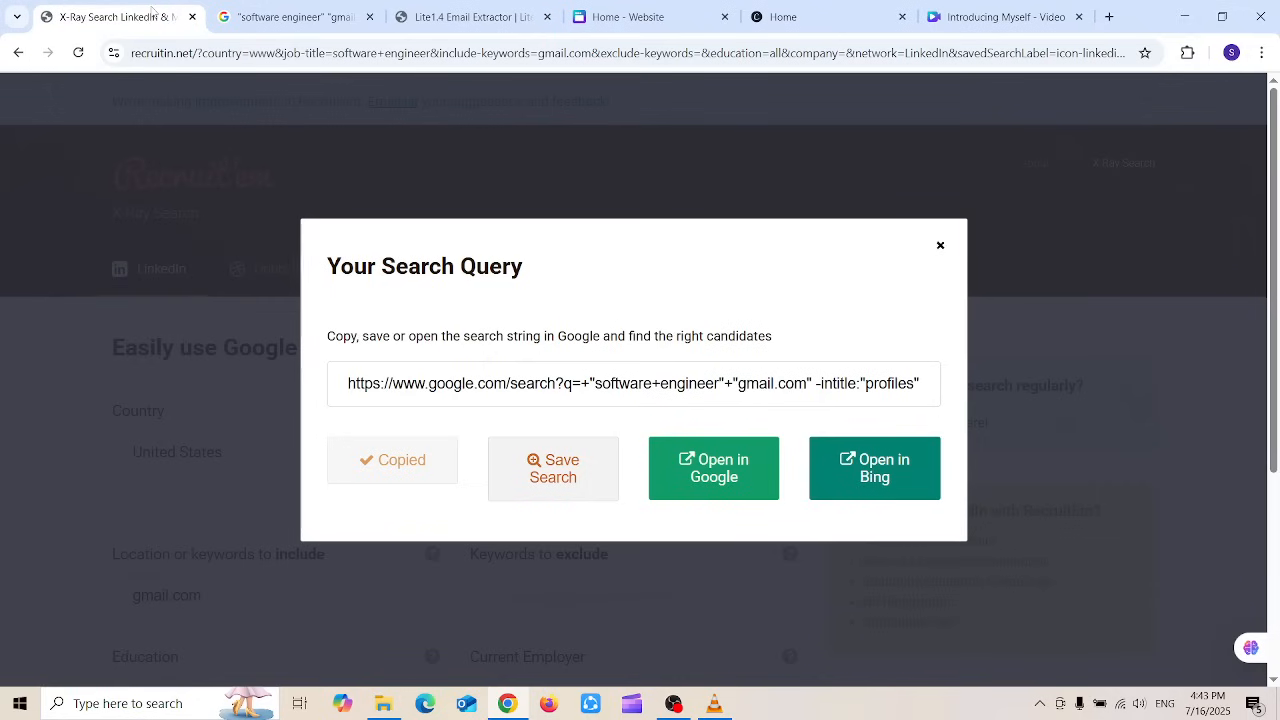
left_click(152, 12)
Step: Change the Recruit'em job title to HR Manager, rerun the search, and copy its link
left_click(939, 246)
triple_click(696, 441)
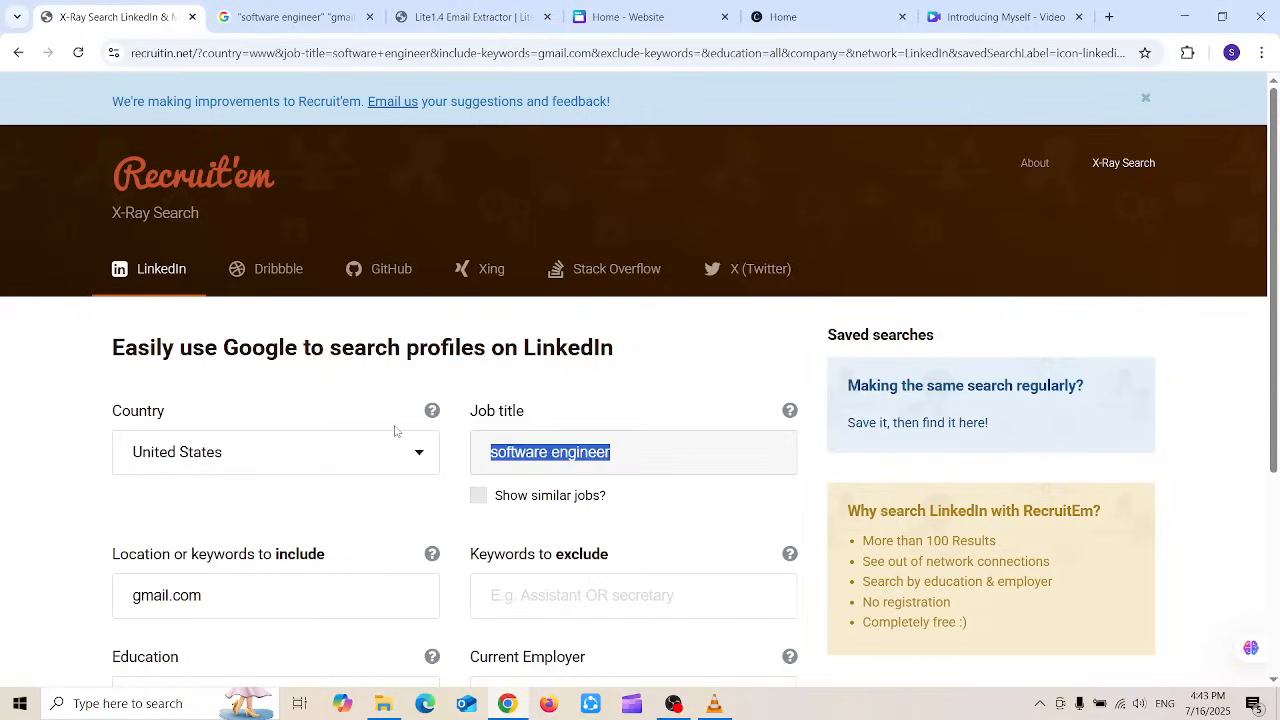
type("HR Manager")
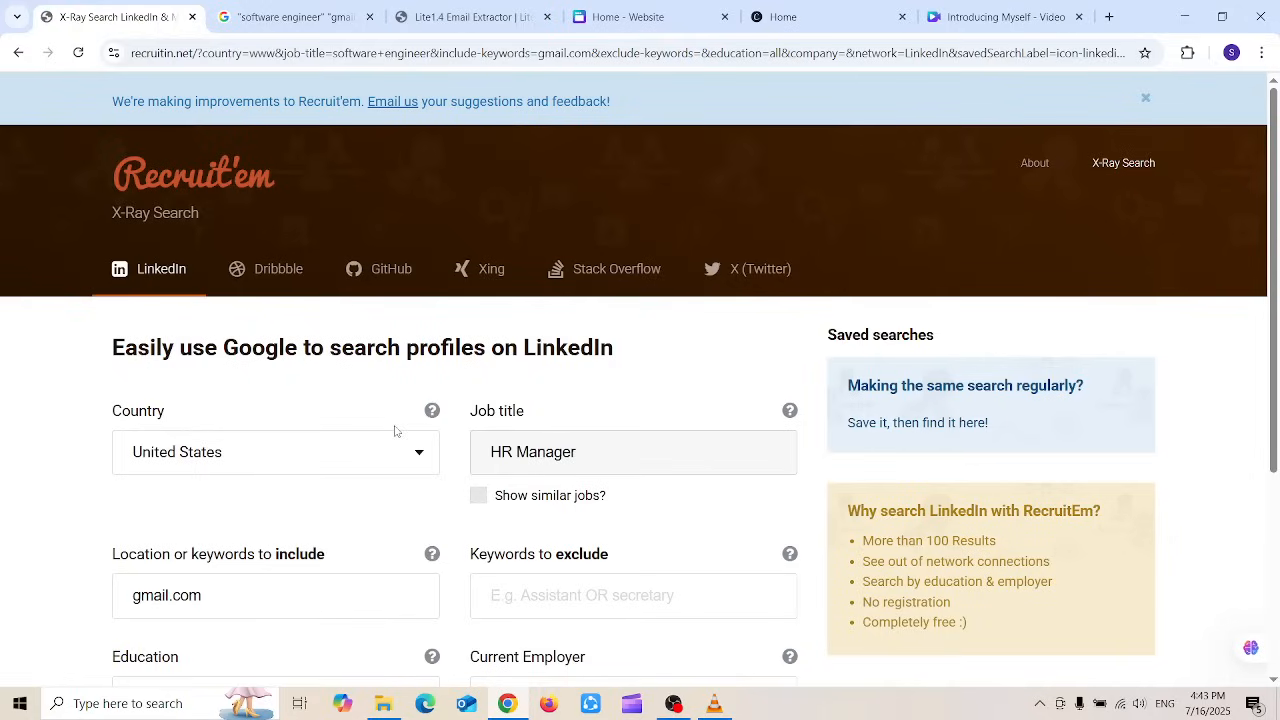
key("Return")
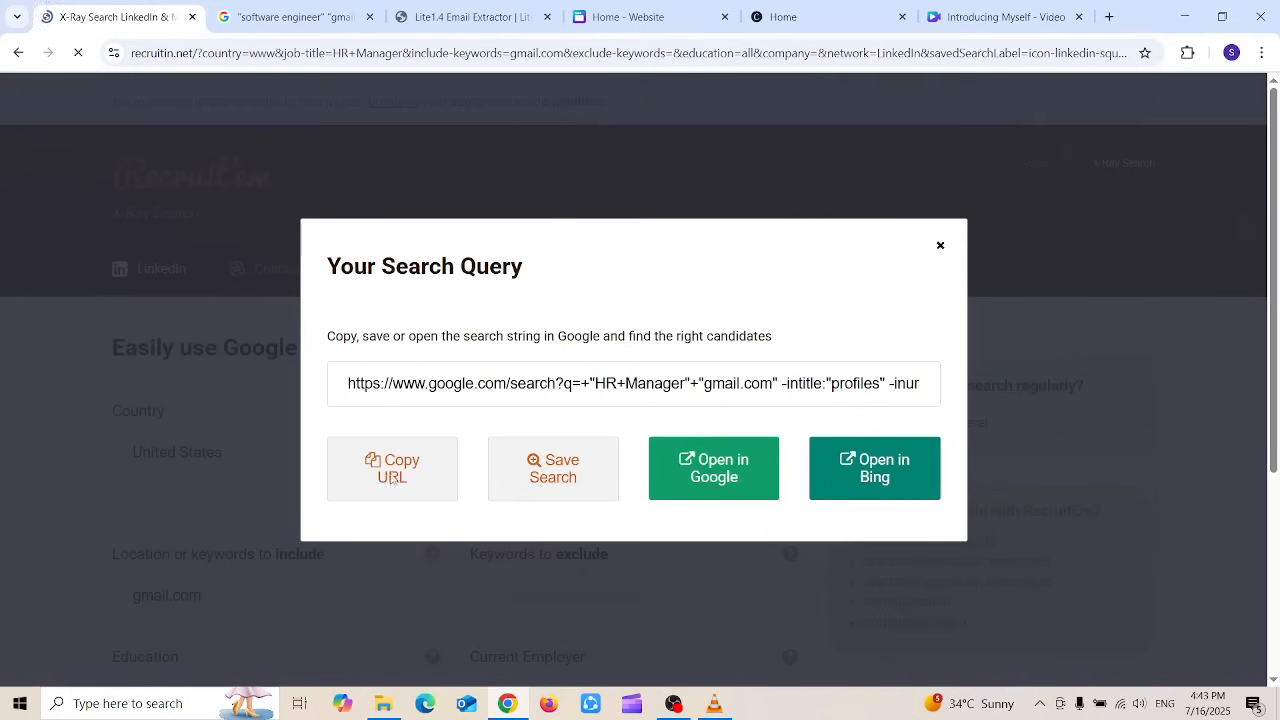
left_click(392, 468)
Step: Load the HR Manager link in Google with &num=100 and select all the page text
left_click(284, 16)
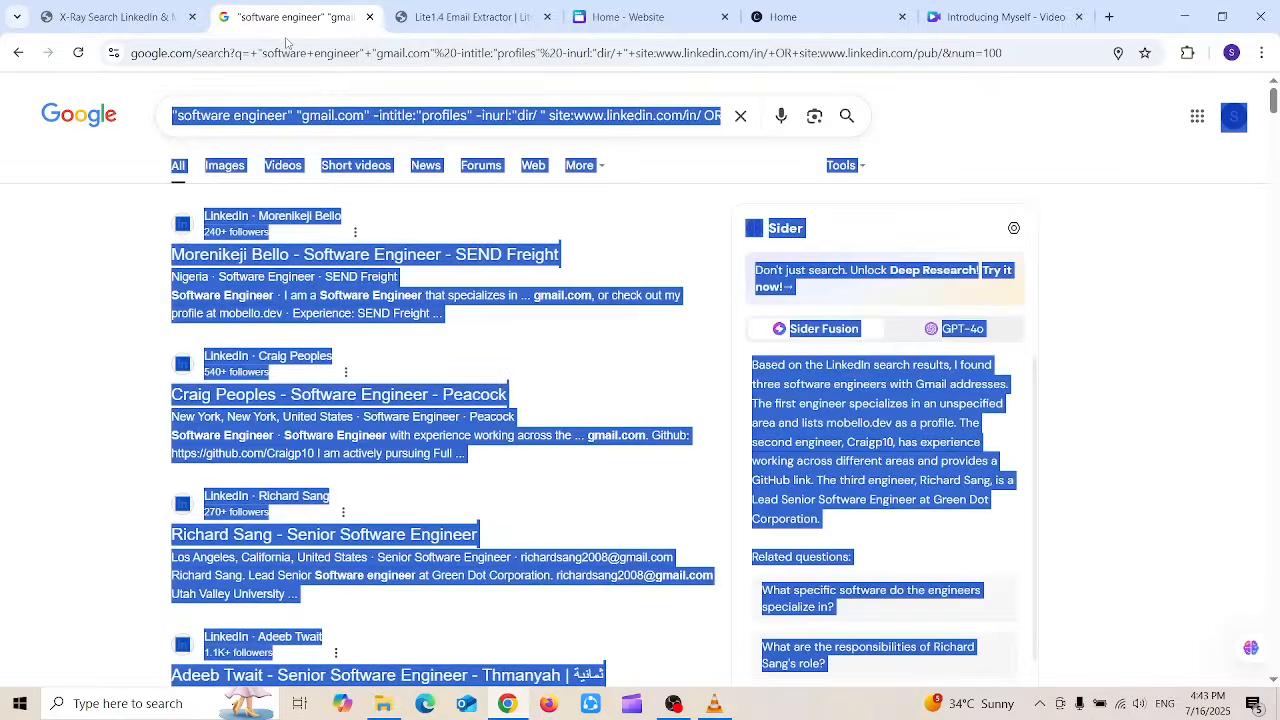
left_click(274, 50)
key("ctrl+v")
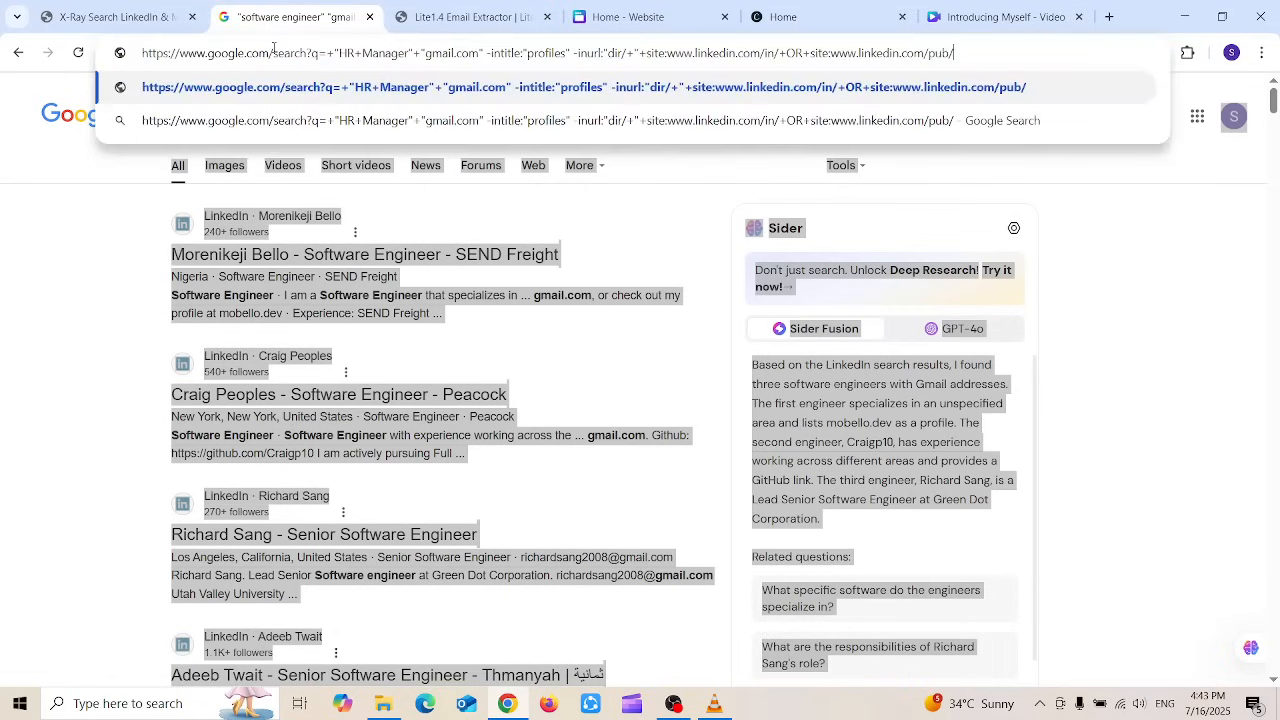
type("&")
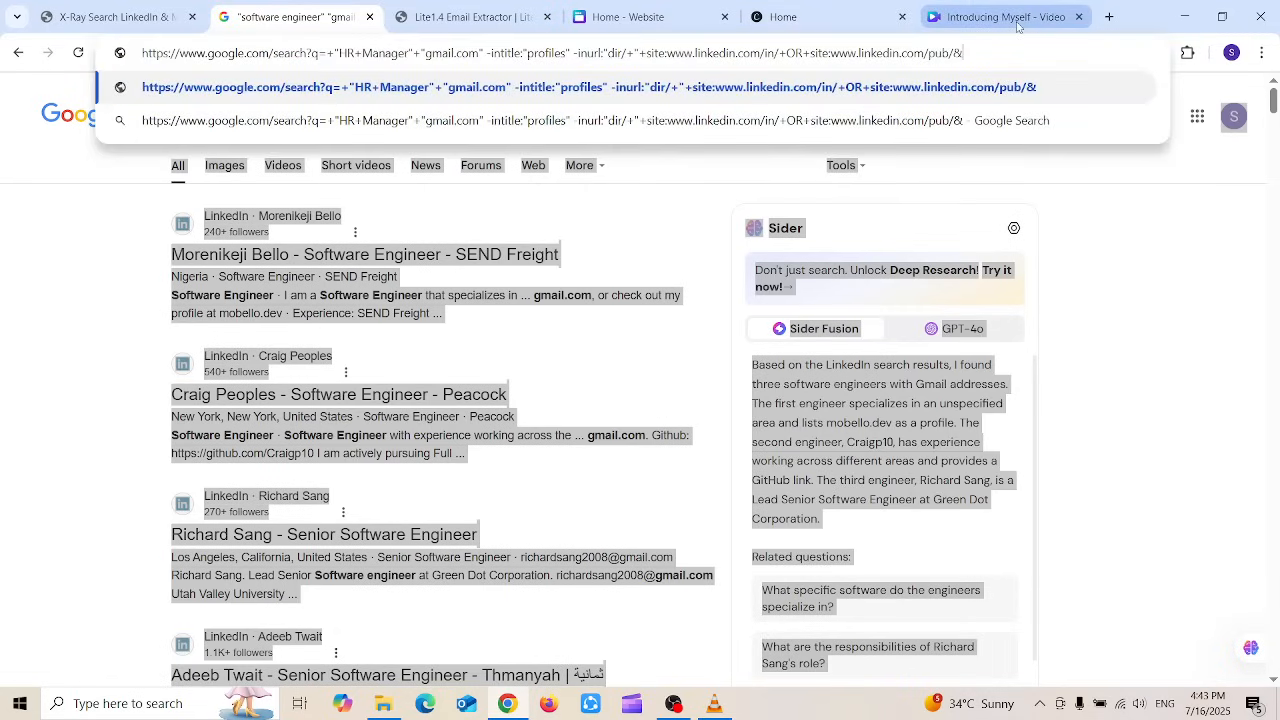
type("num=")
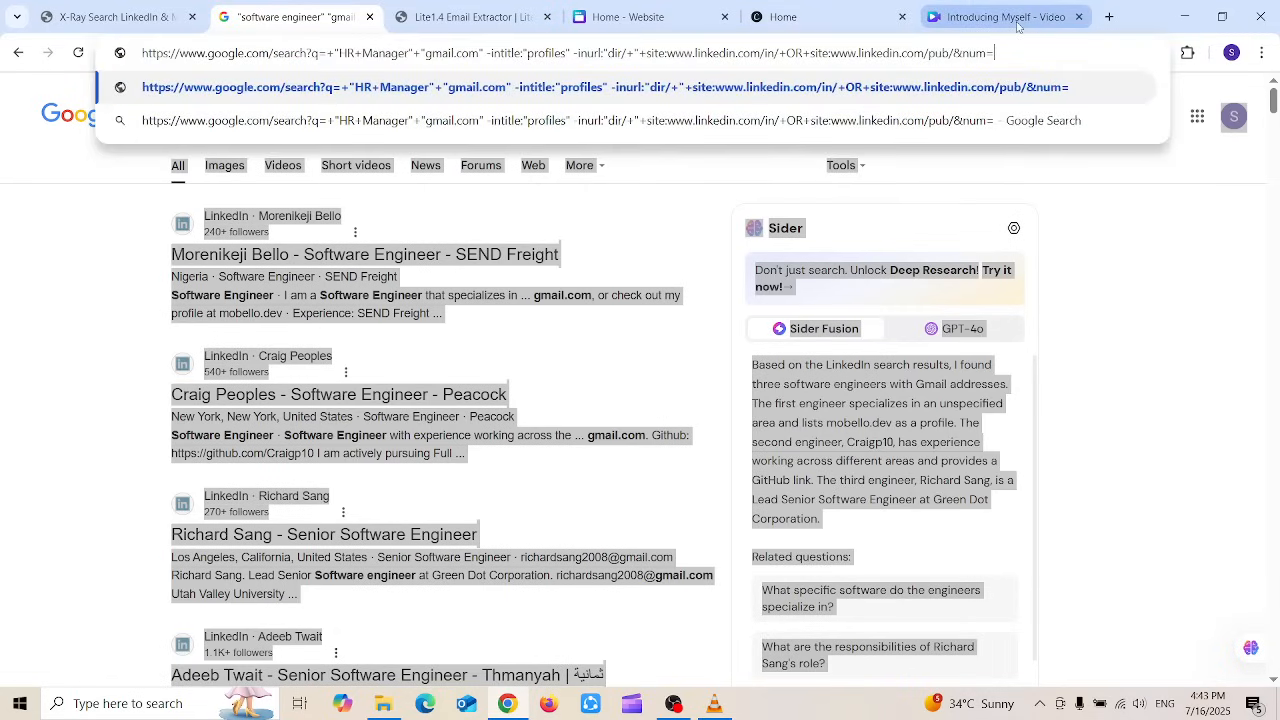
type("100")
key("Return")
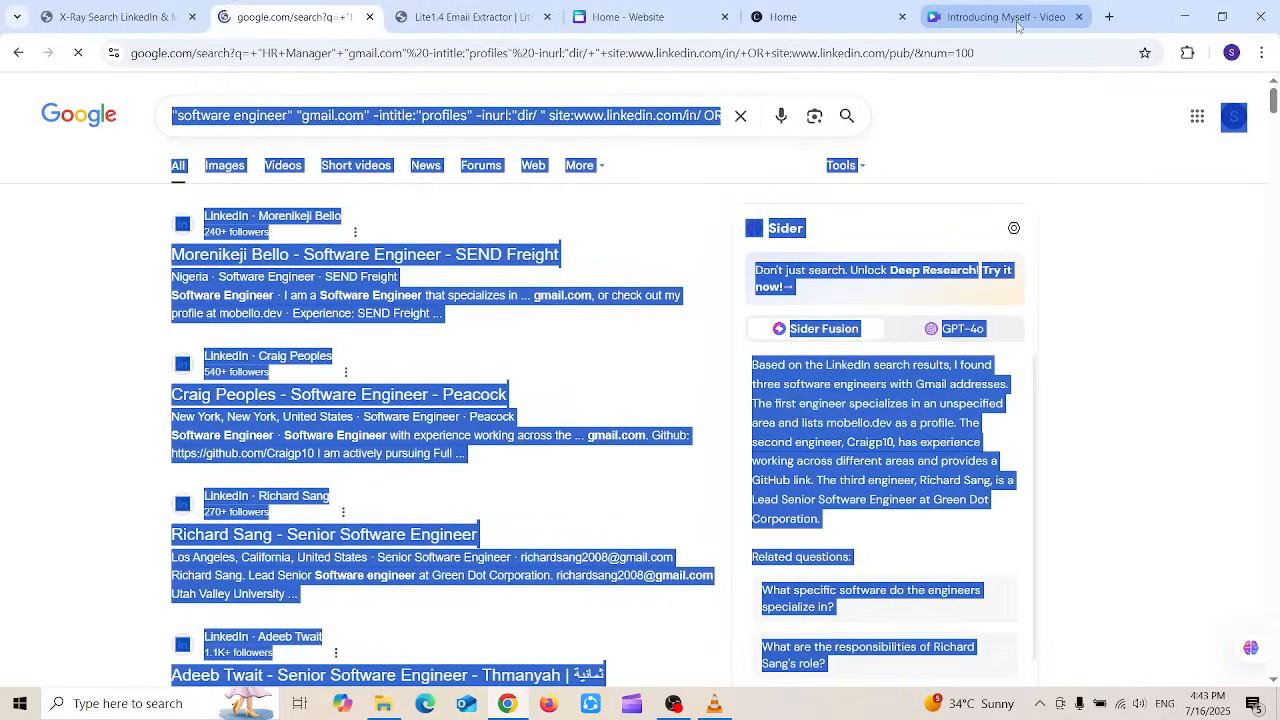
key("ctrl+a")
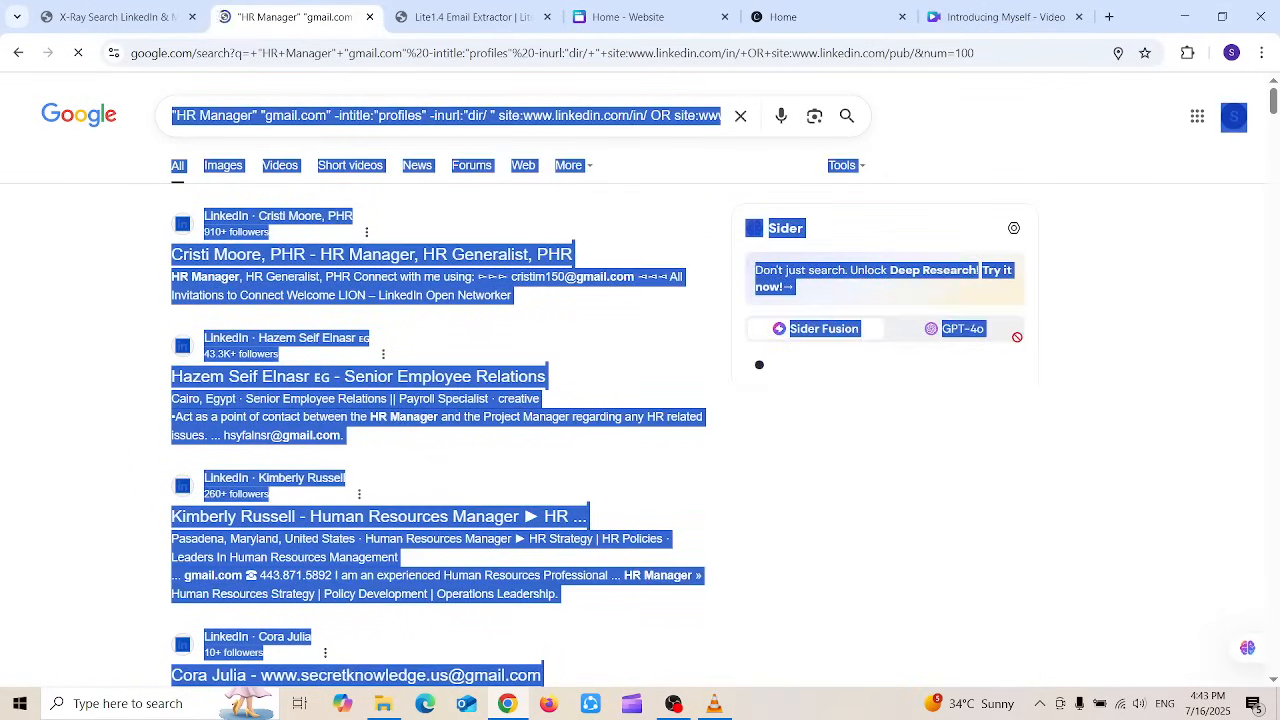
Step: Paste the HR Manager results into the extractor and extract 32 emails, switching the separator to New Line
left_click(496, 17)
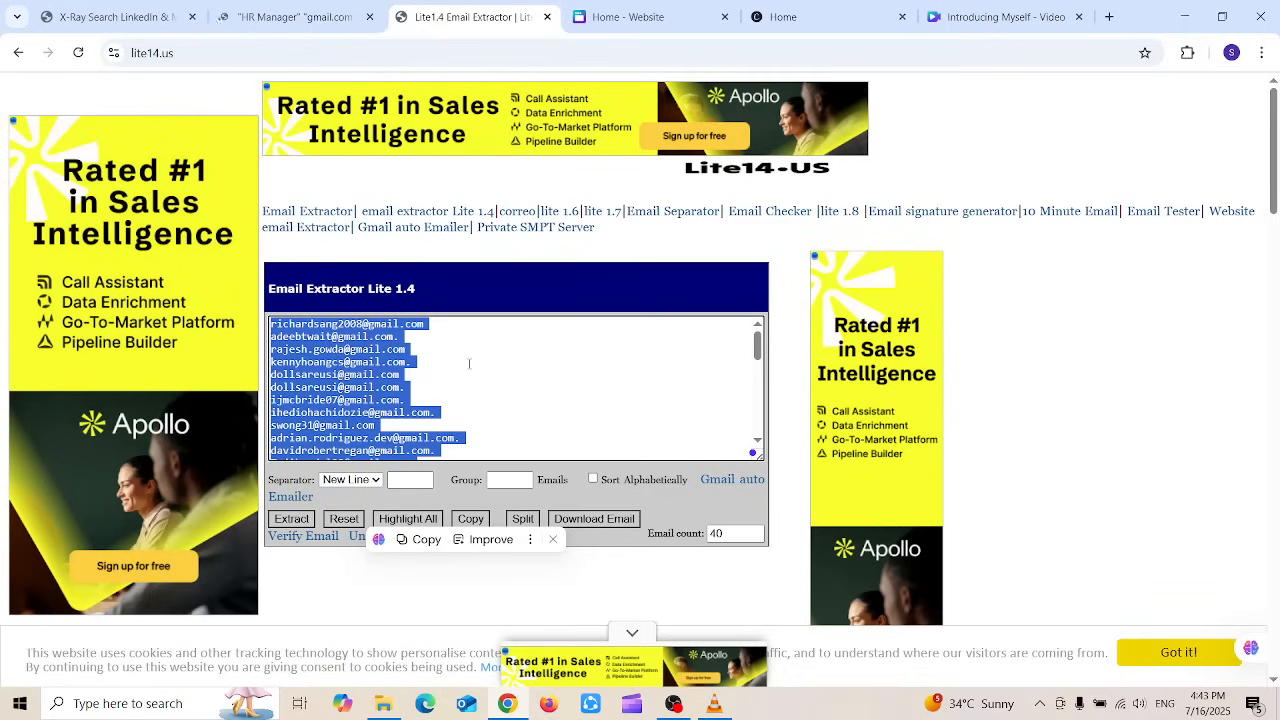
left_click(343, 518)
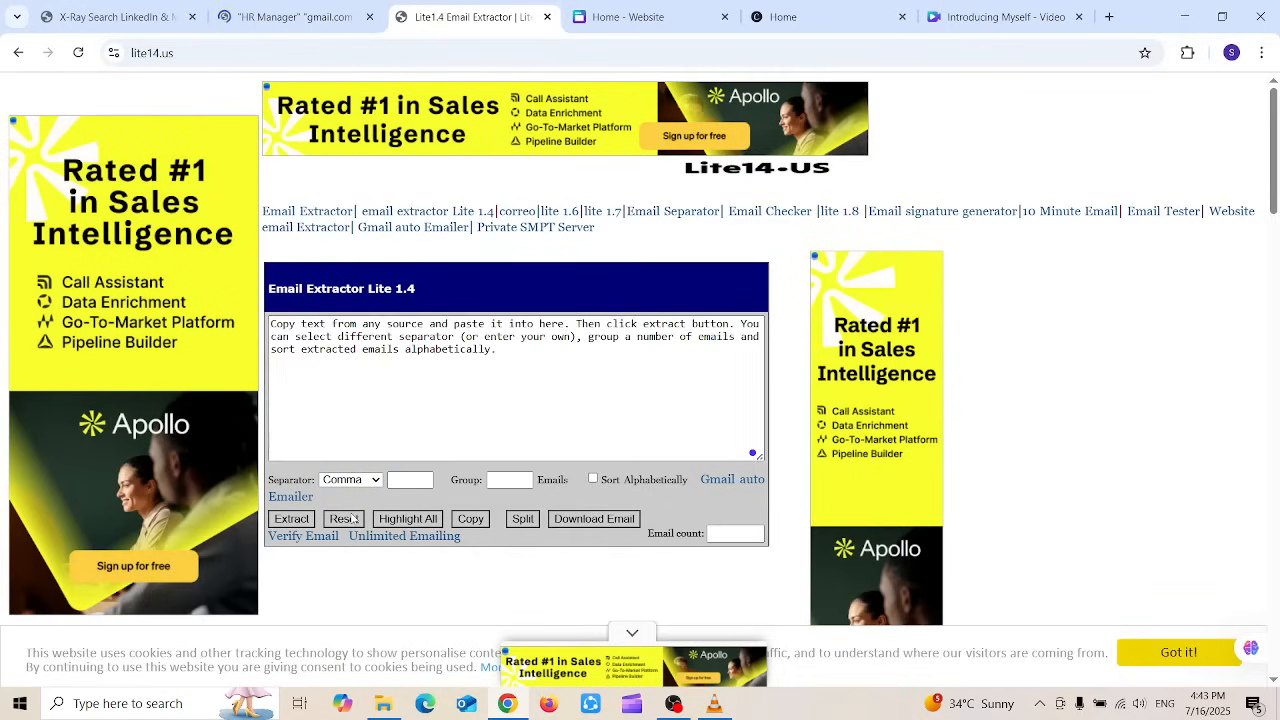
left_click(348, 397)
key("ctrl+v")
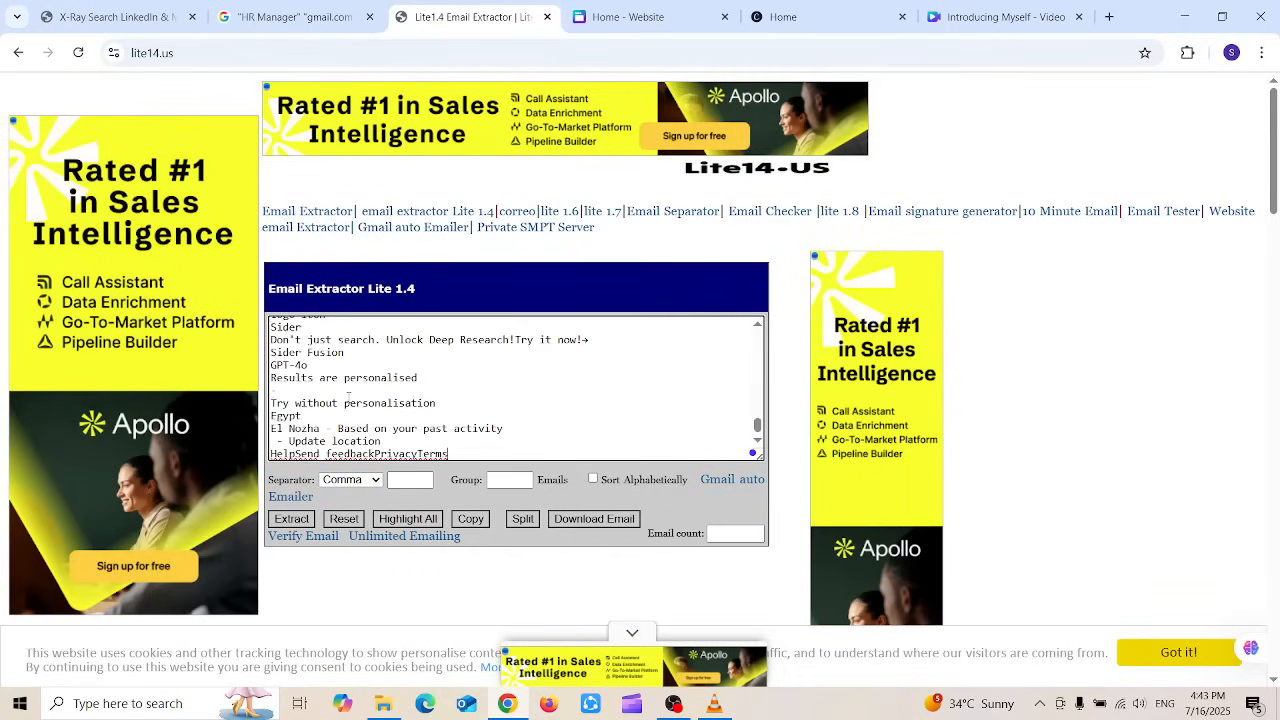
left_click(292, 518)
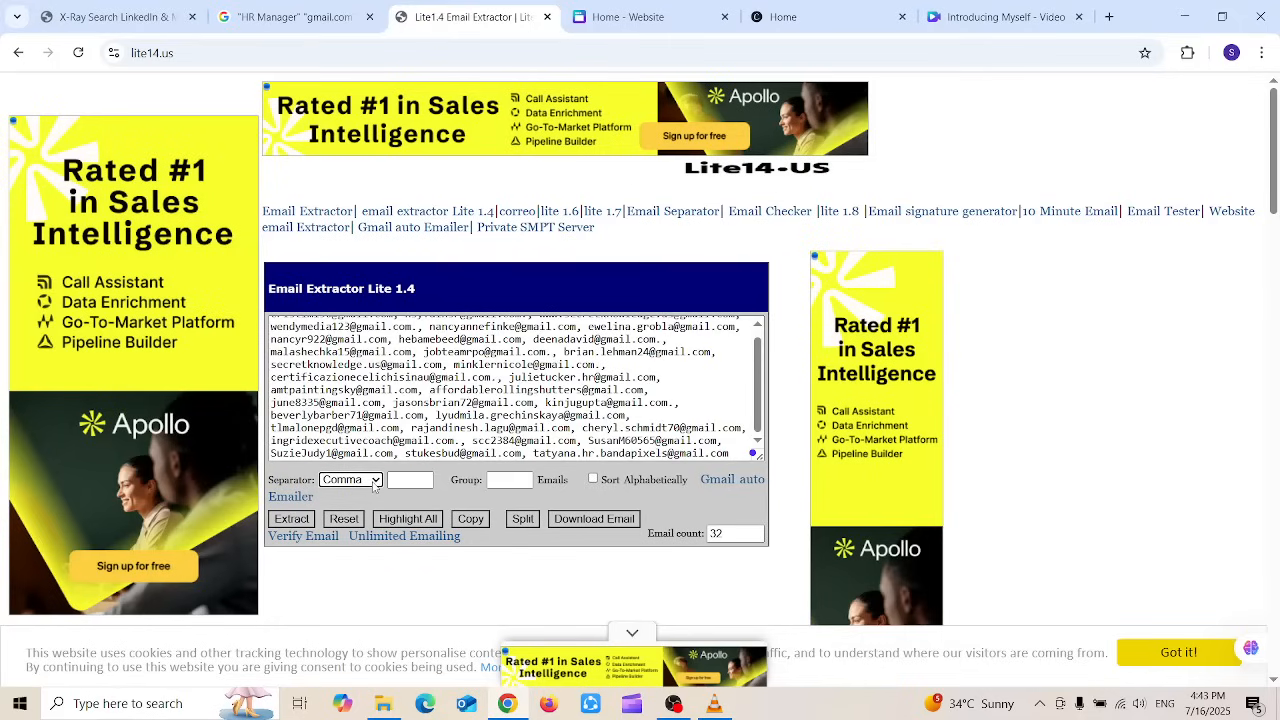
left_click(373, 482)
left_click(349, 555)
left_click(290, 519)
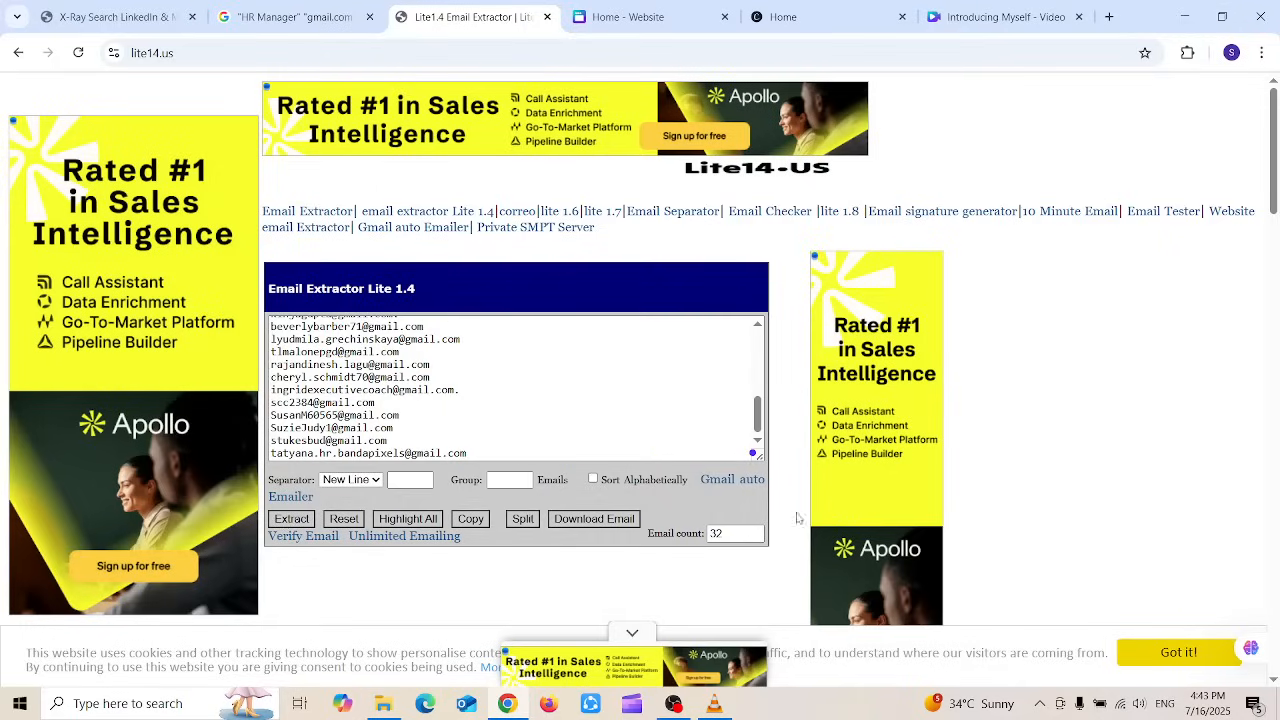
left_click_drag(737, 534, 692, 534)
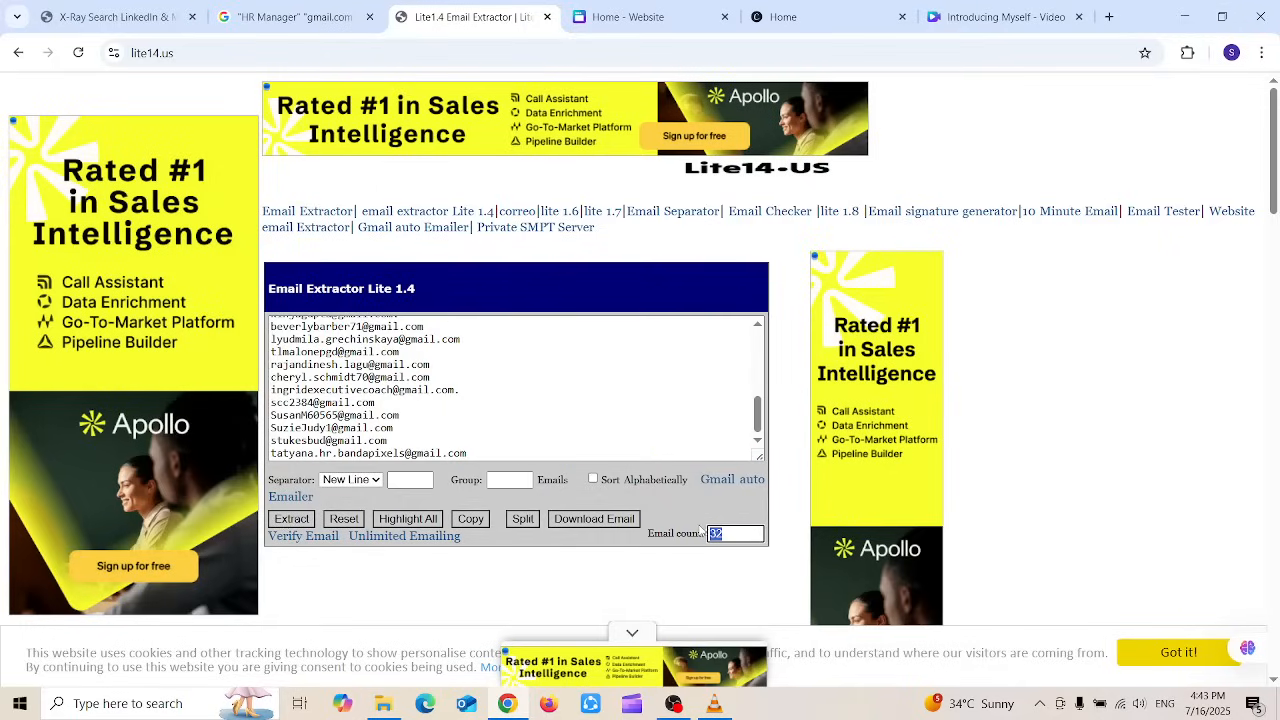
left_click(676, 547)
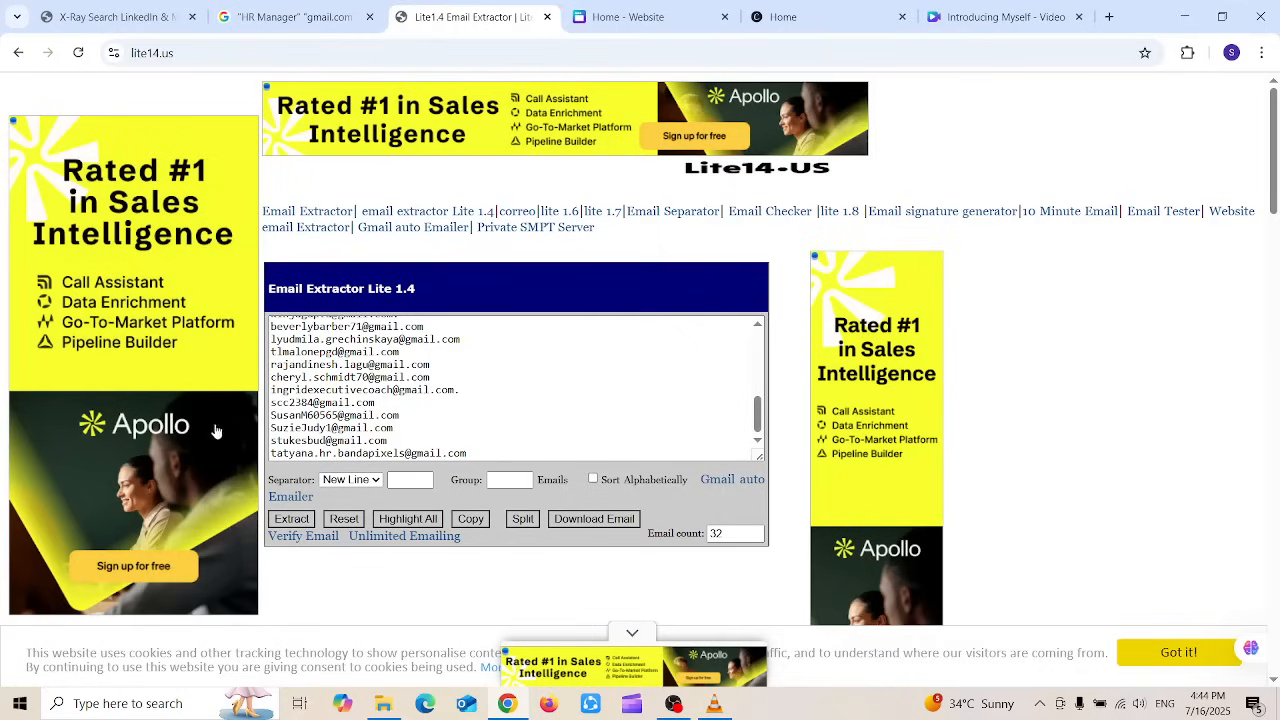
Step: Open Apollo's sign-up page from the ad and sign up with a Google account
left_click(158, 433)
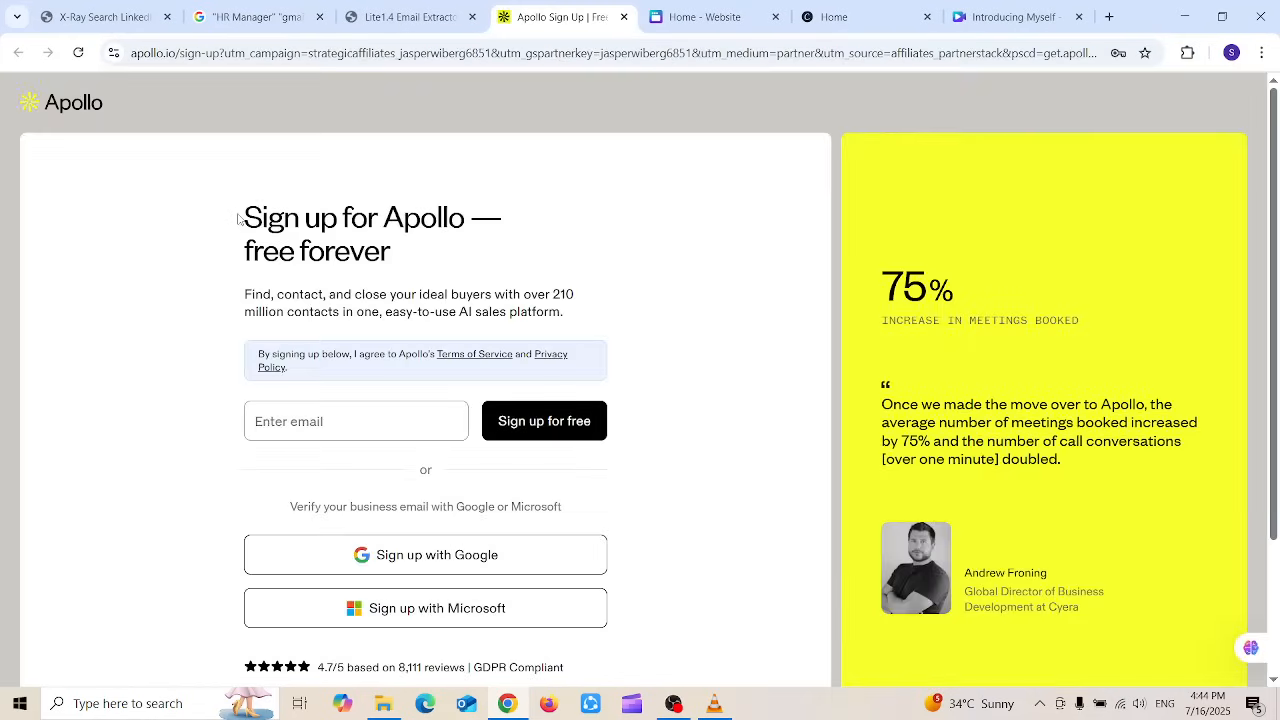
left_click_drag(240, 216, 433, 240)
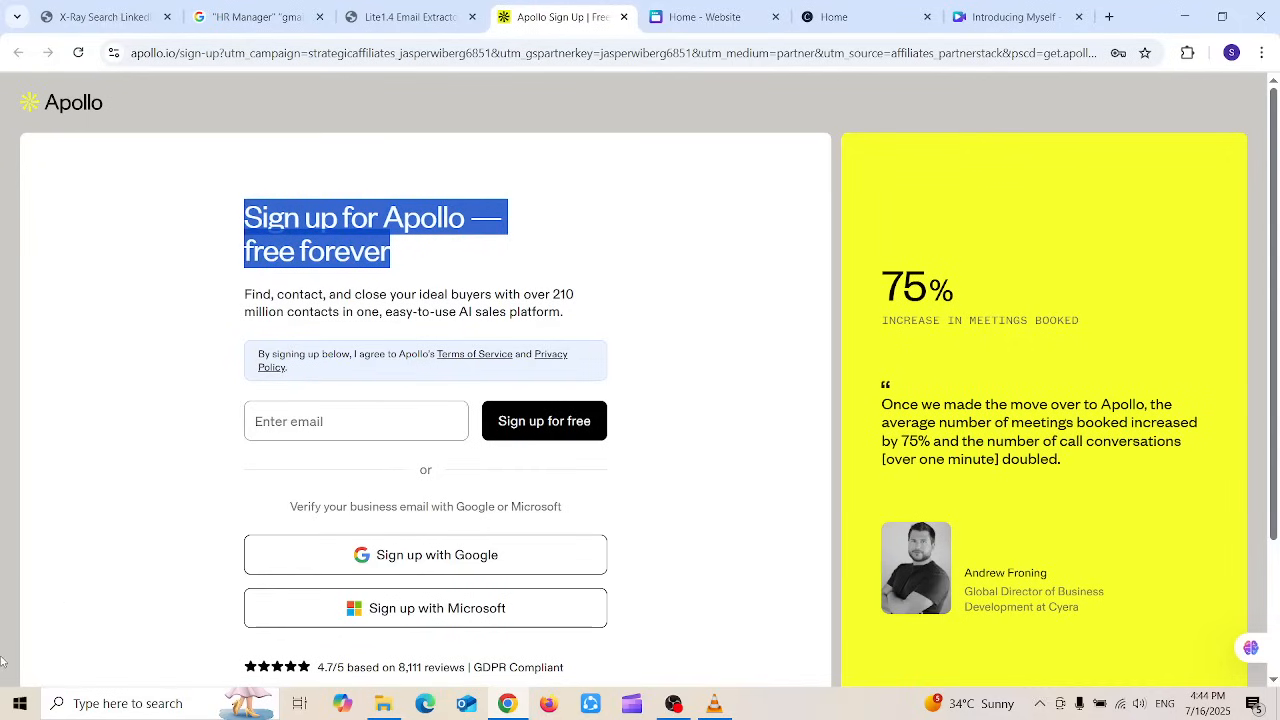
left_click(399, 544)
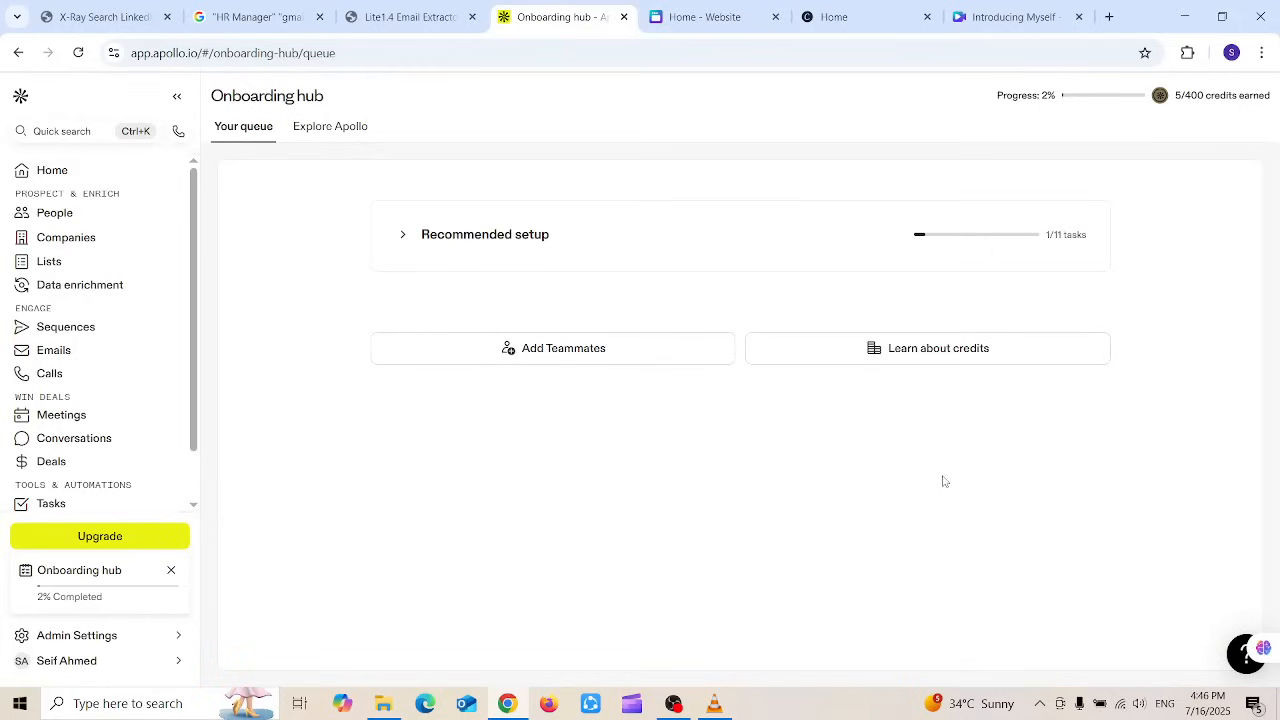
Step: Open the People search page, which lists 231.4M contacts with filter categories
left_click(85, 217)
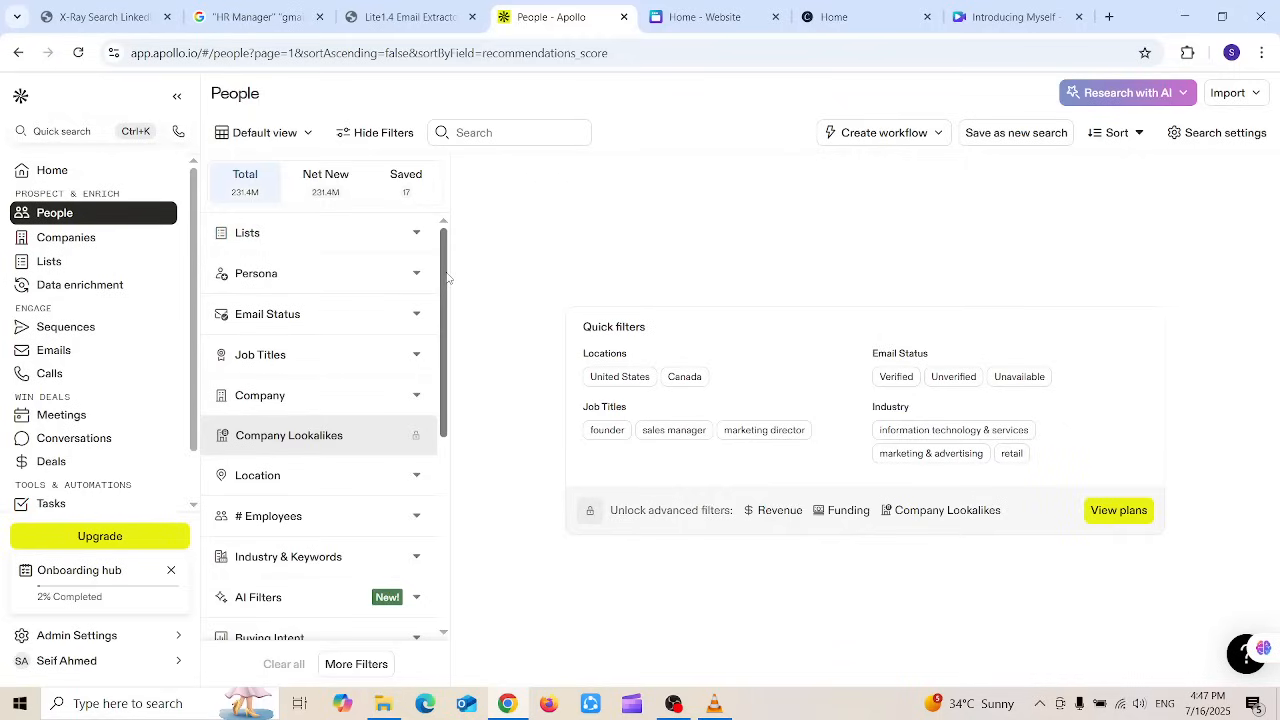
Step: Filter People results to Verified email status, leaving about 88.7M contacts
mouse_move(447, 278)
left_mouse_down()
mouse_move(460, 594)
mouse_move(447, 260)
left_mouse_up()
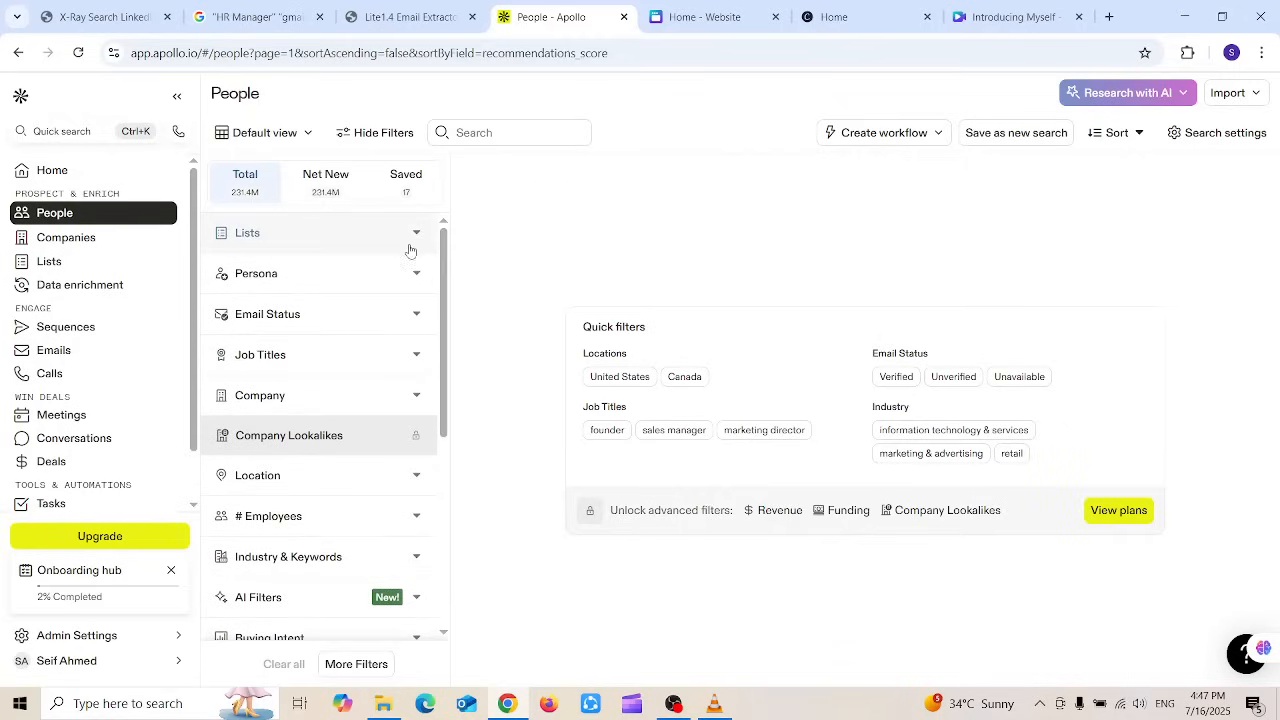
left_click(400, 320)
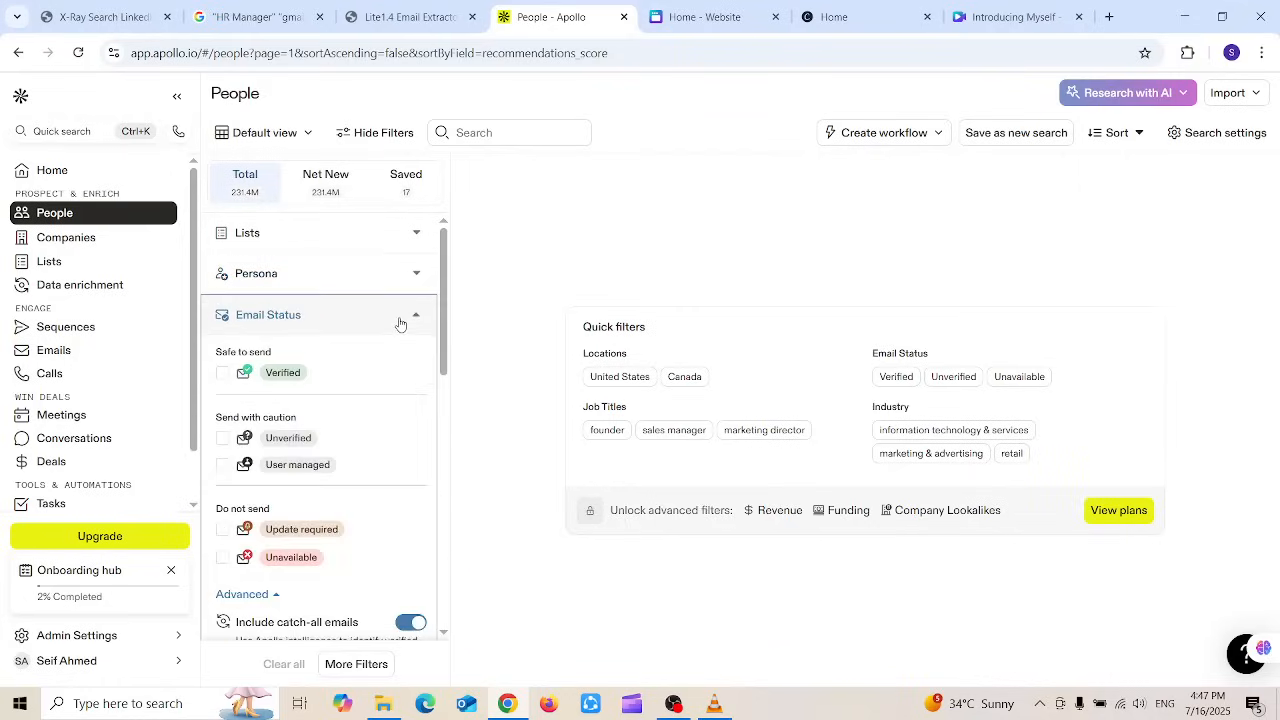
left_click(222, 373)
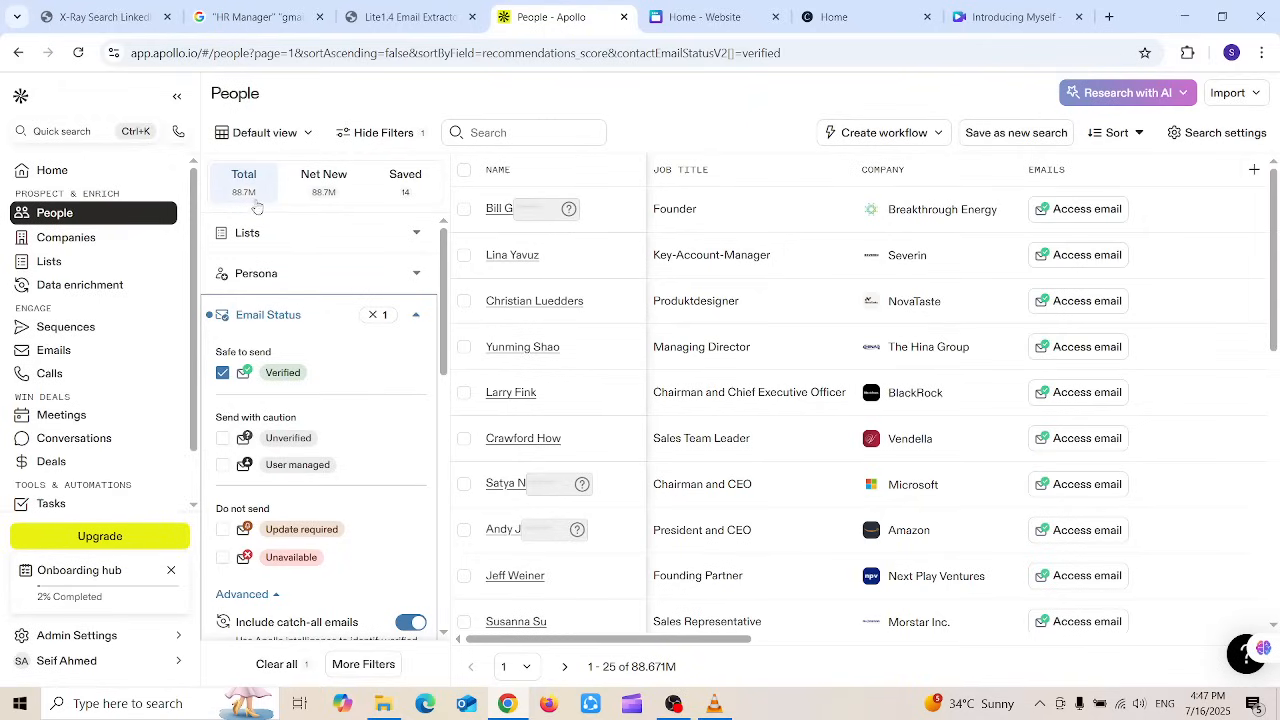
left_click_drag(445, 268, 450, 389)
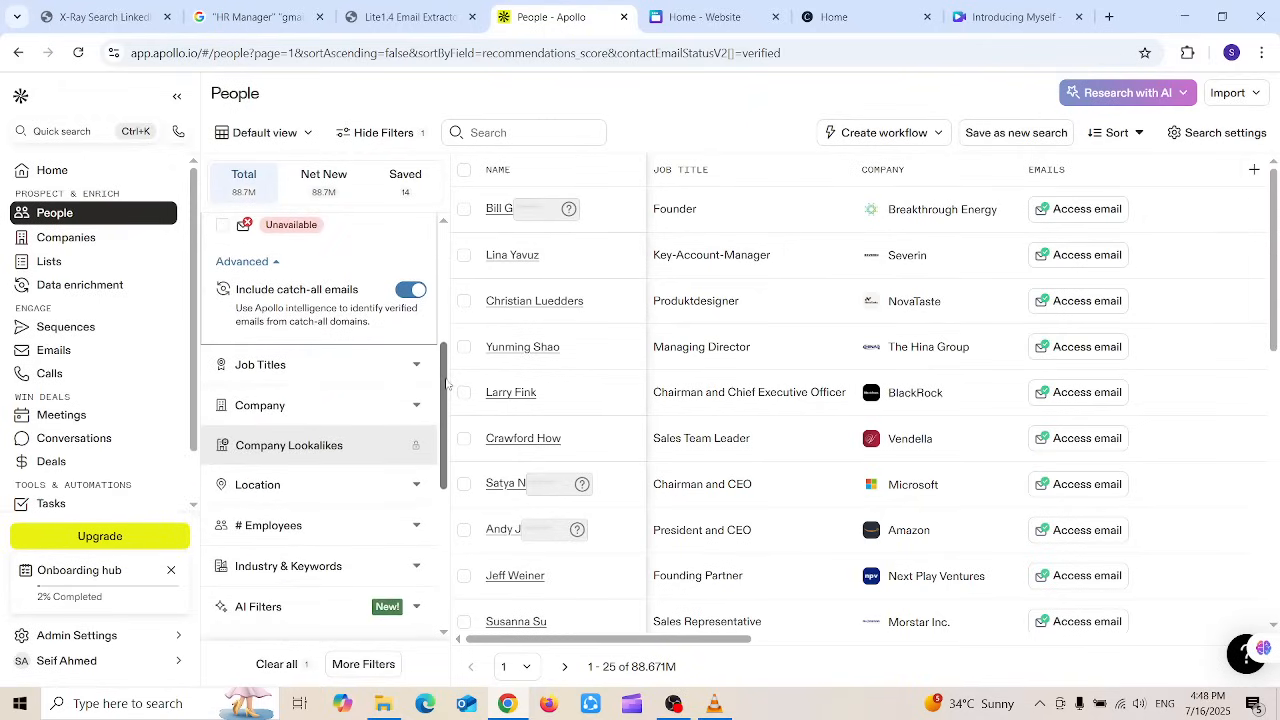
Step: Include the job title 'hr manager' and drop 'manager', leaving 415,434 contacts
left_click(420, 374)
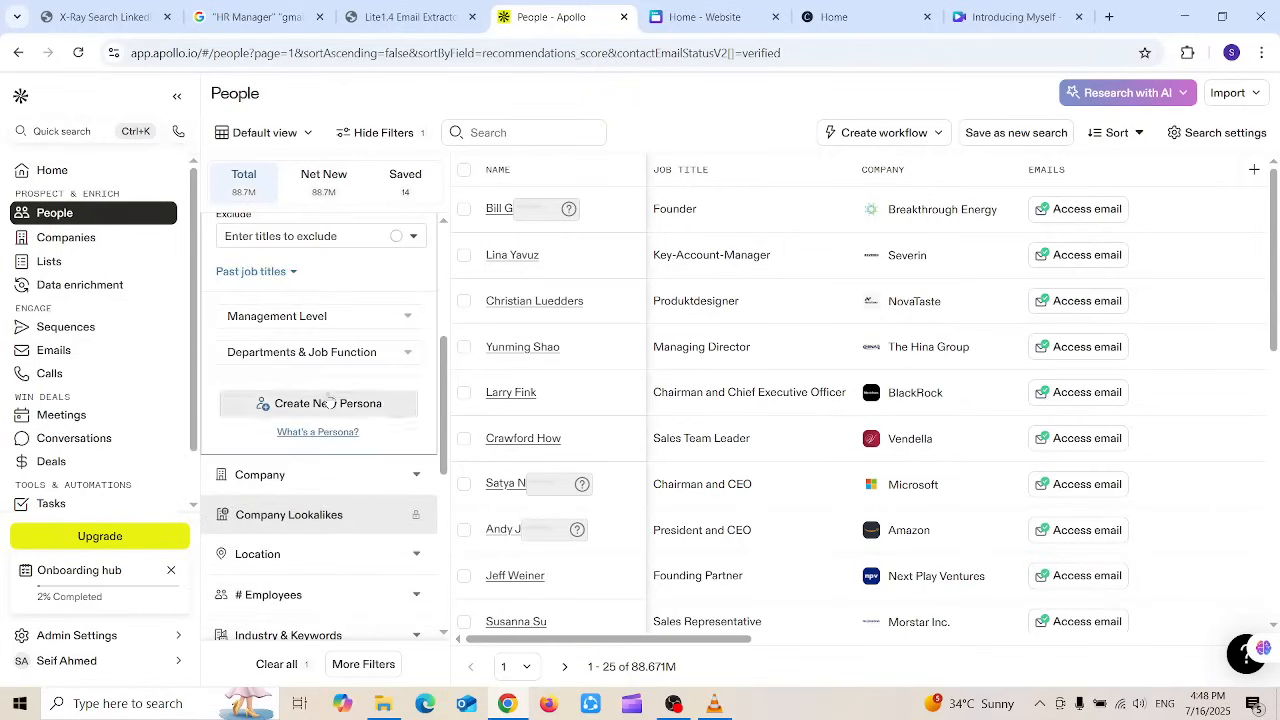
scroll(440, 372, "up", 2)
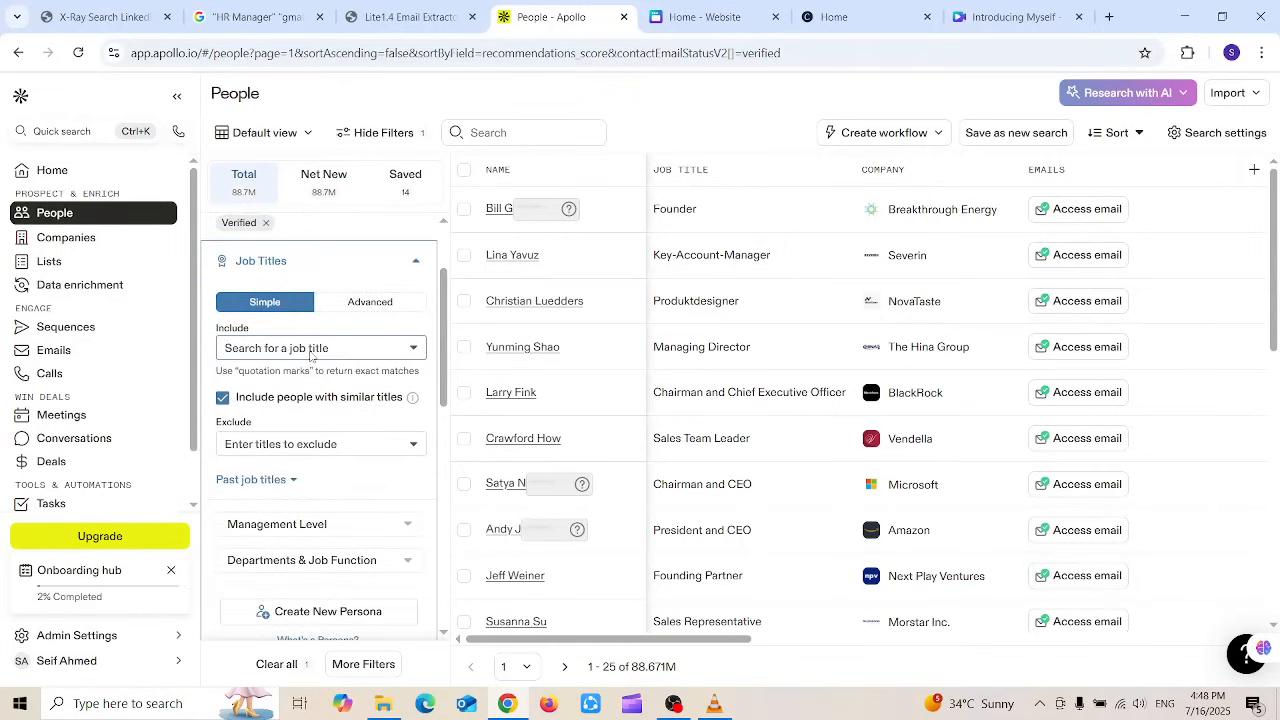
left_click(310, 350)
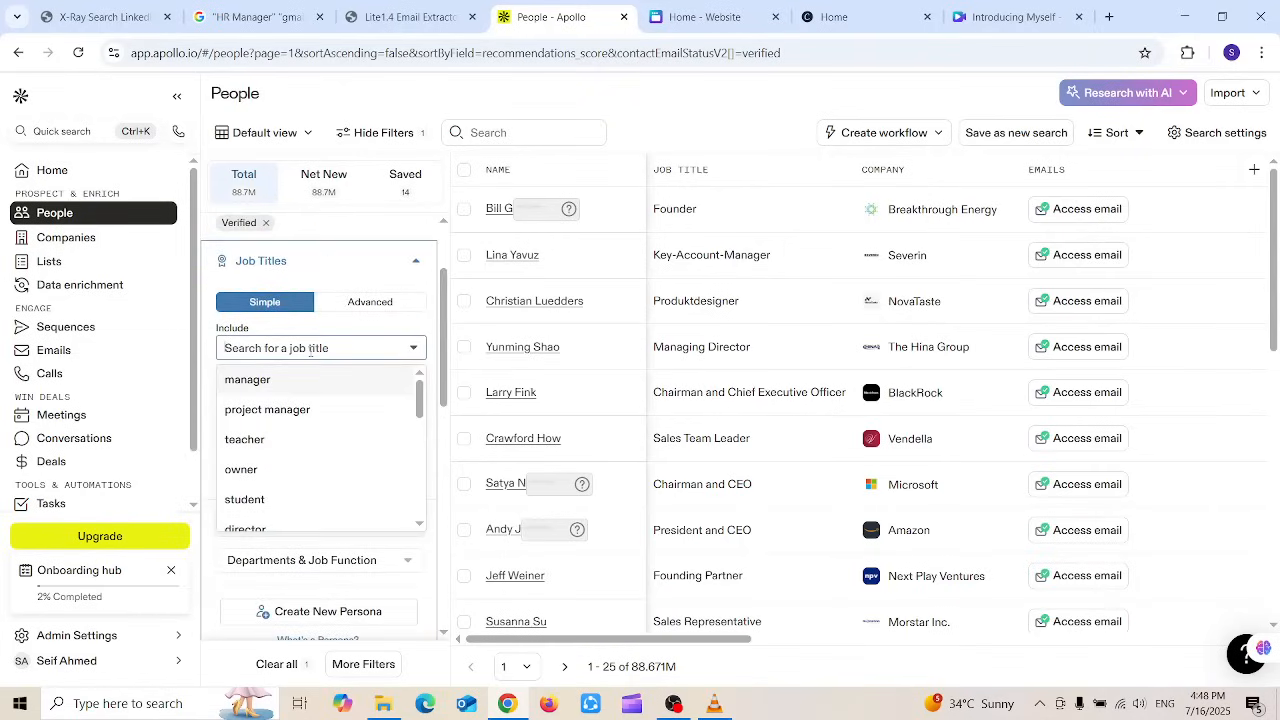
left_click(286, 380)
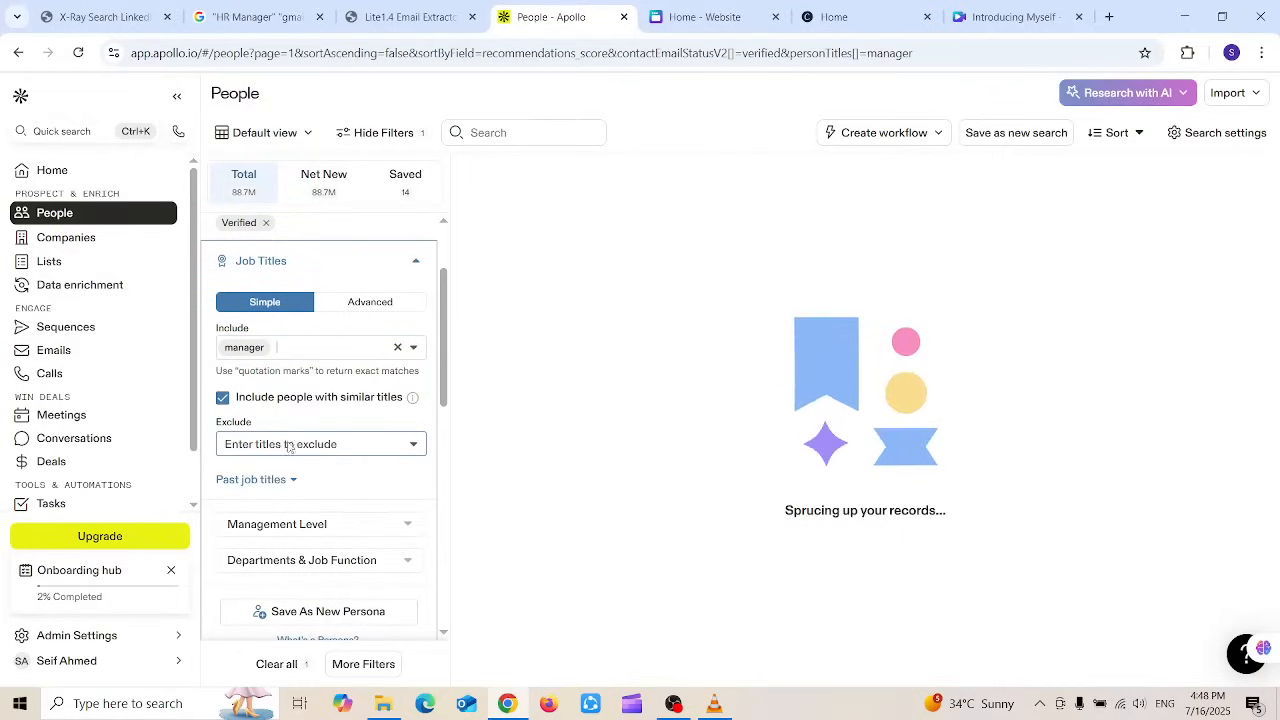
left_click(288, 446)
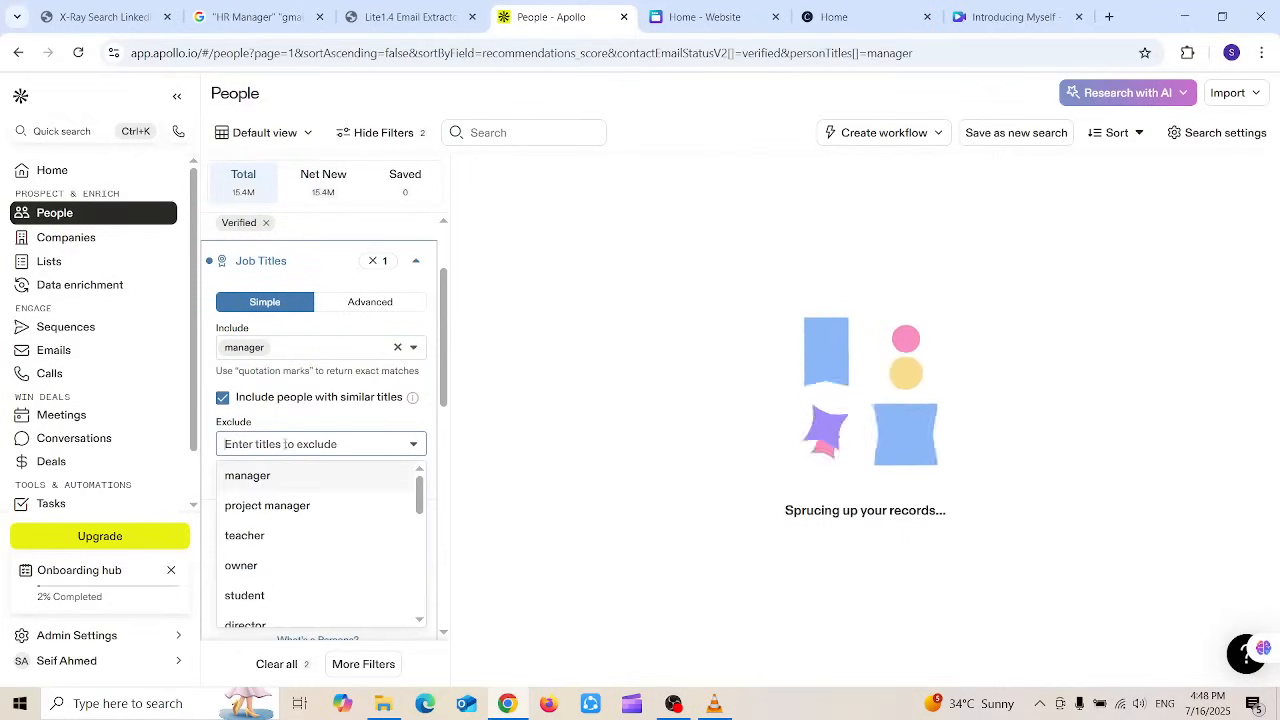
left_click(290, 348)
type("HR")
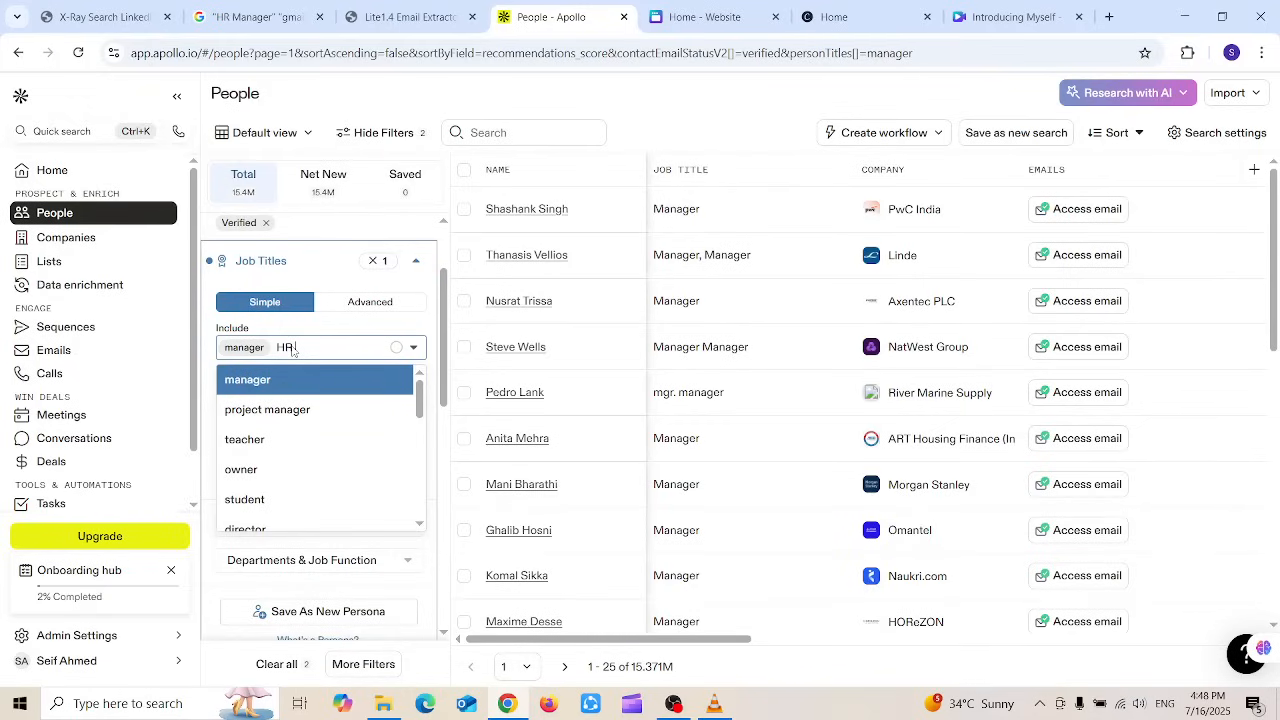
type(" manag")
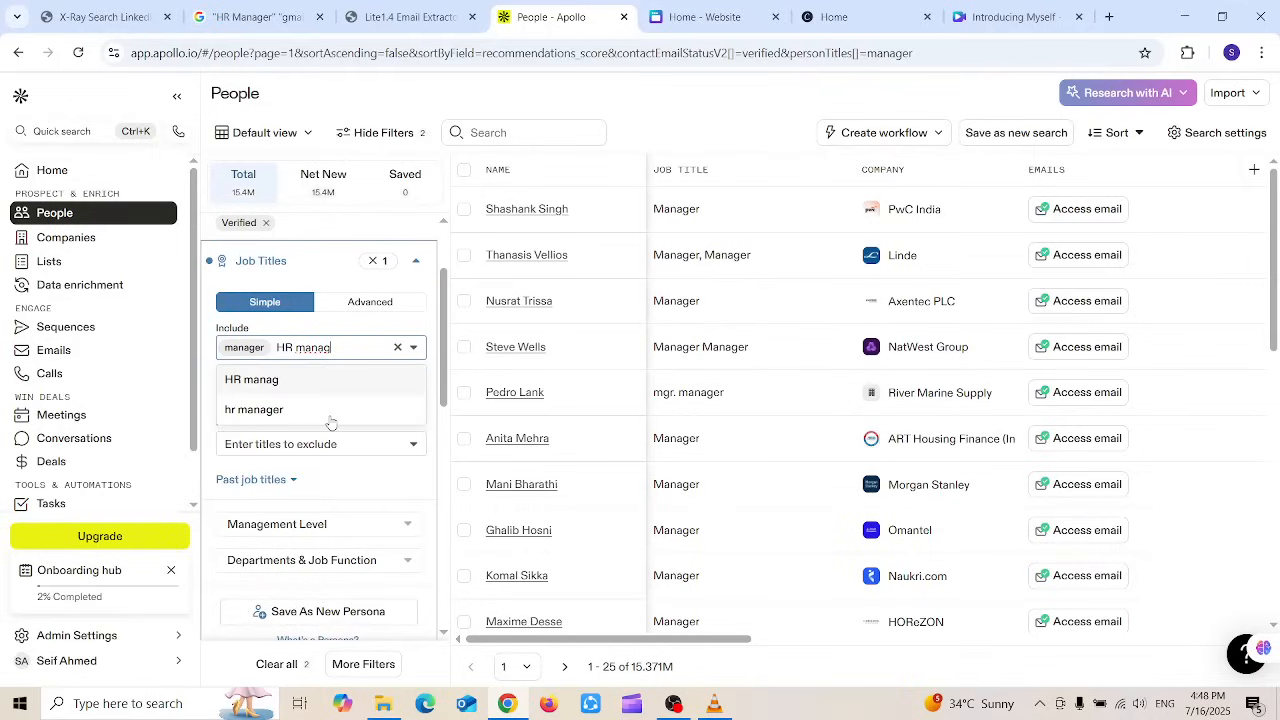
left_click(330, 420)
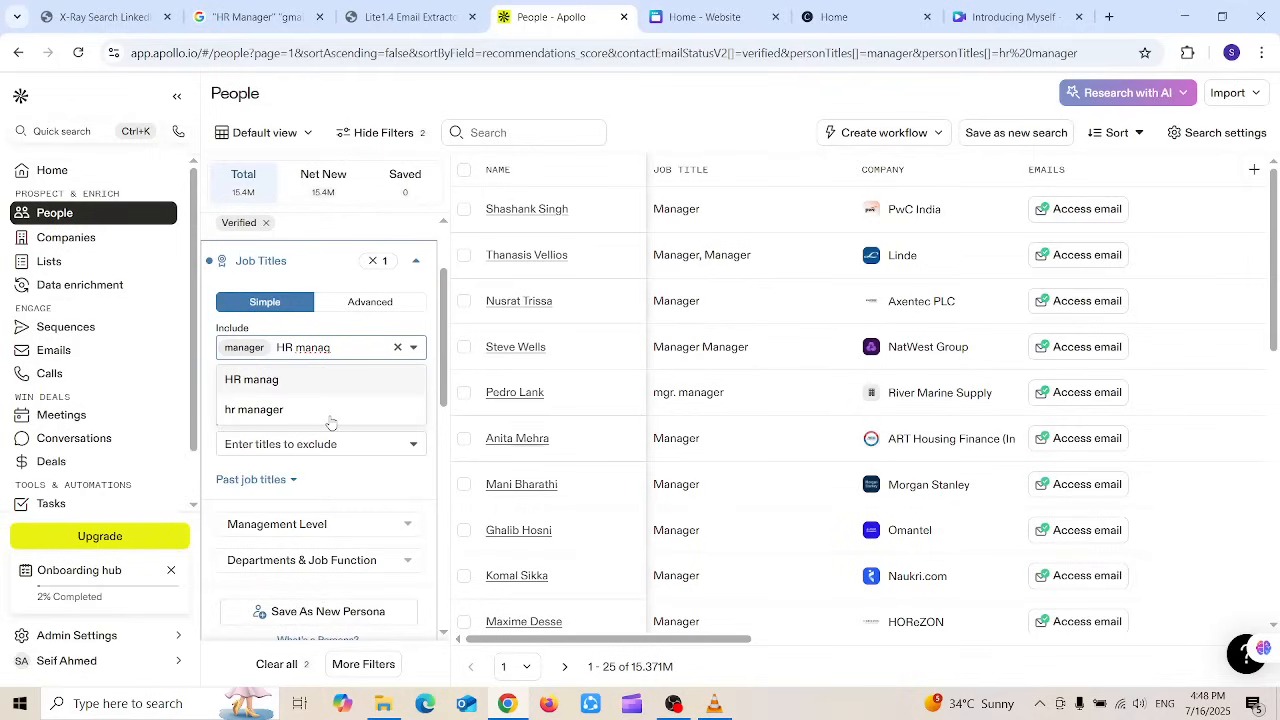
left_click(252, 412)
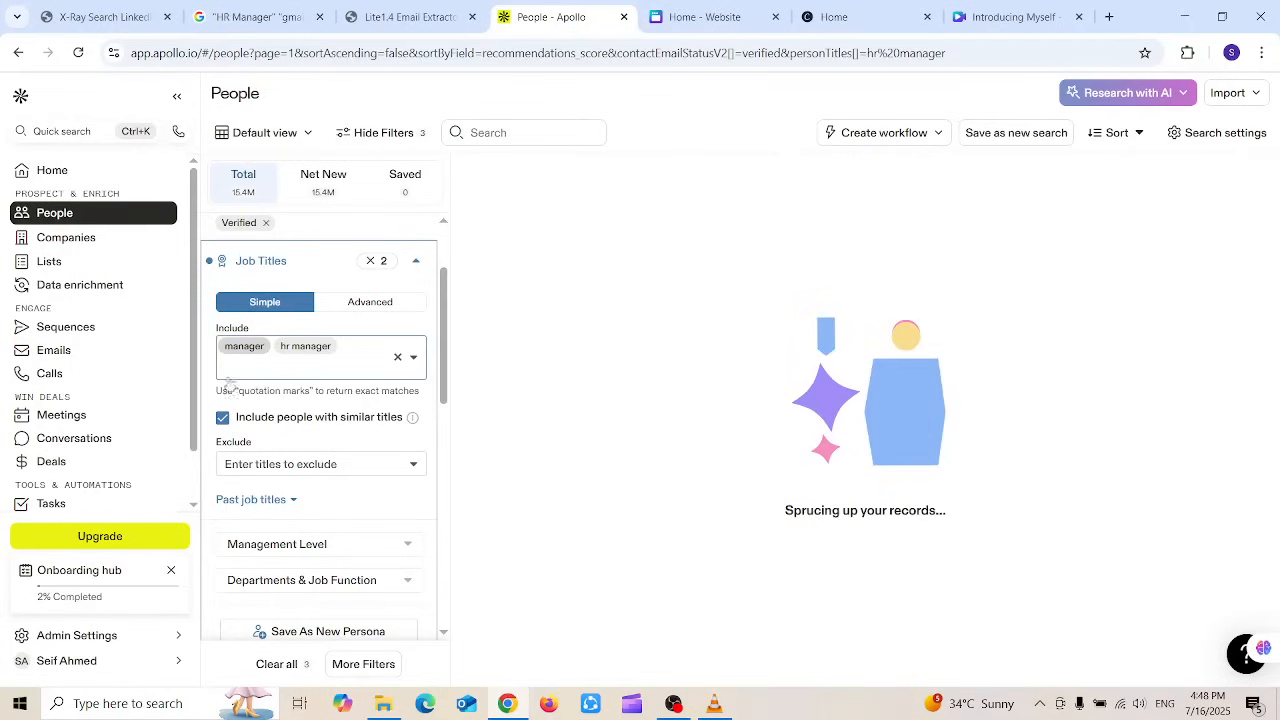
left_click(506, 480)
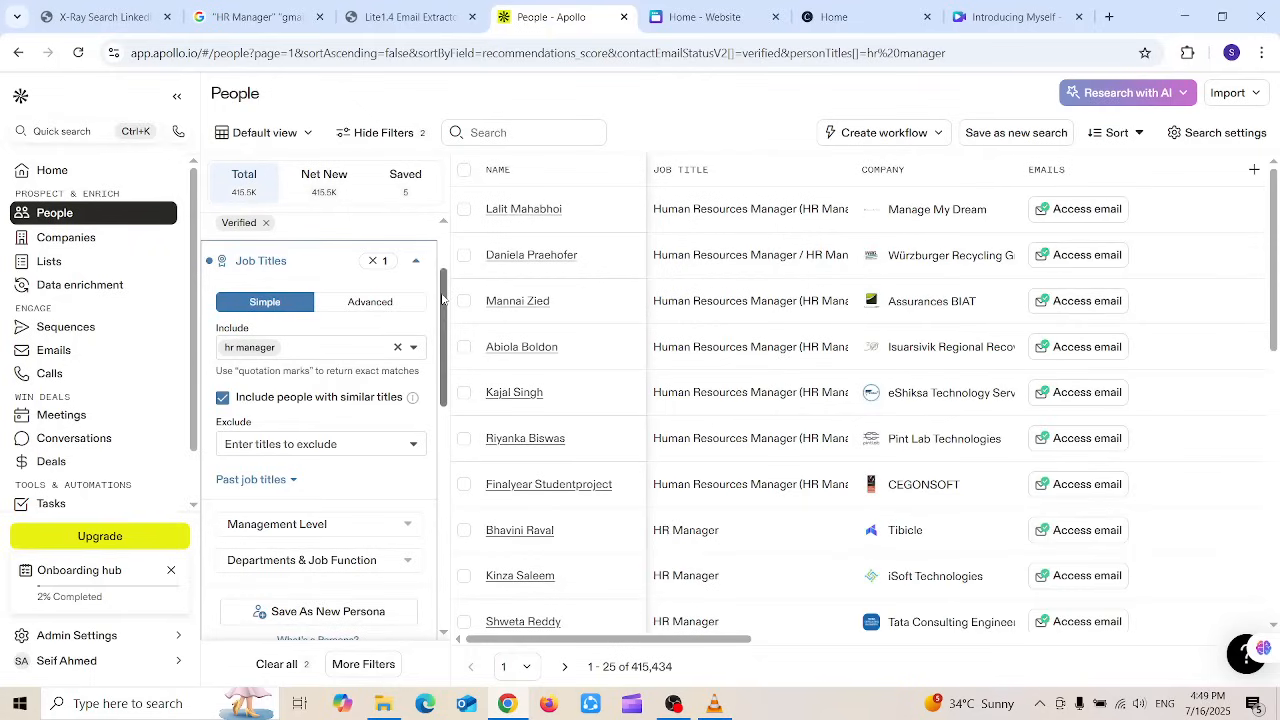
Step: Limit the HR manager results to contacts located in the United States (112,184)
left_click_drag(443, 298, 447, 402)
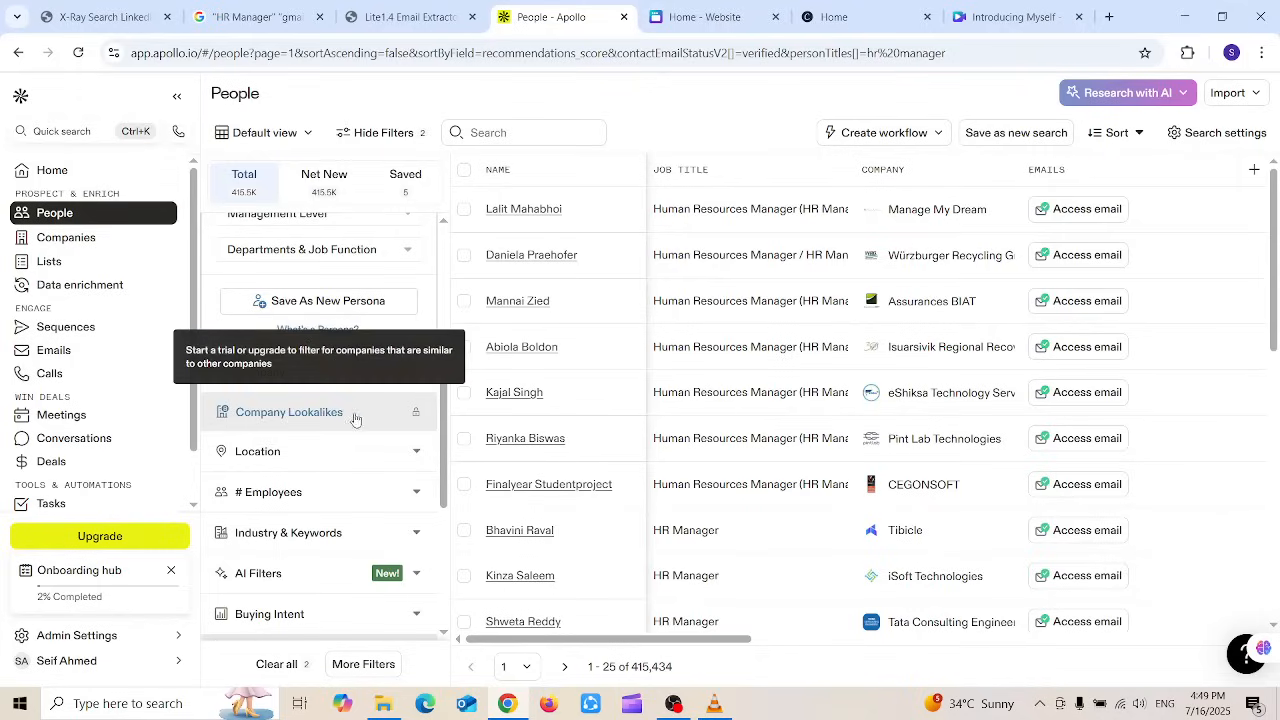
left_click(391, 453)
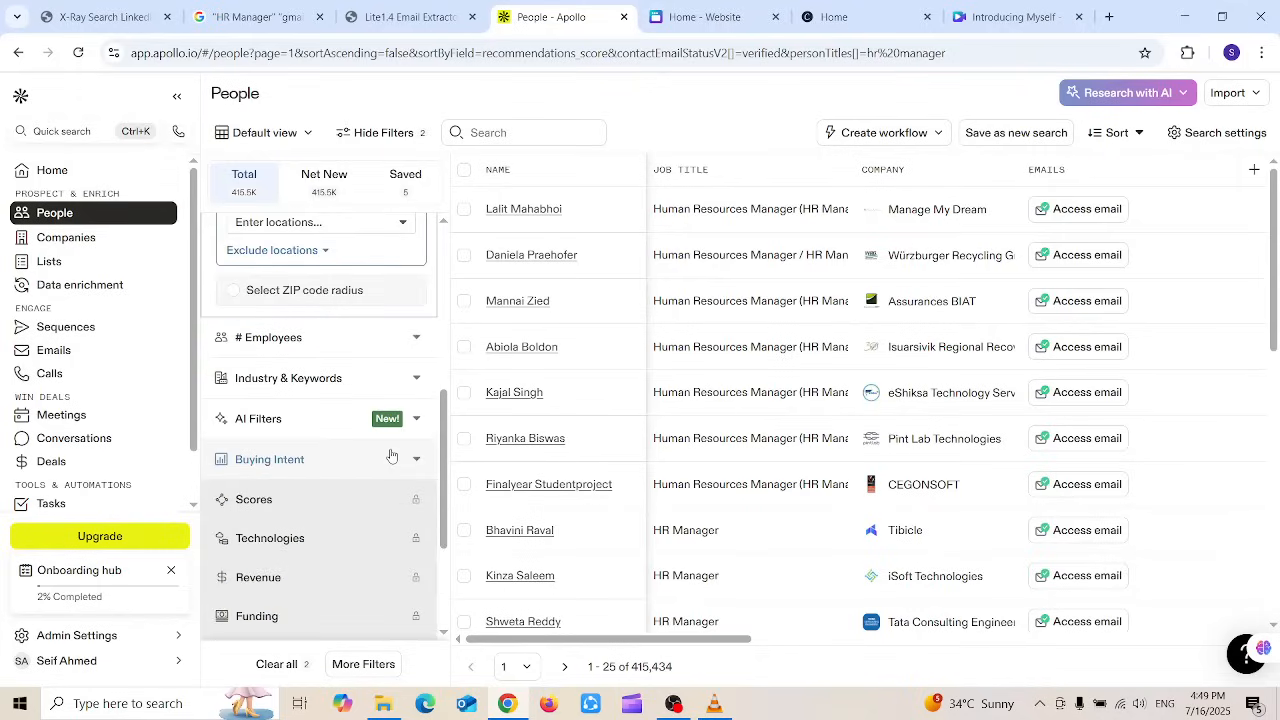
scroll(415, 400, "up", 3)
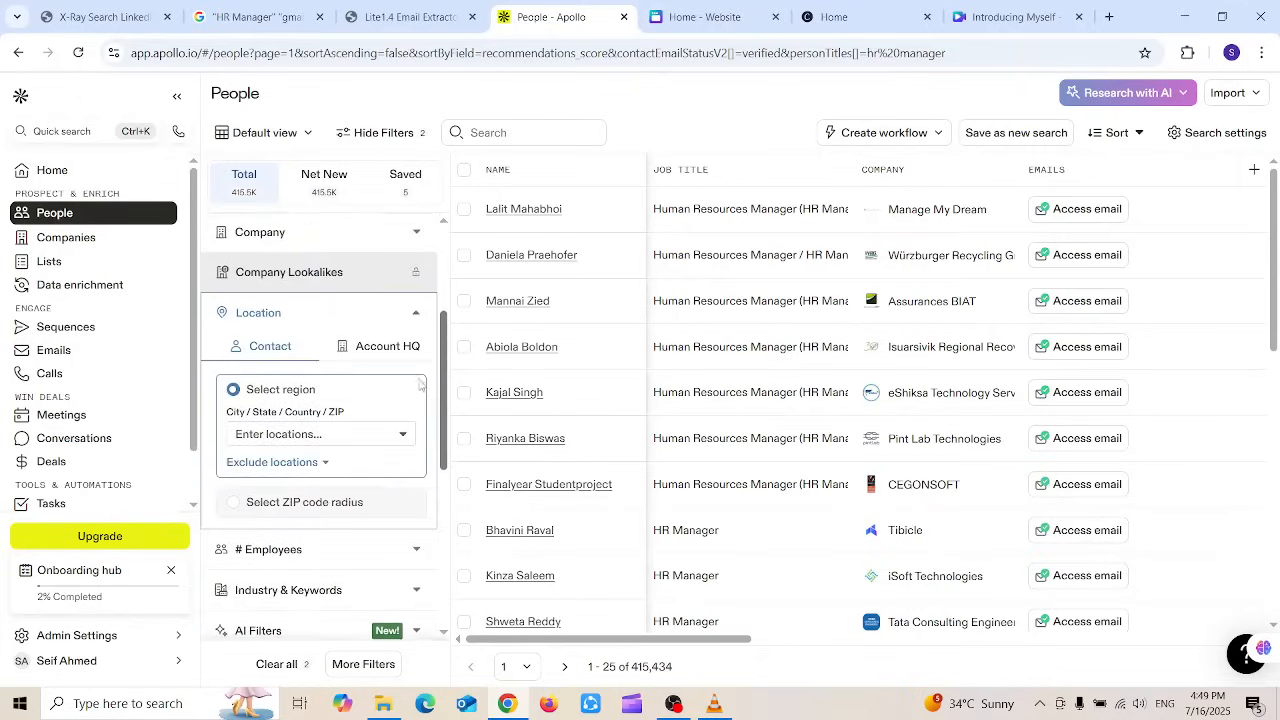
scroll(420, 385, "down", 1)
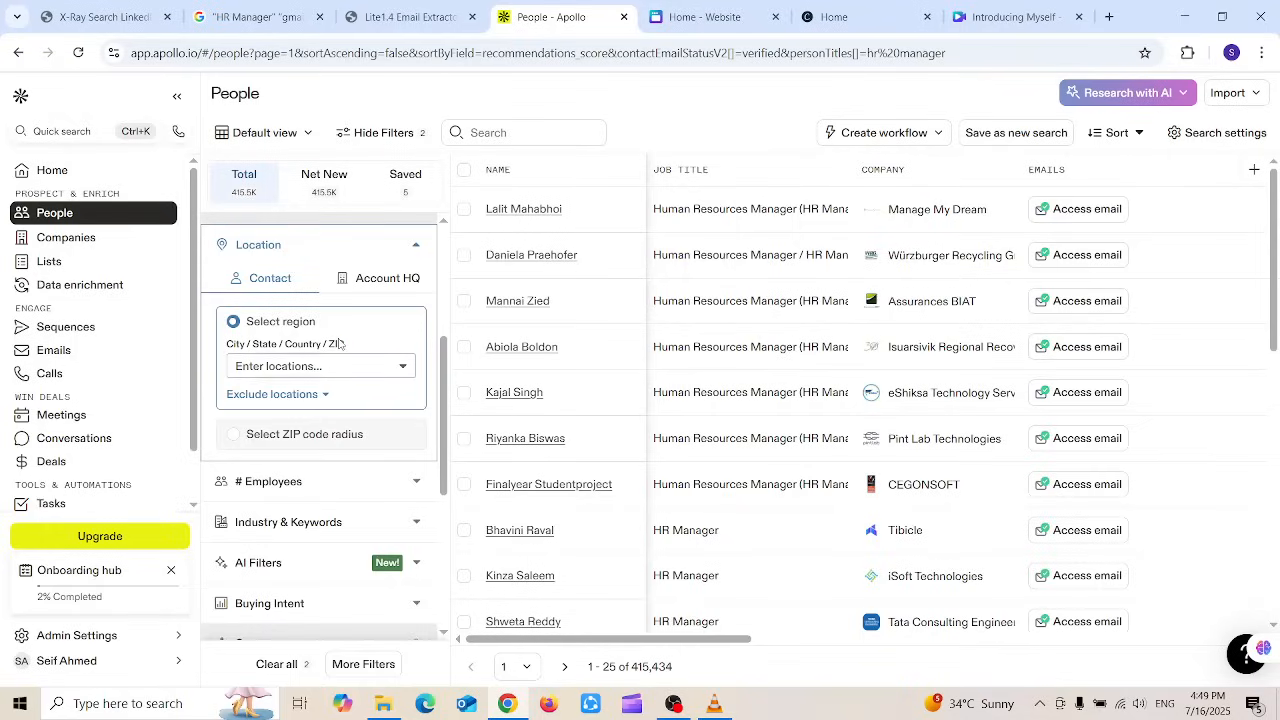
left_click(336, 374)
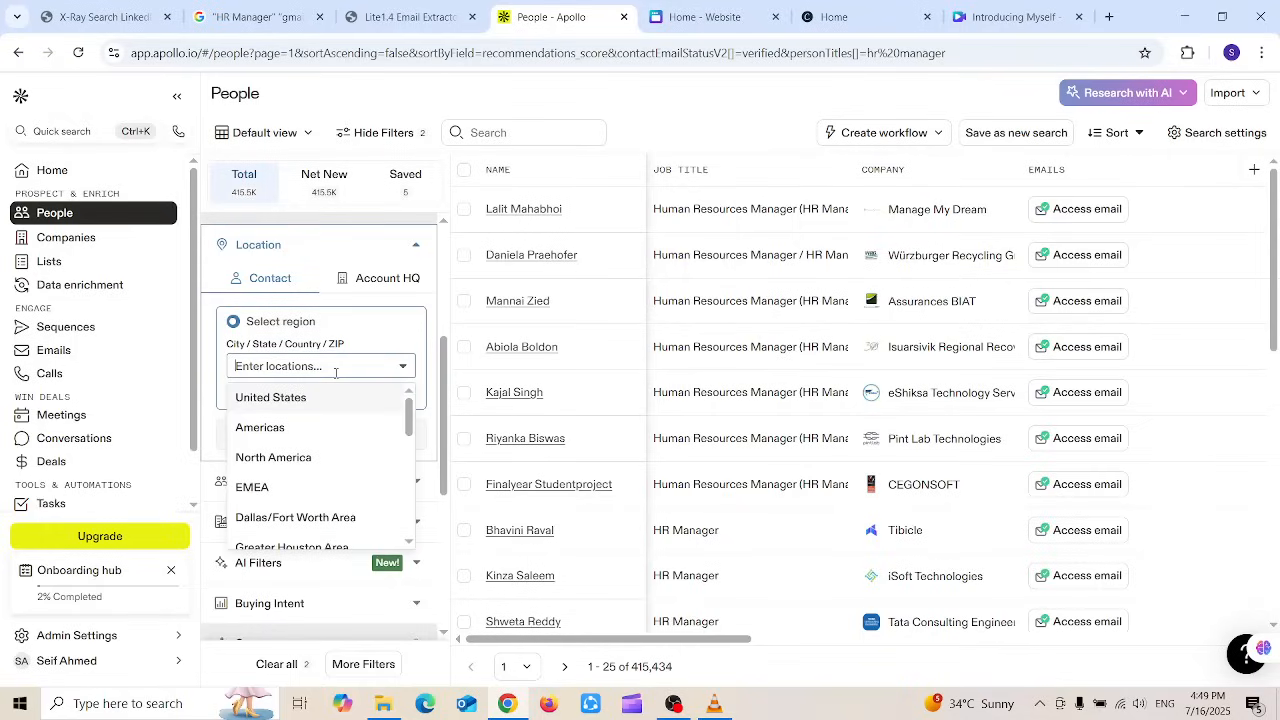
left_click(314, 400)
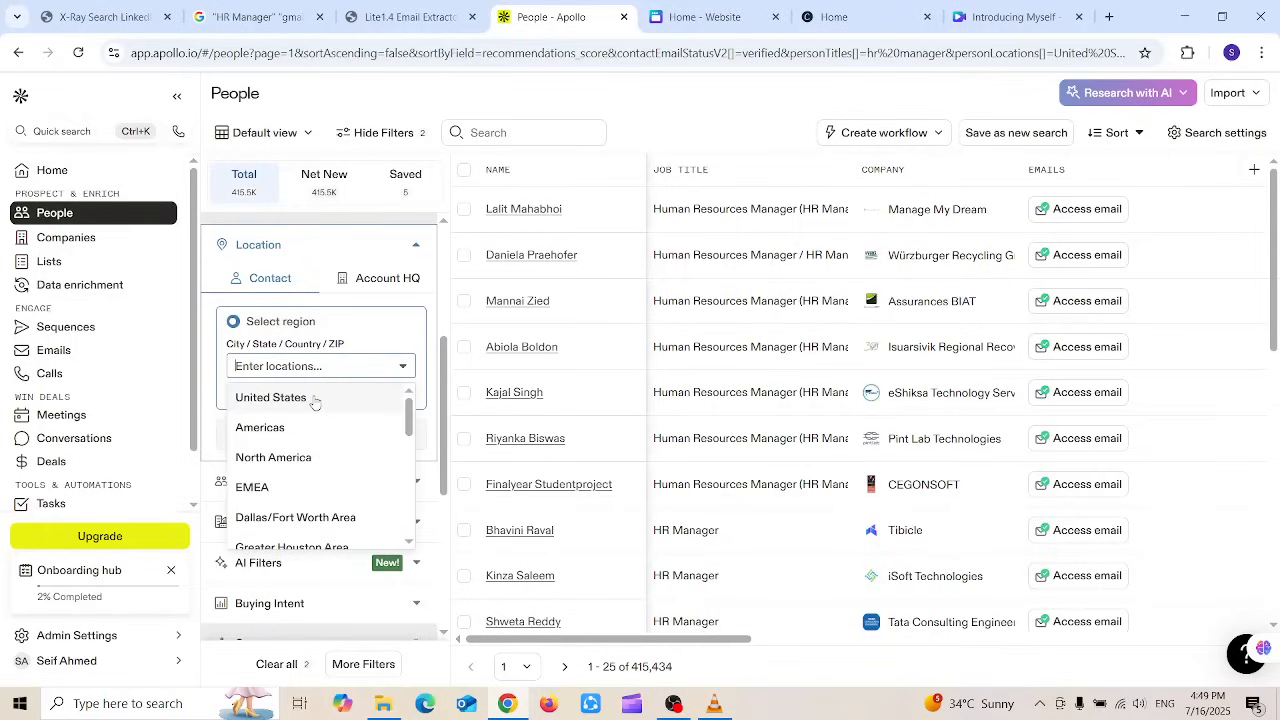
left_click(314, 400)
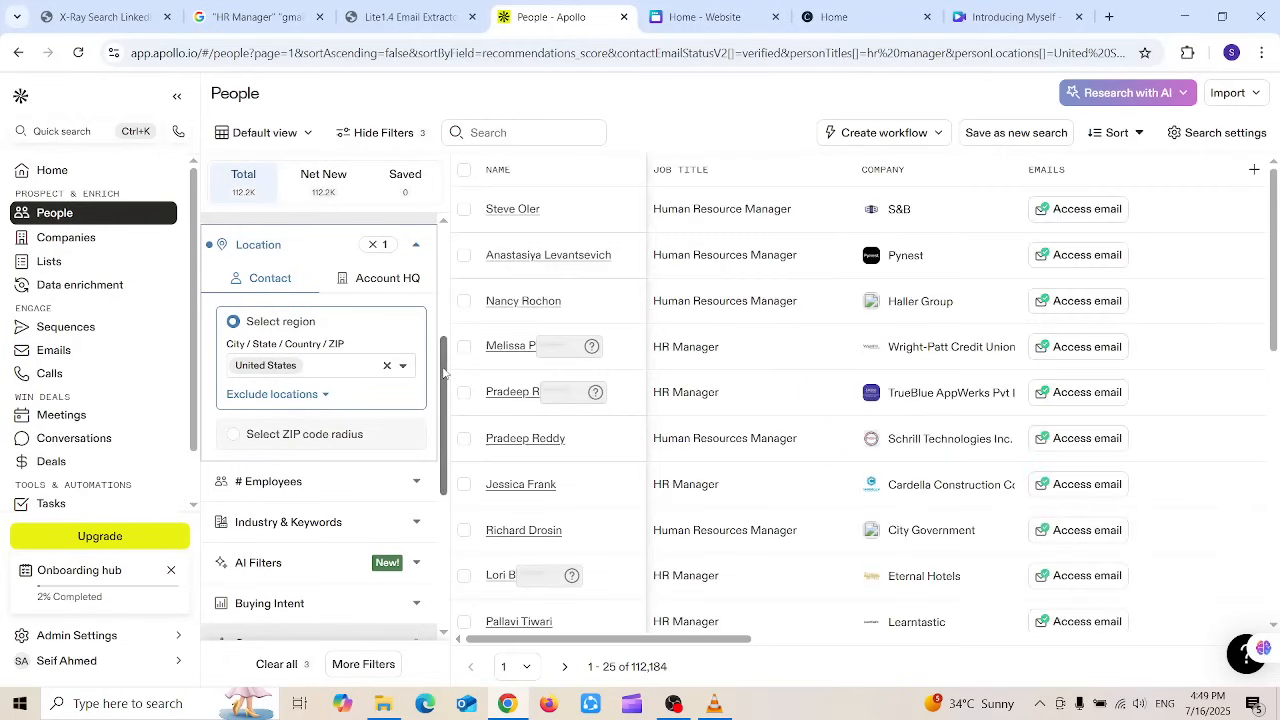
left_click_drag(444, 376, 444, 432)
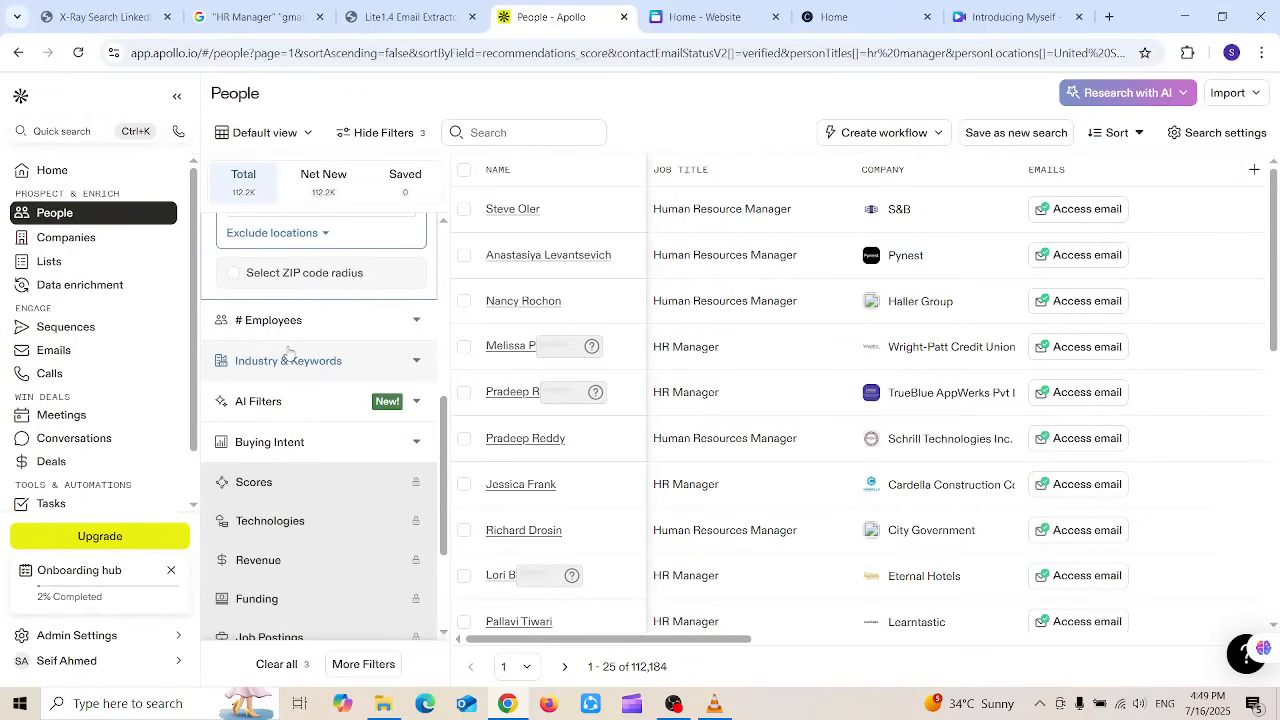
left_click_drag(440, 496, 413, 241)
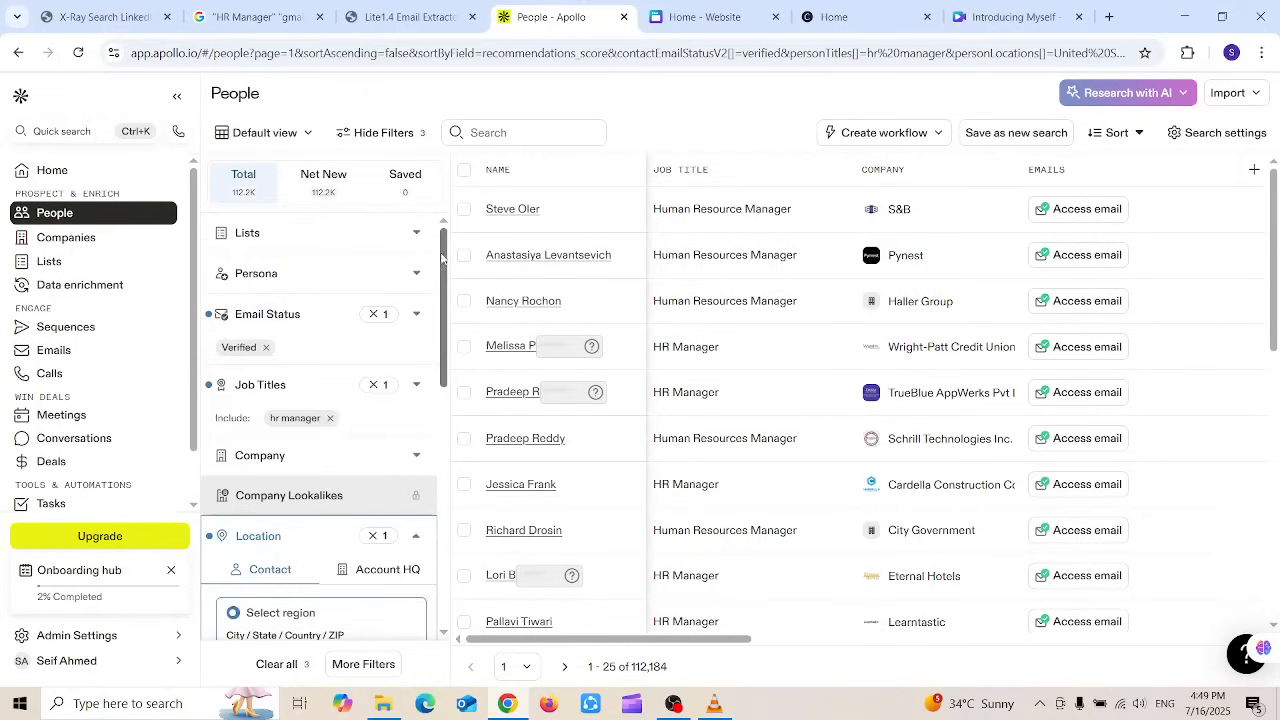
left_click_drag(441, 260, 433, 319)
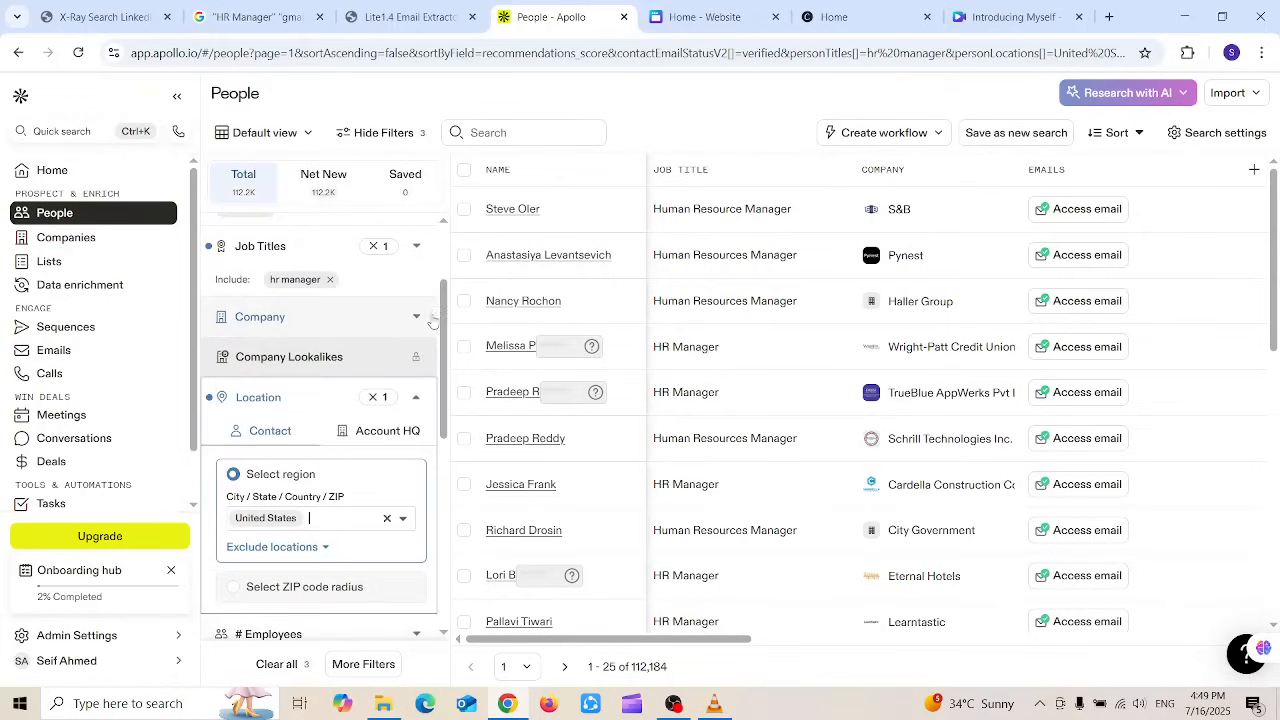
Step: Add a Company filter for Microsoft, narrowing the HR manager results to 118
left_click(331, 332)
left_click(298, 392)
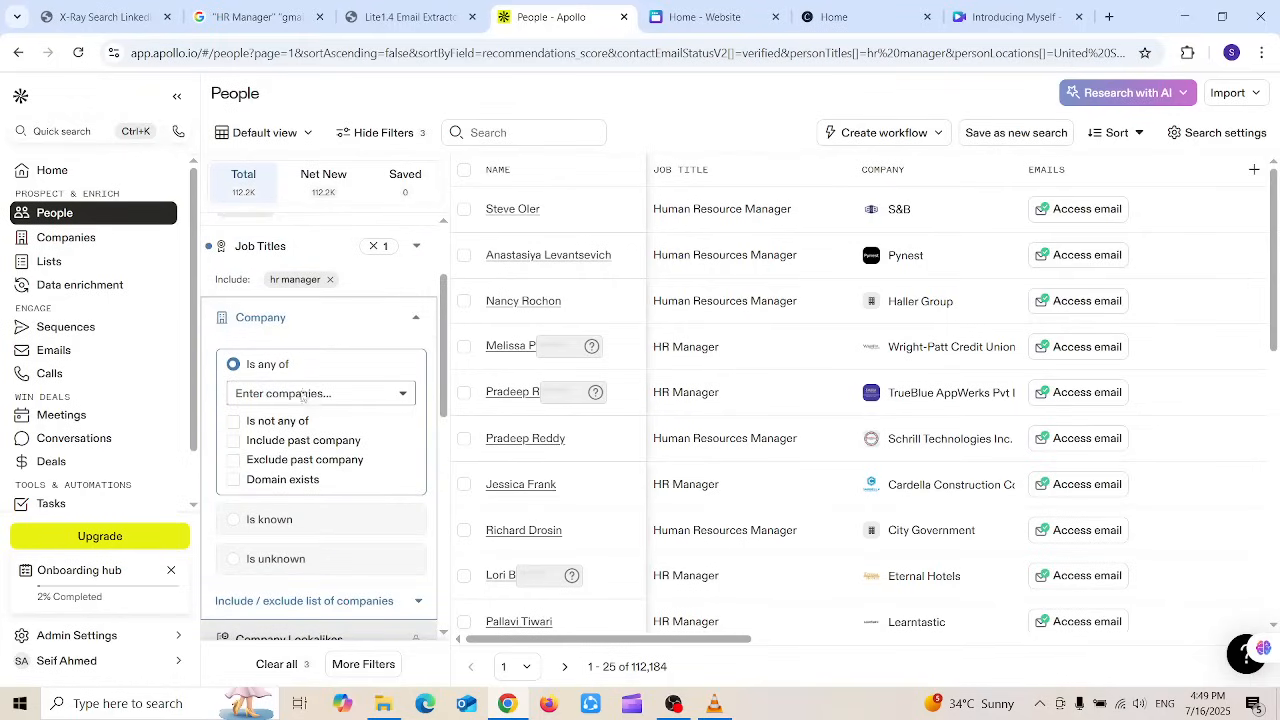
type("Micro")
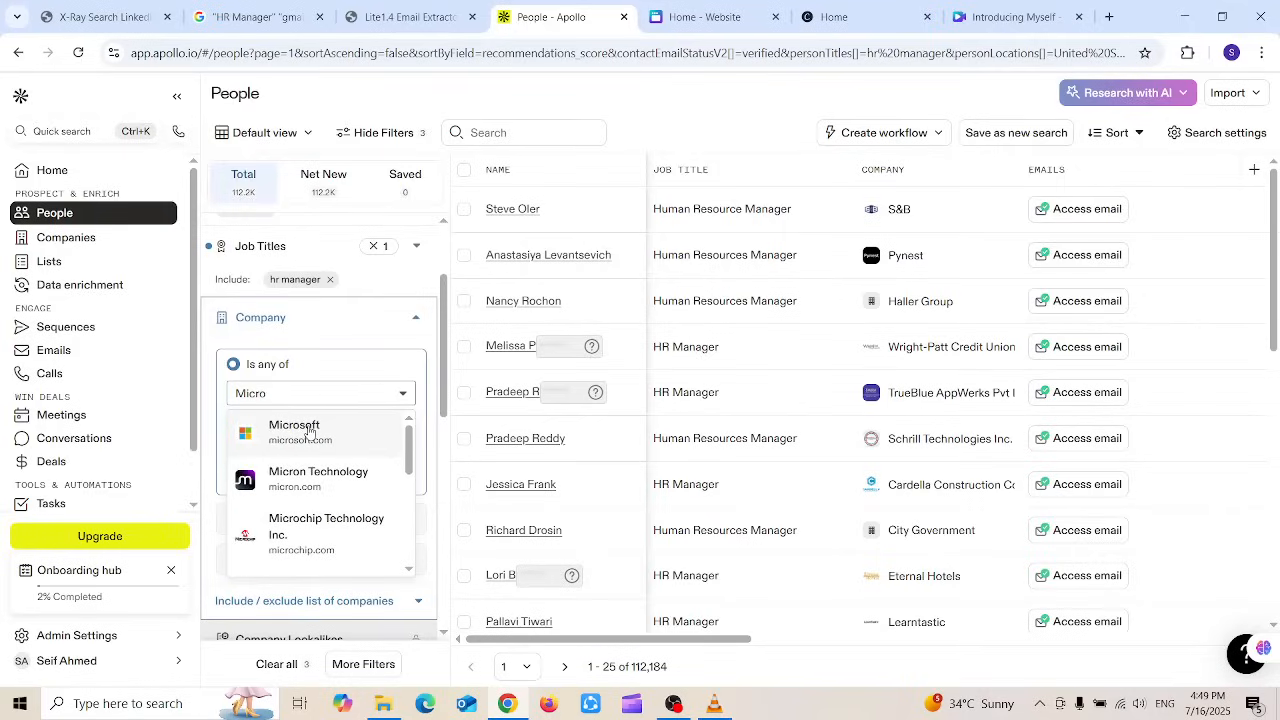
left_click(309, 432)
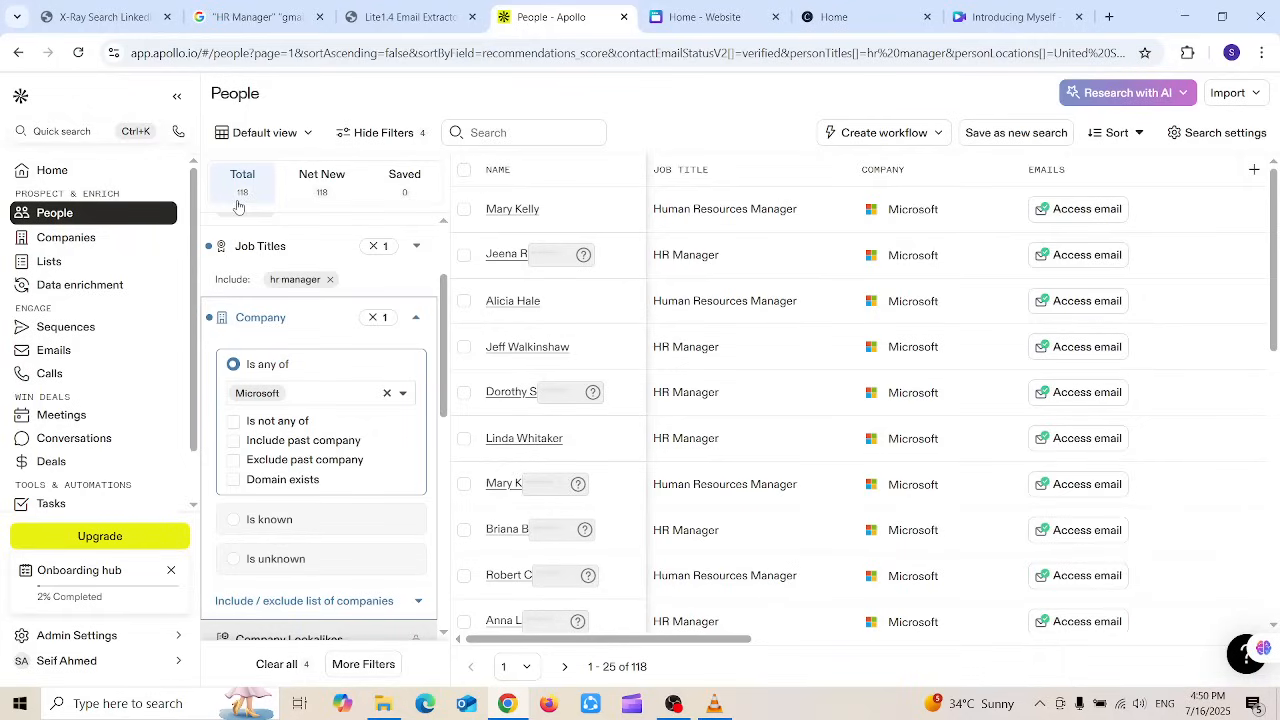
Step: Select the 25 contacts on page one after selecting all 118 hits a limit
left_click(464, 209)
left_click(464, 256)
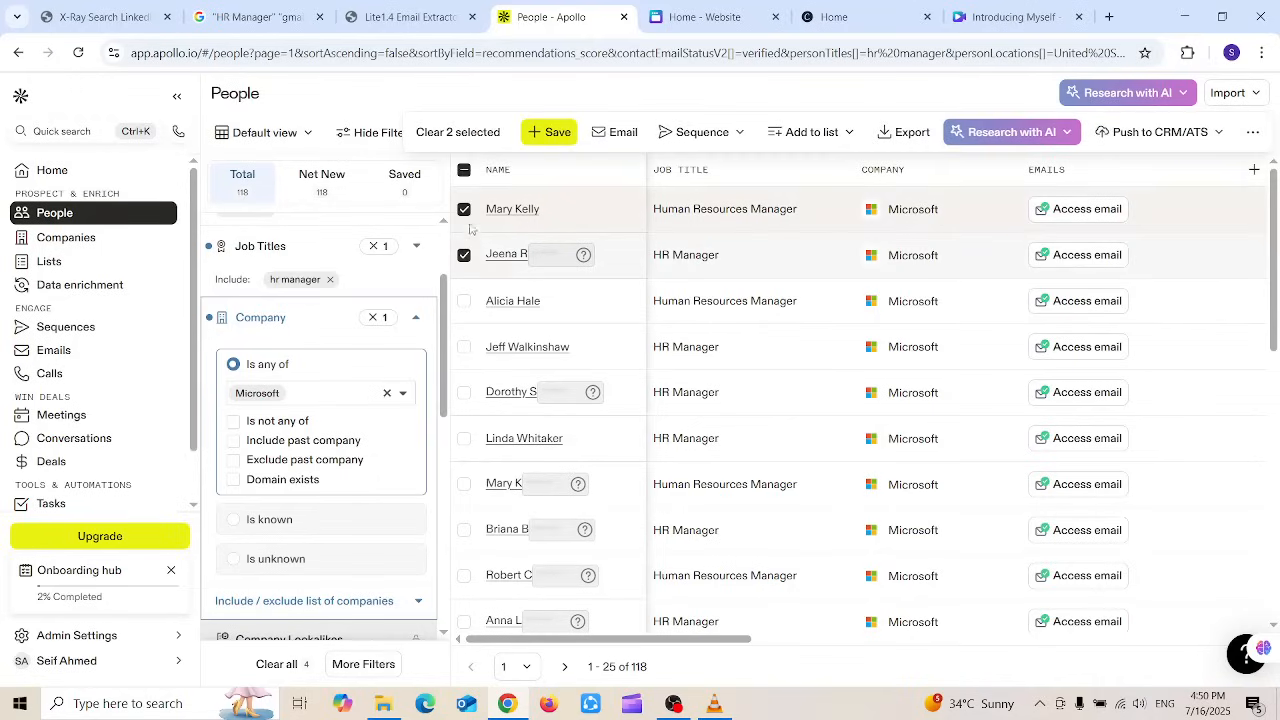
left_click(464, 209)
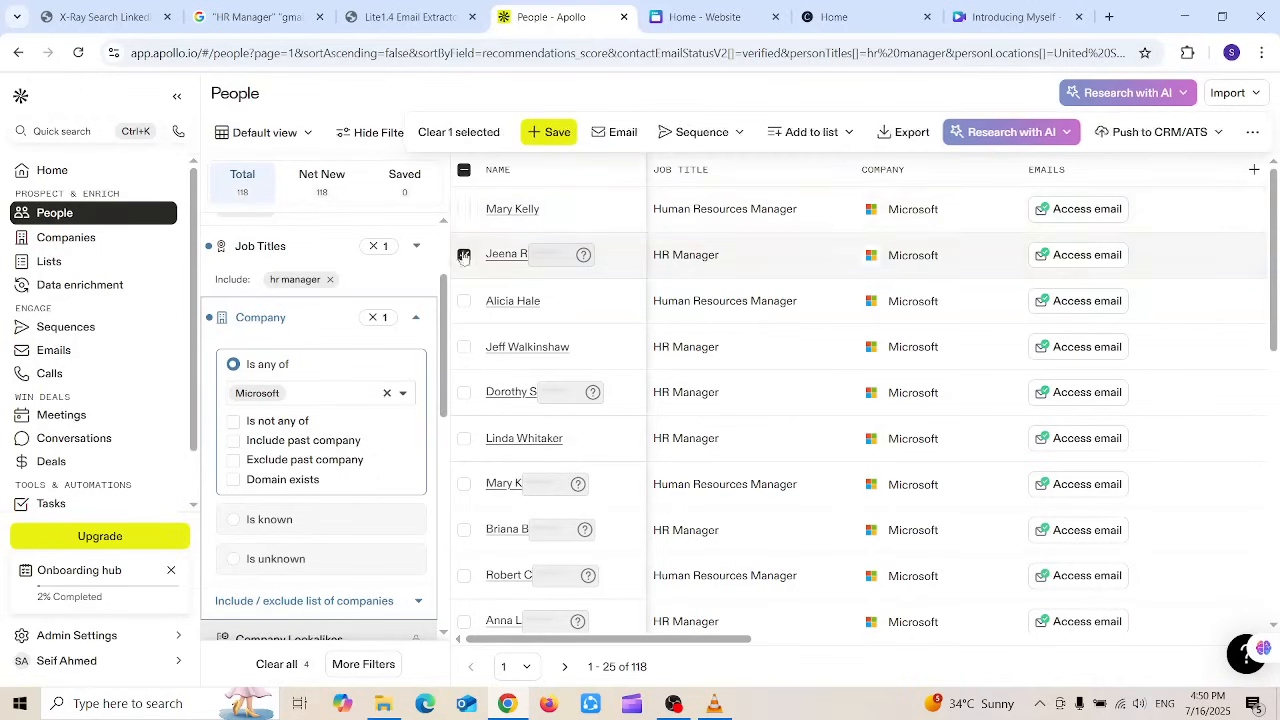
left_click(464, 255)
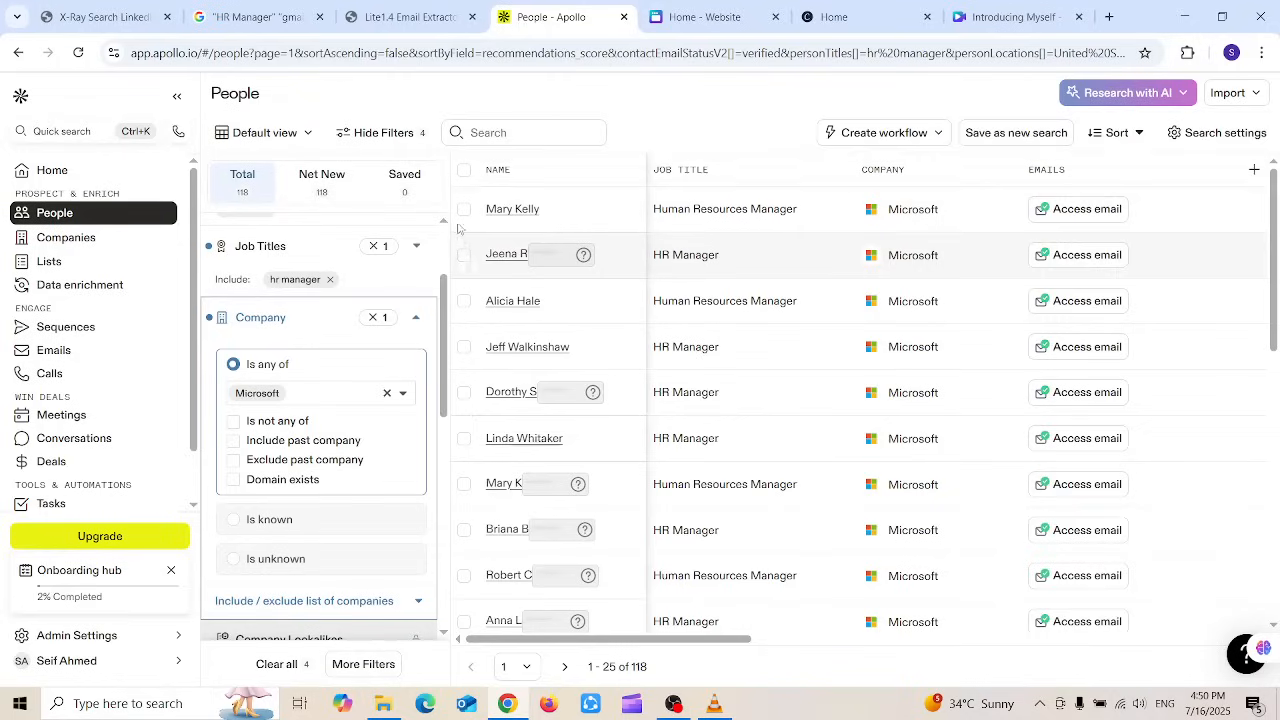
left_click(464, 172)
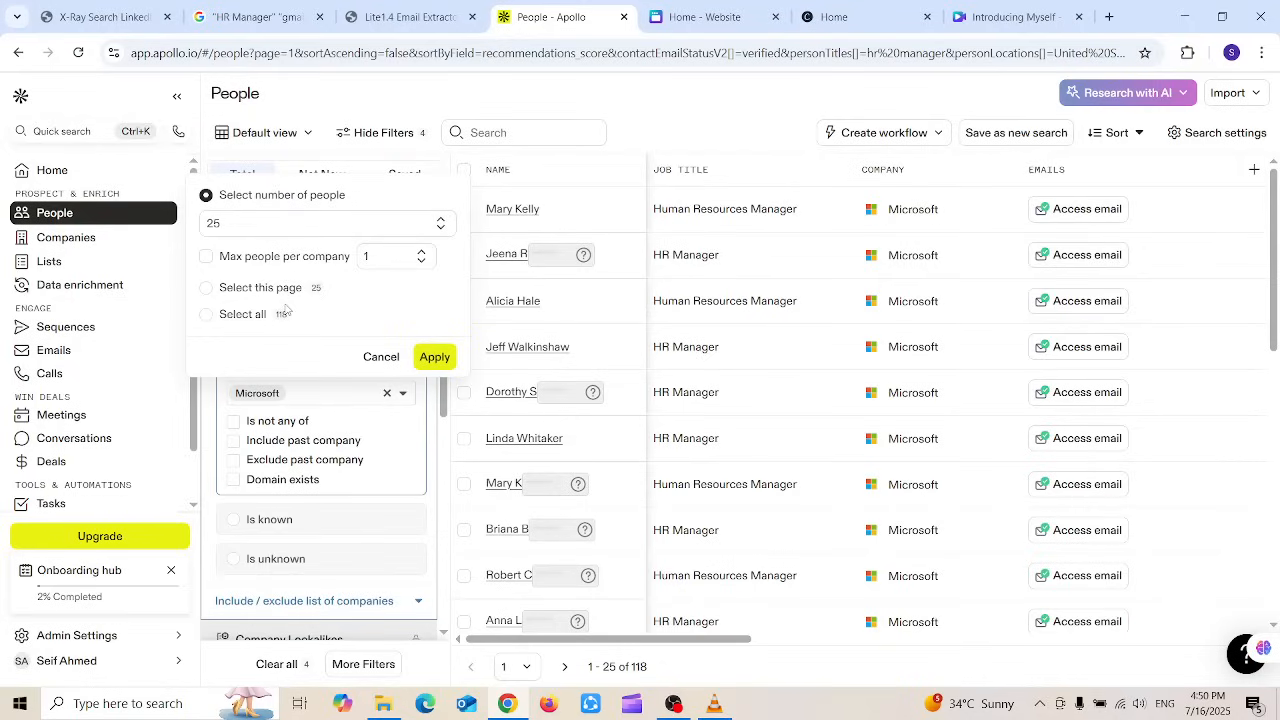
left_click(206, 314)
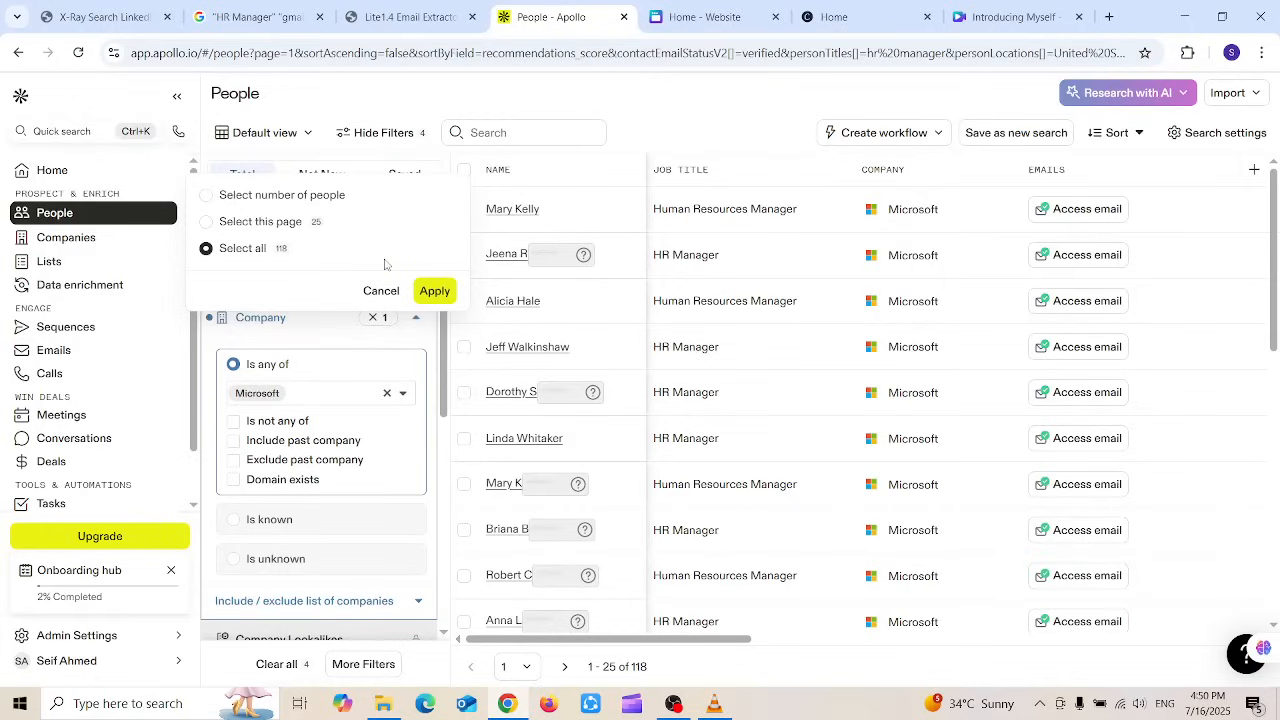
left_click(432, 289)
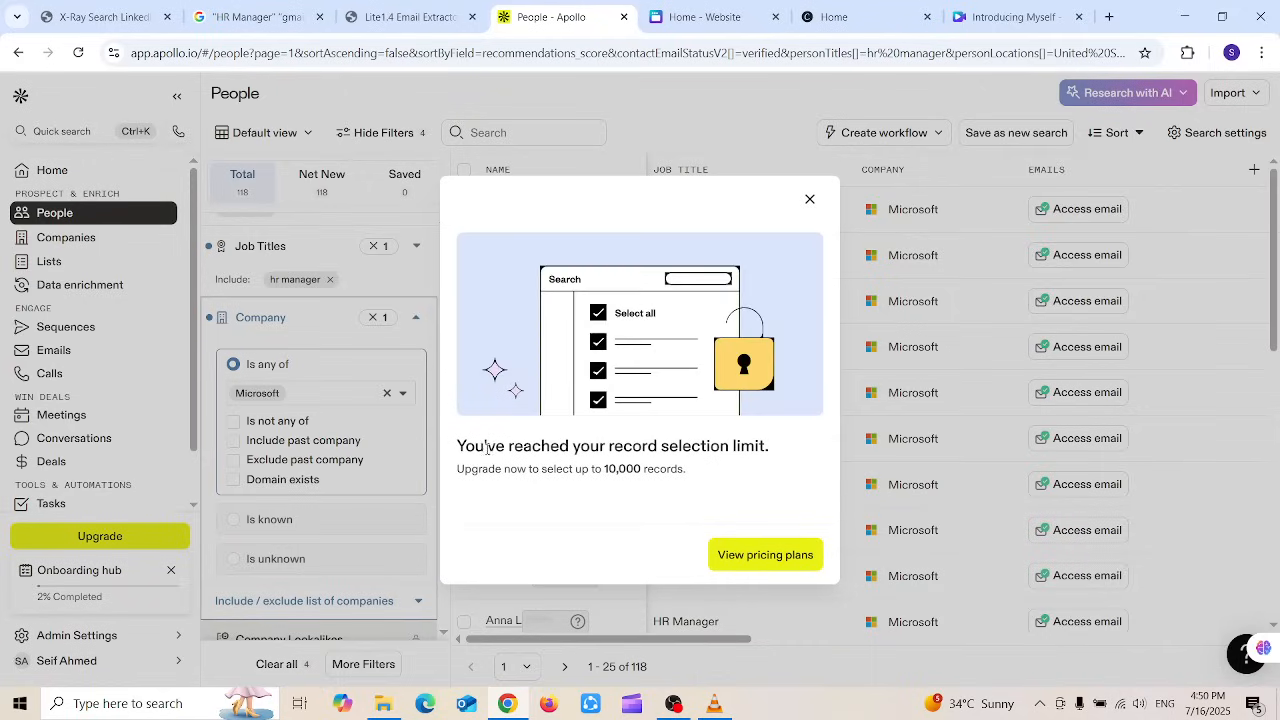
left_click_drag(457, 446, 752, 463)
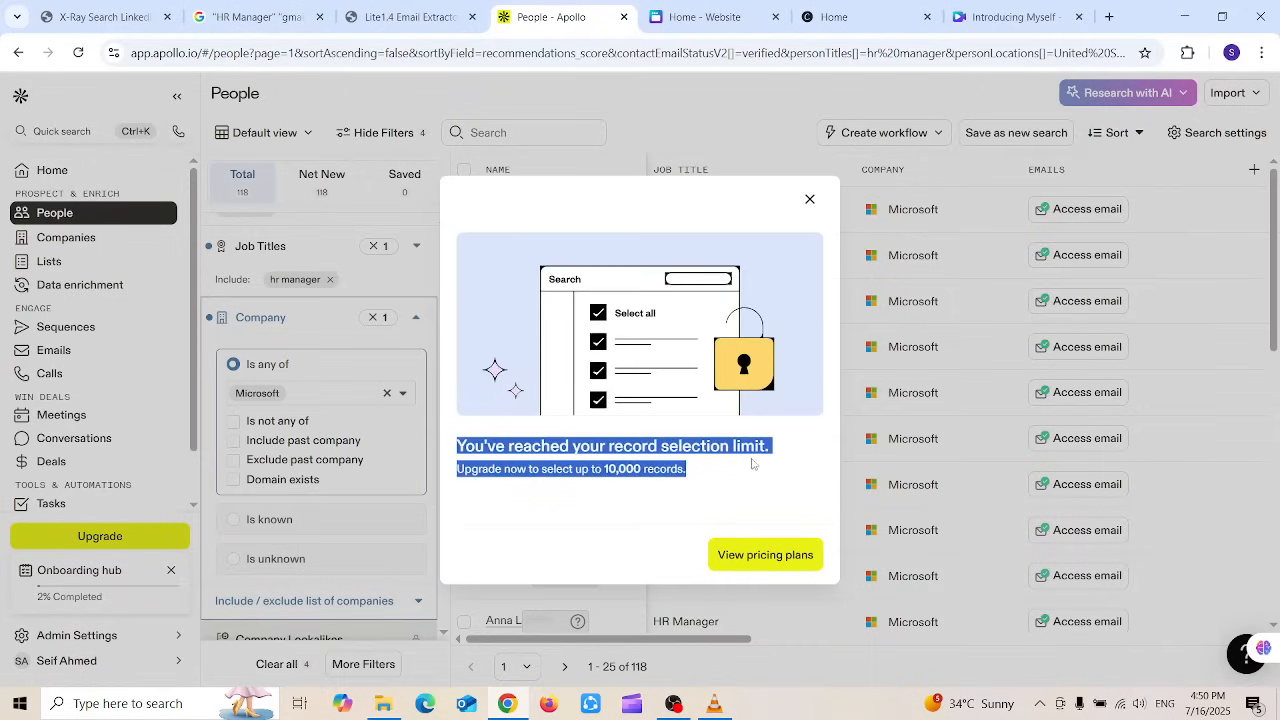
left_click(811, 201)
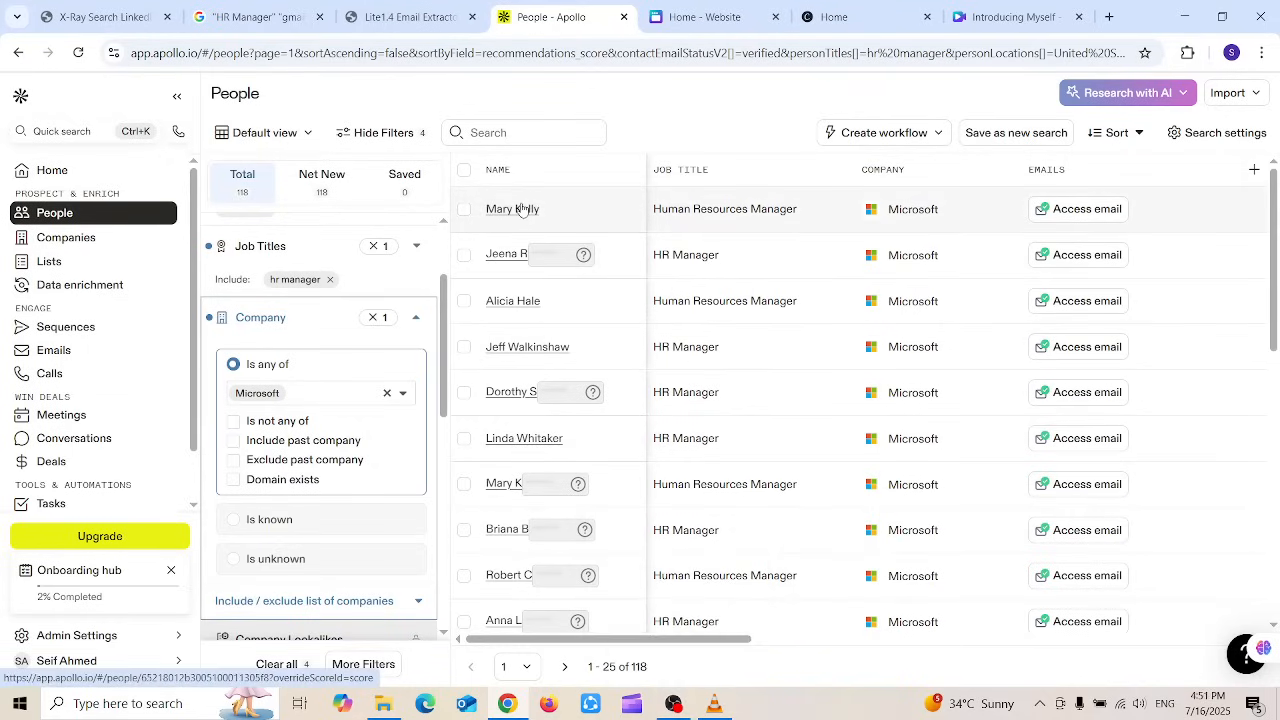
left_click(465, 174)
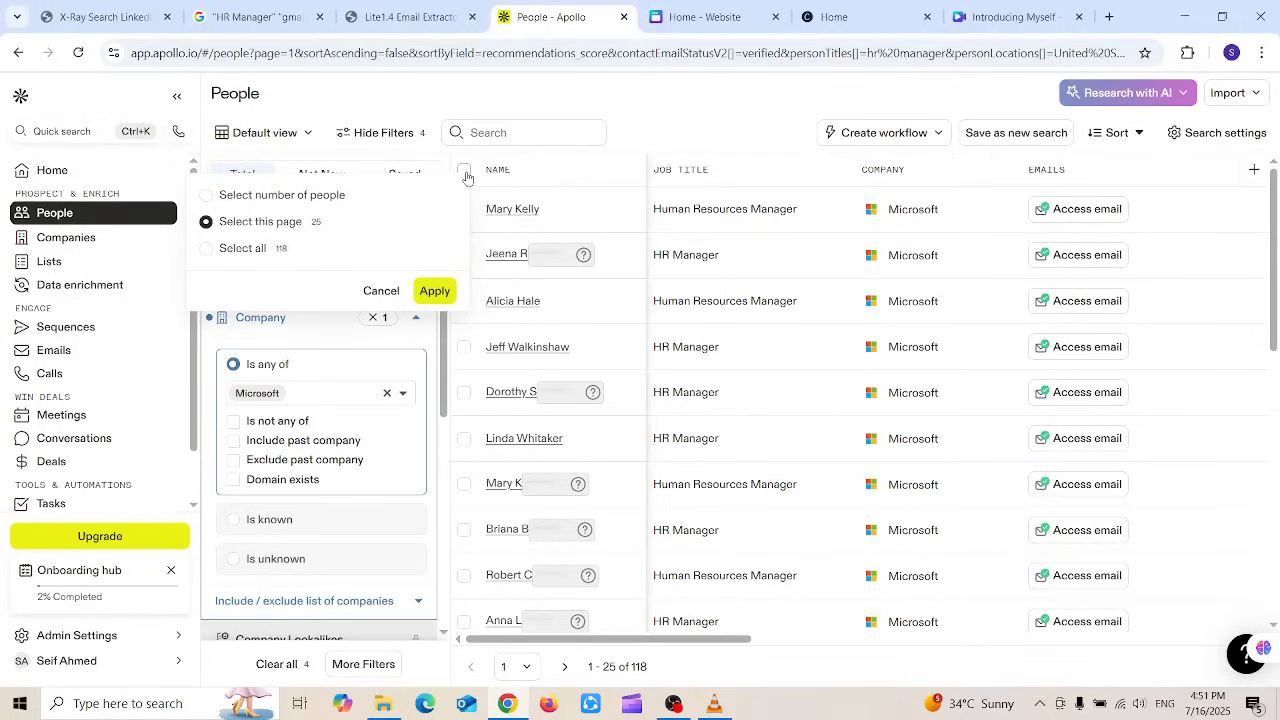
left_click(434, 292)
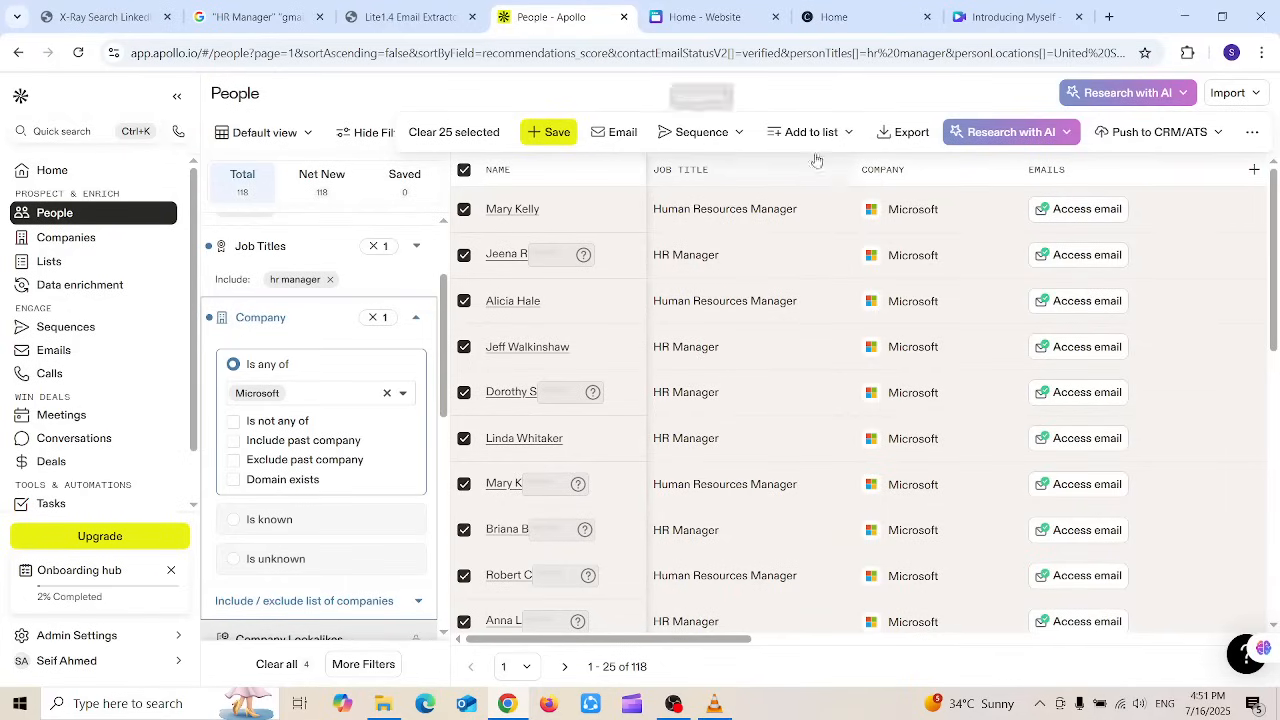
Step: Export the 25 selected contacts as CSV after reviewing the list, email and sequence options
left_click(895, 132)
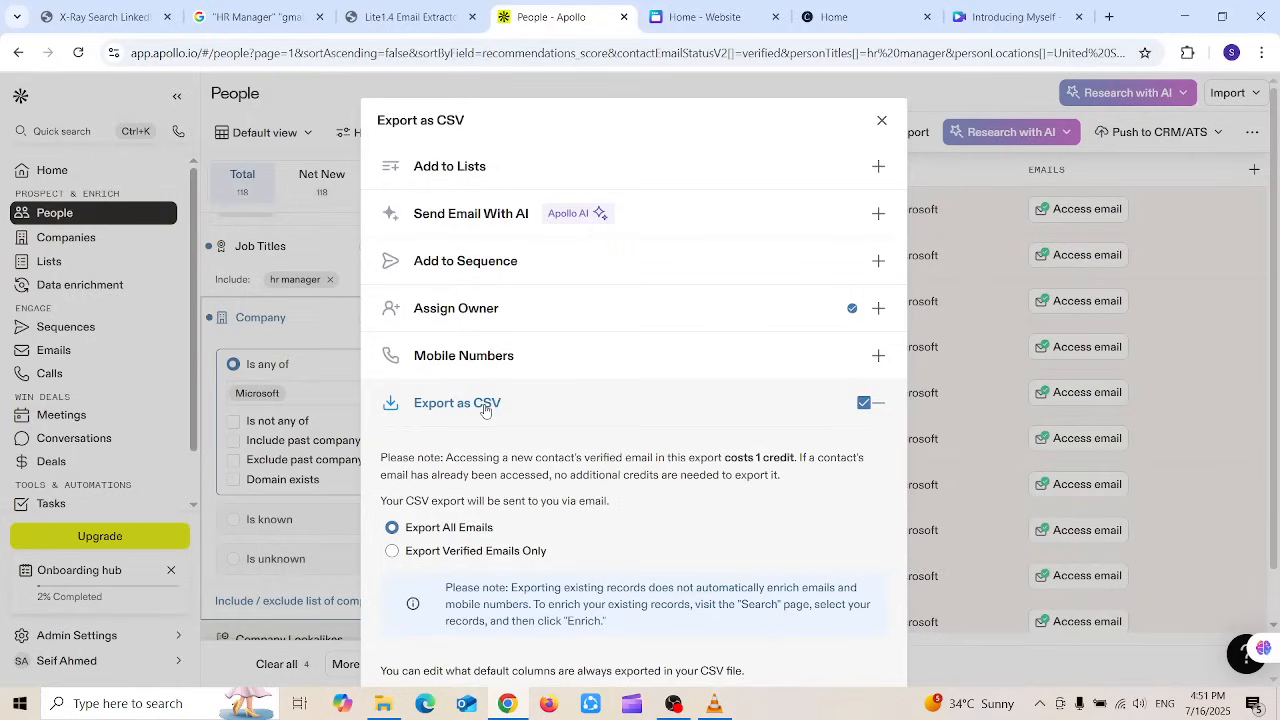
left_click(529, 169)
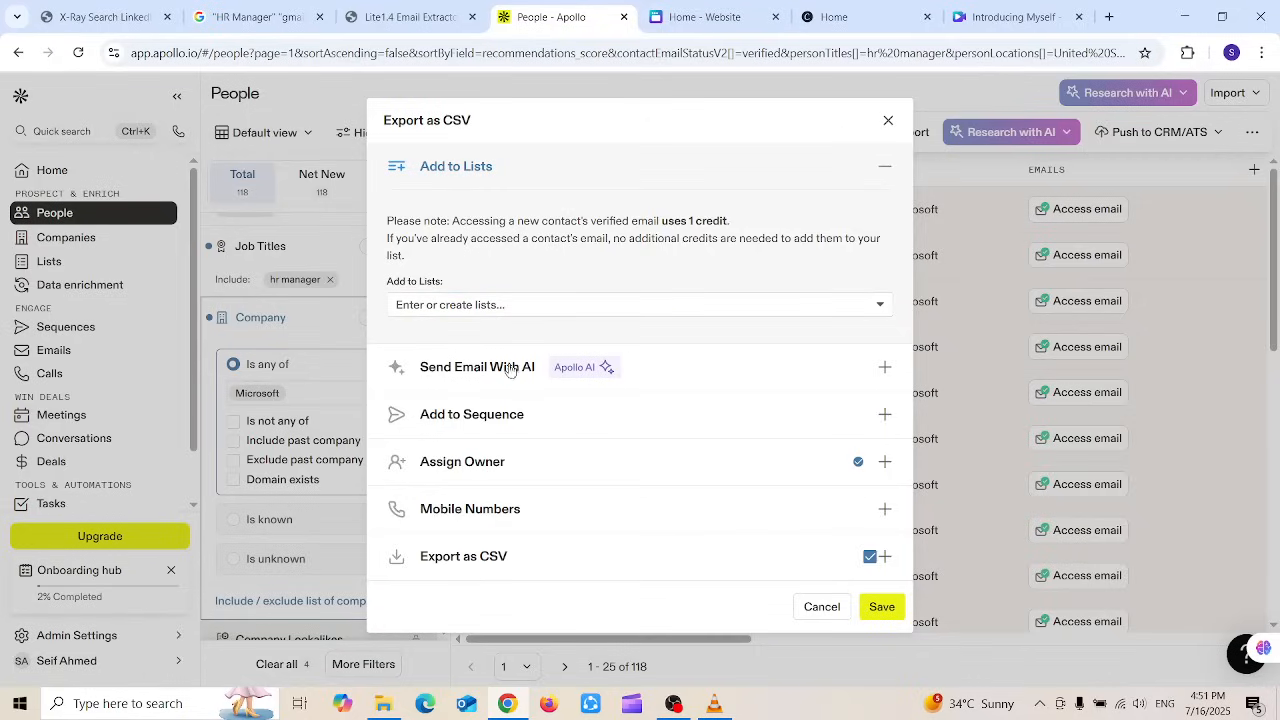
left_click(763, 370)
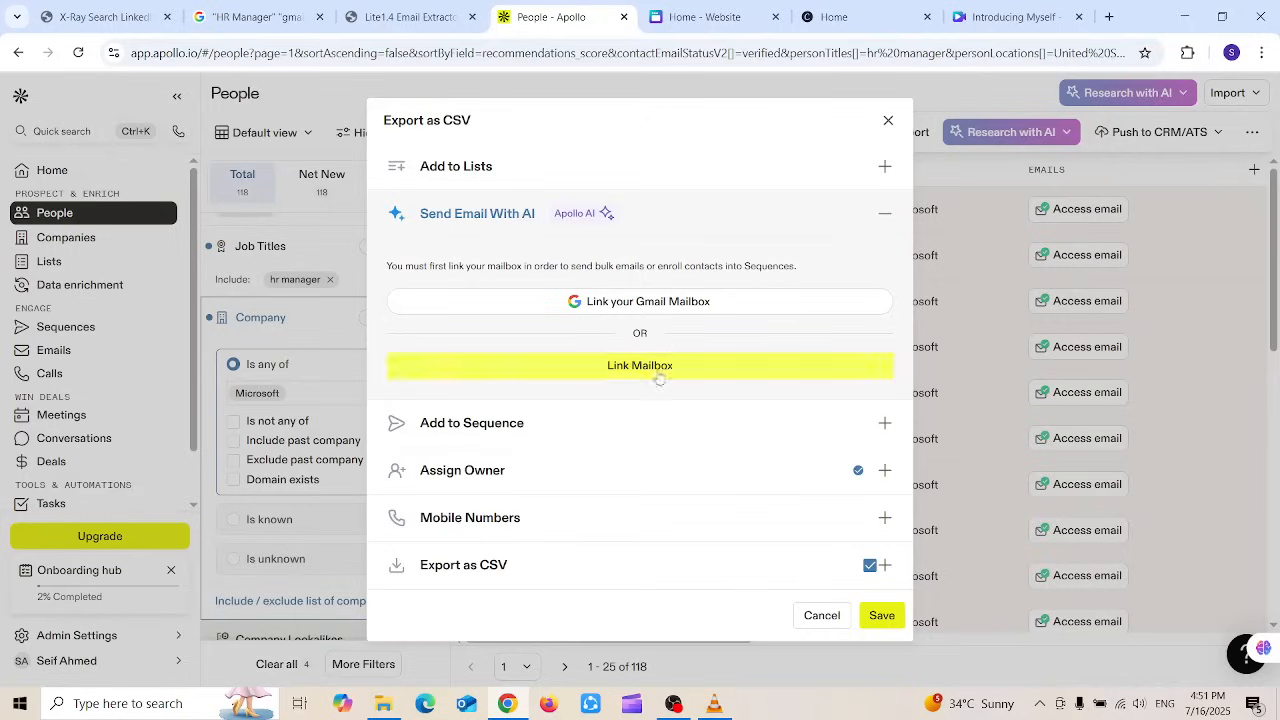
left_click(638, 423)
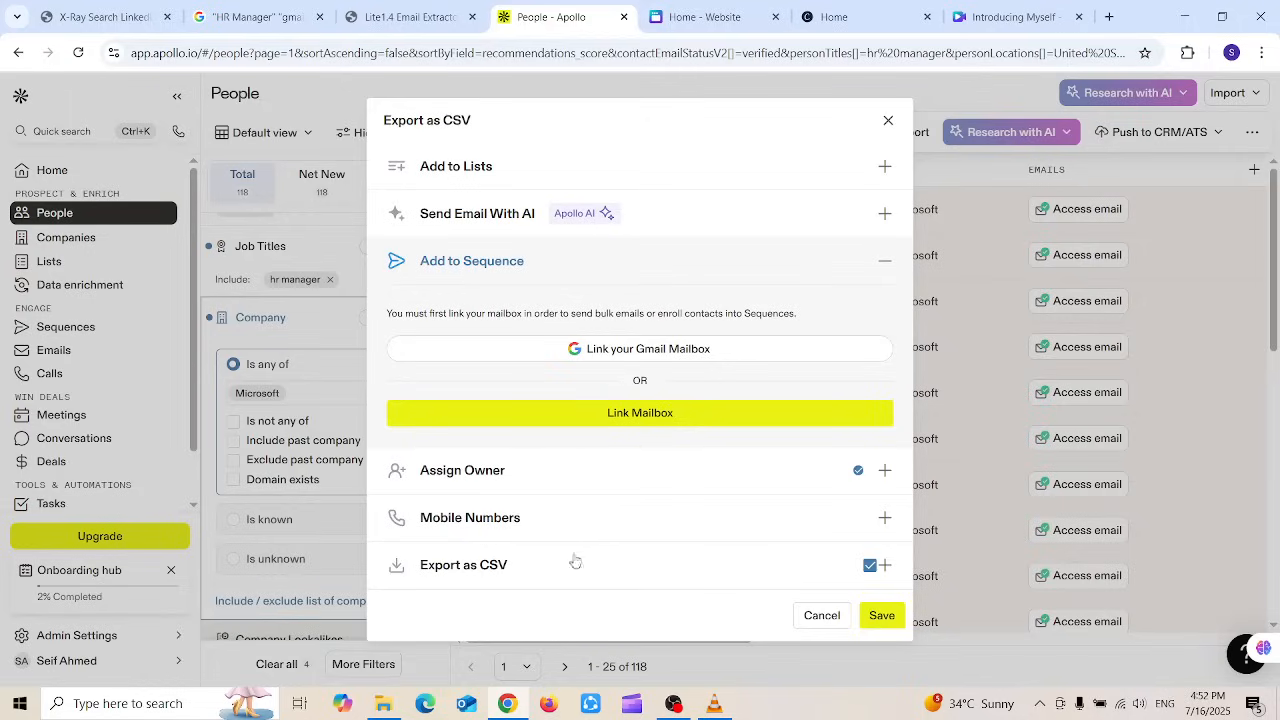
left_click(528, 574)
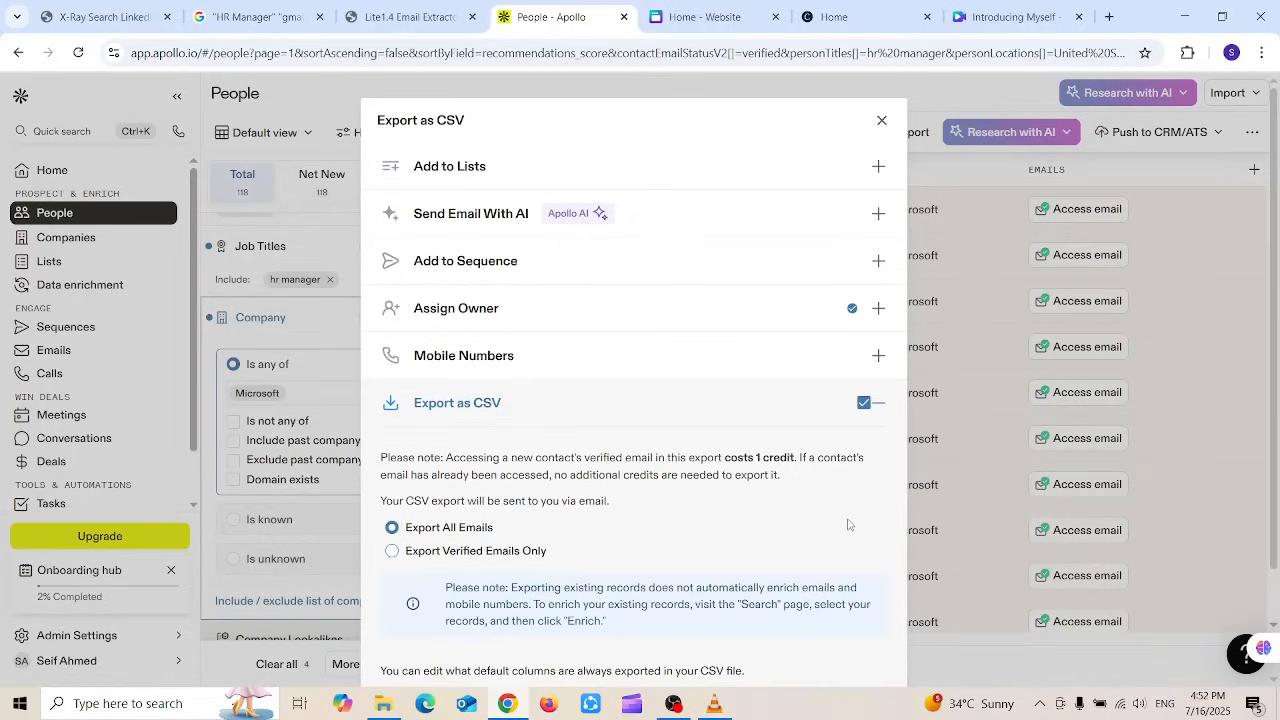
scroll(848, 524, "down", 3)
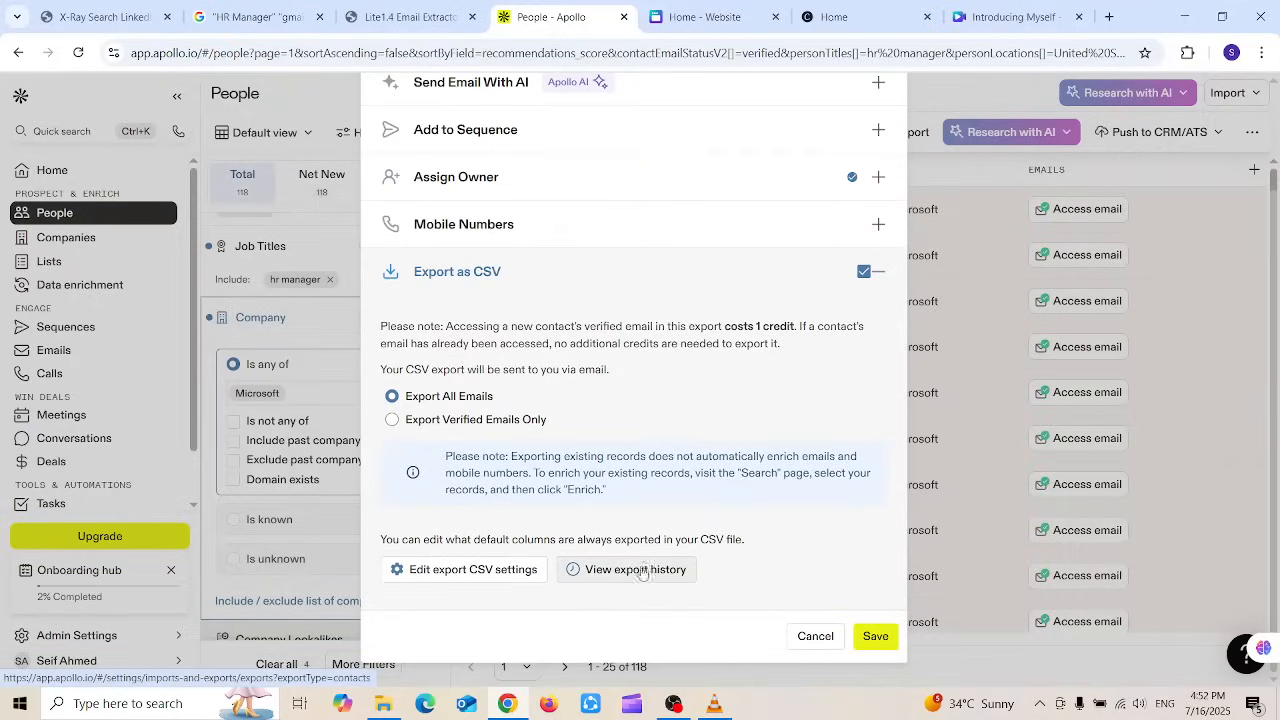
left_click(876, 636)
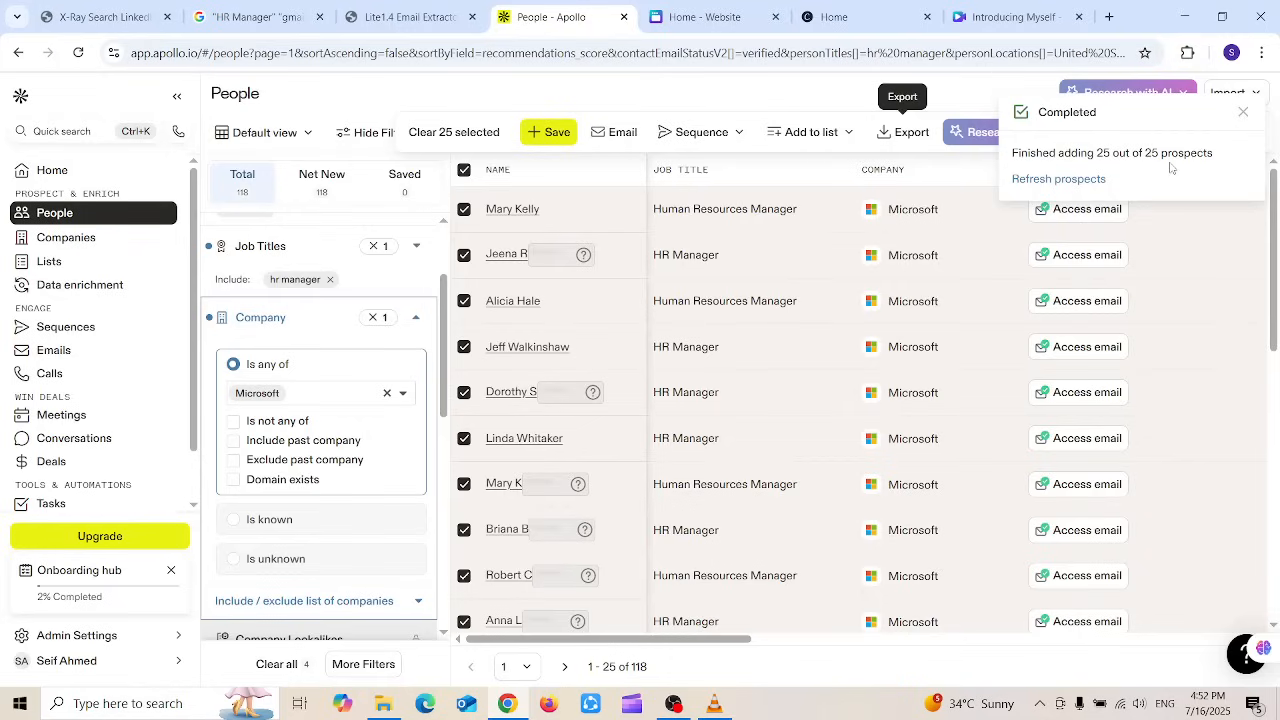
Step: Go to results page two (26–50 of 93) and dismiss the export completion notice
left_click_drag(1274, 225, 1276, 545)
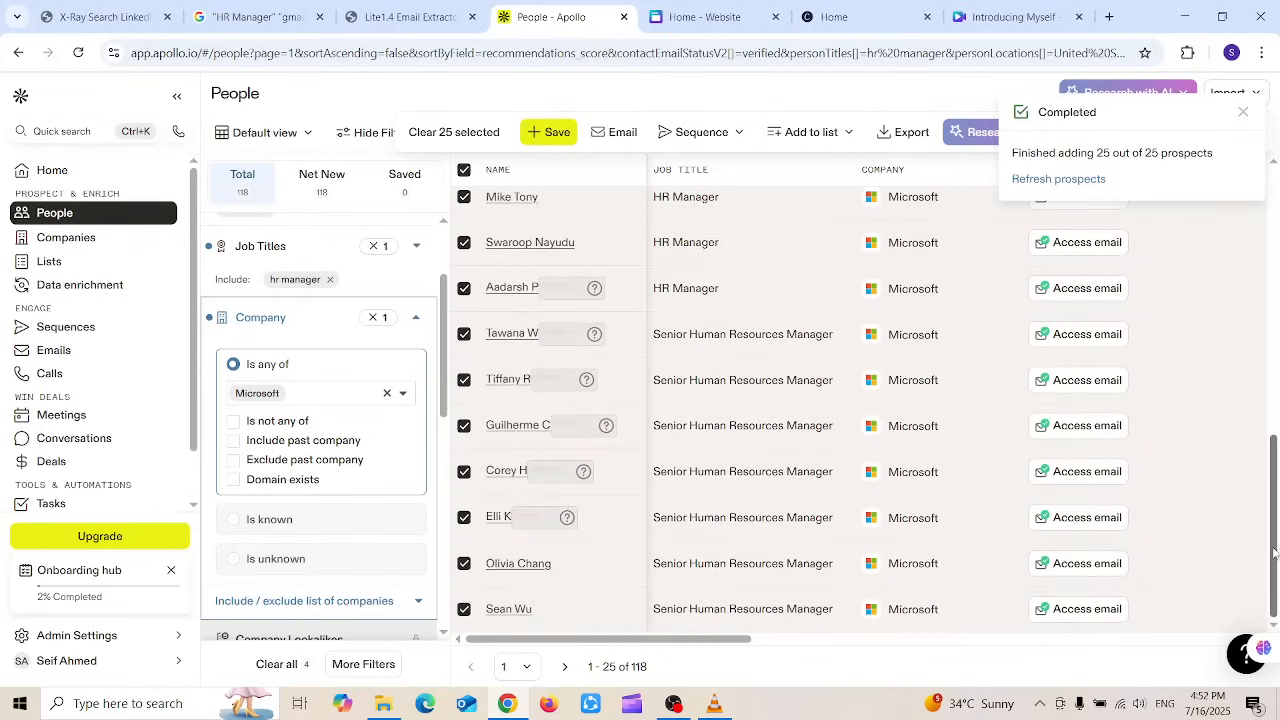
left_click(564, 667)
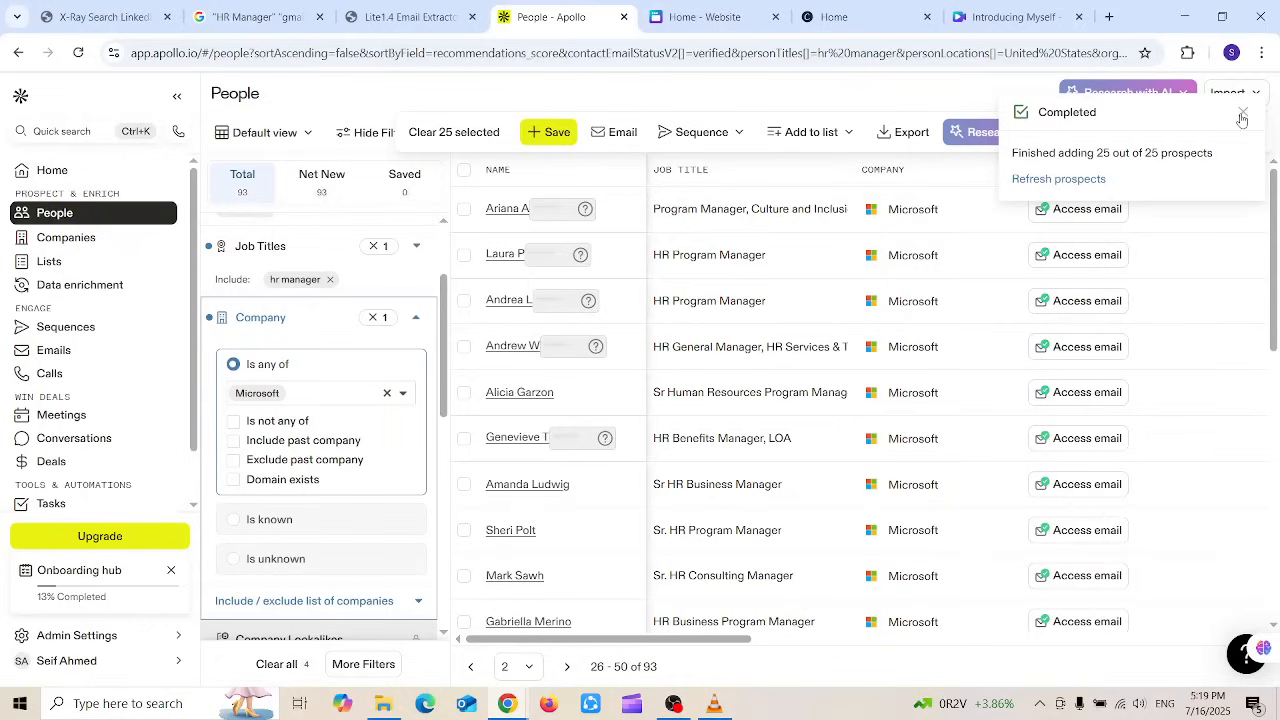
left_click(1242, 115)
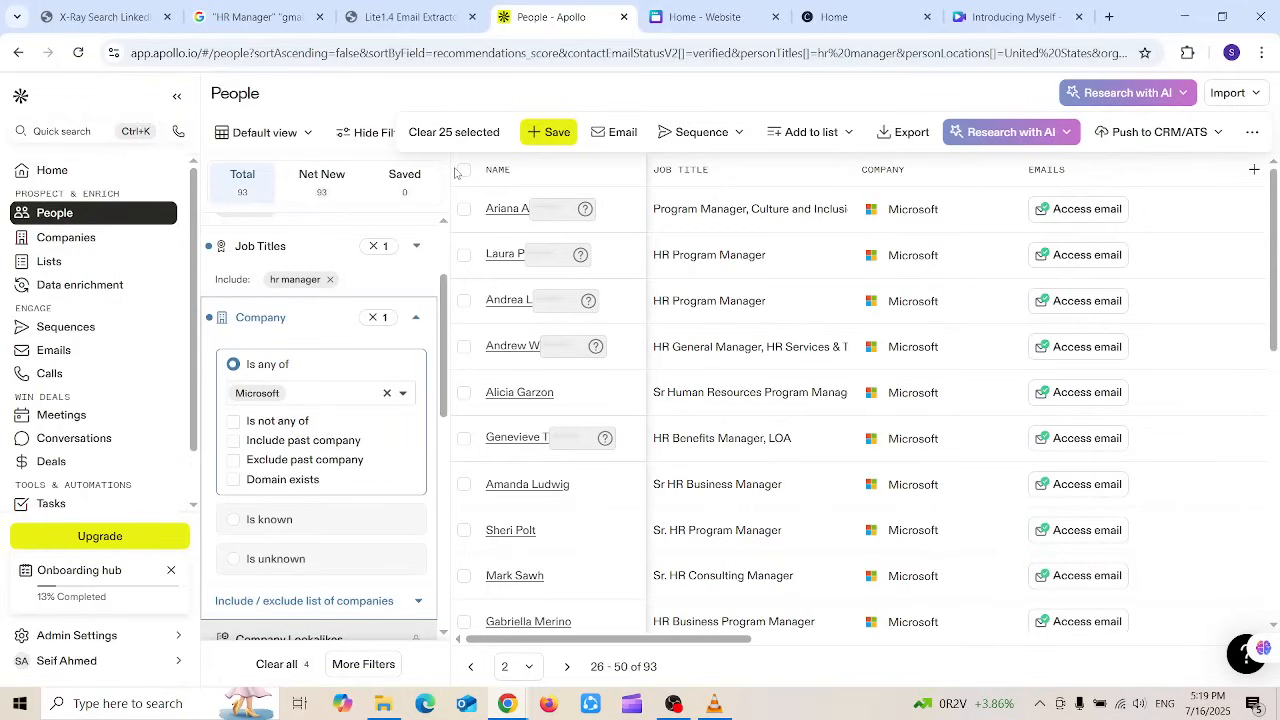
Step: Select page two's 25 contacts and add them to a new sequence
left_click(462, 172)
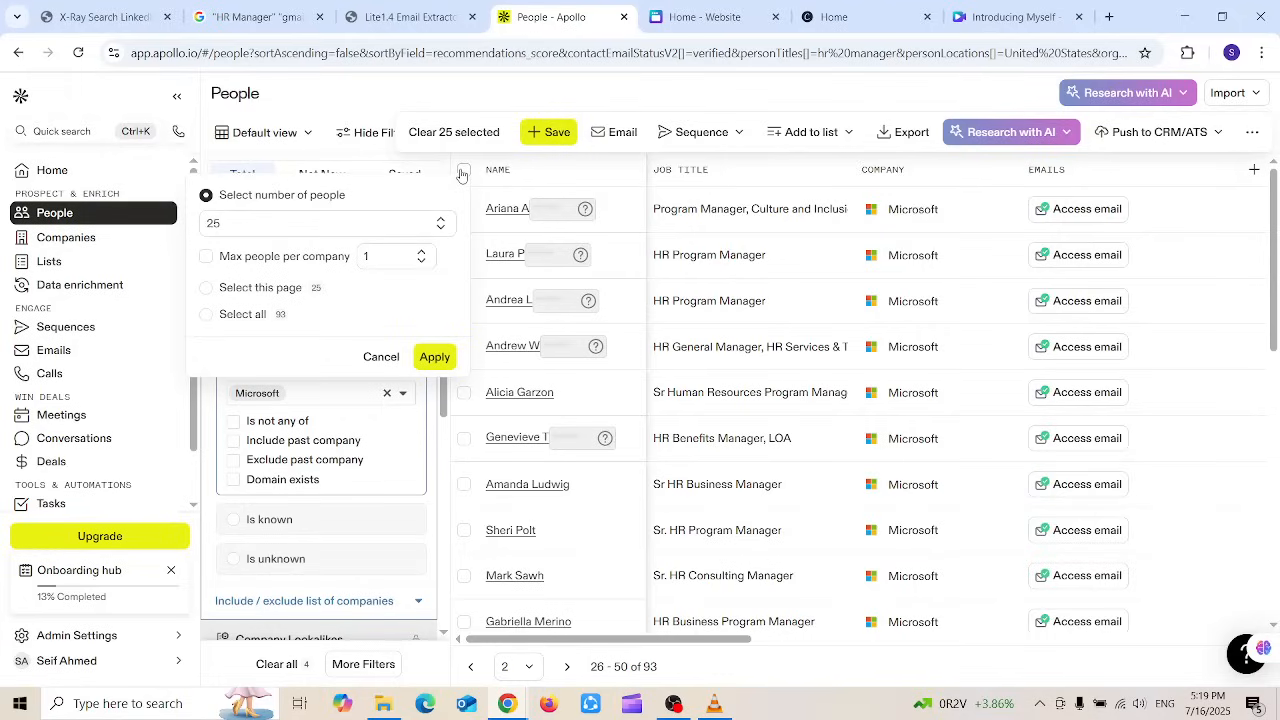
left_click(210, 289)
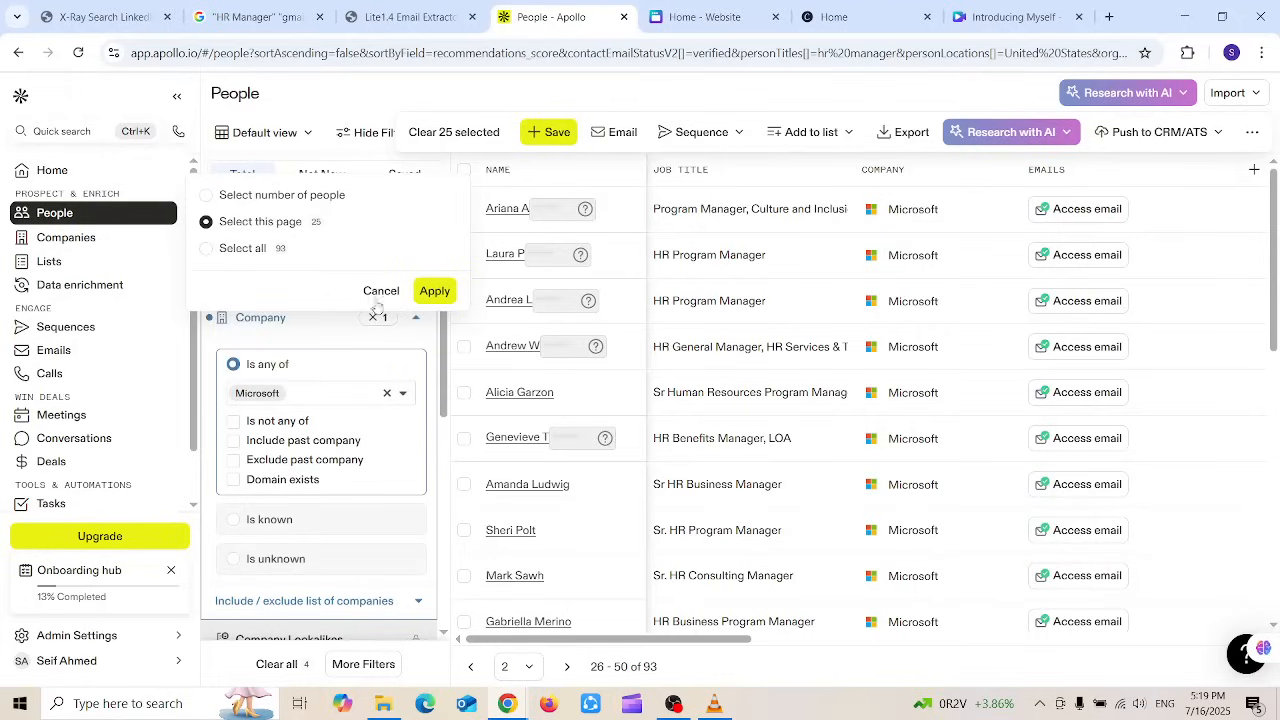
left_click(428, 295)
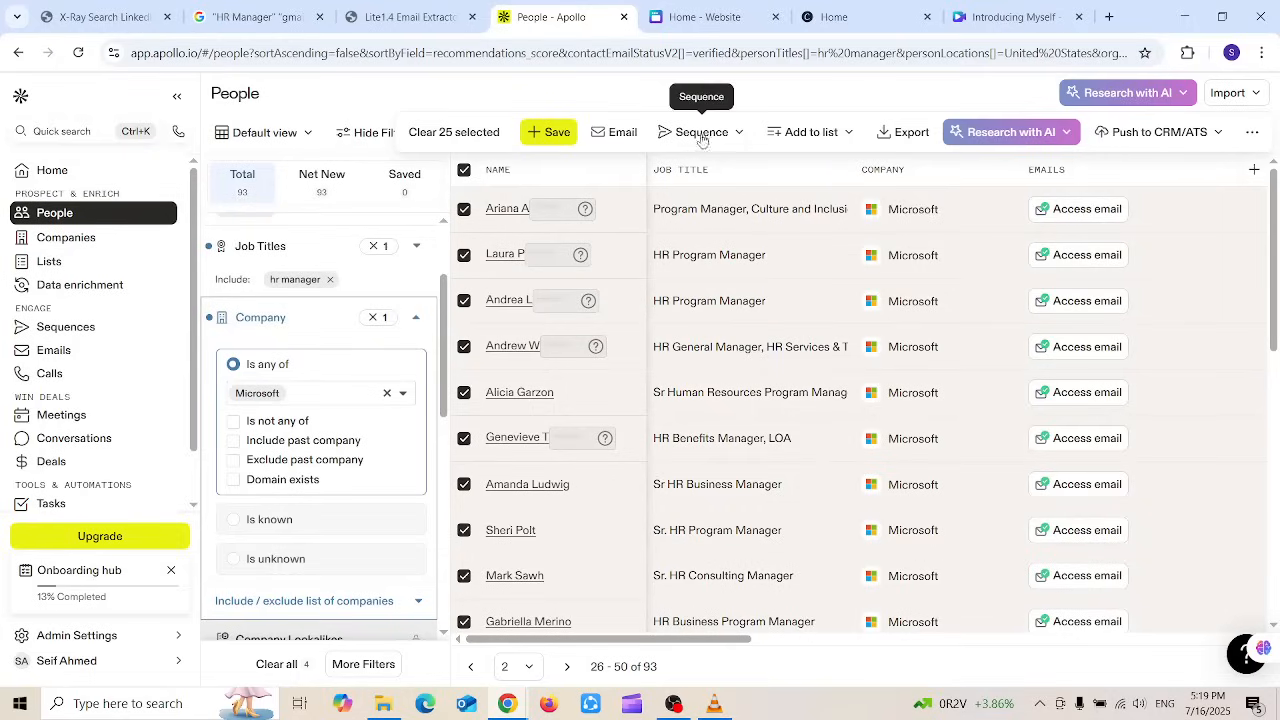
left_click(737, 136)
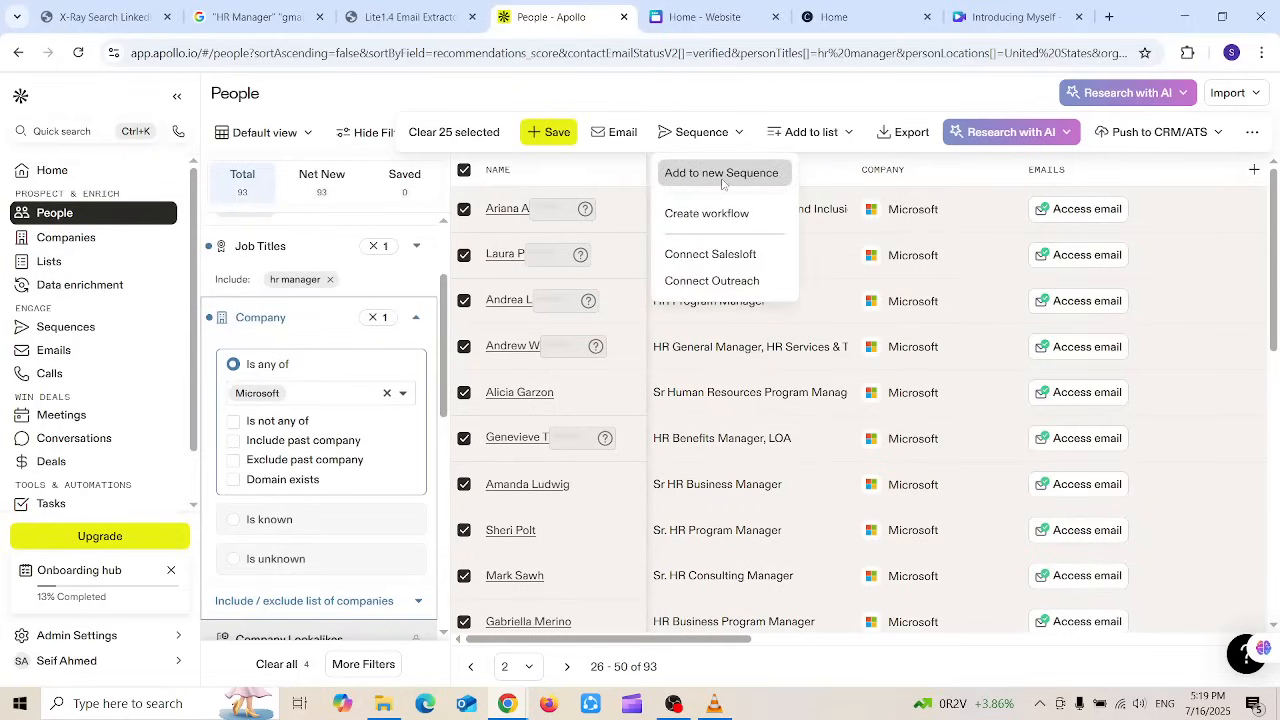
left_click(722, 176)
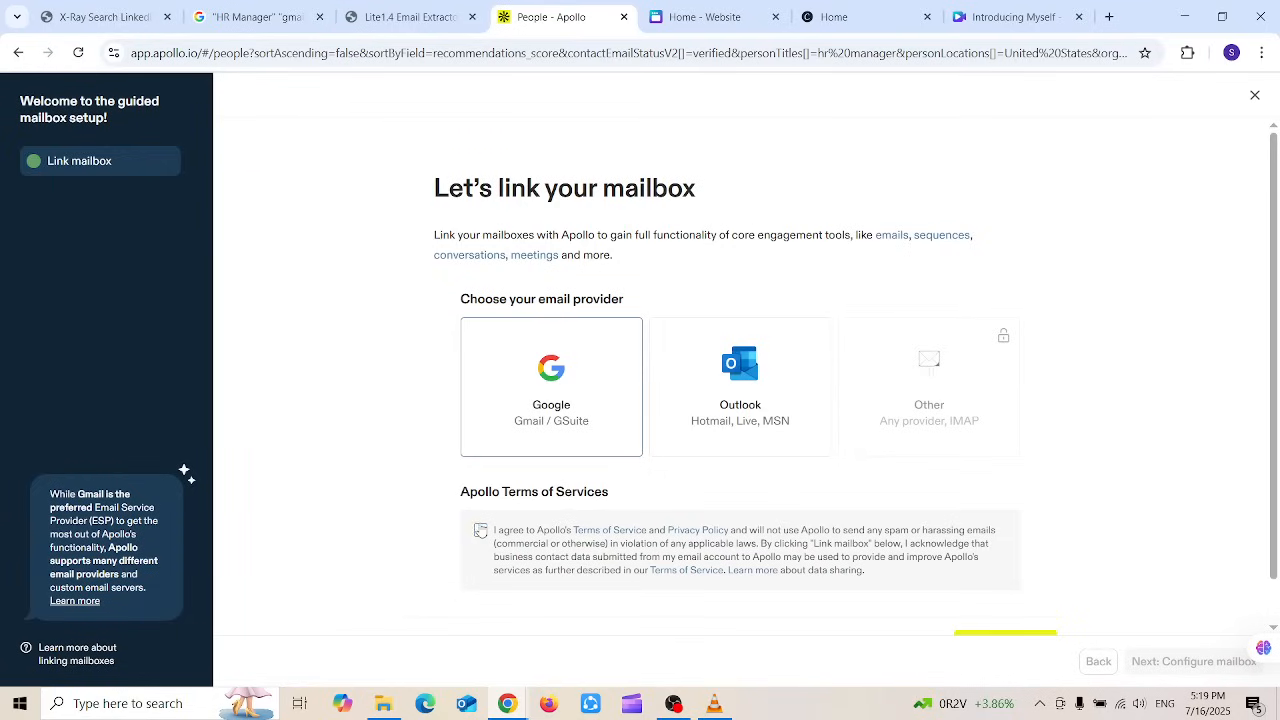
Step: Accept the Apollo terms of service and add the 25 contacts to a new sequence
left_click(480, 530)
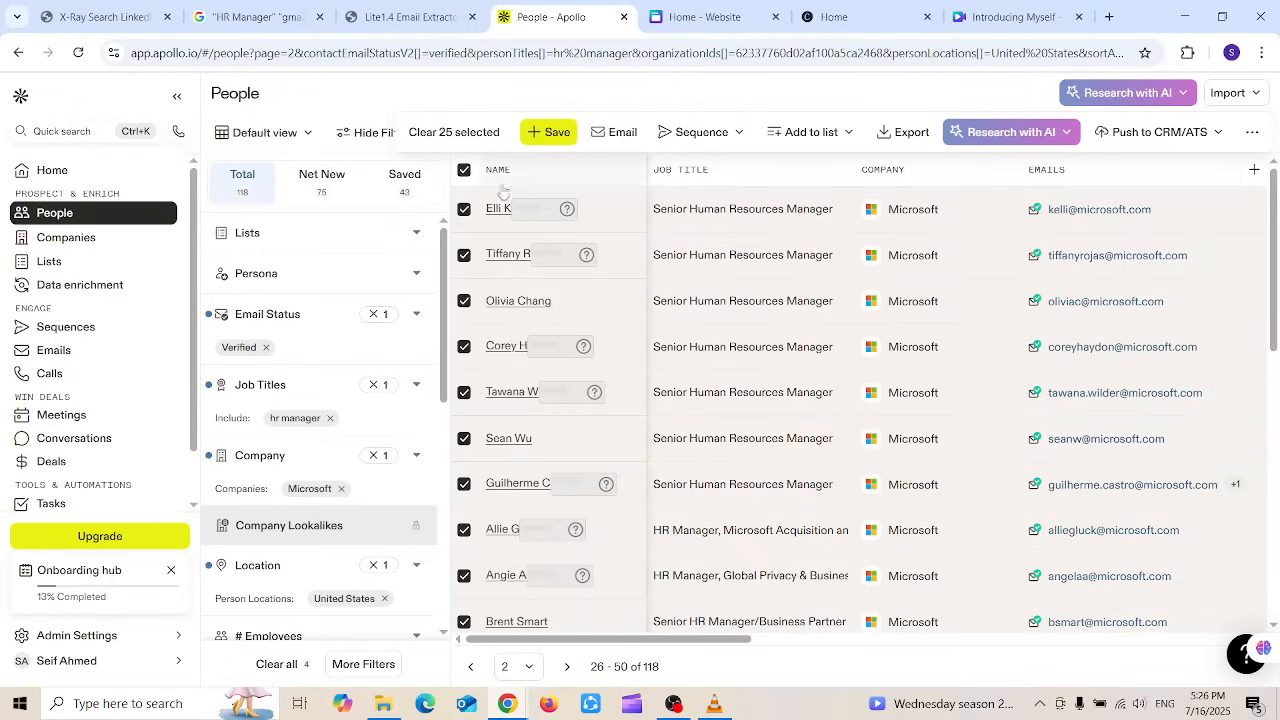
left_click(718, 137)
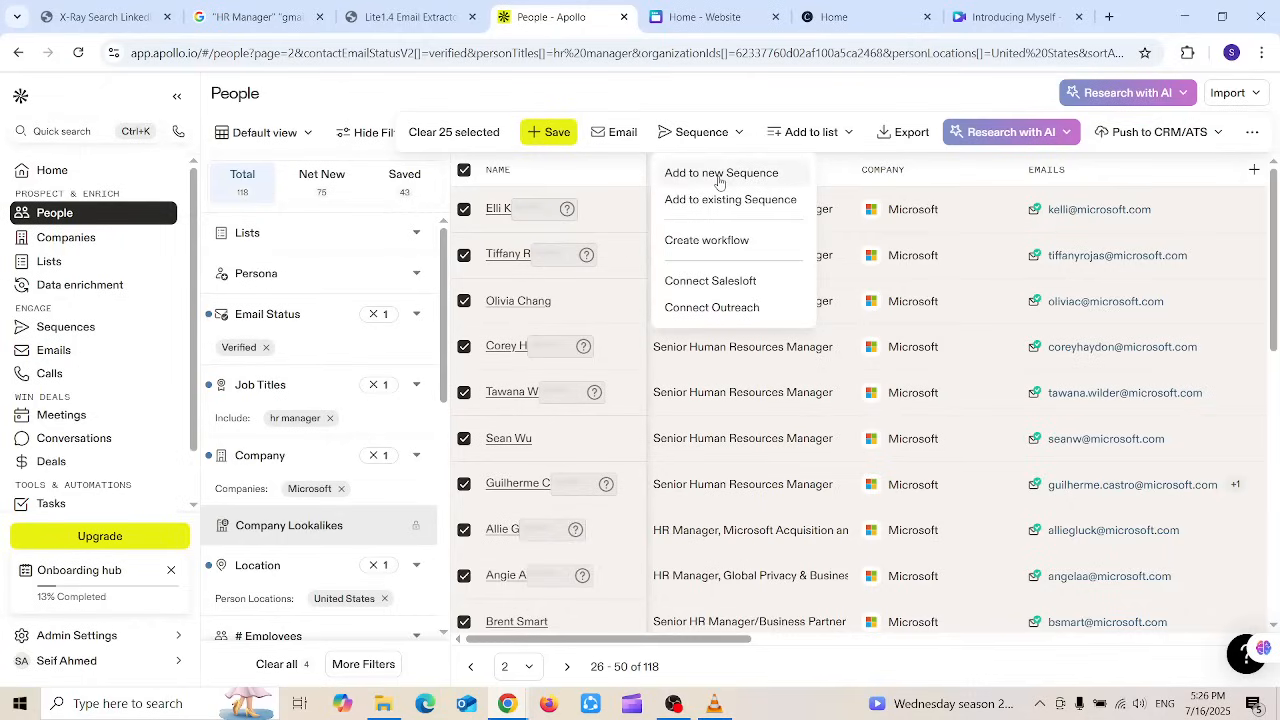
left_click(718, 175)
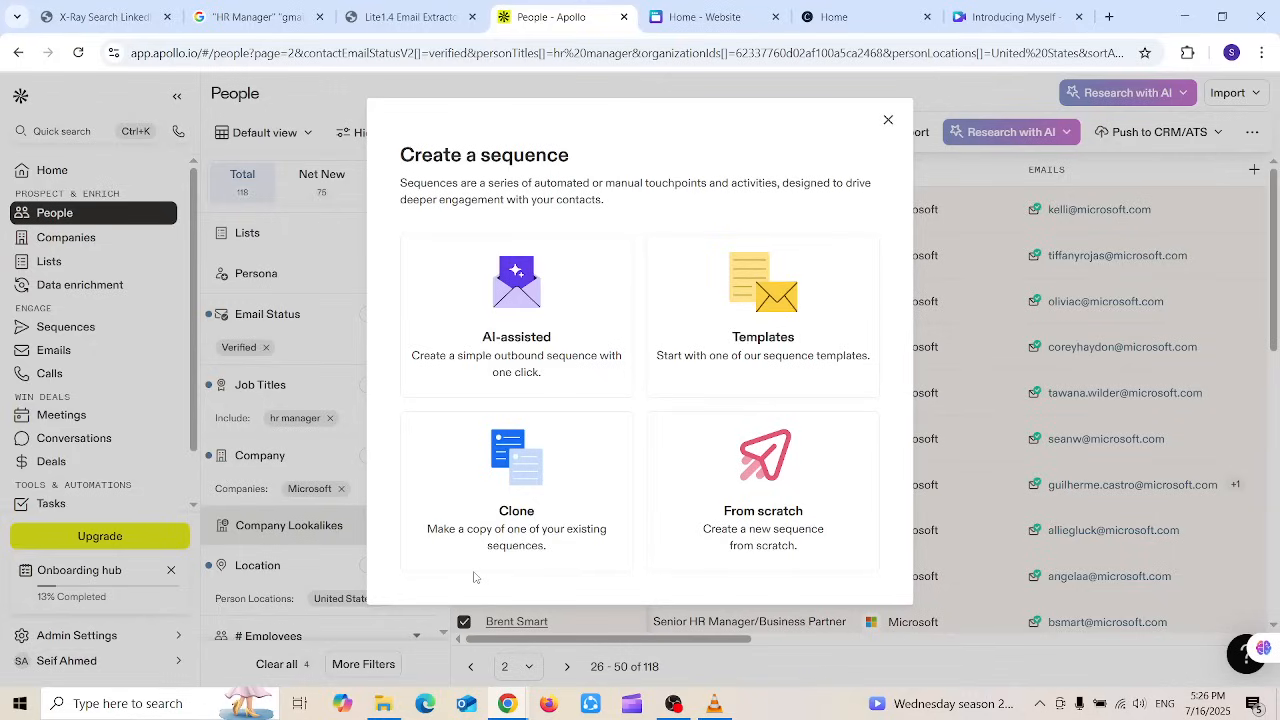
Step: Create the 'HR Managers' sequence and add all 25 contacts, including 17 already in other sequences
left_click(749, 465)
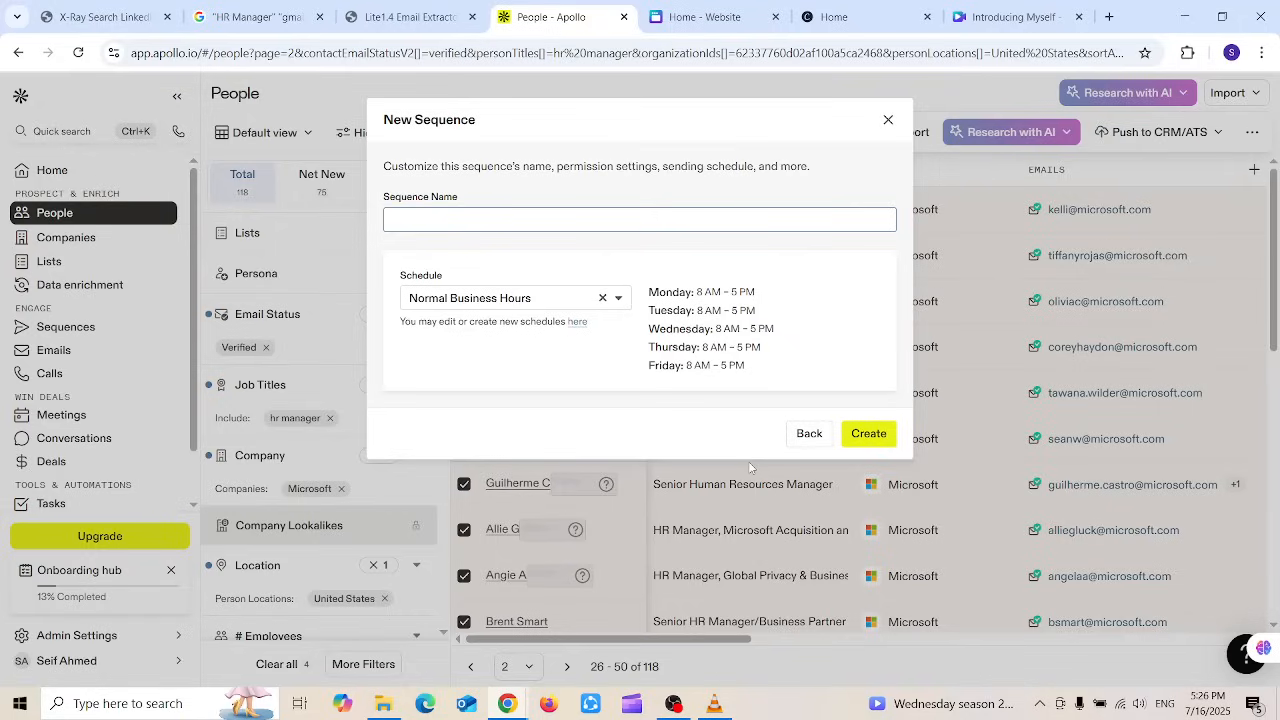
type("HR Managers")
left_click(870, 432)
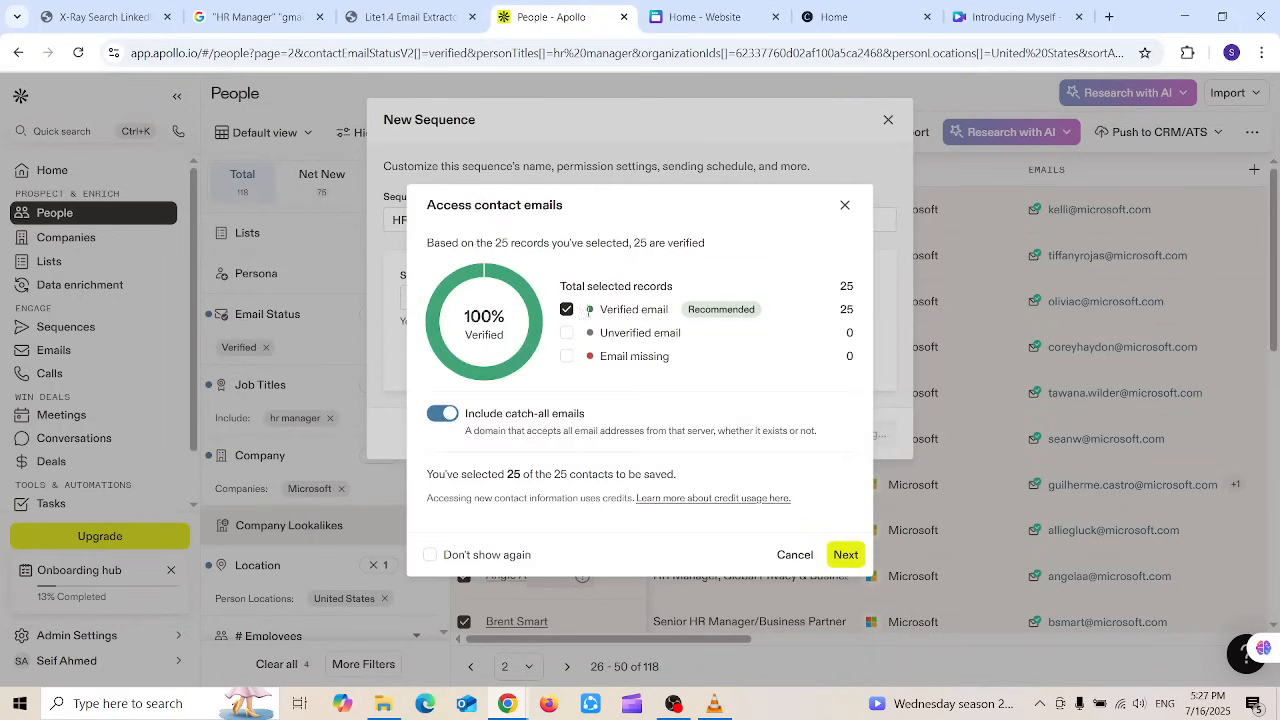
left_click(845, 554)
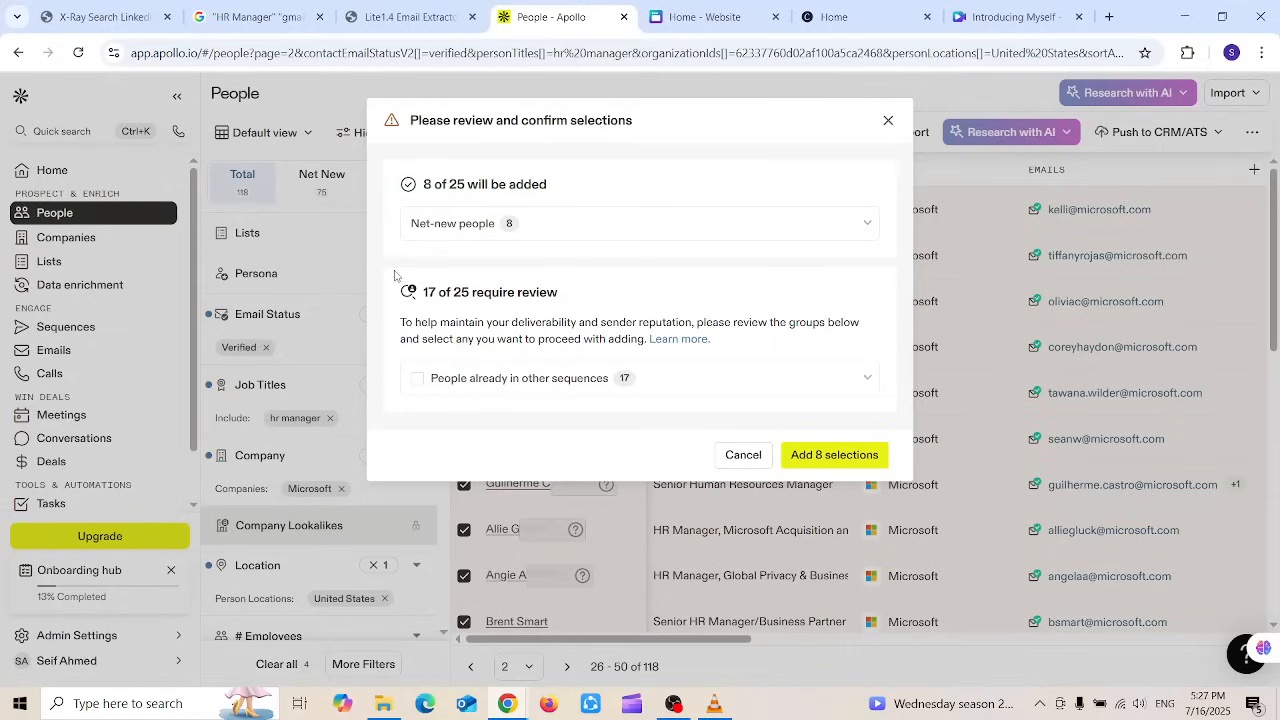
left_click(419, 386)
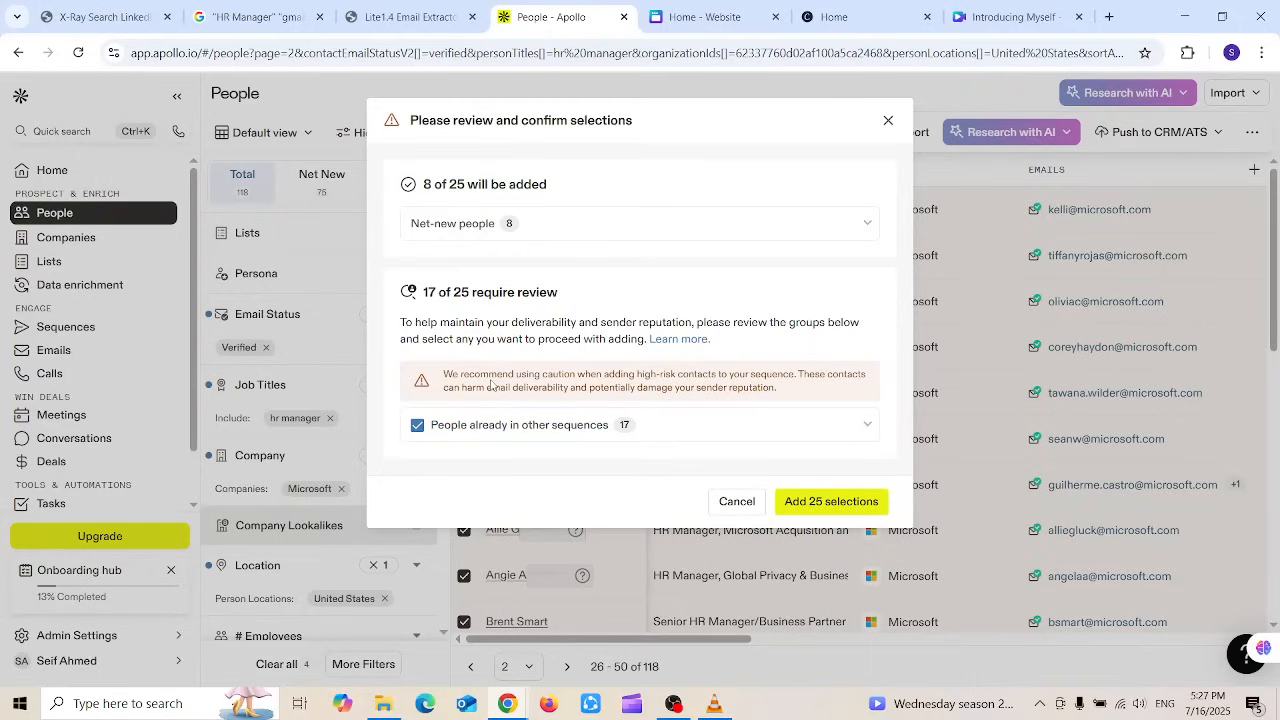
left_click(818, 503)
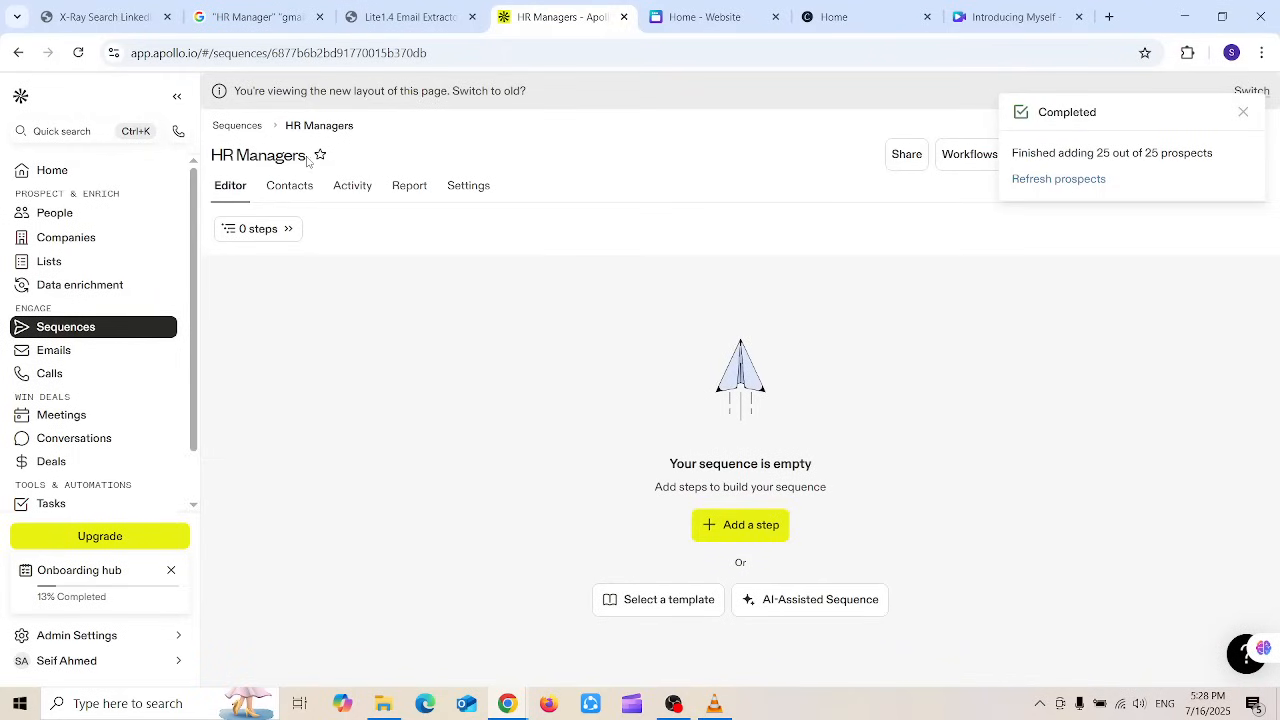
Step: Dismiss the notification and add an Automatic email as the sequence's first step
mouse_move(306, 157)
left_mouse_down()
mouse_move(213, 155)
mouse_move(324, 160)
left_mouse_up()
left_click(1243, 114)
left_click(749, 525)
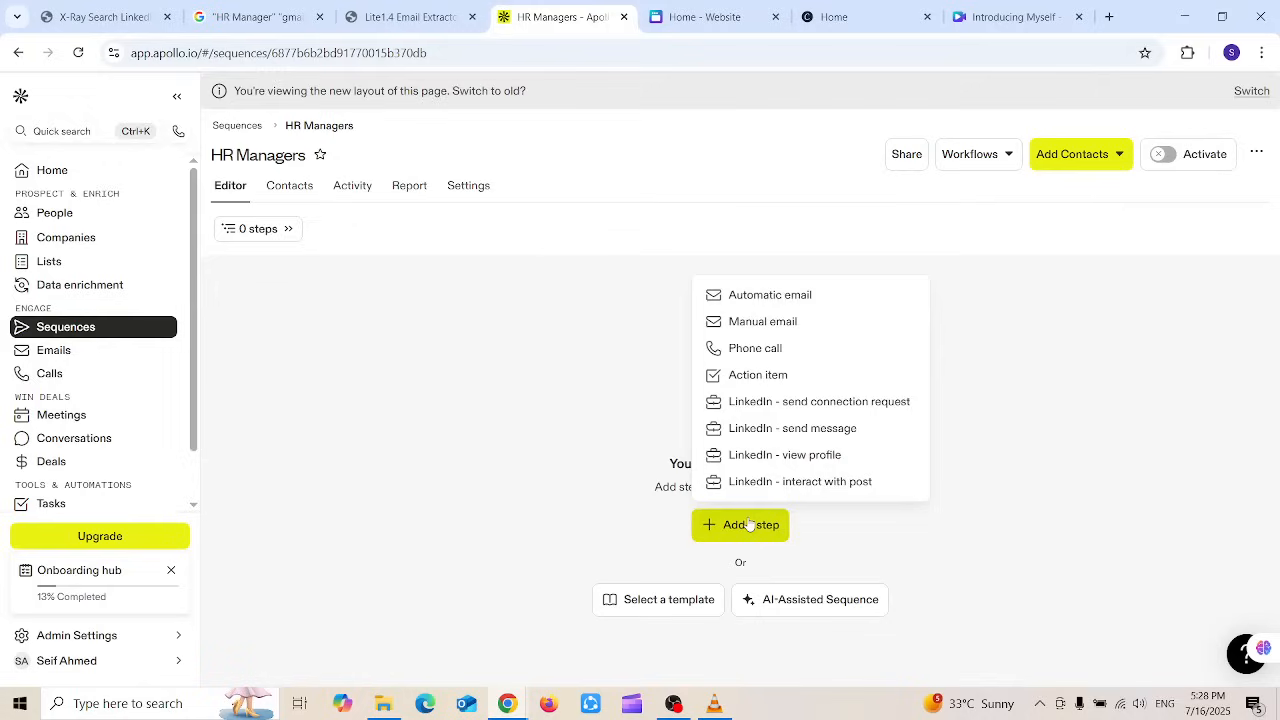
left_click(797, 300)
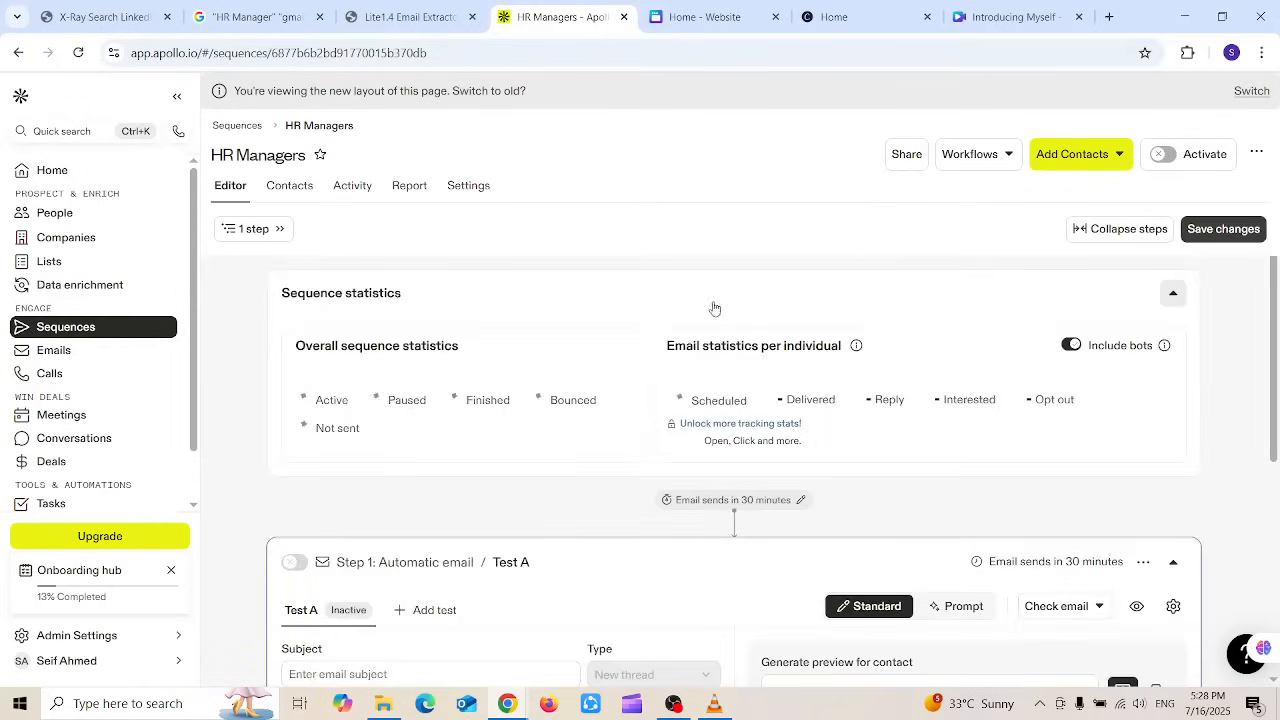
left_click_drag(1275, 371, 1275, 520)
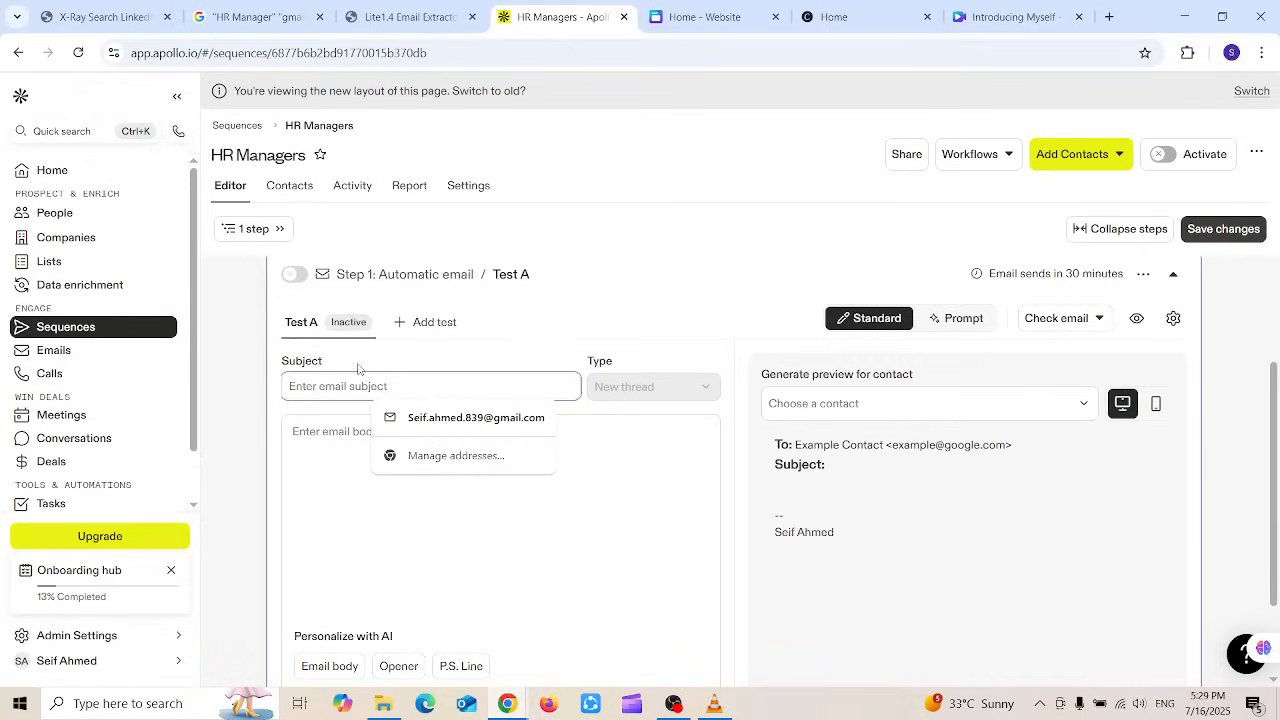
Step: Enter 'Job Application' as the email subject
type("Jop ")
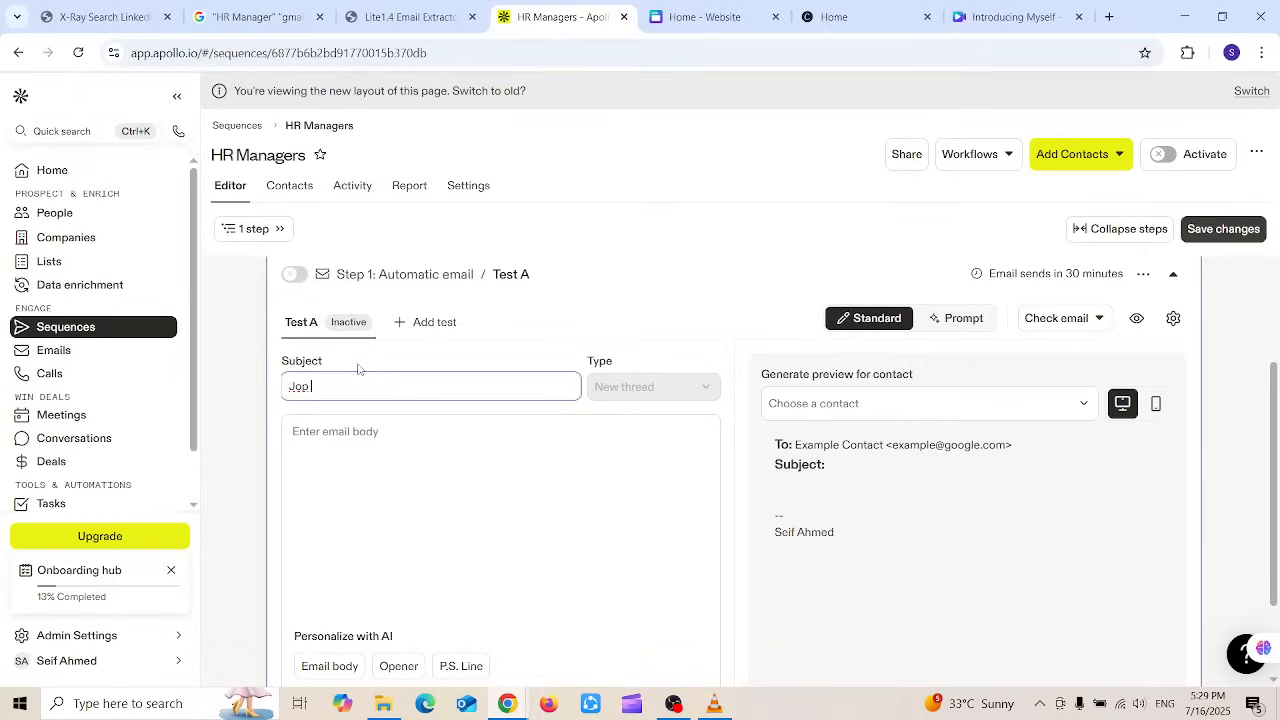
type("Application")
Step: Write the body 'Dear HR Manager,', asking them to review the attached CV, signed 'Best Regards'
left_click(372, 462)
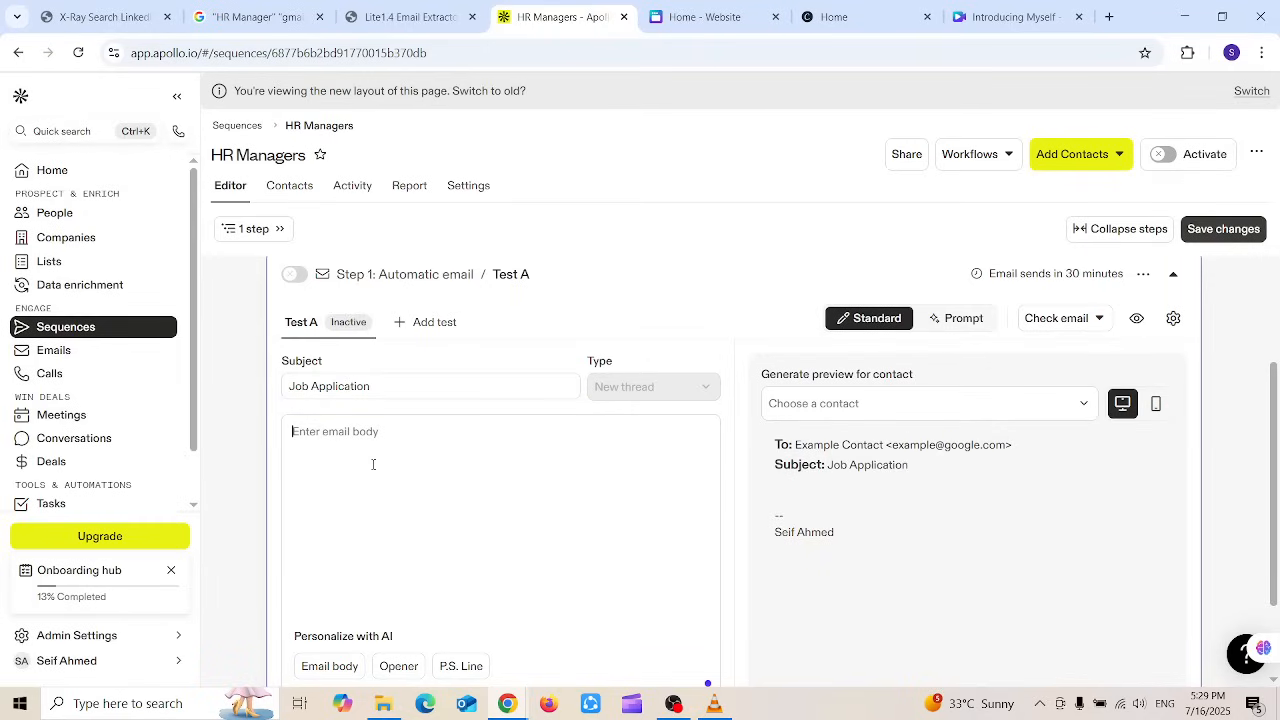
type("Dear")
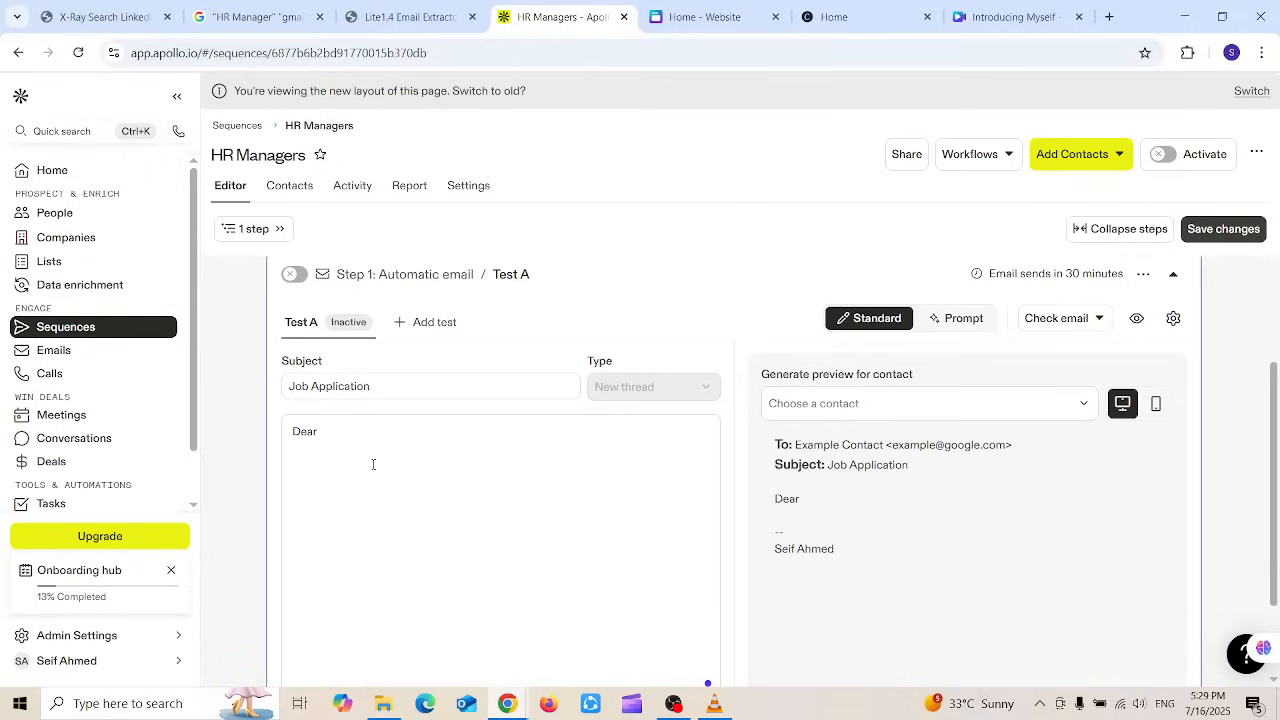
type(" HR Ma")
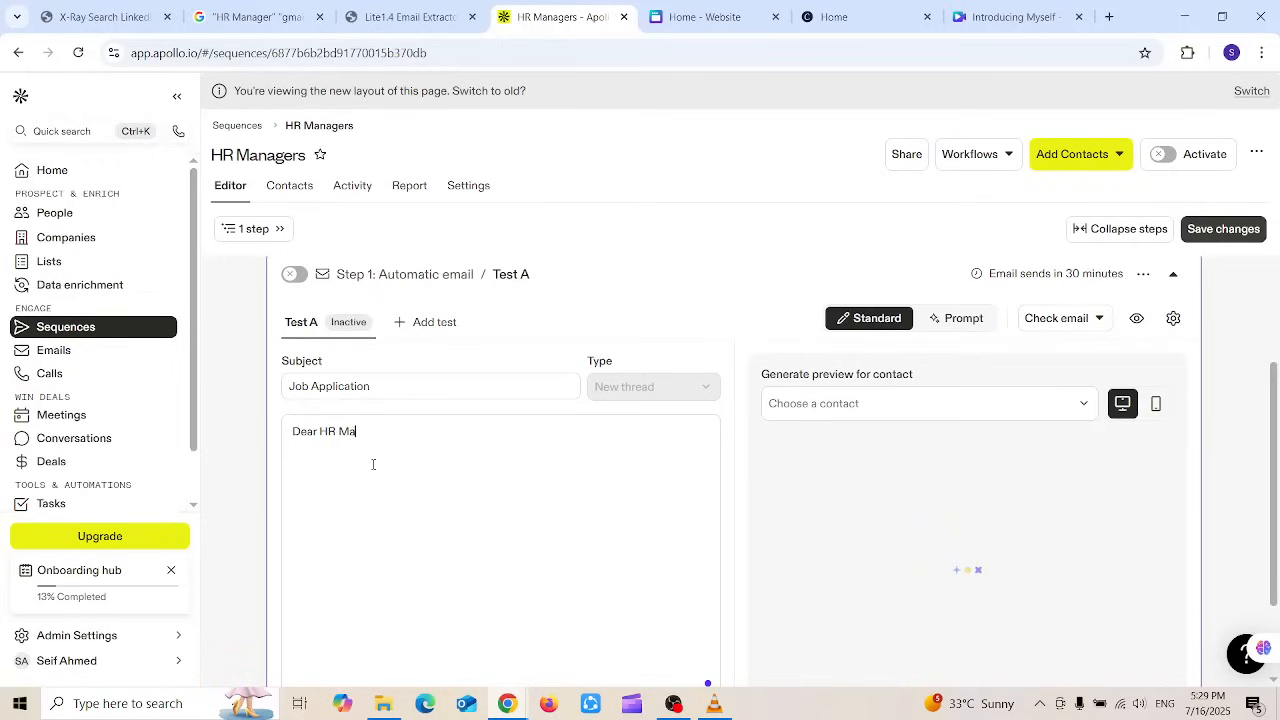
type("nager")
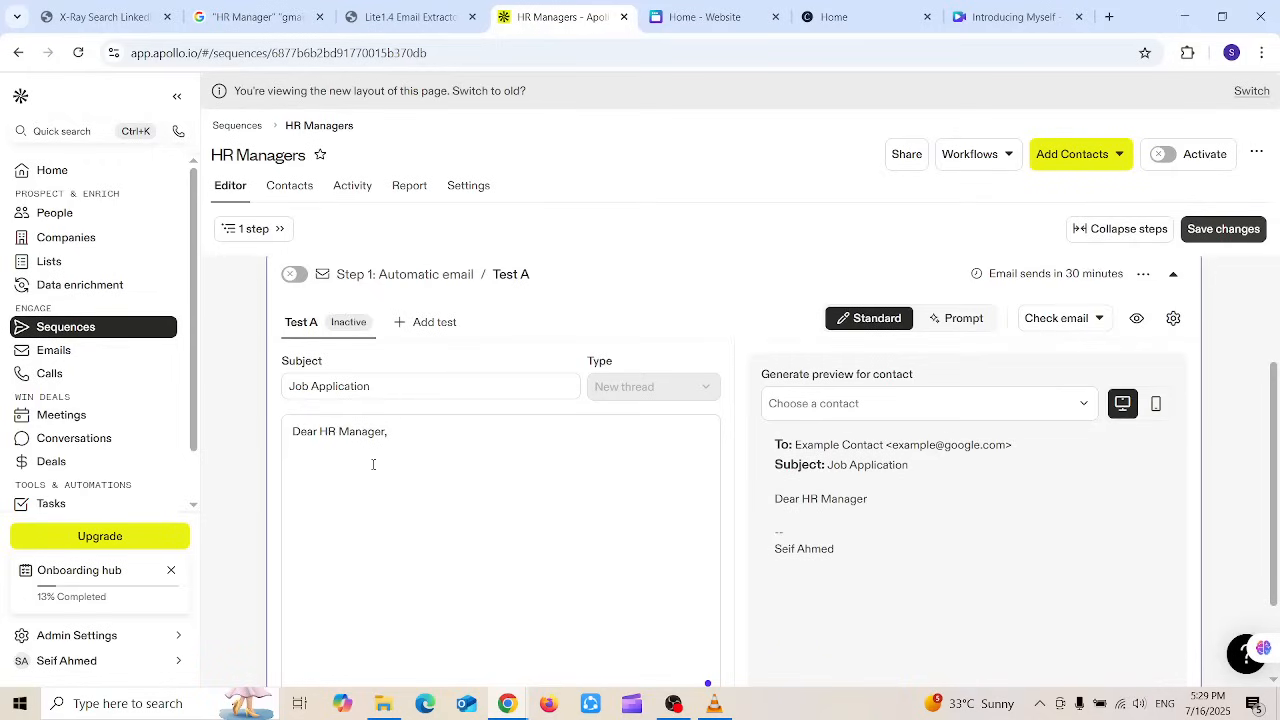
type(",")
key("Return")
type("I hope yp")
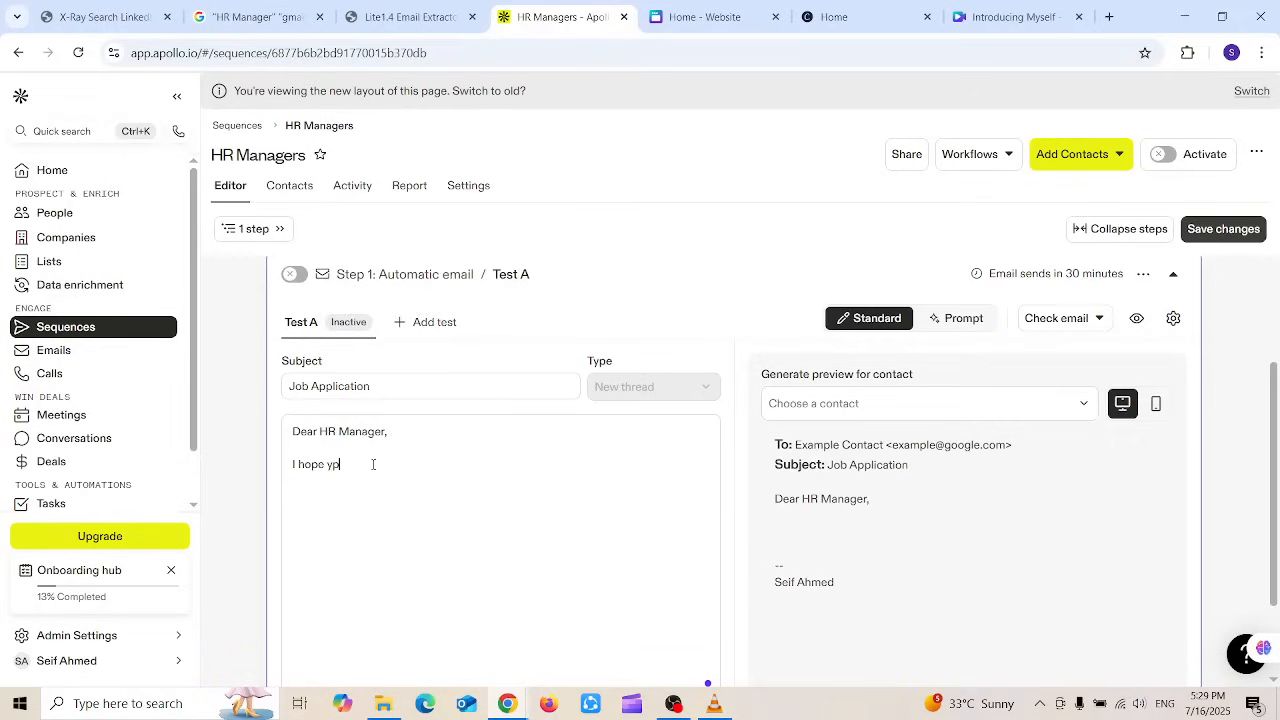
type("u take a look on my attached CVBest Re")
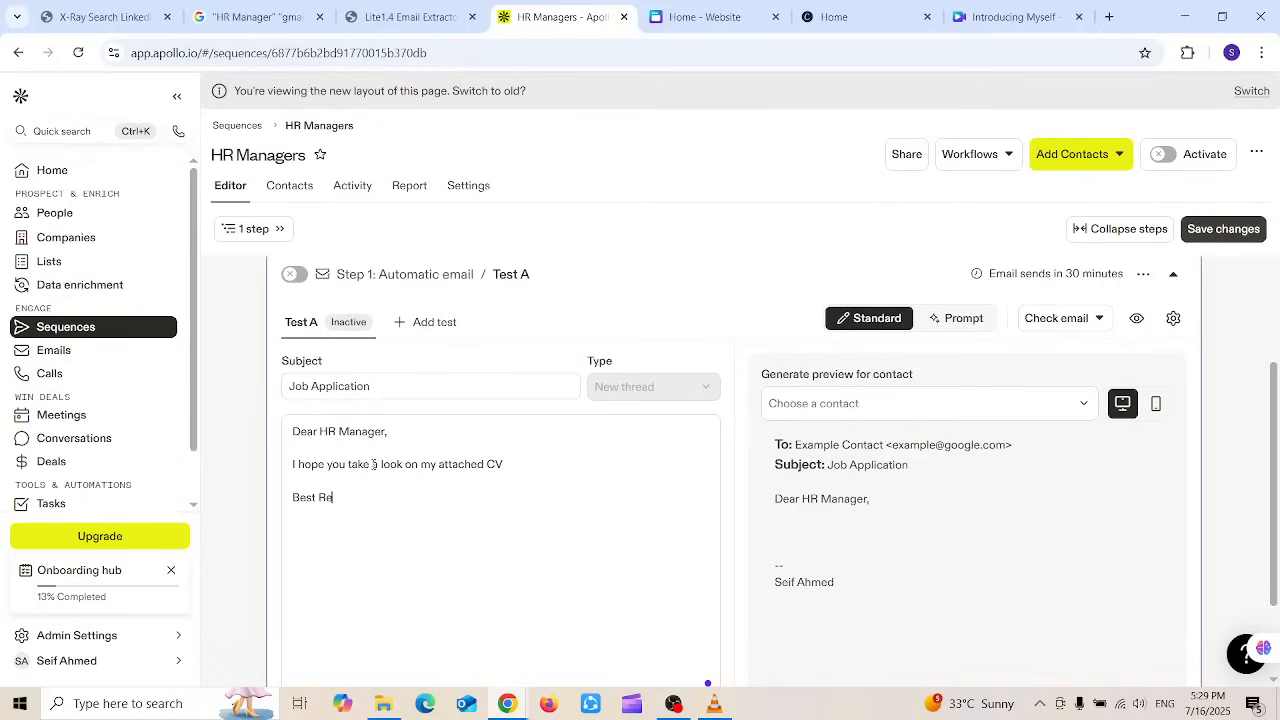
type("gards")
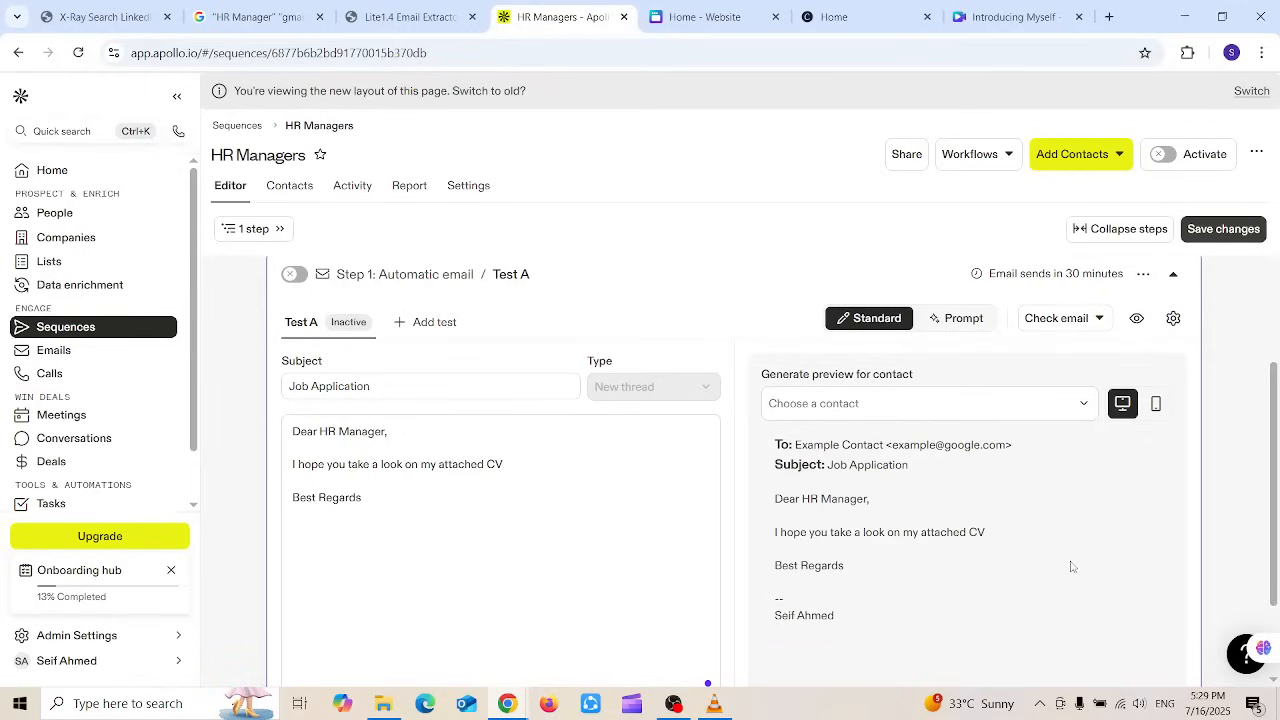
scroll(1278, 540, "up", 1)
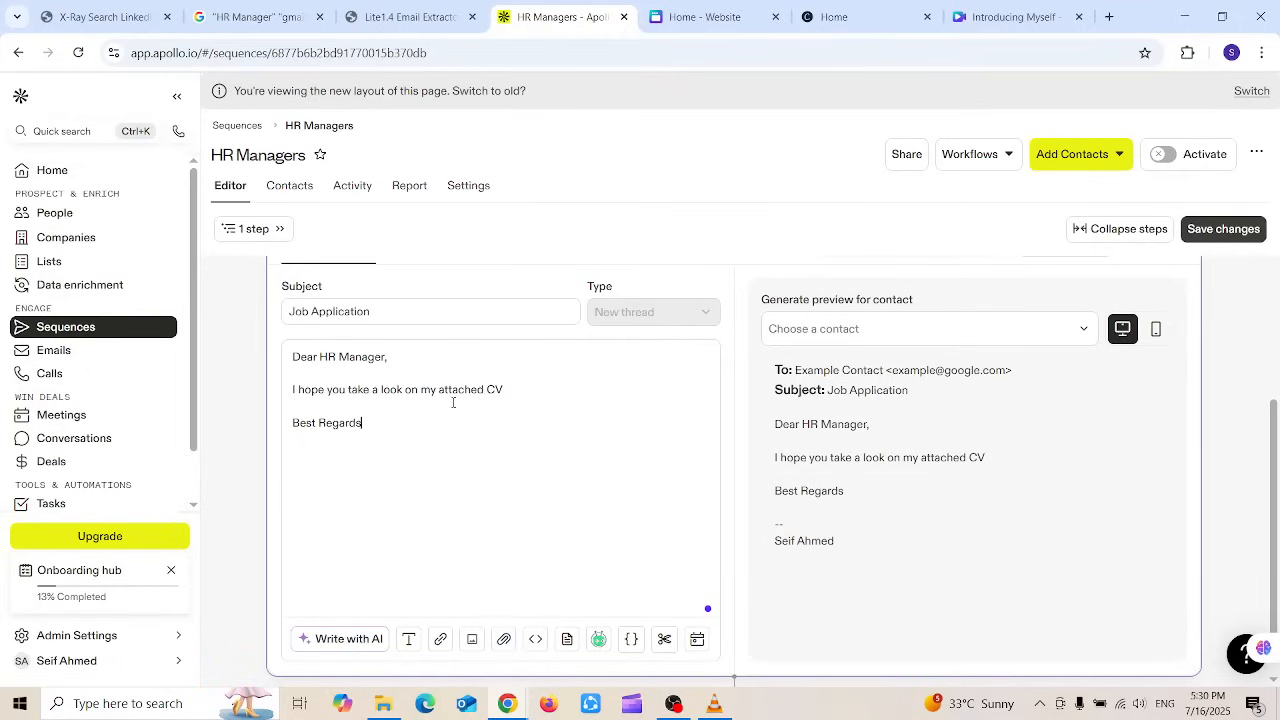
left_click_drag(1273, 464, 1272, 430)
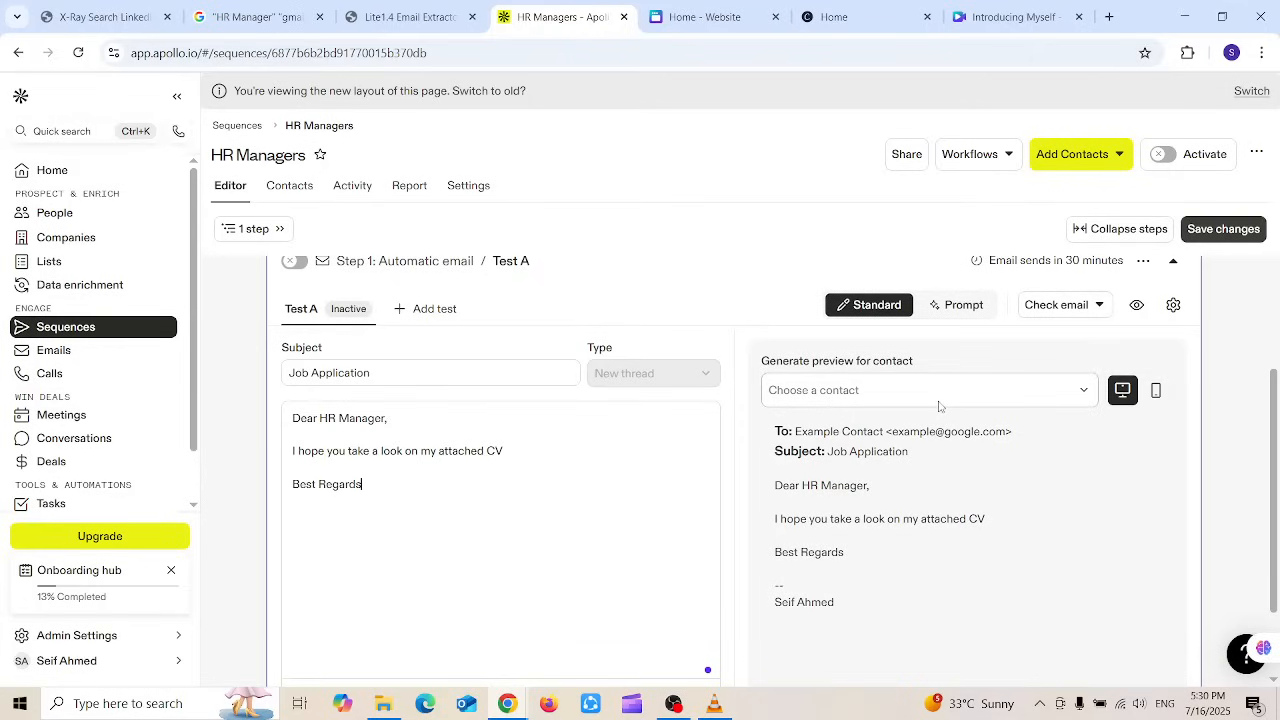
Step: Preview the email for the first listed contact, then head to Contacts, triggering the unsaved-changes warning
left_click(1082, 392)
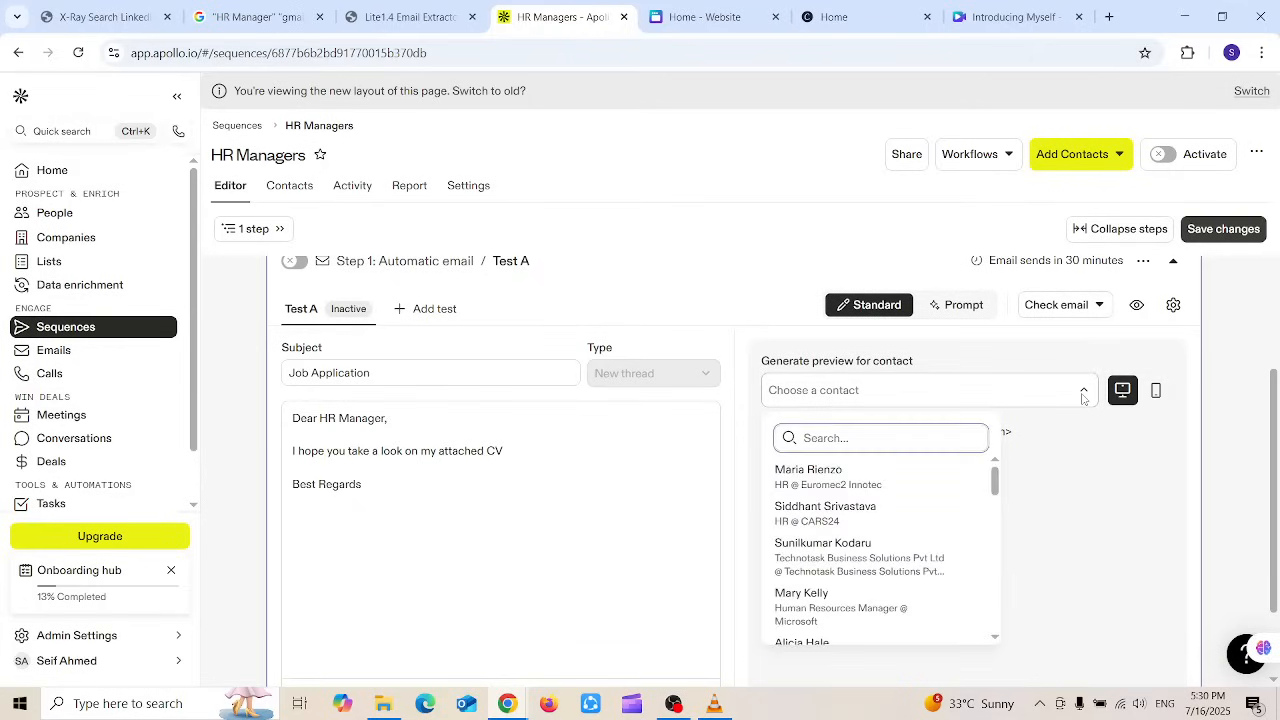
left_click(799, 480)
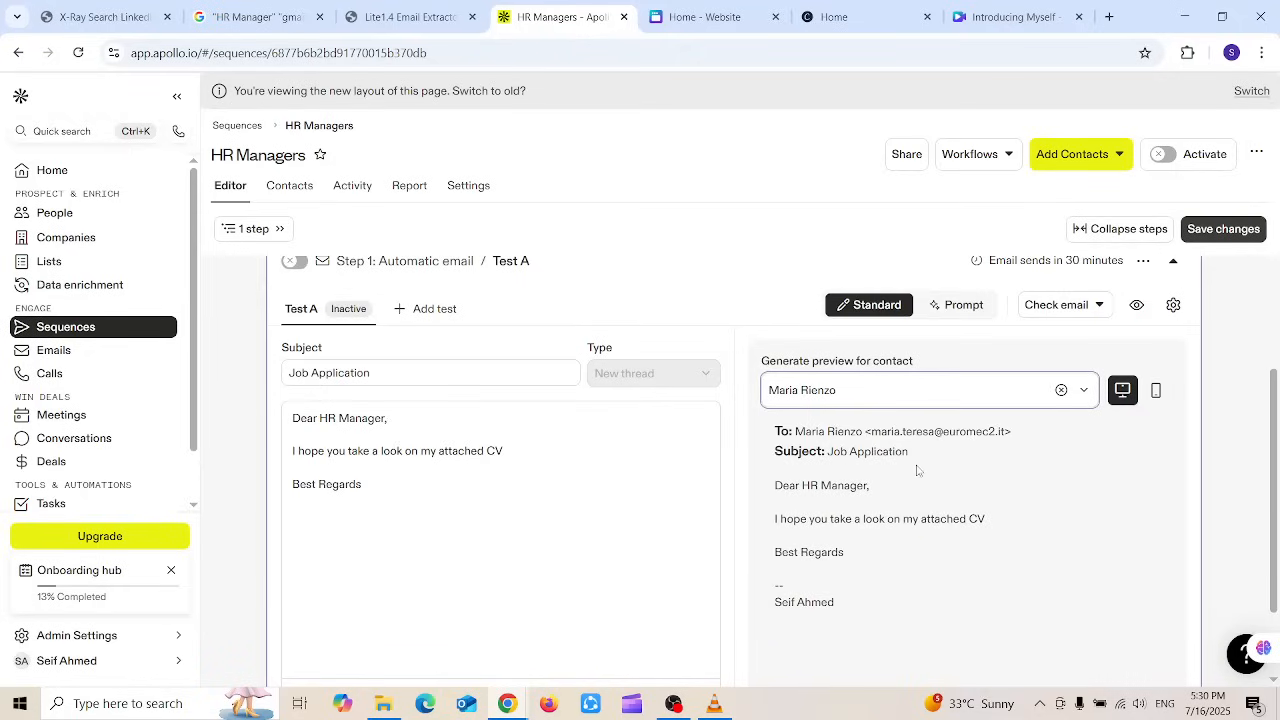
left_click_drag(777, 486, 840, 592)
left_click(497, 509)
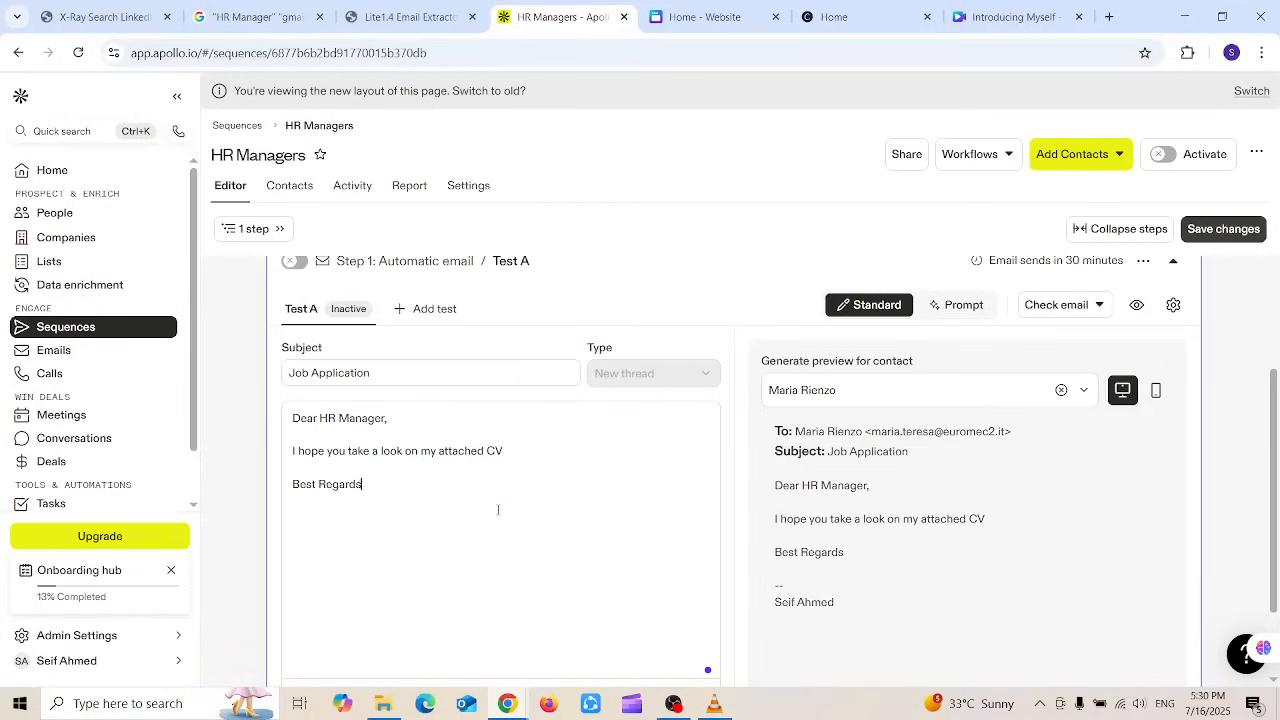
left_click(297, 194)
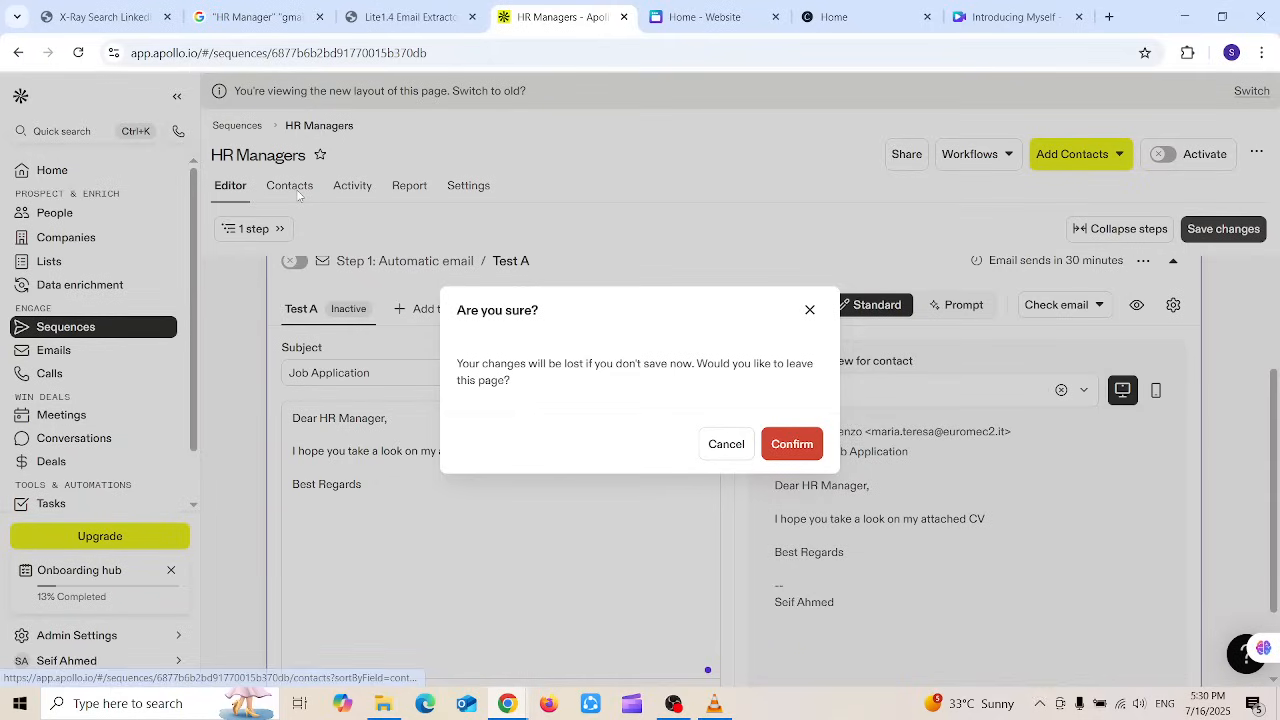
Step: Stay in the editor, save the sequence changes, and view its 25 contacts
left_click(726, 446)
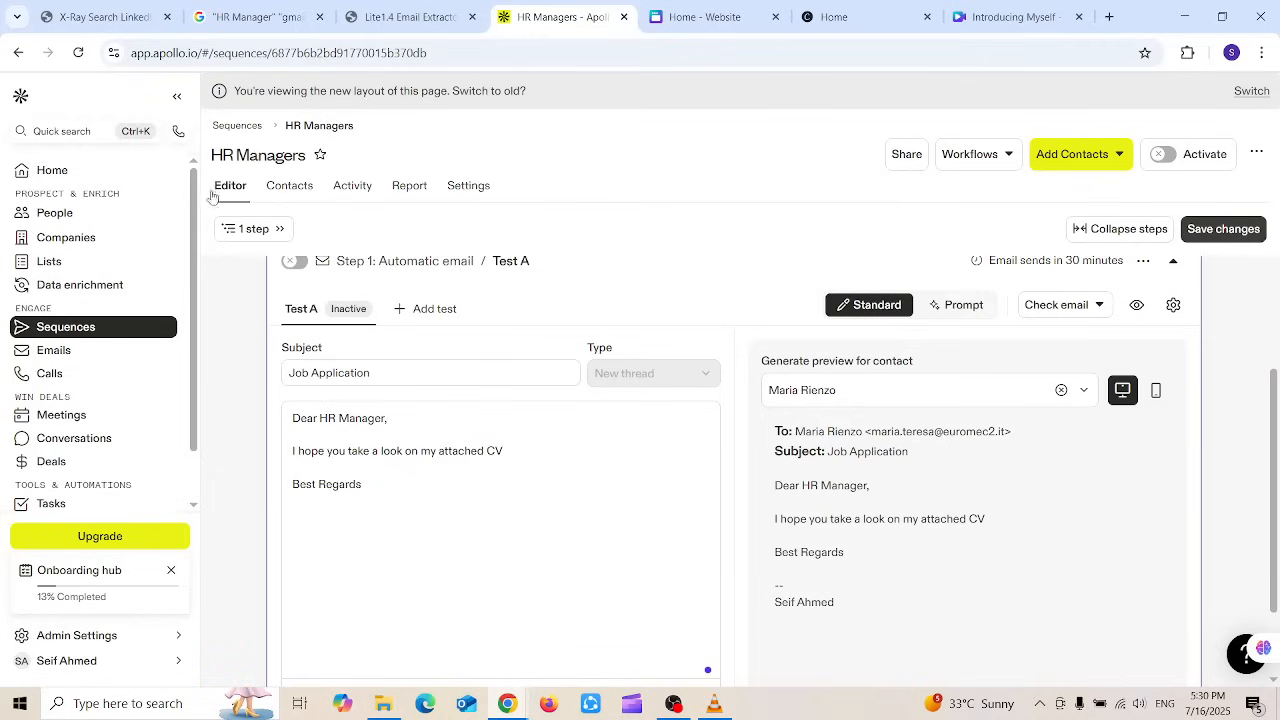
left_click(1220, 232)
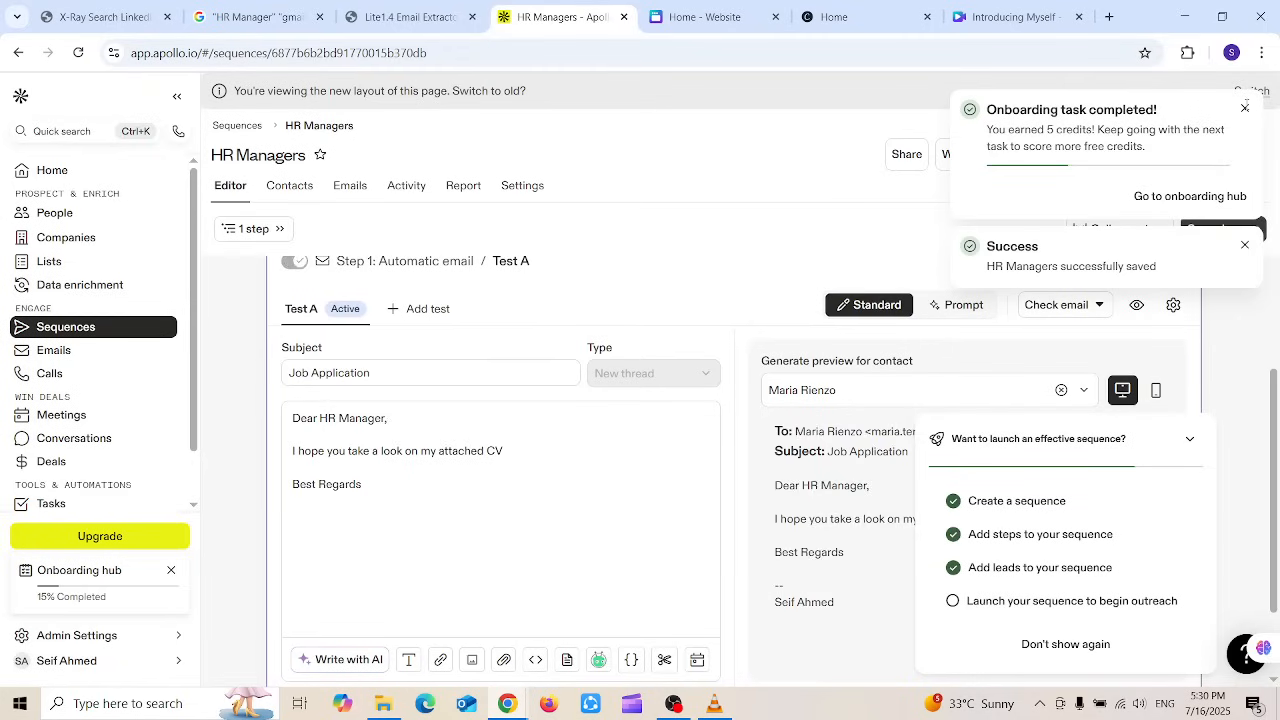
left_click(1256, 108)
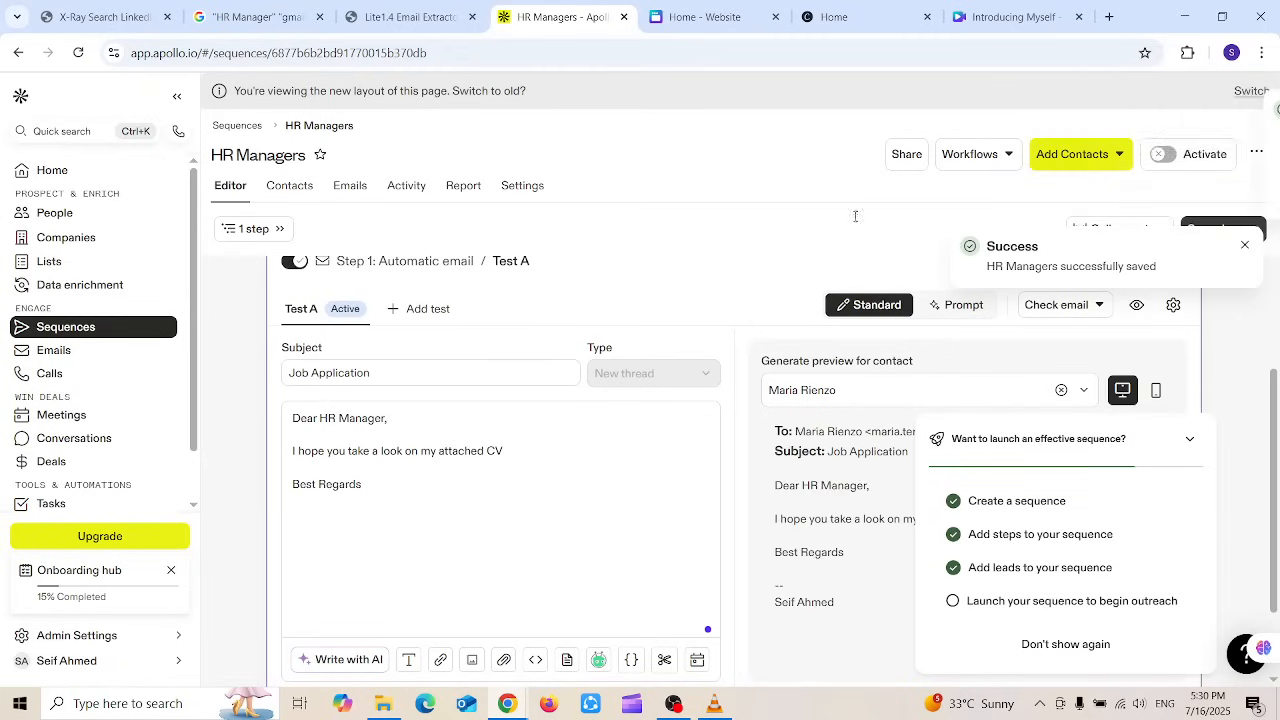
left_click(287, 184)
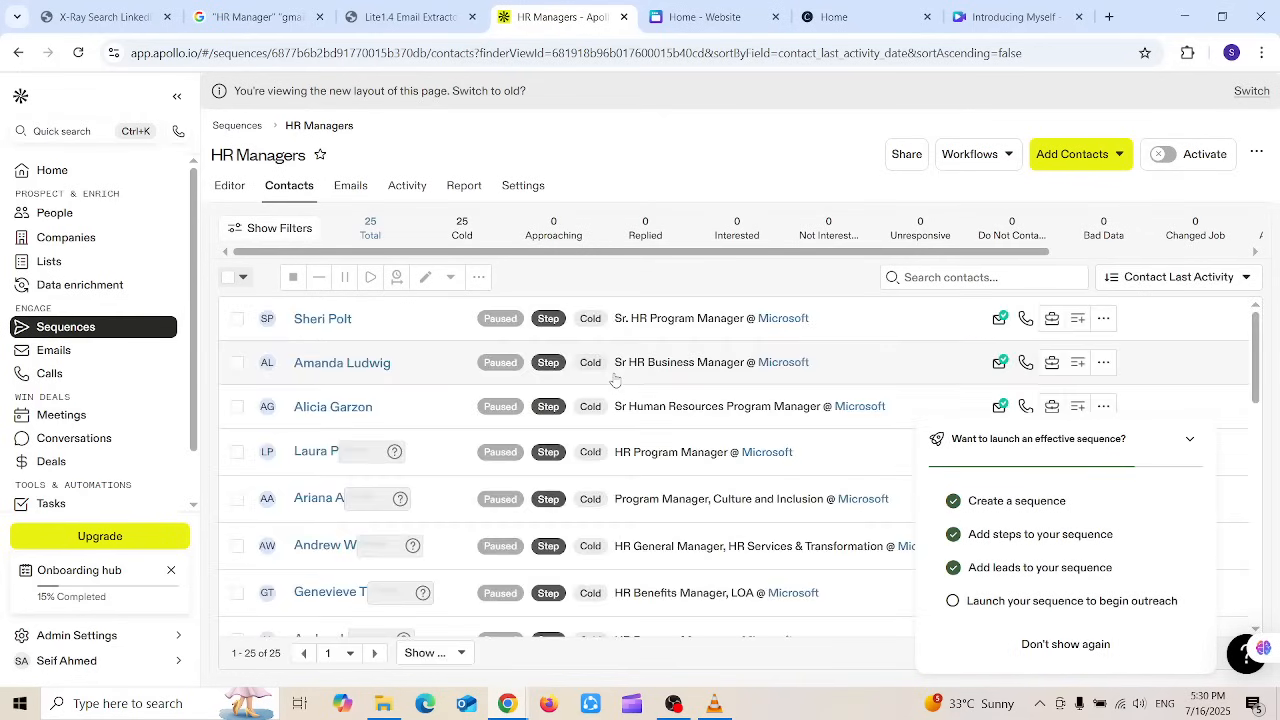
Step: Select all 25 contacts with the 'Max people per company' limit off, and collapse the checklist
left_click(231, 279)
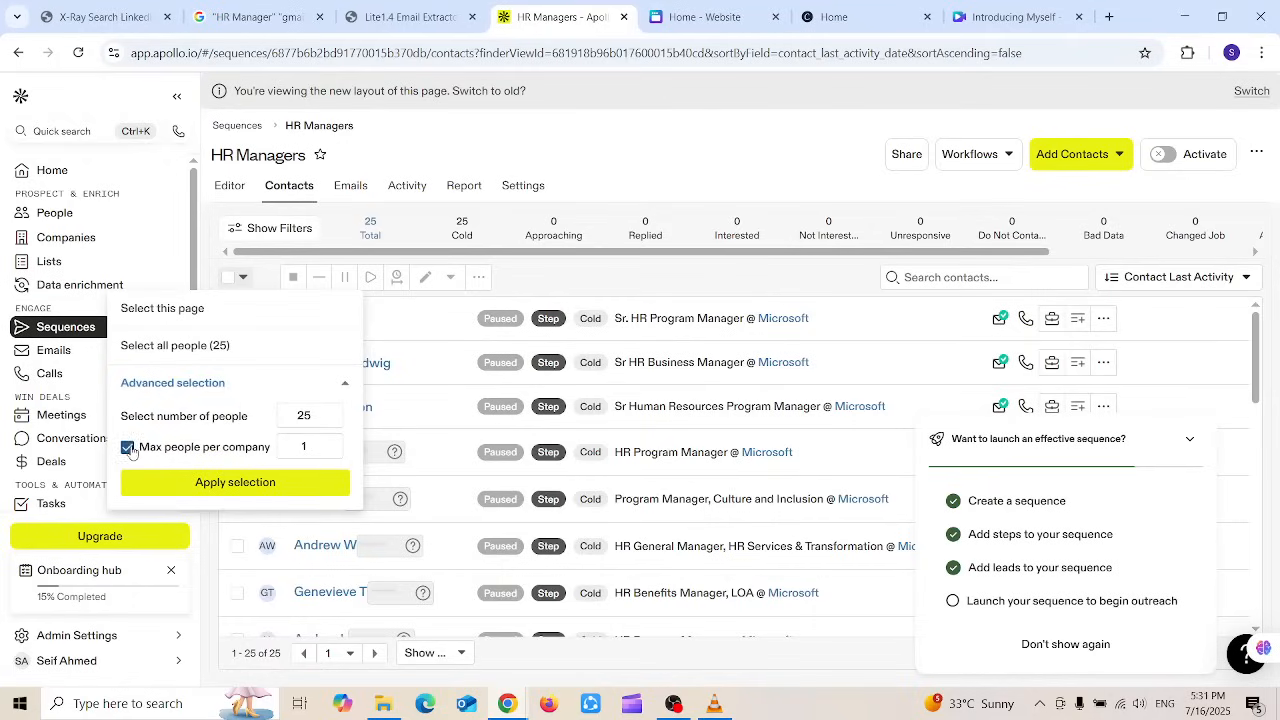
left_click(128, 448)
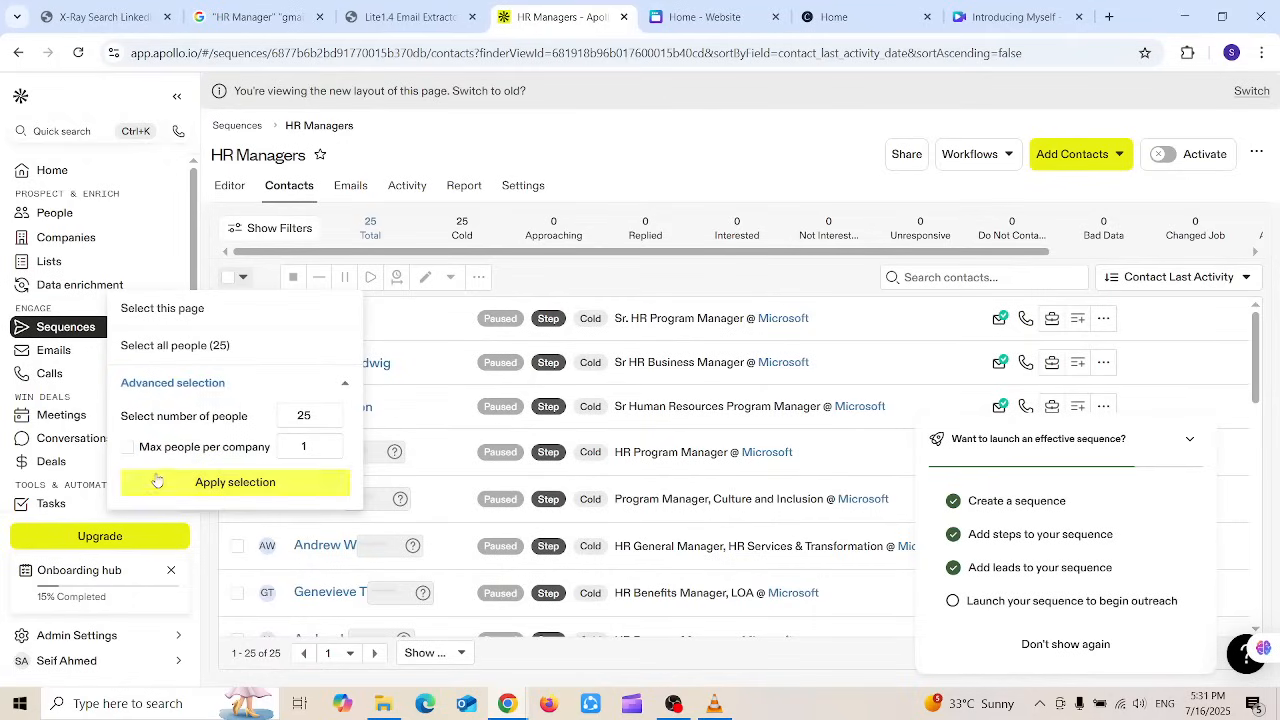
left_click(160, 481)
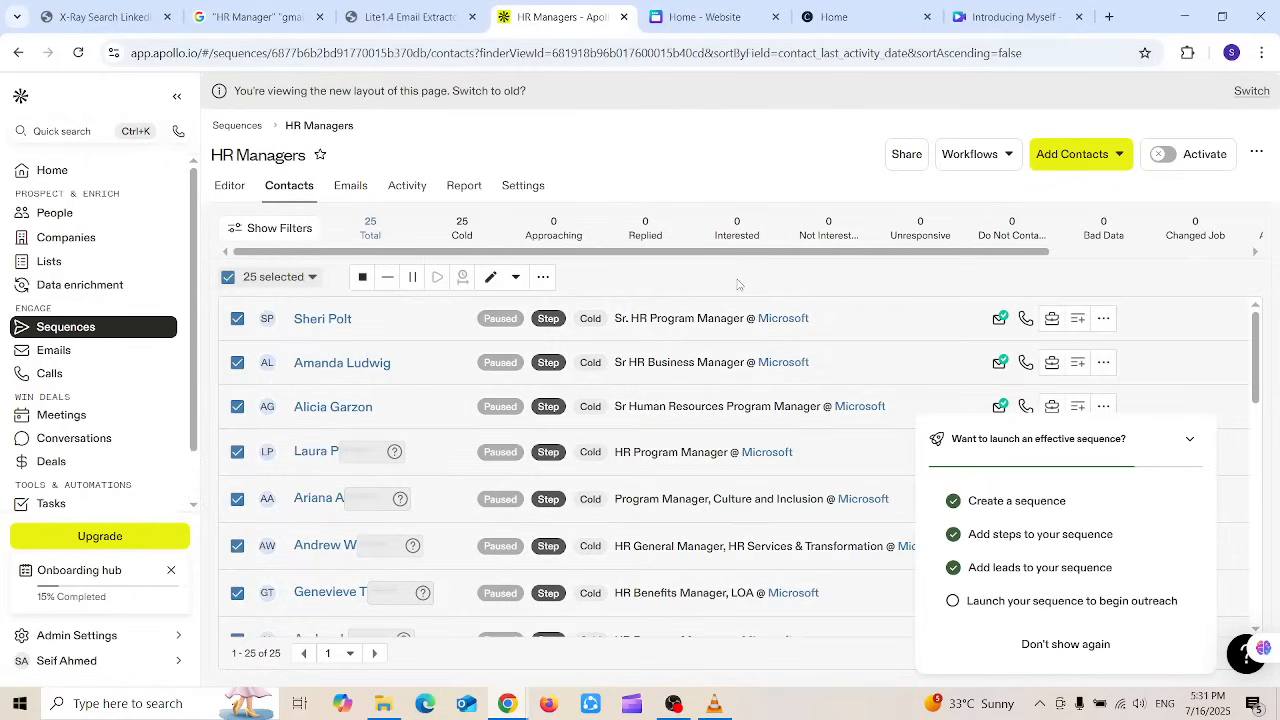
left_click(1189, 440)
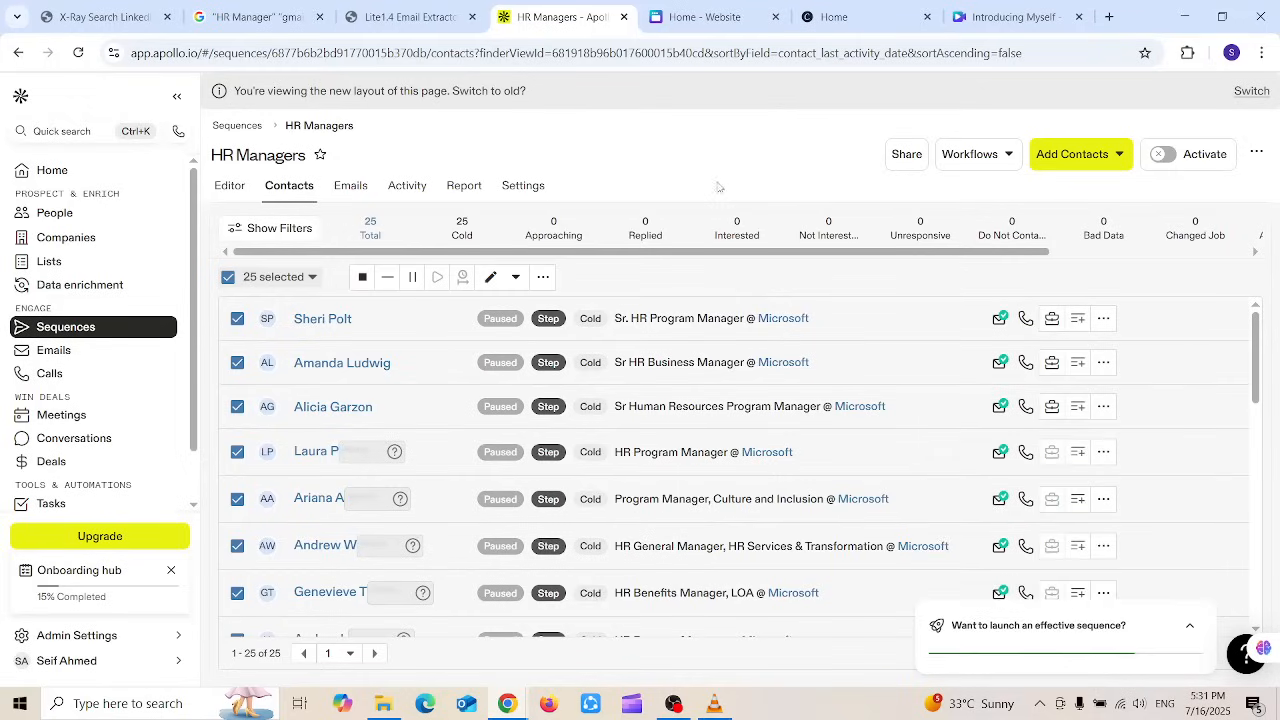
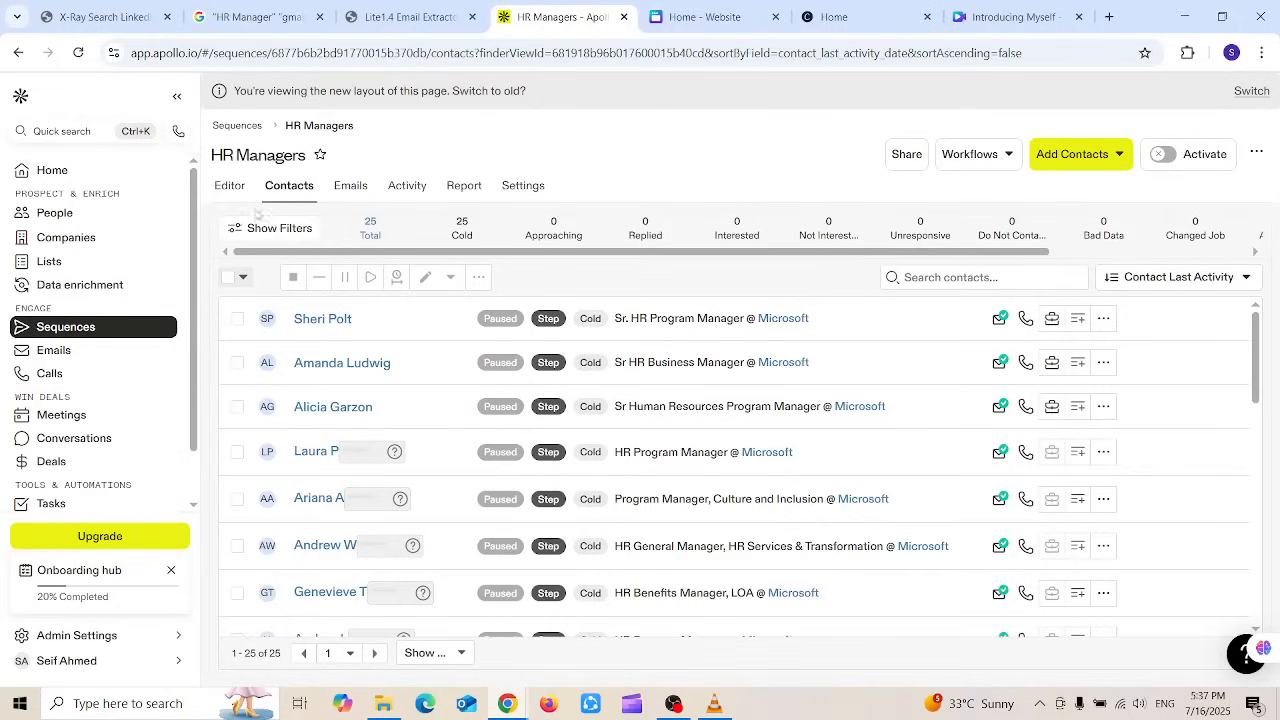
Step: Insert an AI Snippet Opener under the Job Application email's greeting and open Edit my information
left_click(242, 197)
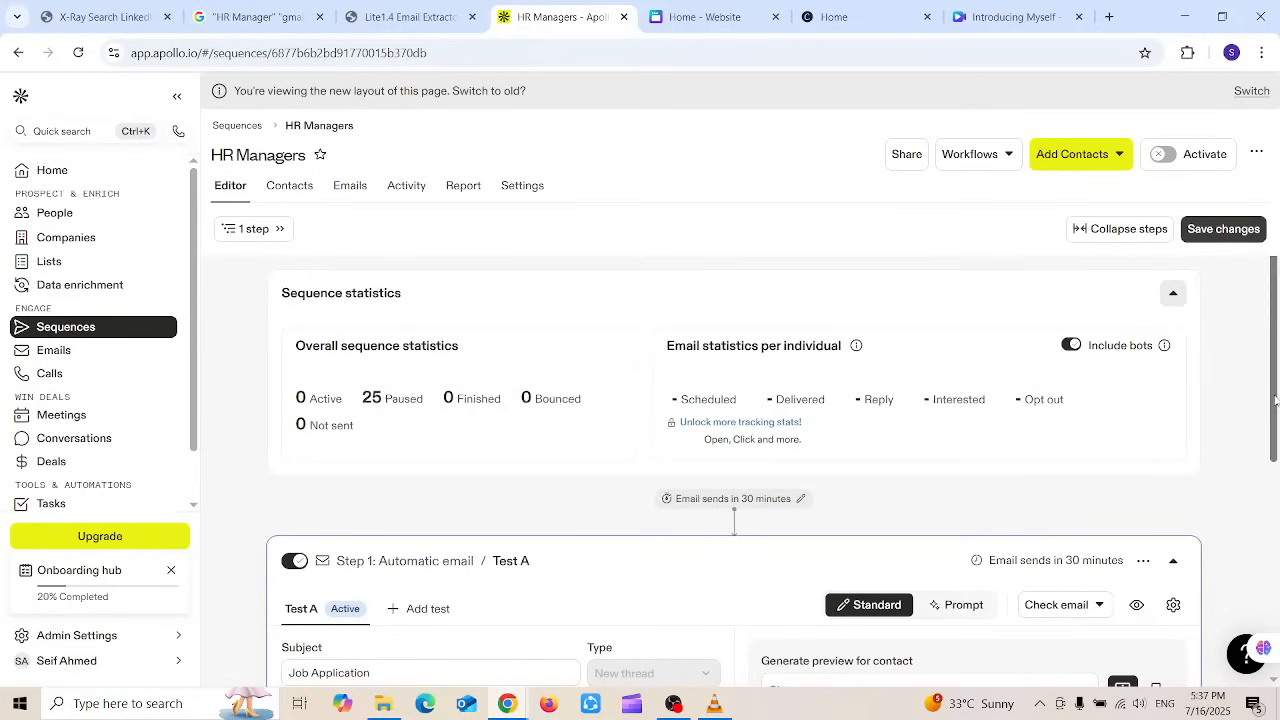
left_click_drag(1275, 400, 1277, 595)
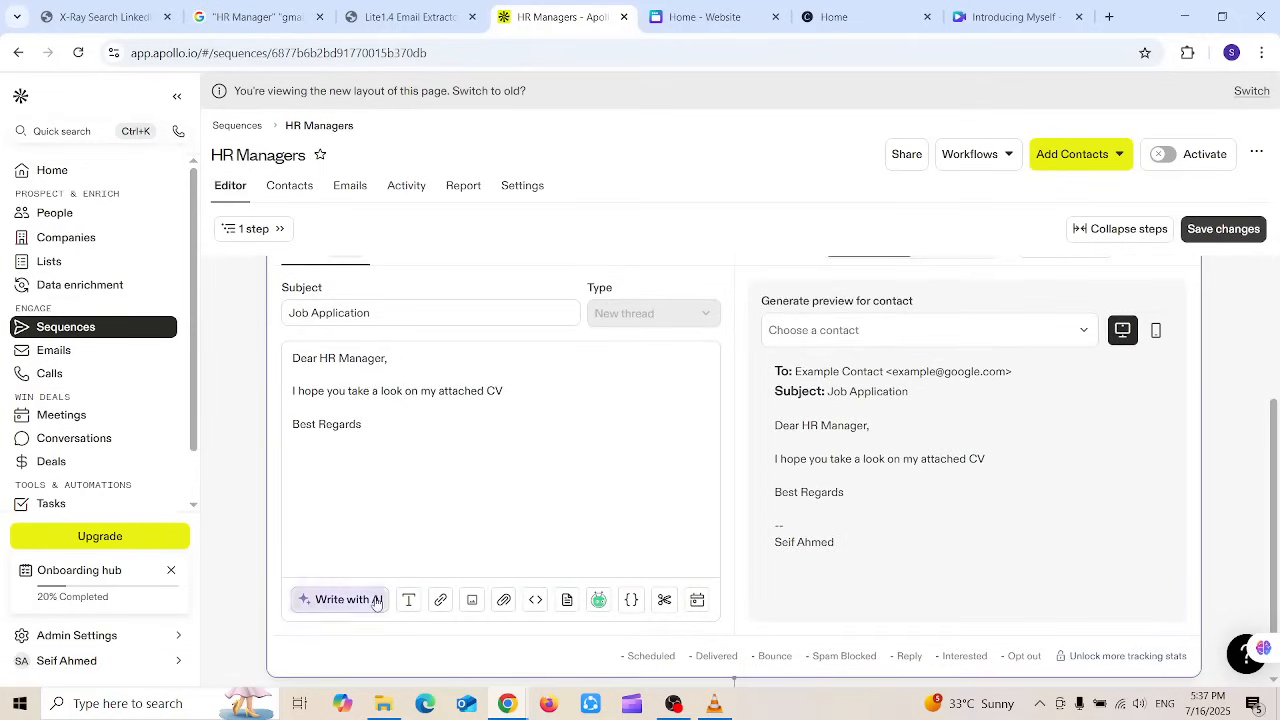
left_click(376, 601)
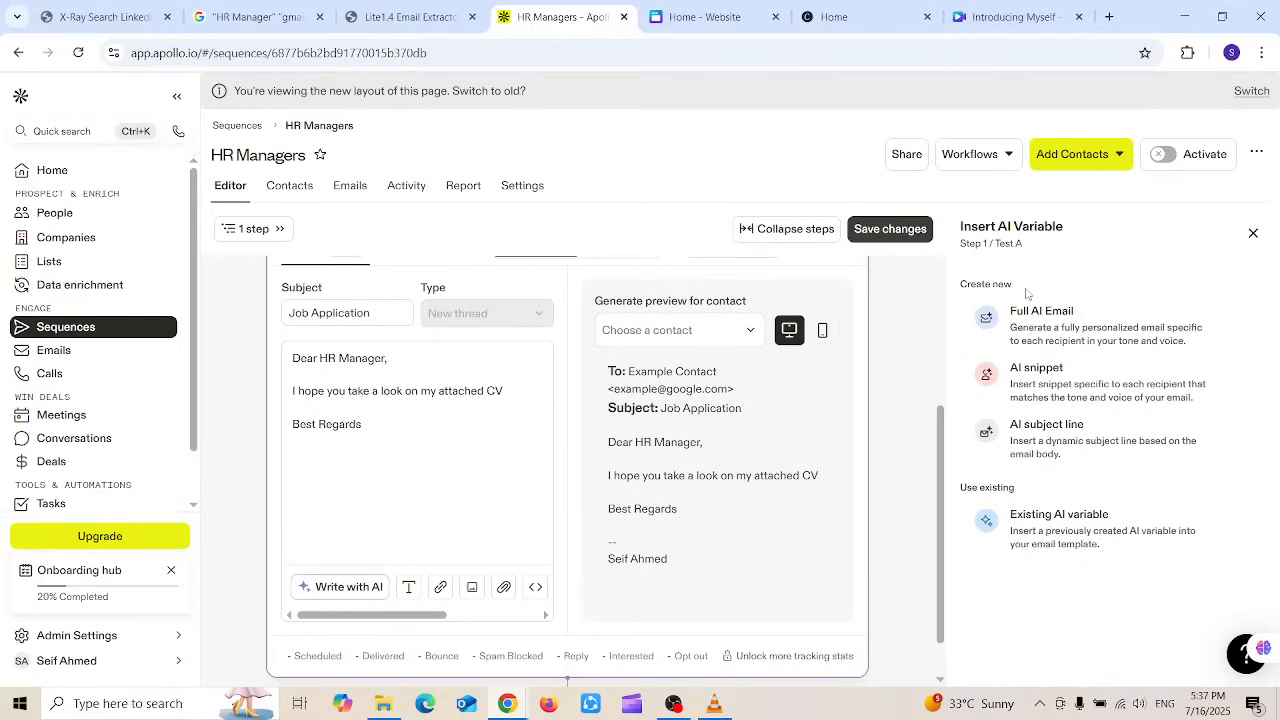
left_click(1037, 390)
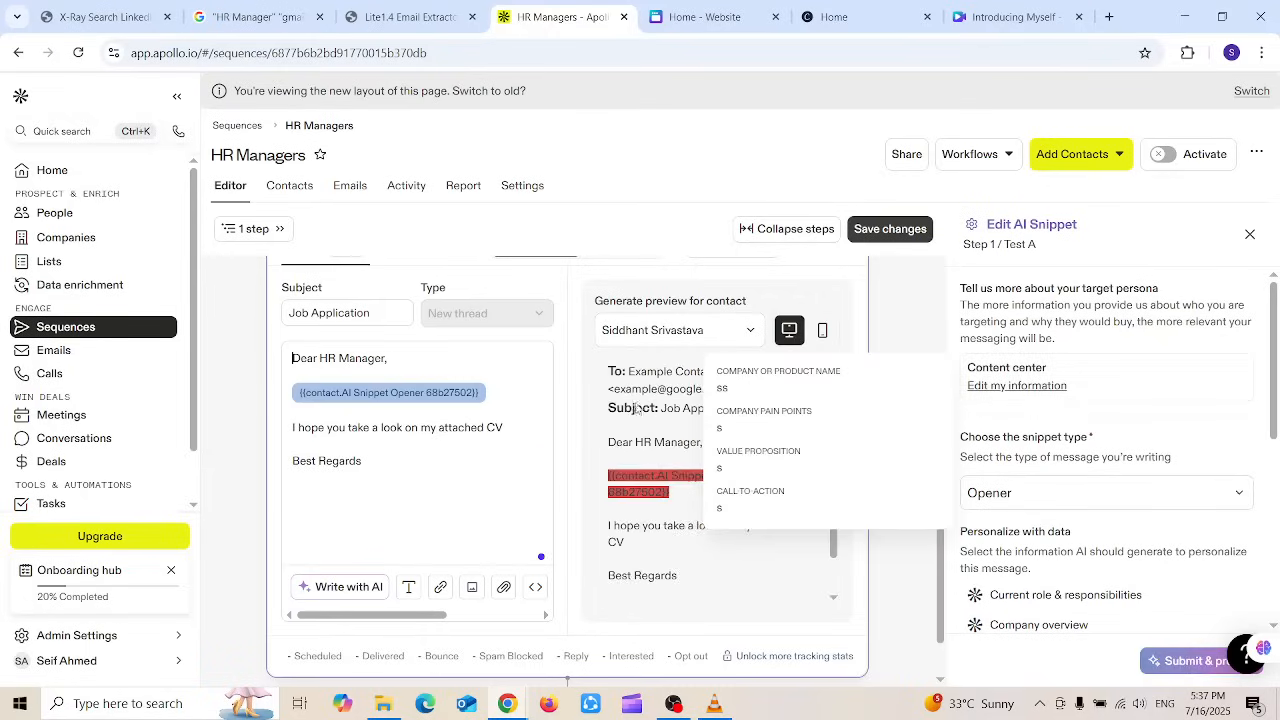
mouse_move(1273, 335)
left_mouse_down()
mouse_move(1275, 397)
mouse_move(1275, 340)
left_mouse_up()
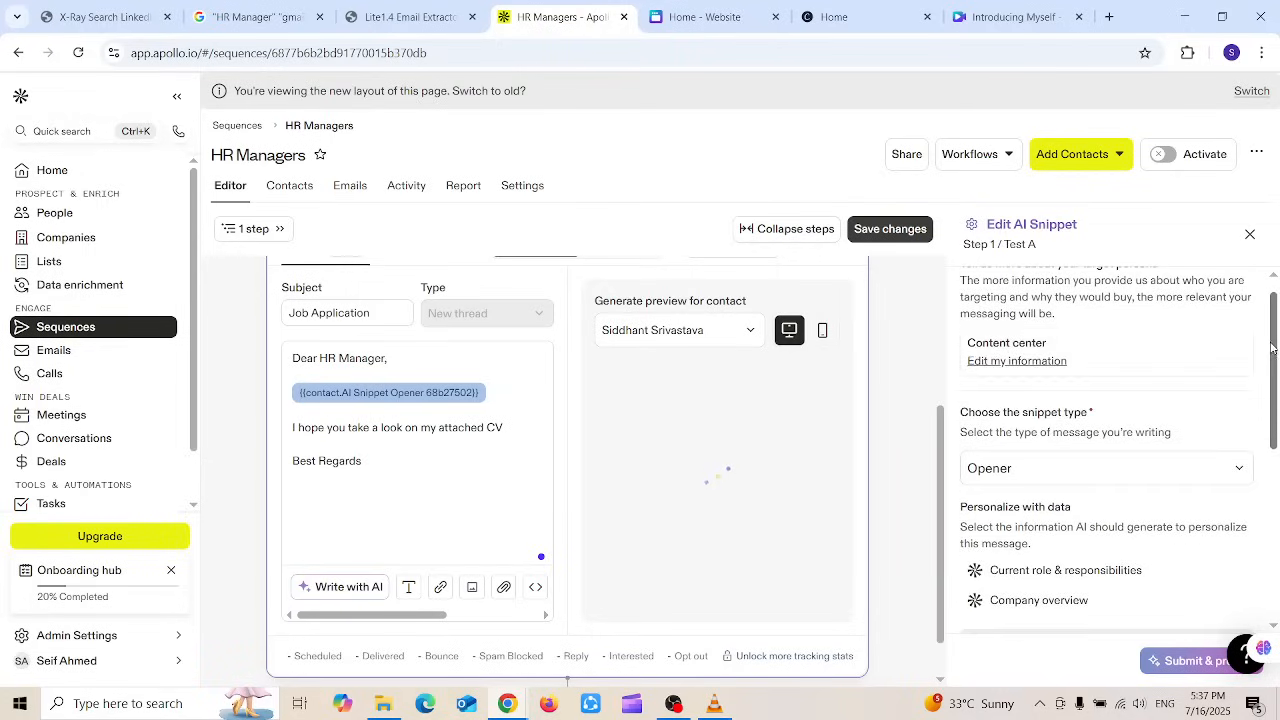
left_click(1016, 362)
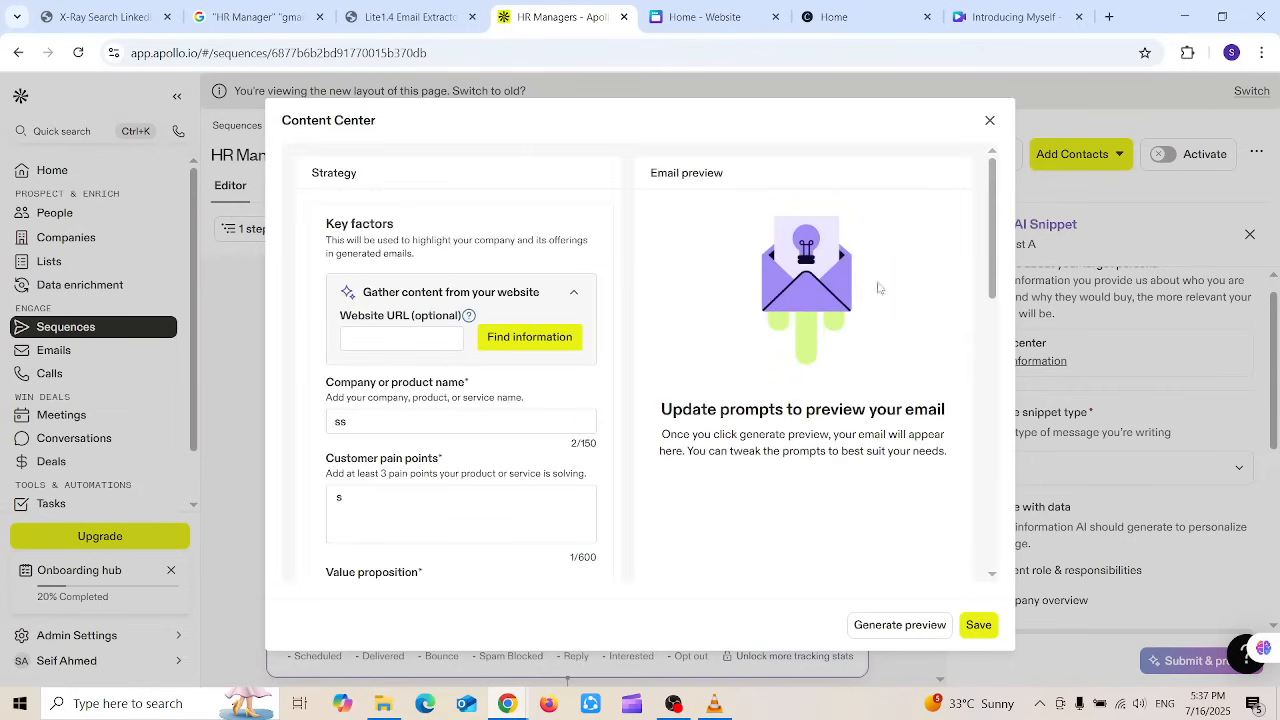
left_click_drag(990, 226, 1000, 266)
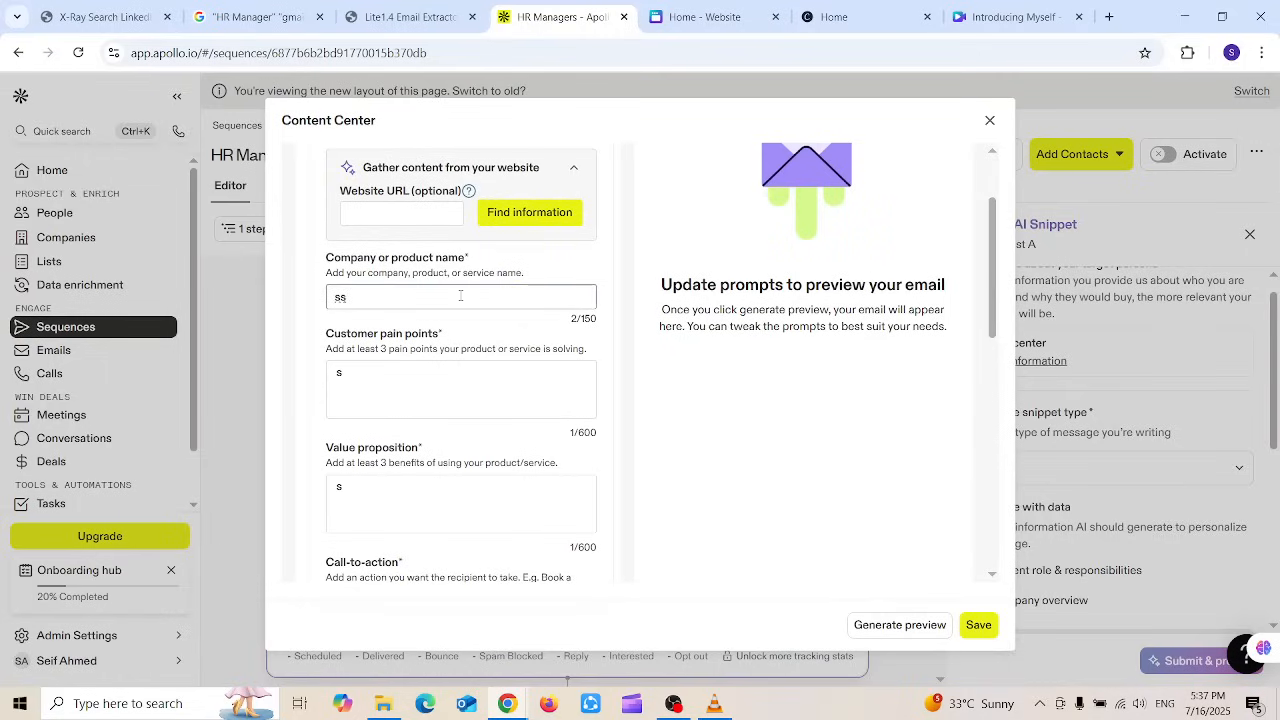
left_click(465, 373)
left_click(449, 503)
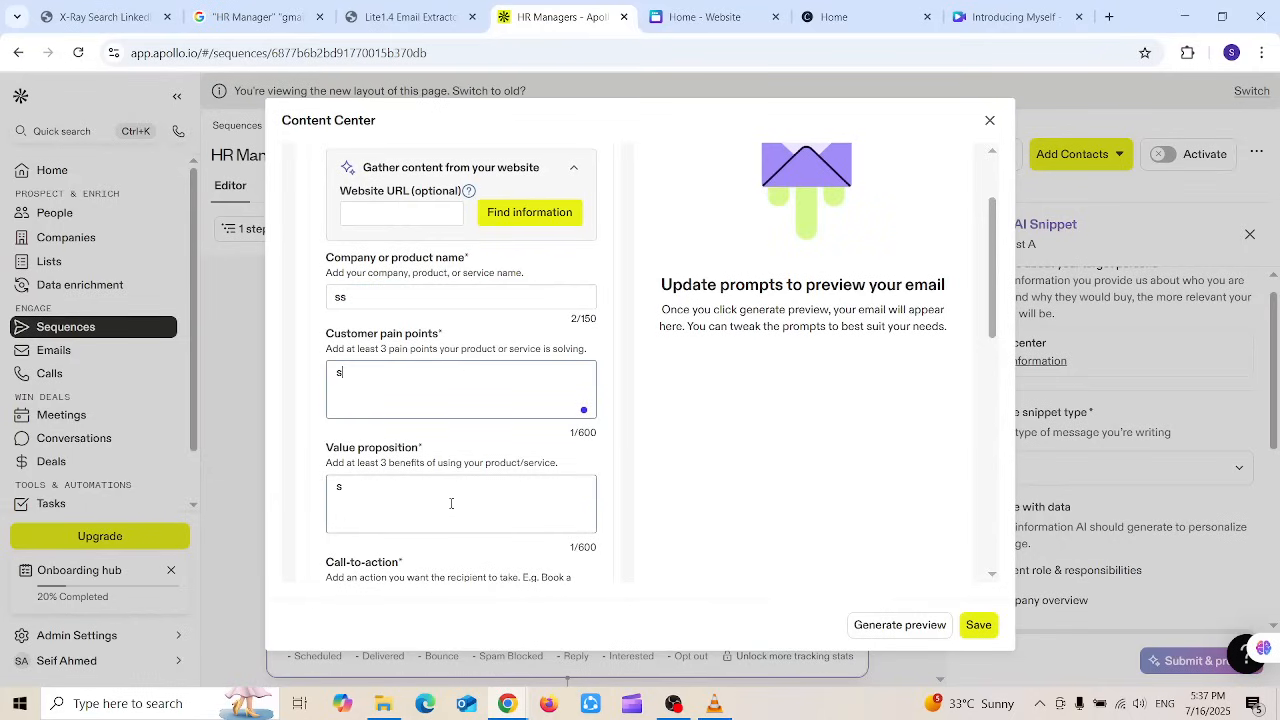
scroll(992, 231, "down", 3)
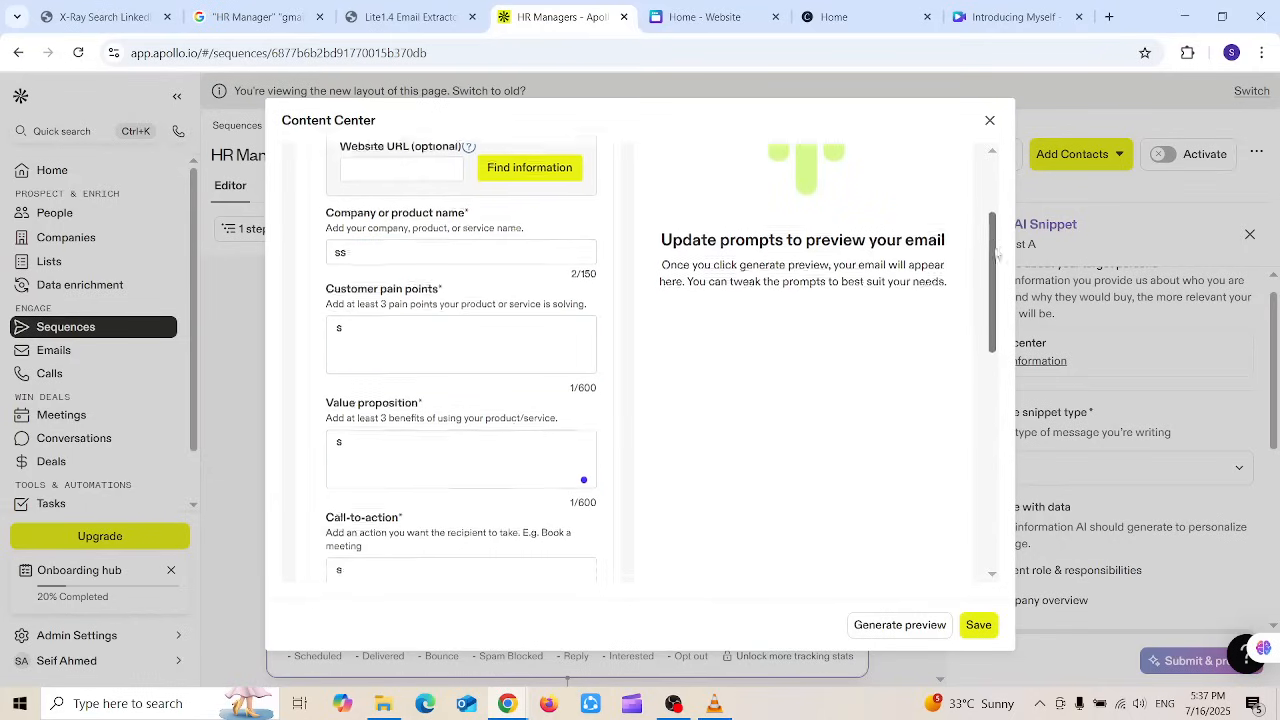
left_click(989, 121)
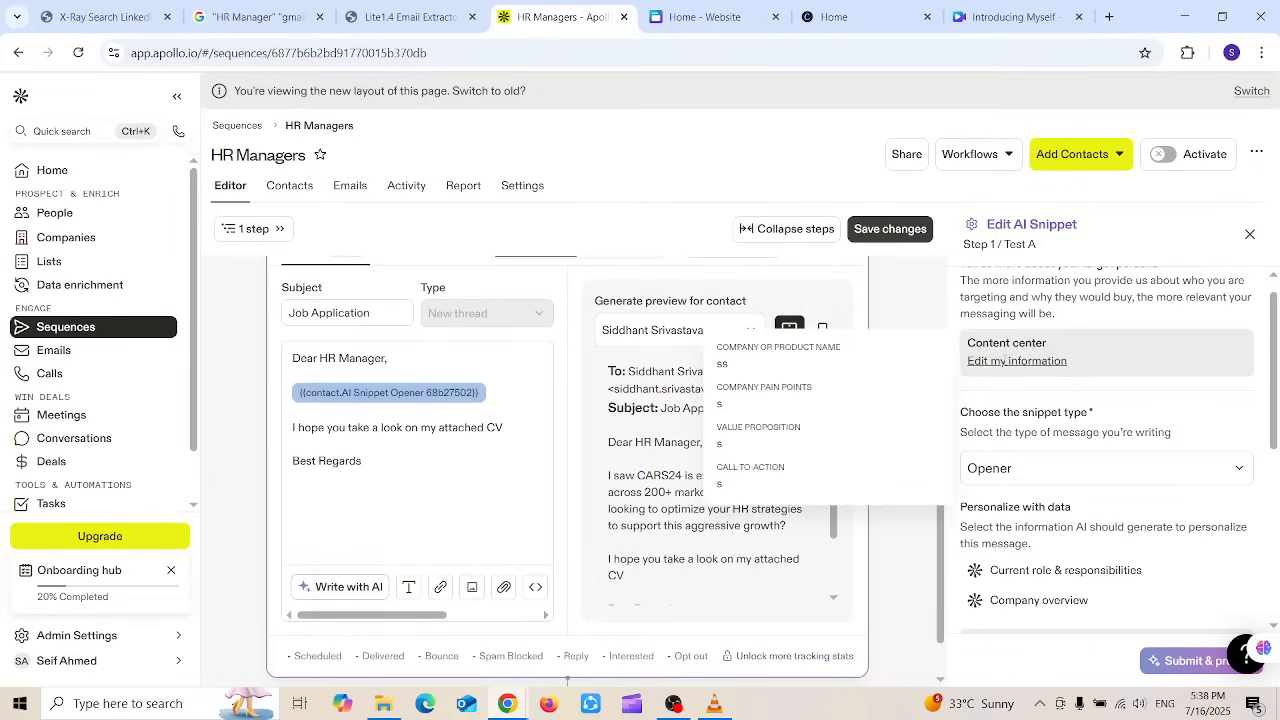
left_click(1005, 360)
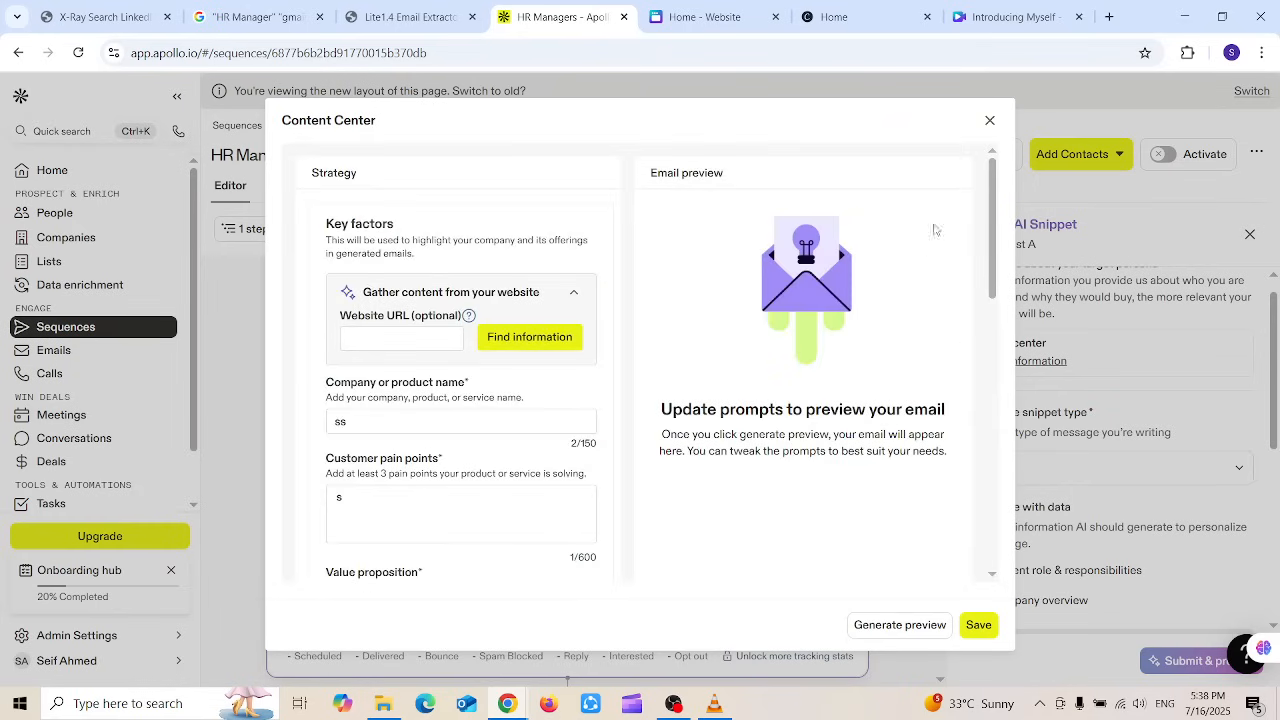
scroll(990, 228, "down", 1)
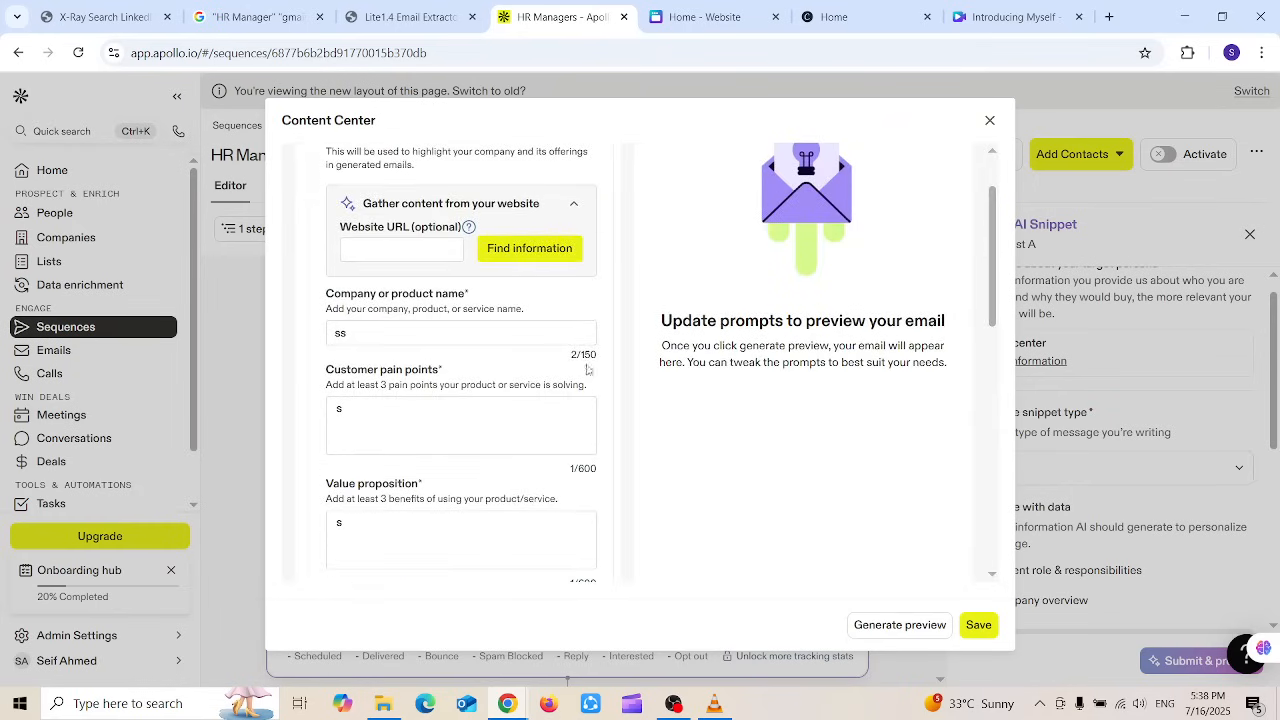
left_click_drag(585, 333, 254, 332)
Step: Enter company name Microsoft and pain points Lack of interest, Laziness, Lack of motivation
type("Mic")
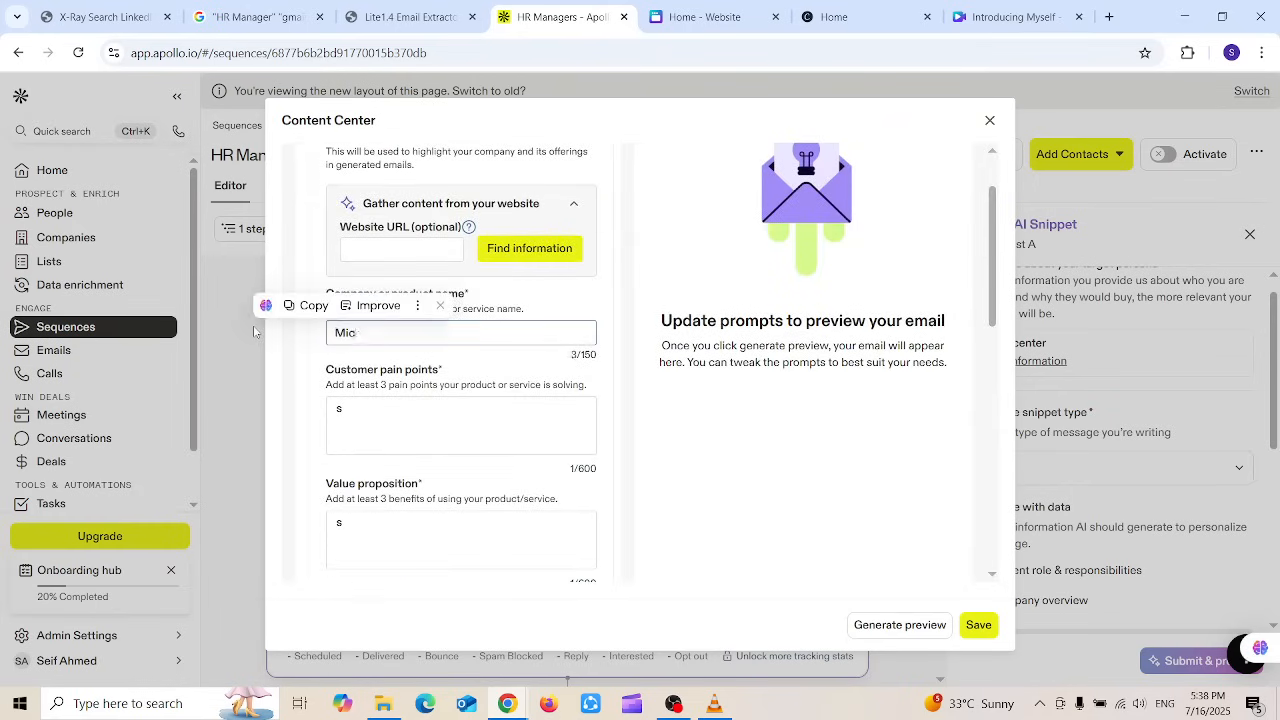
type("rosoft")
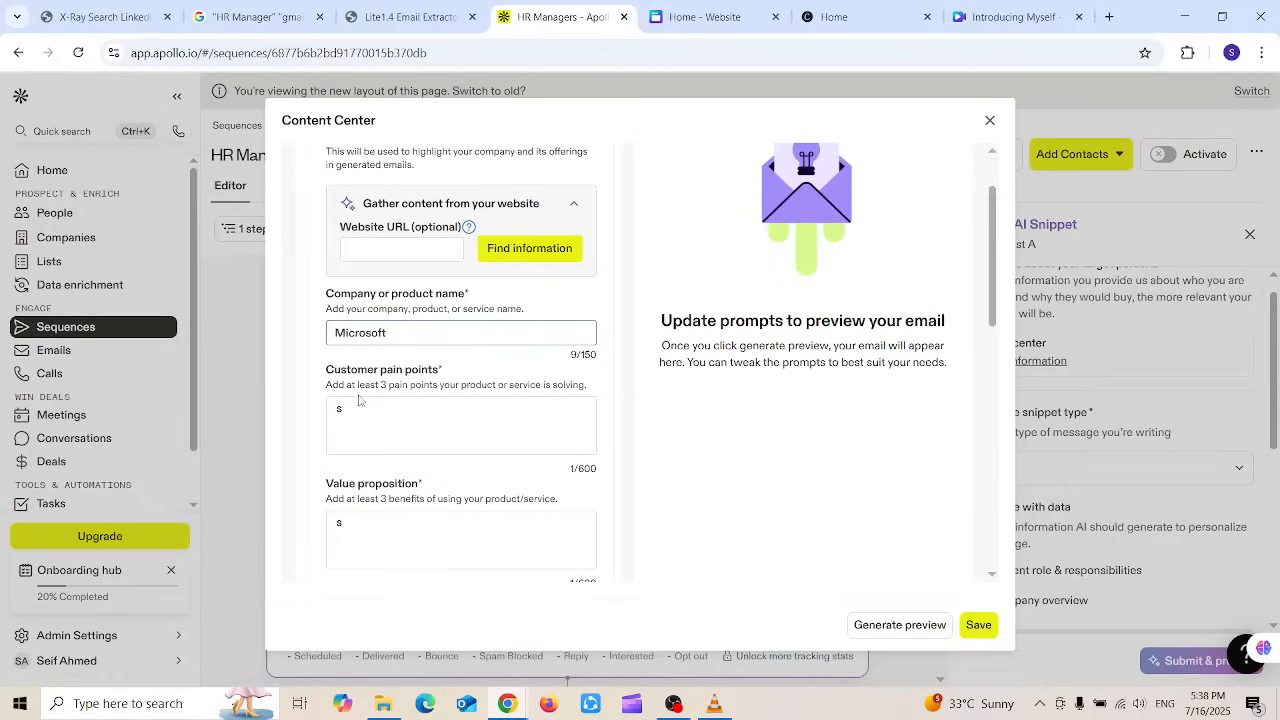
left_click_drag(360, 414, 326, 427)
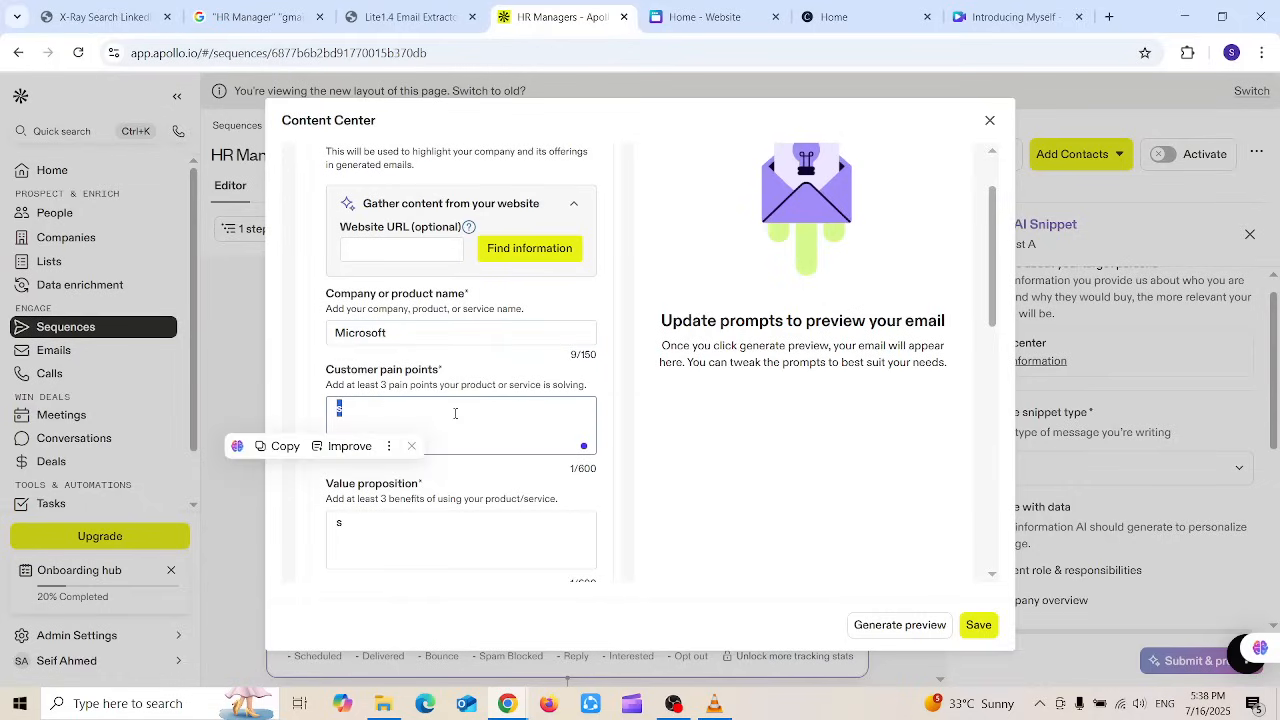
type("Lack o")
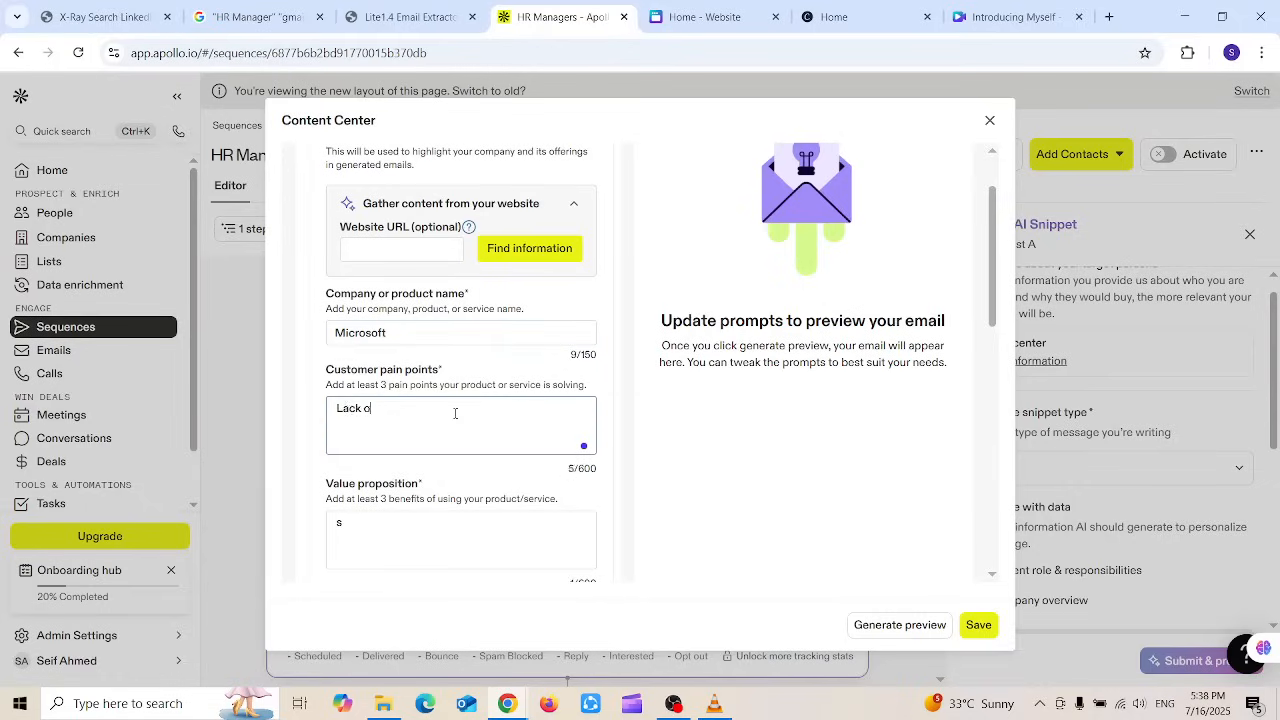
type("f inter")
type("est ")
type("Laziness")
key("BackSpace")
key("BackSpace")
key("BackSpace")
type("yness")
key("BackSpace")
key("BackSpace")
key("BackSpace")
key("BackSpace")
key("BackSpace")
type("iness Lack o")
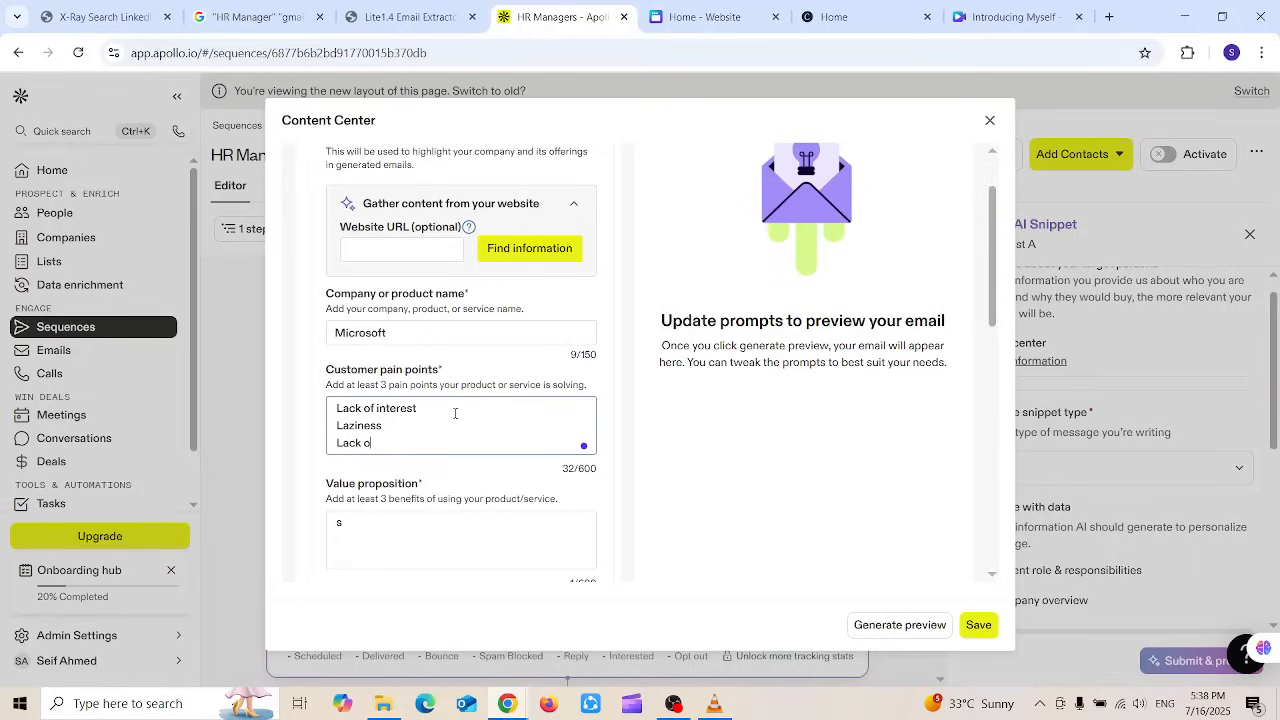
type("f motication")
left_click_drag(393, 443, 448, 446)
type("tivation")
Step: Set the value proposition to 'I am a hard-worker, I can work under pressure, am dedicated'
left_click(399, 551)
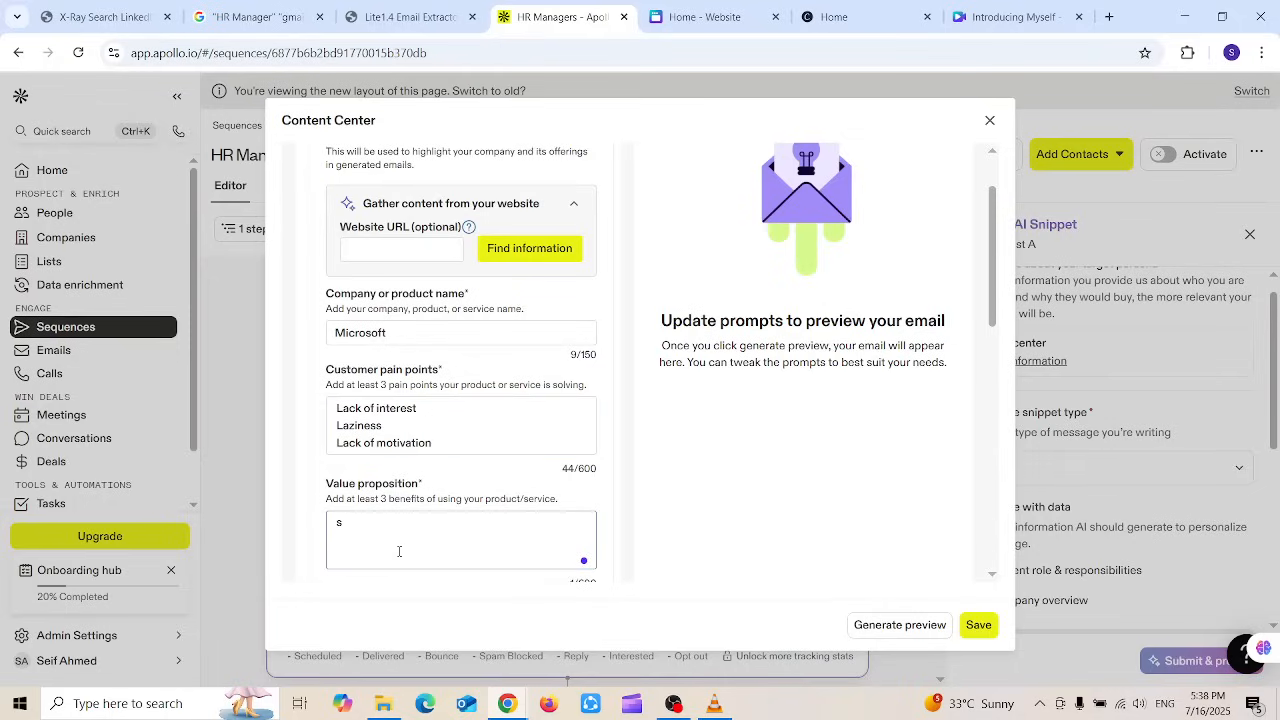
key("BackSpace")
type("I am a hardworker ")
type("I can work")
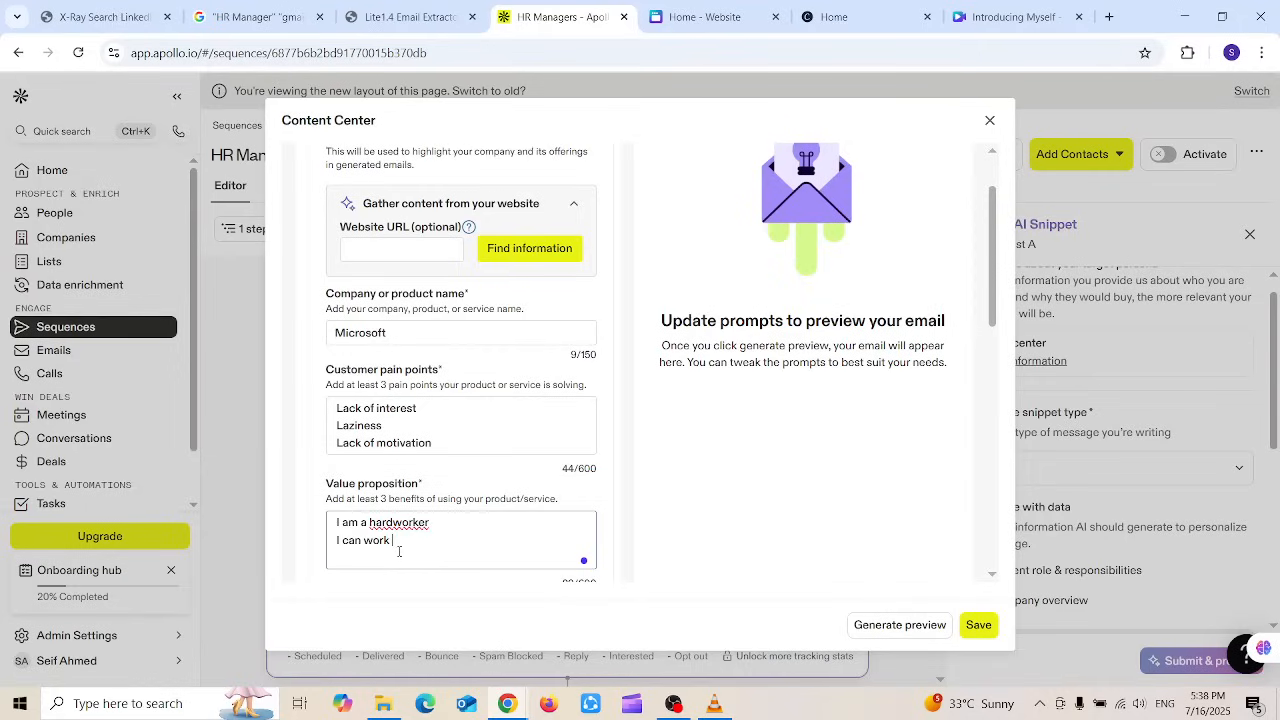
type(" under pressure")
left_click(397, 522)
type("-")
type(" am dedicated")
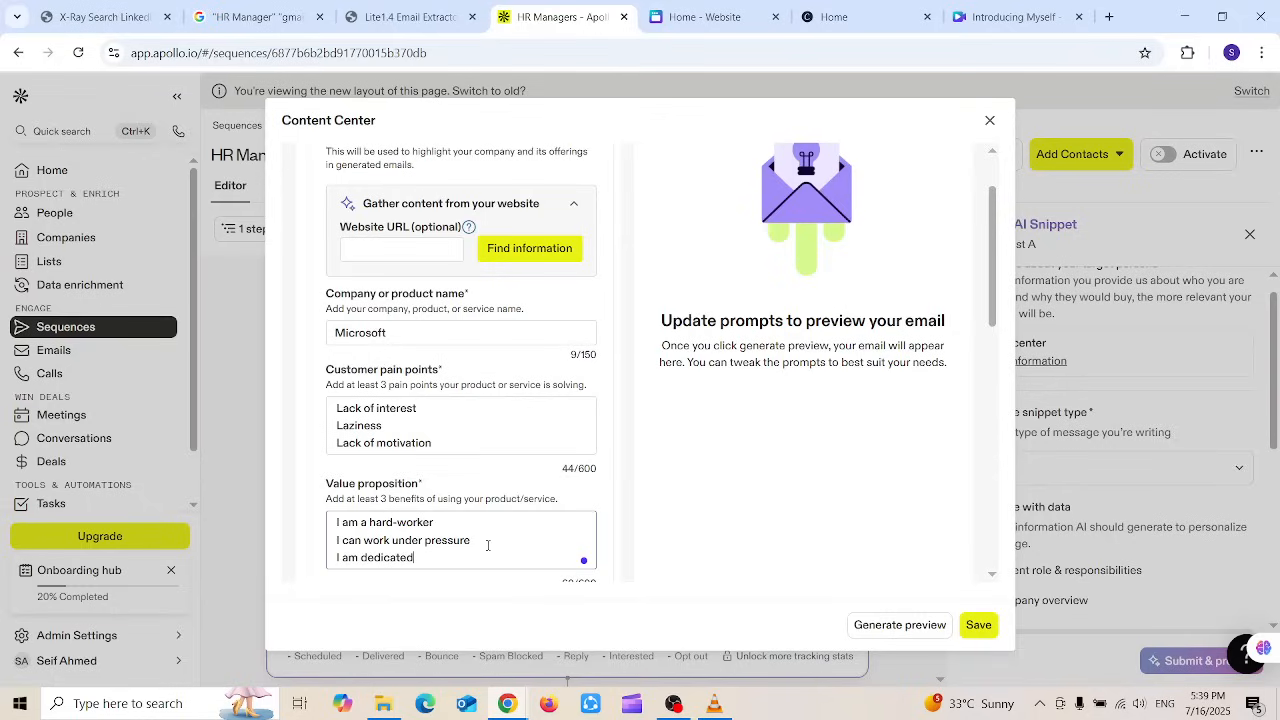
Step: Set the call-to-action to 'Hire me' and save the Content Center
left_click_drag(1000, 249, 998, 343)
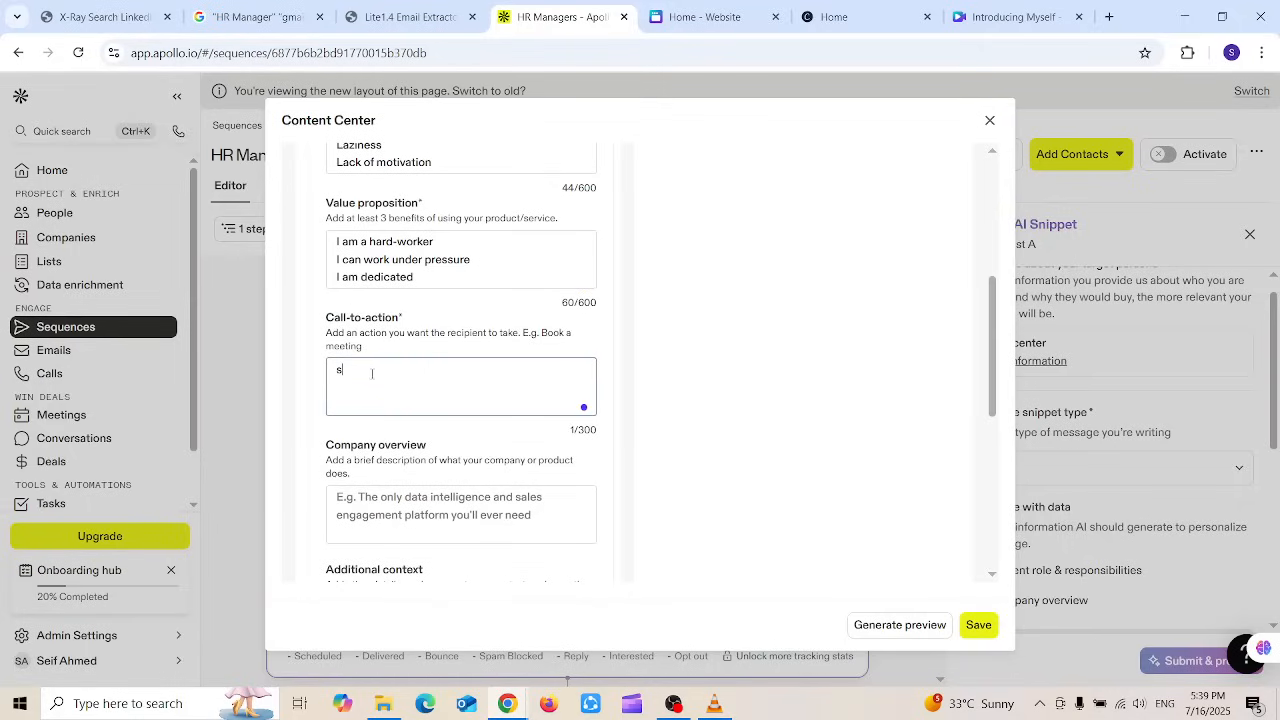
key("BackSpace")
type("Hire me")
left_click(786, 490)
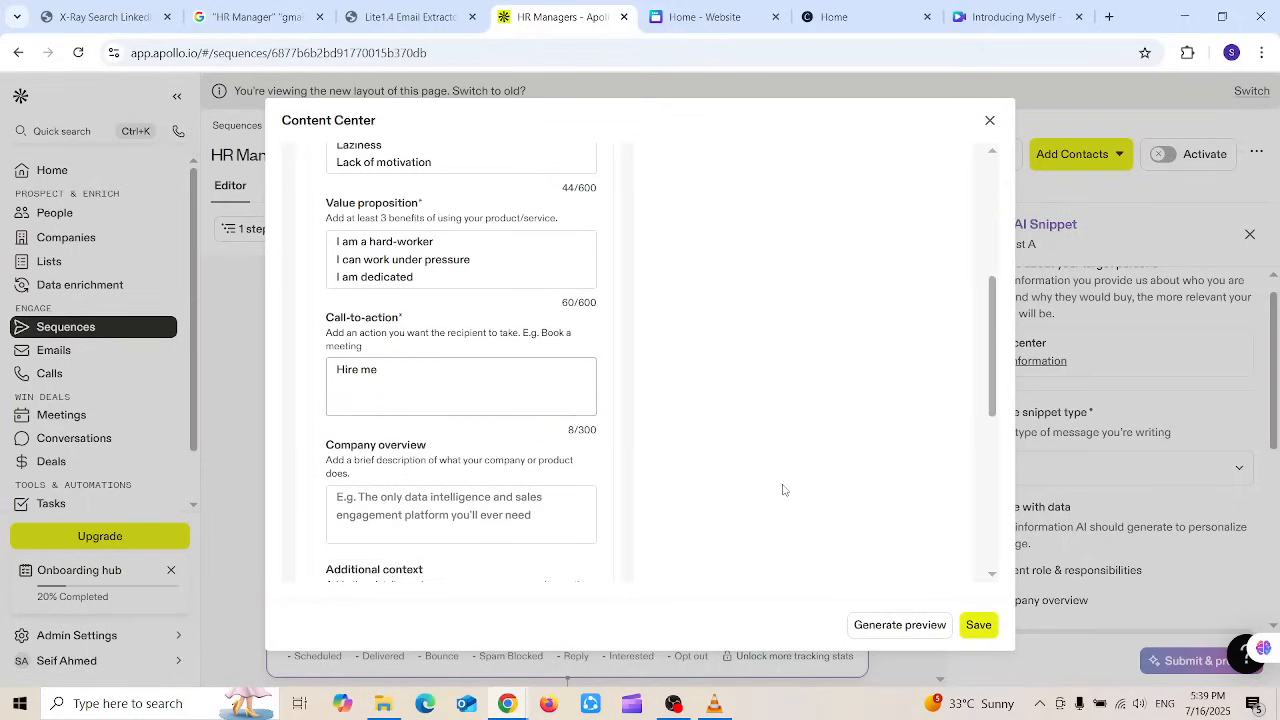
left_click(978, 625)
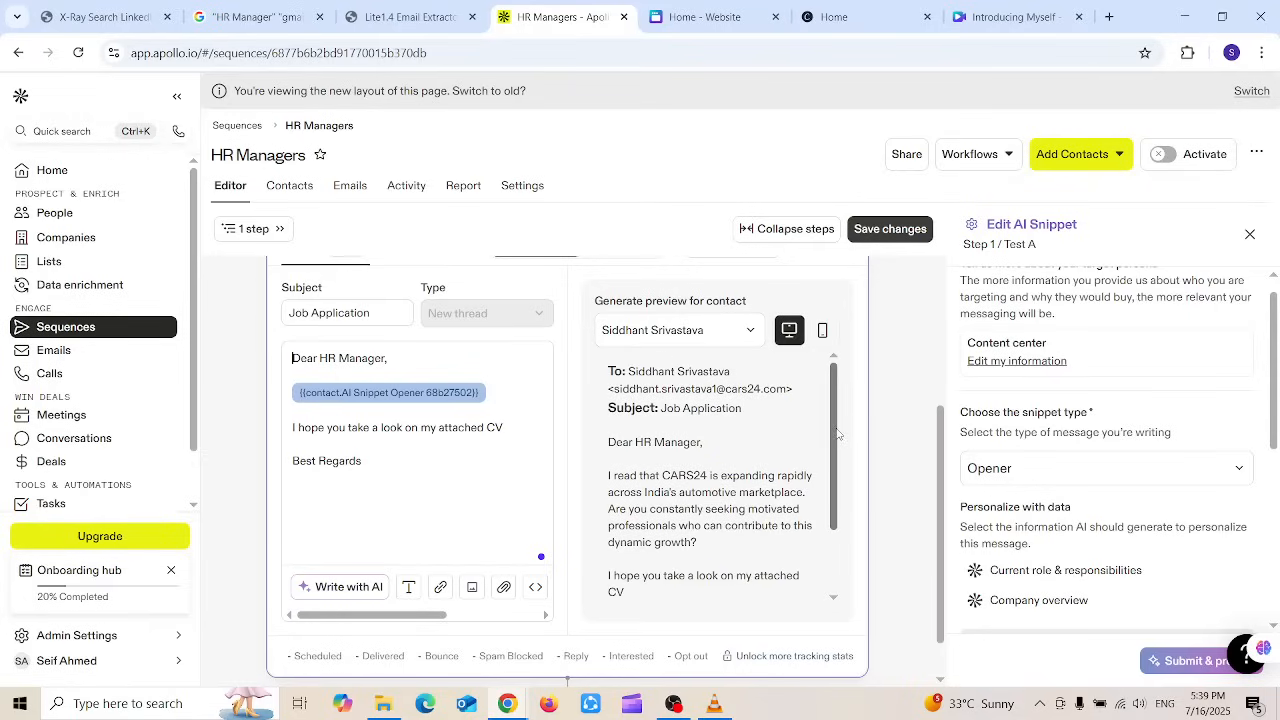
Step: Scroll the email preview to its top and deselect the CARS24 text in the AI opener
scroll(838, 446, "down", 1)
scroll(838, 446, "down", 2)
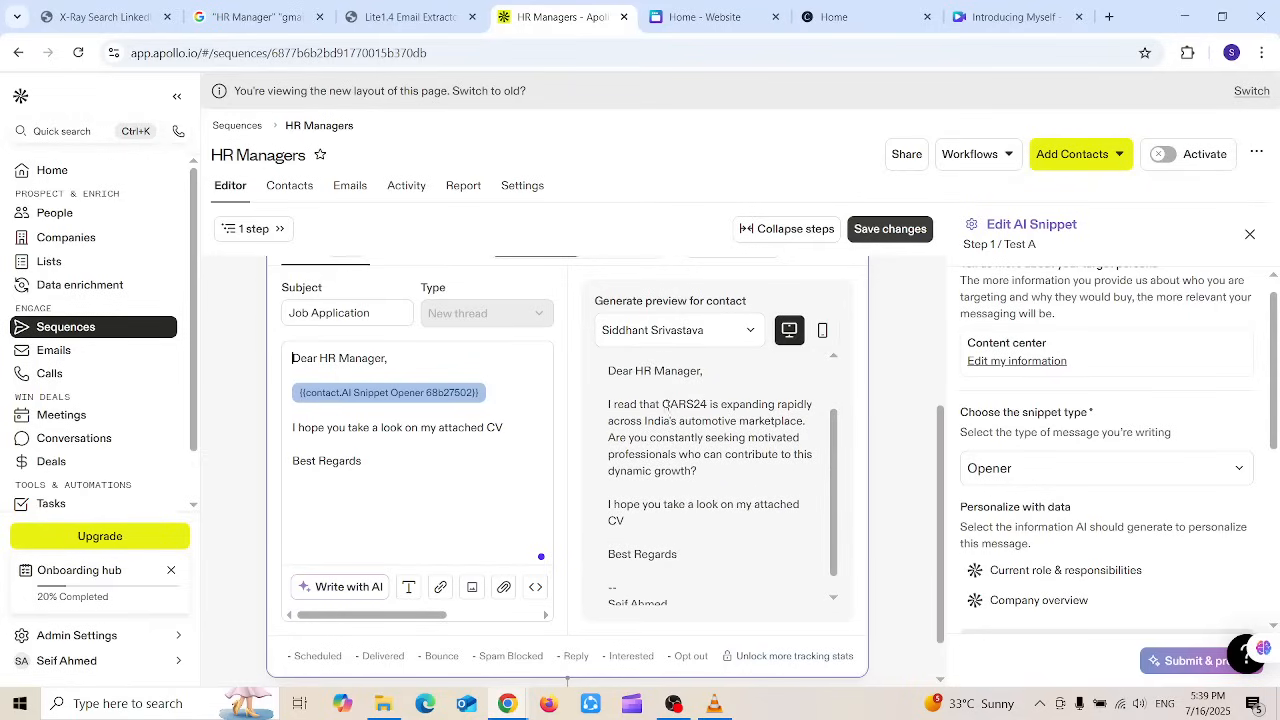
left_click_drag(662, 403, 706, 405)
left_click(674, 403)
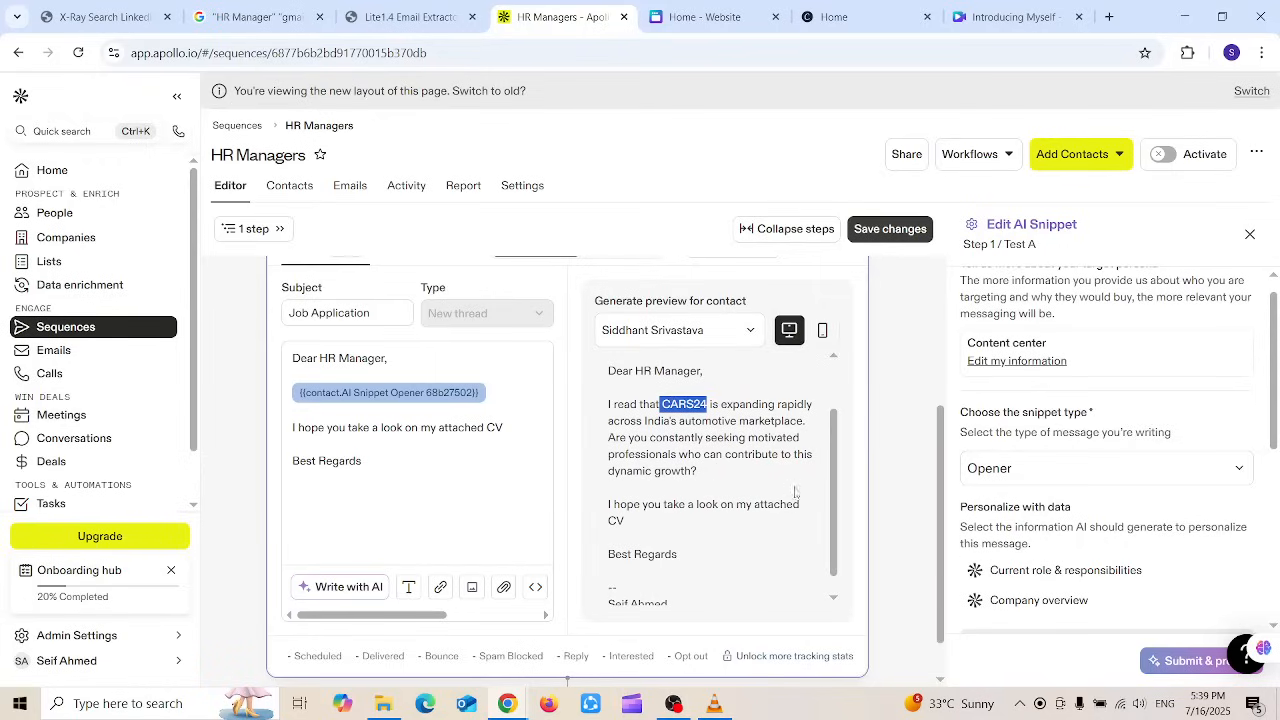
left_click_drag(834, 489, 834, 471)
left_click(759, 461)
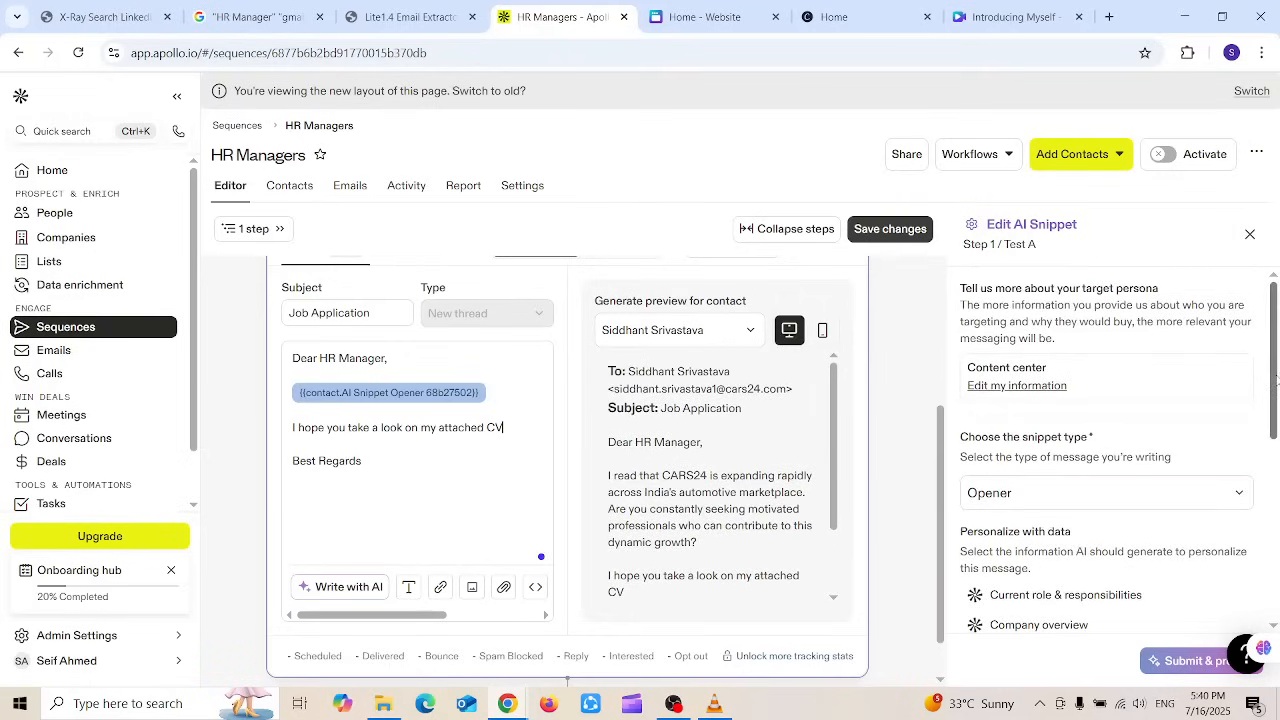
Step: Check the available AI snippet types and keep Opener selected
left_click_drag(1276, 378, 1268, 432)
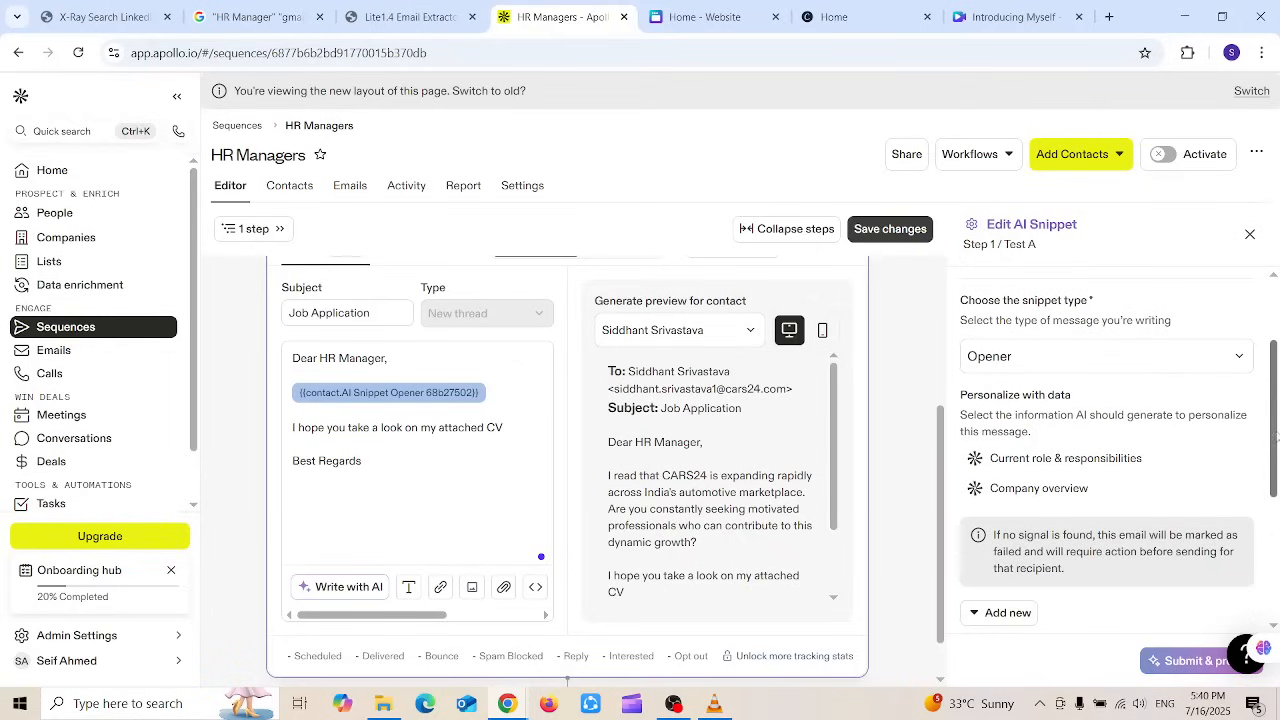
left_click(1162, 361)
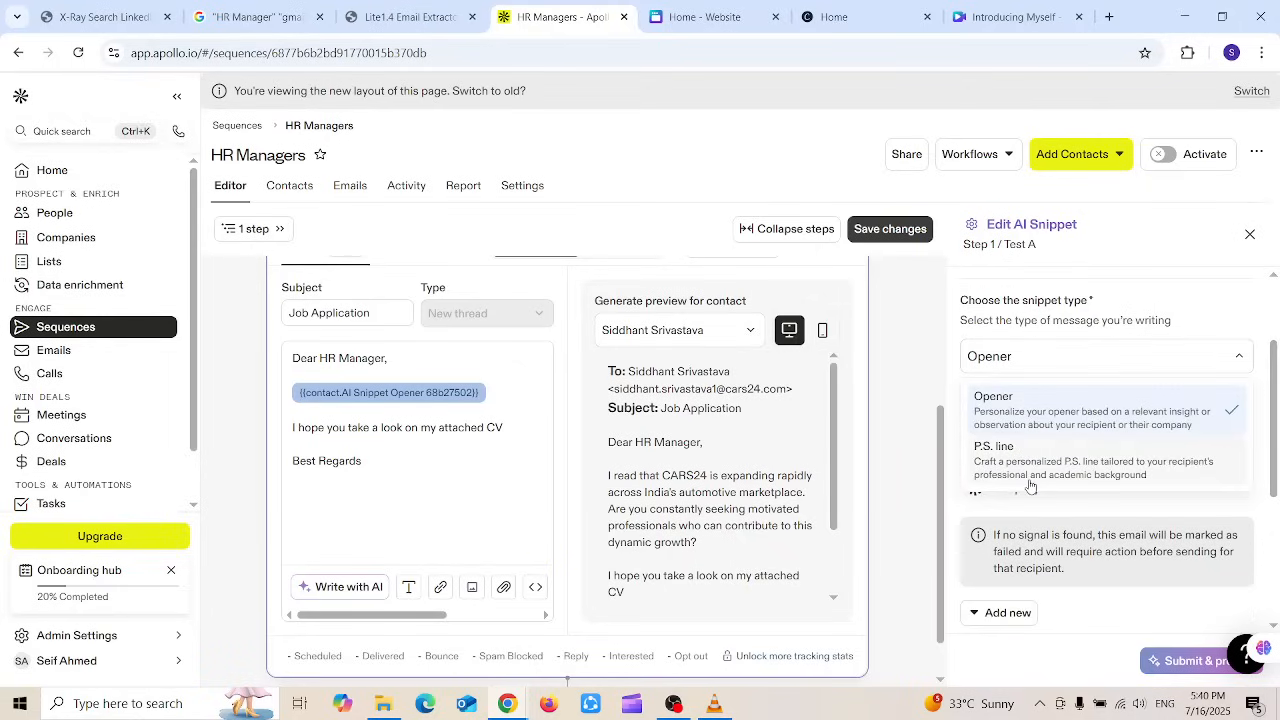
left_click(1272, 424)
scroll(1277, 446, "down", 2)
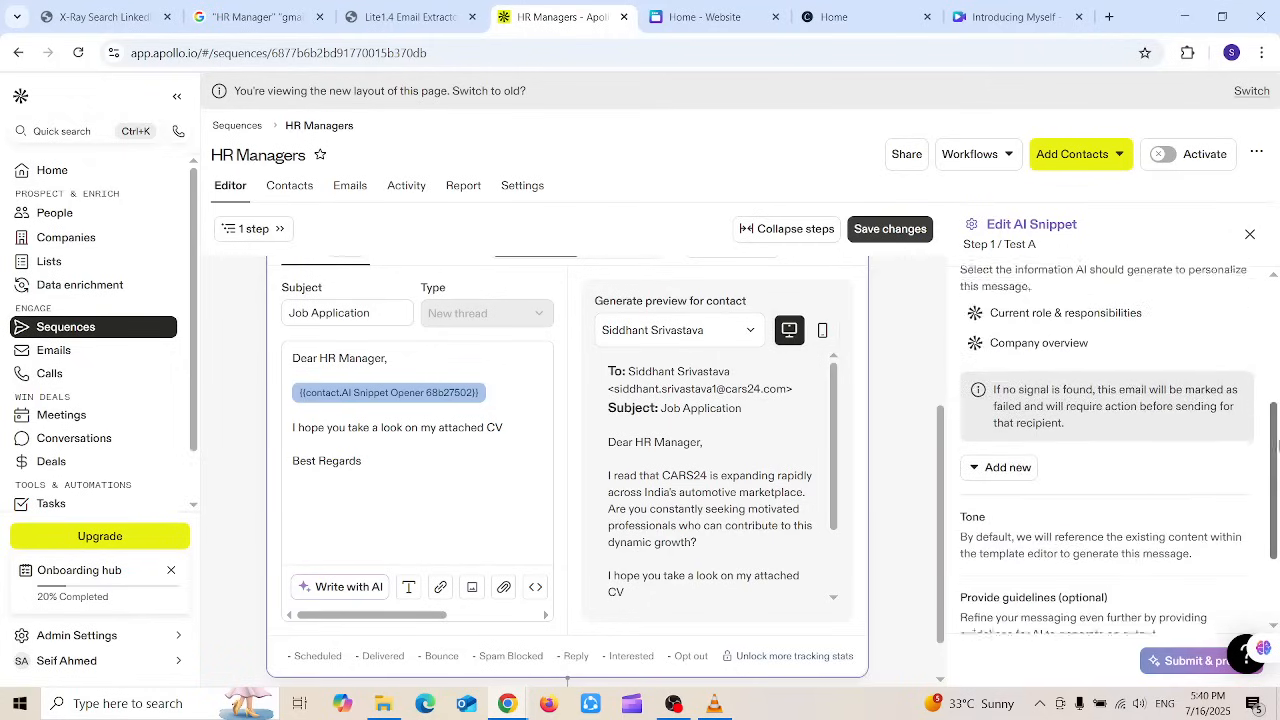
scroll(1277, 446, "down", 3)
scroll(1275, 470, "up", 1)
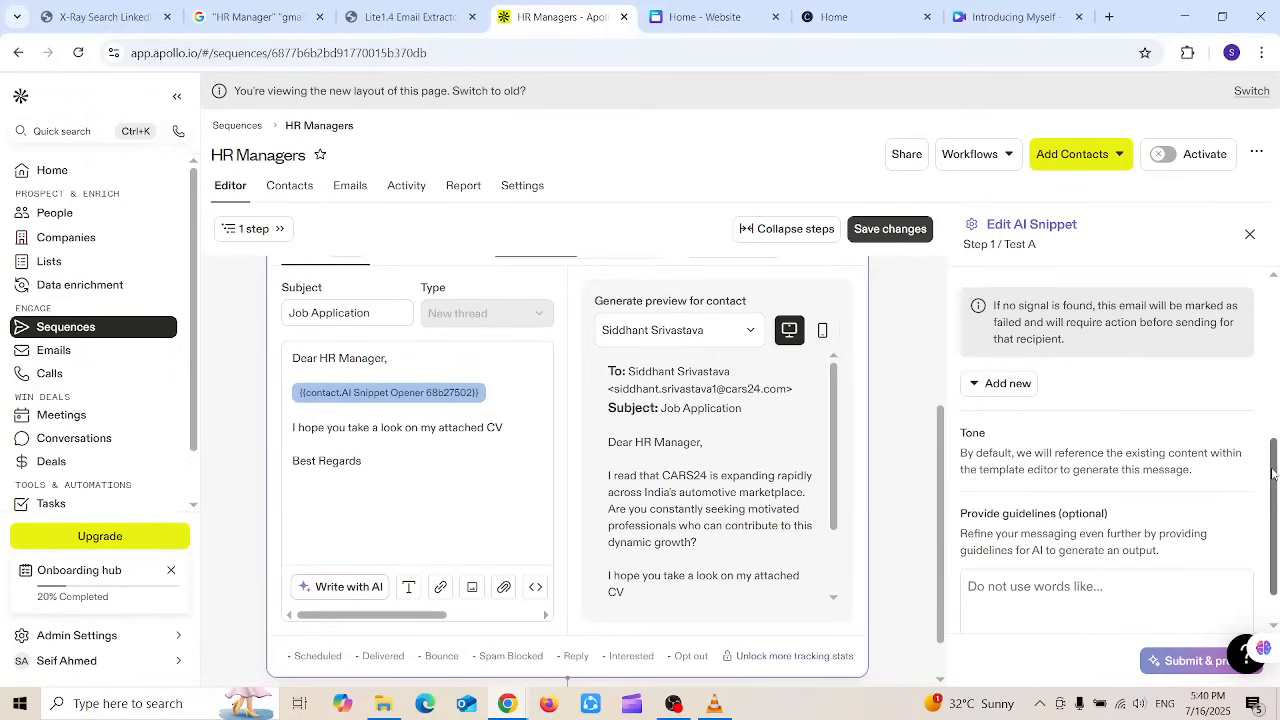
scroll(1275, 470, "up", 3)
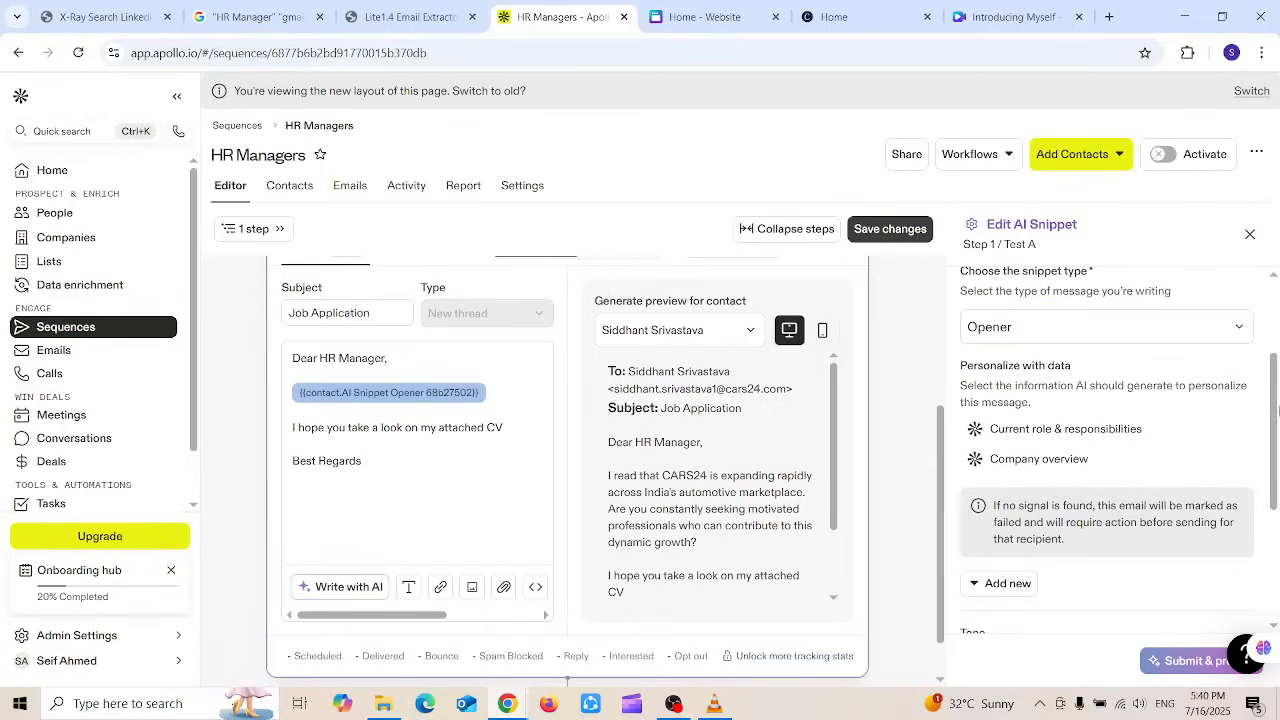
left_click_drag(1277, 462, 1274, 618)
Step: Type CARS24 as an AI guideline, delete it again, and close the Edit AI Snippet panel
left_click(1052, 582)
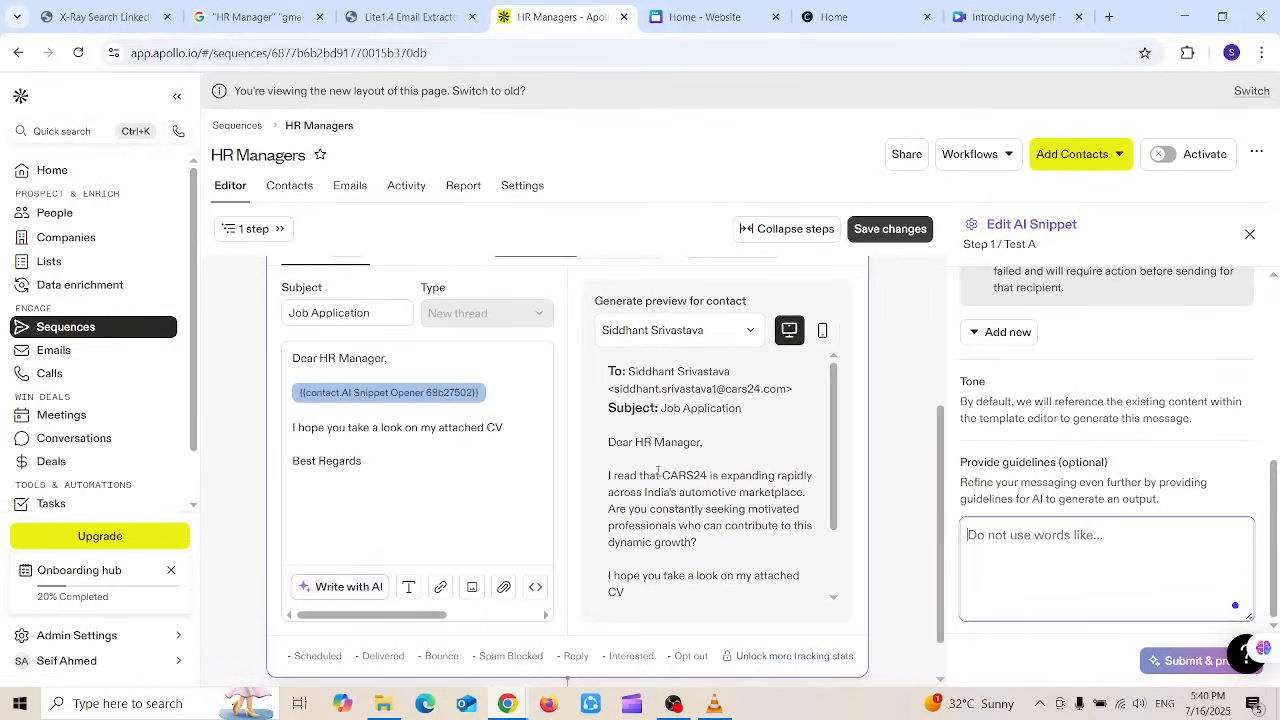
left_click_drag(664, 472, 708, 476)
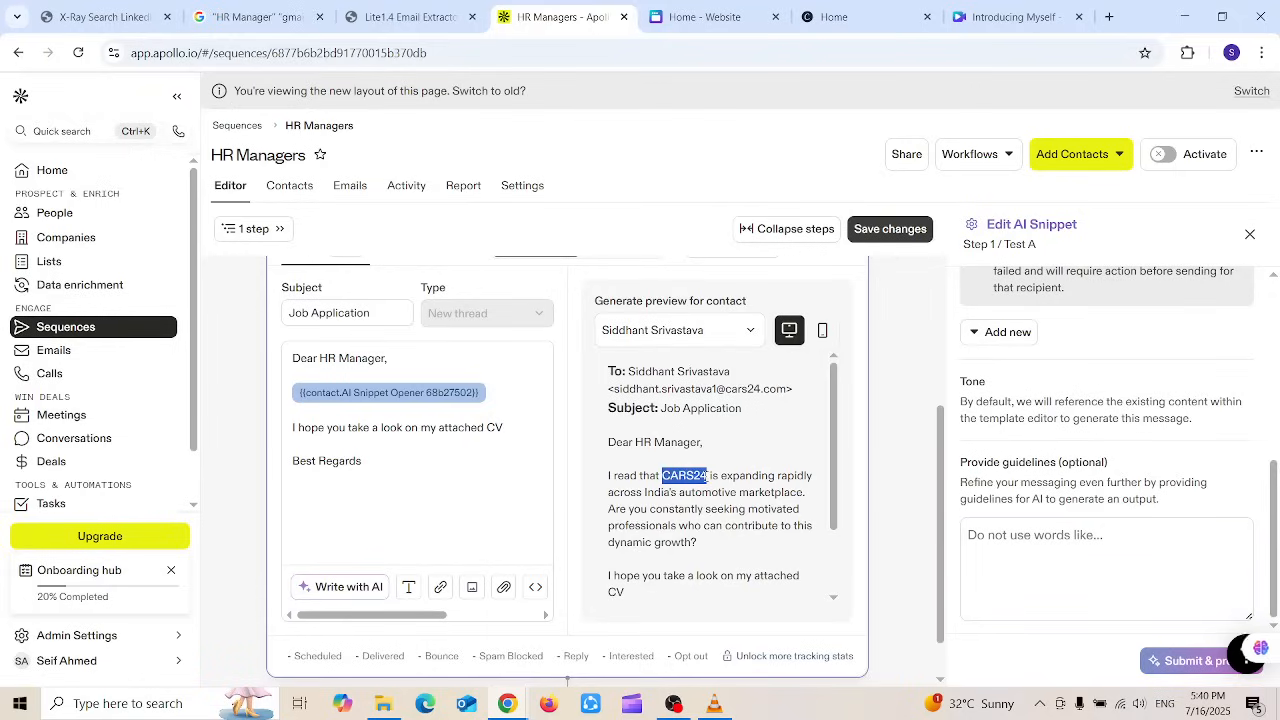
left_click(1101, 566)
type("CARS")
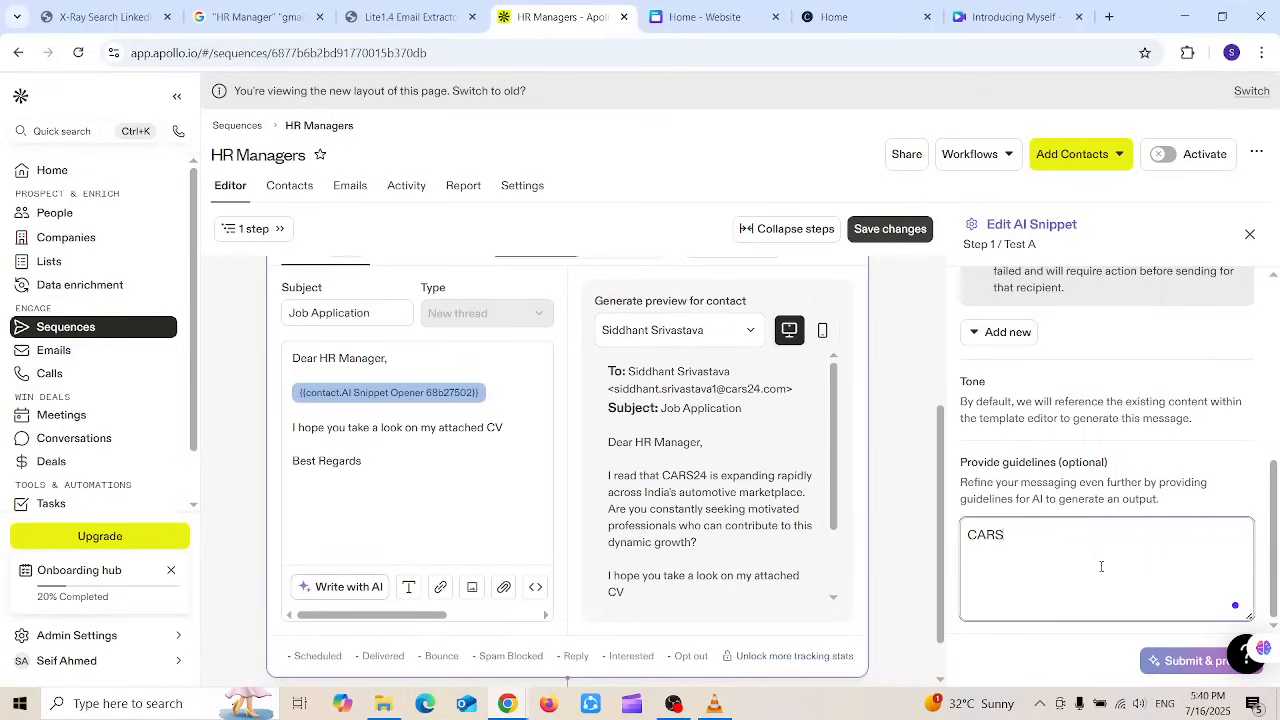
type("24")
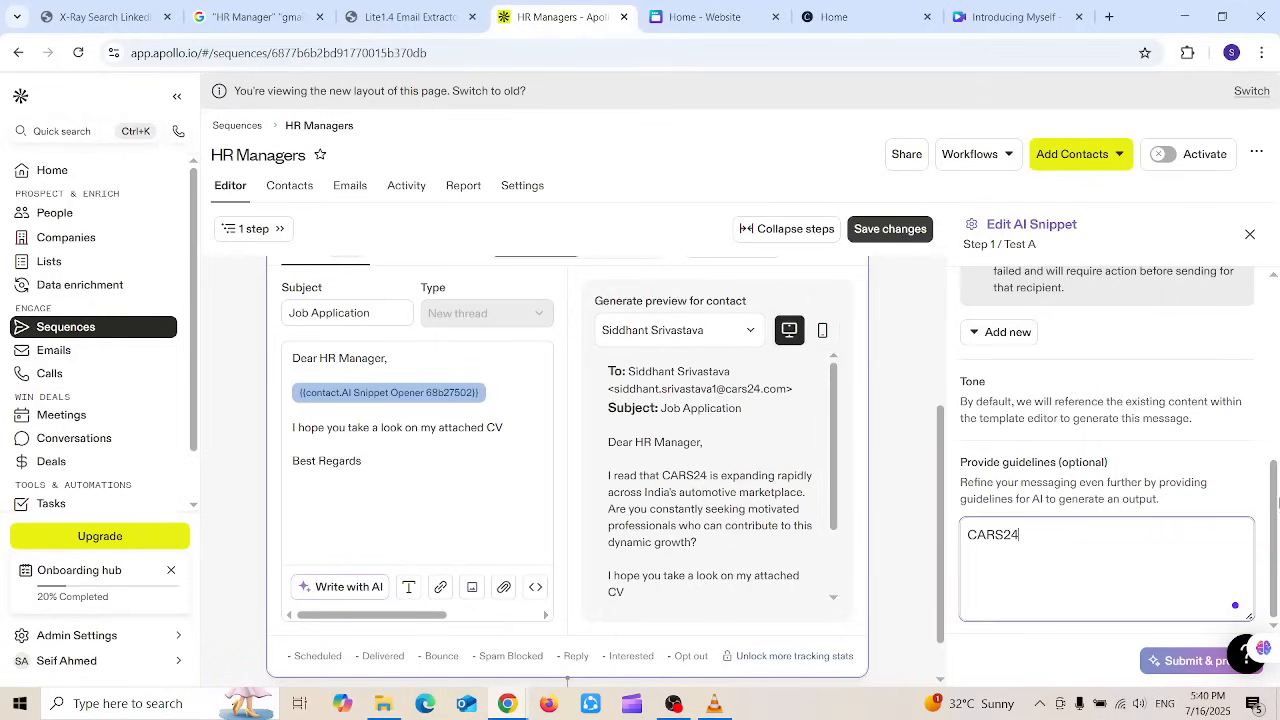
left_click(626, 480)
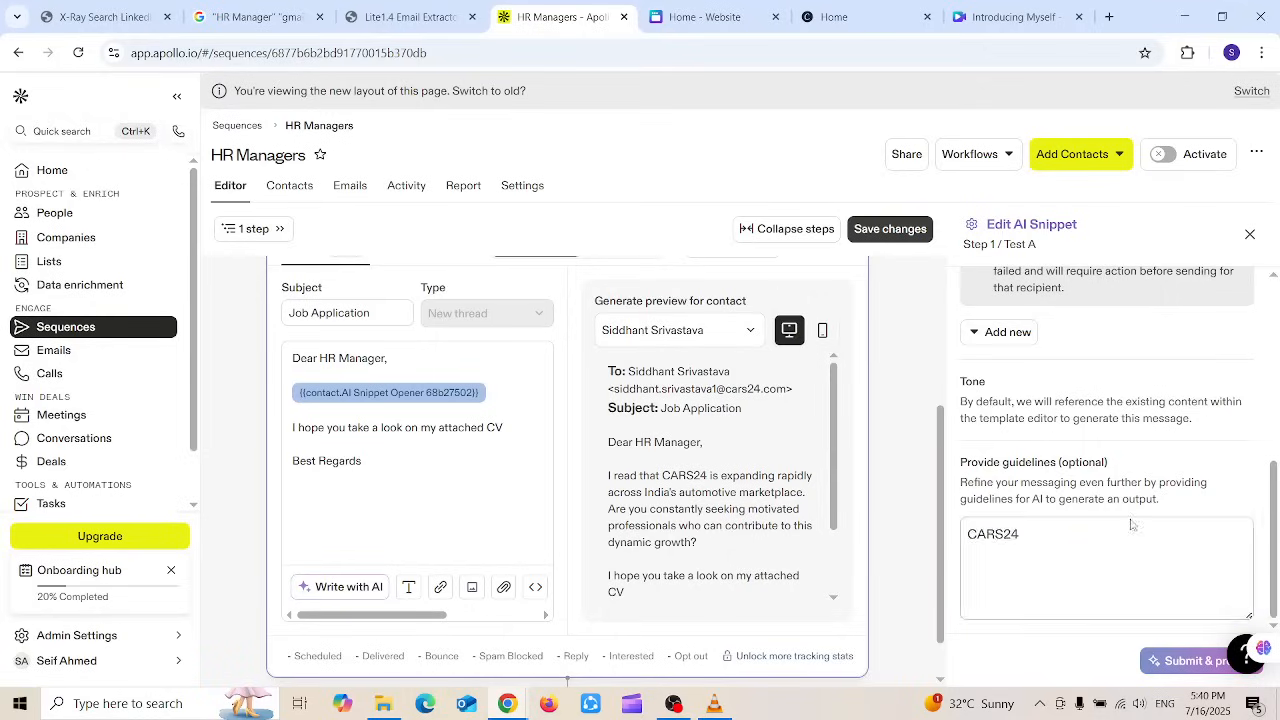
left_click_drag(964, 460, 1110, 463)
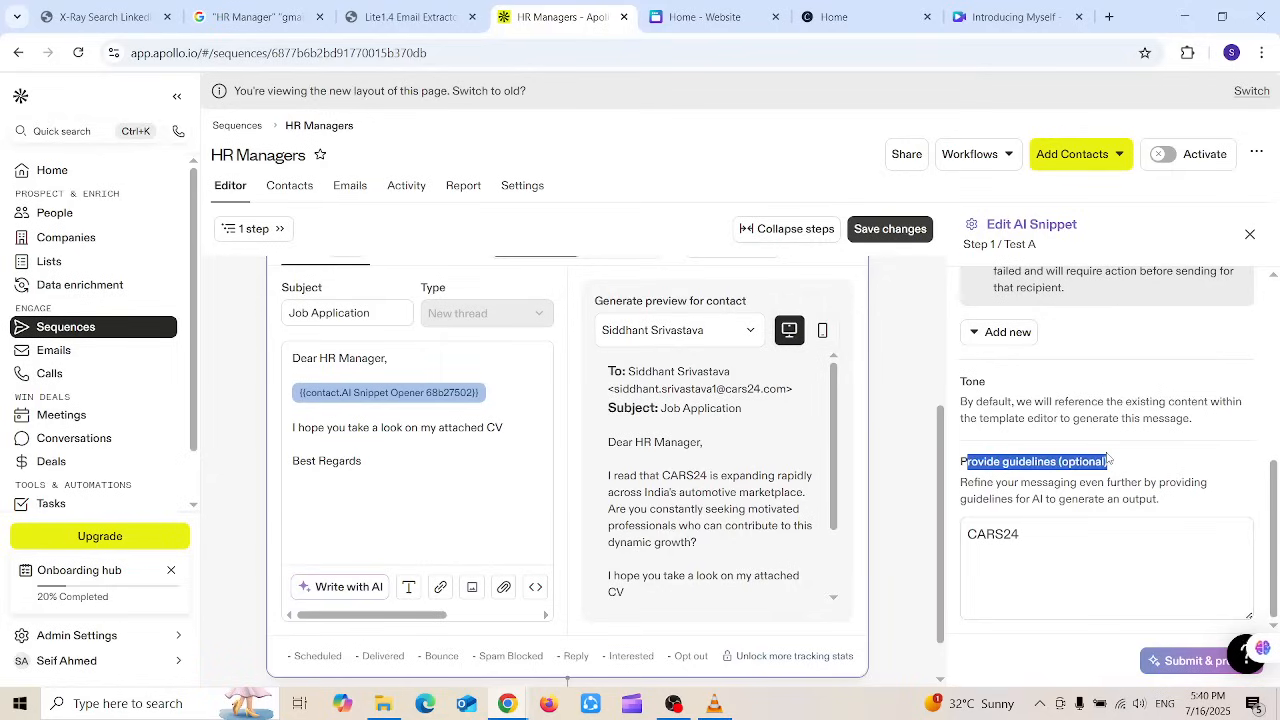
left_click(1059, 538)
key("ctrl+a")
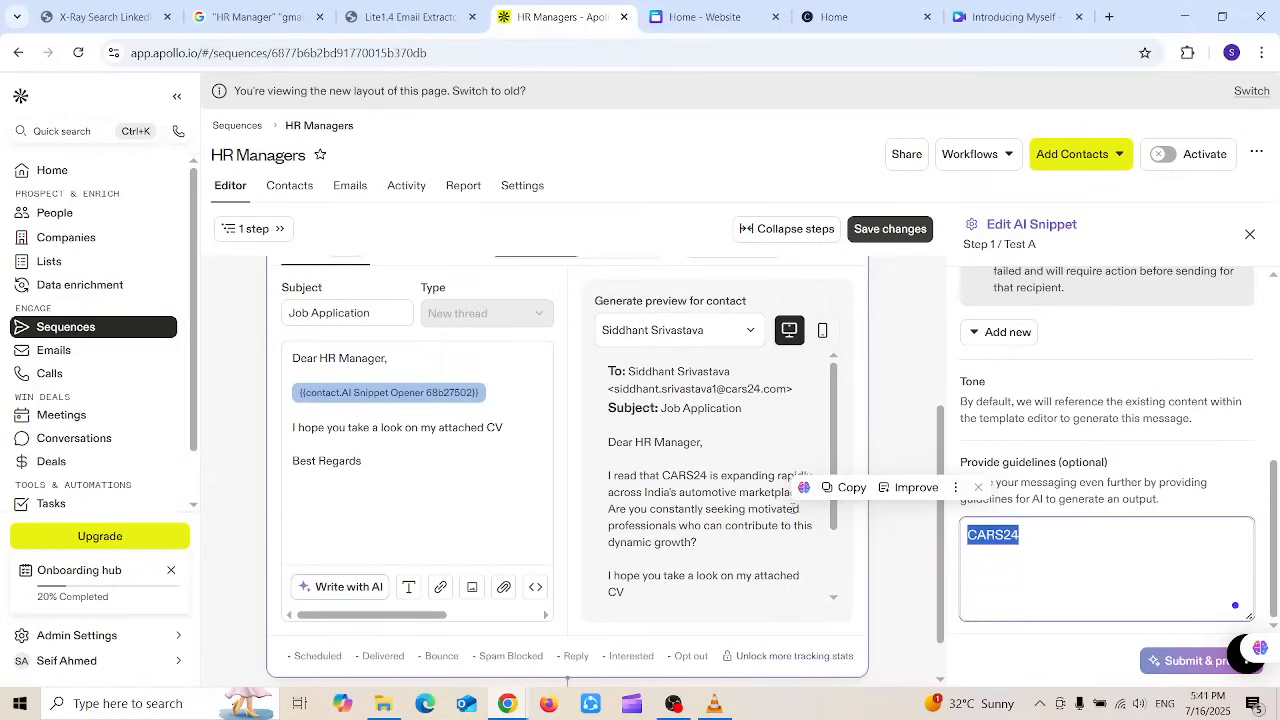
key("BackSpace")
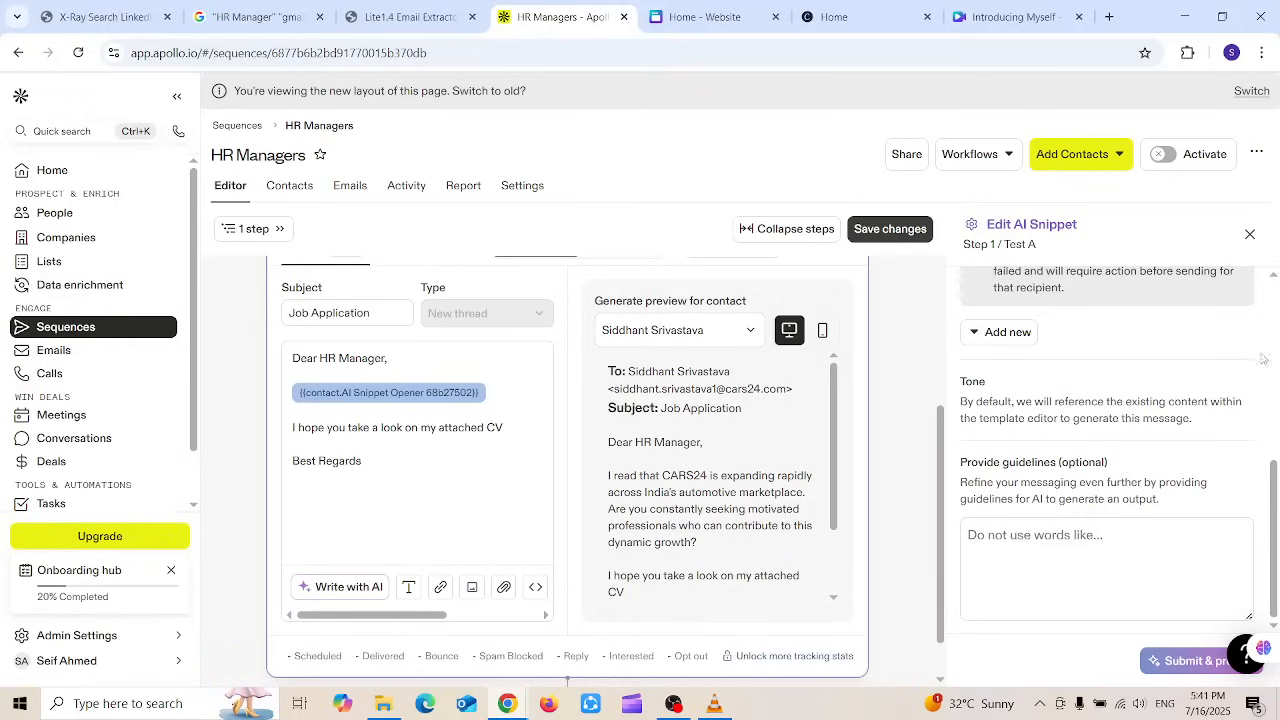
left_click_drag(1274, 486, 1268, 522)
left_click(1249, 234)
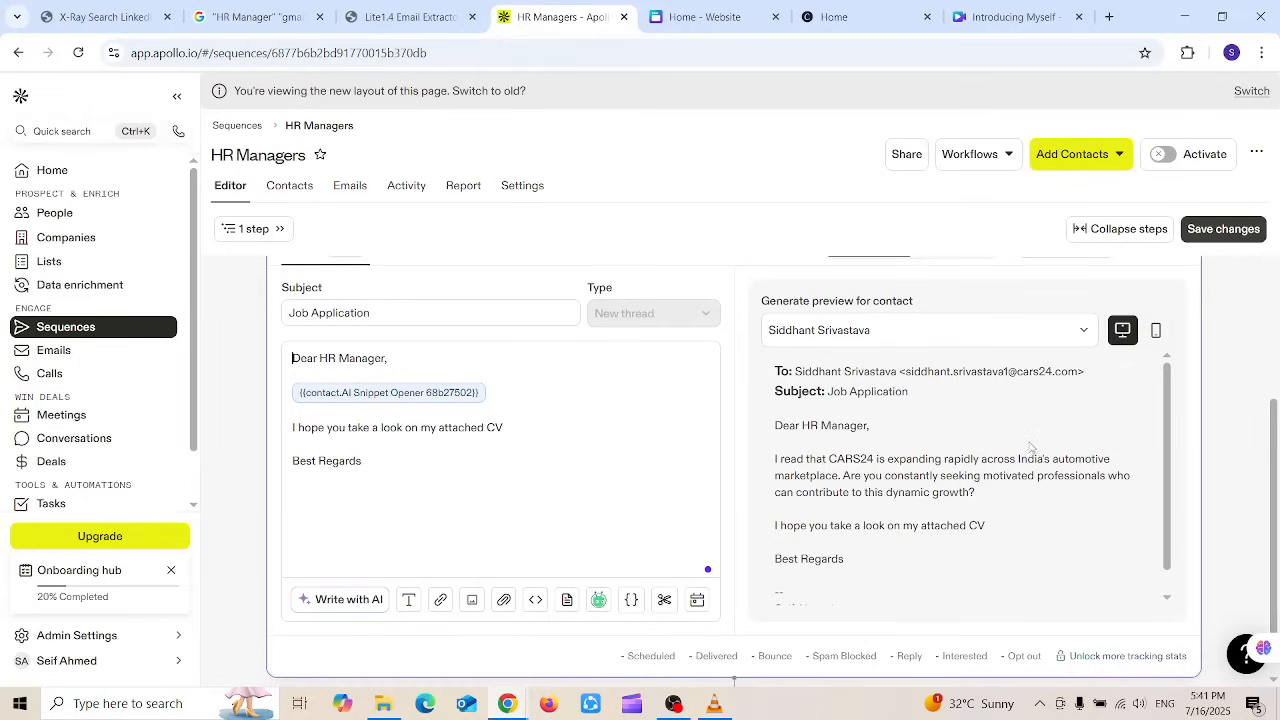
Step: Switch to the Contacts tab discarding editor changes, then check which workflows use the sequence
left_click(288, 182)
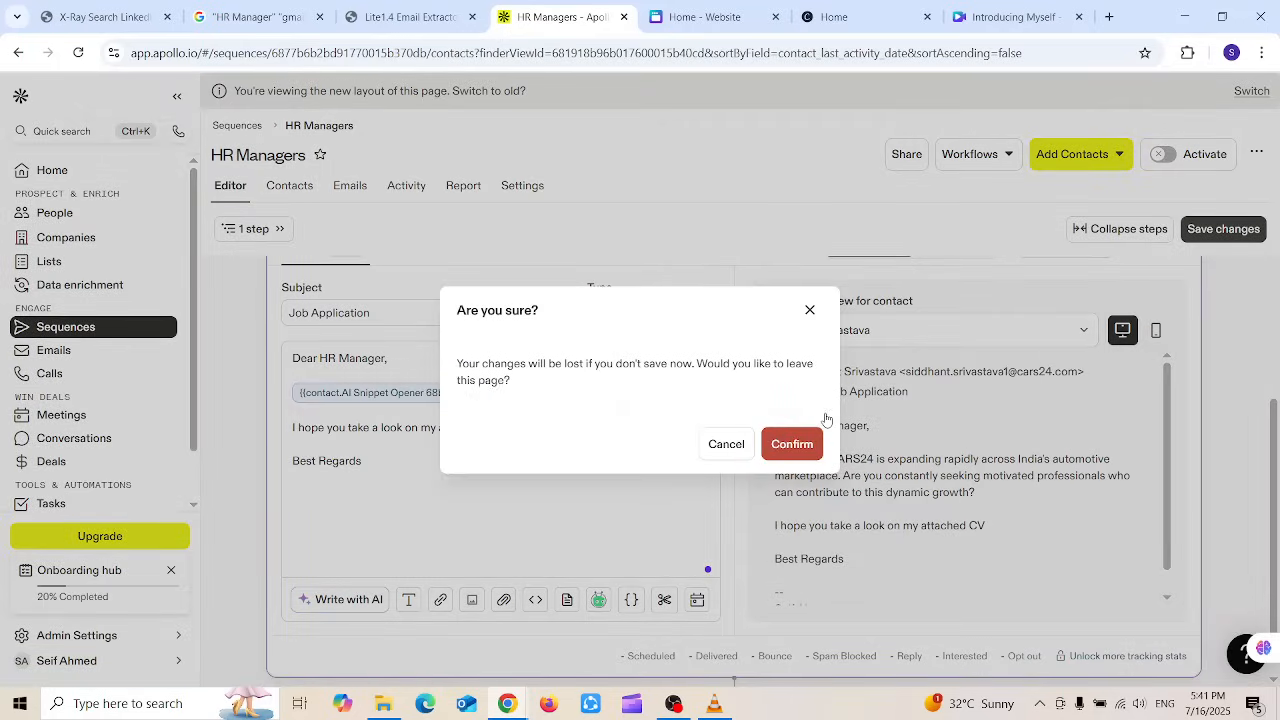
left_click(812, 446)
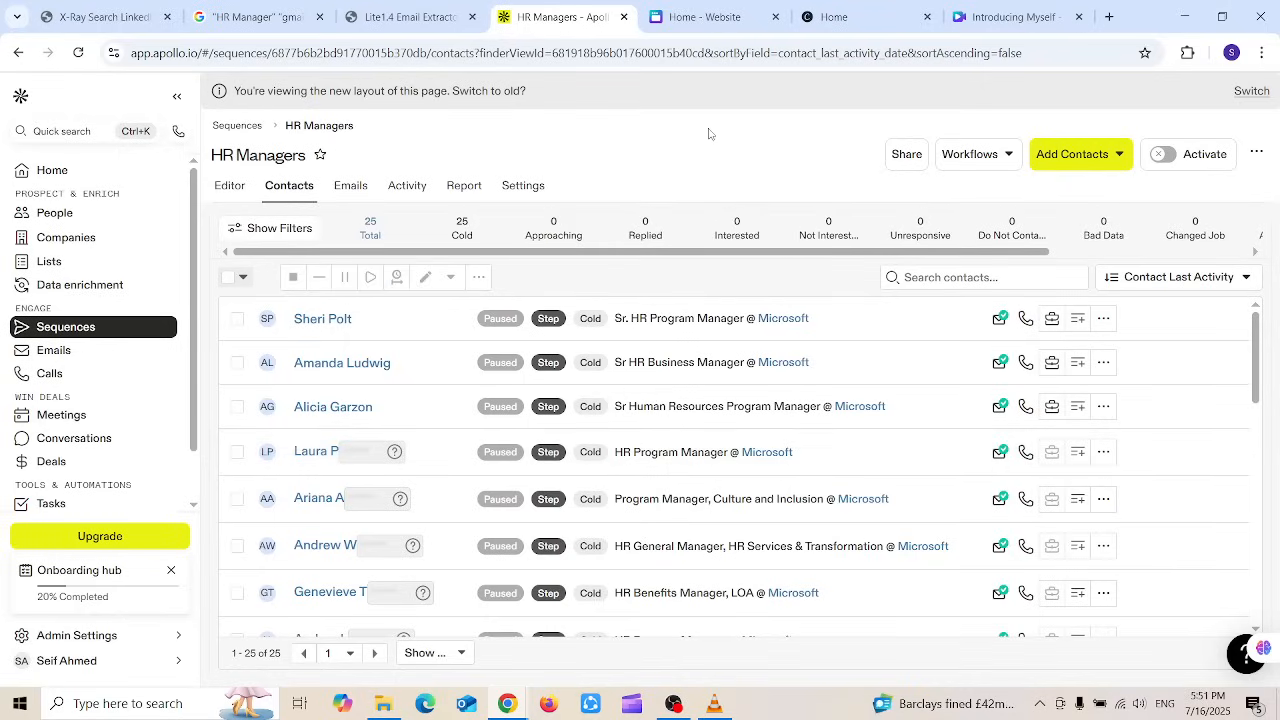
left_click(977, 163)
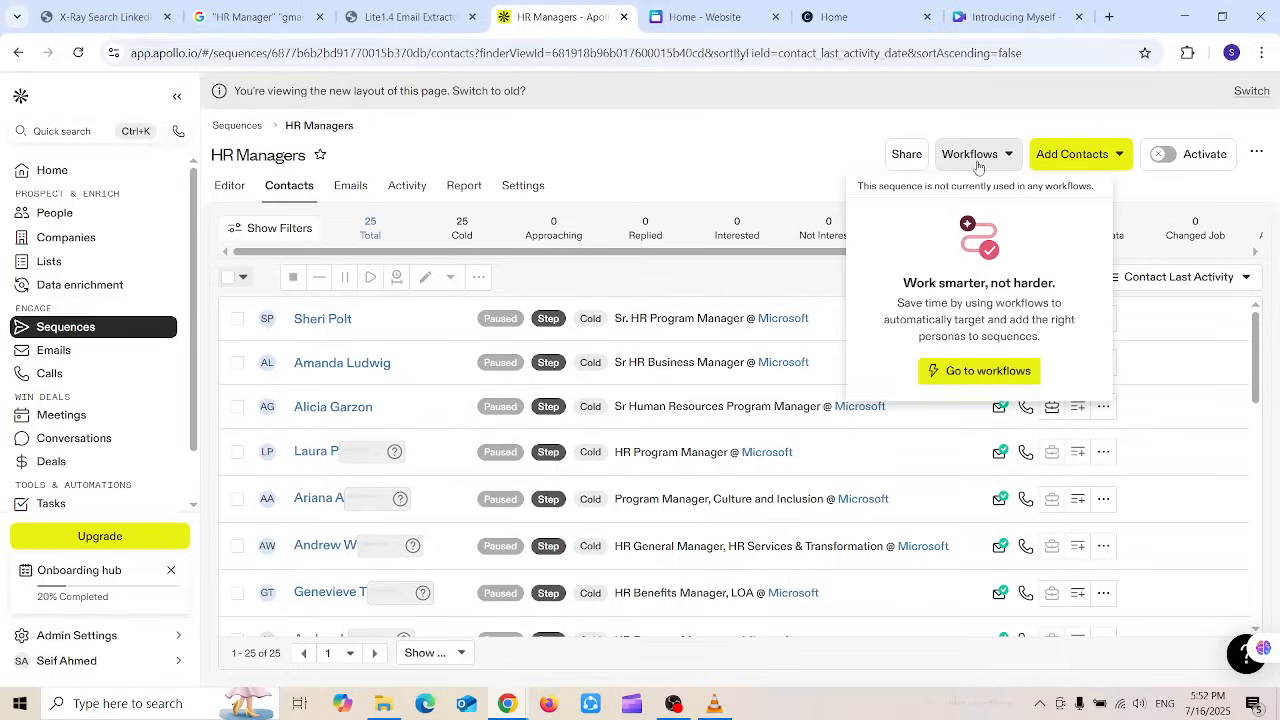
Step: Create a workflow from the 'Engage prospects who open your email' template
left_click(967, 375)
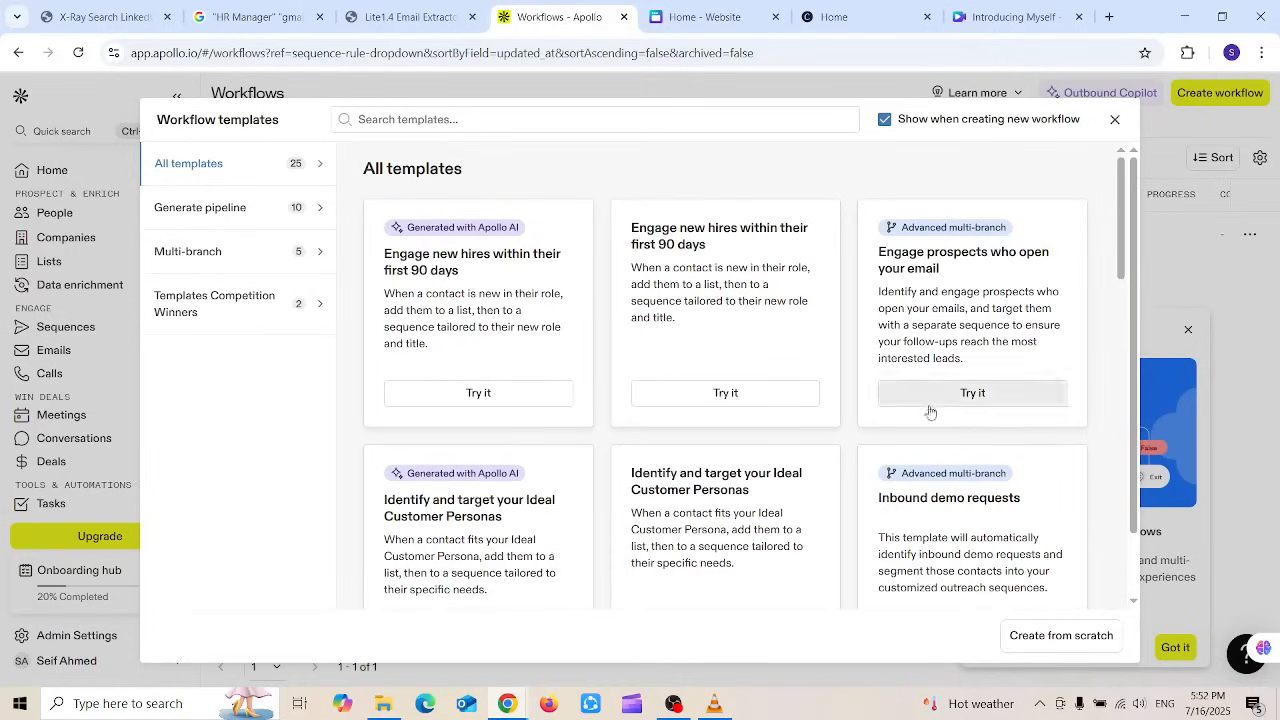
left_click(934, 398)
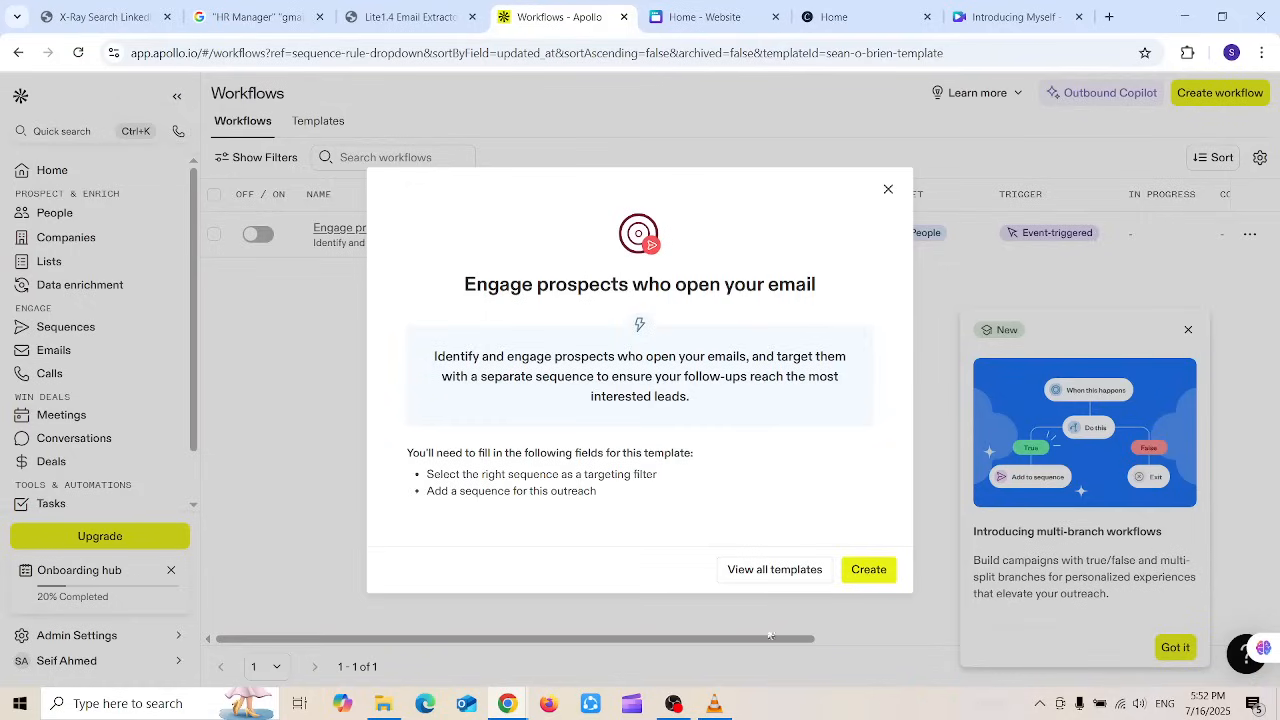
left_click(866, 571)
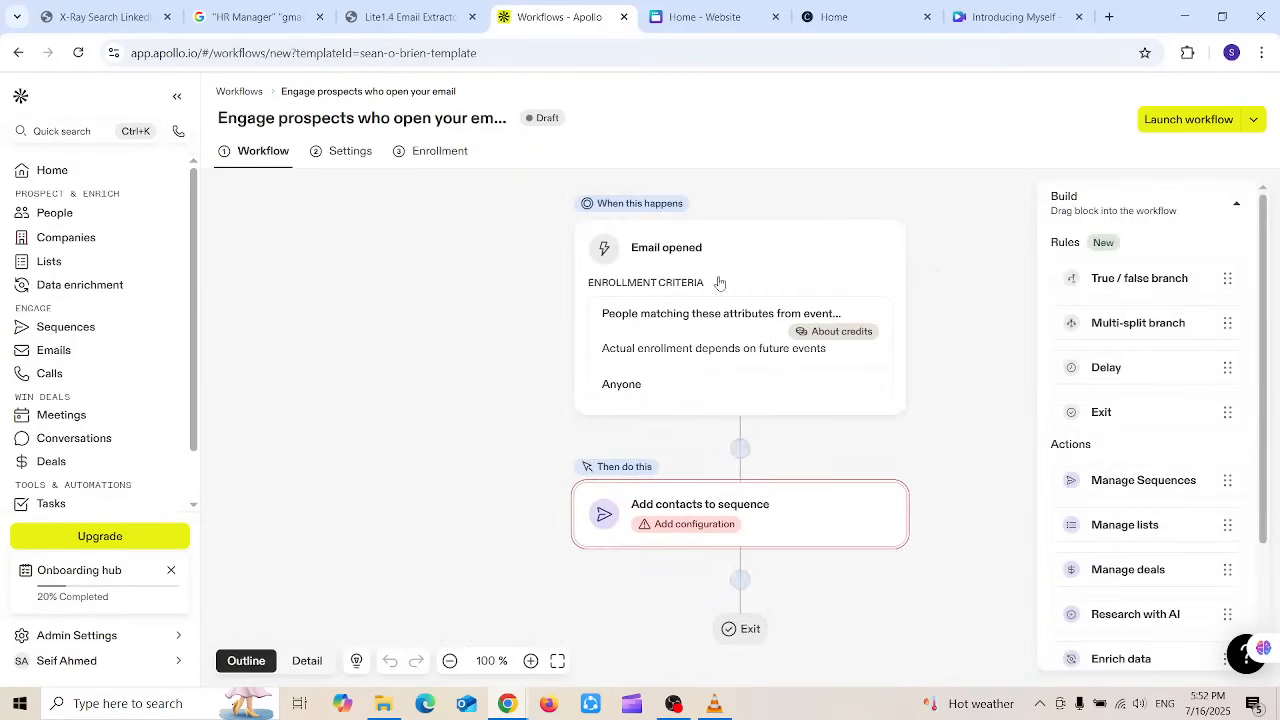
Step: Keep Email opened as the trigger and limit it to the HR Managers sequence
left_click(760, 263)
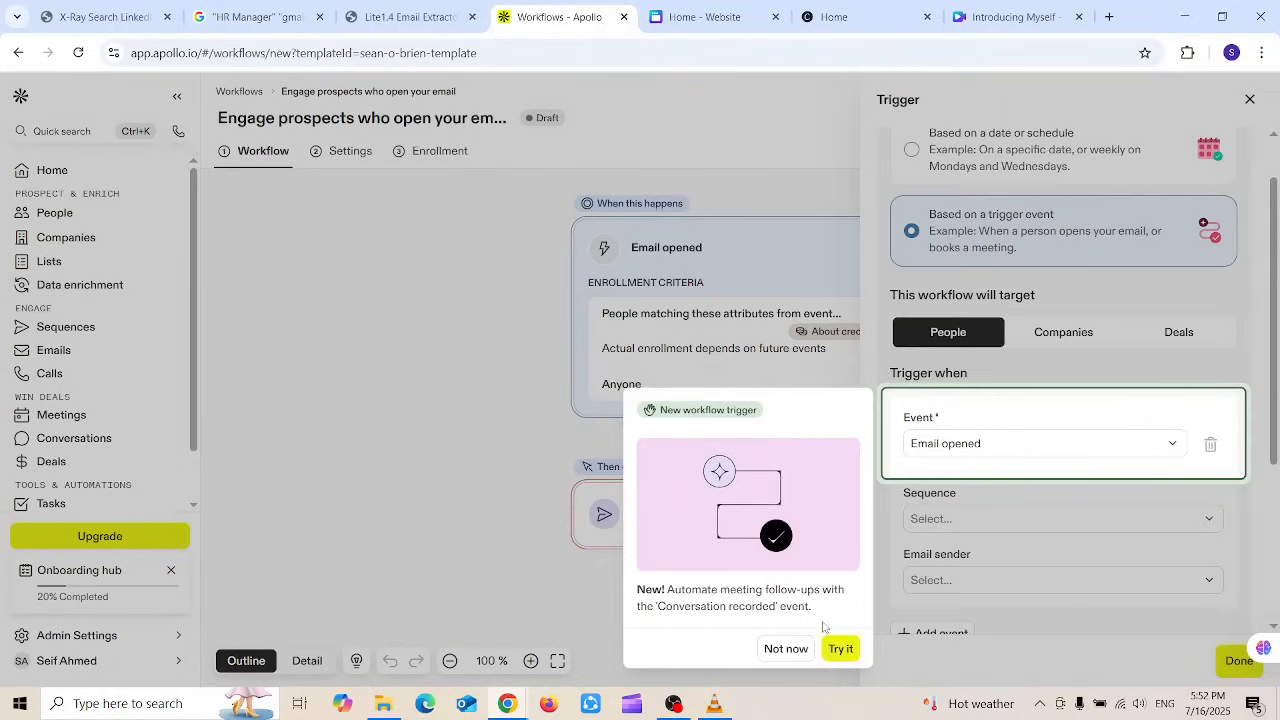
left_click(777, 649)
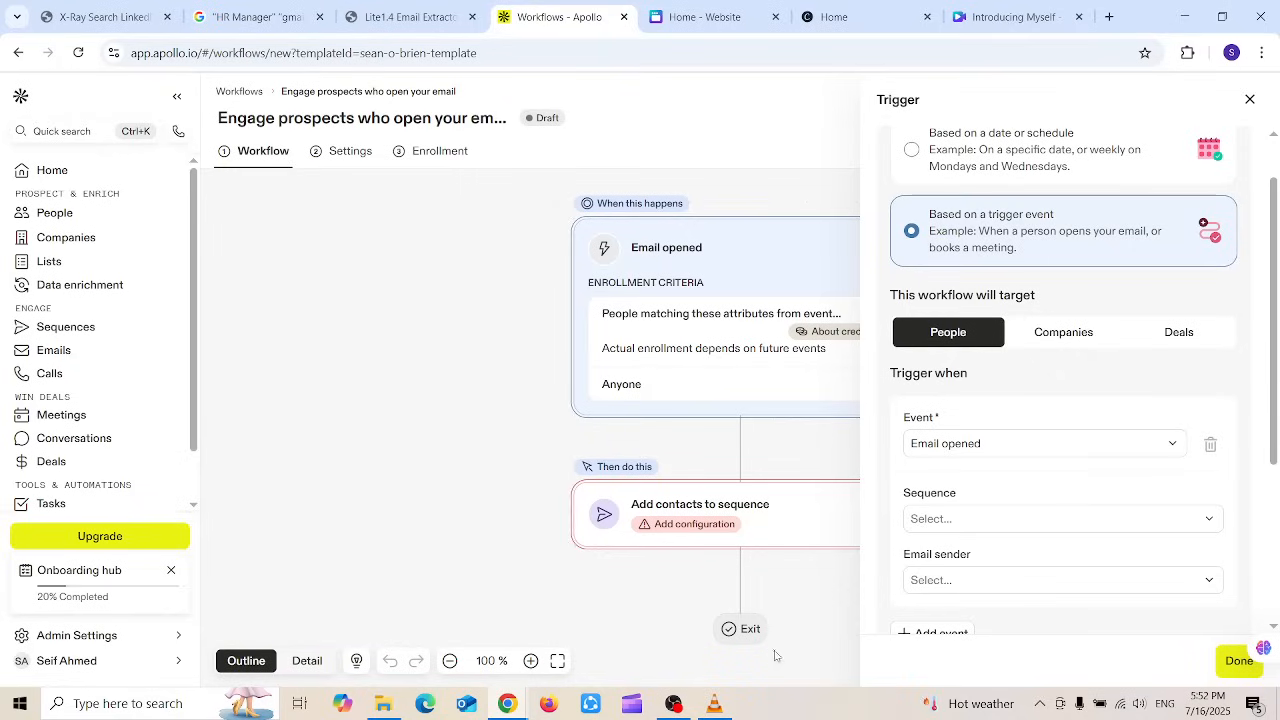
left_click(1023, 445)
left_click(1023, 445)
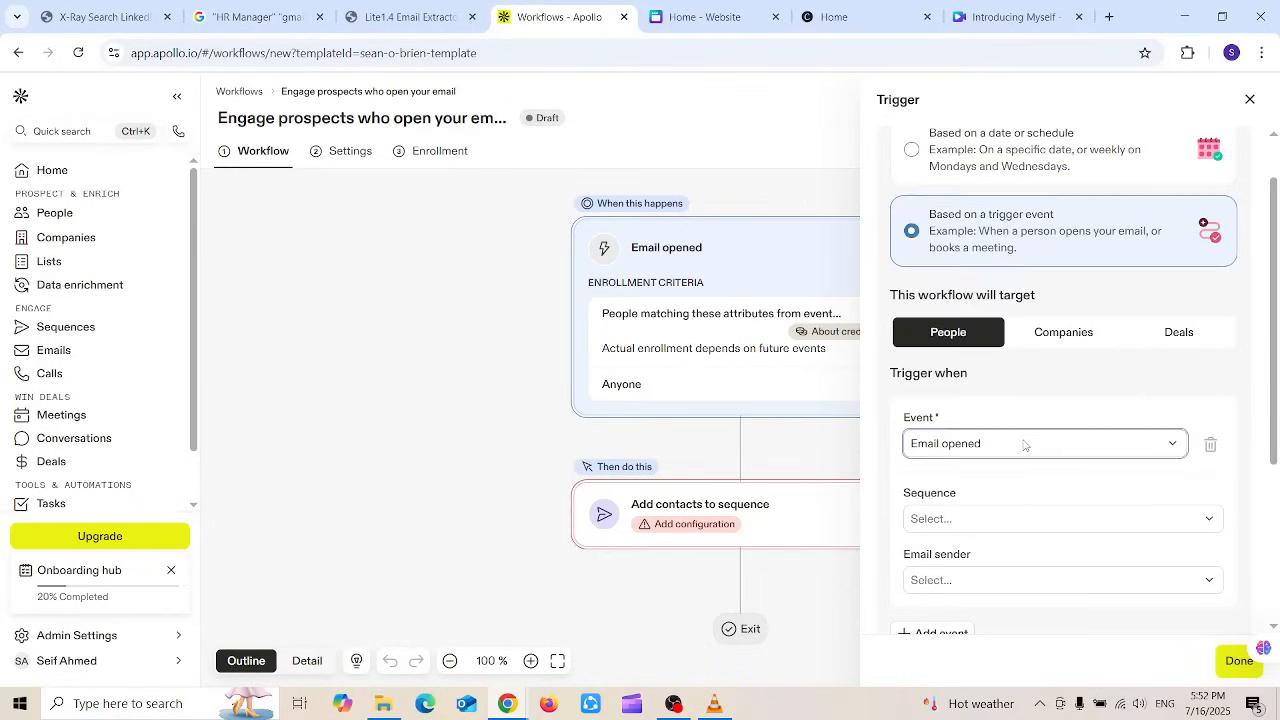
left_click(1012, 532)
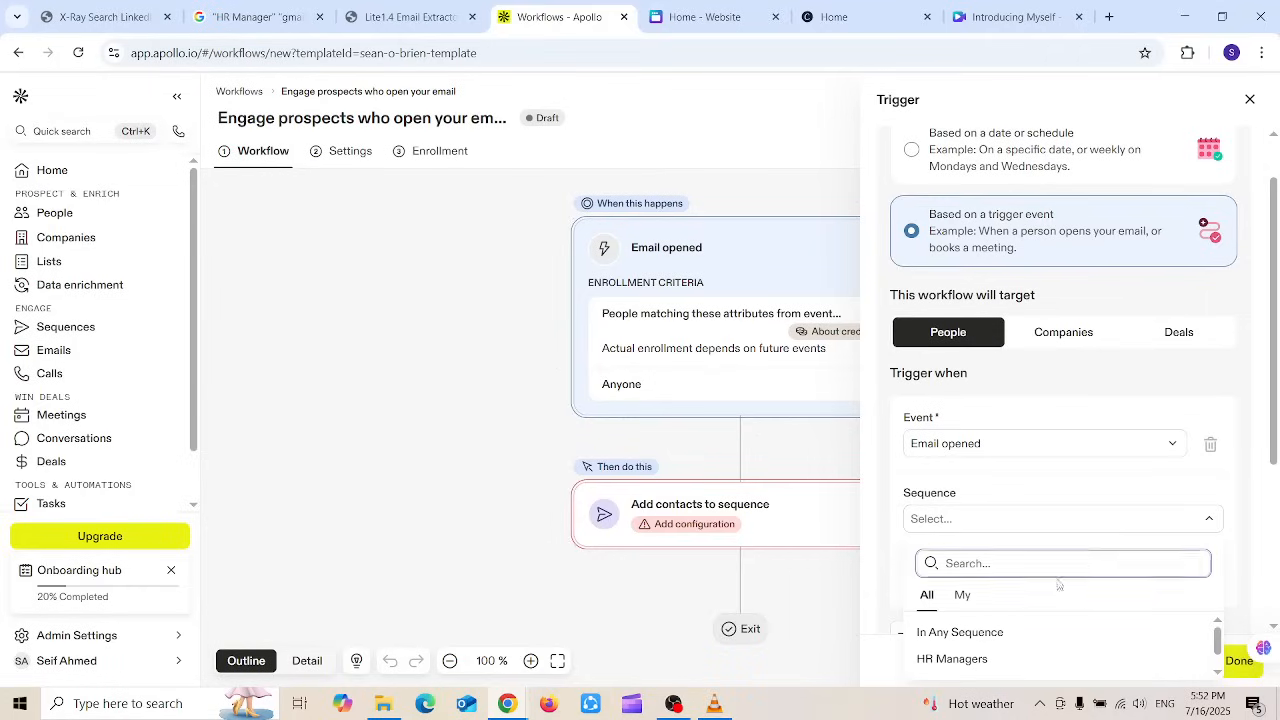
left_click(941, 660)
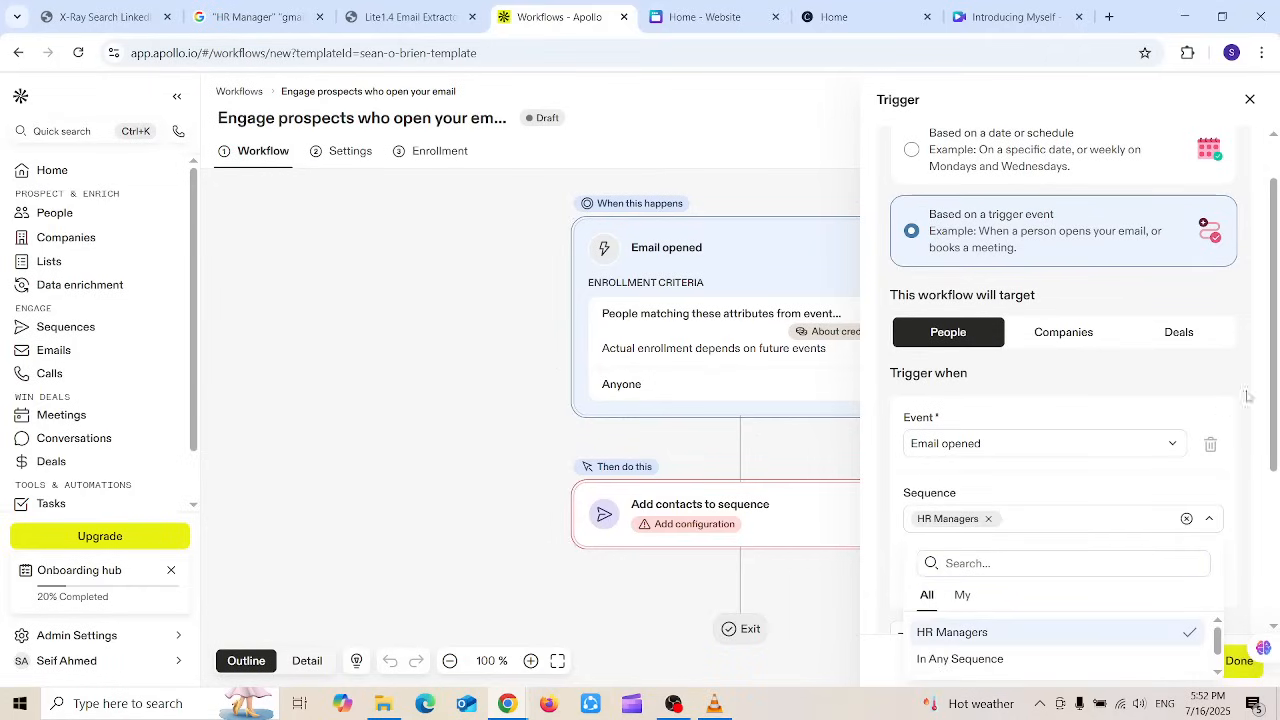
Step: Set the trigger's email sender to your own mailbox and close the trigger settings
left_click_drag(1275, 330, 1278, 462)
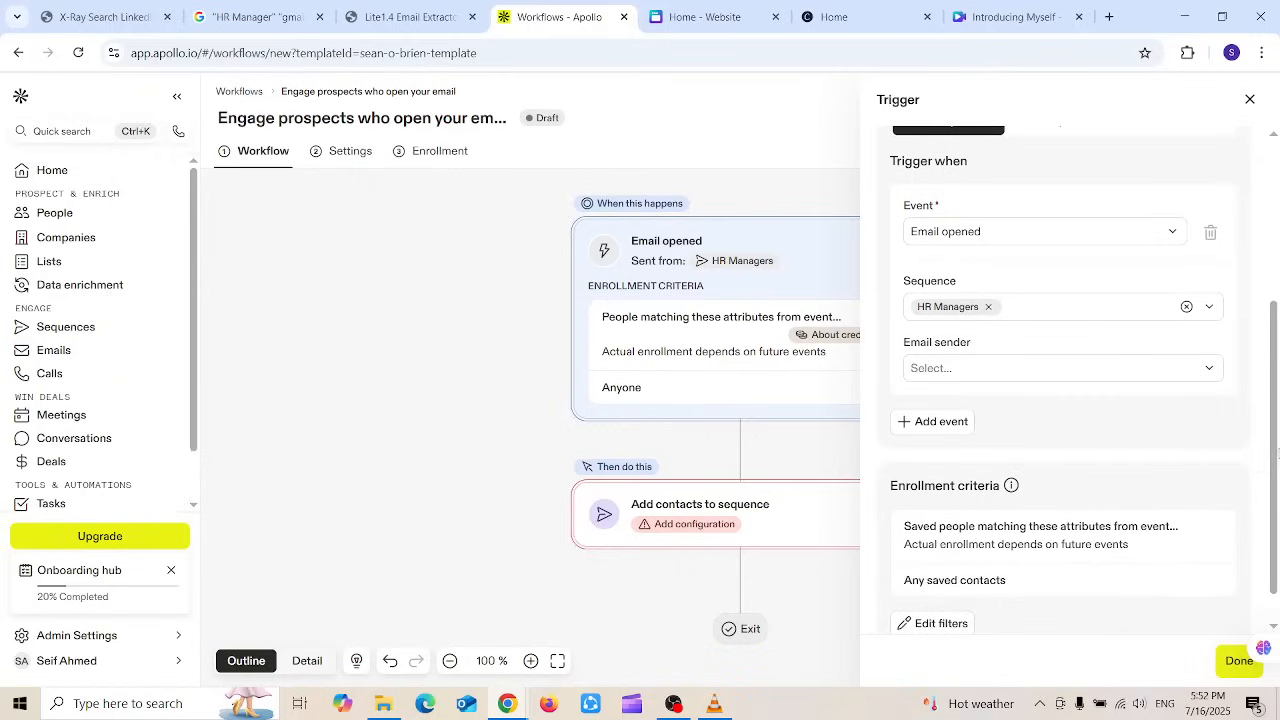
left_click(976, 370)
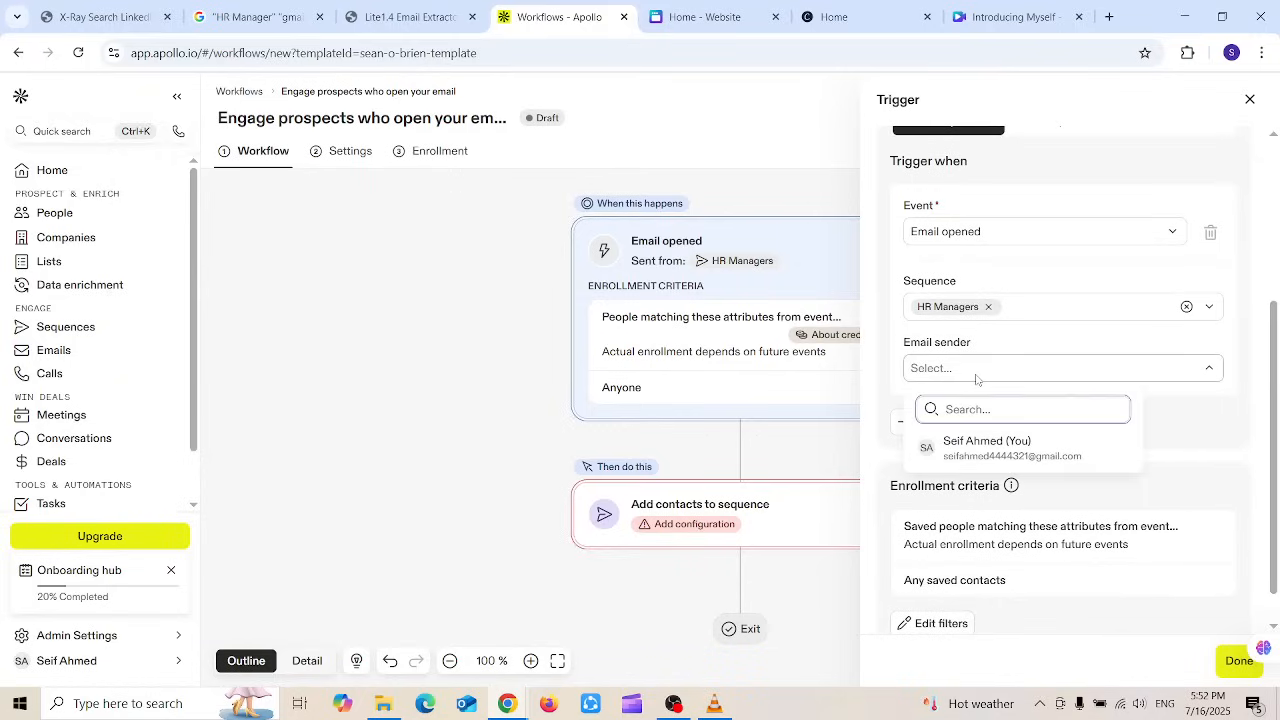
left_click(988, 447)
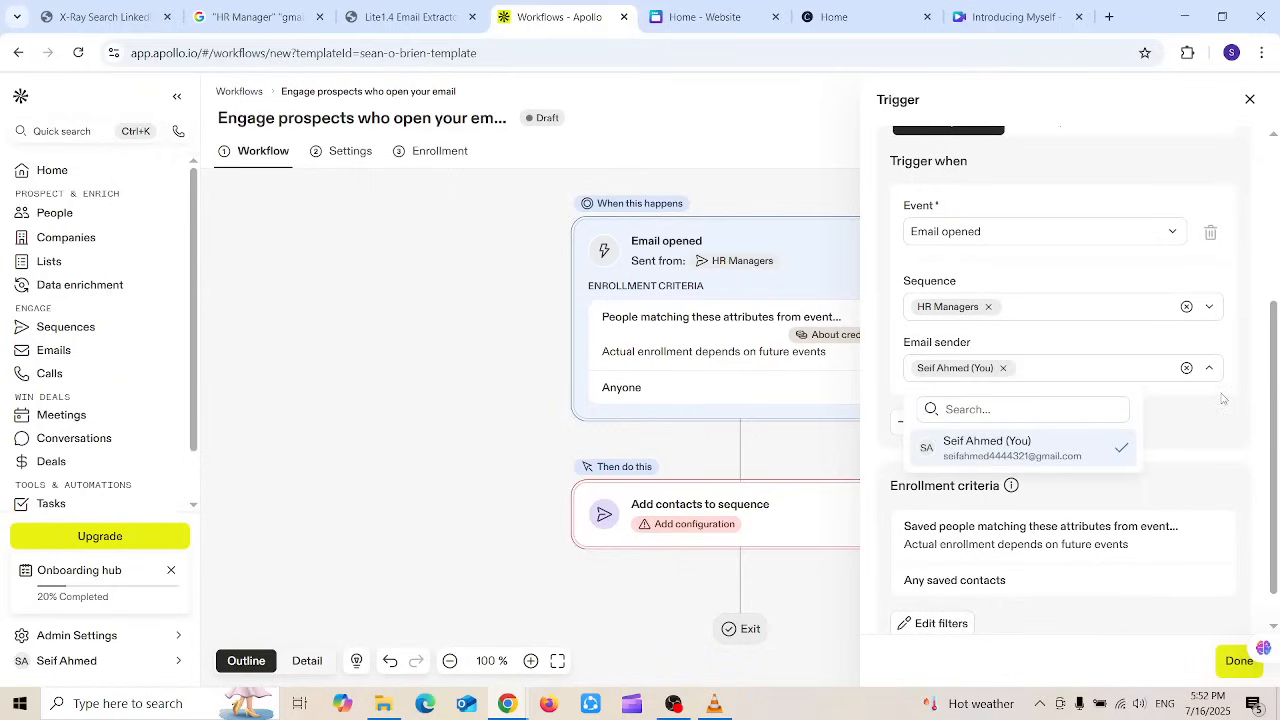
left_click(1222, 399)
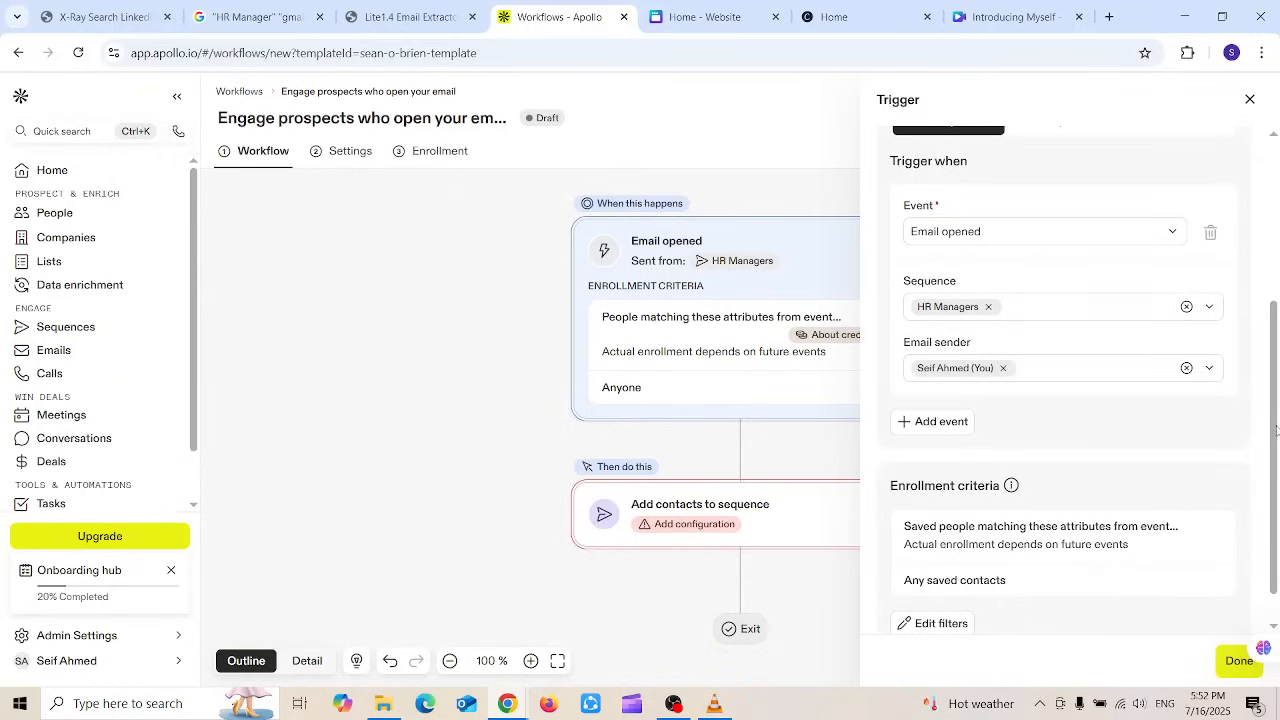
left_click_drag(1276, 430, 1270, 510)
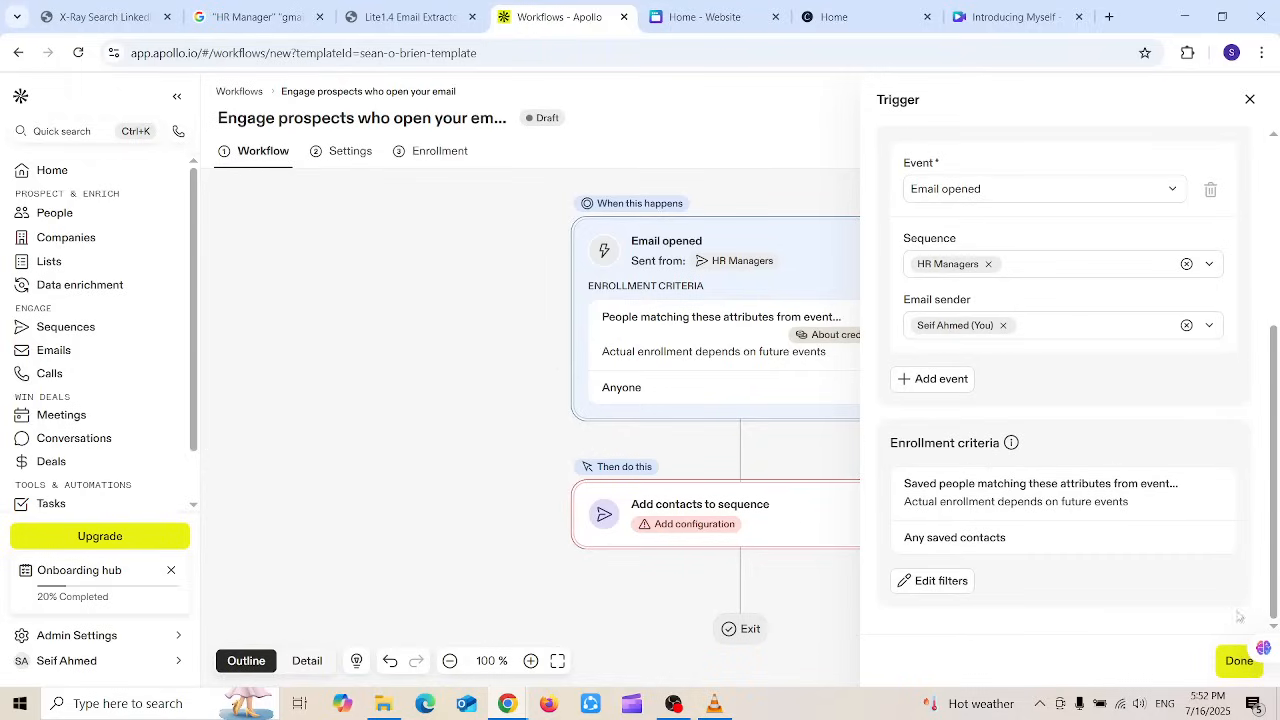
left_click(1234, 662)
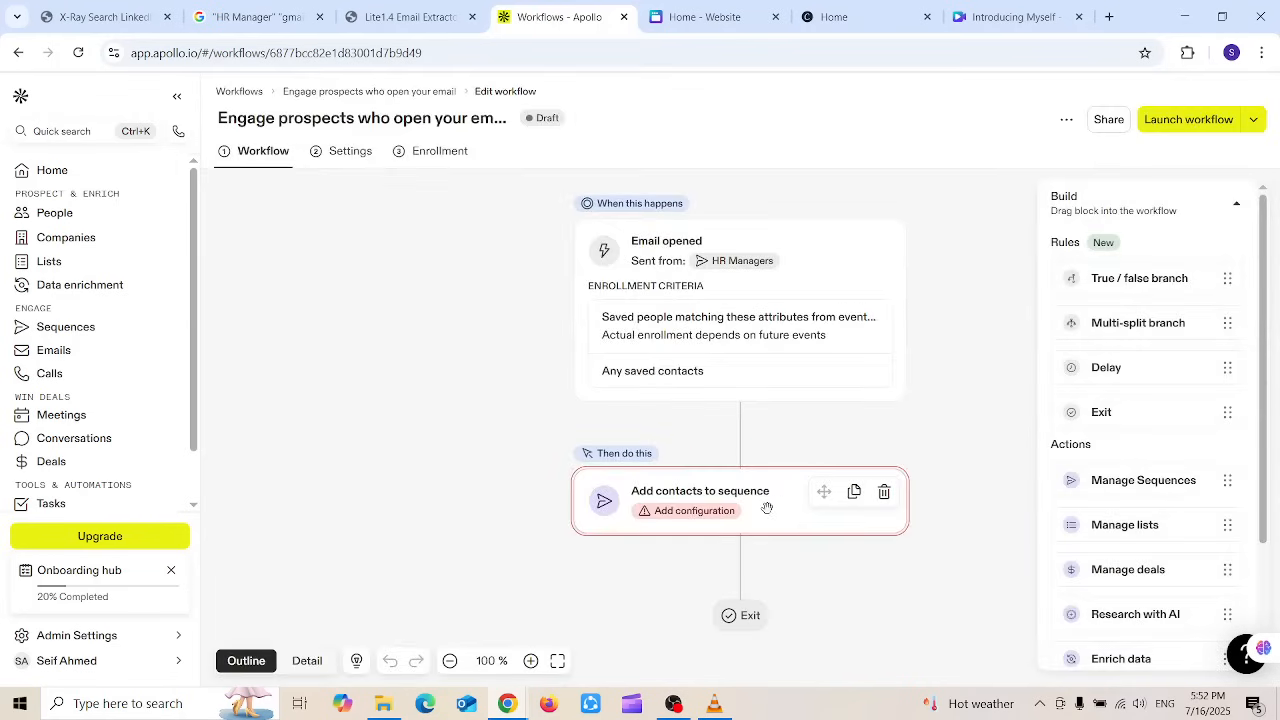
Step: Set the Add contacts to sequence step to use sequence '1'
left_click(712, 526)
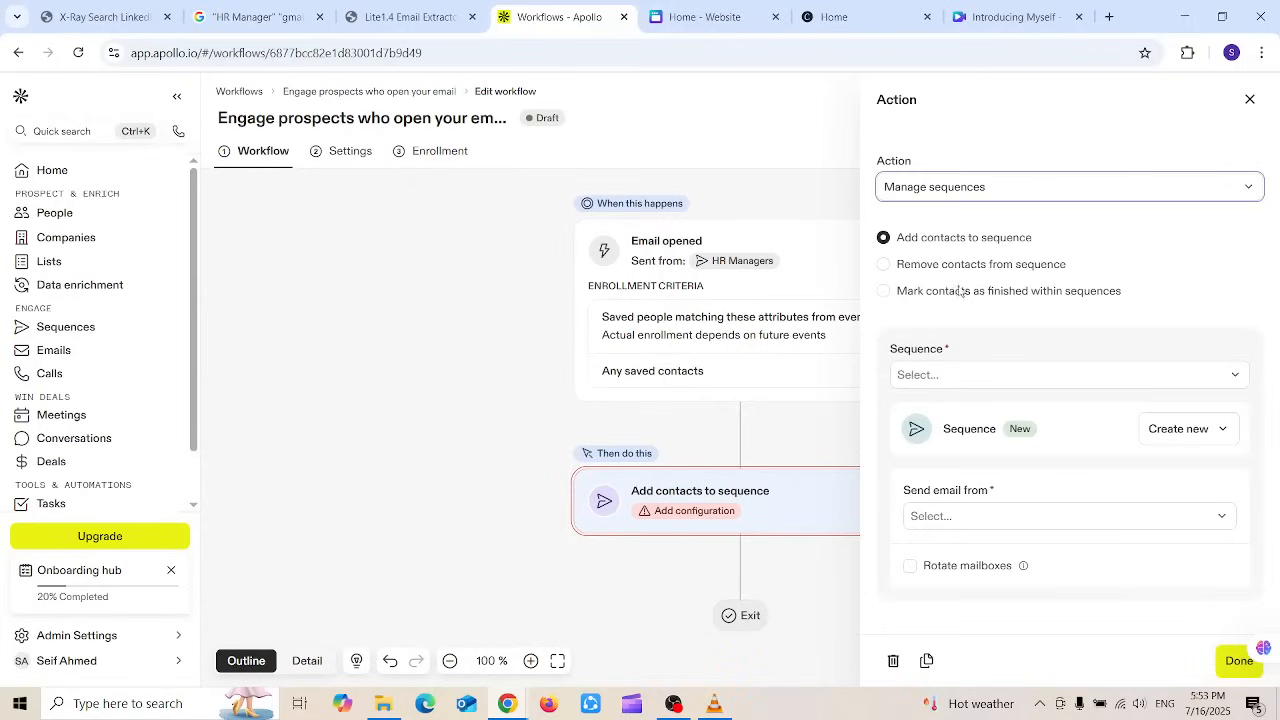
left_click(998, 384)
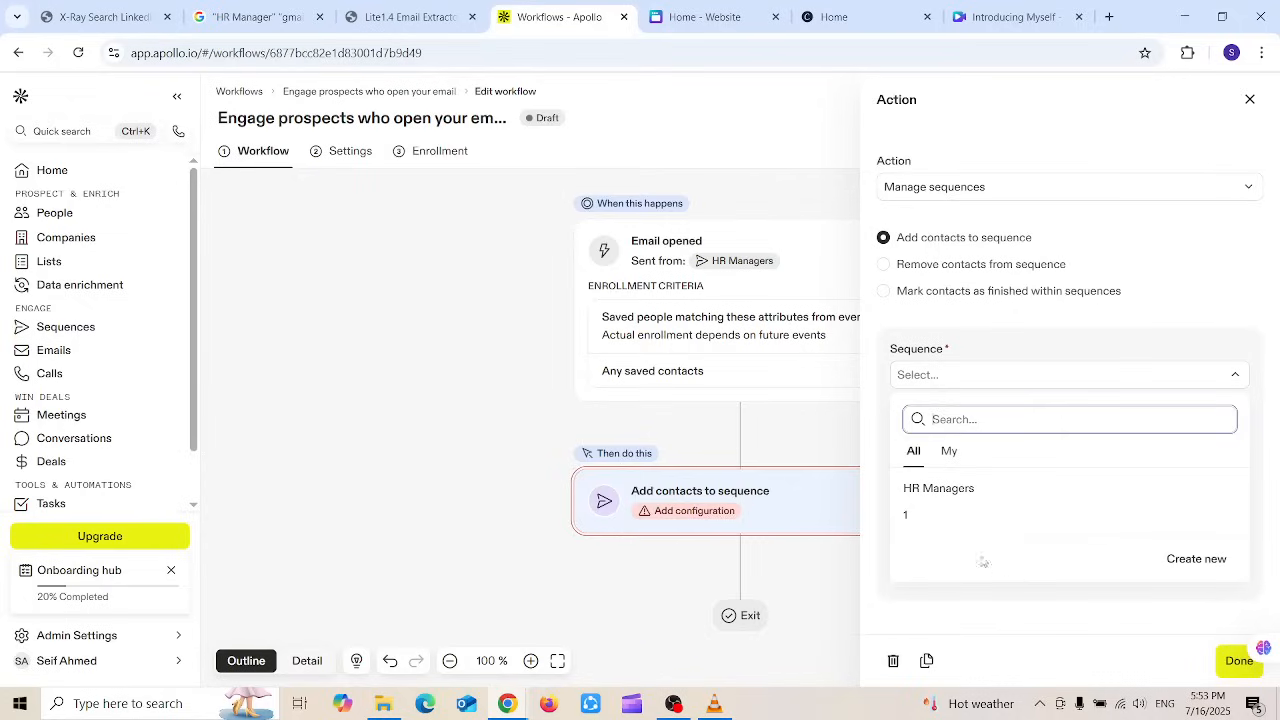
left_click(922, 516)
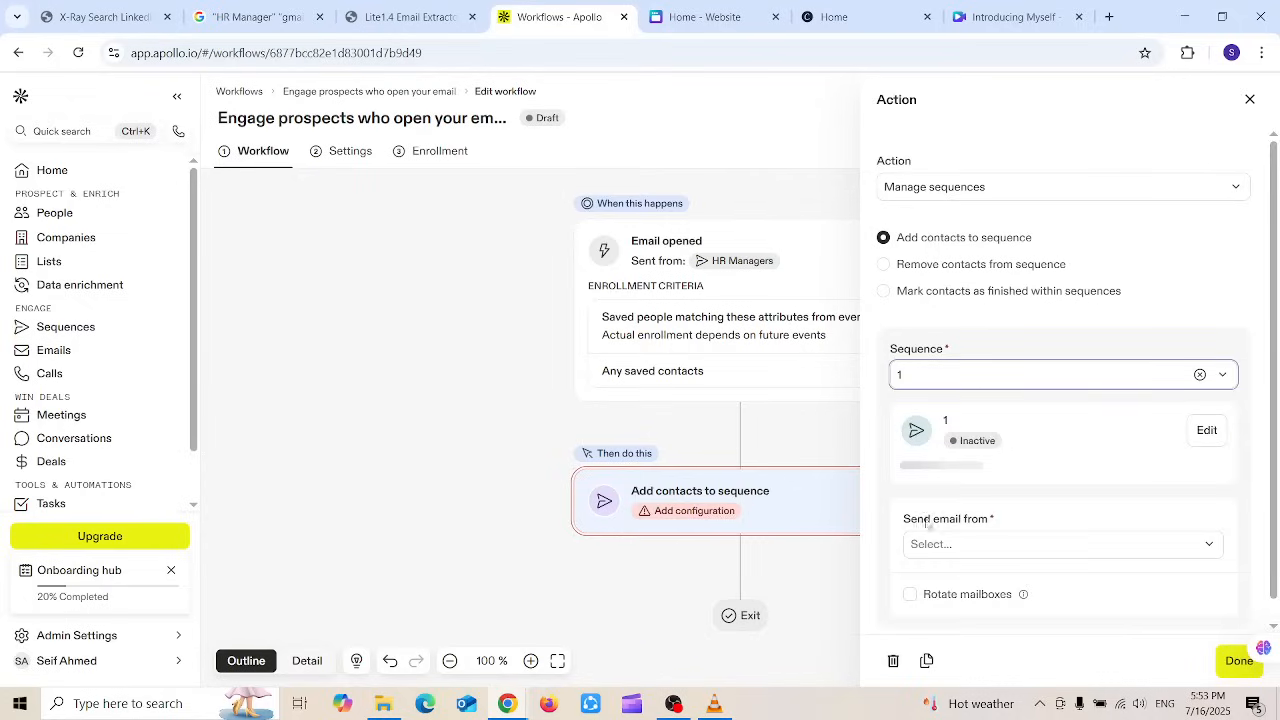
left_click(1235, 662)
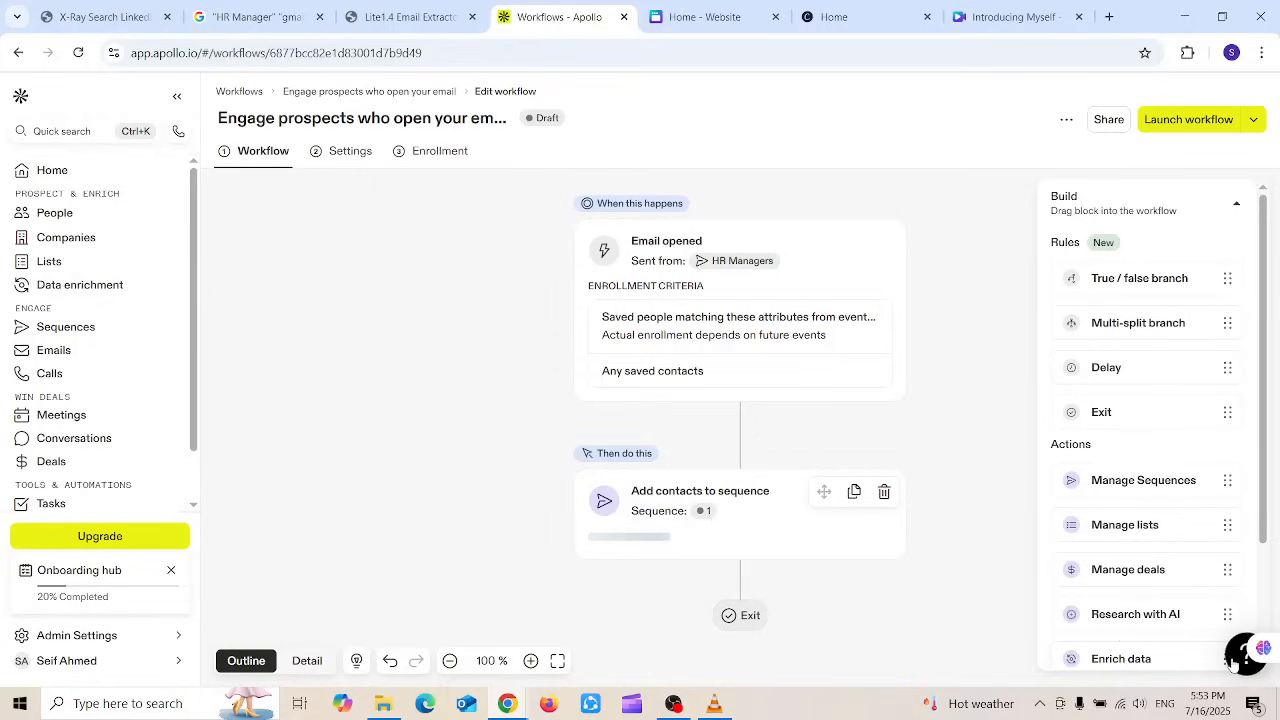
left_click_drag(1266, 272, 1278, 388)
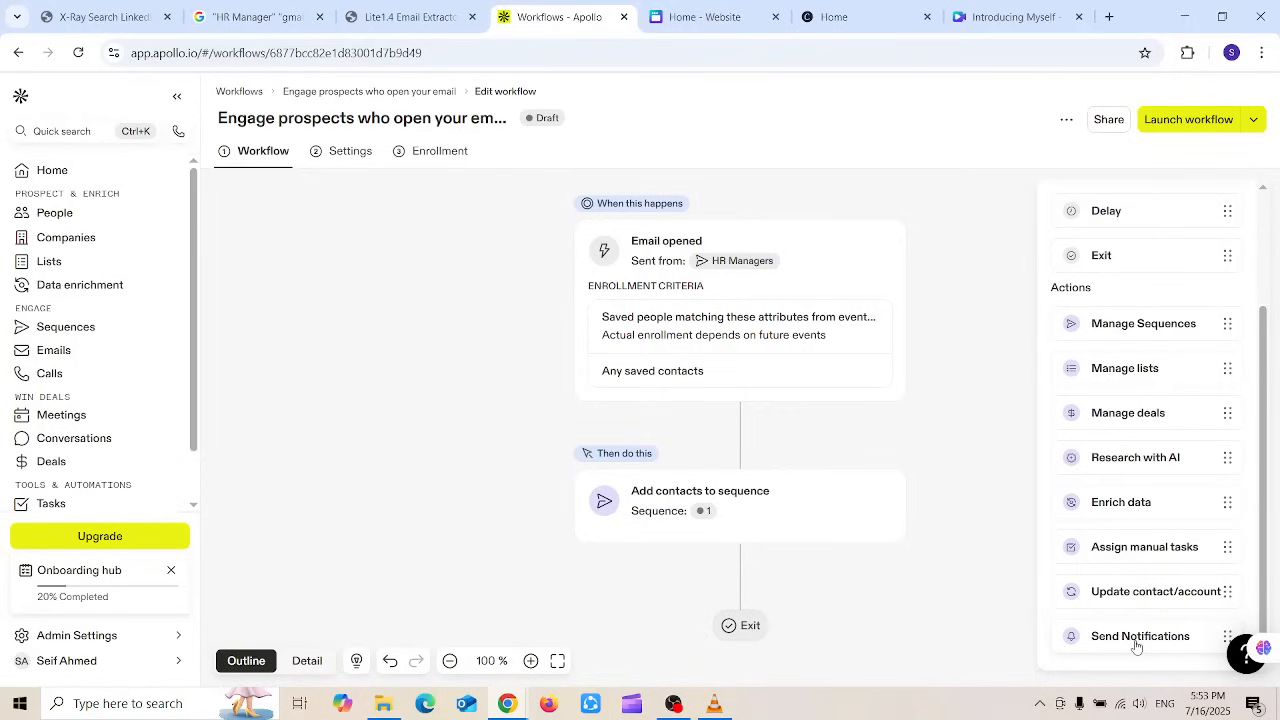
Step: Add a Send notifications step after the sequence step, with email notifications sent to Only me
left_click_drag(1136, 646, 711, 583)
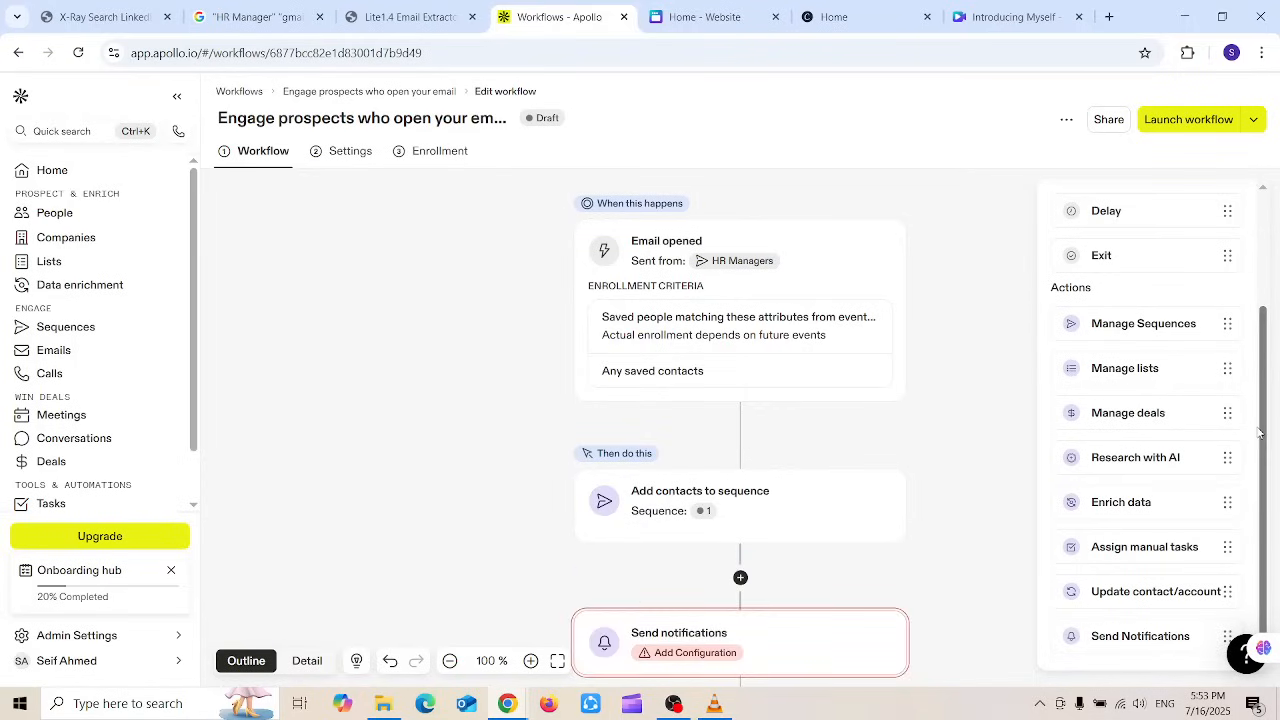
left_click(741, 648)
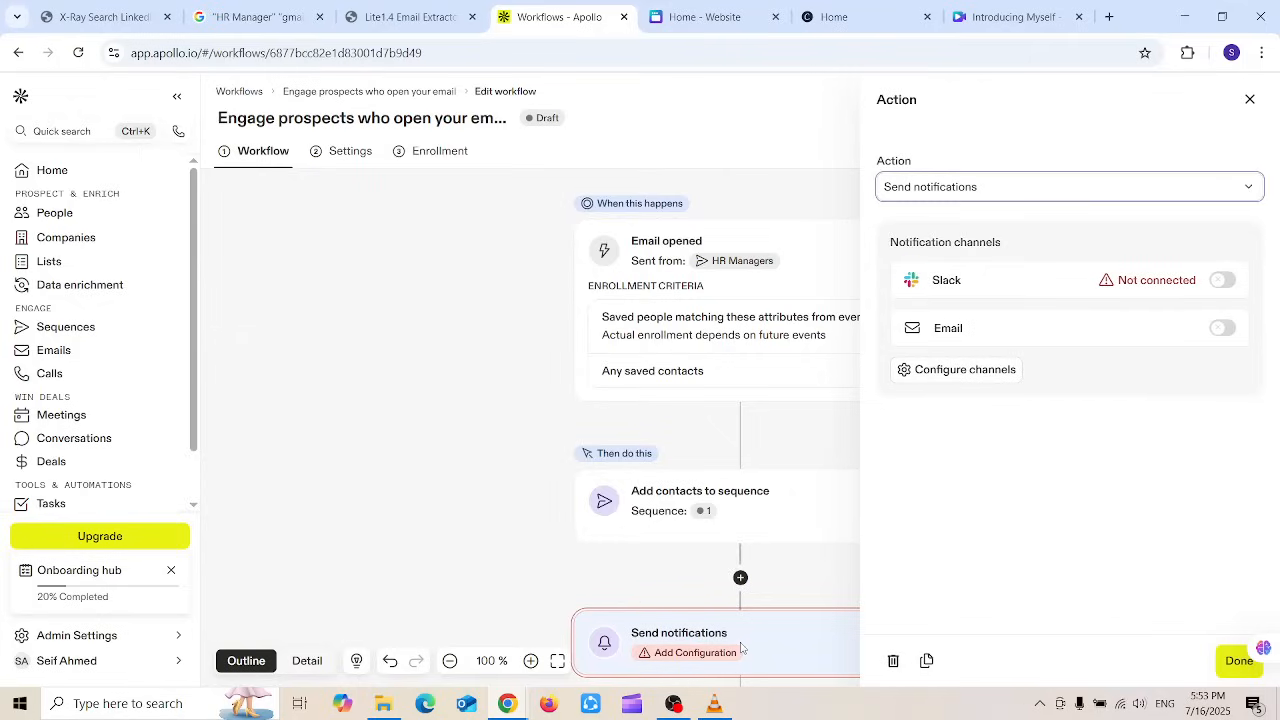
left_click(1227, 329)
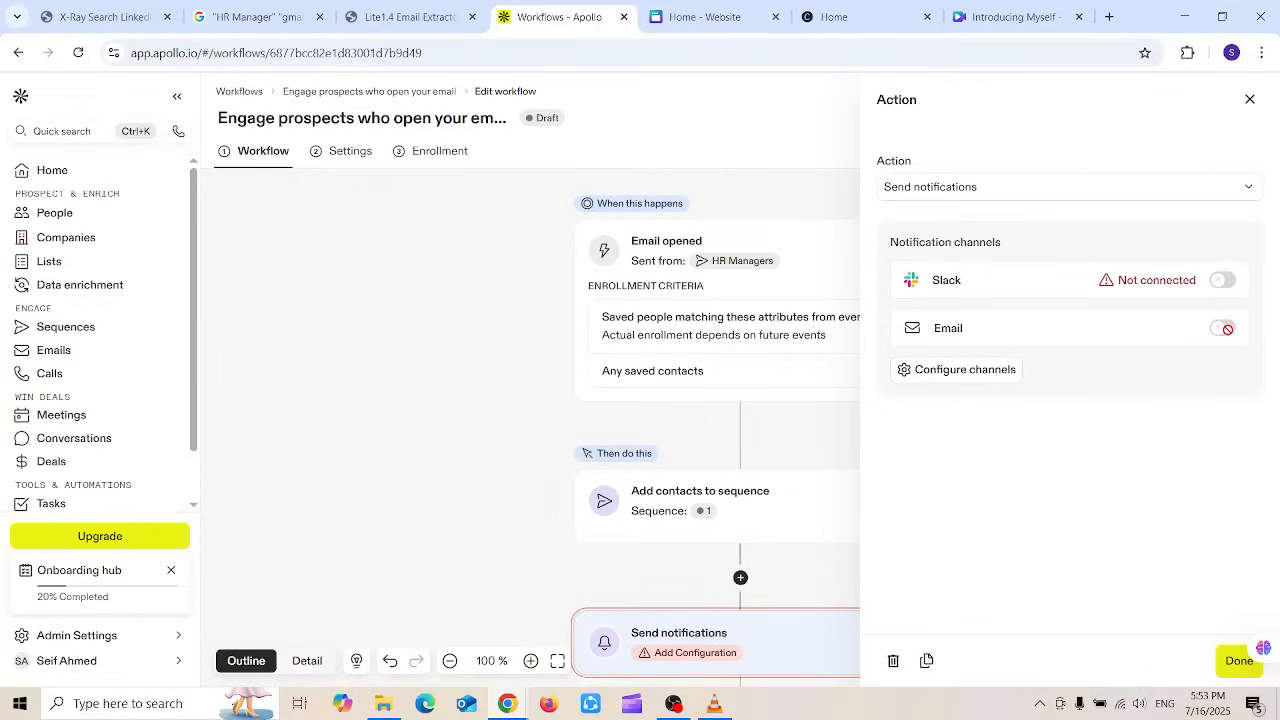
left_click(1227, 329)
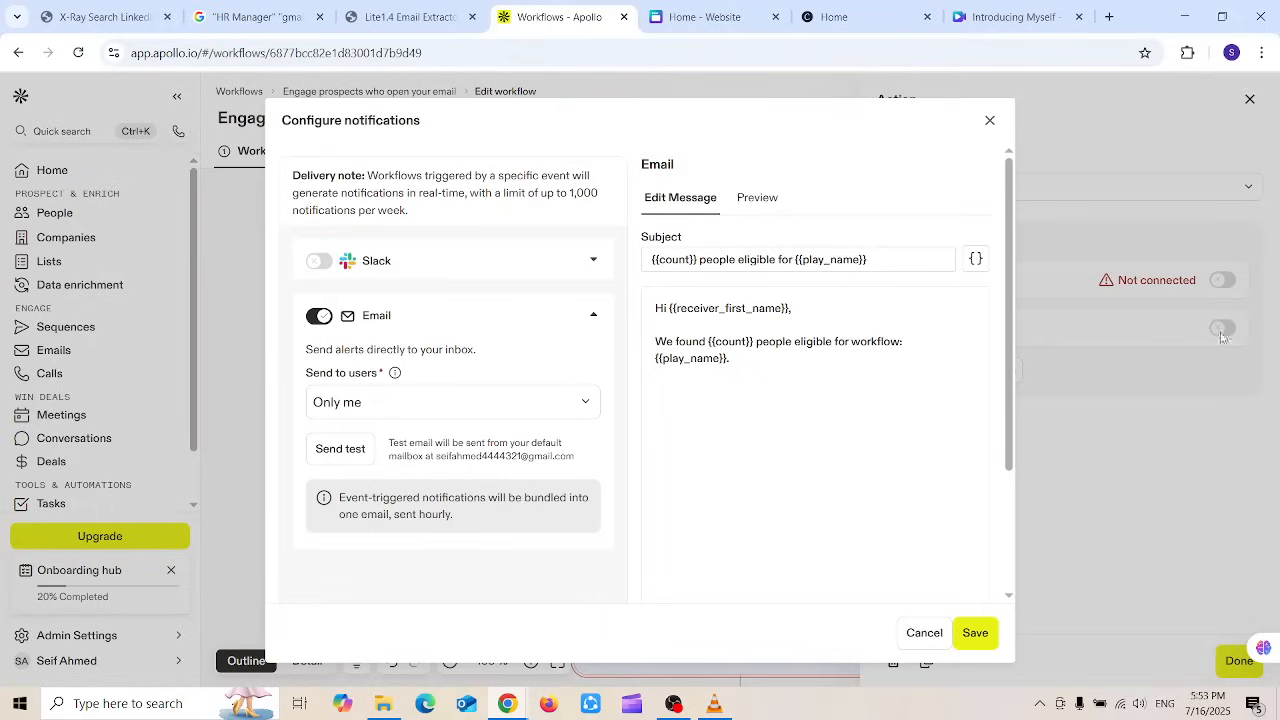
left_click(375, 402)
left_click(375, 402)
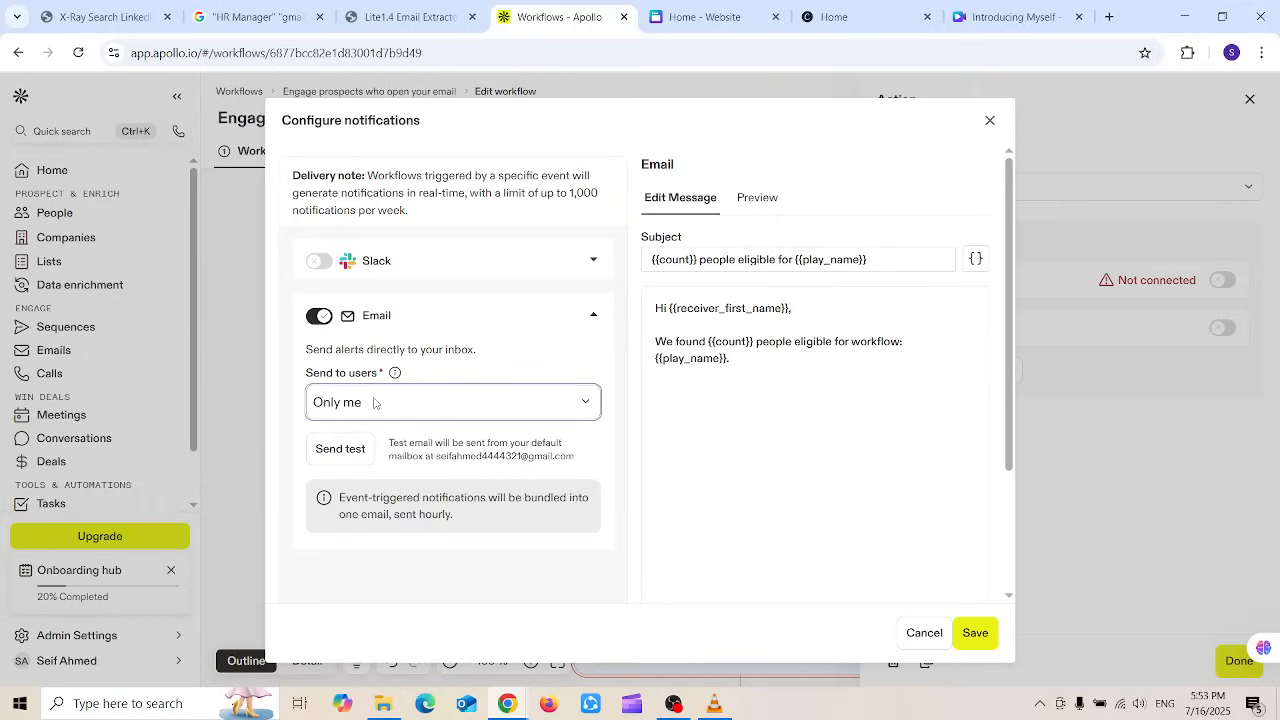
left_click(1007, 627)
left_click(989, 631)
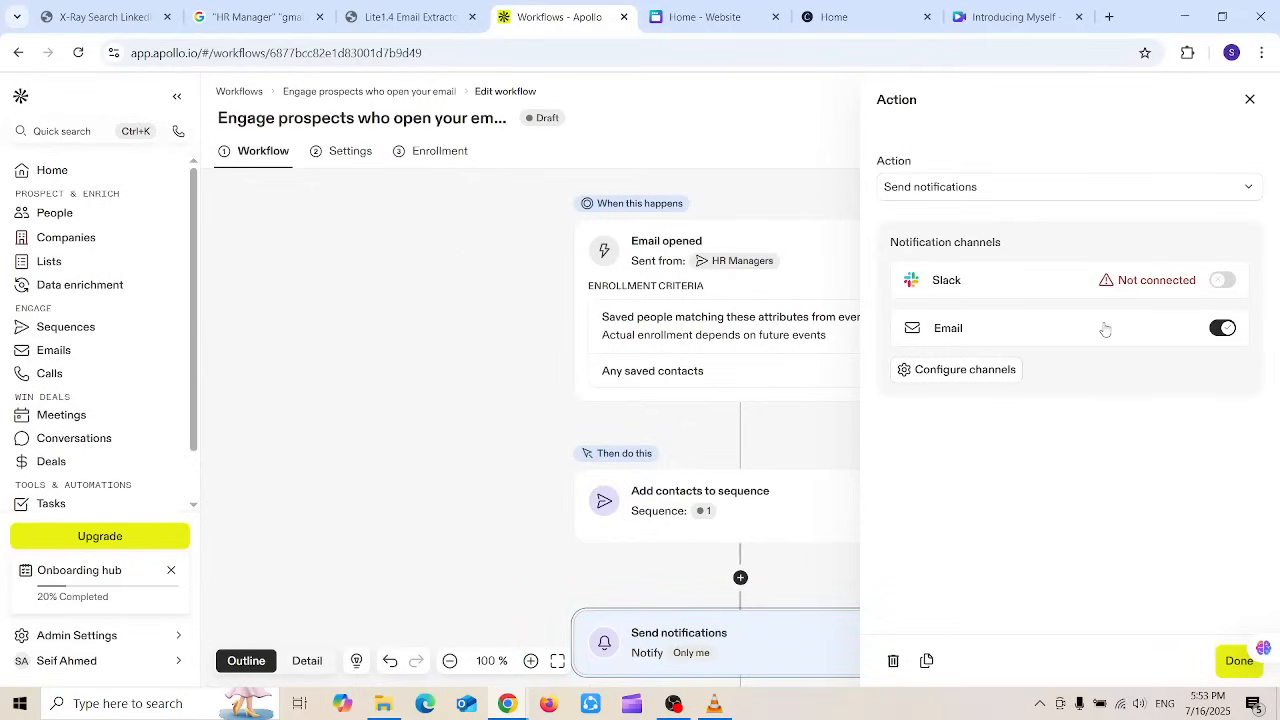
left_click(1250, 101)
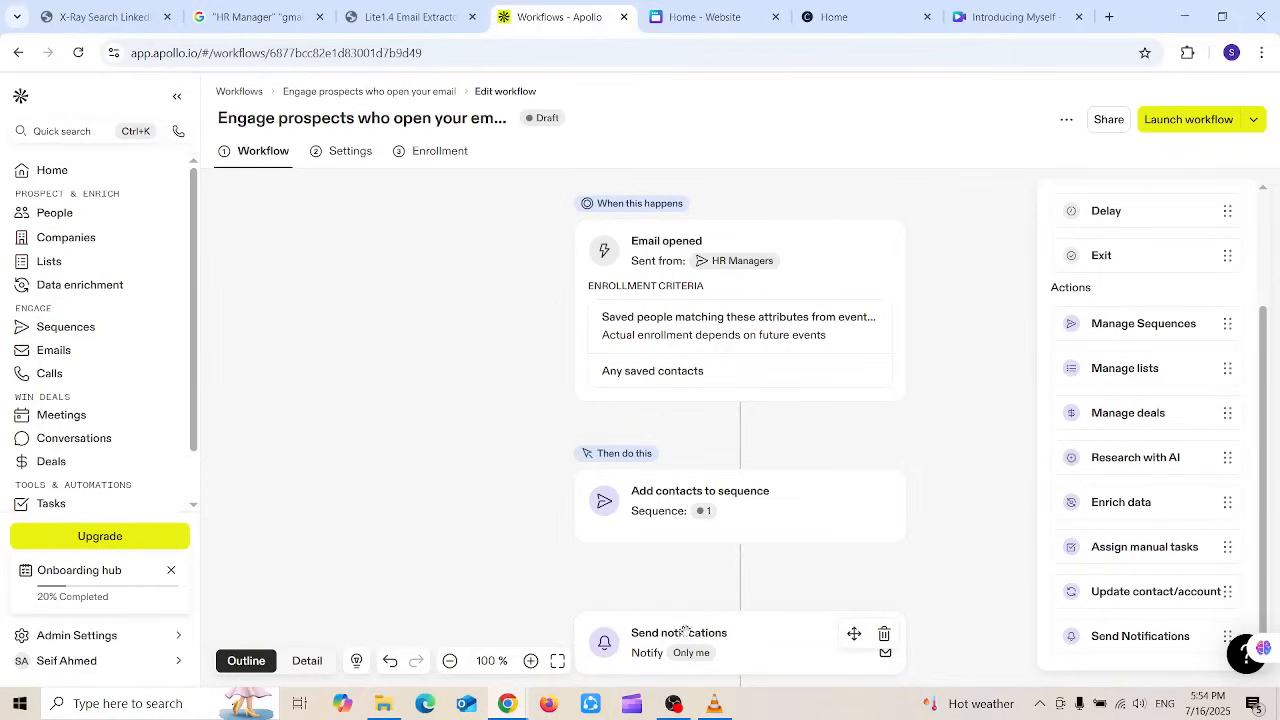
Step: Reopen the notification configuration to review its email body, closing it without changes
left_click(747, 659)
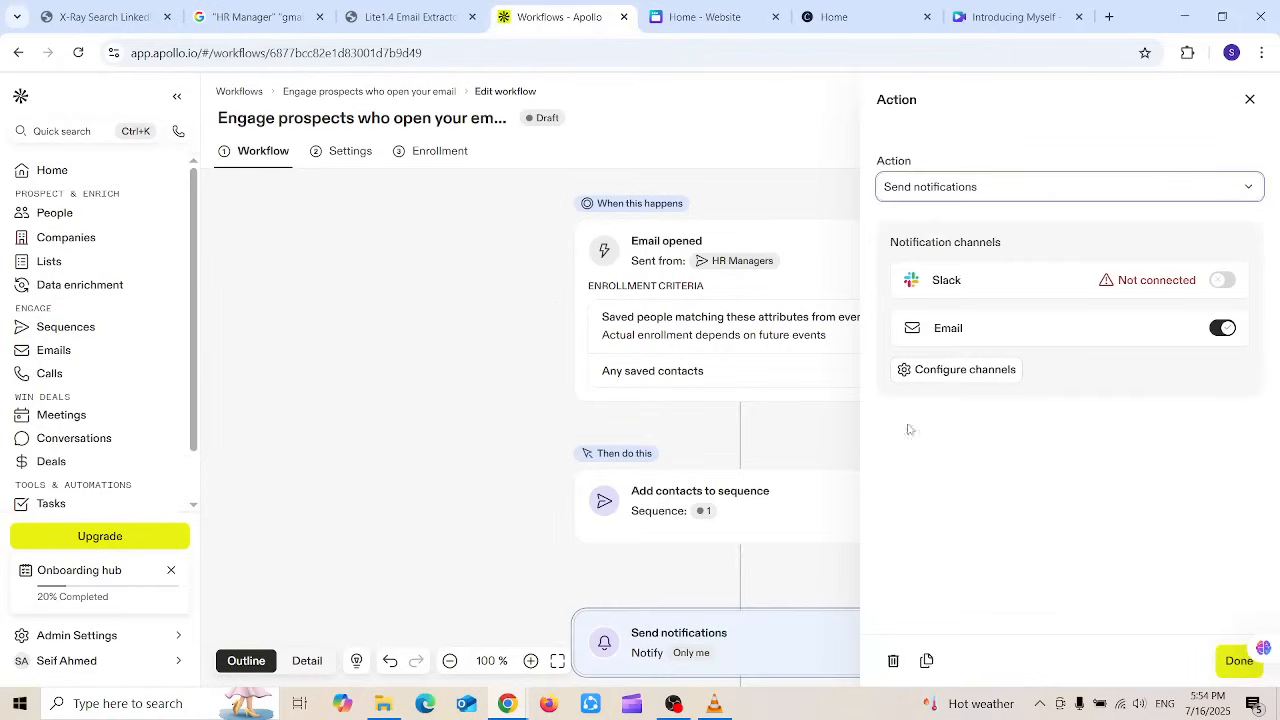
left_click(955, 369)
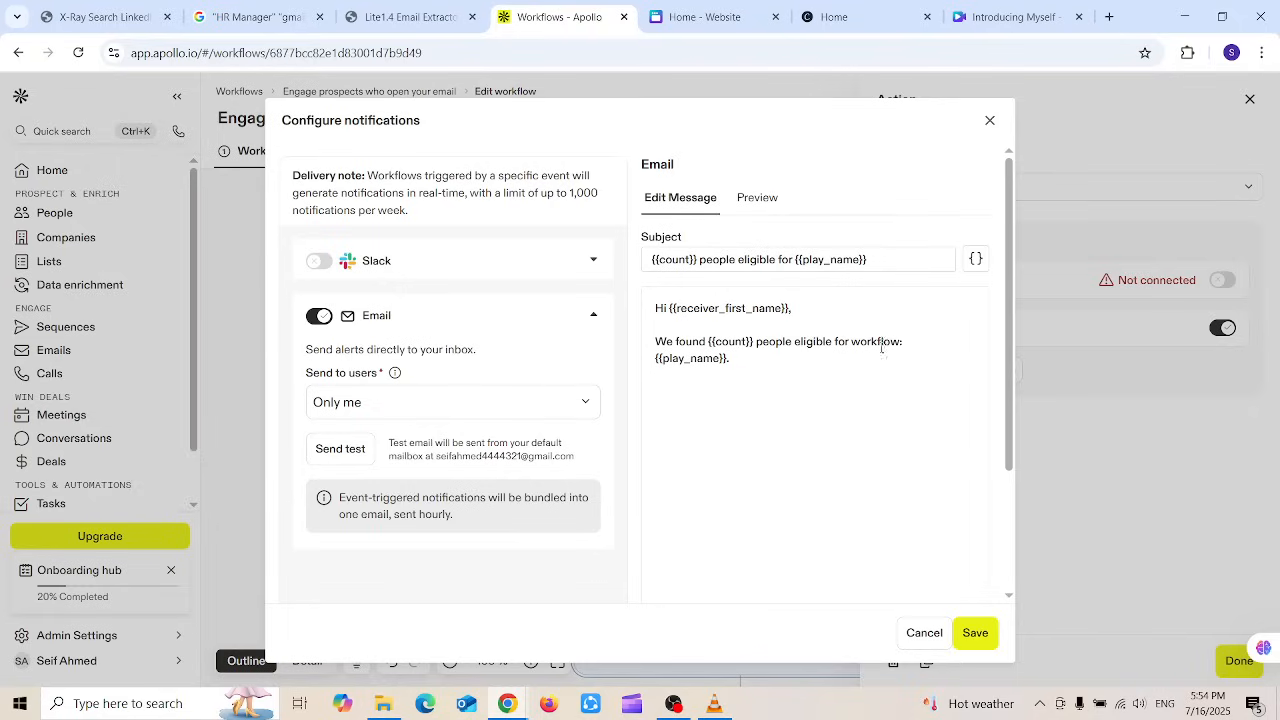
left_click_drag(805, 353, 663, 307)
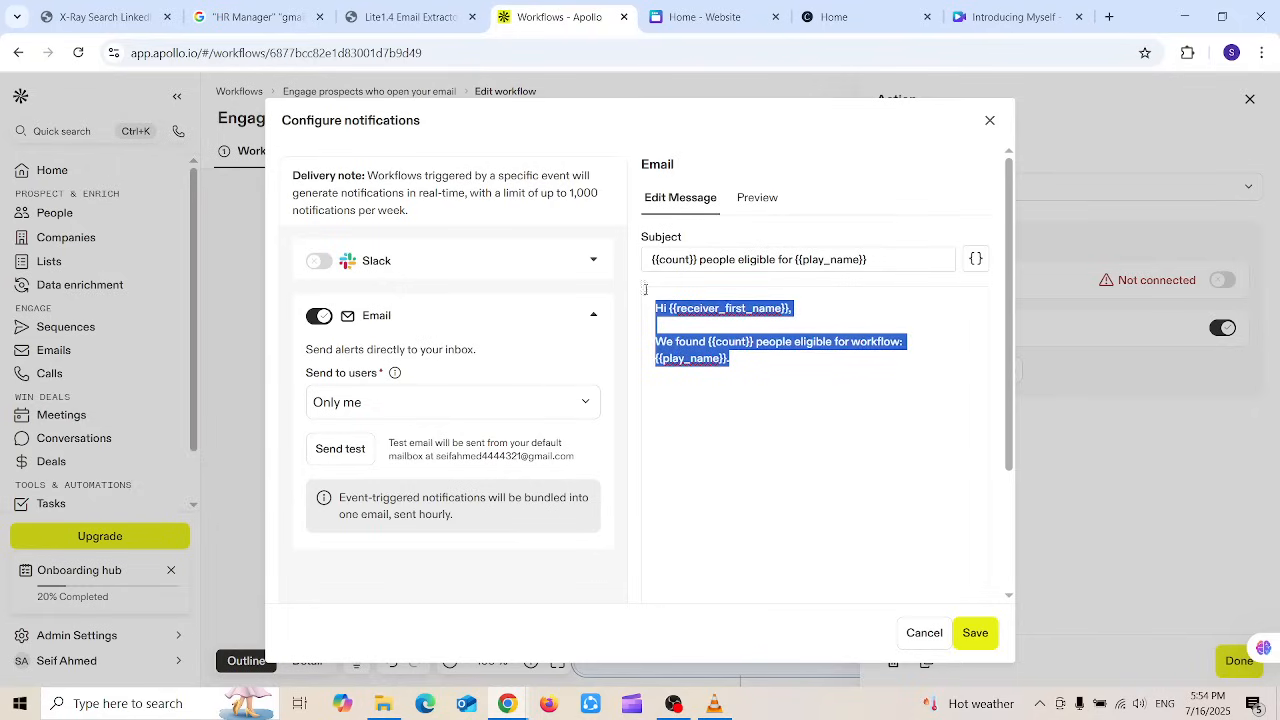
left_click(912, 632)
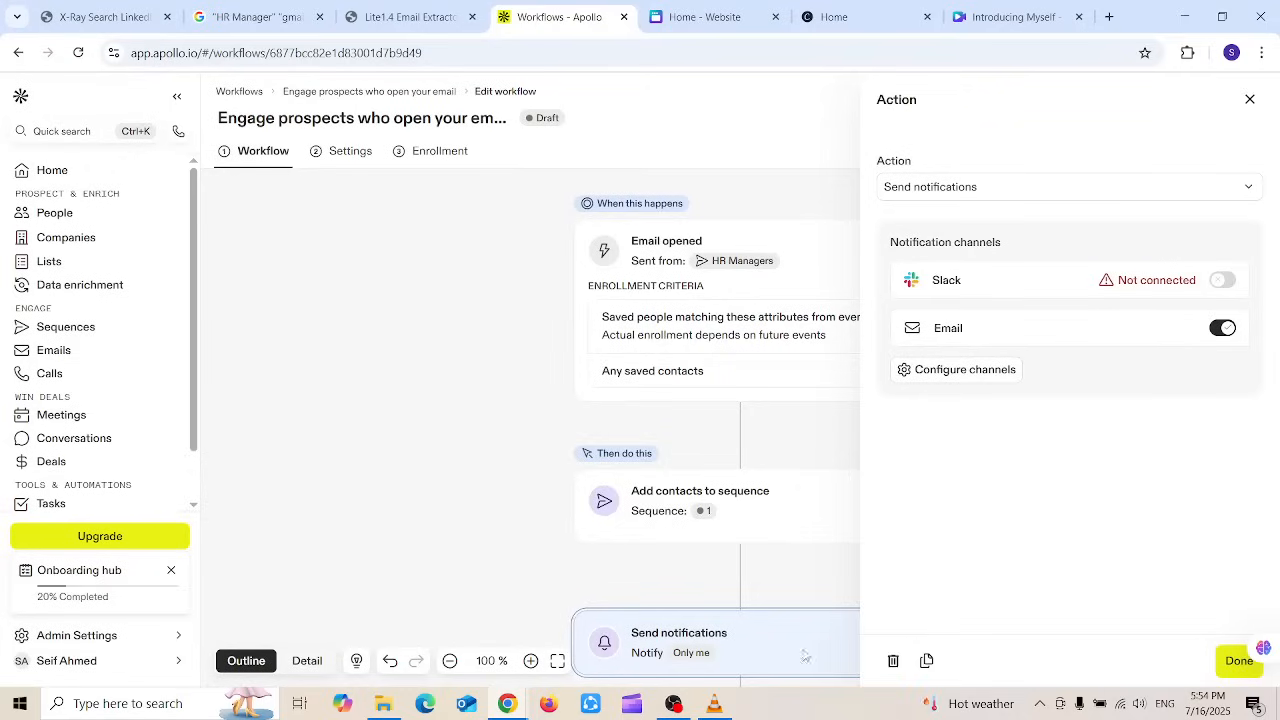